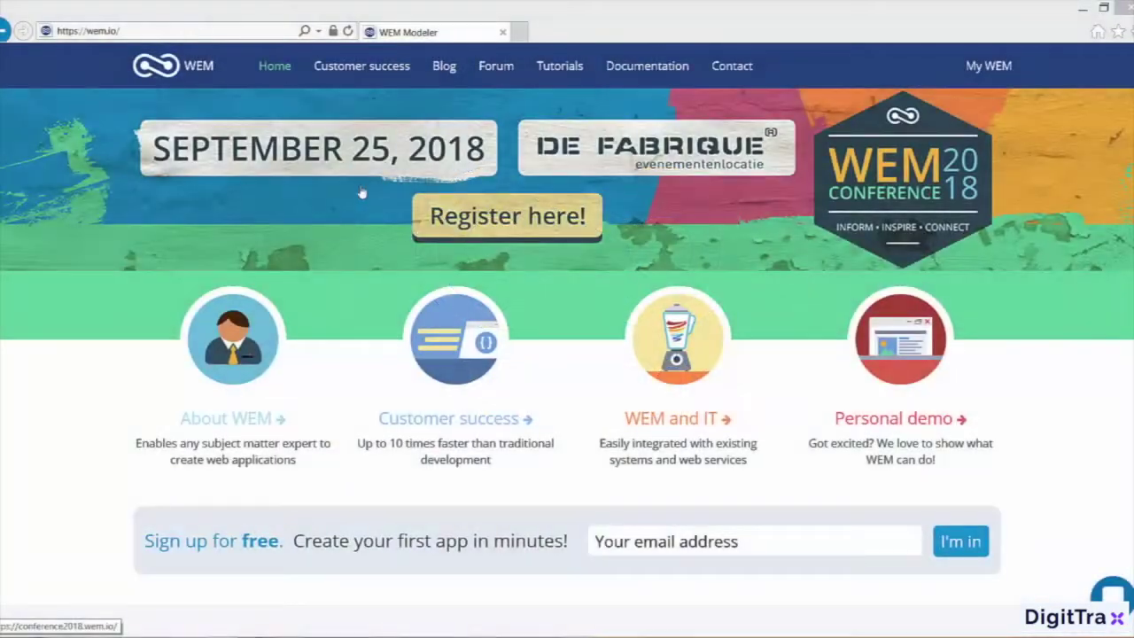
Sign in to My WEM with the saved account and launch the ABN Amro Amsterdam project.
left_click(110, 30)
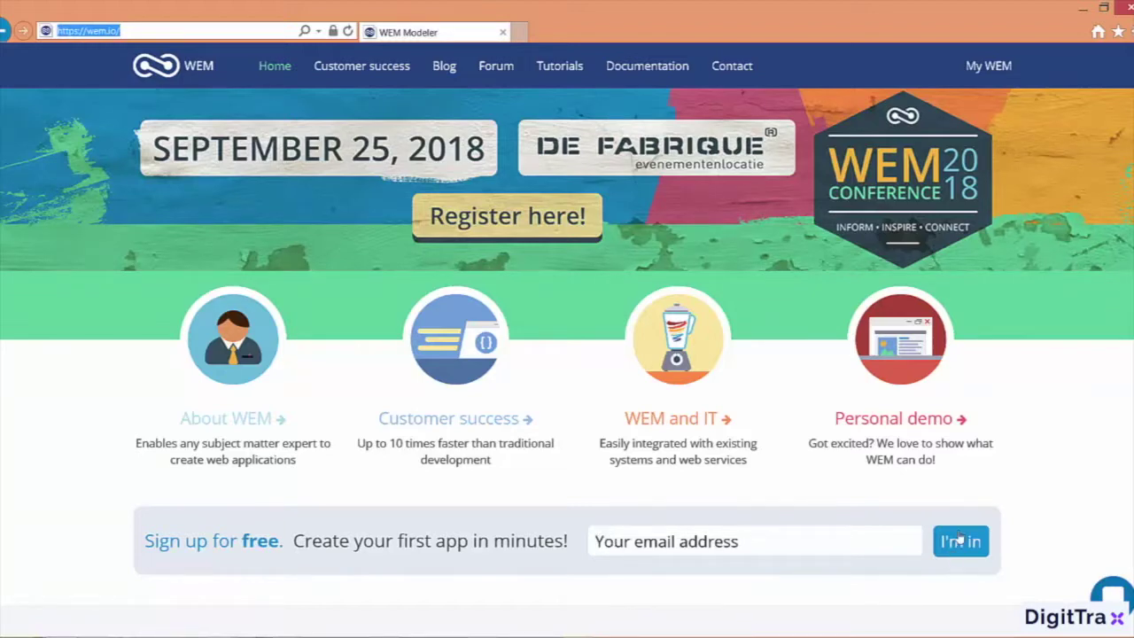
left_click(983, 68)
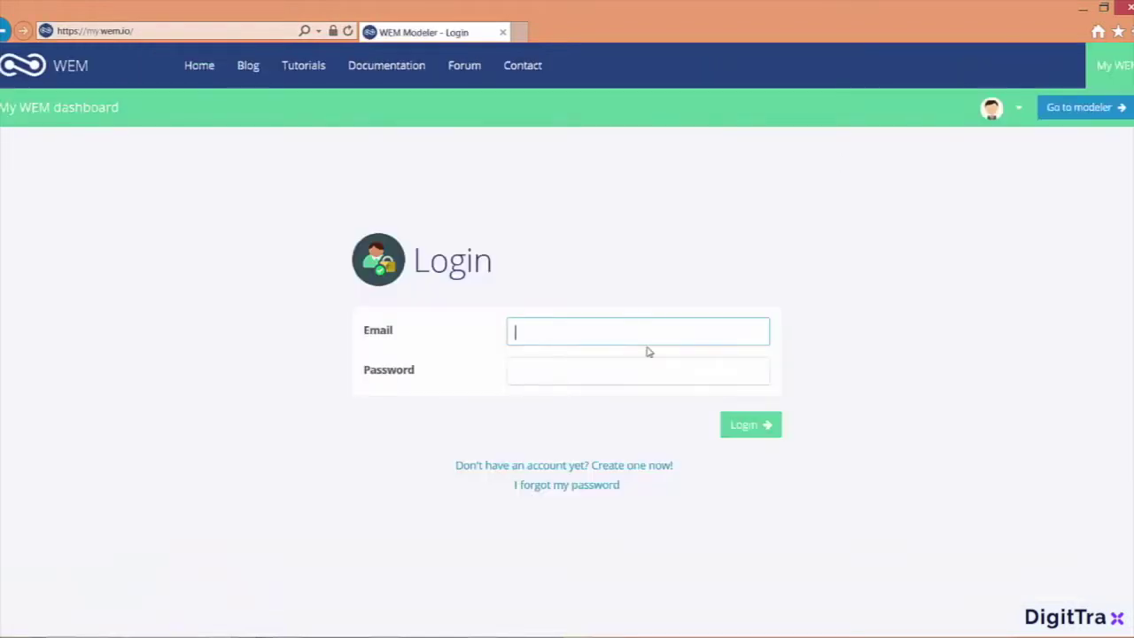
type("ale")
key("Down")
key("Down")
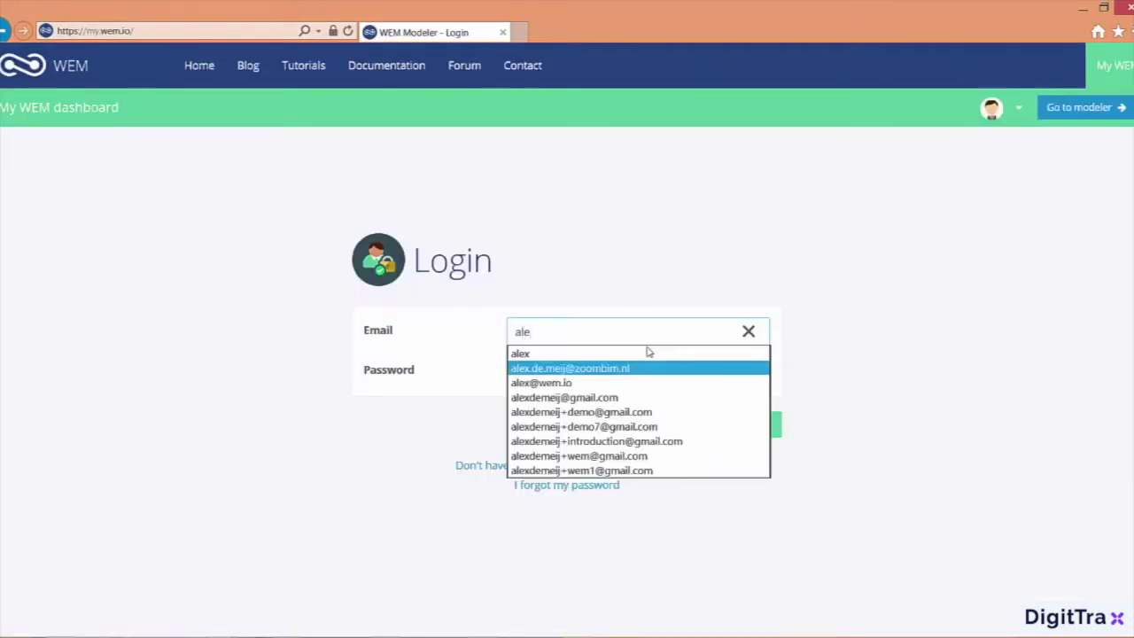
key("Return")
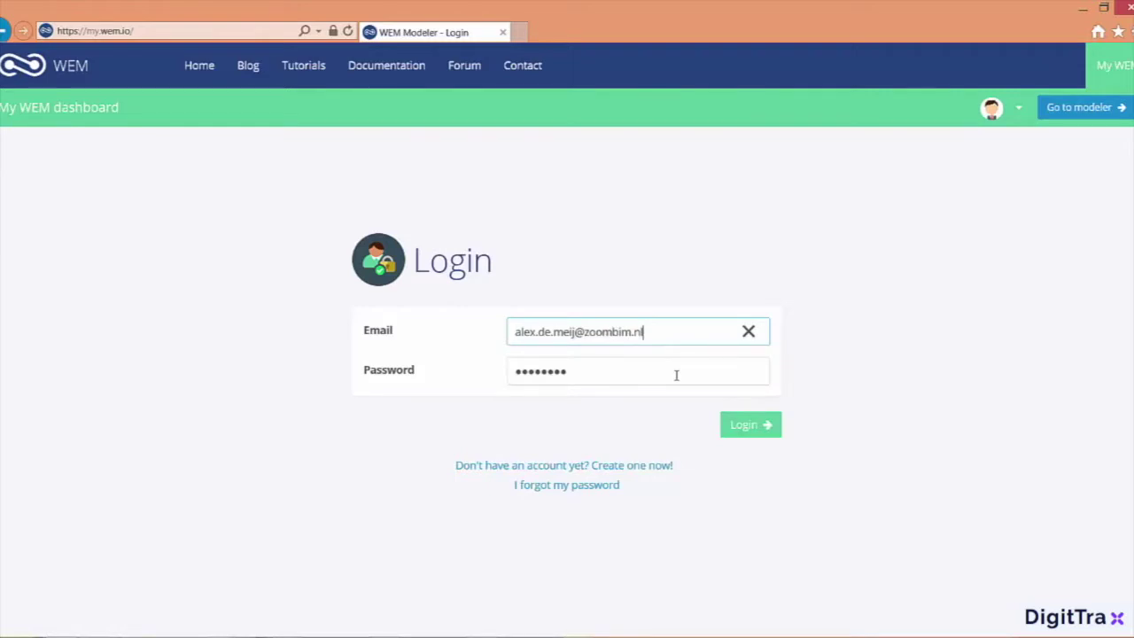
left_click(759, 431)
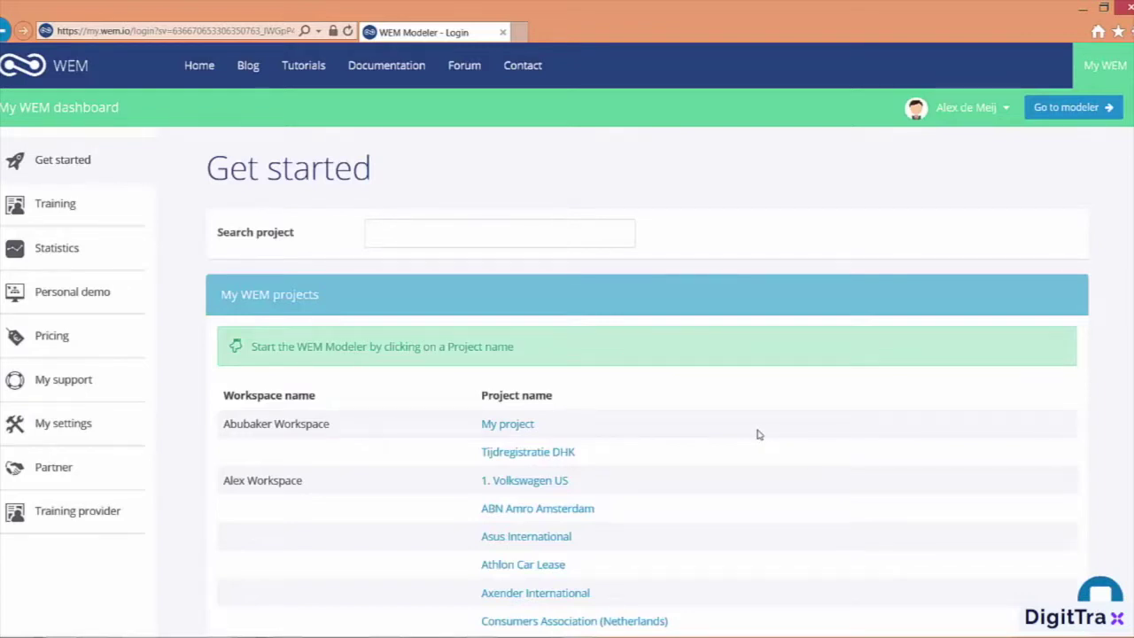
scroll(757, 434, "down", 2)
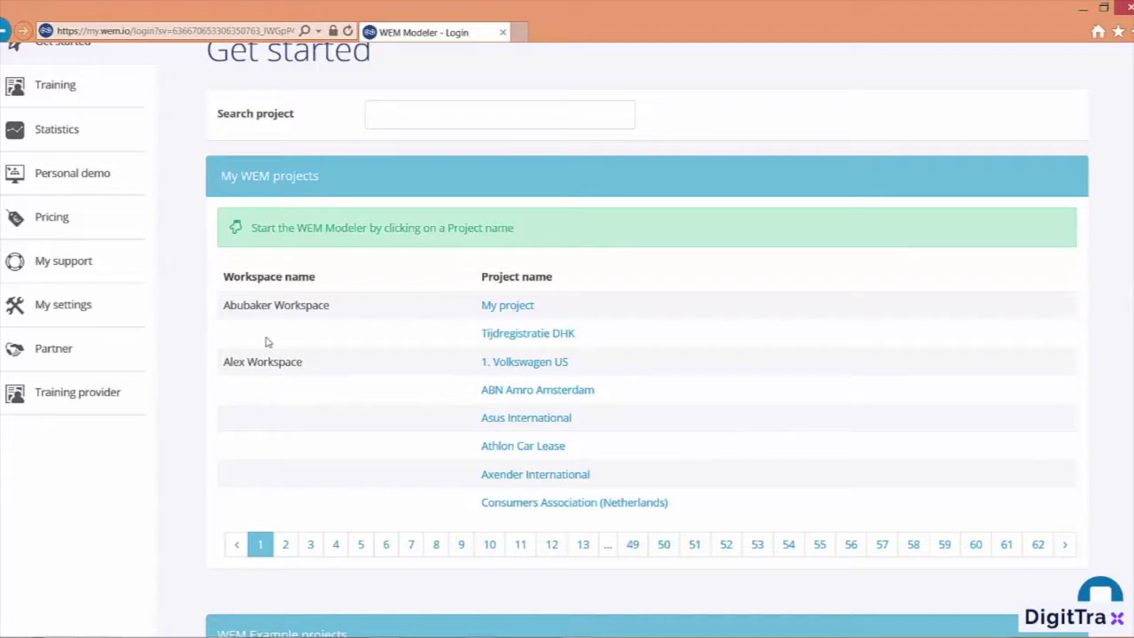
left_click(566, 395)
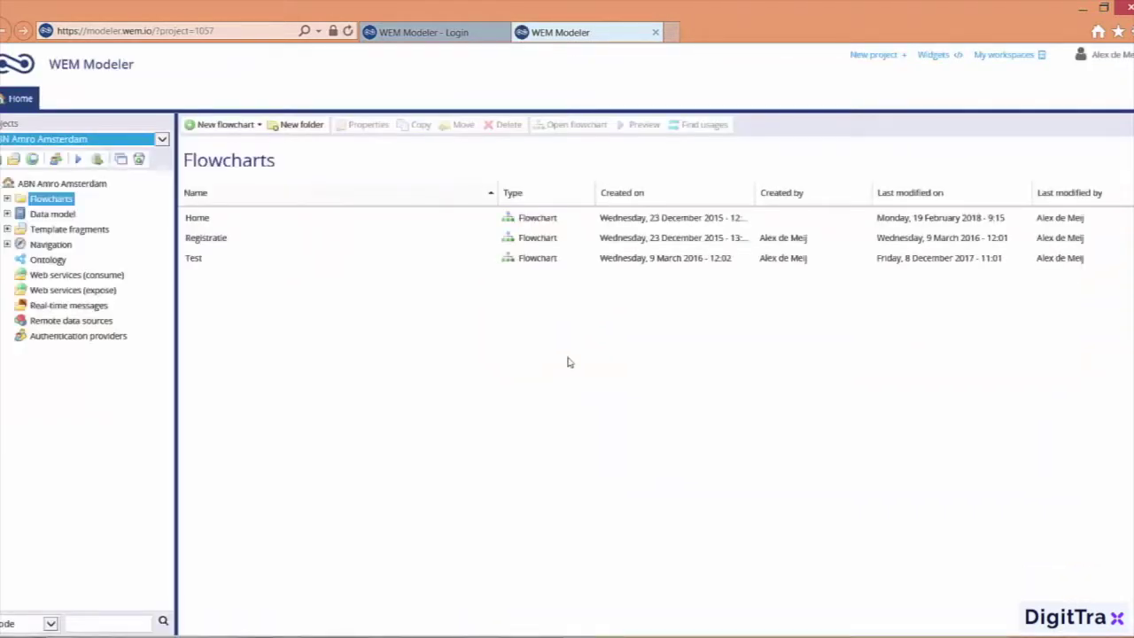
Create project 'Customer Relation Management' in the default workspace, keeping the shared database.
left_click(881, 55)
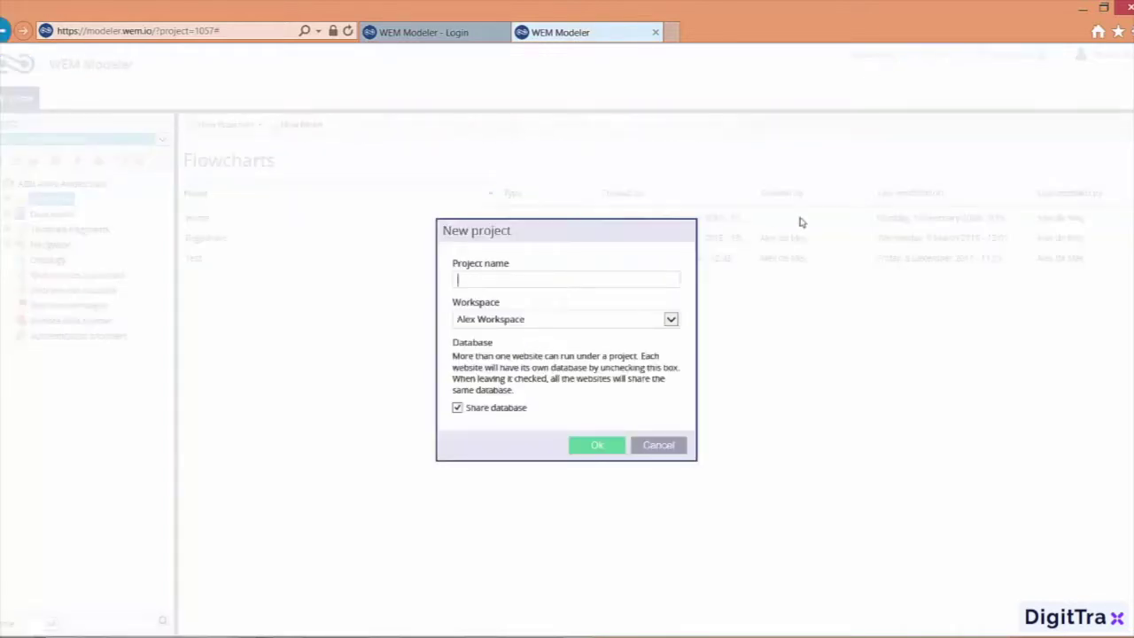
type("Customer Relation Management")
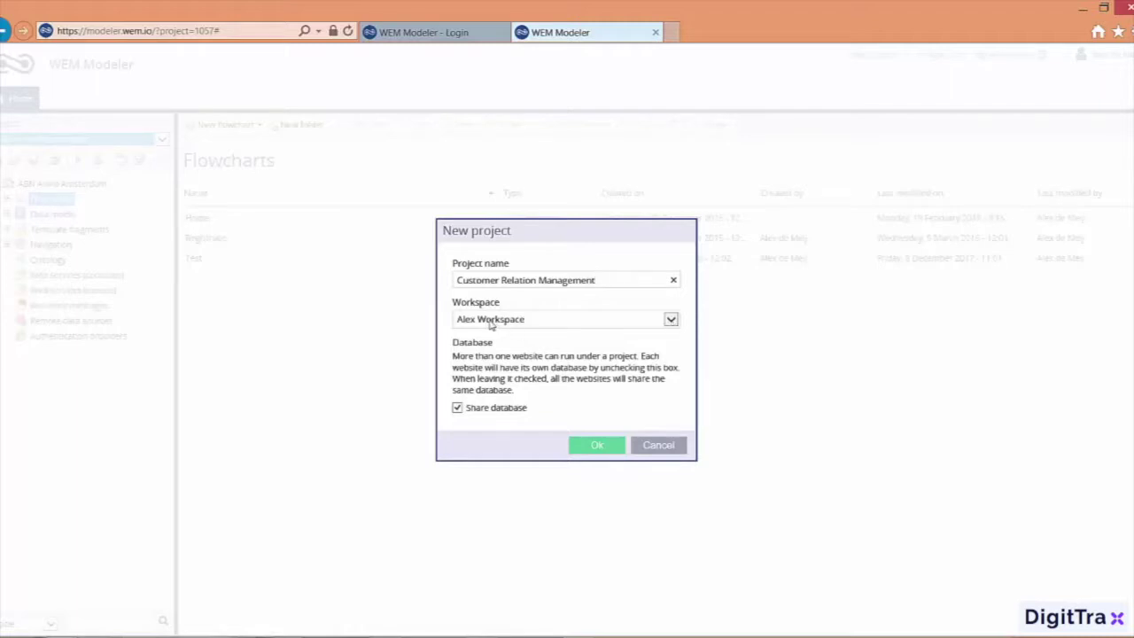
left_click(577, 323)
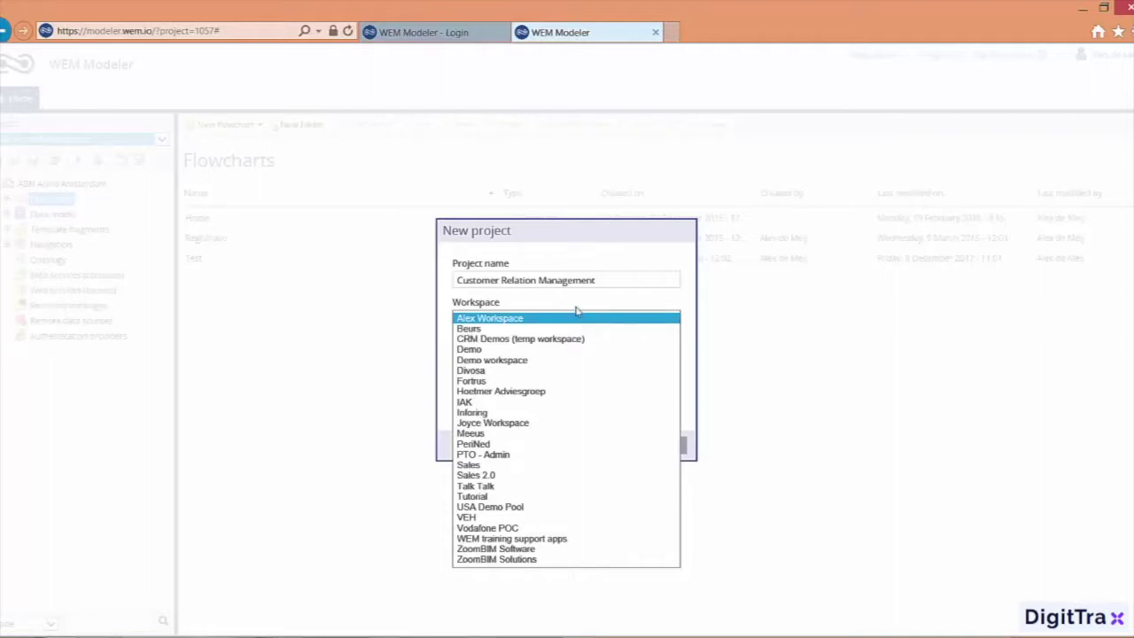
left_click(576, 316)
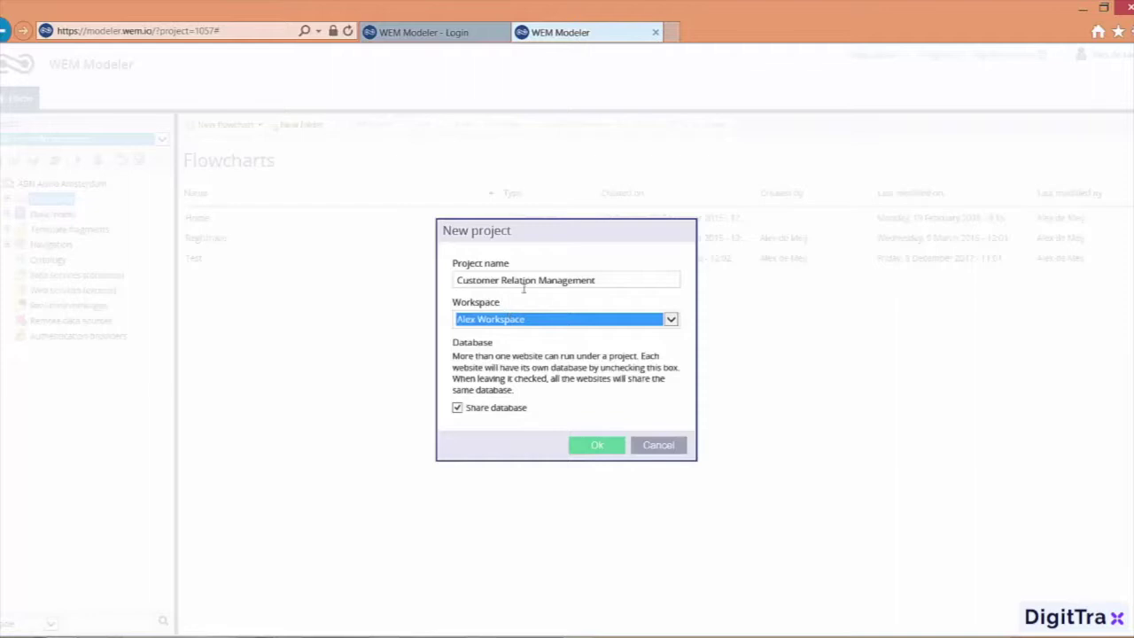
left_click(594, 447)
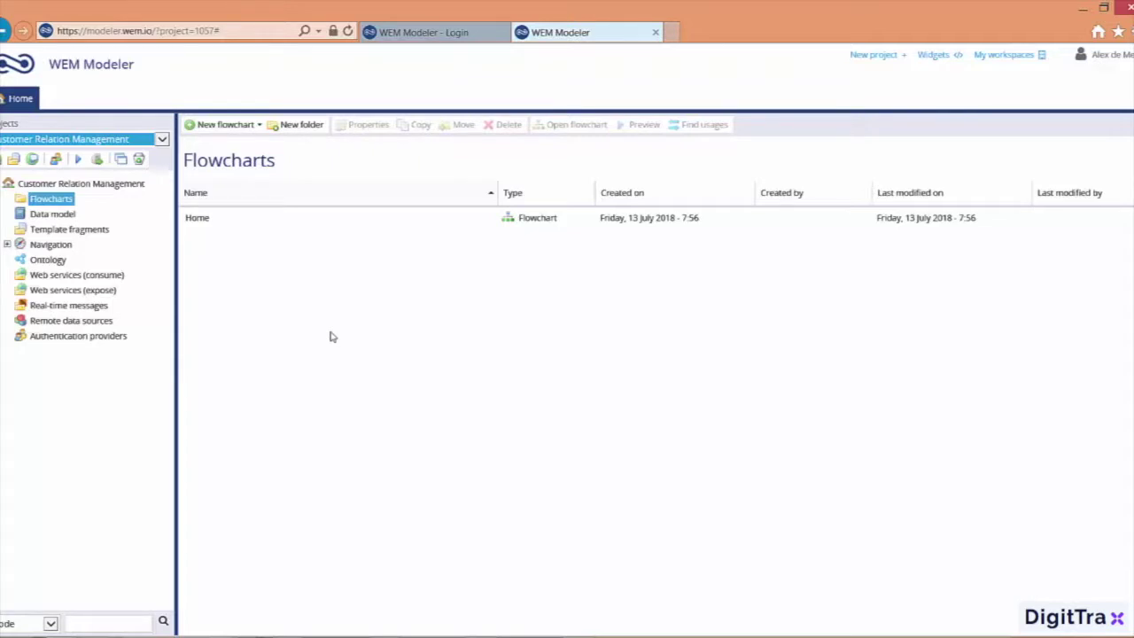
In the Home flowchart, move Start left and place a new interaction node beside it.
double_click(245, 224)
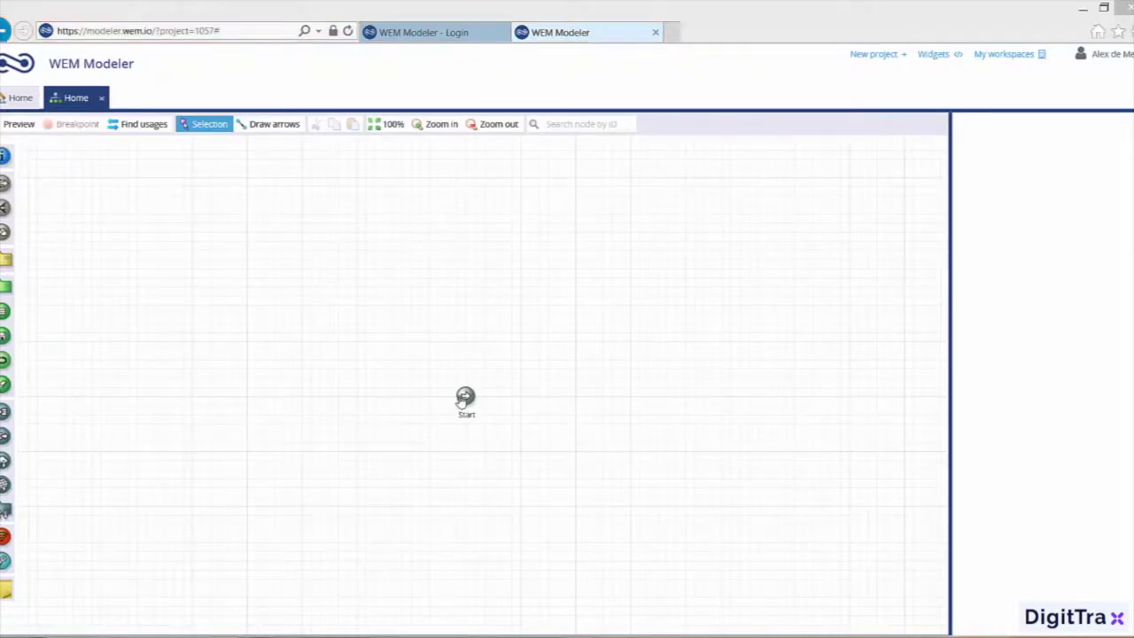
left_click_drag(462, 400, 128, 344)
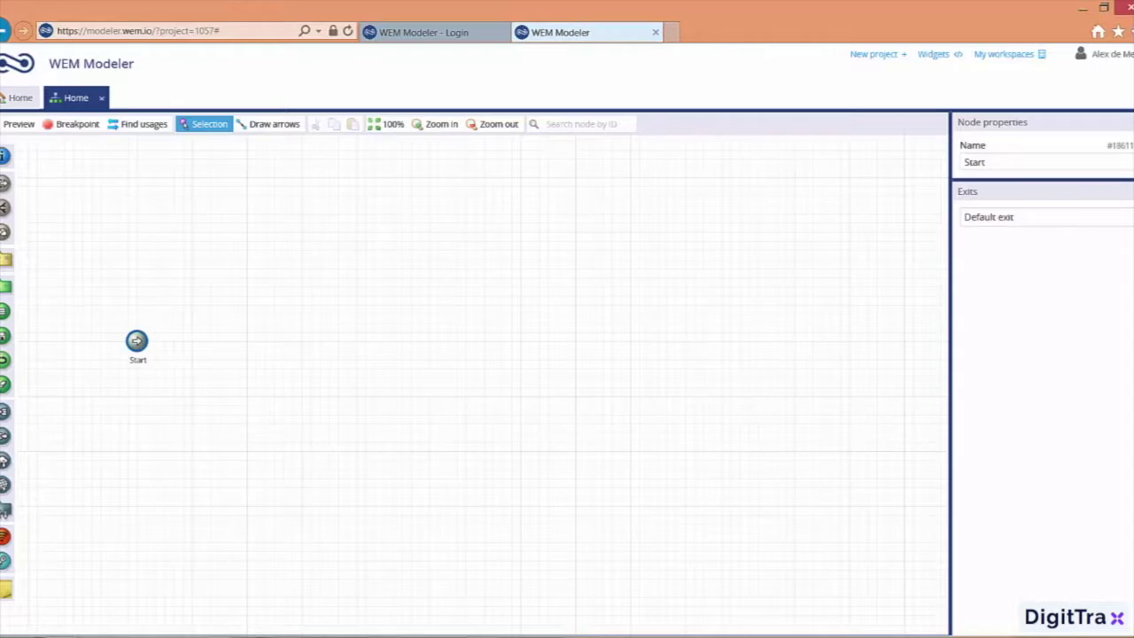
left_click_drag(1133, 169, 419, 94)
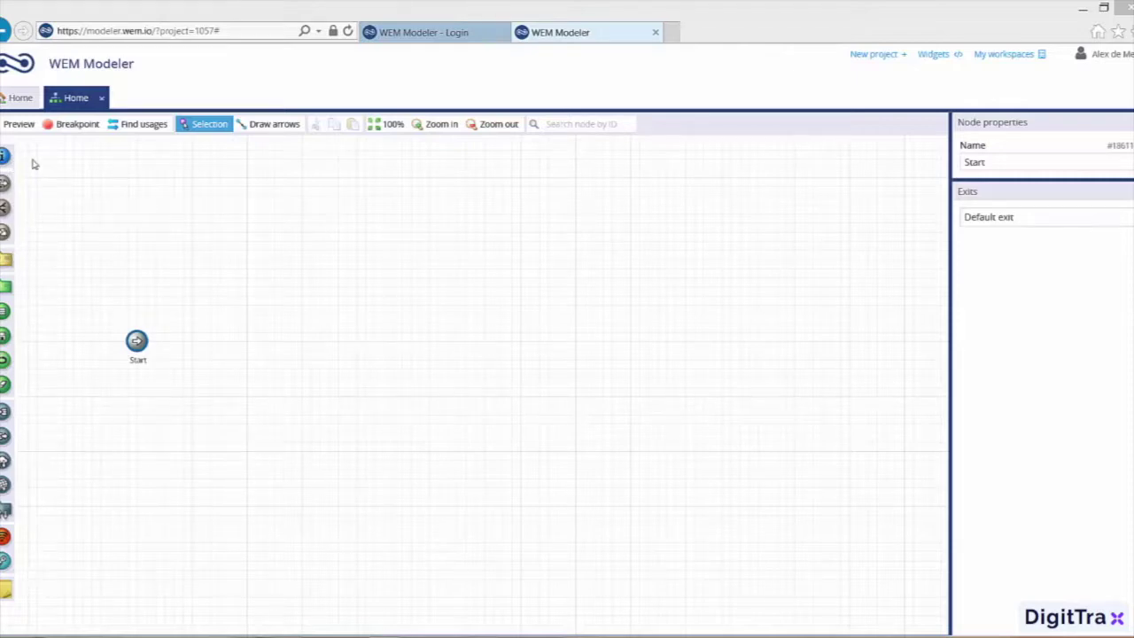
left_click_drag(4, 157, 254, 349)
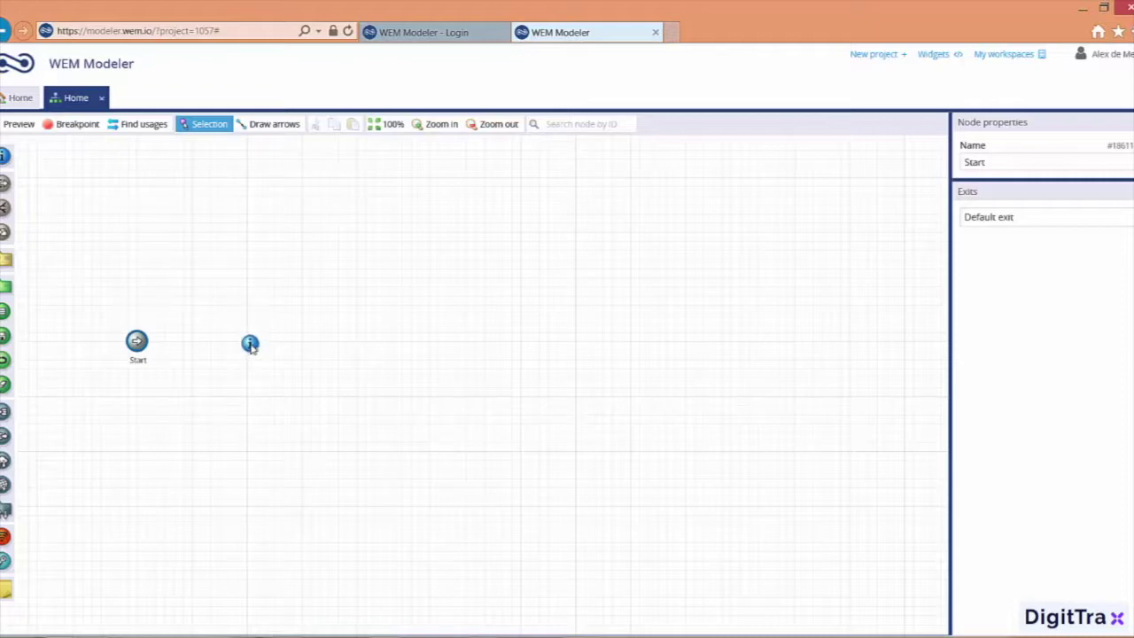
left_click_drag(252, 347, 255, 348)
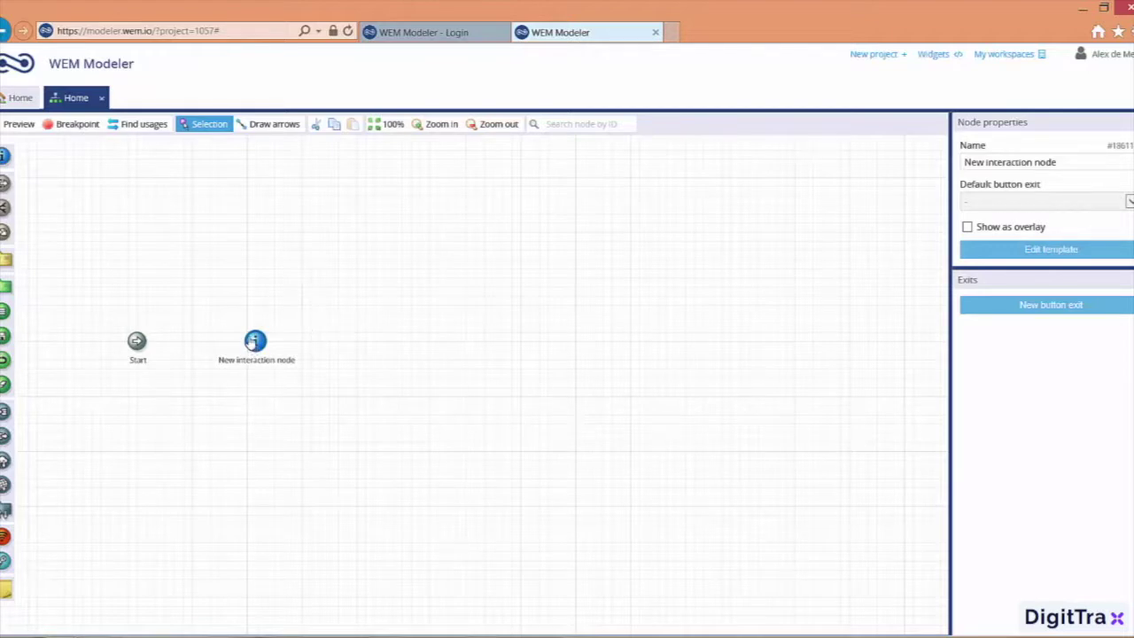
left_click_drag(255, 341, 246, 342)
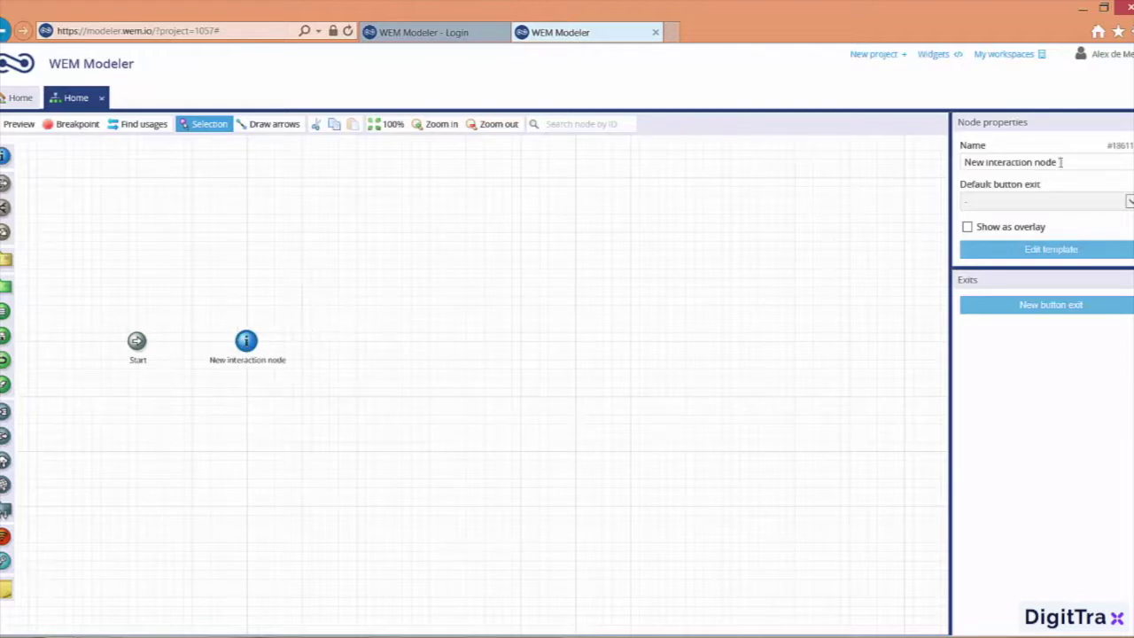
Rename the new interaction node to 'Customer overview'.
left_click_drag(1060, 162, 936, 184)
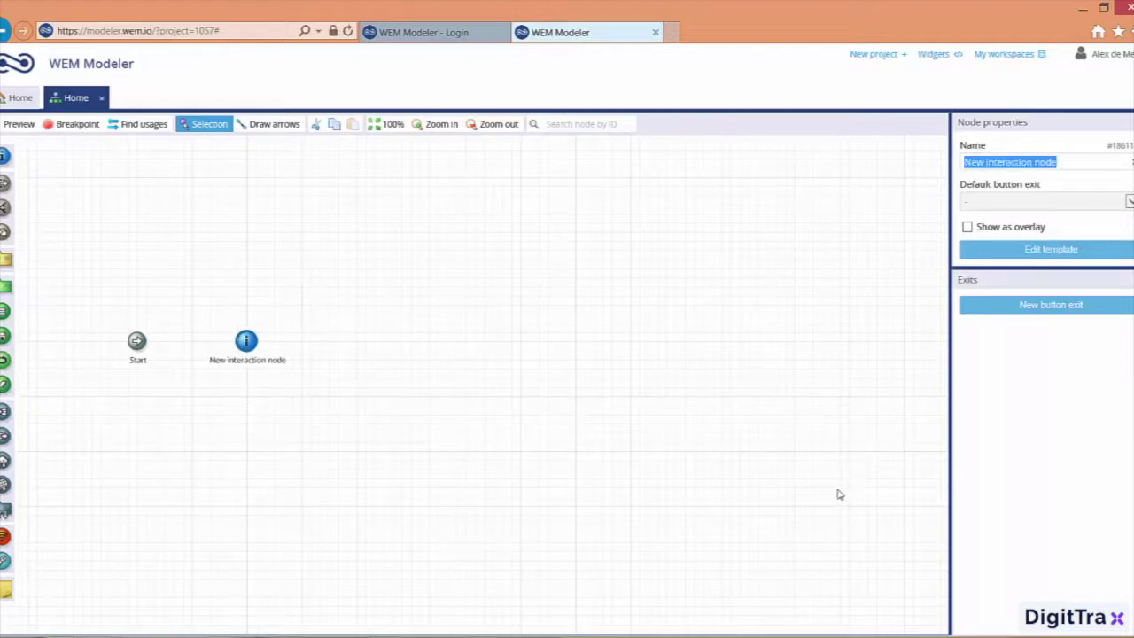
type("Customer")
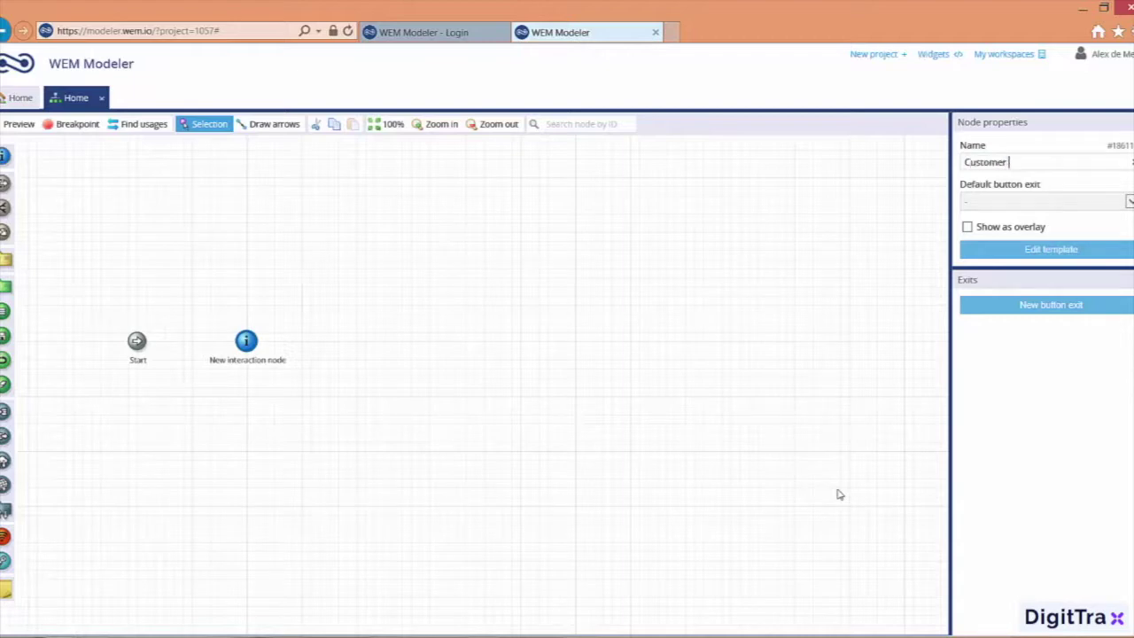
type(" overview")
left_click(319, 325)
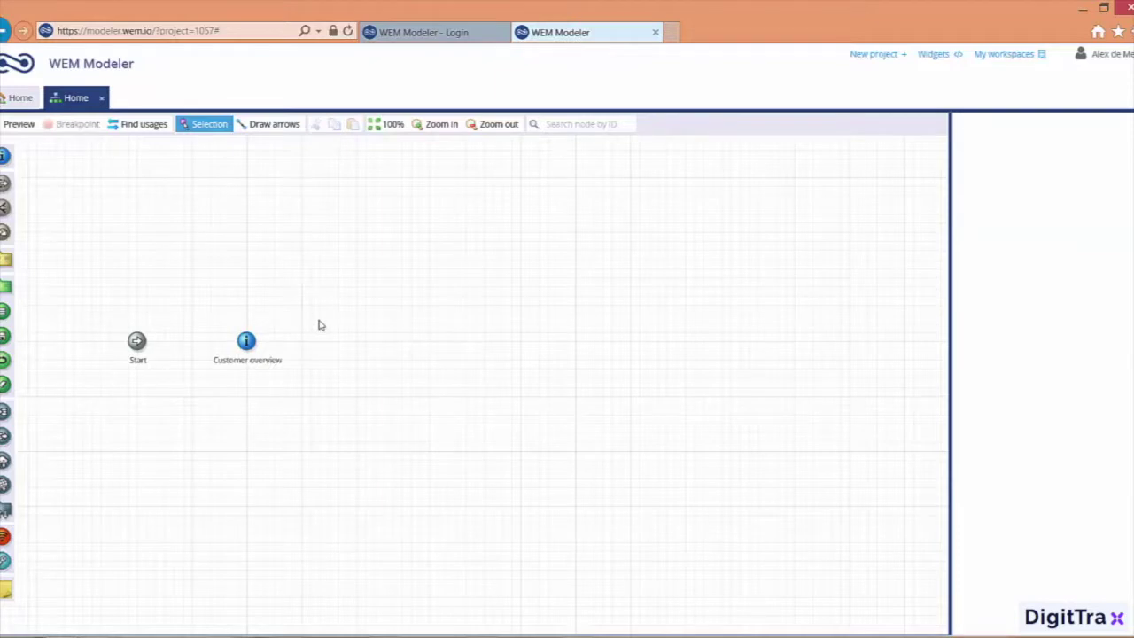
Connect Start to Customer overview and open that node's page for editing.
left_click(137, 342)
left_click_drag(139, 340, 241, 355)
left_click(241, 353)
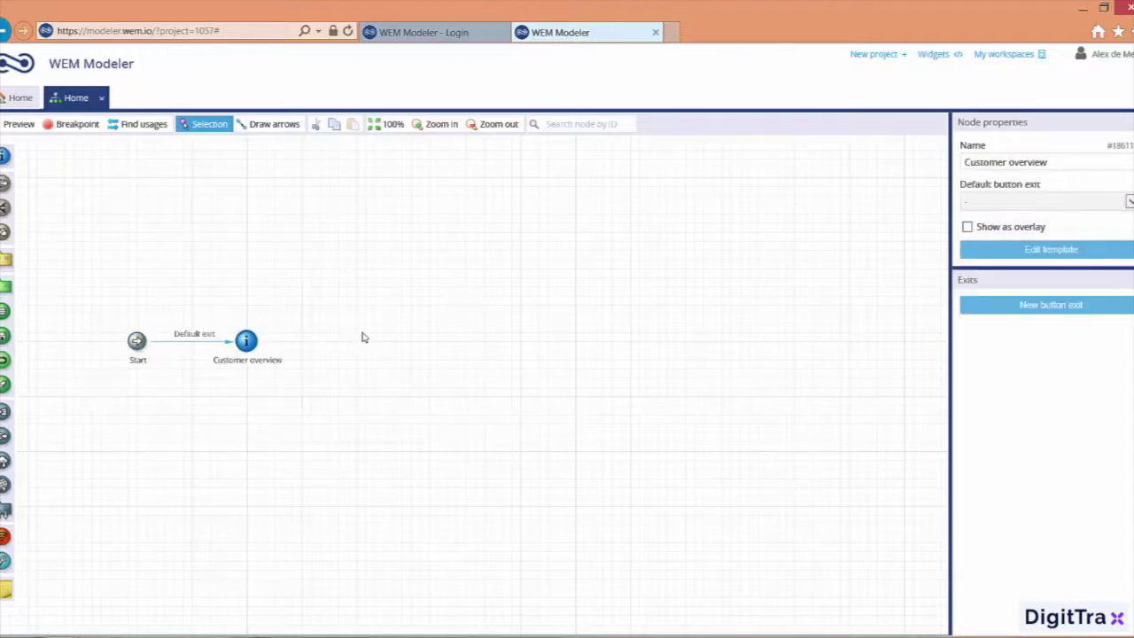
double_click(247, 343)
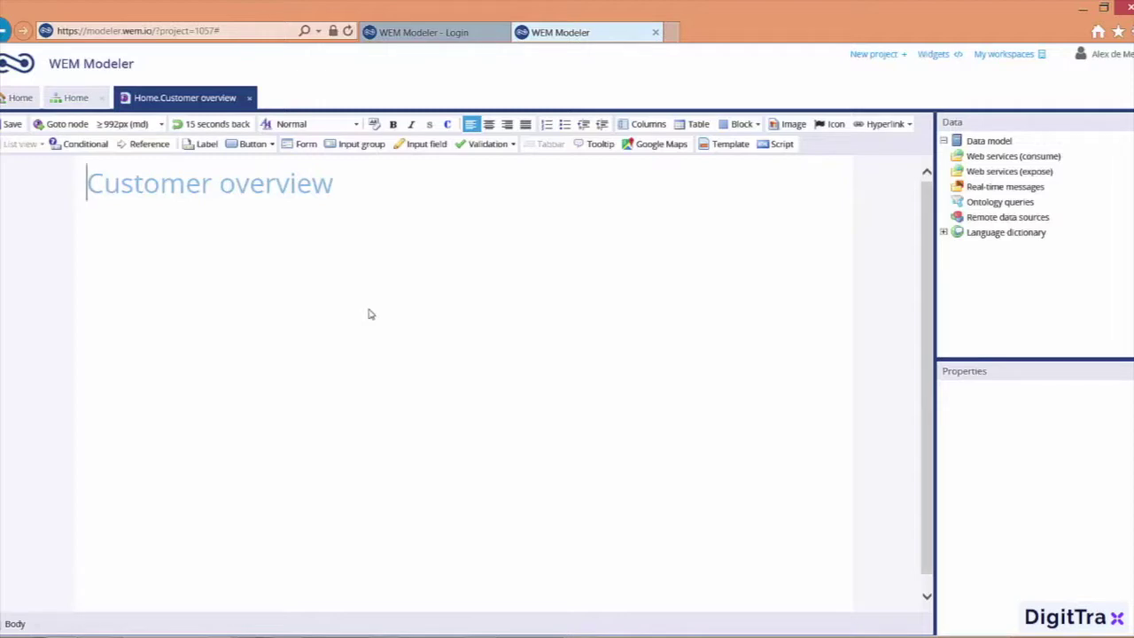
Insert a Primary panel with header 'Customers' below the page heading.
left_click(375, 189)
left_click(752, 124)
left_click(743, 159)
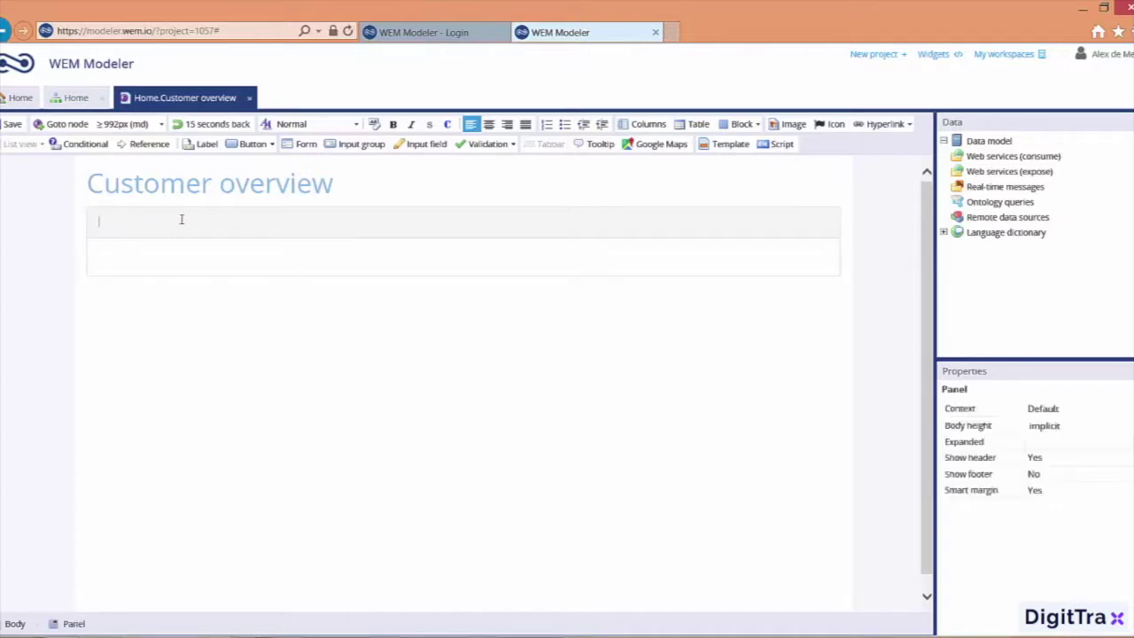
type("Customers")
left_click(1043, 409)
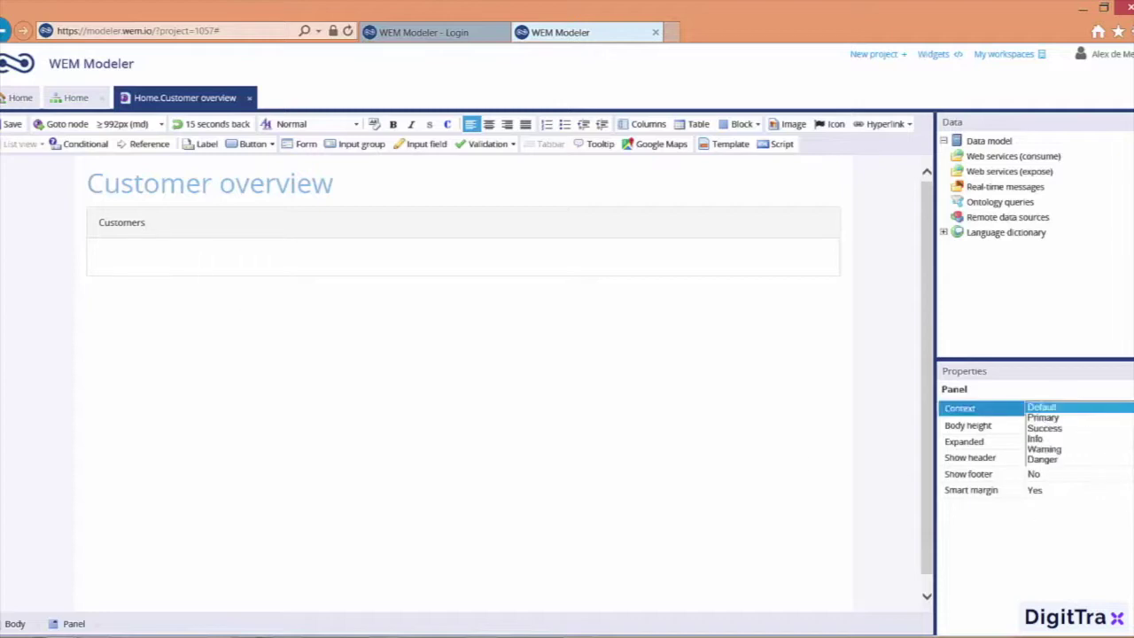
left_click(1128, 418)
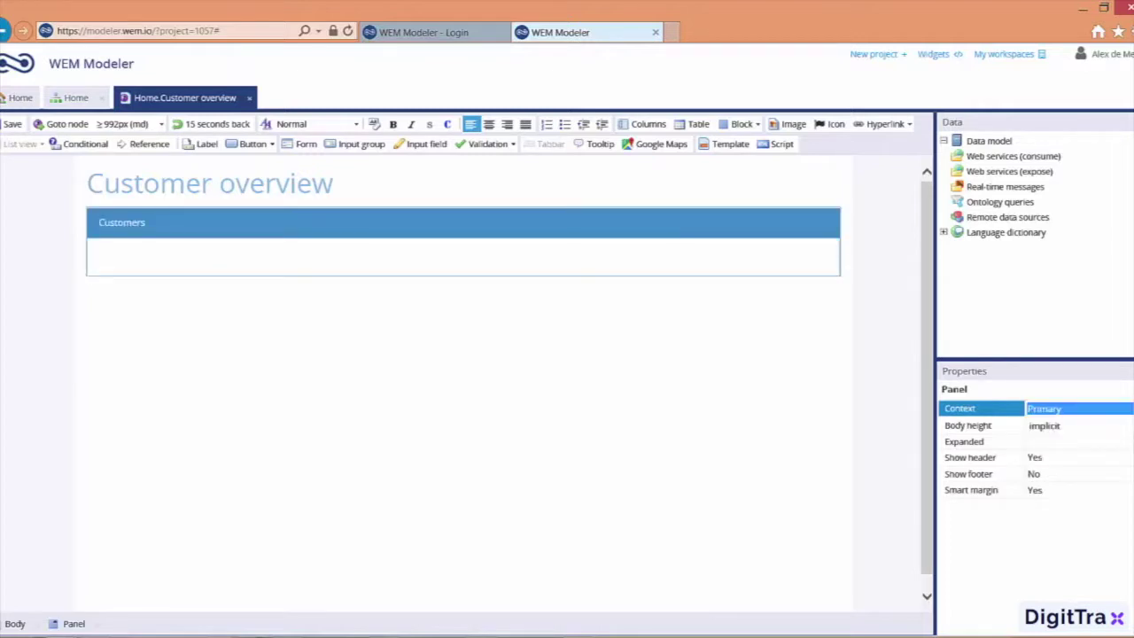
Type 'Text' in the panel body, save the template, and go back to Home.
left_click(128, 253)
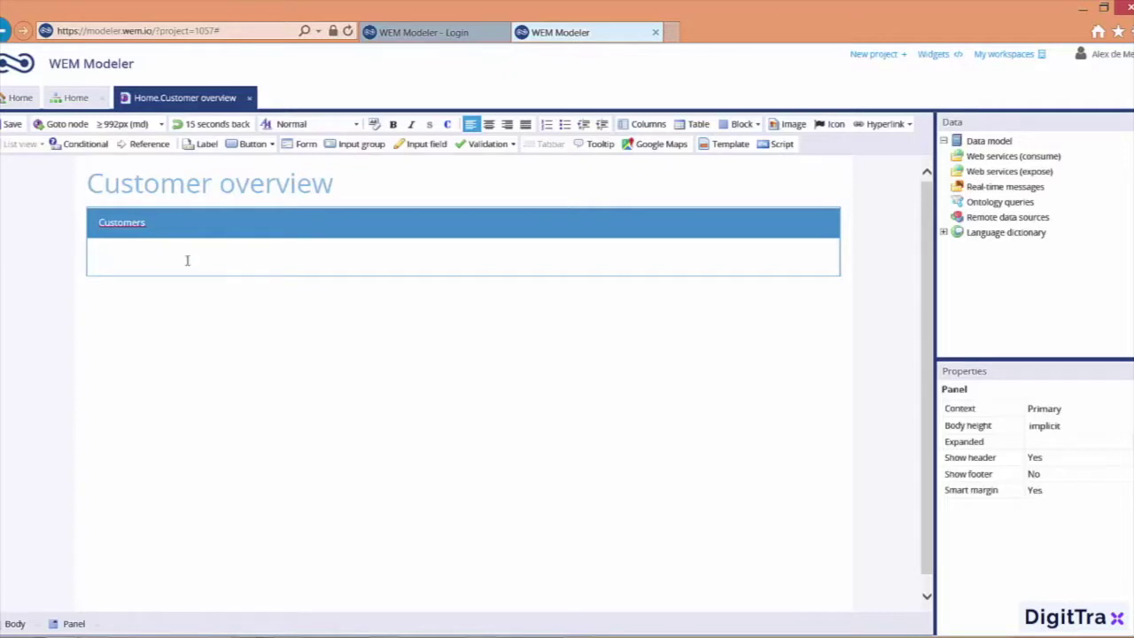
type("Text")
left_click(5, 125)
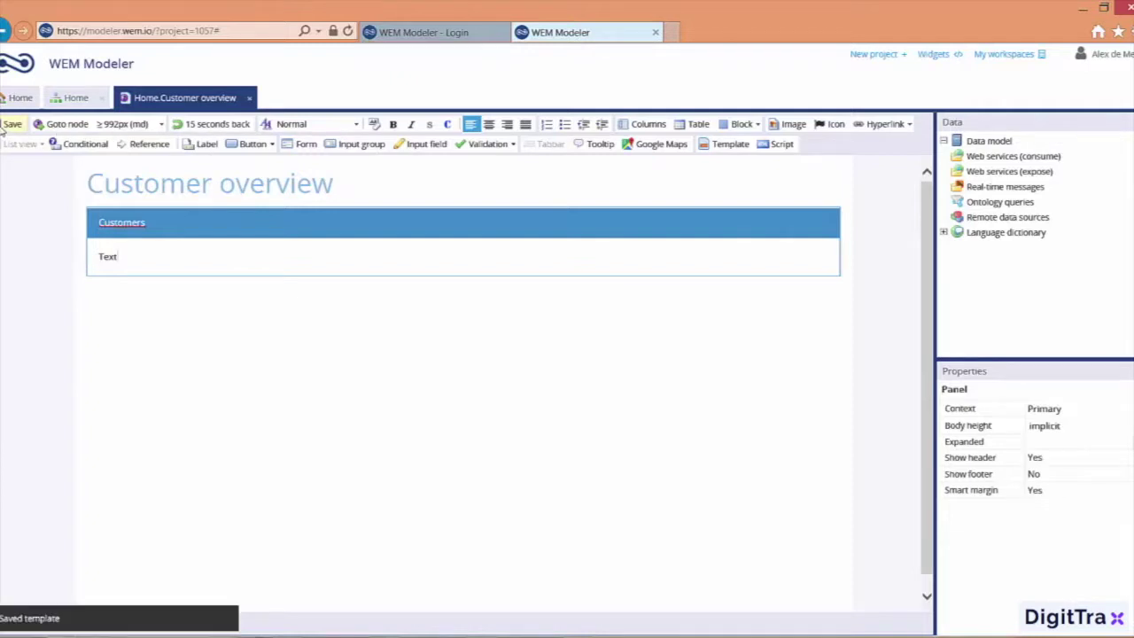
left_click(74, 99)
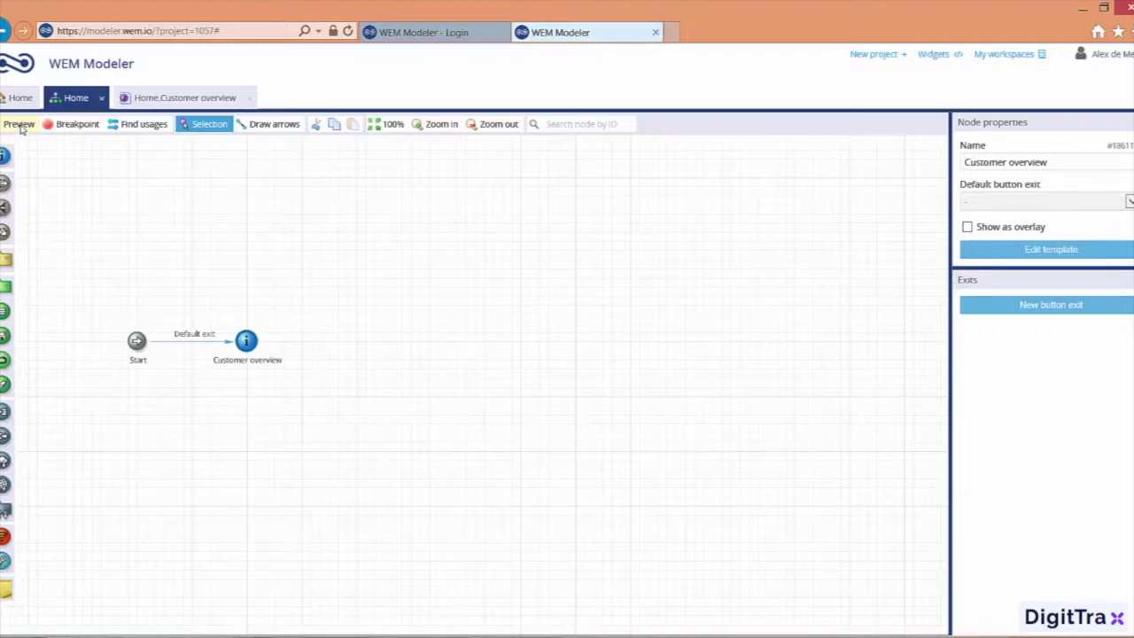
Preview the app and resize the browser window to check the layout reflow.
left_click(19, 125)
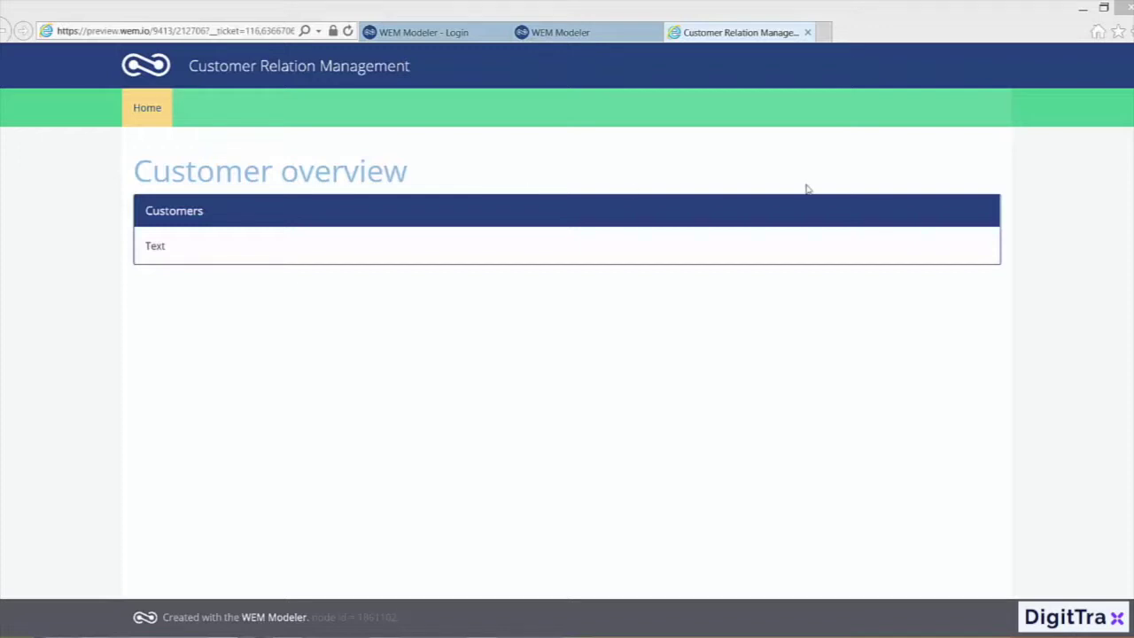
left_click(1103, 9)
left_click_drag(791, 77, 386, 9)
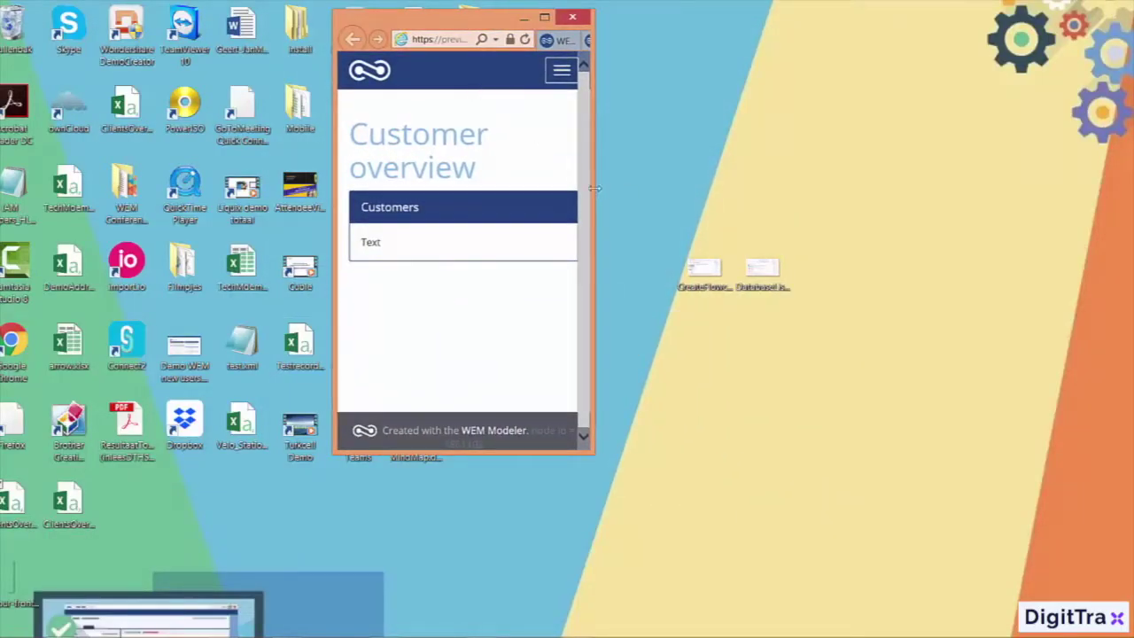
left_click_drag(594, 190, 637, 187)
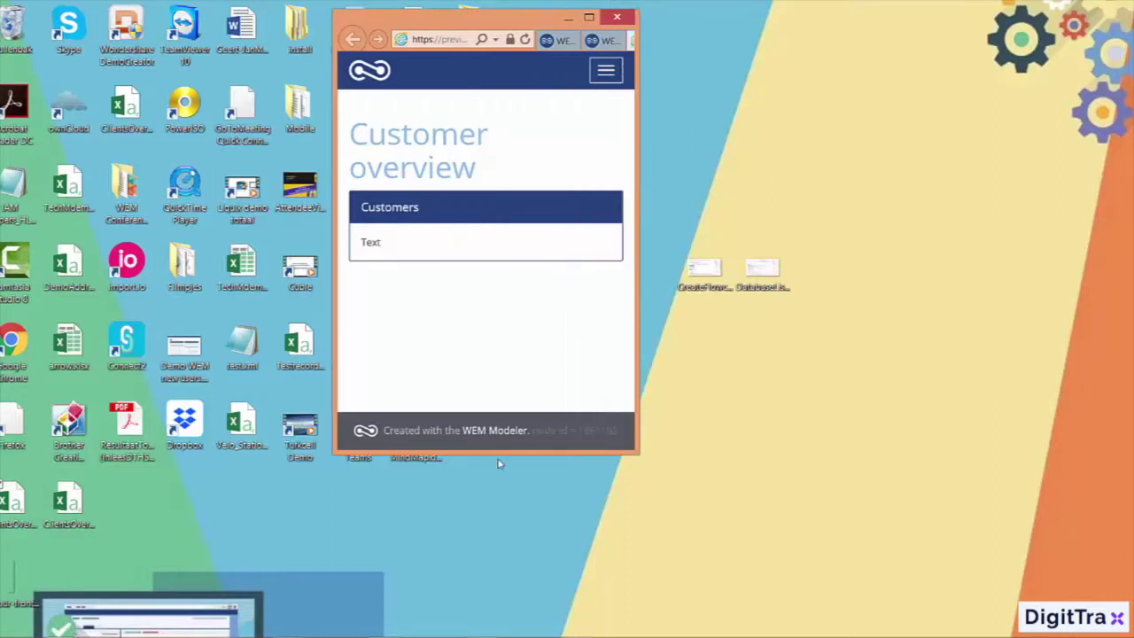
left_click_drag(498, 453, 505, 576)
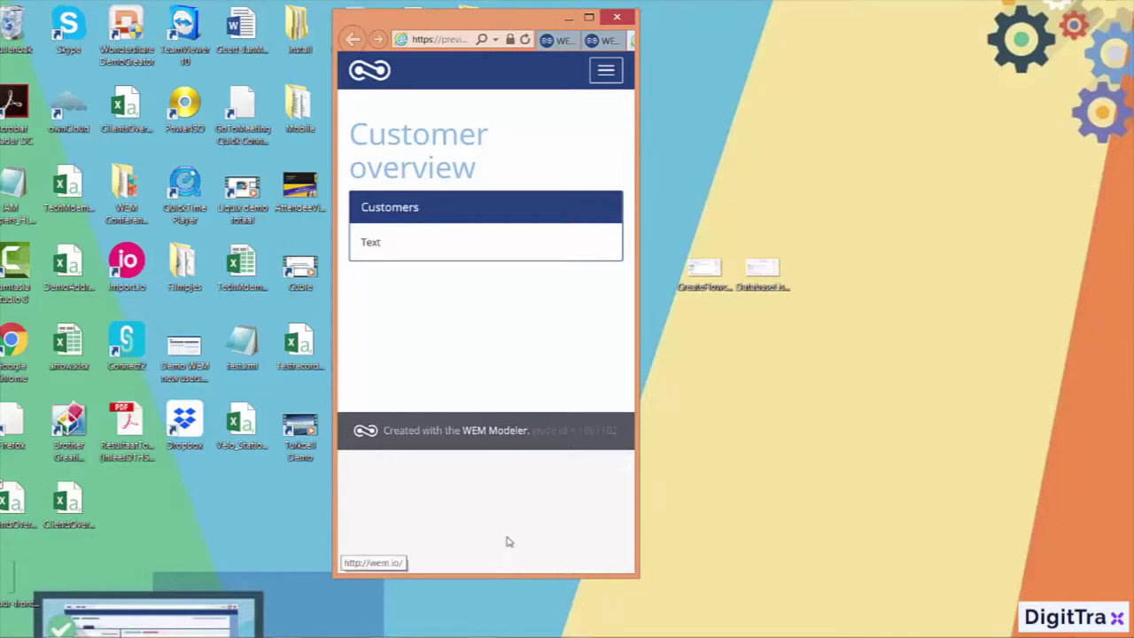
left_click_drag(514, 568, 498, 476)
Toggle the preview's hamburger menu, widen and maximize the window, then return to the modeler.
left_click(602, 75)
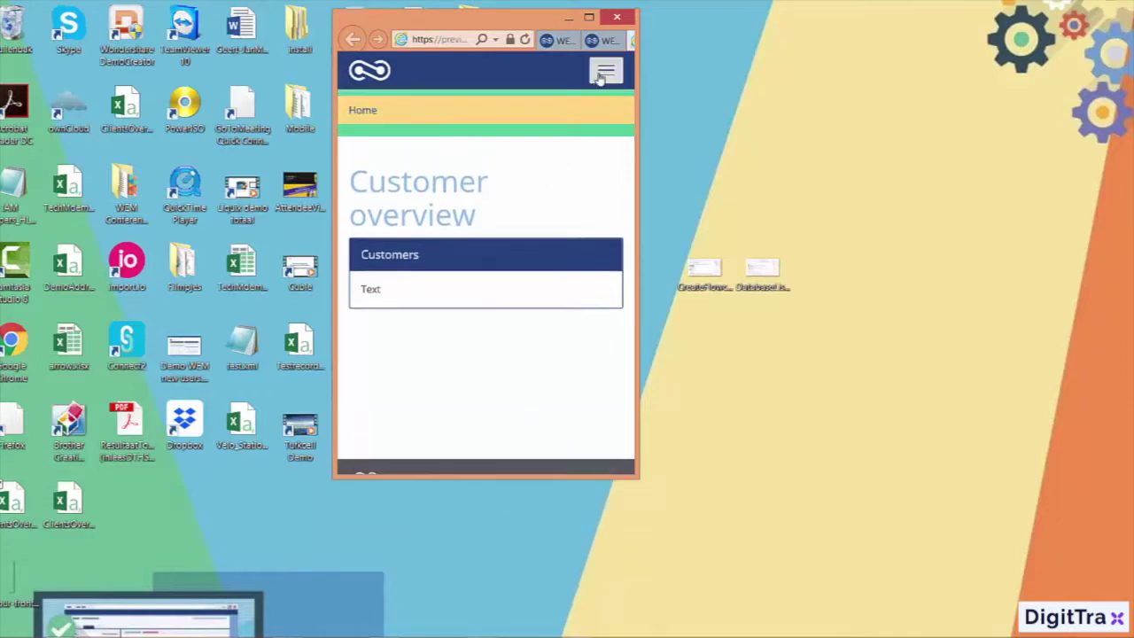
left_click(603, 72)
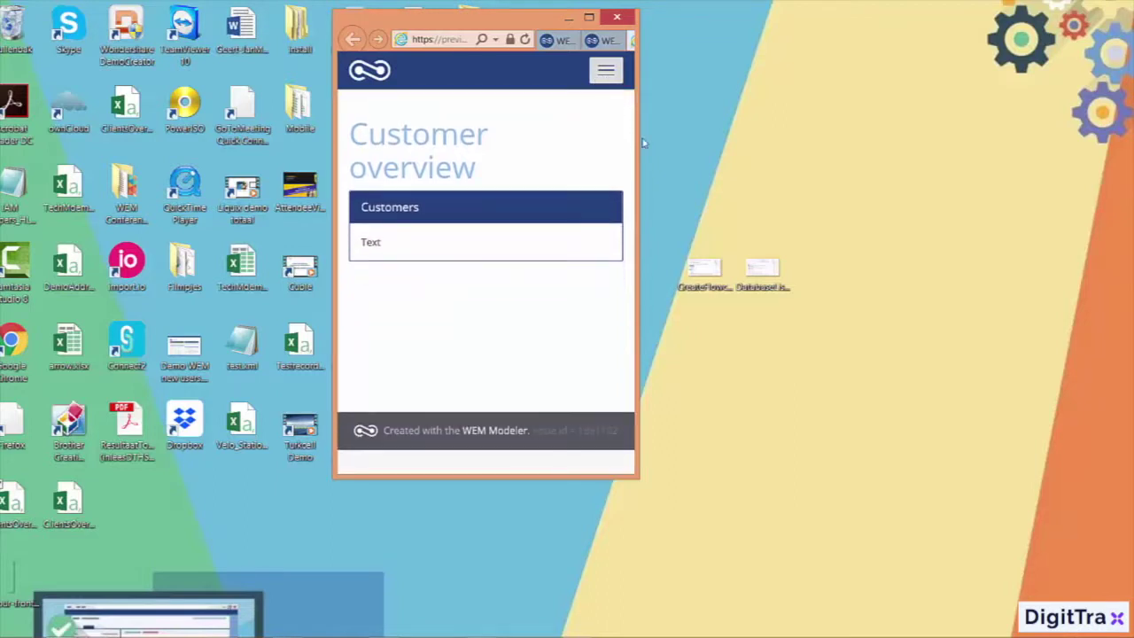
left_click_drag(637, 142, 929, 155)
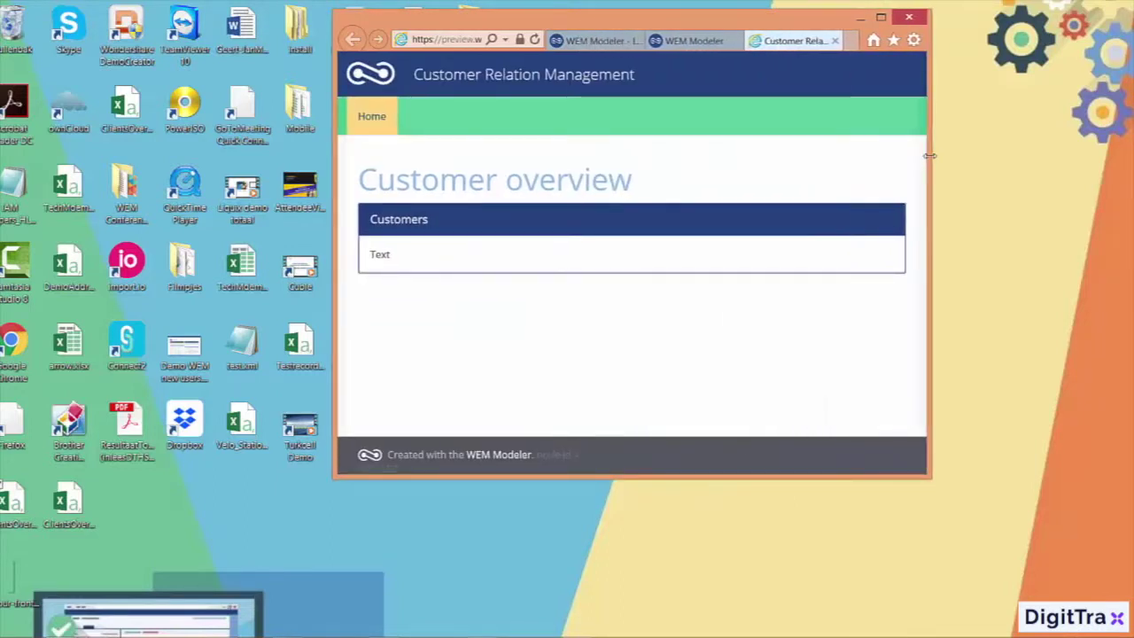
left_click_drag(929, 155, 911, 153)
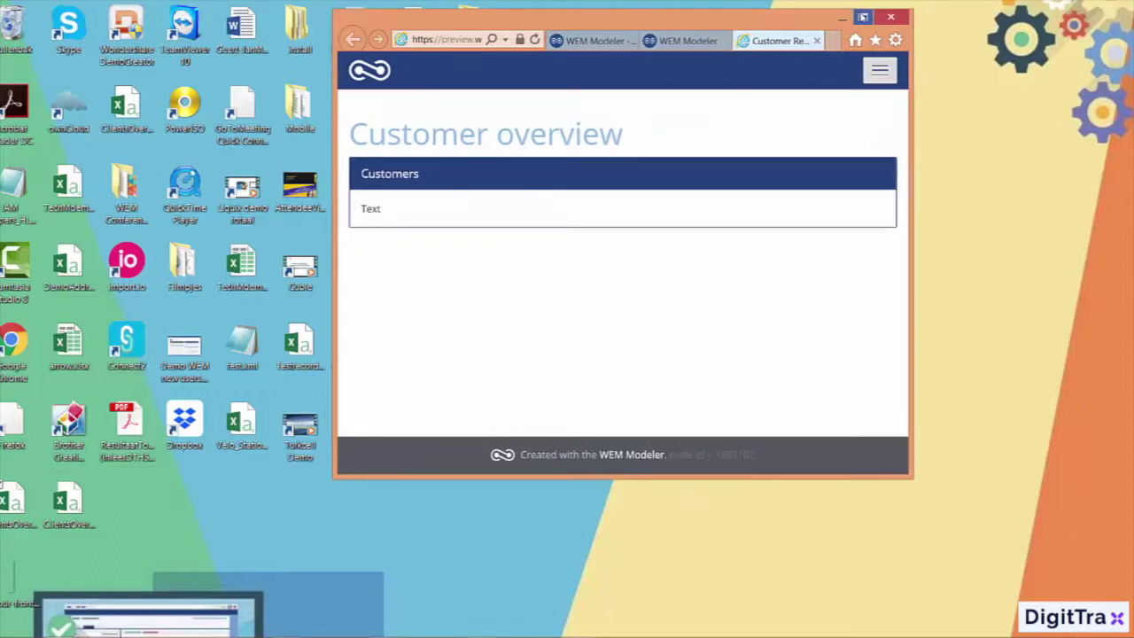
left_click(863, 17)
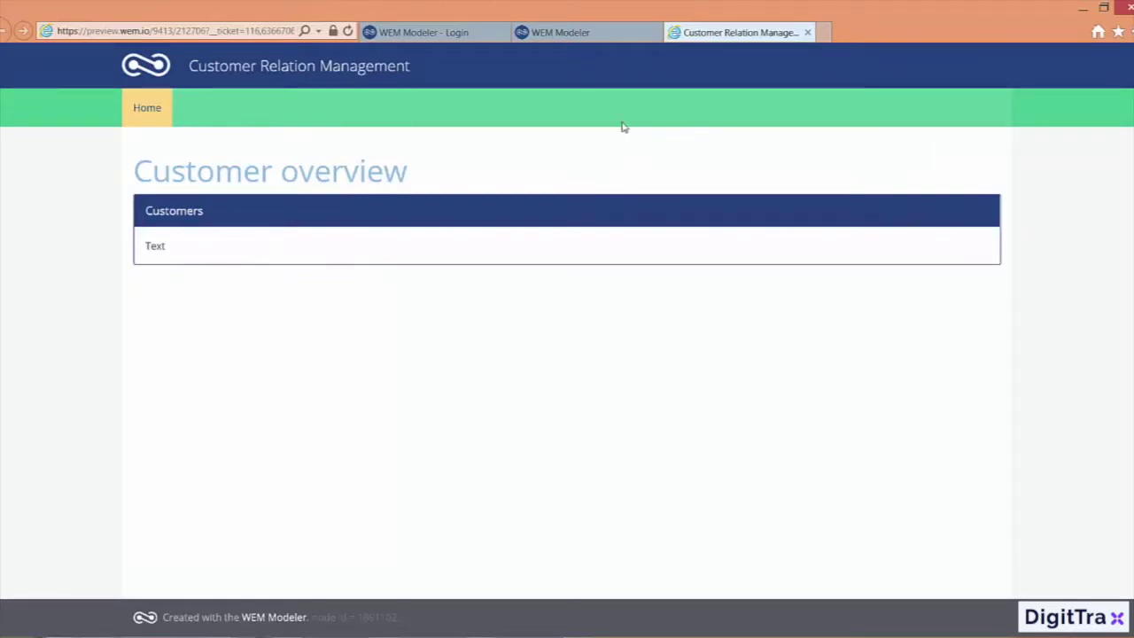
left_click(571, 35)
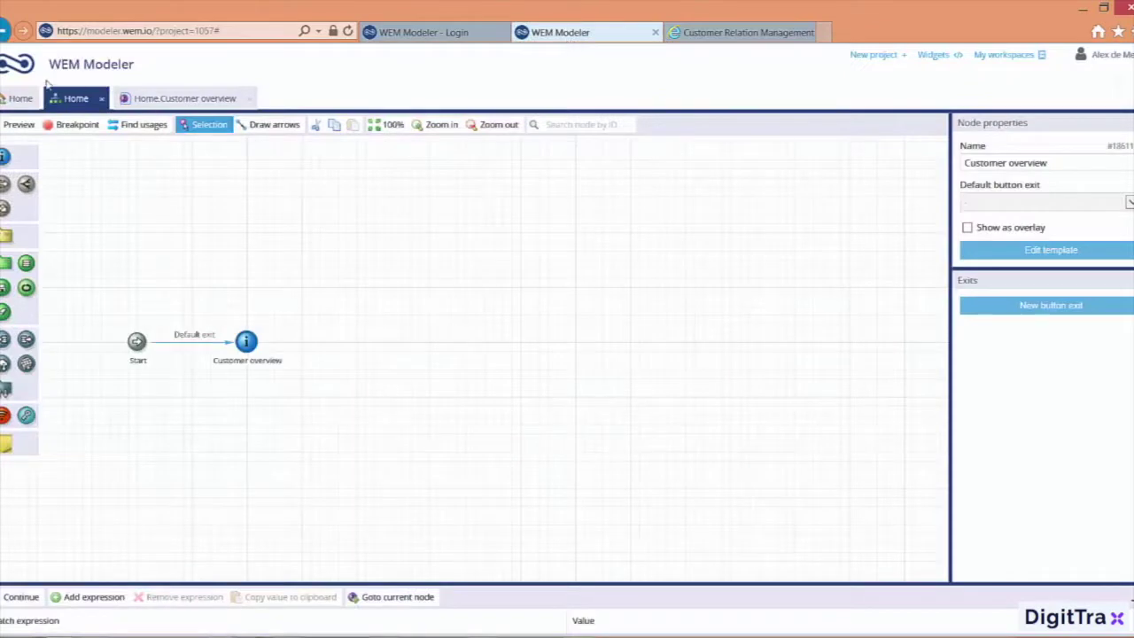
Apply the Volkswagen template to the Default portal, save, and reload the preview.
left_click(21, 102)
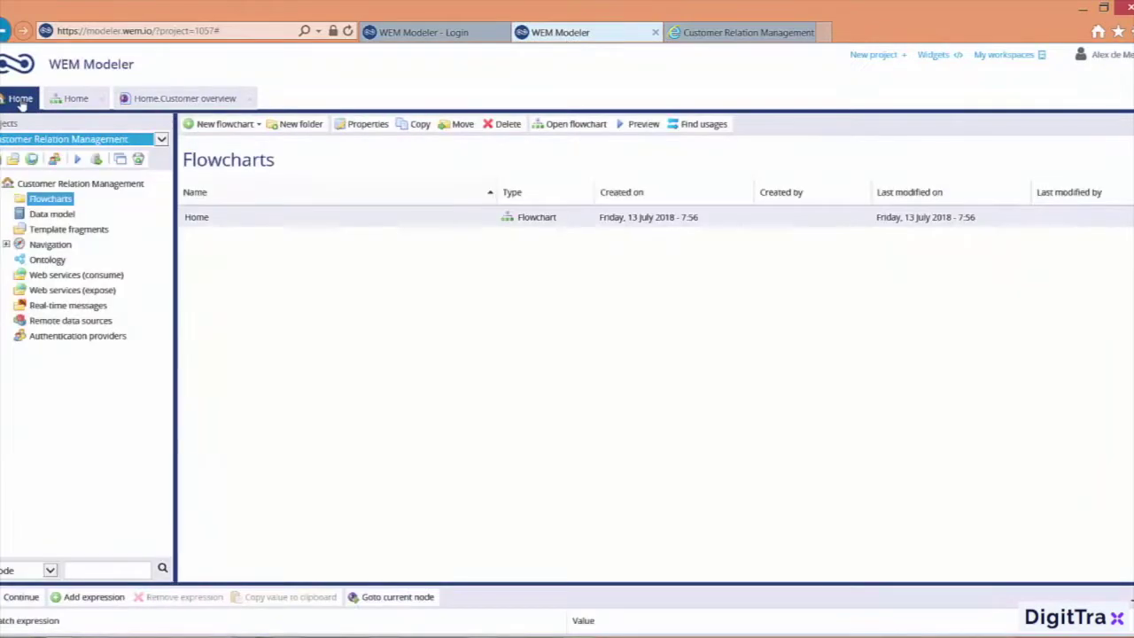
left_click(49, 184)
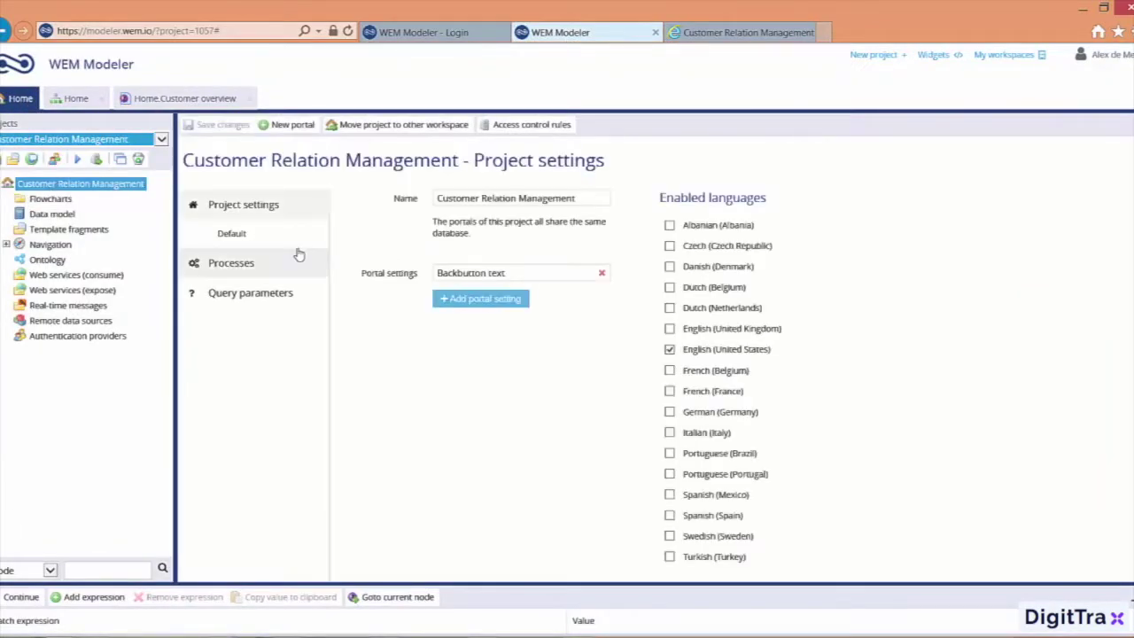
left_click(287, 237)
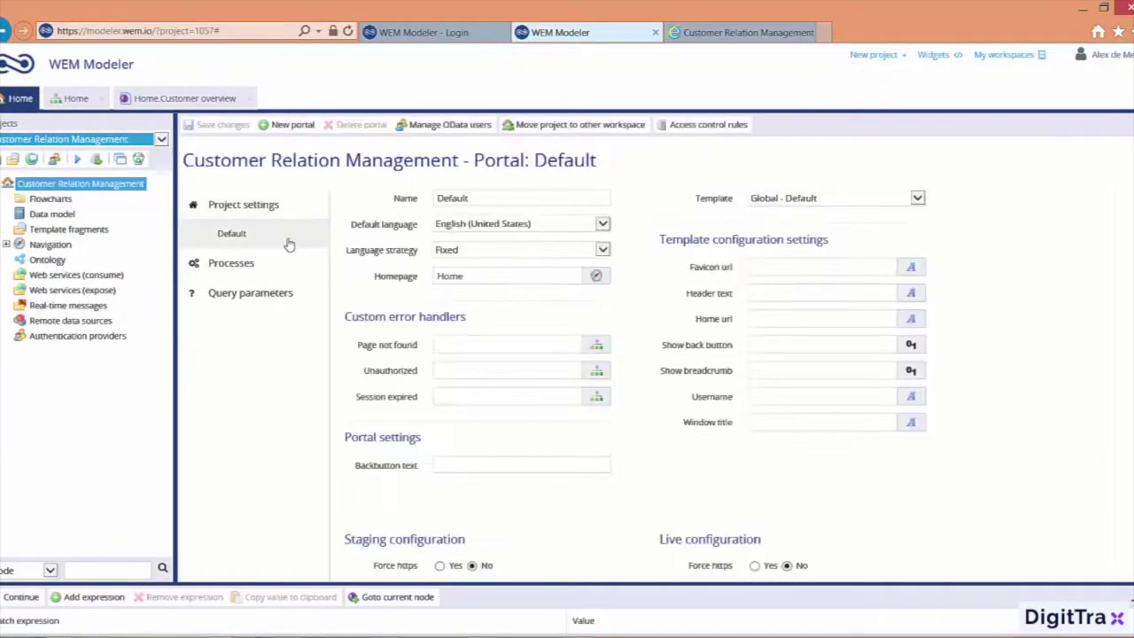
left_click(921, 199)
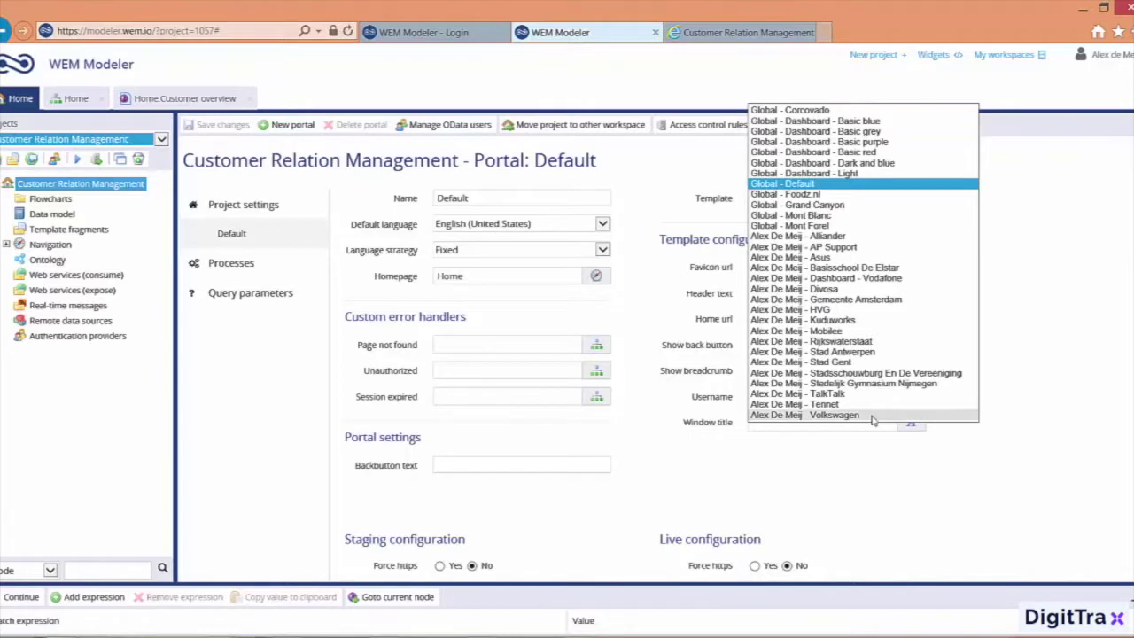
left_click(850, 415)
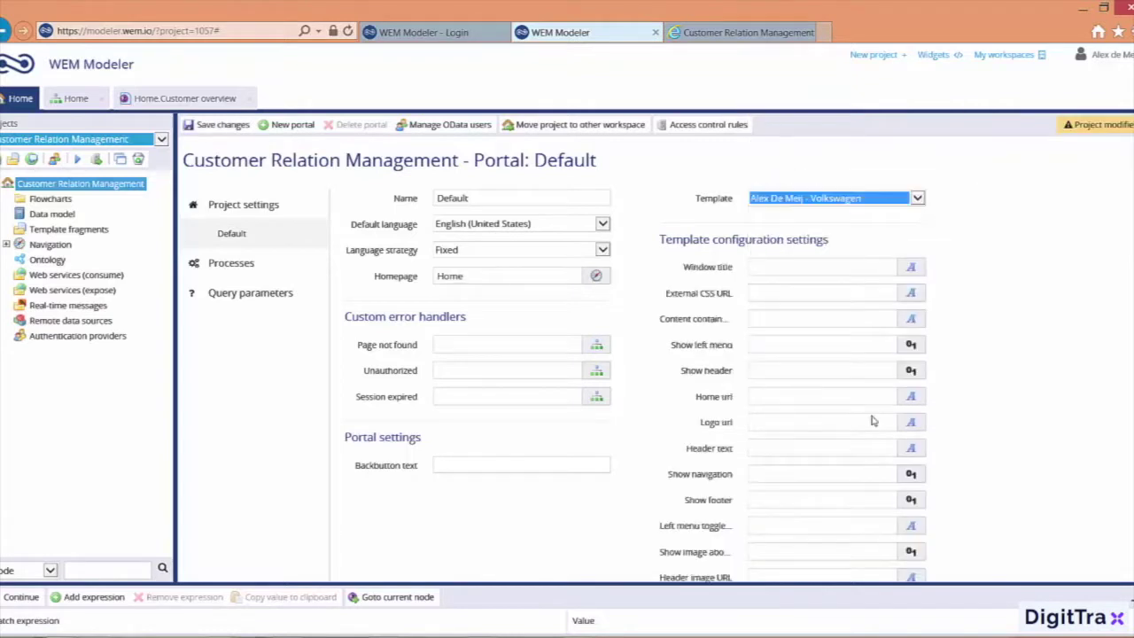
left_click(222, 125)
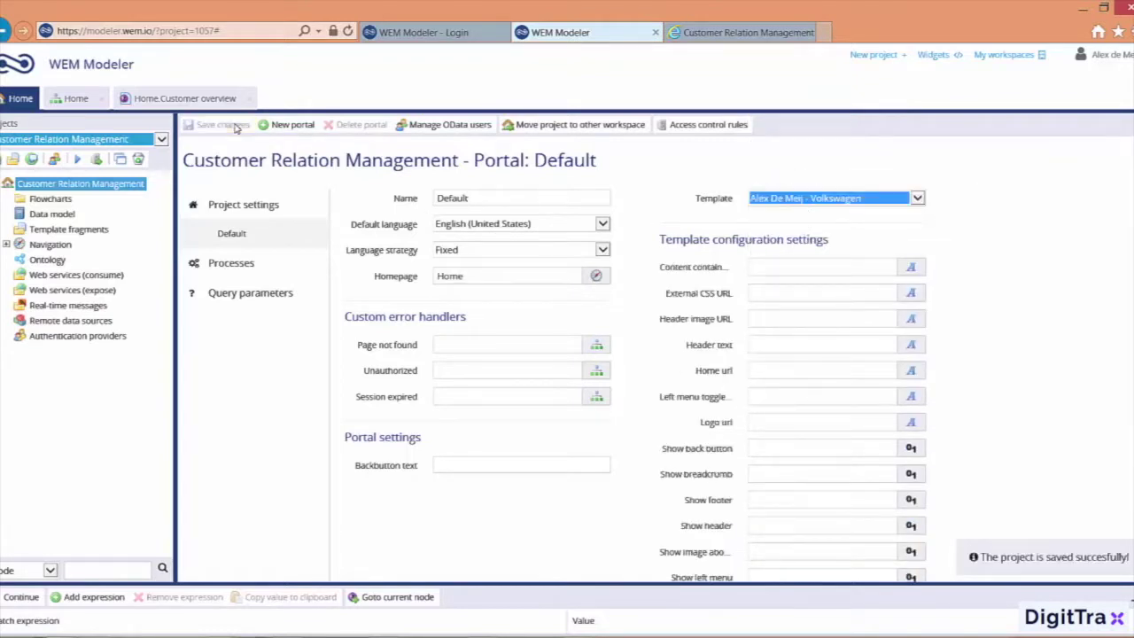
left_click(706, 34)
key("F5")
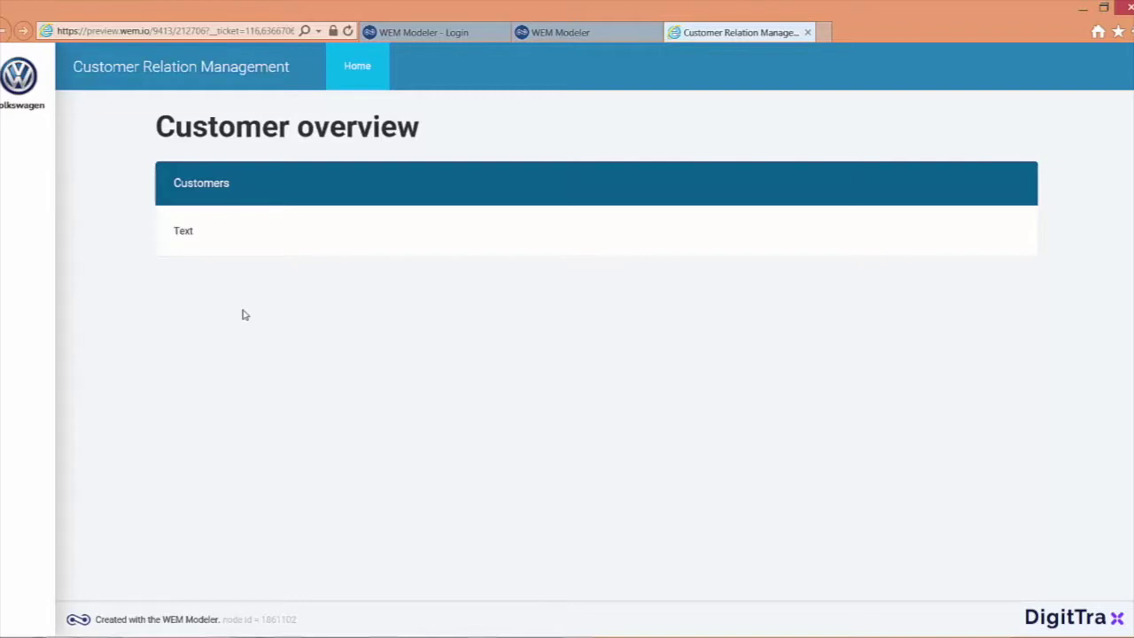
Delete the placeholder 'Text' from the Customers panel, then bring the customer spreadsheet into view.
left_click(594, 36)
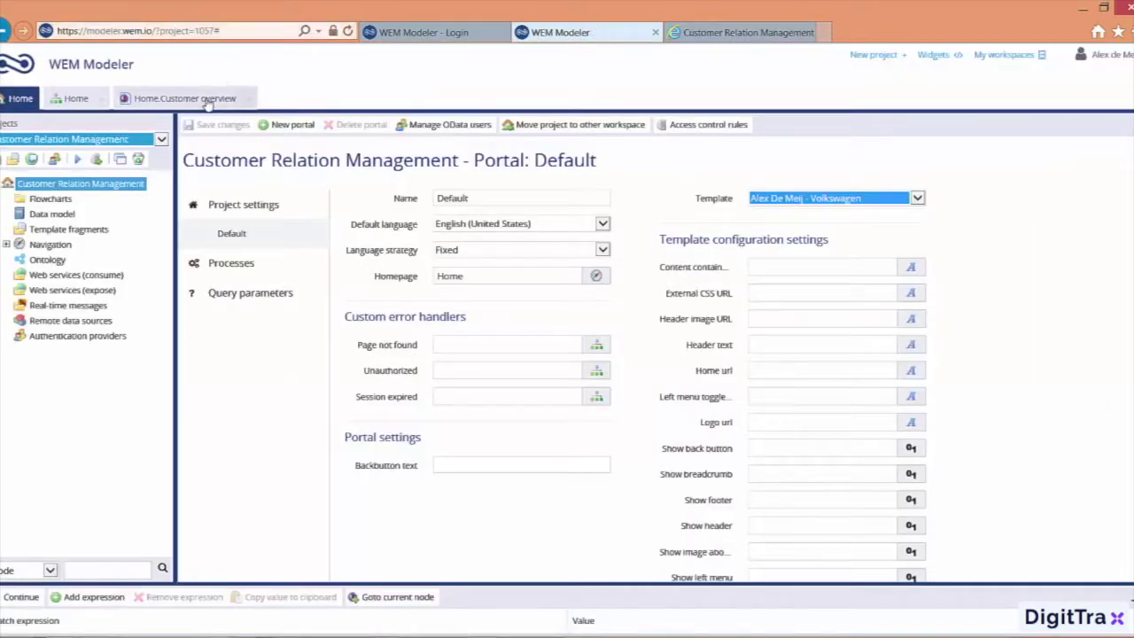
left_click(206, 102)
left_click(157, 262)
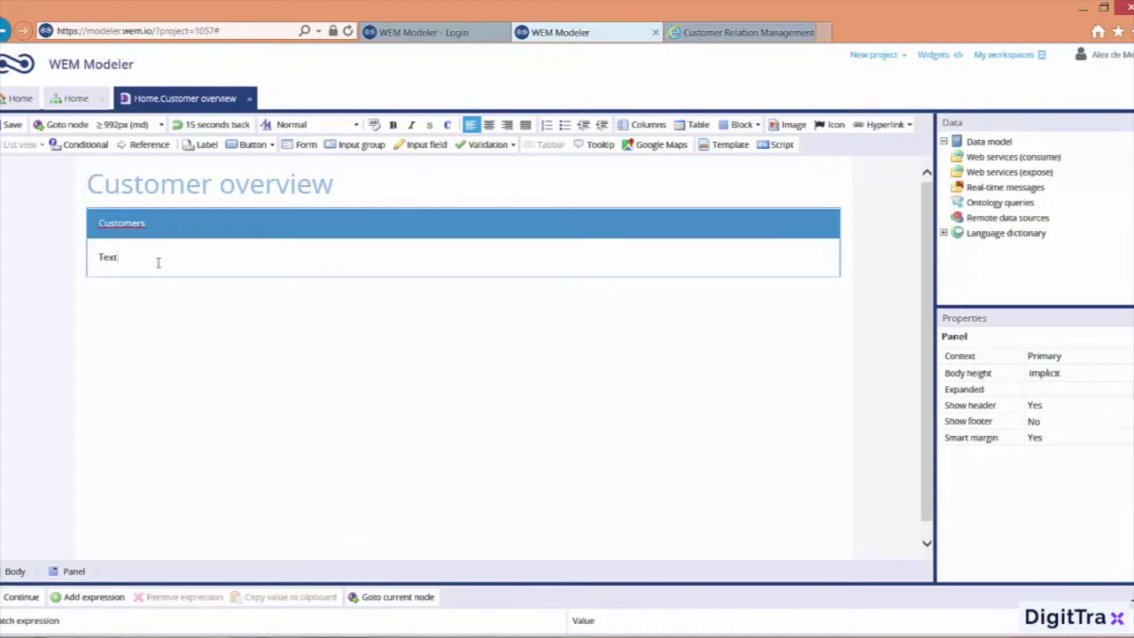
key("BackSpace")
key("BackSpace")
key("BackSpace")
key("BackSpace")
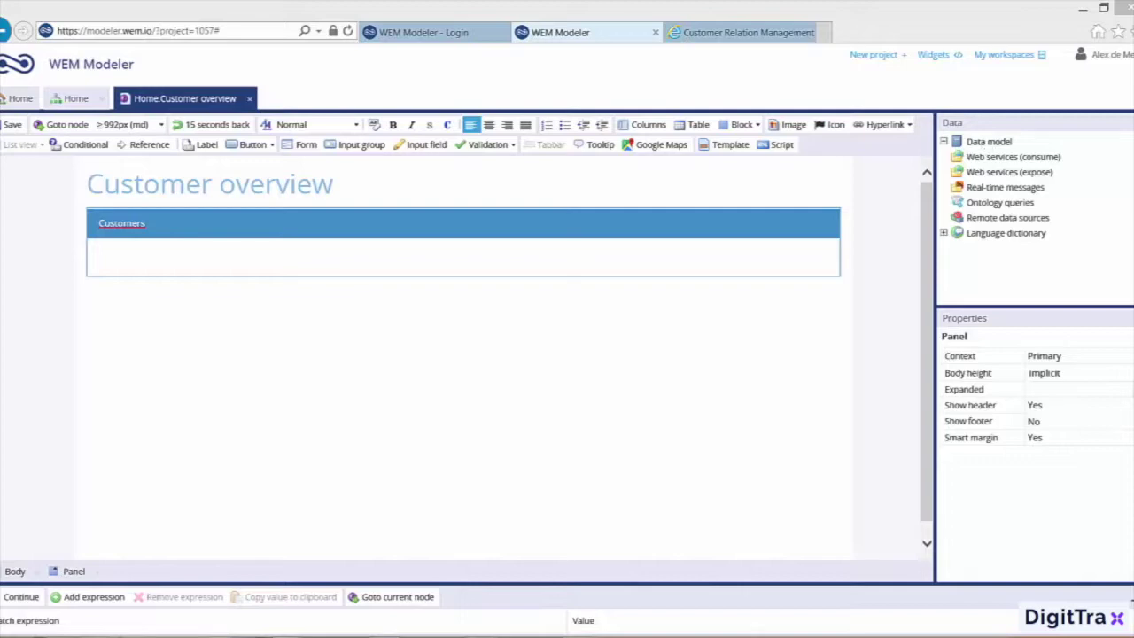
left_click_drag(1133, 202, 319, 46)
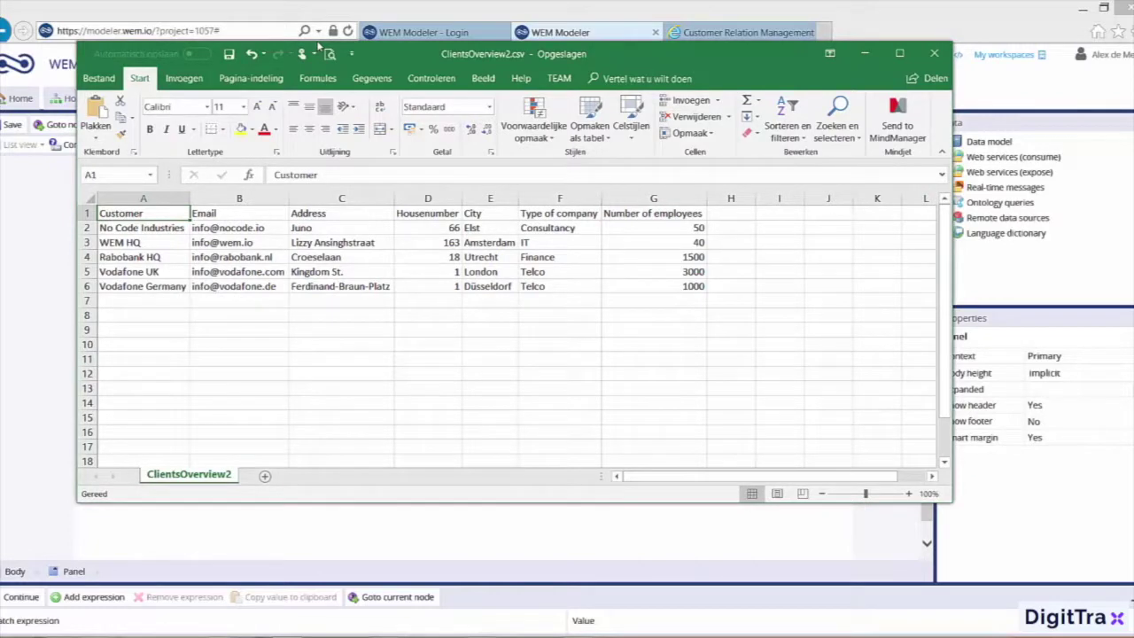
Move the ClientsOverview2.csv window aside and return to the Default portal settings.
left_click_drag(319, 46, 1132, 177)
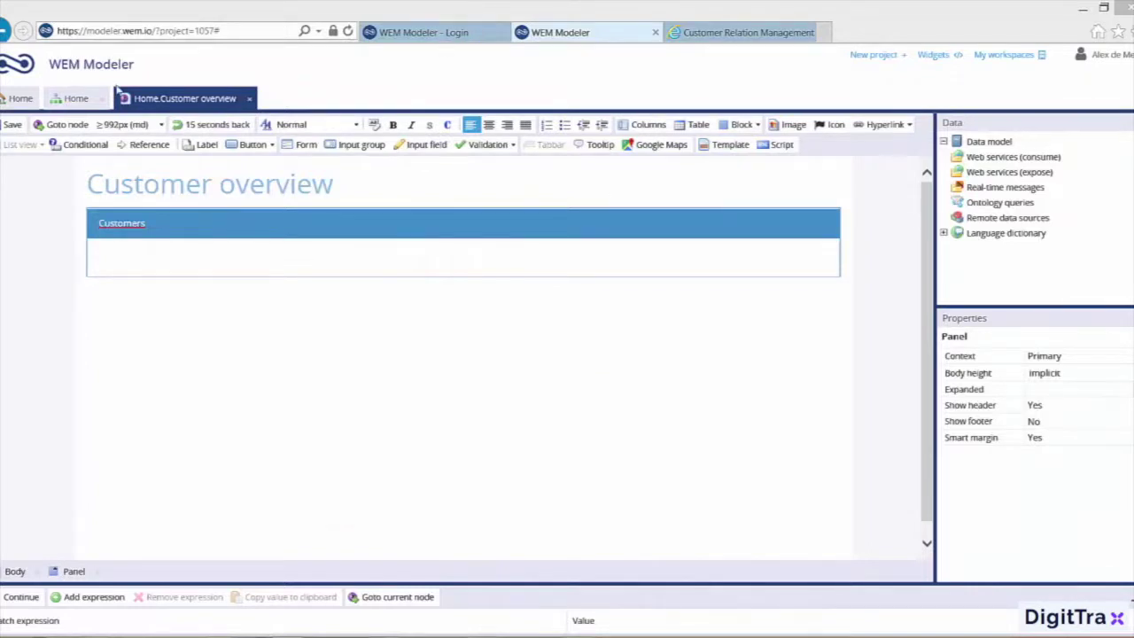
left_click(18, 99)
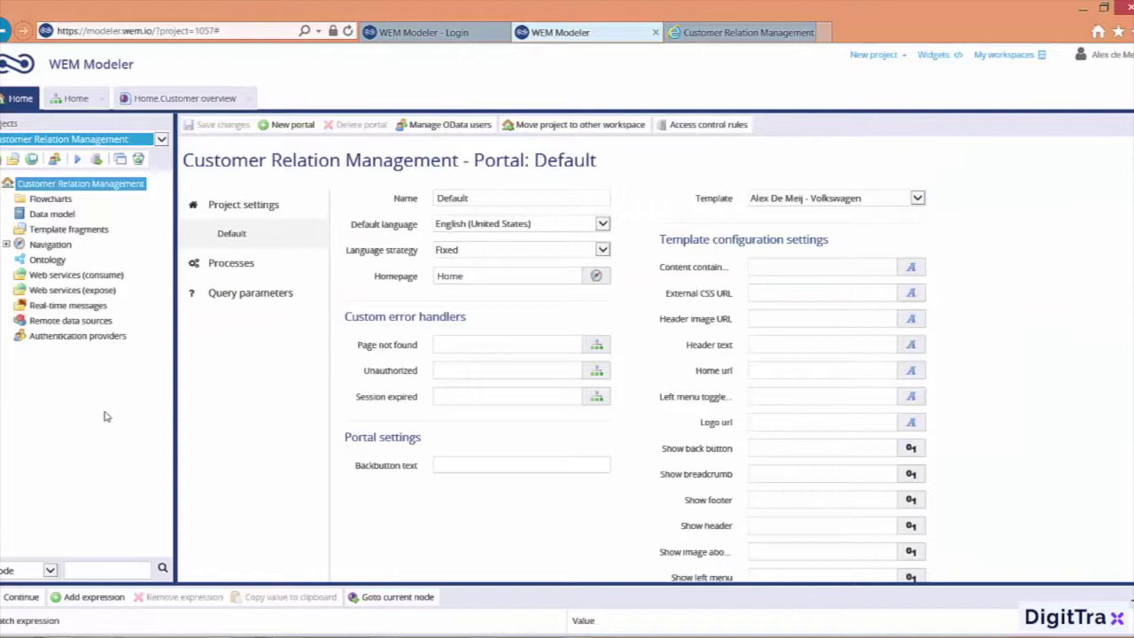
Add a database list named 'Customers' to the project's data model.
left_click(51, 216)
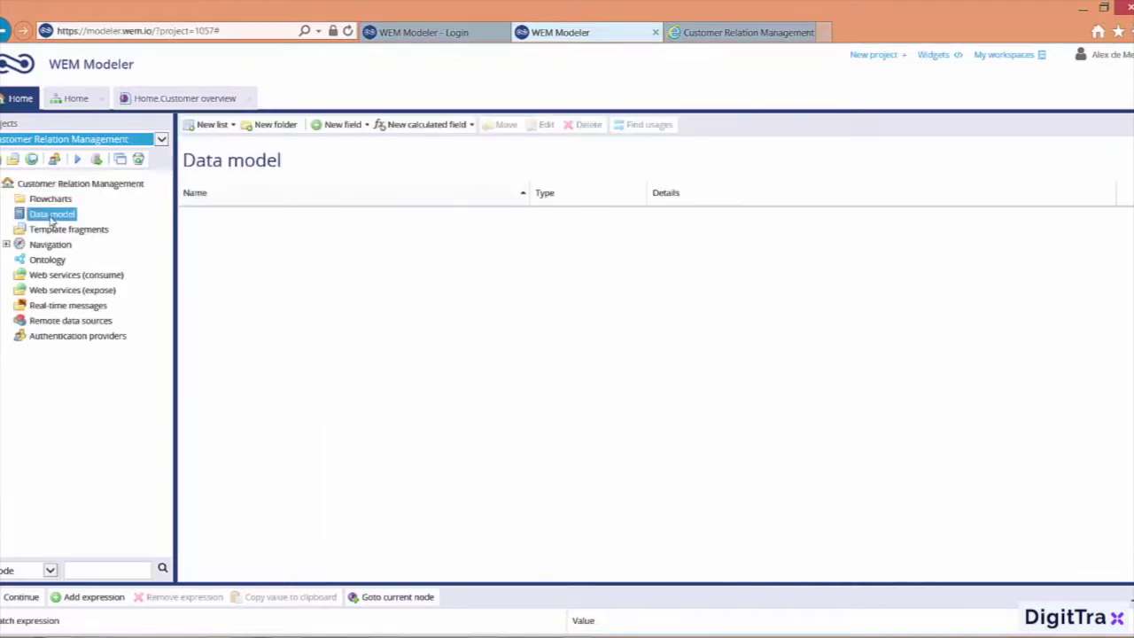
left_click(212, 125)
left_click(206, 161)
type("Customers")
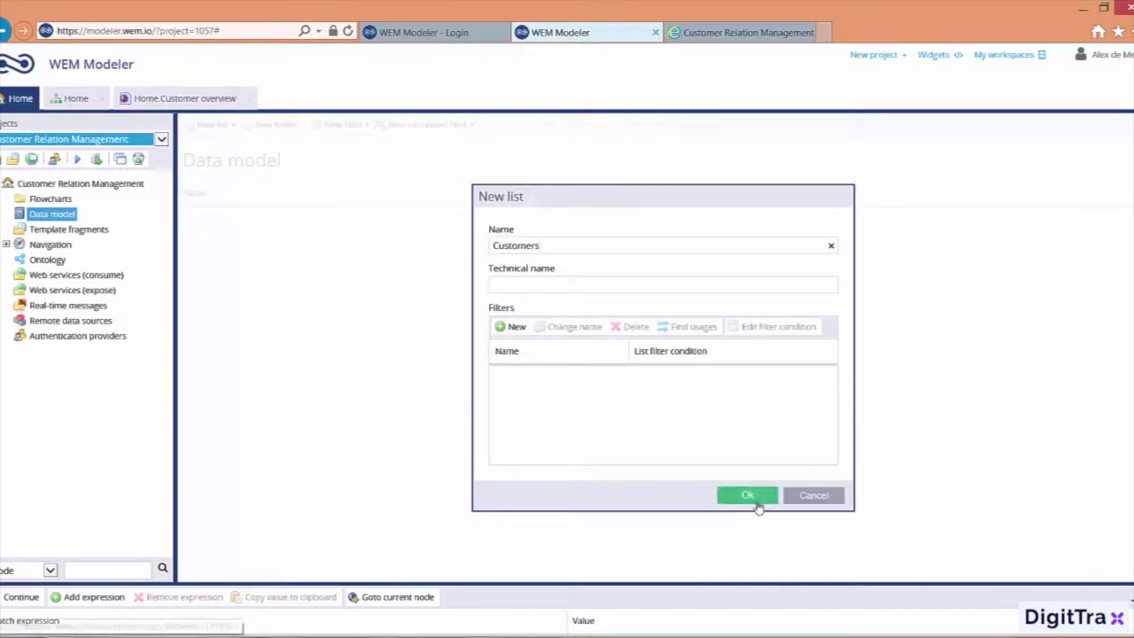
left_click(749, 496)
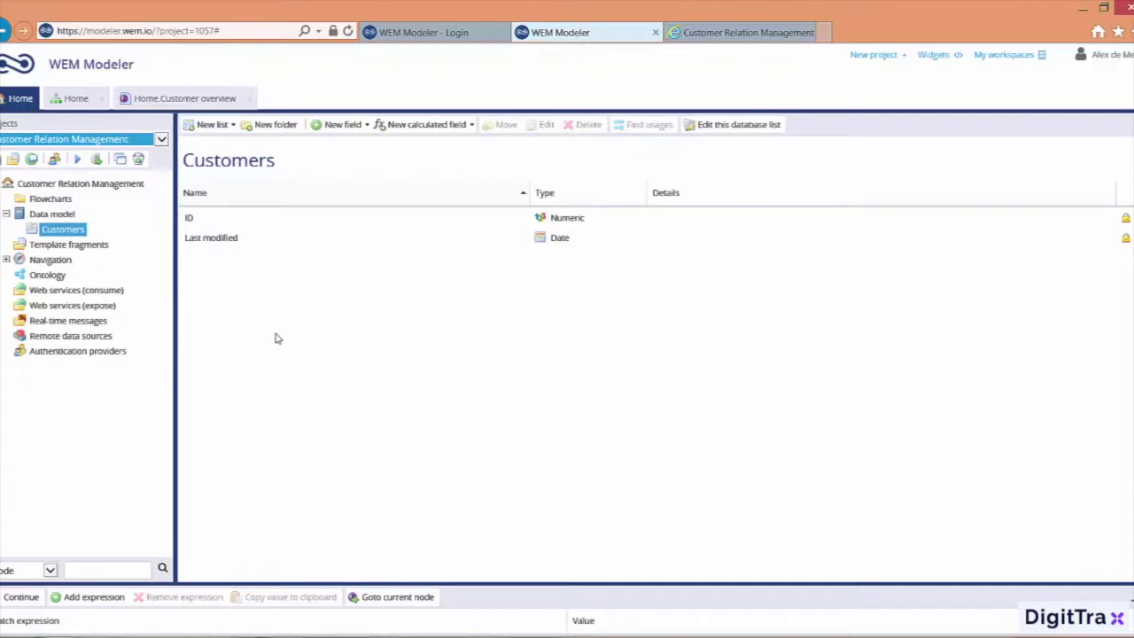
left_click(355, 125)
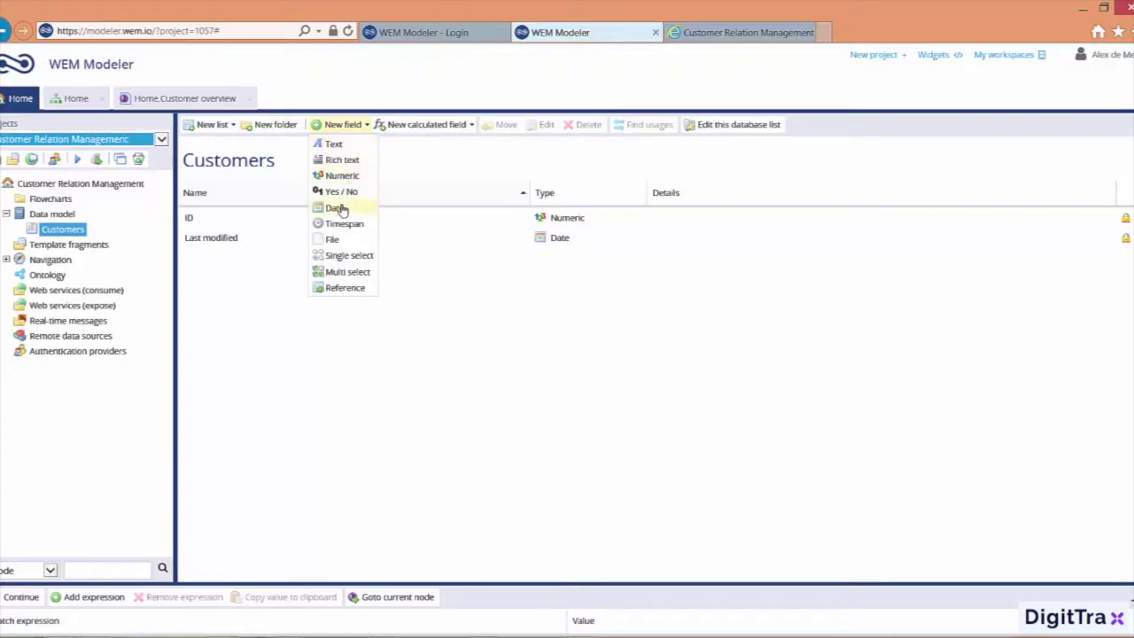
Add text fields 'Customer name' and 'Address' to the Customers list.
left_click(351, 150)
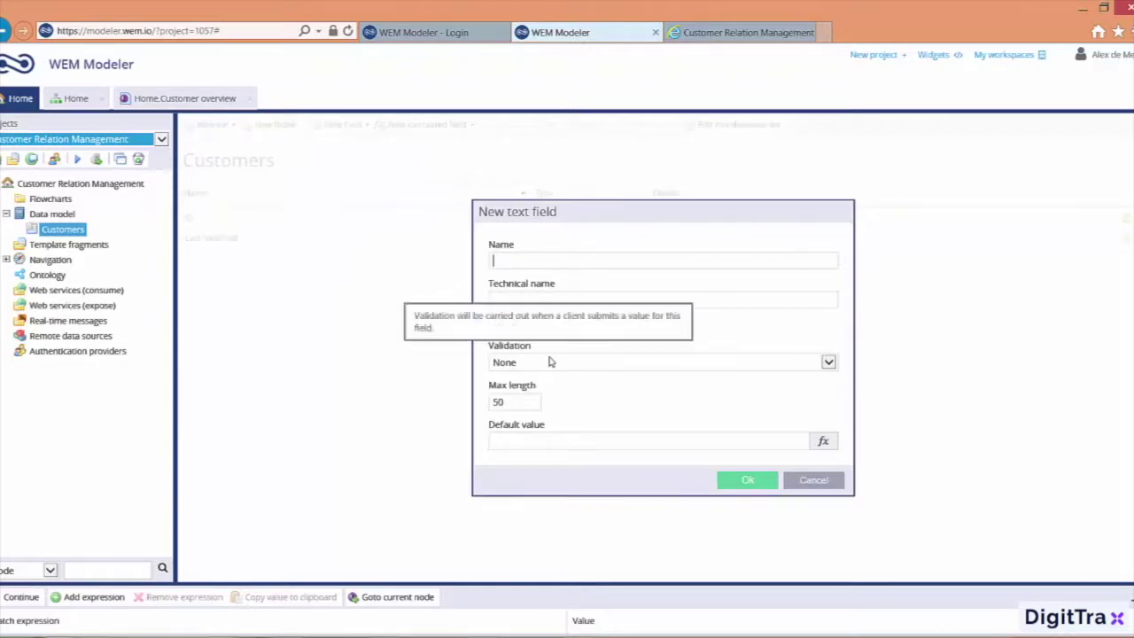
type("Cu")
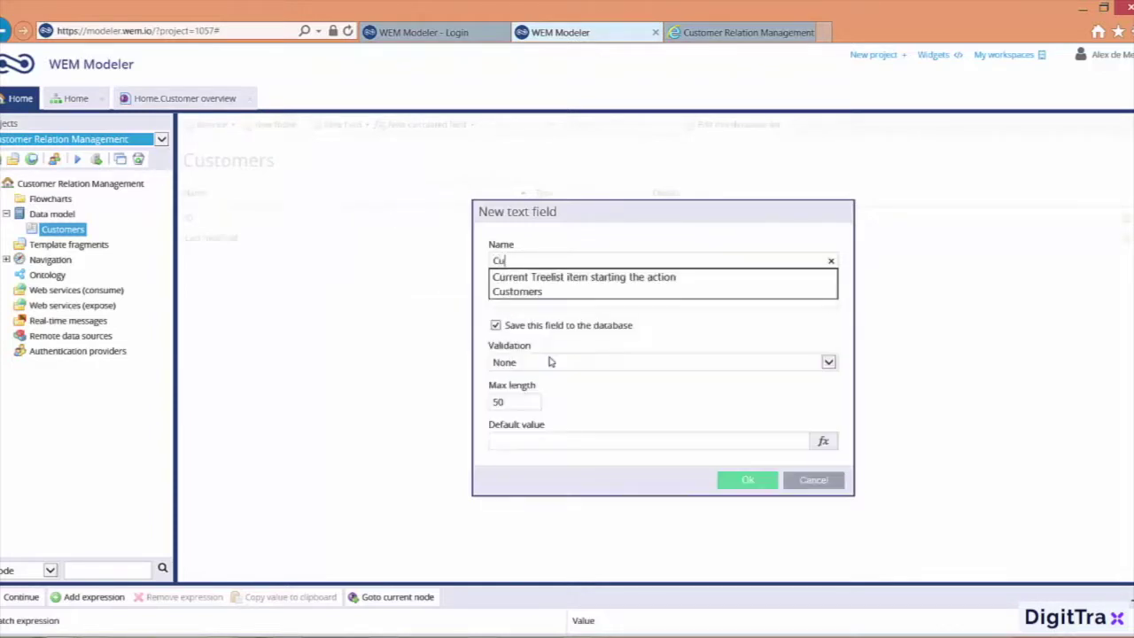
type("stomer name")
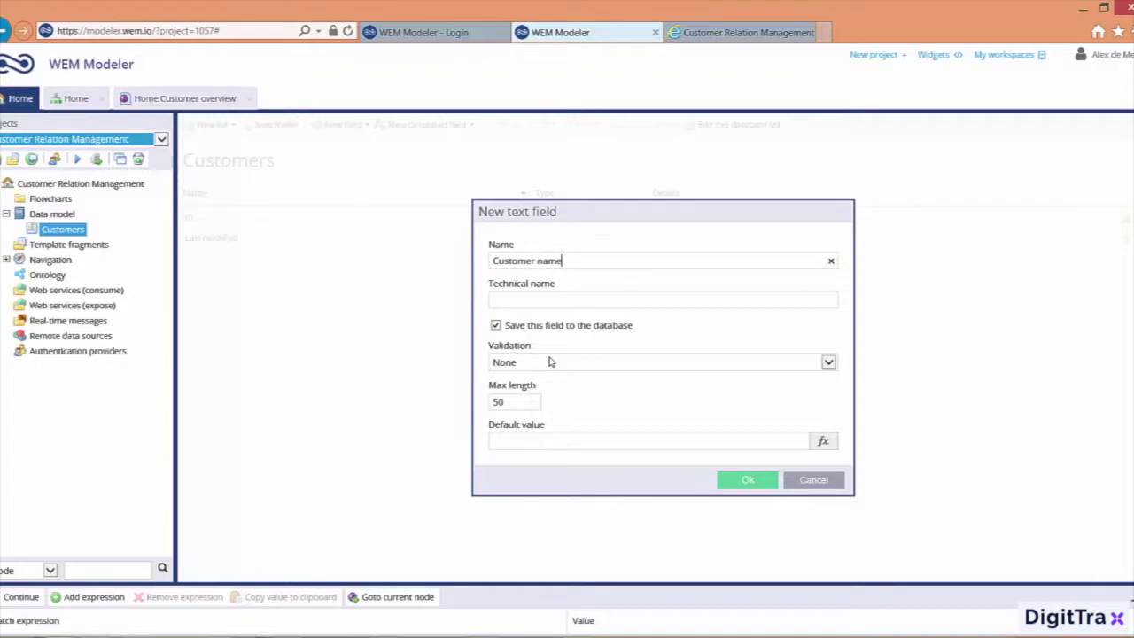
left_click(728, 480)
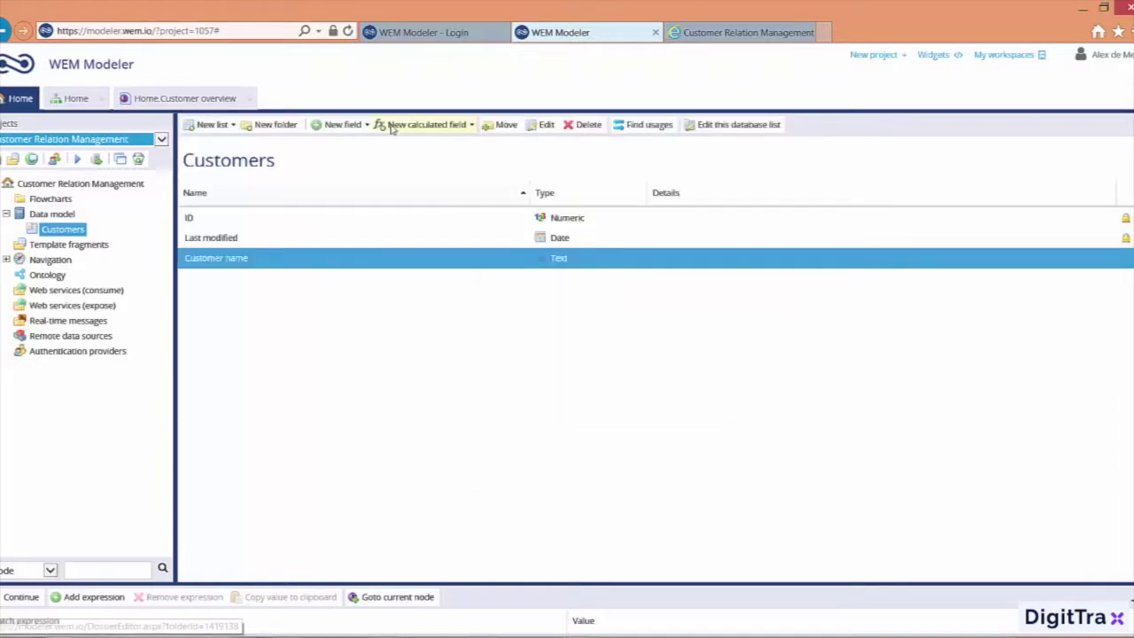
left_click(350, 126)
left_click(341, 146)
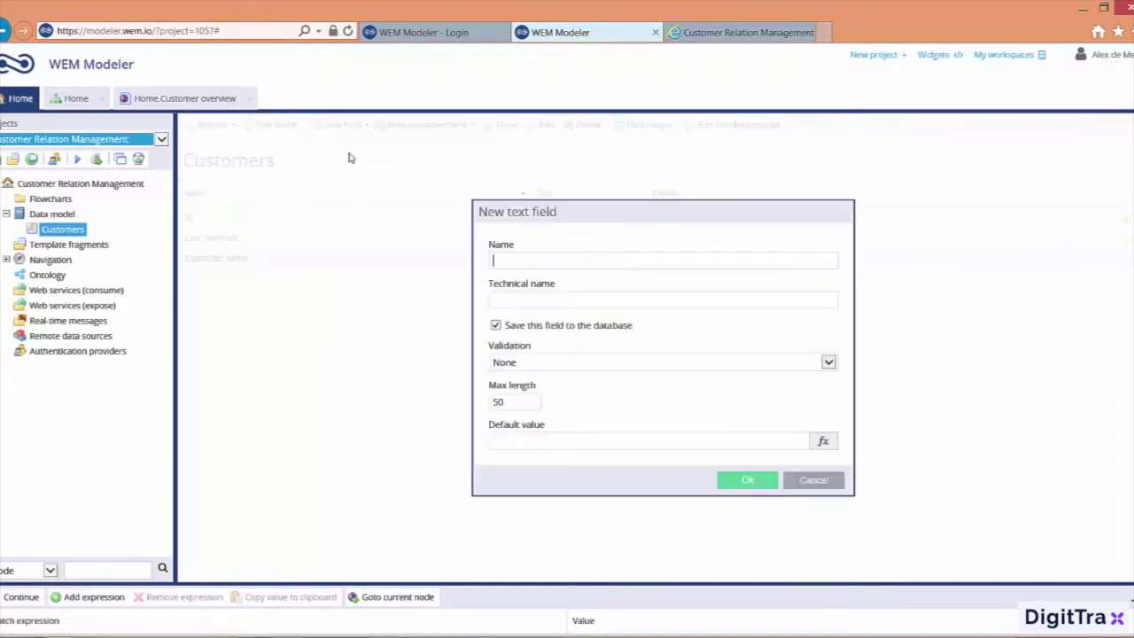
type("Address")
left_click(749, 479)
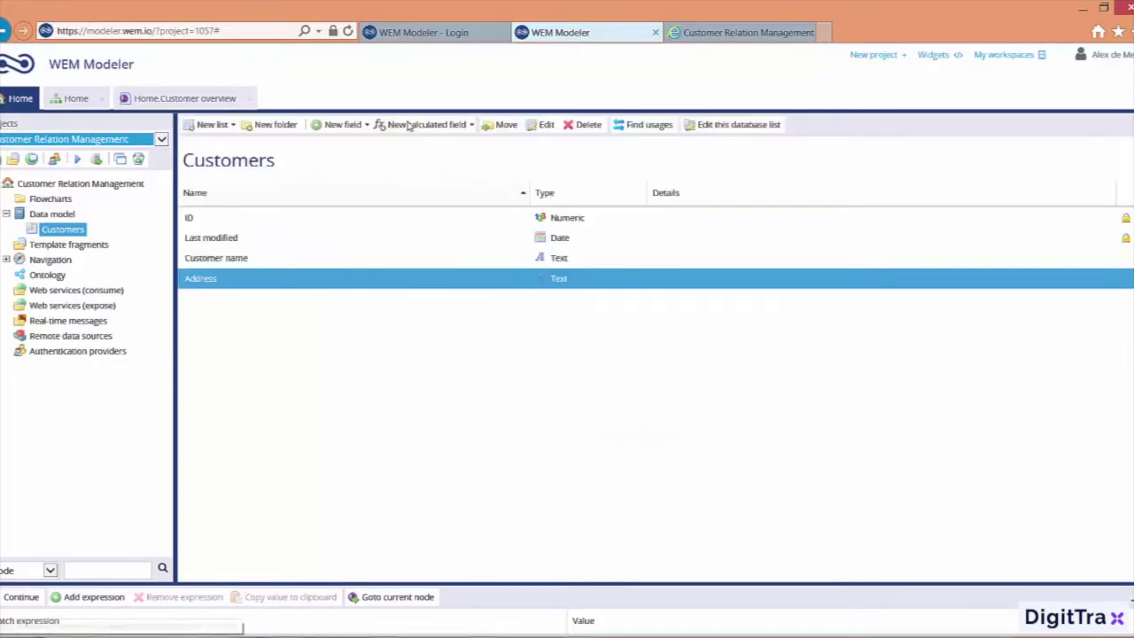
Add a numeric 'House number' field and a text 'City' field.
left_click(330, 126)
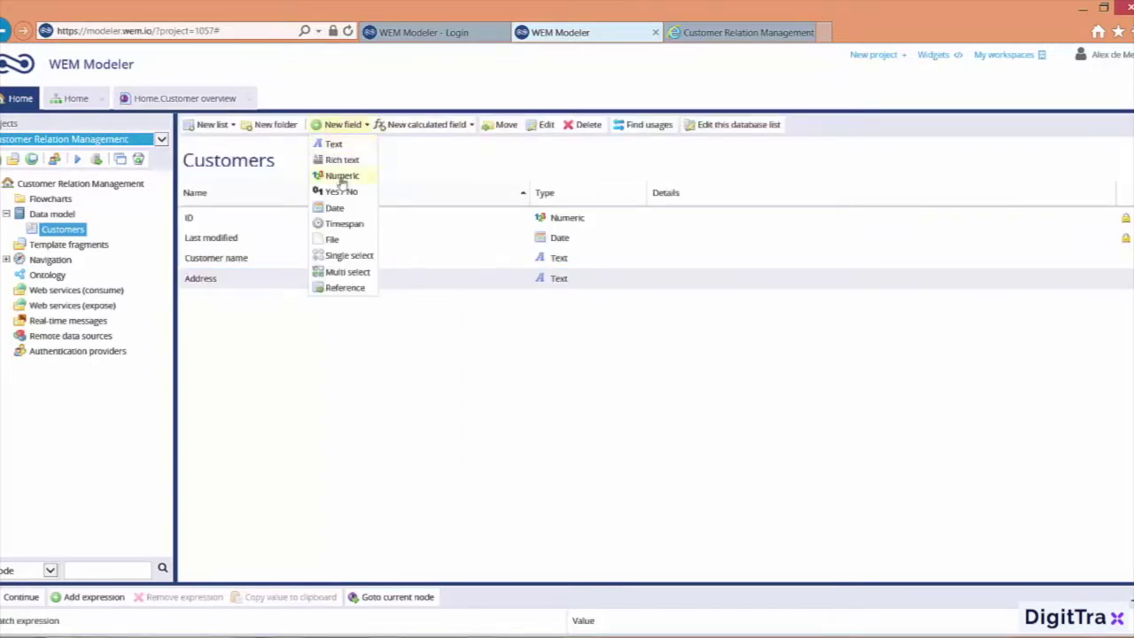
left_click(341, 175)
type("House")
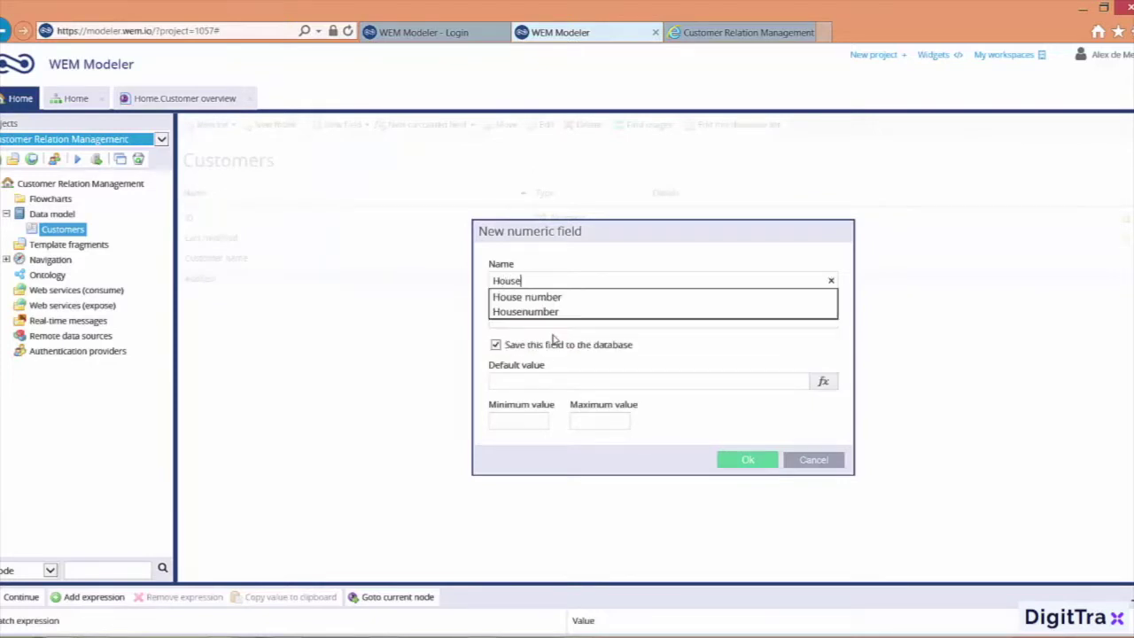
type(" number")
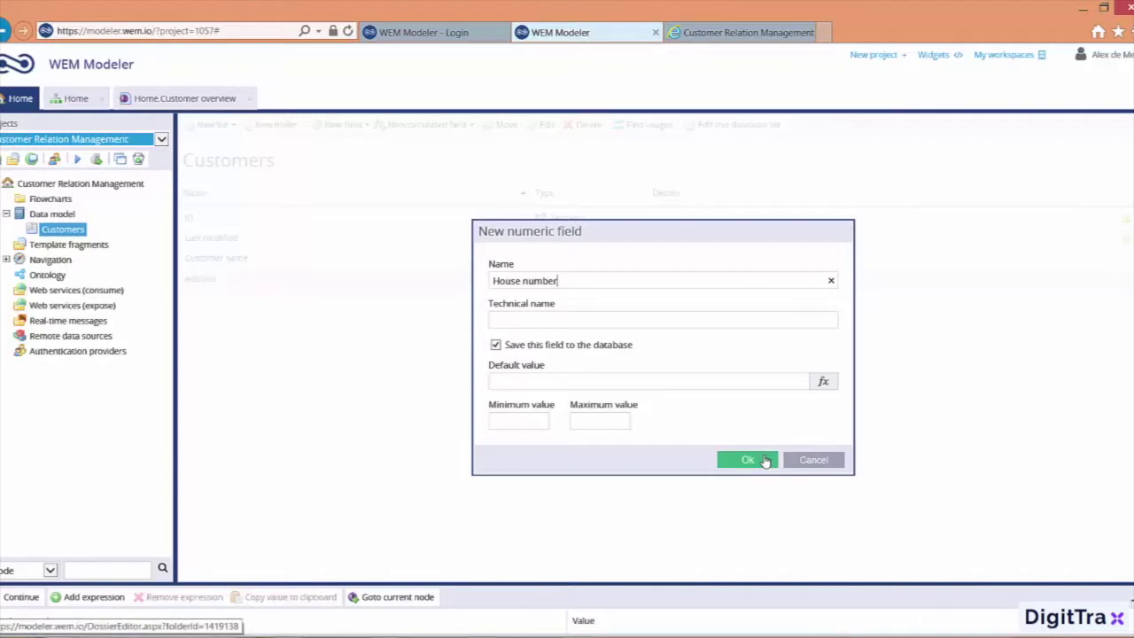
left_click(747, 459)
left_click(341, 126)
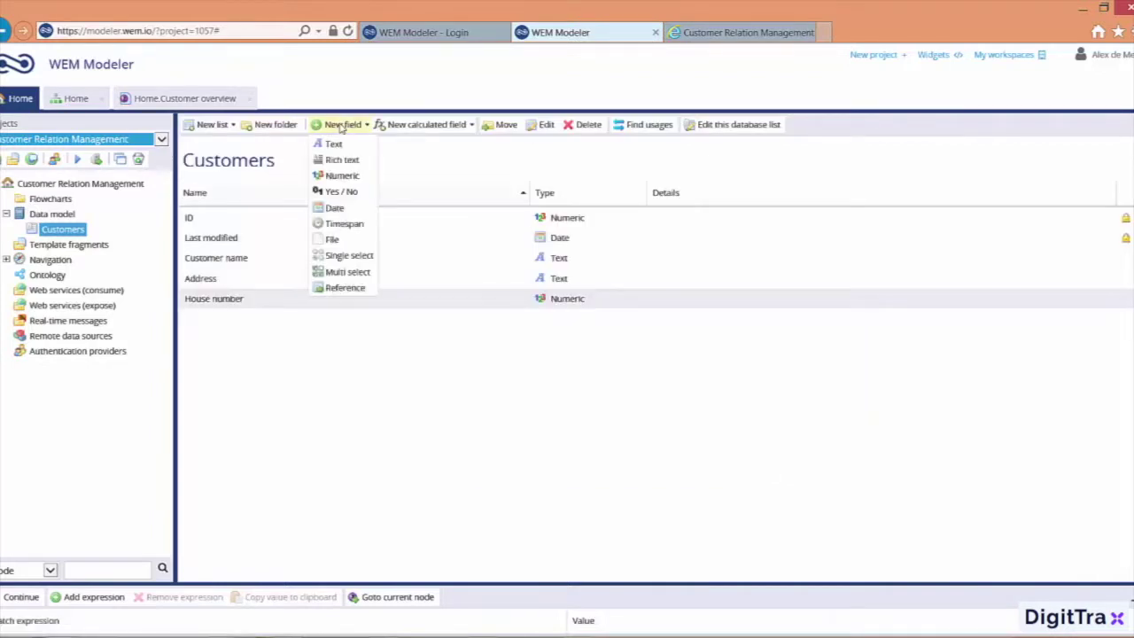
left_click(333, 144)
type("City")
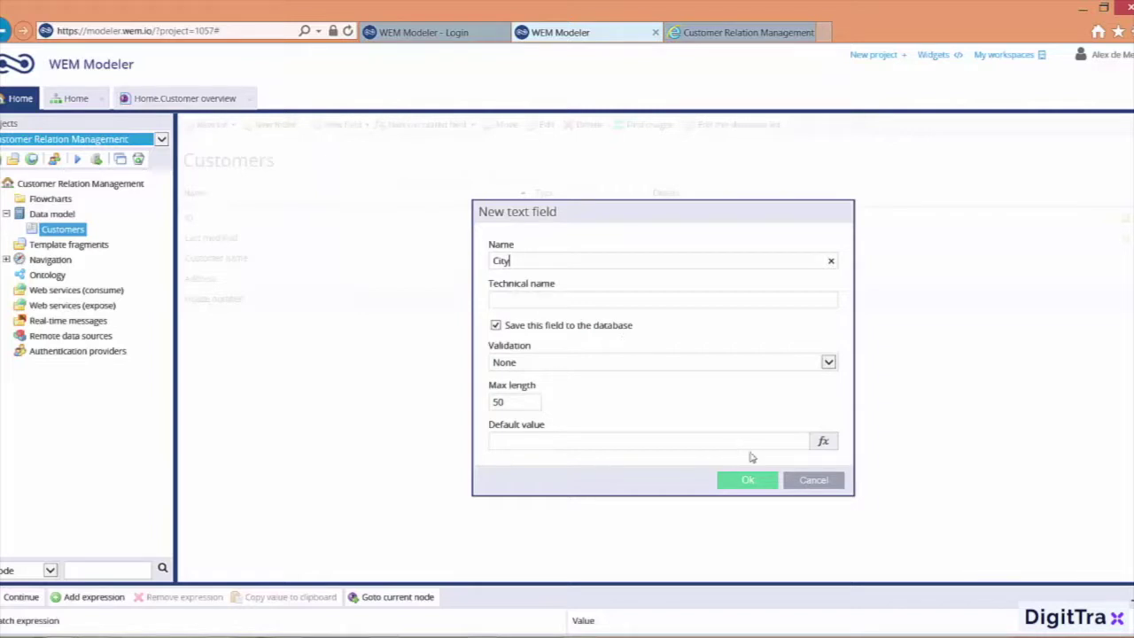
left_click(747, 481)
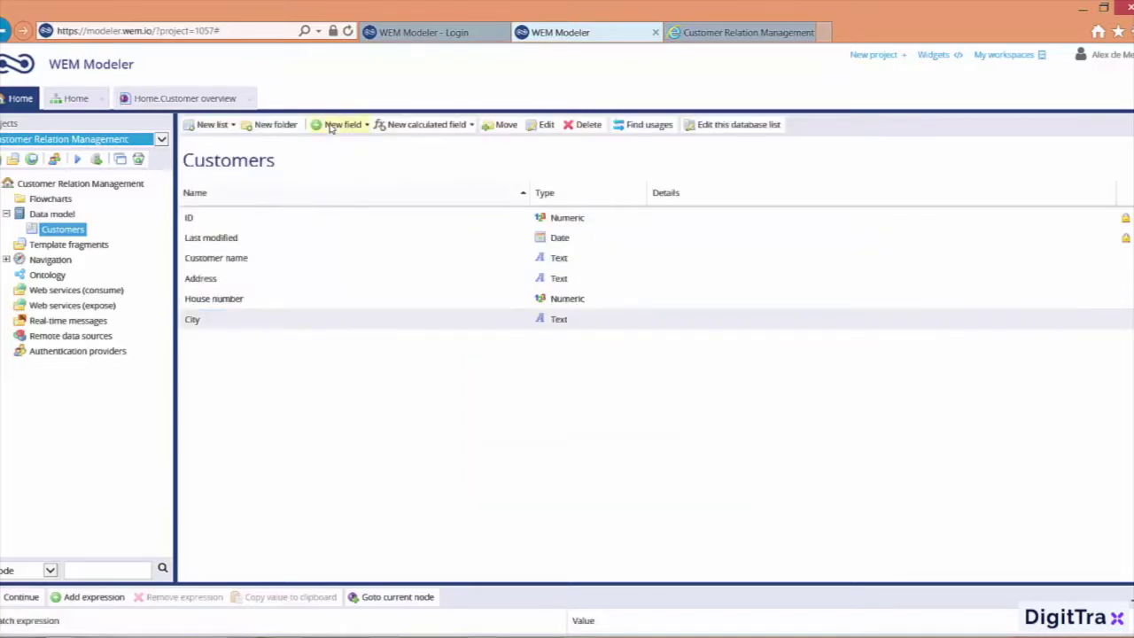
Add a text 'Email' field with Email validation.
left_click(336, 125)
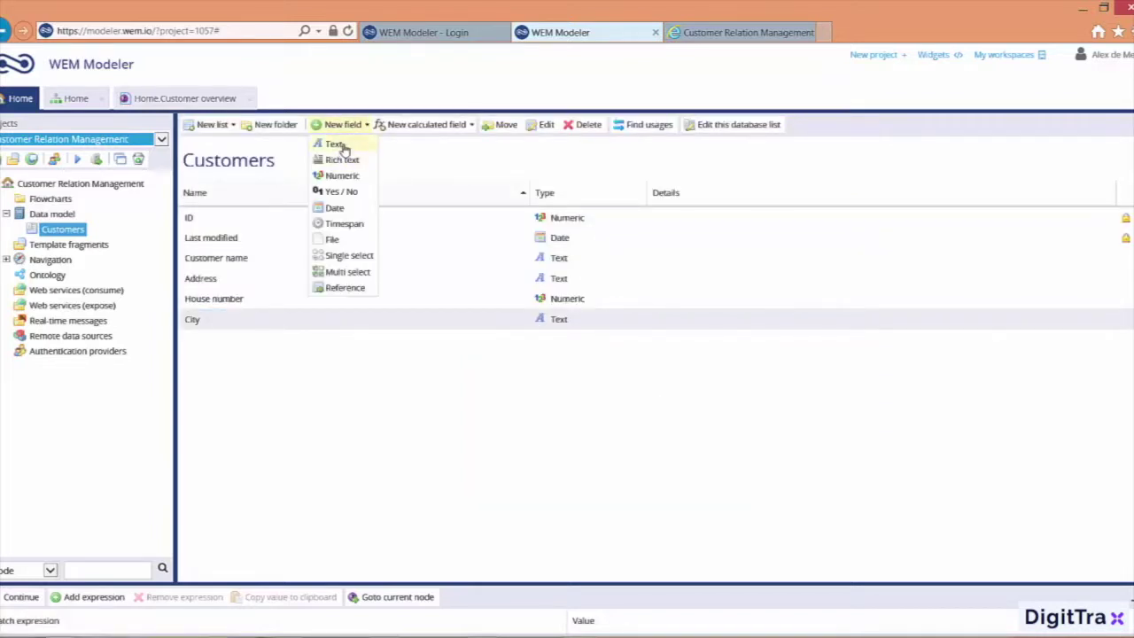
left_click(335, 144)
type("Email")
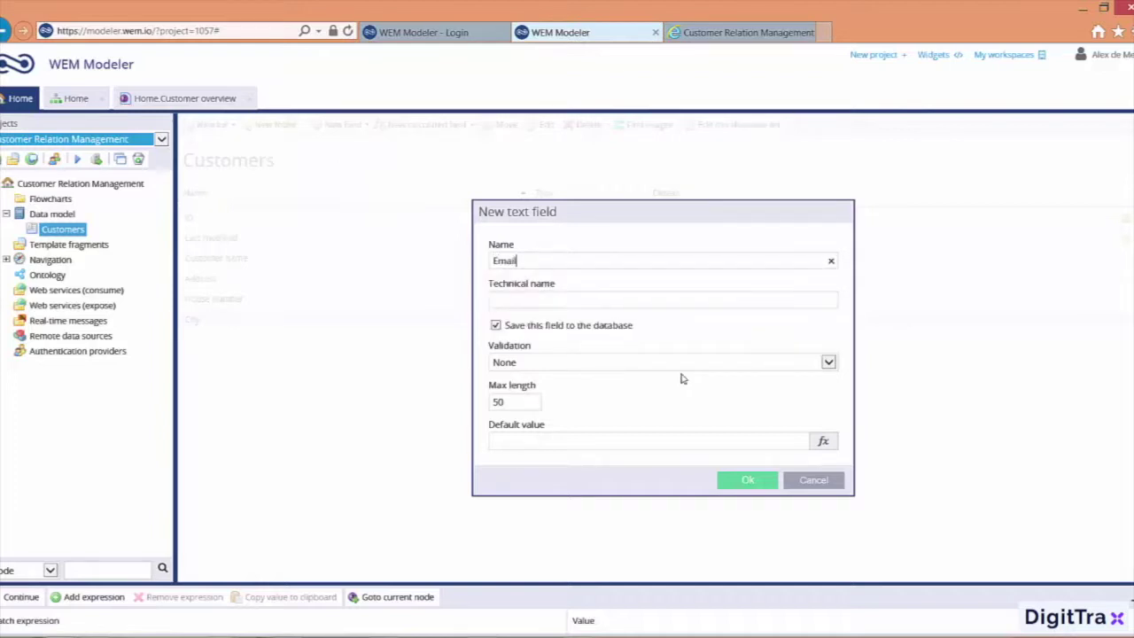
left_click(677, 364)
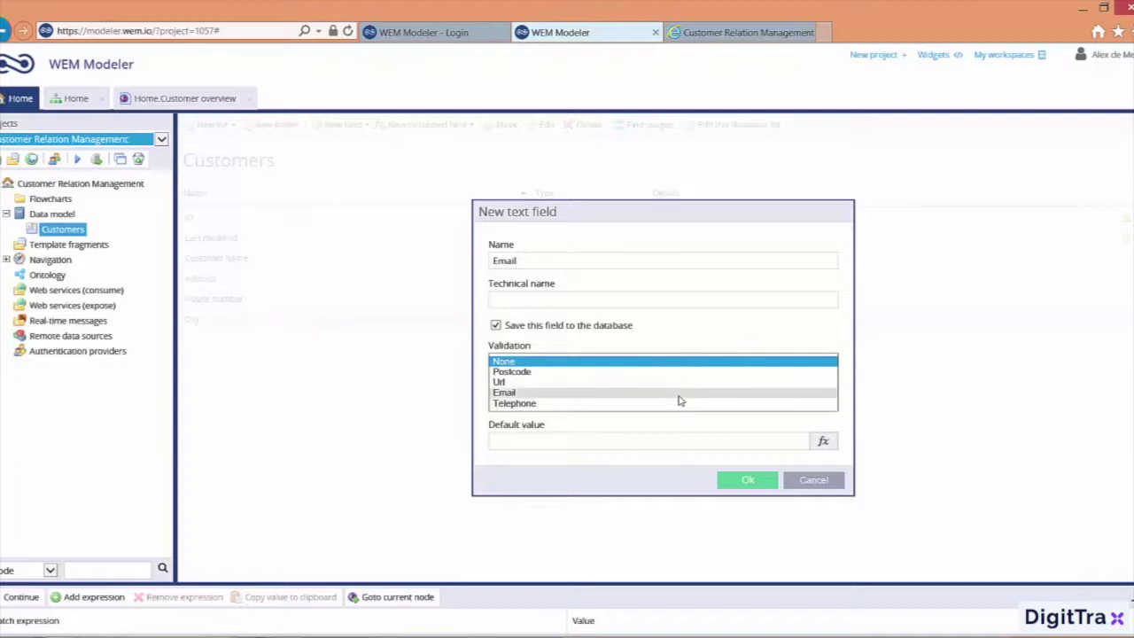
left_click(679, 394)
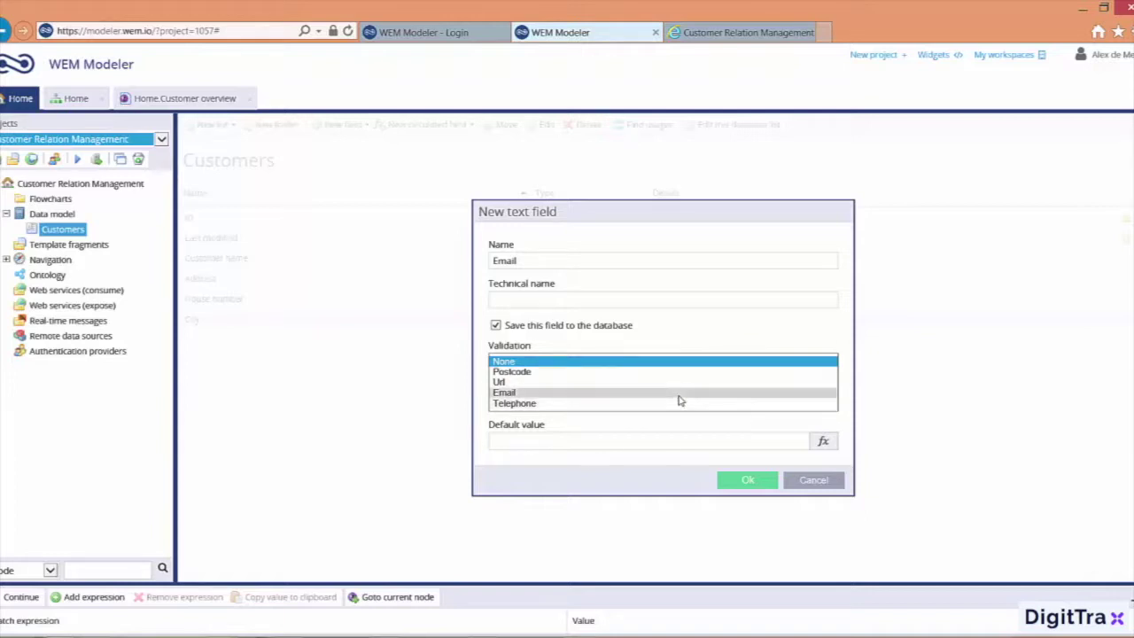
left_click(747, 480)
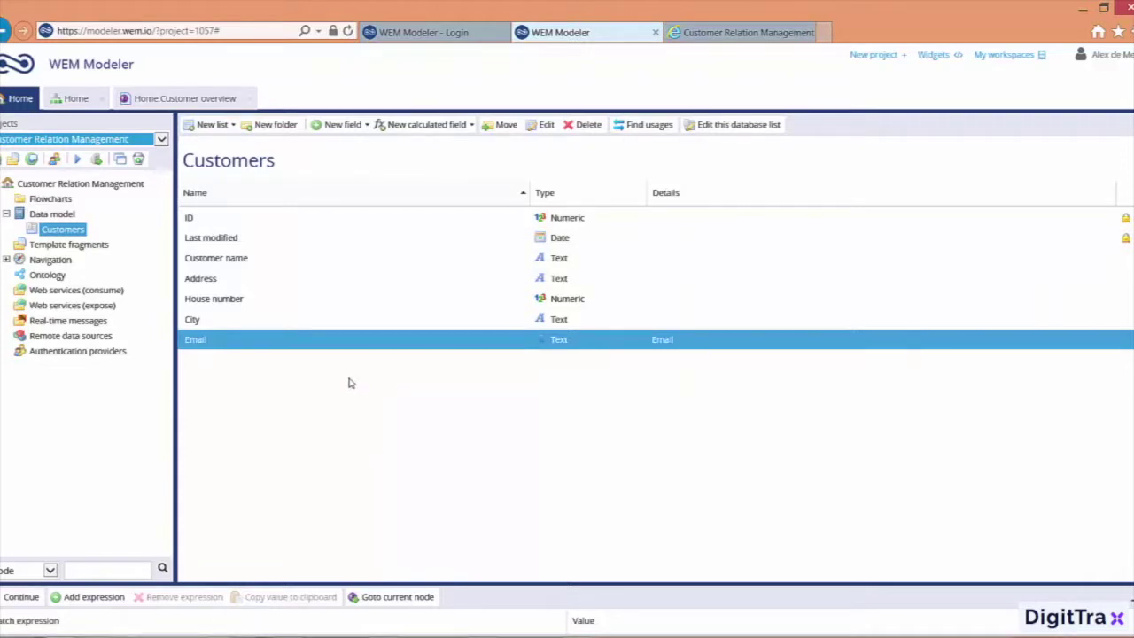
Insert a Customers data grid on the Customer overview page.
left_click(177, 98)
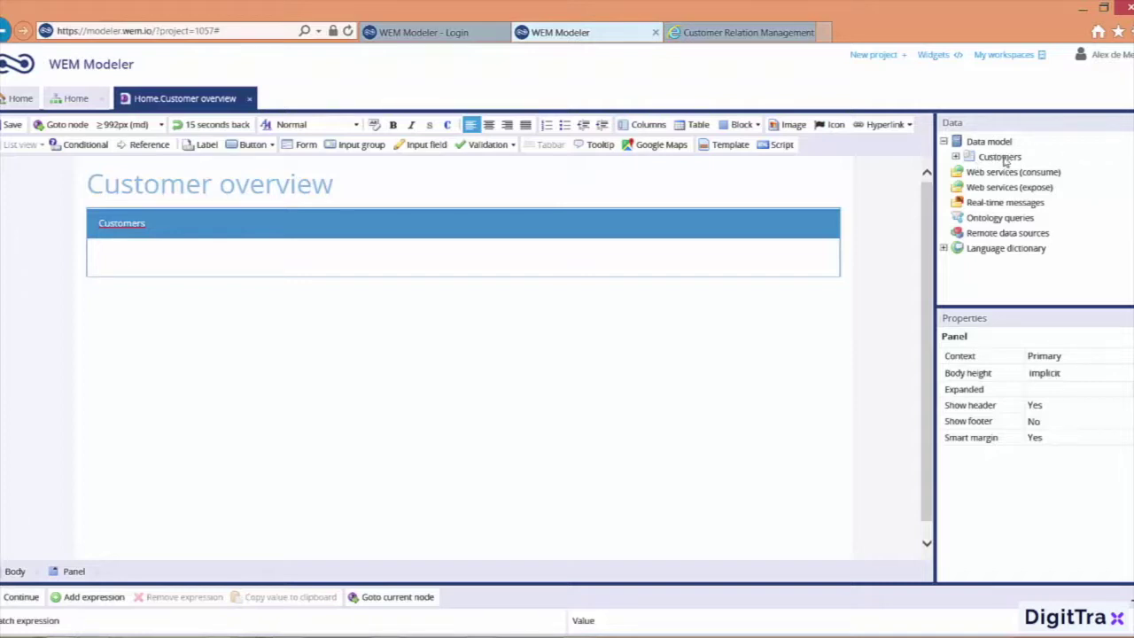
left_click(956, 157)
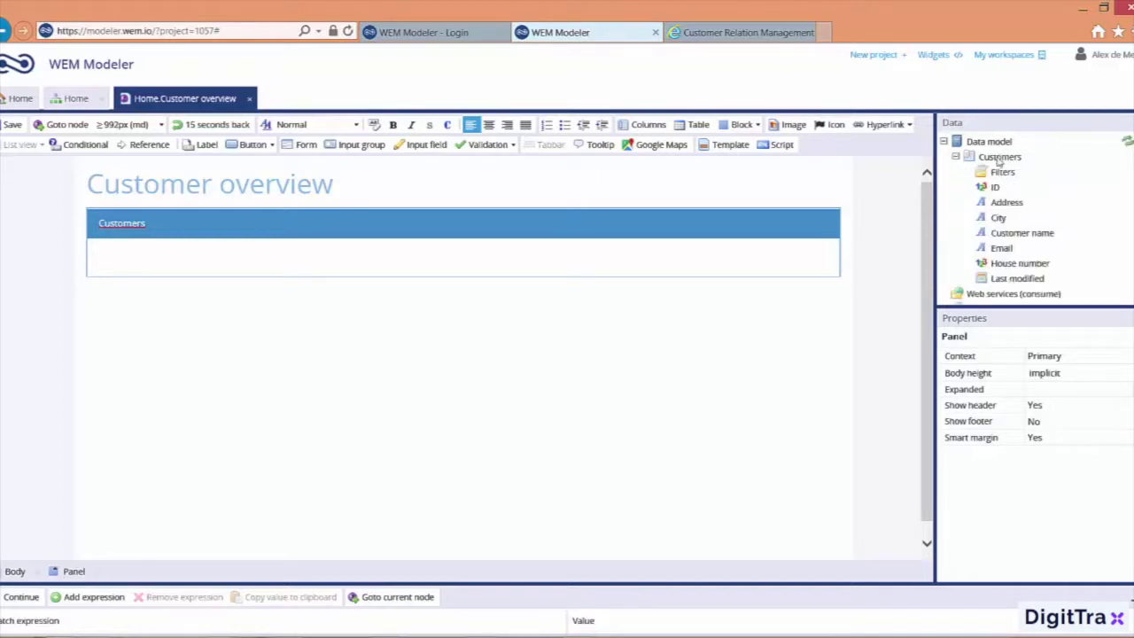
left_click(1000, 158)
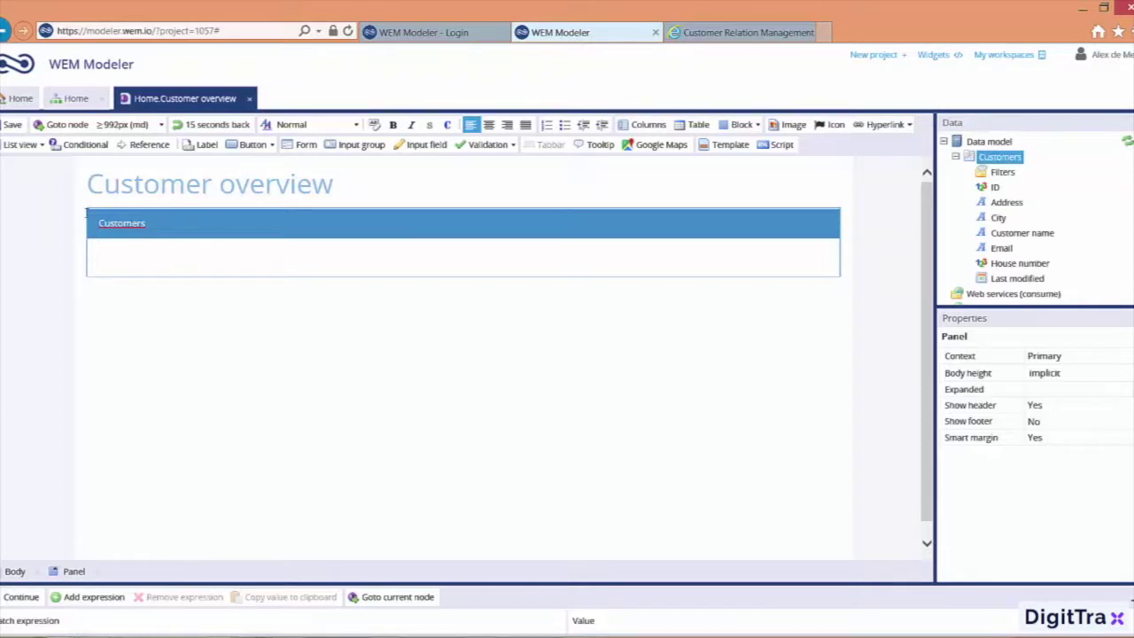
left_click(40, 146)
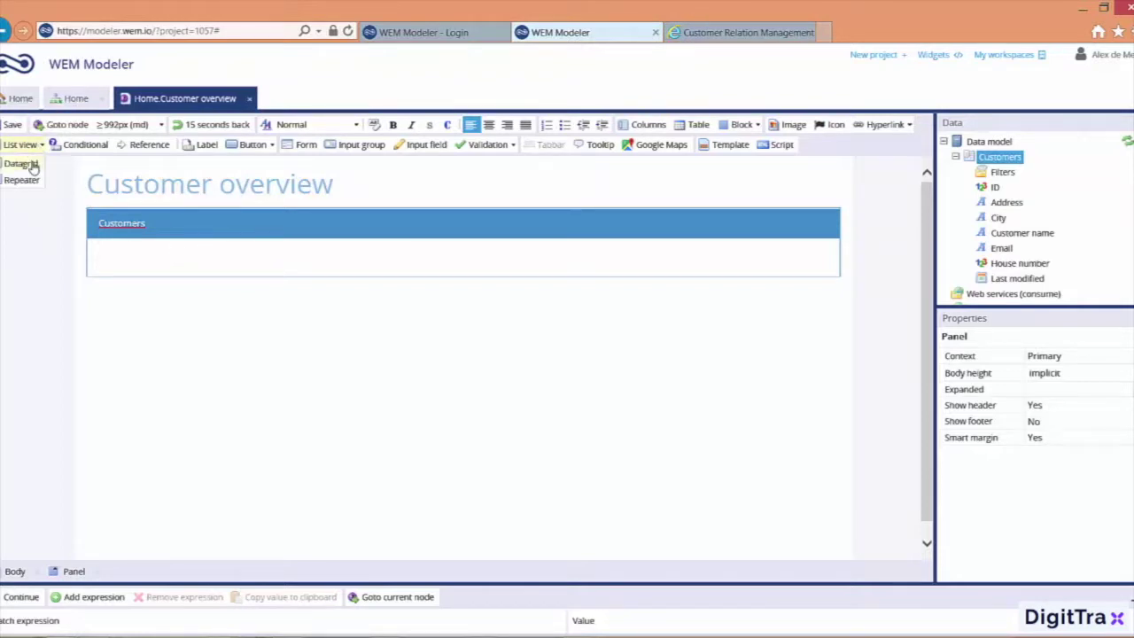
left_click(32, 165)
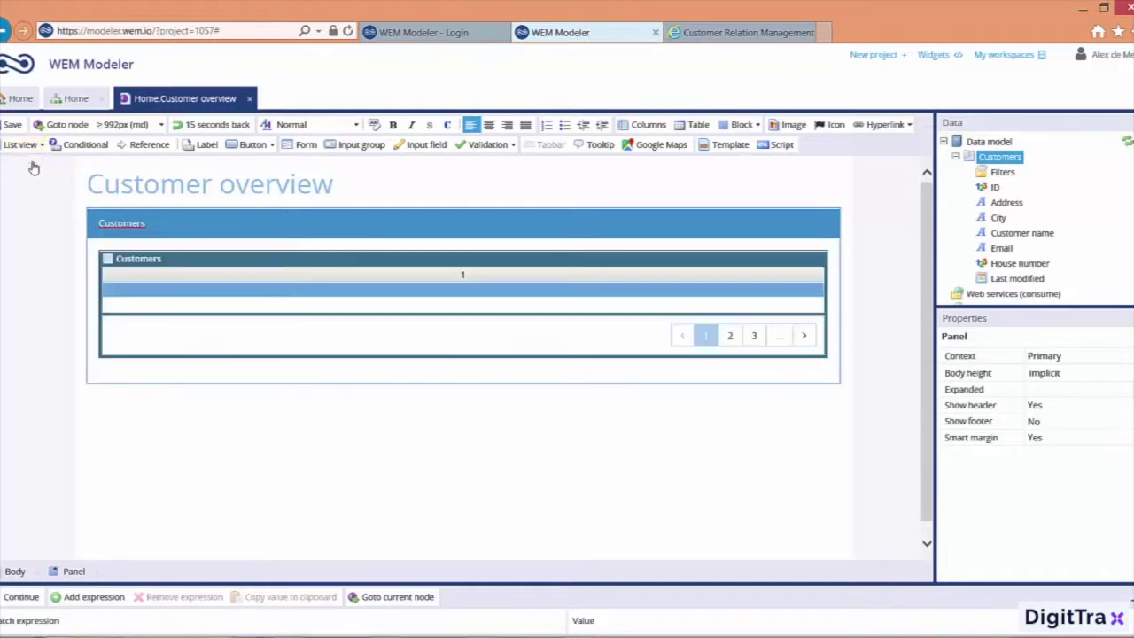
Add Customer name, Address, House number, City and Email columns to the grid, then save.
left_click(216, 264)
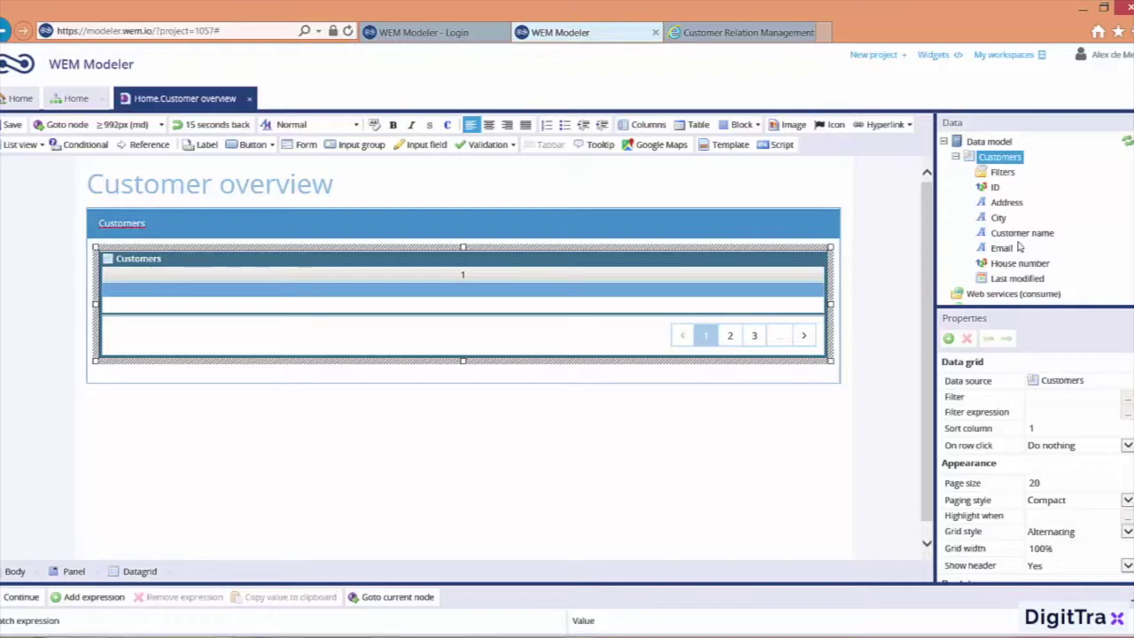
double_click(1017, 234)
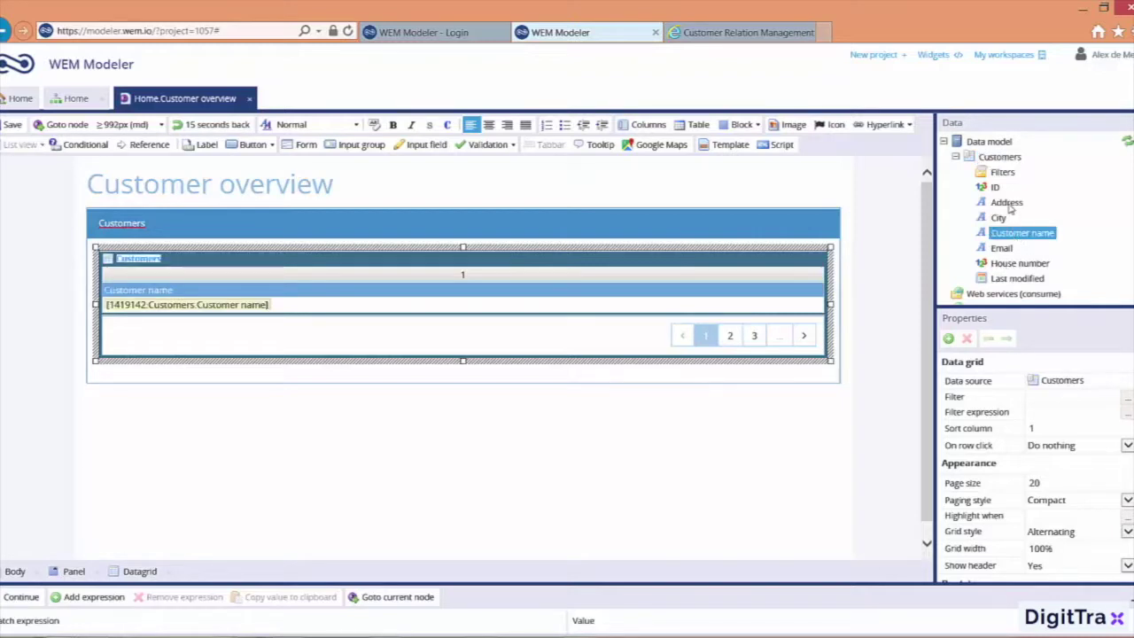
double_click(1008, 204)
double_click(1010, 264)
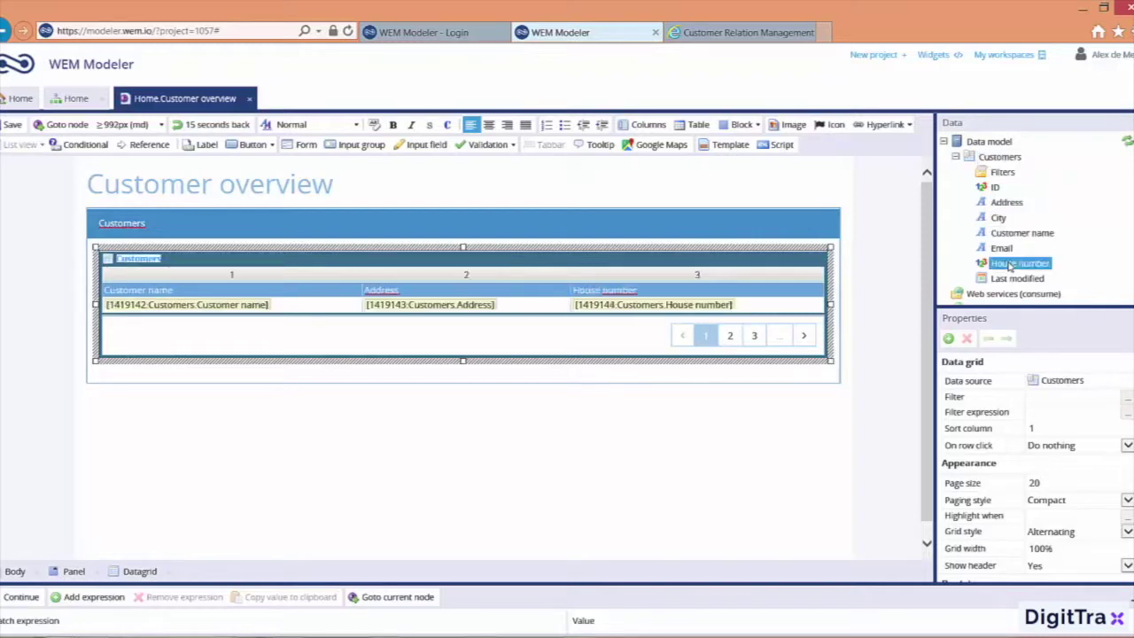
left_click(999, 218)
double_click(1001, 248)
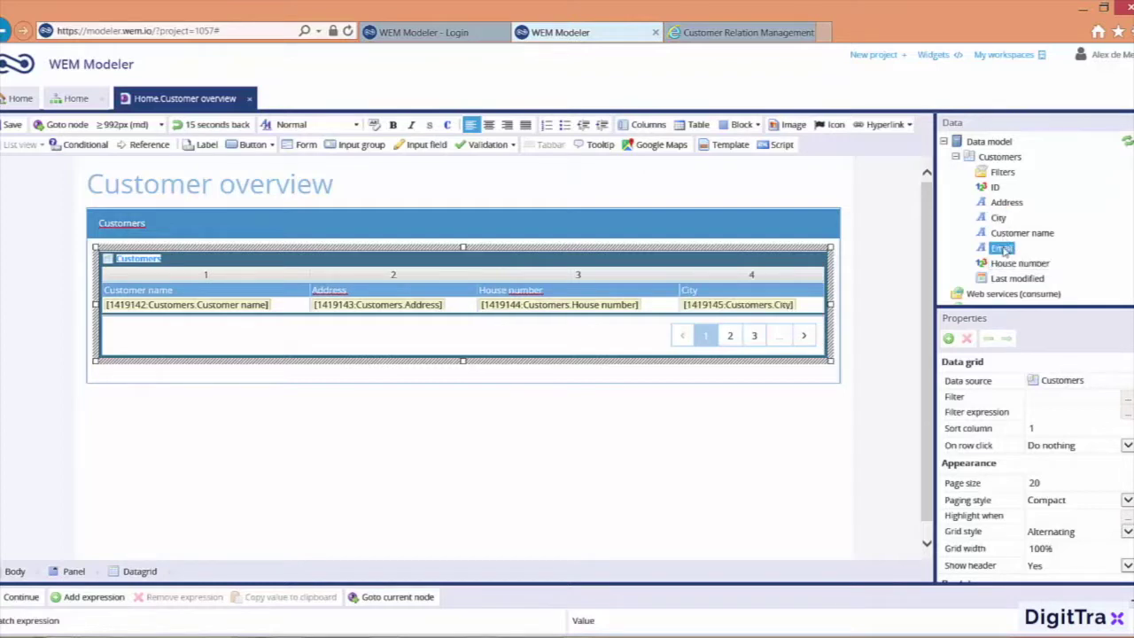
left_click(16, 125)
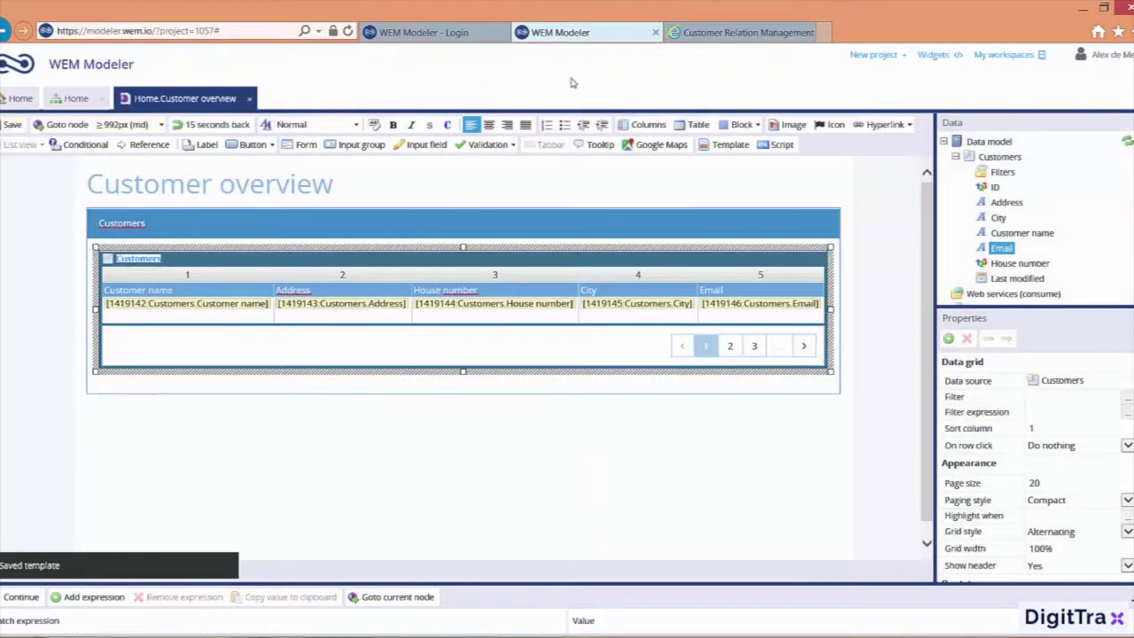
left_click(731, 32)
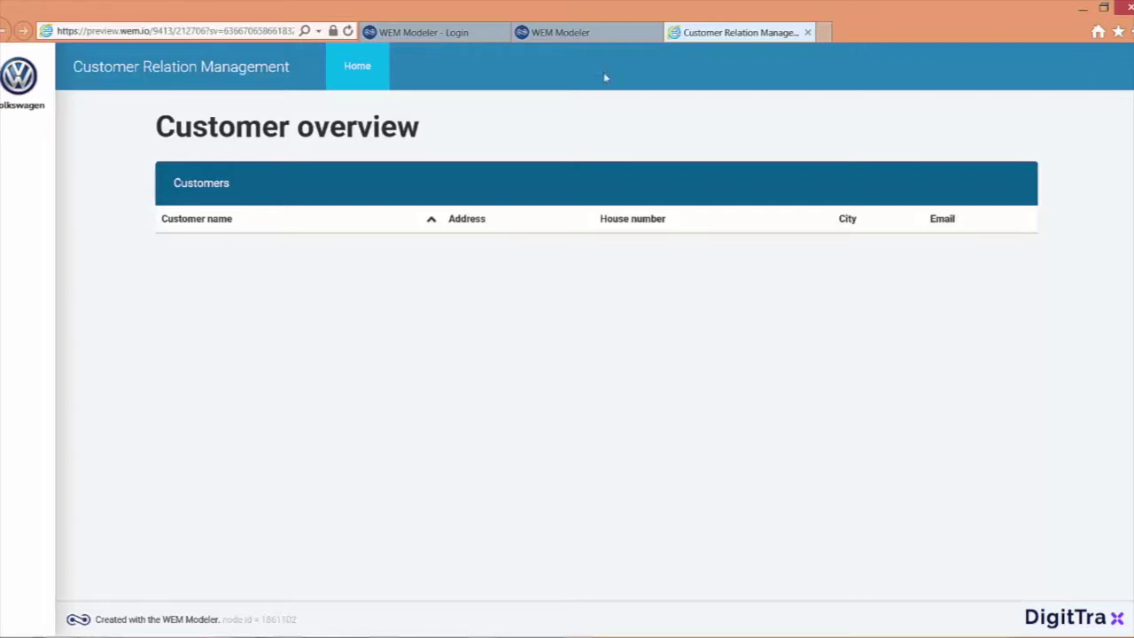
left_click(576, 44)
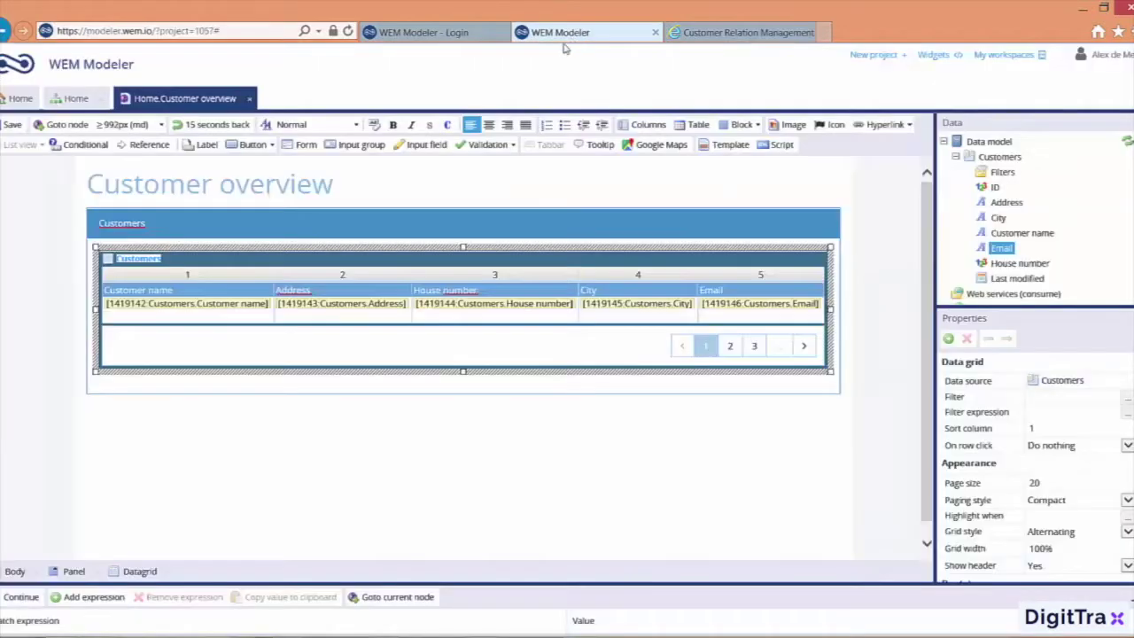
In the Home flow, drop a new list node above Customer overview.
left_click(76, 99)
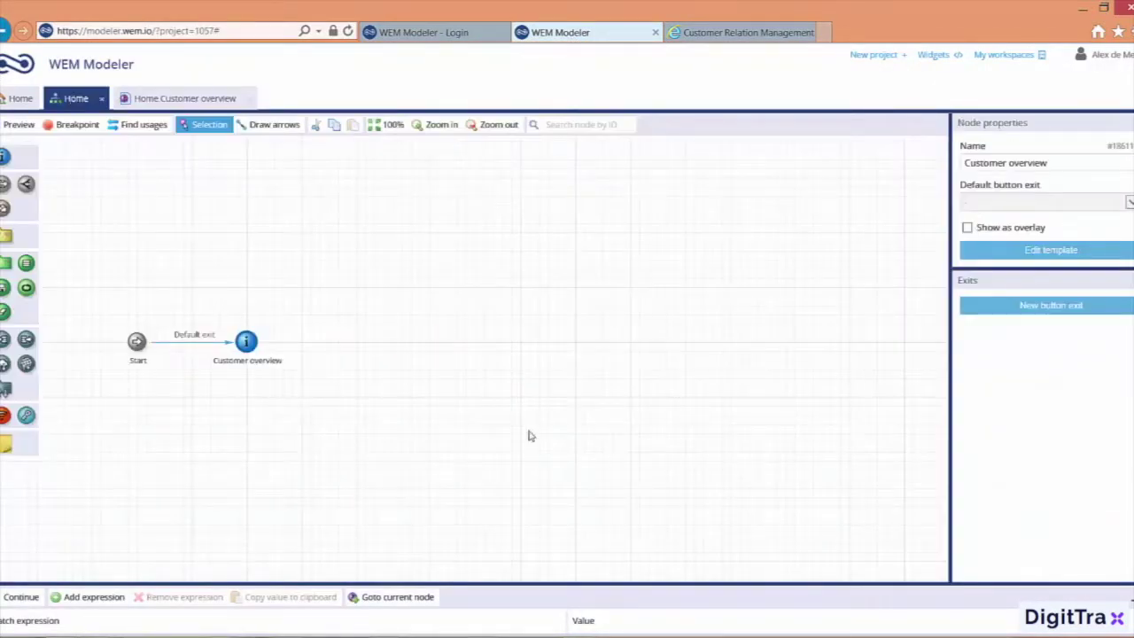
left_click_drag(314, 404, 417, 365)
left_click_drag(322, 433, 508, 476)
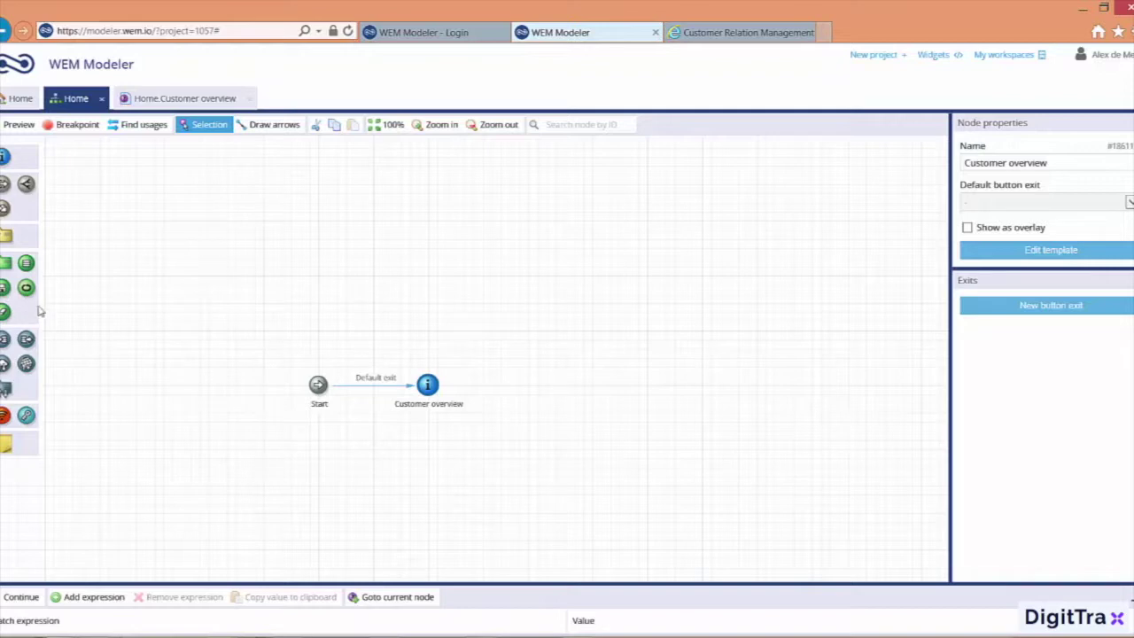
left_click_drag(27, 266, 430, 282)
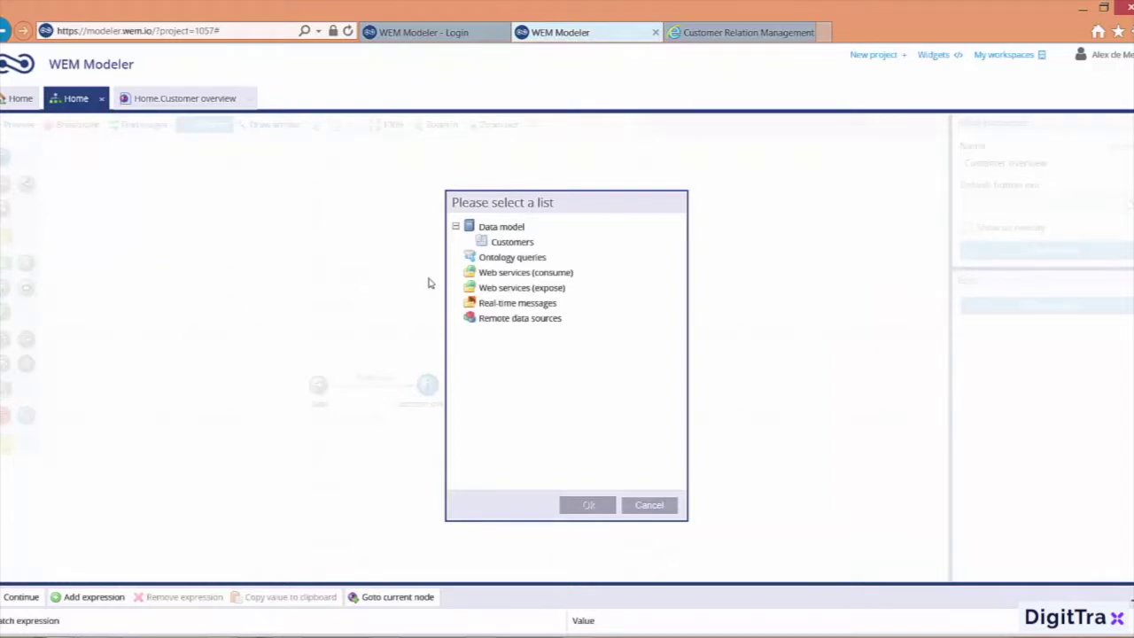
Bind the new node to the Customers list with the Add row action.
double_click(531, 249)
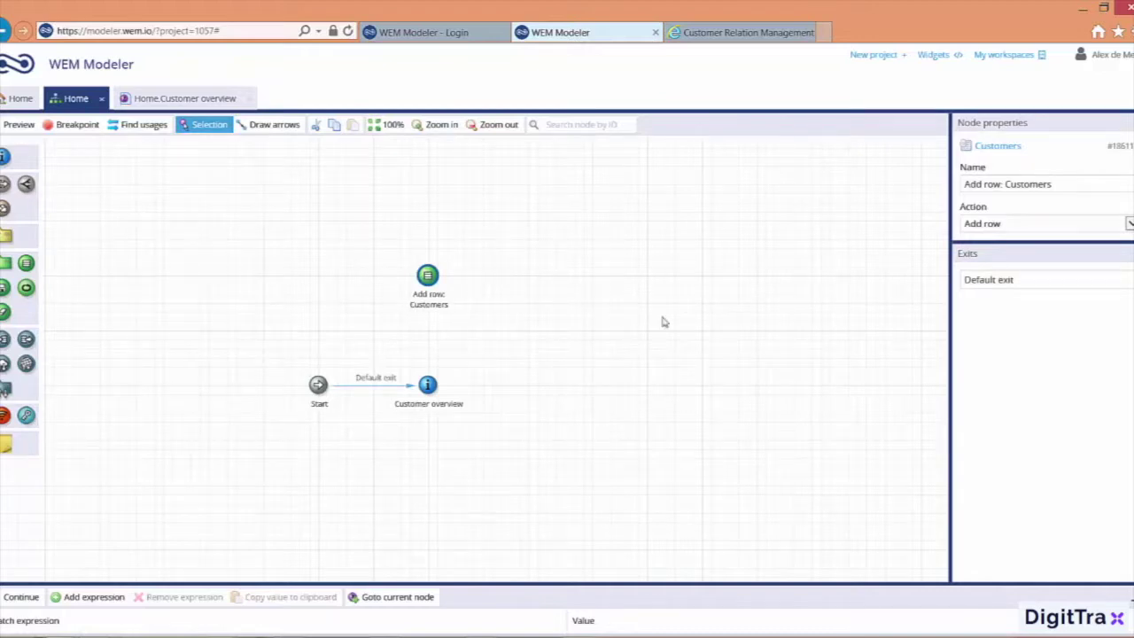
left_click(1117, 227)
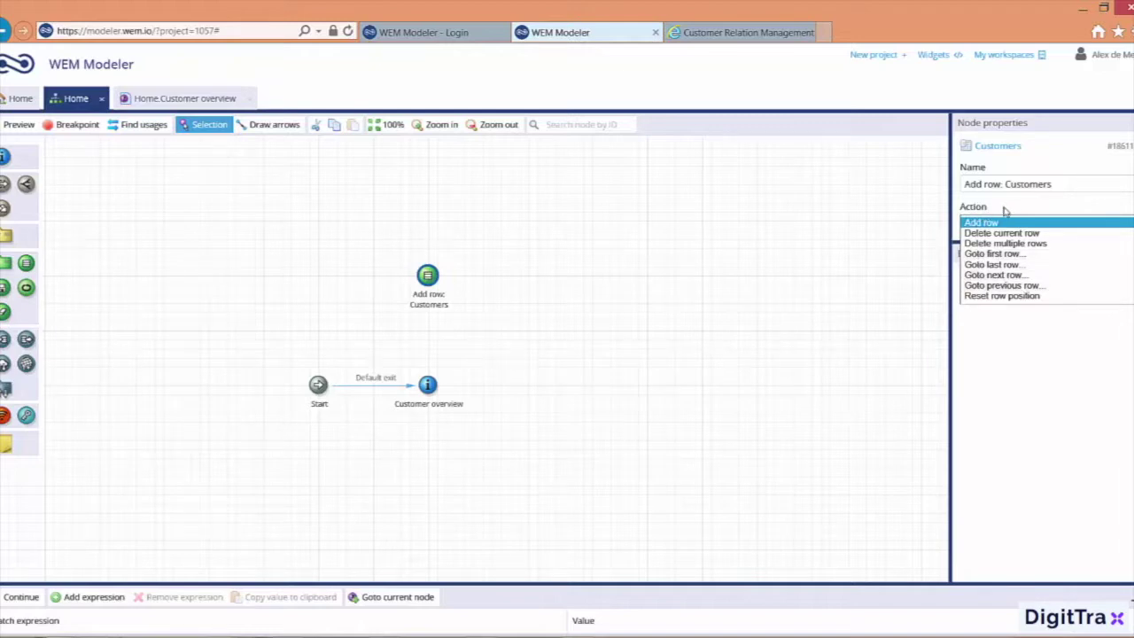
left_click(680, 307)
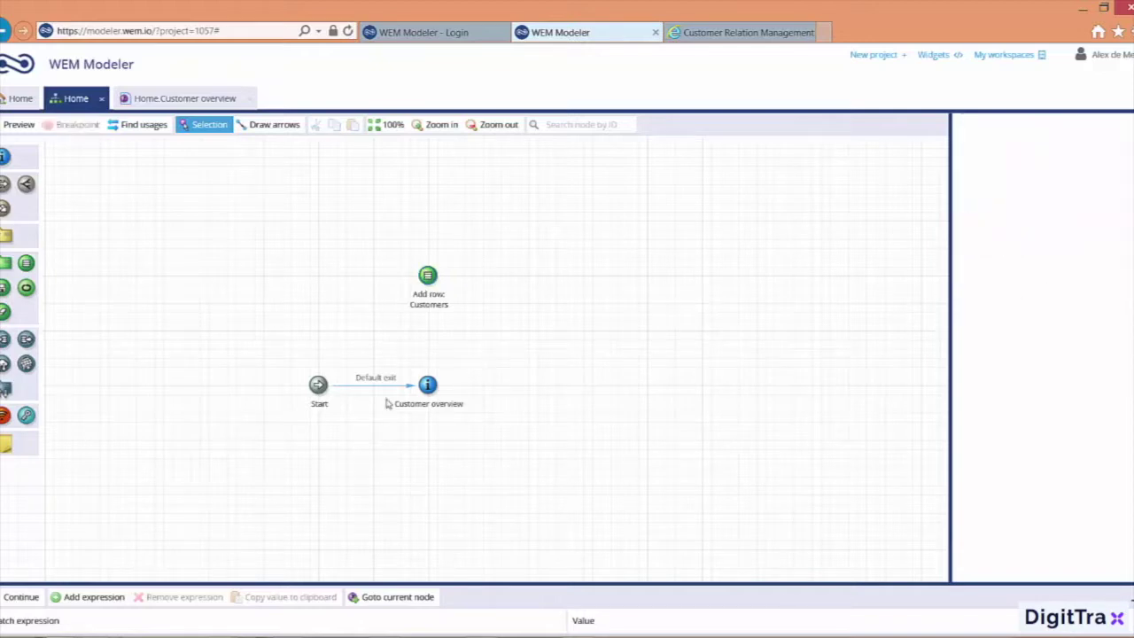
Connect Customer overview to Add row: Customers through a new 'New customer' exit.
left_click(427, 385)
left_click_drag(436, 342, 424, 292)
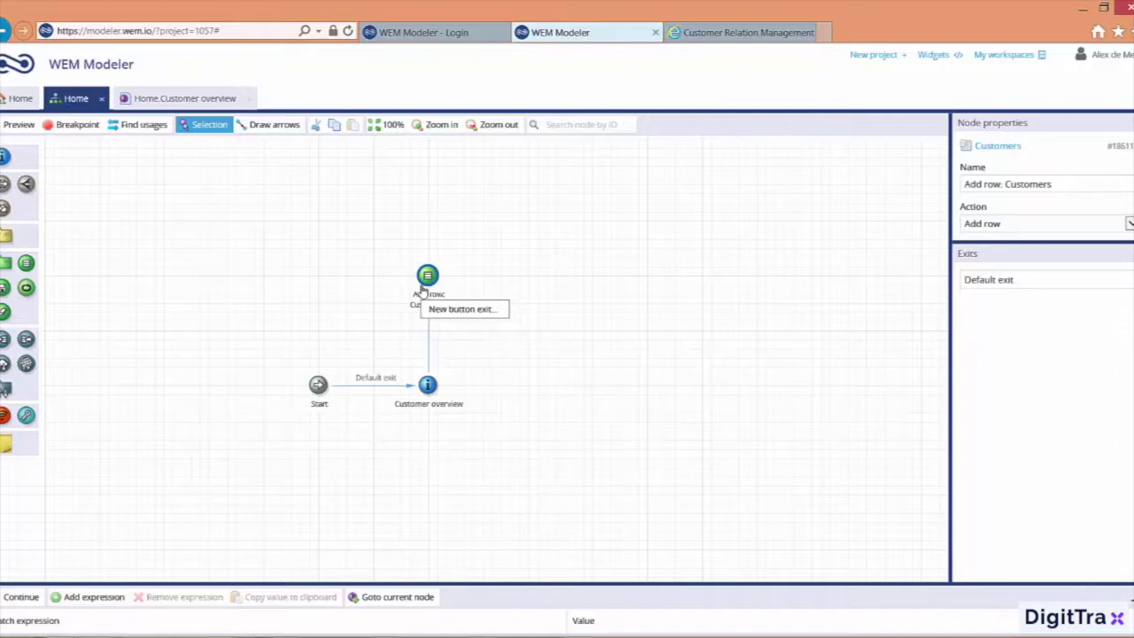
left_click(490, 312)
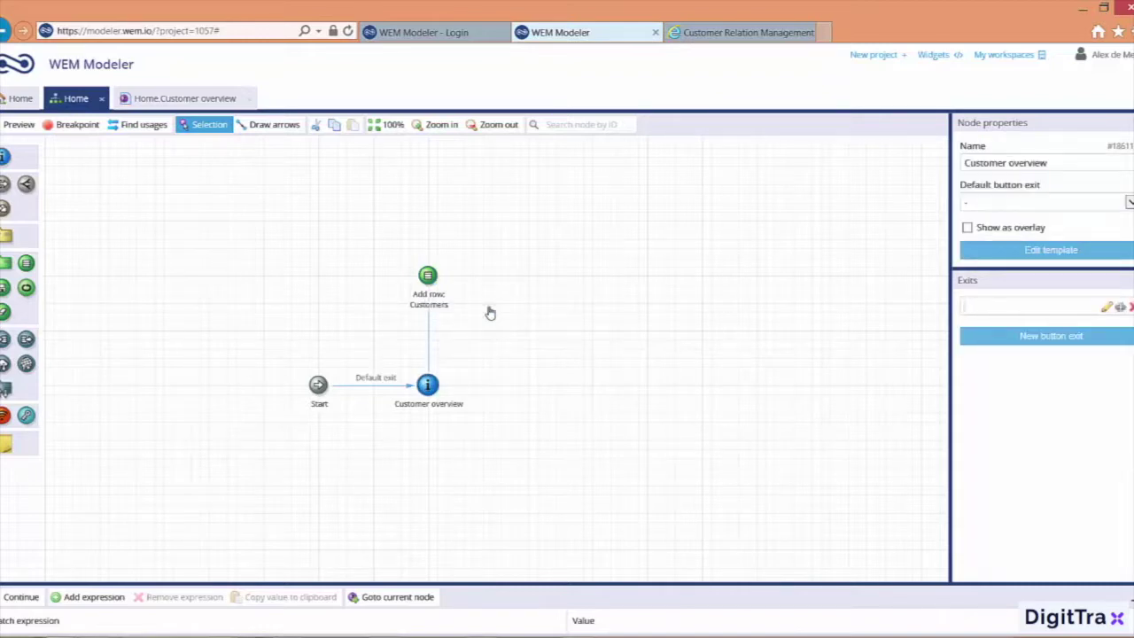
type("New cust")
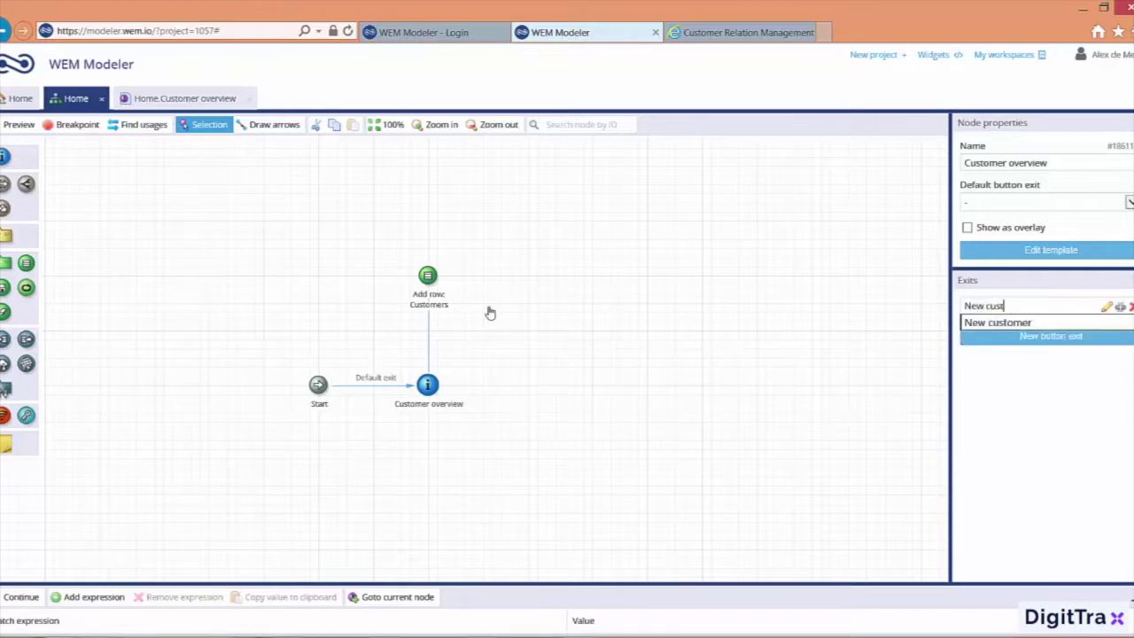
type("omer")
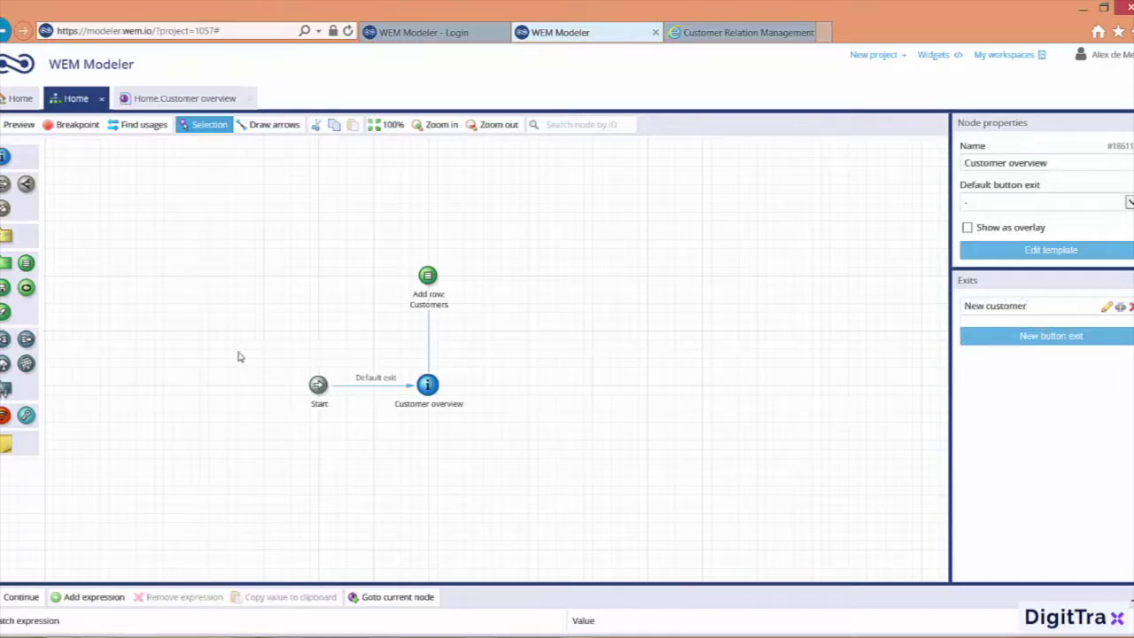
left_click(431, 317)
Add an interaction node named 'Details customer' and link Add row: Customers to it.
left_click_drag(4, 156, 430, 174)
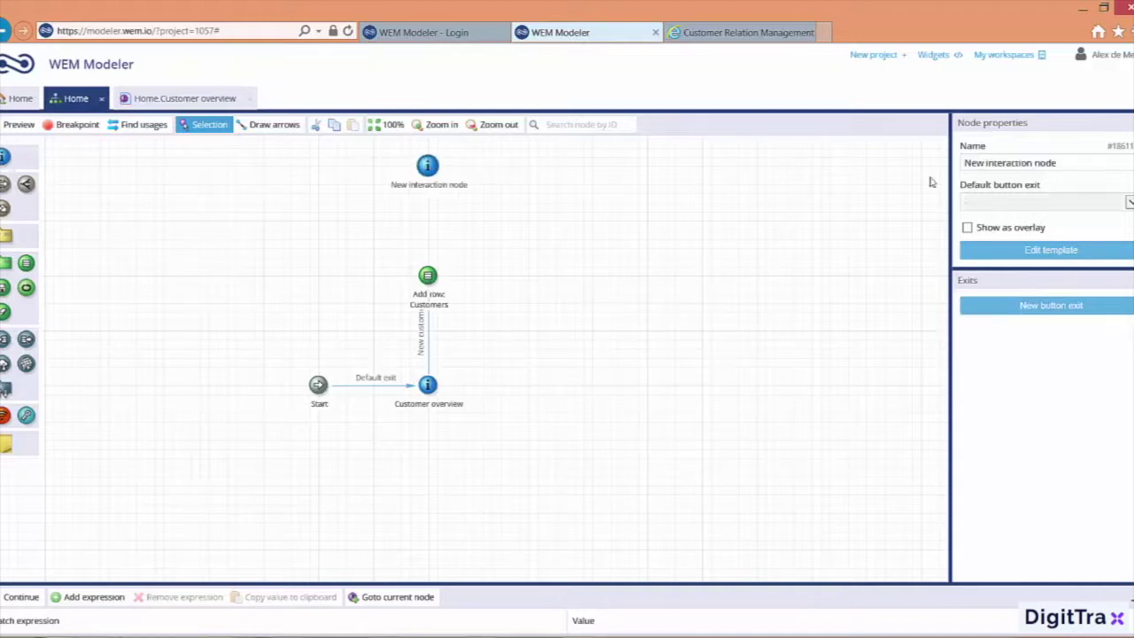
triple_click(1041, 171)
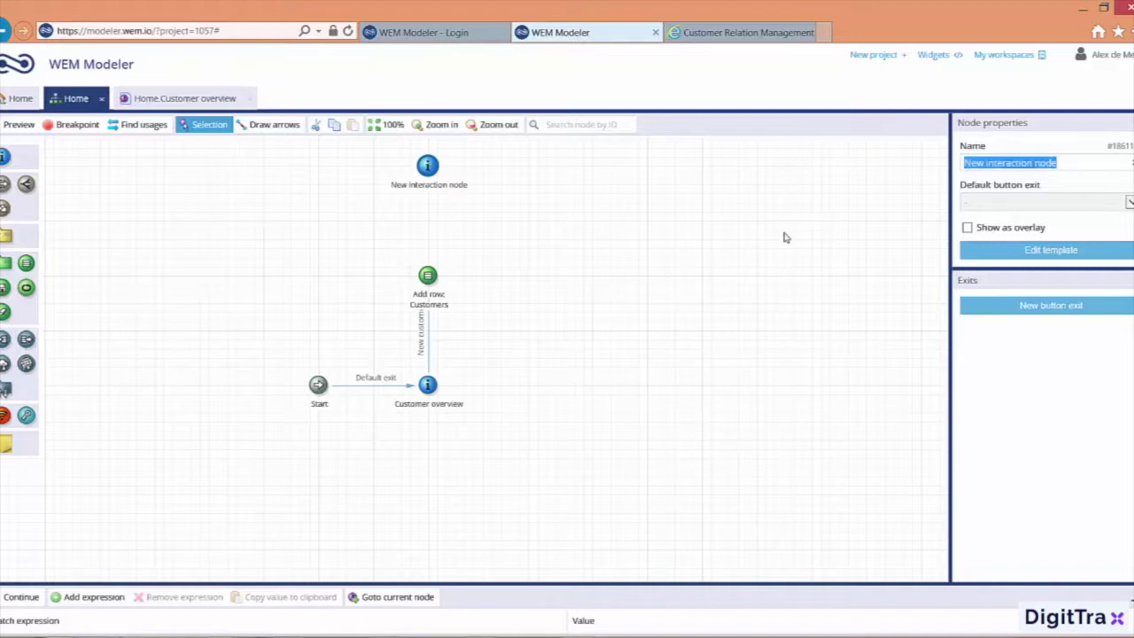
type("Details customer")
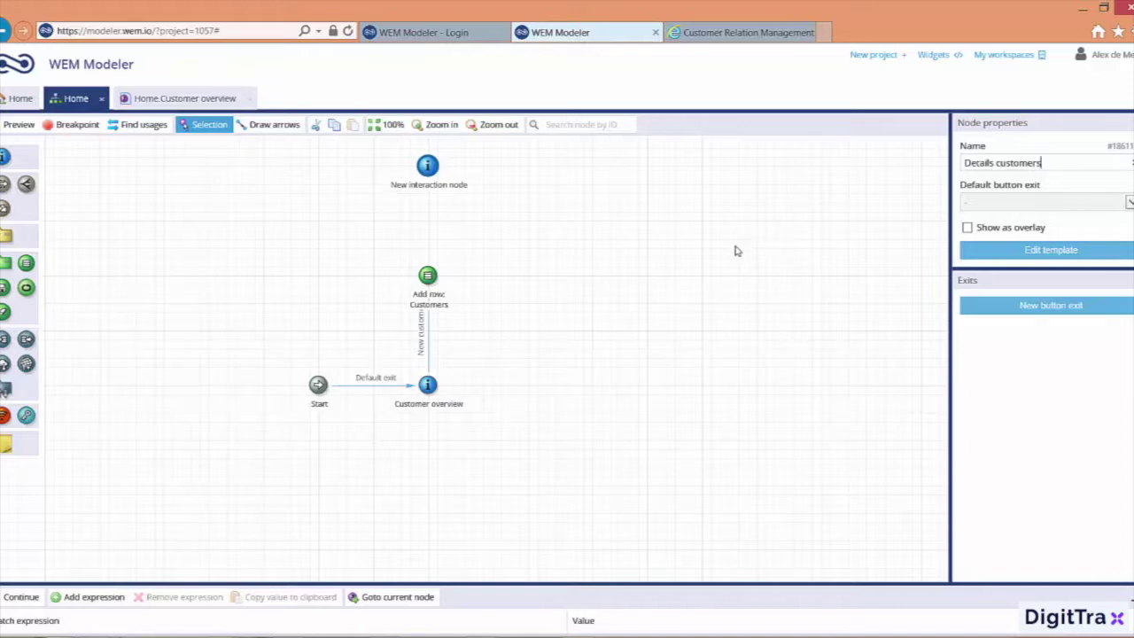
left_click(681, 291)
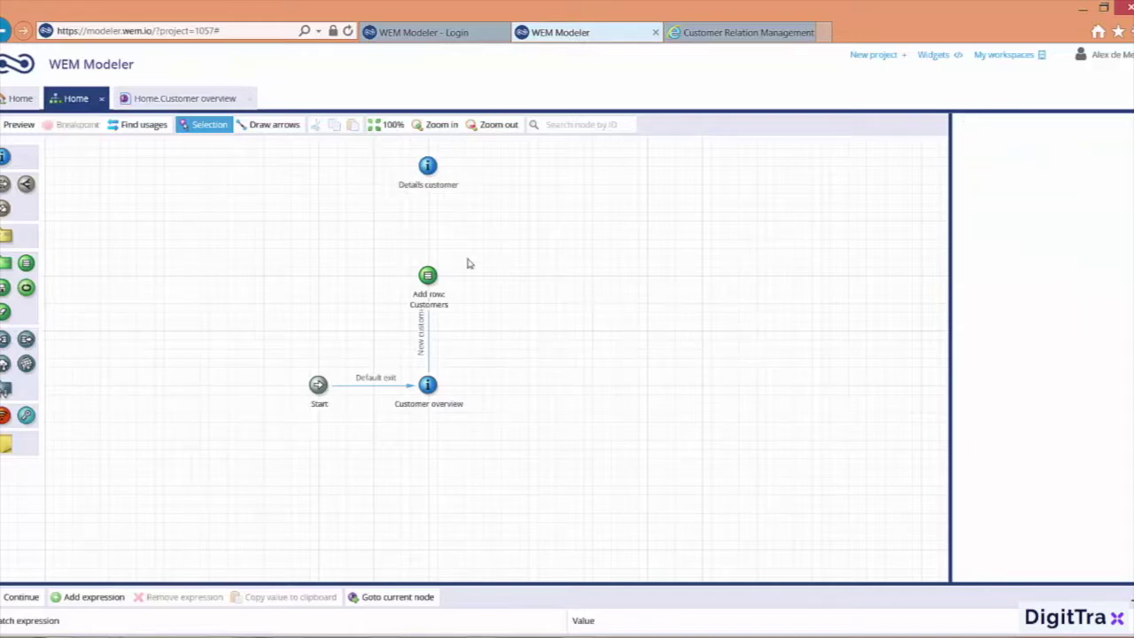
left_click(429, 274)
left_click_drag(430, 260, 431, 182)
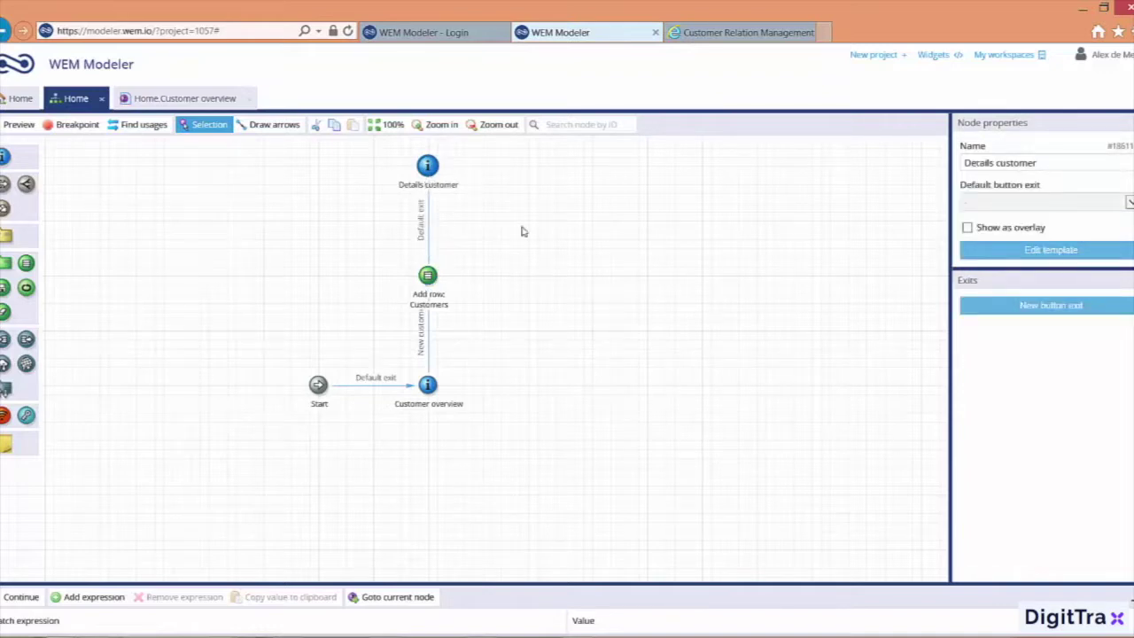
On the Details customer page, delete the heading and insert a Customers form.
double_click(427, 169)
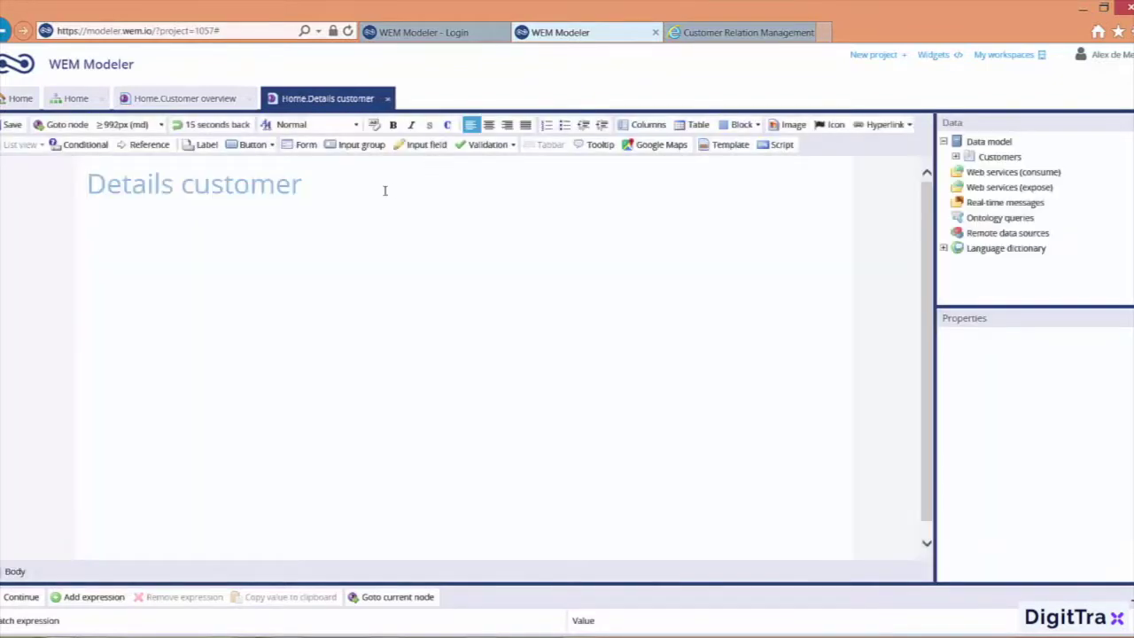
triple_click(359, 191)
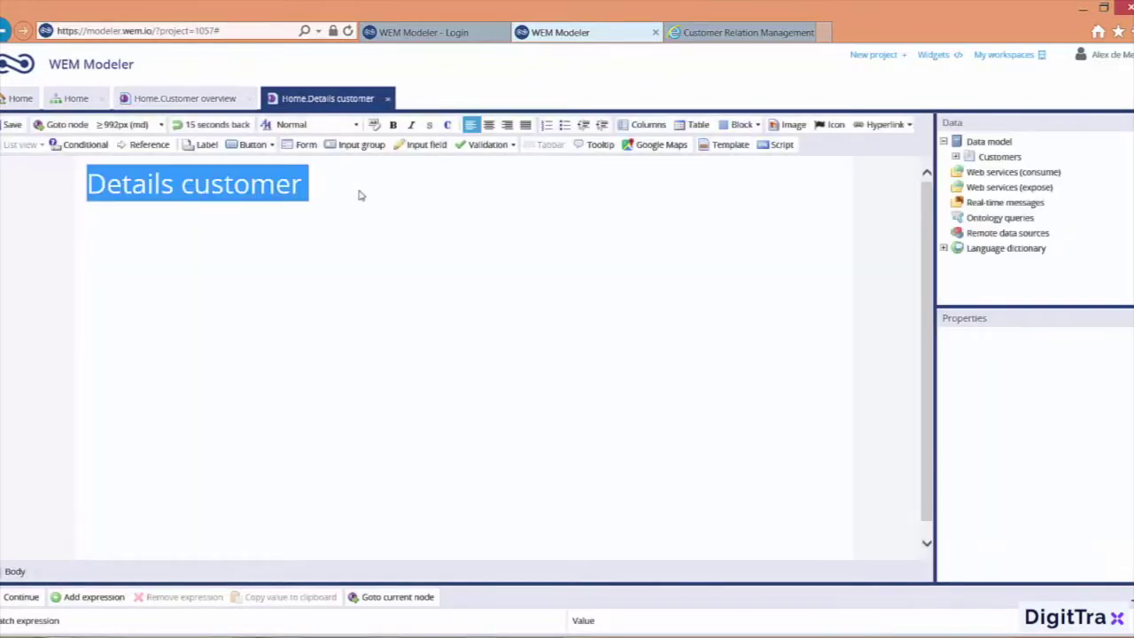
key("Delete")
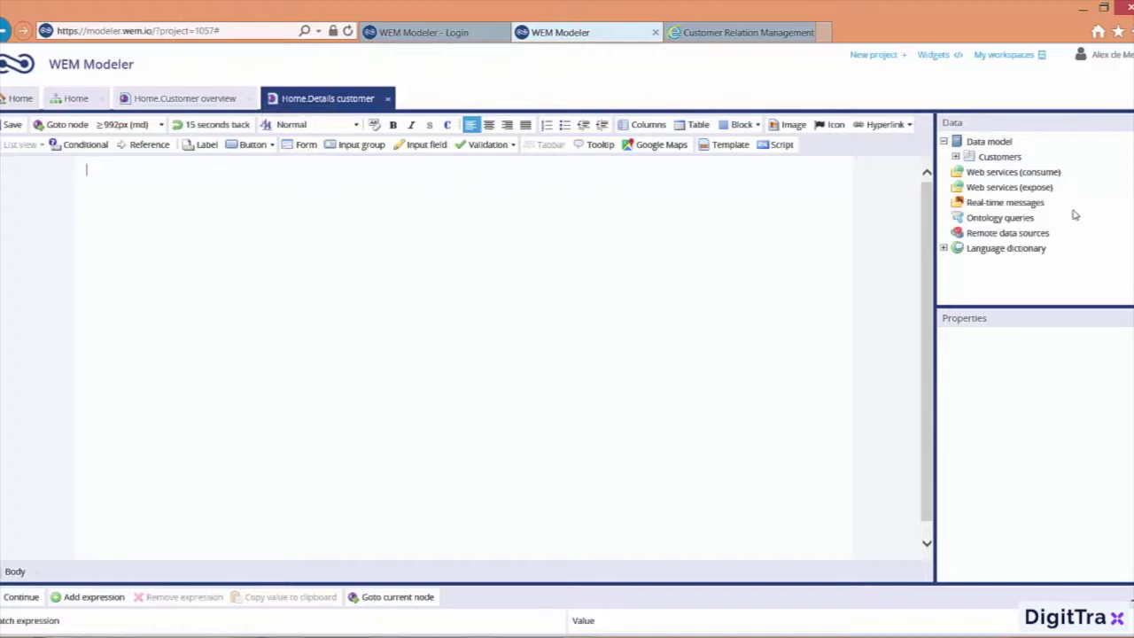
left_click(985, 160)
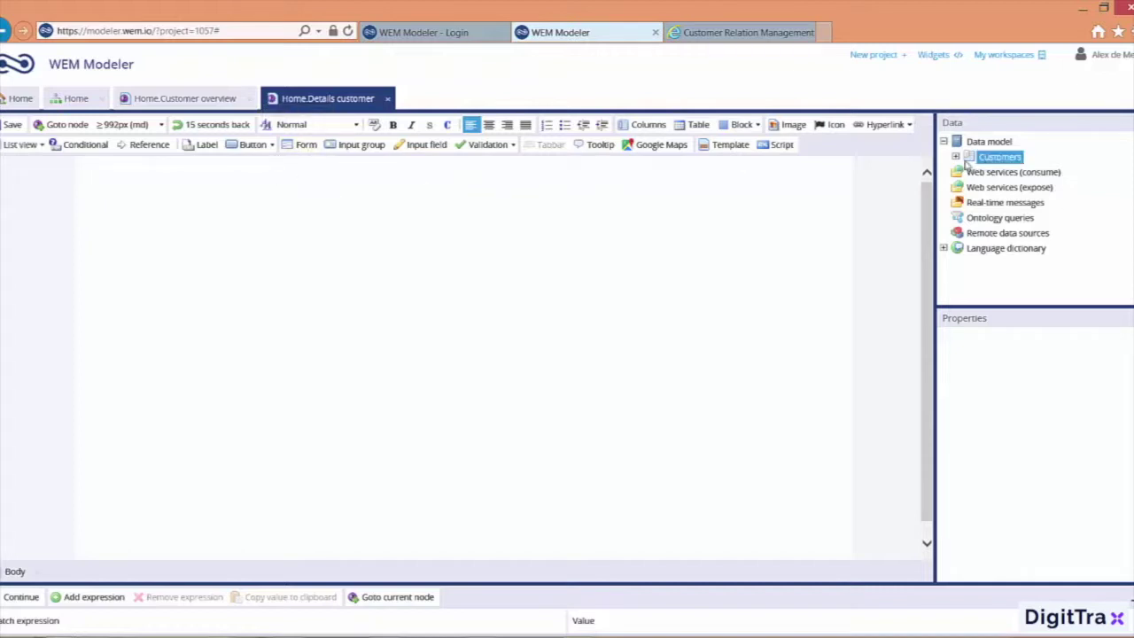
left_click(955, 157)
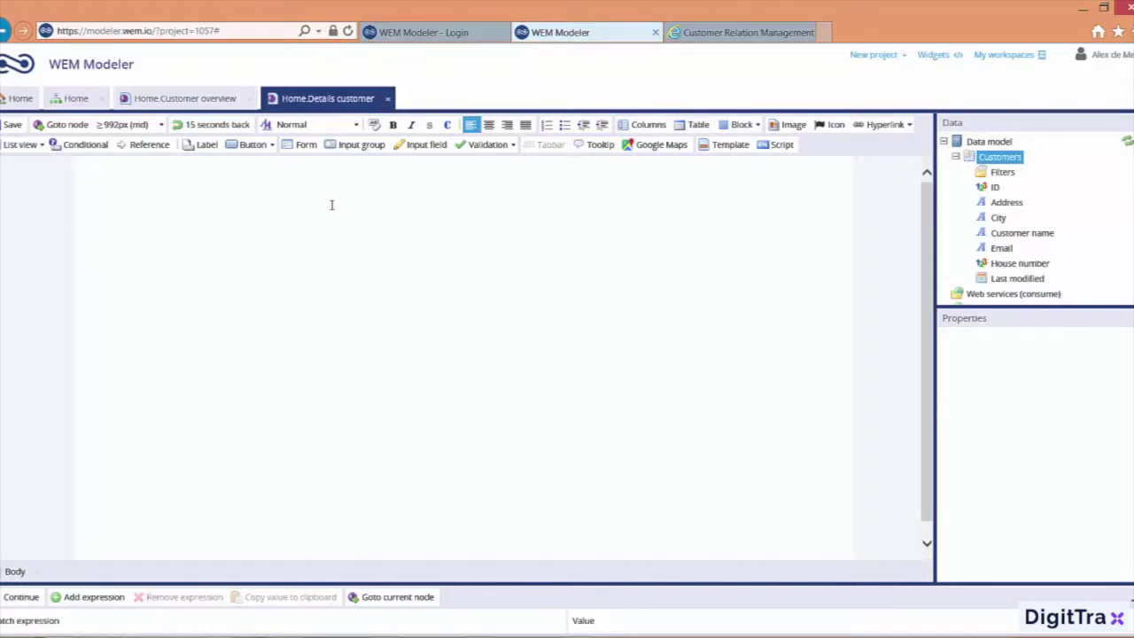
left_click(301, 147)
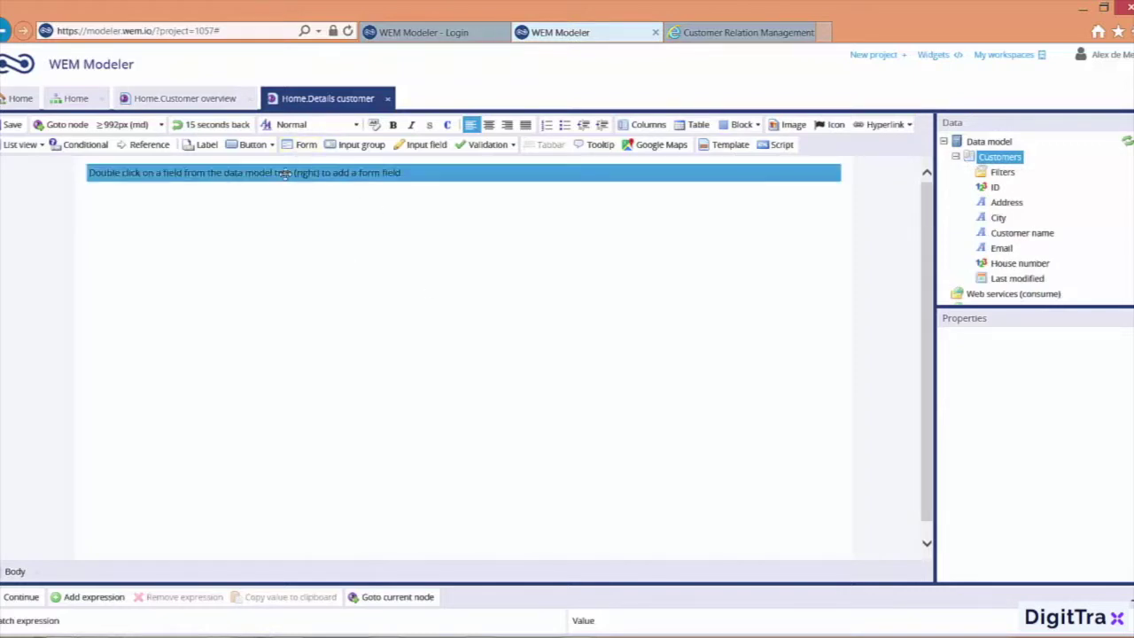
Add Customer name, Address, House number, City and Email fields to the form.
double_click(1019, 233)
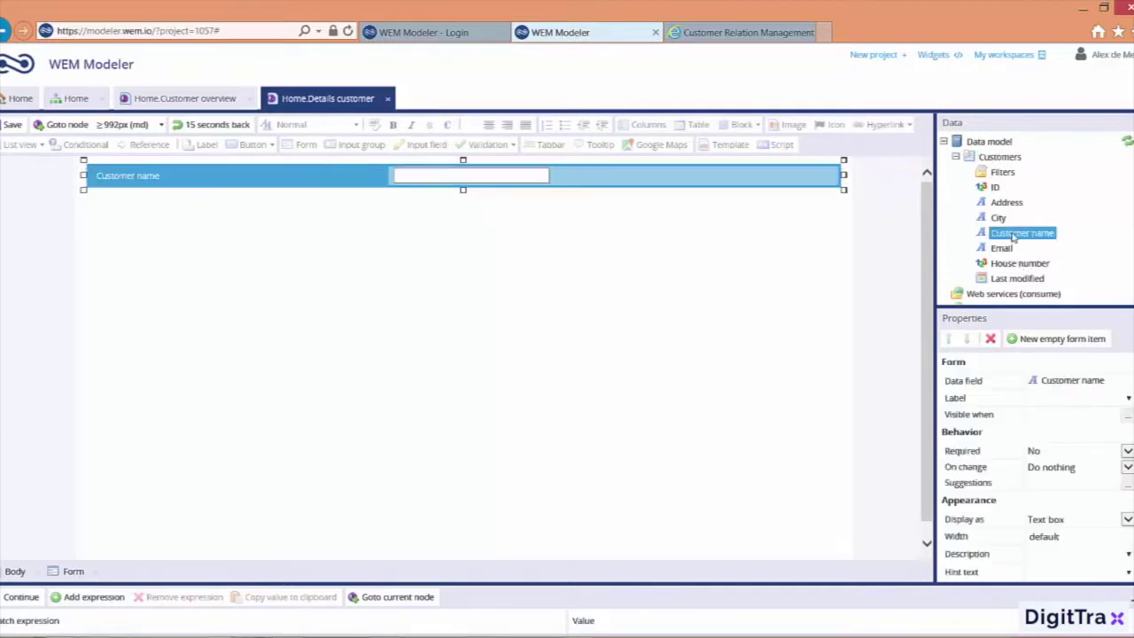
double_click(1006, 204)
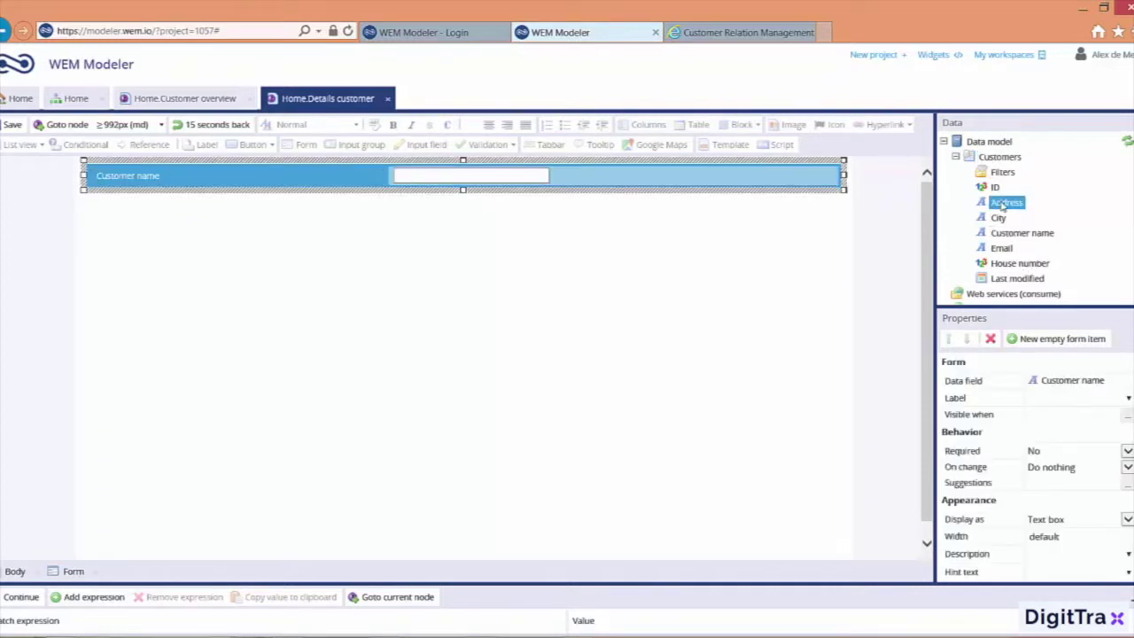
double_click(1019, 263)
double_click(999, 219)
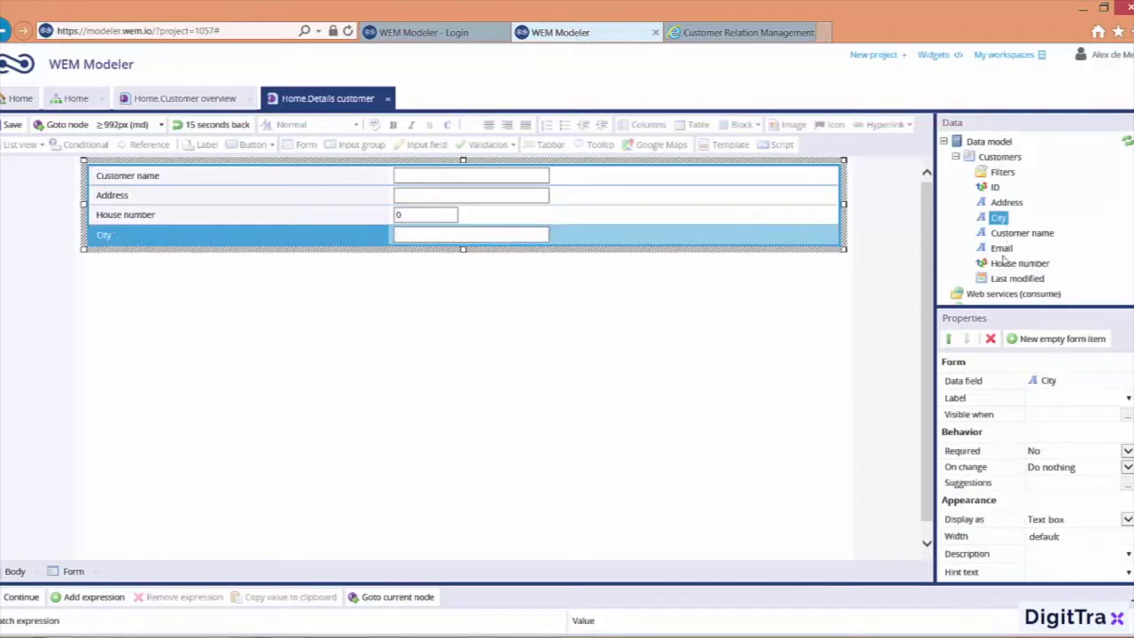
double_click(1002, 249)
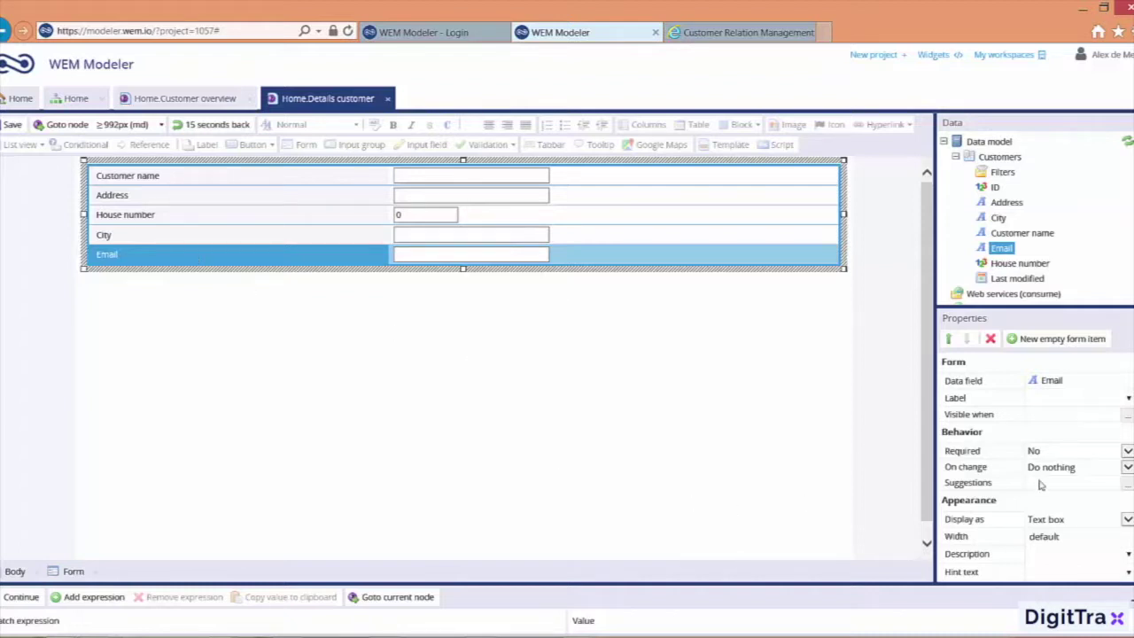
Make Customer name and Email required, then save the page.
left_click(350, 181)
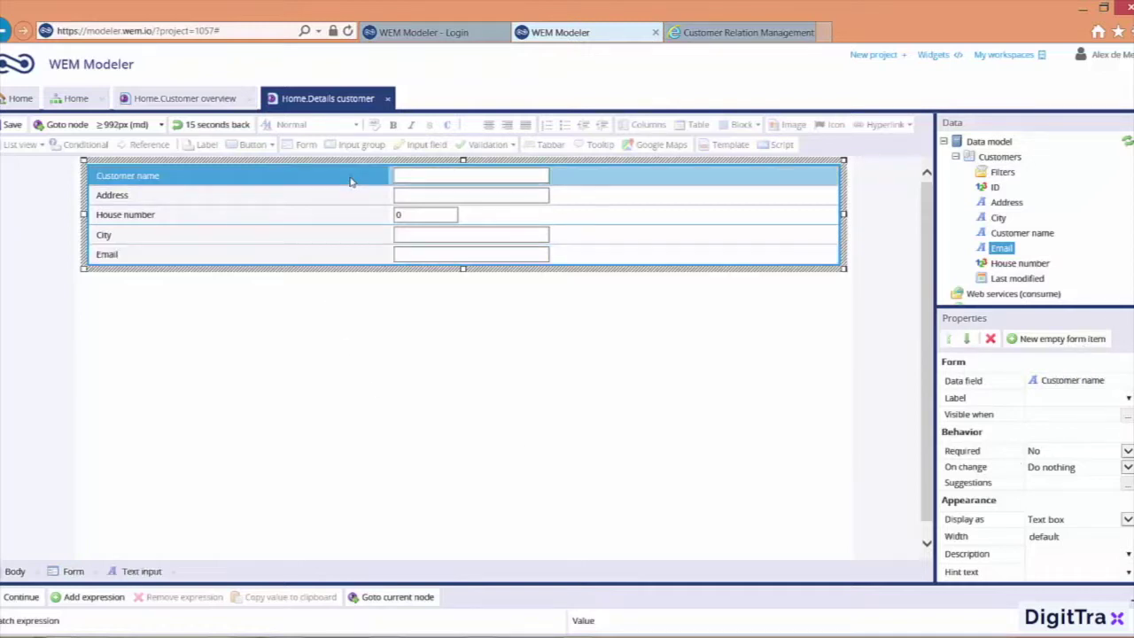
left_click(1057, 453)
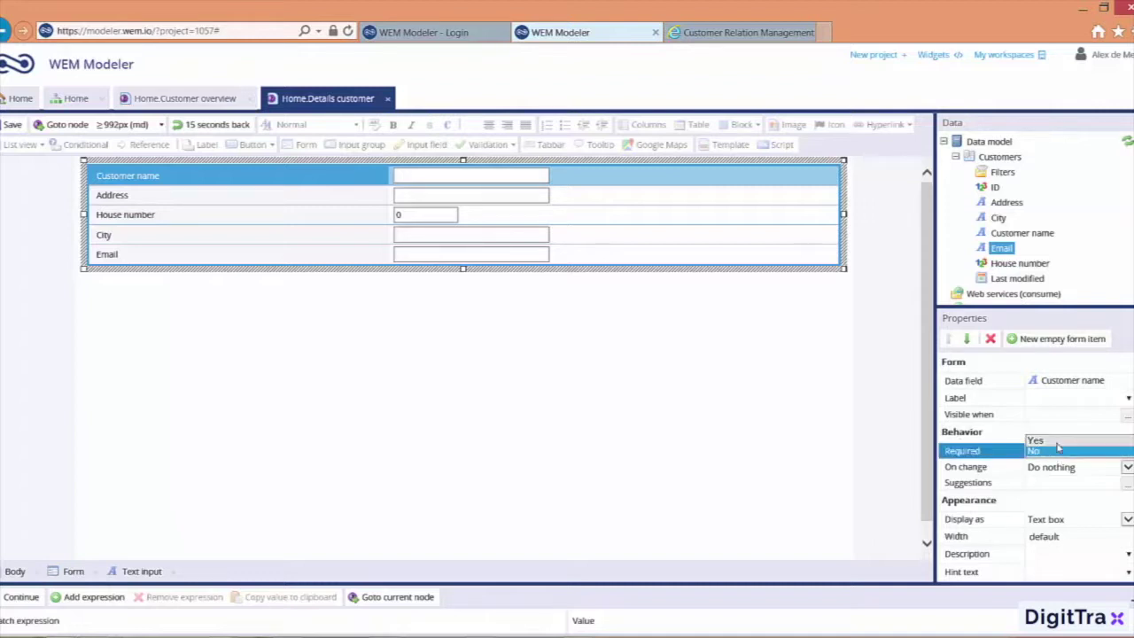
left_click(1056, 441)
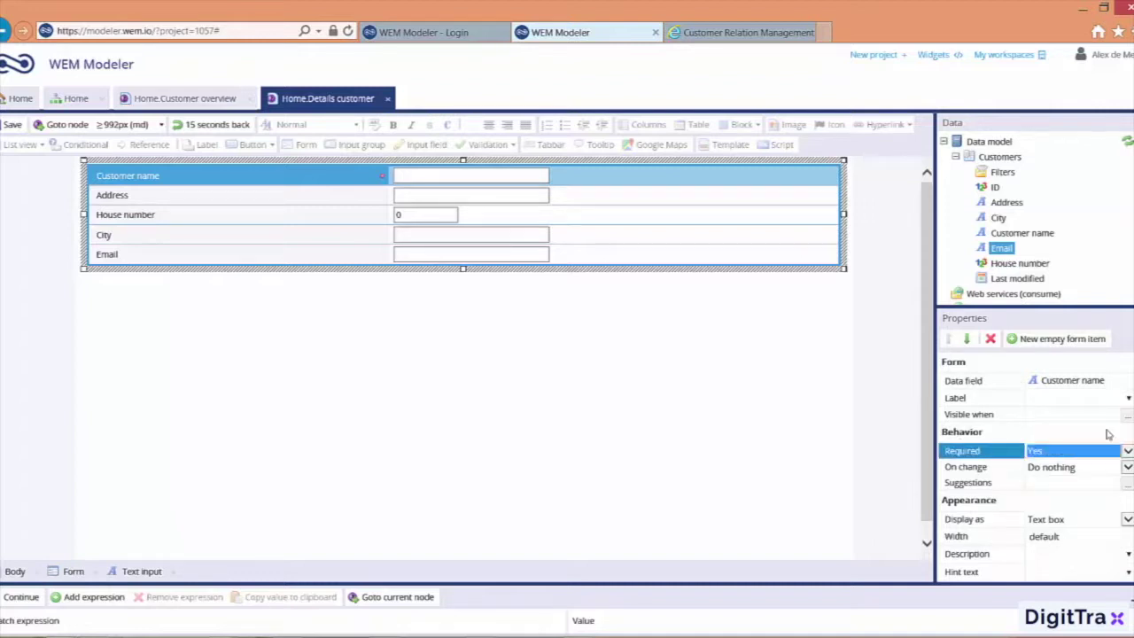
left_click(360, 257)
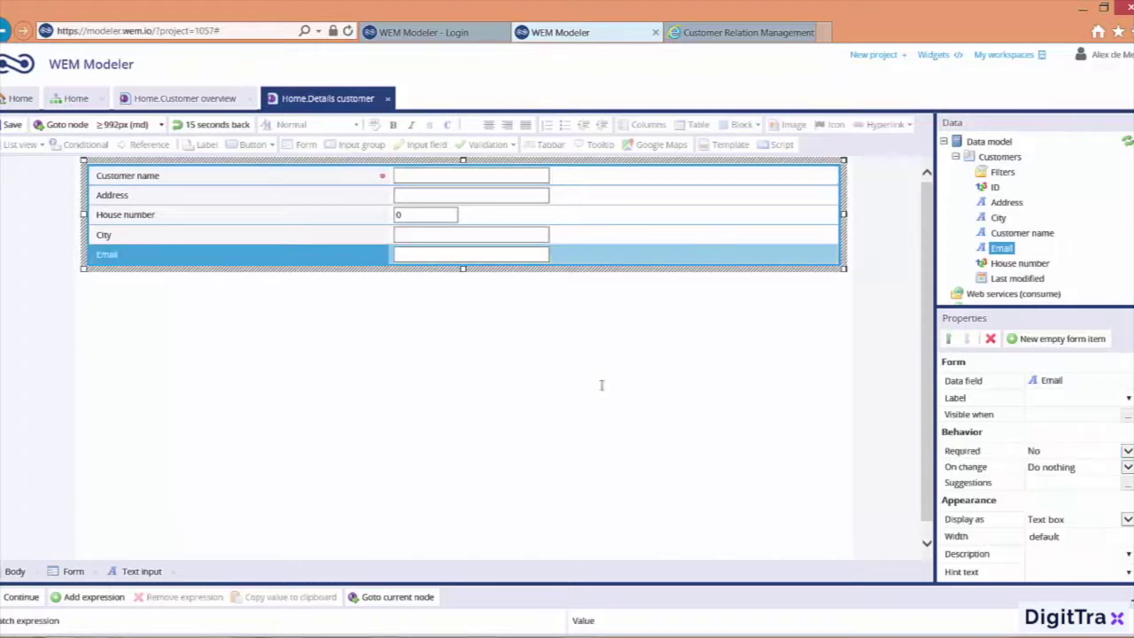
left_click(1054, 450)
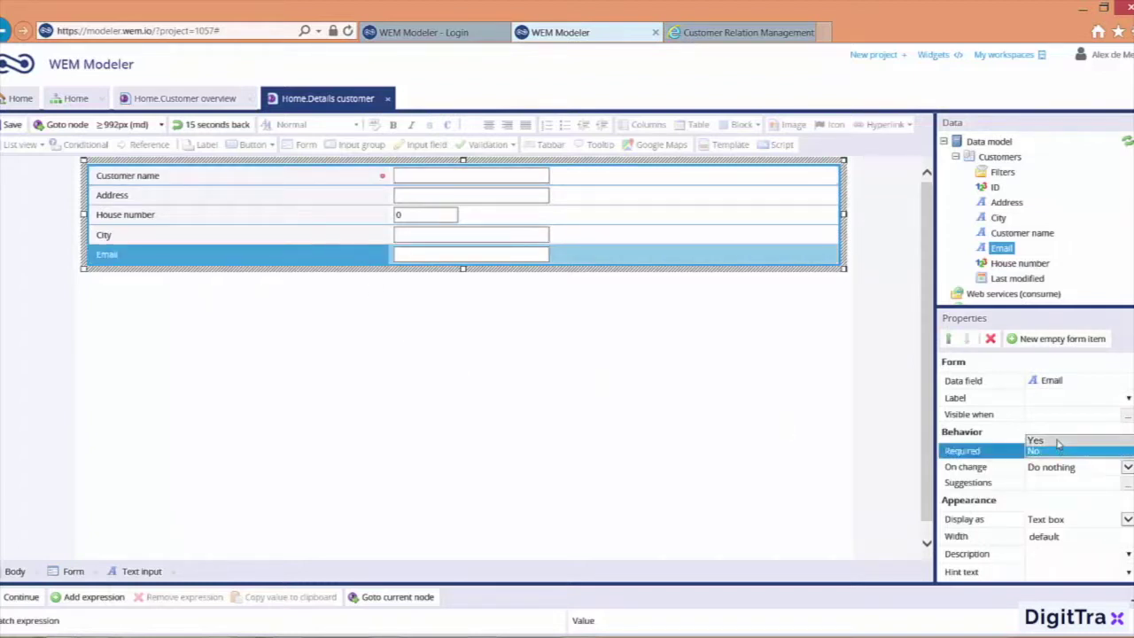
left_click(1056, 441)
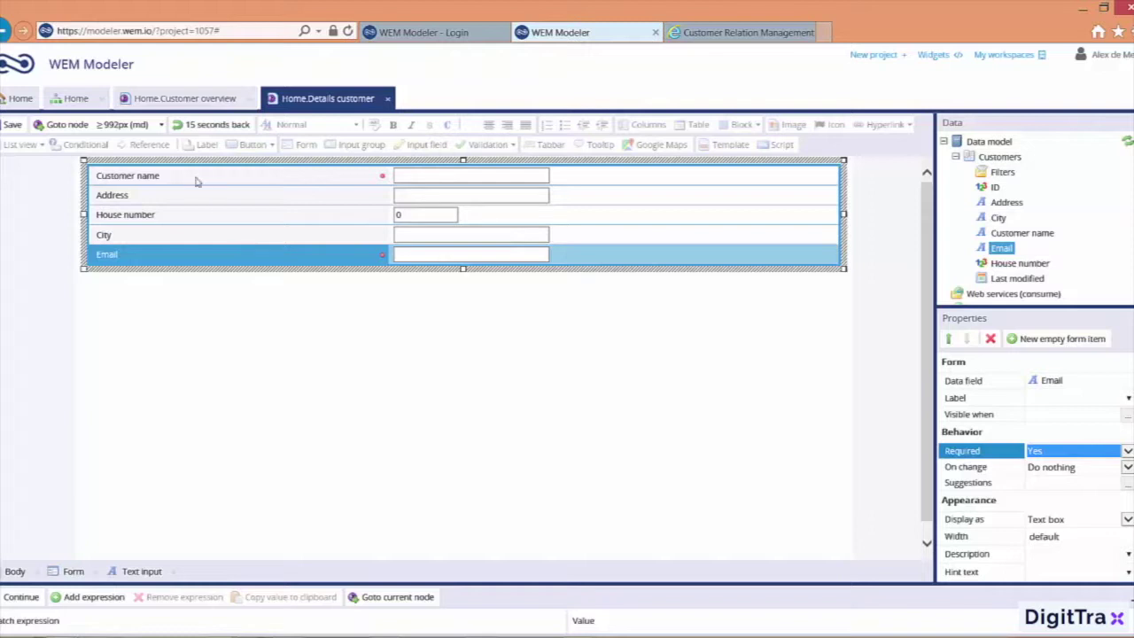
left_click(13, 125)
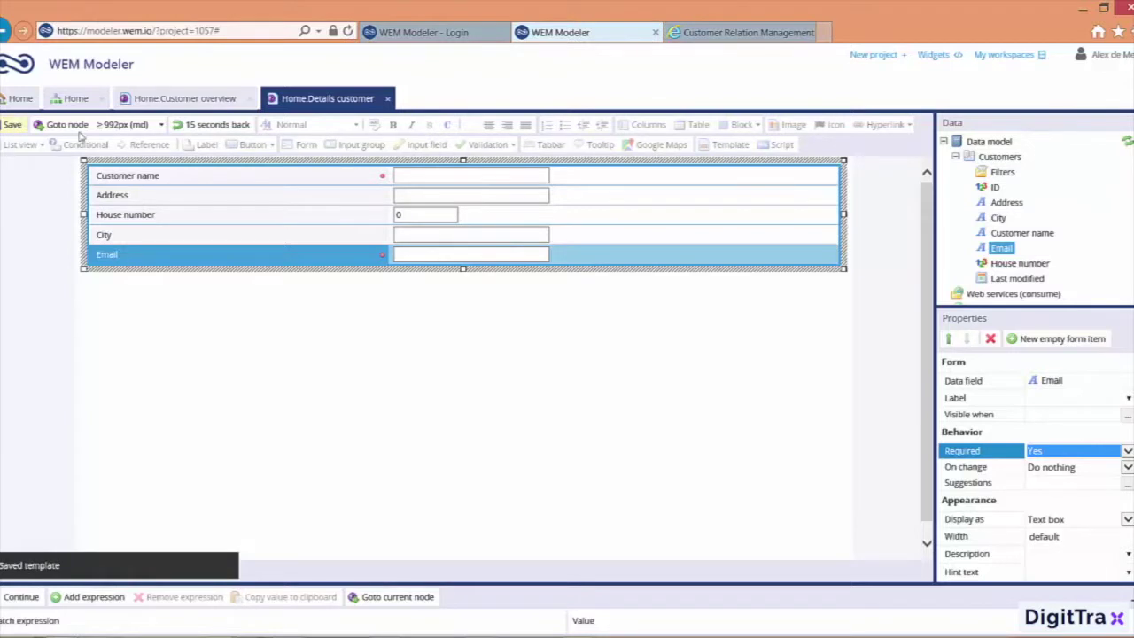
Add a New customer button below the Customers grid on Customer overview.
left_click(197, 98)
left_click(129, 413)
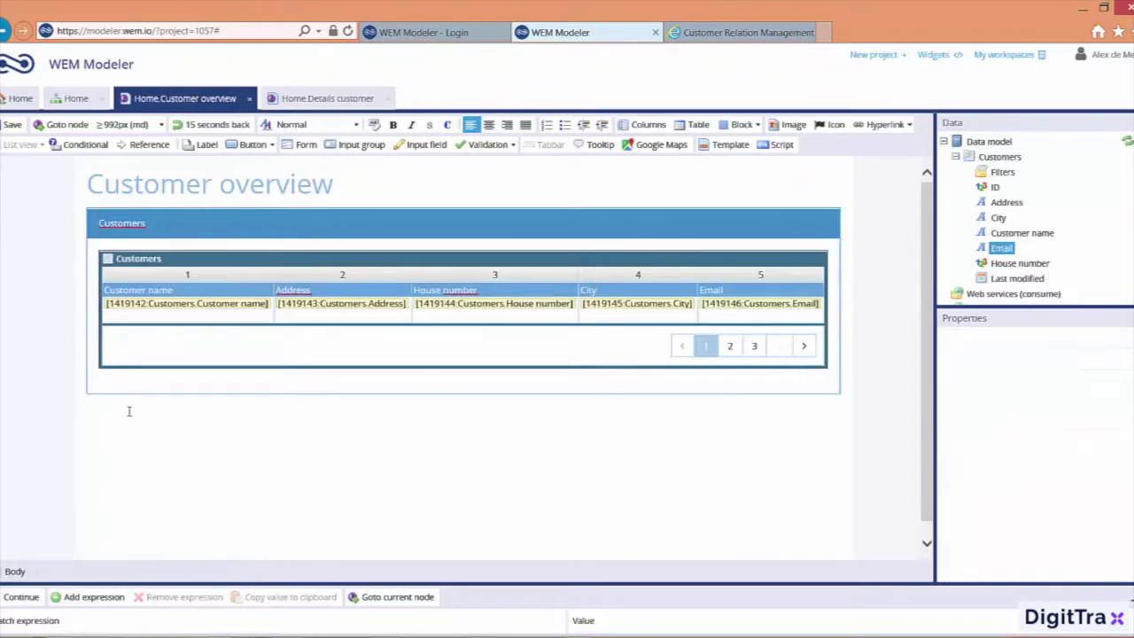
left_click(262, 146)
left_click(277, 166)
Give the New customer button the Primary style and bring up its icon choices.
left_click(161, 425)
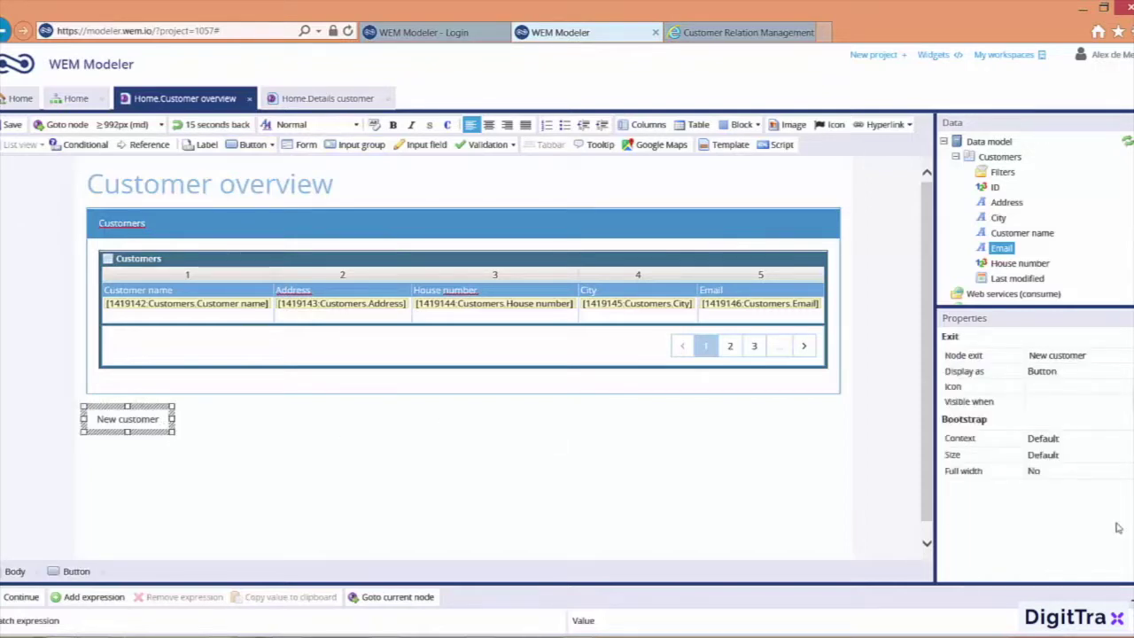
left_click(1086, 440)
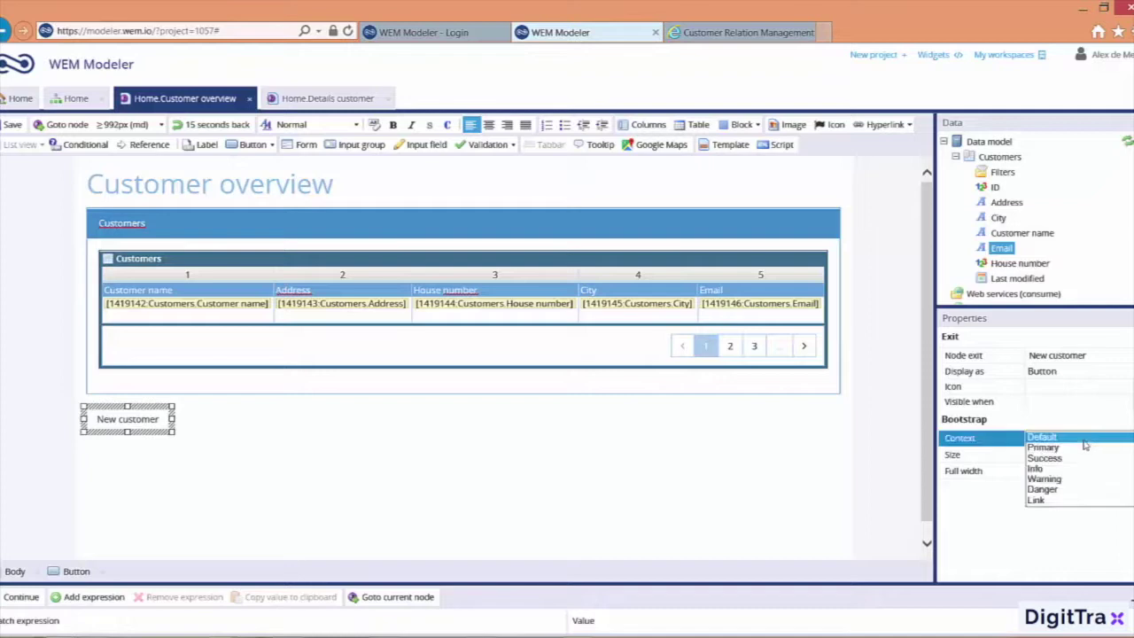
left_click(1081, 450)
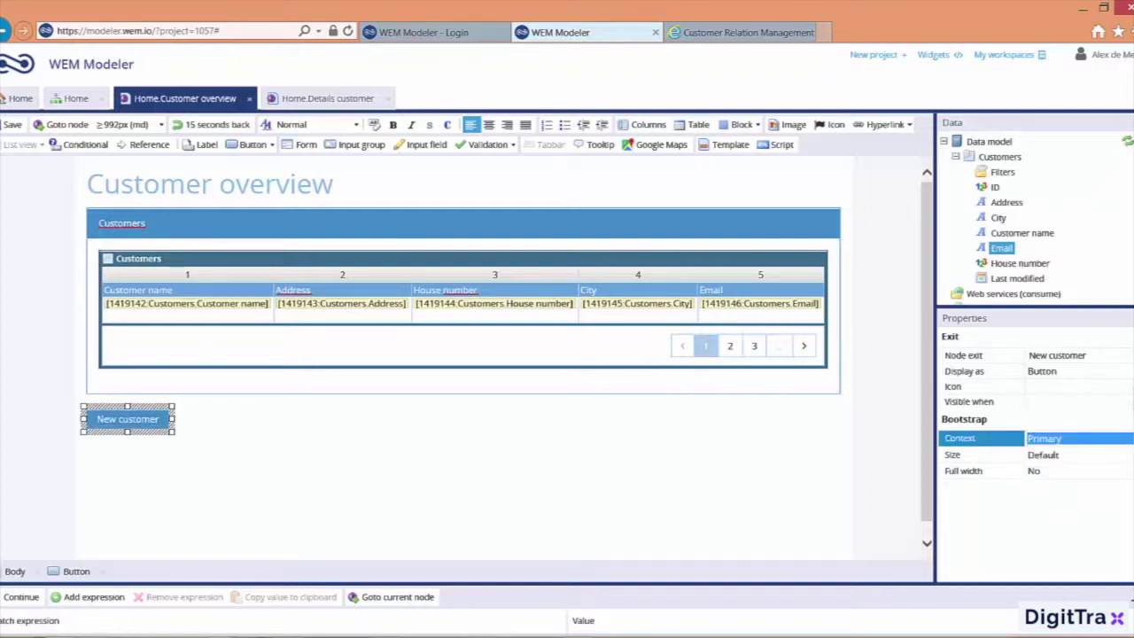
left_click(1127, 387)
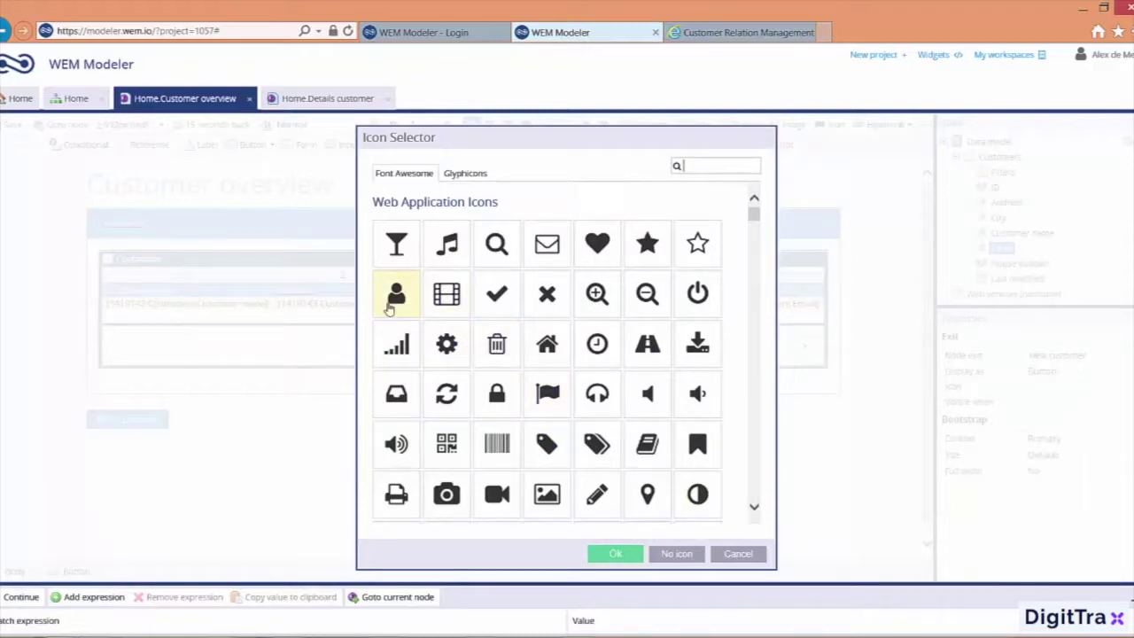
Give the button the fa-user-plus icon, save the template, and return to the app preview.
scroll(546, 396, "down", 1)
scroll(546, 396, "down", 10)
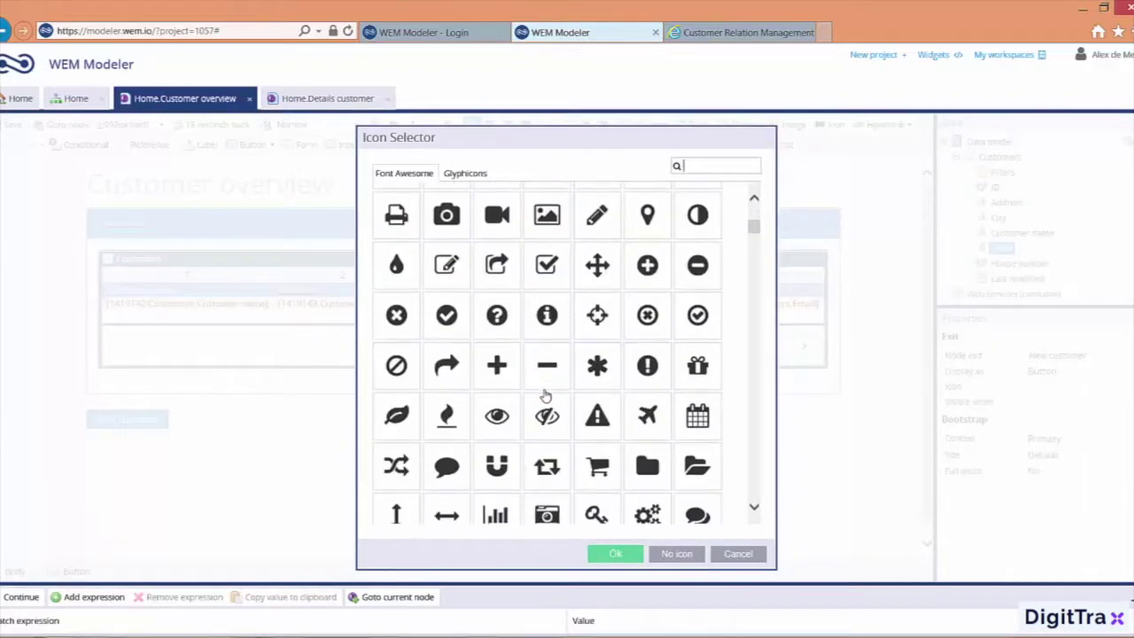
scroll(546, 396, "down", 10)
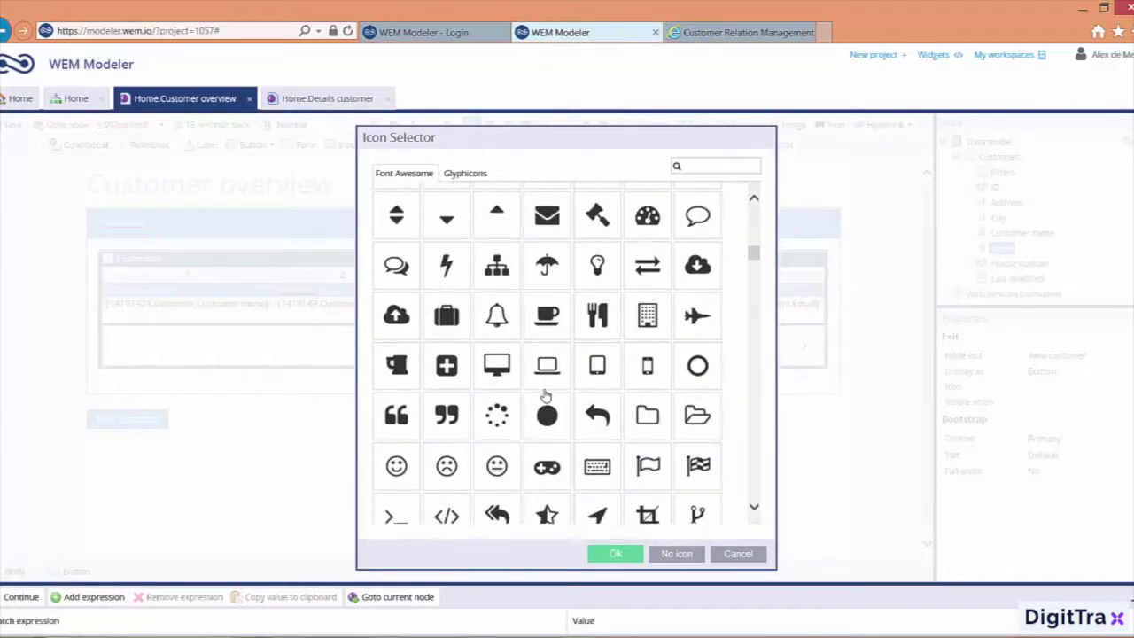
scroll(547, 396, "down", 10)
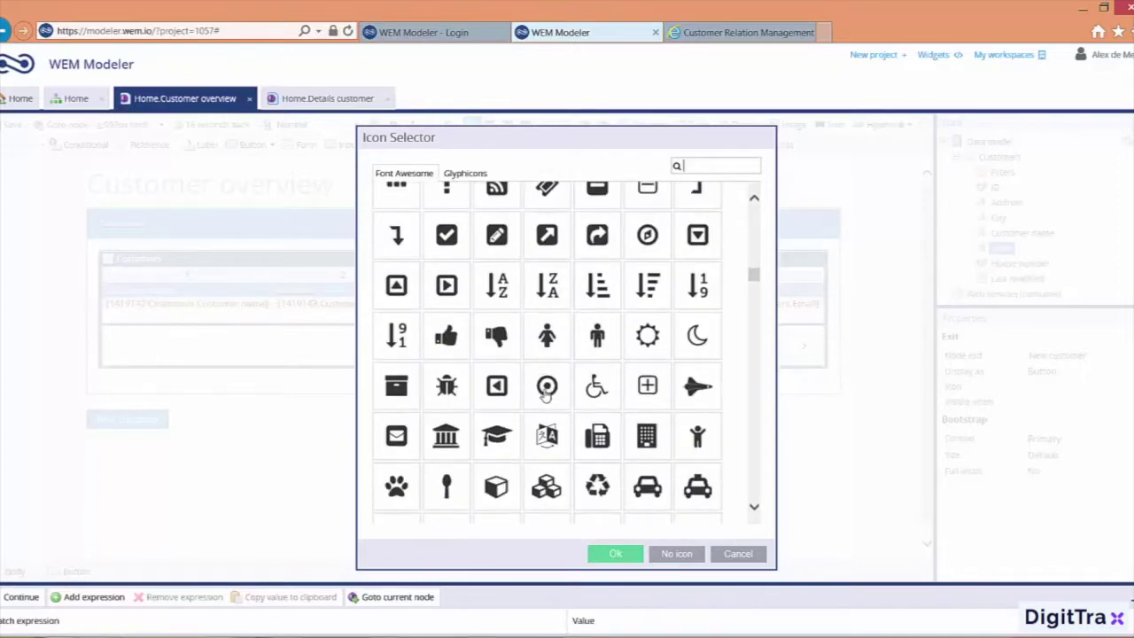
scroll(546, 396, "down", 5)
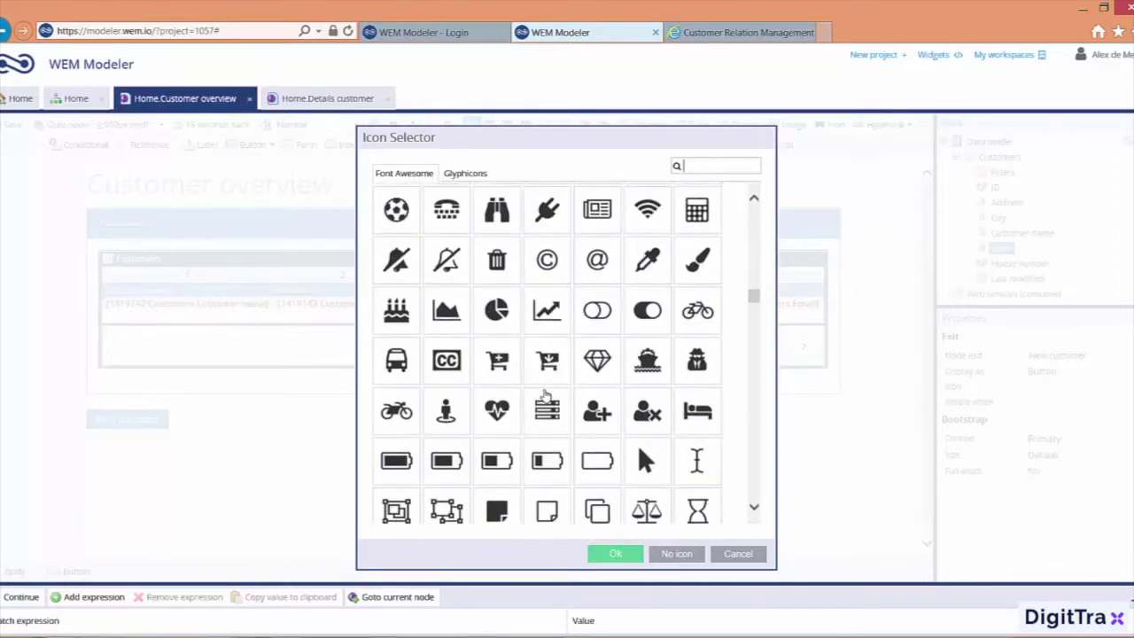
double_click(600, 416)
left_click(7, 125)
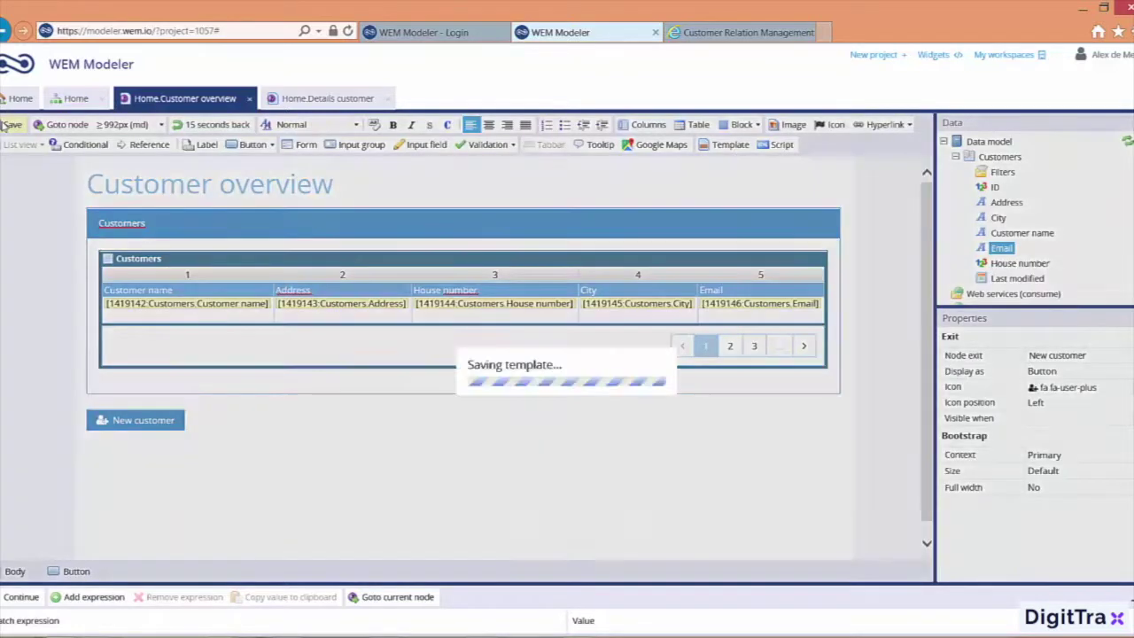
left_click(719, 34)
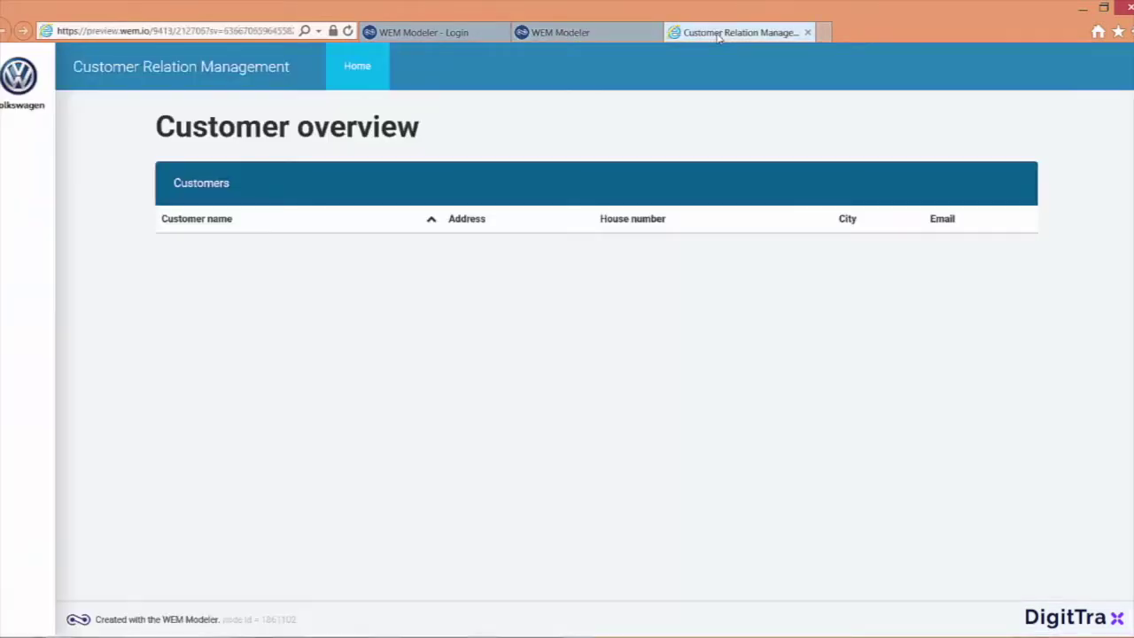
Reload the preview and open the empty New customer form.
left_click(348, 31)
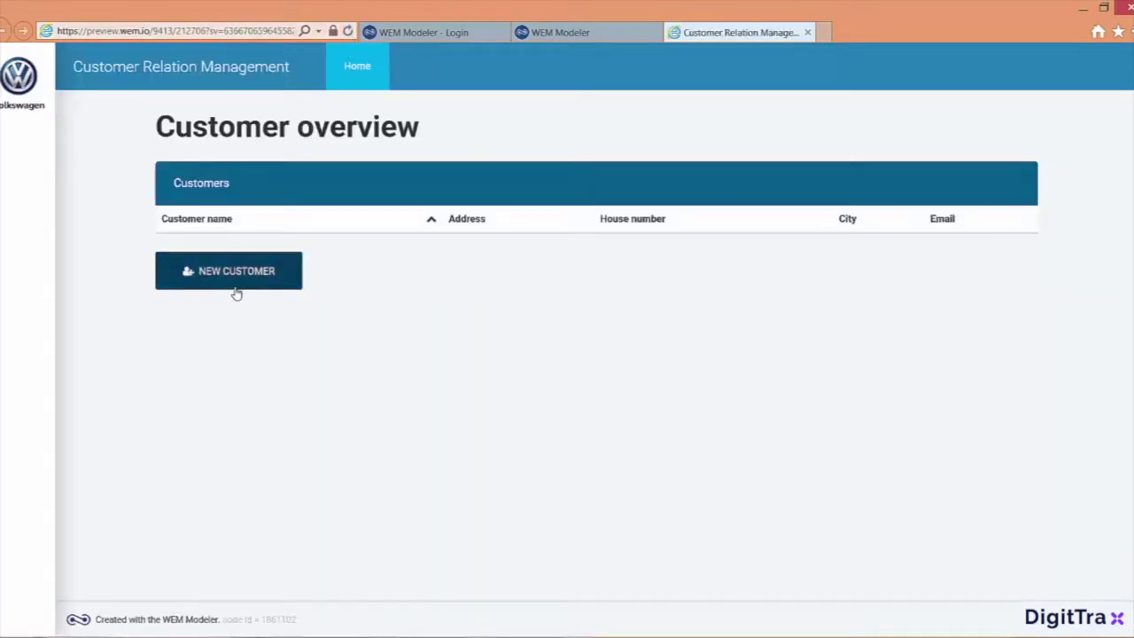
left_click(283, 286)
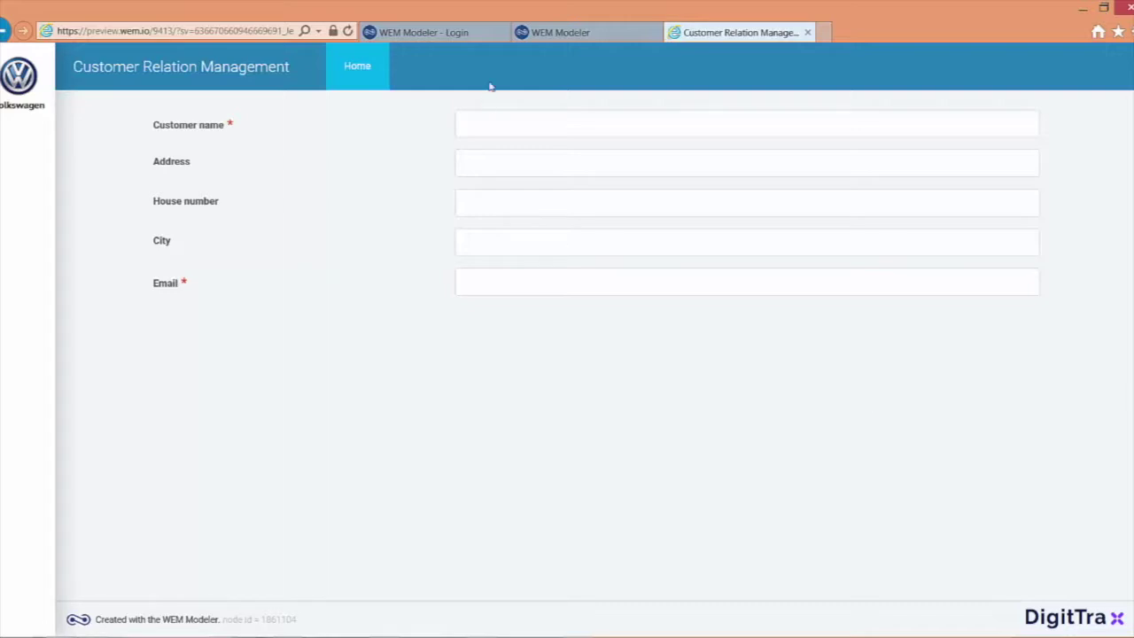
In the Home flow, add Save all and Discard all database list changes nodes beside Details customer.
left_click(572, 33)
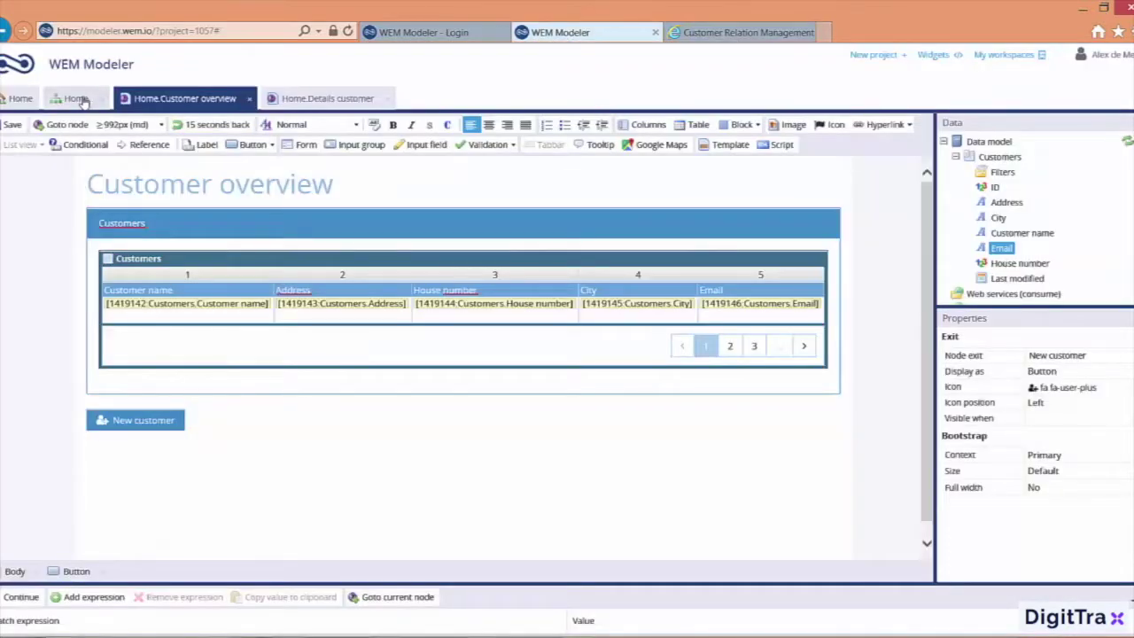
left_click(77, 99)
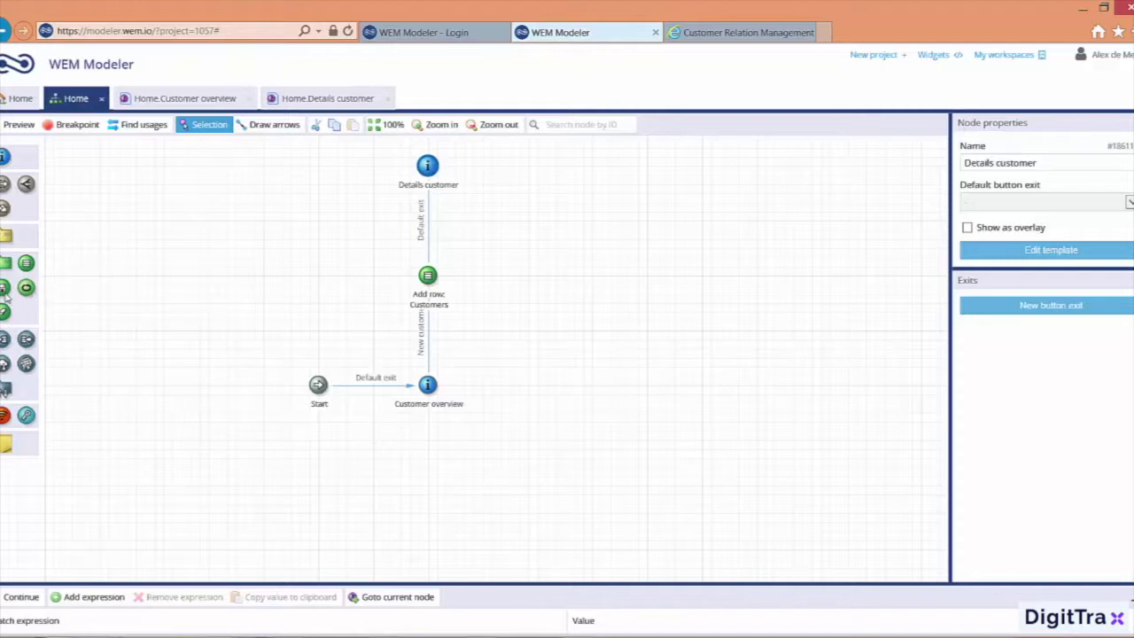
left_click_drag(5, 292, 319, 170)
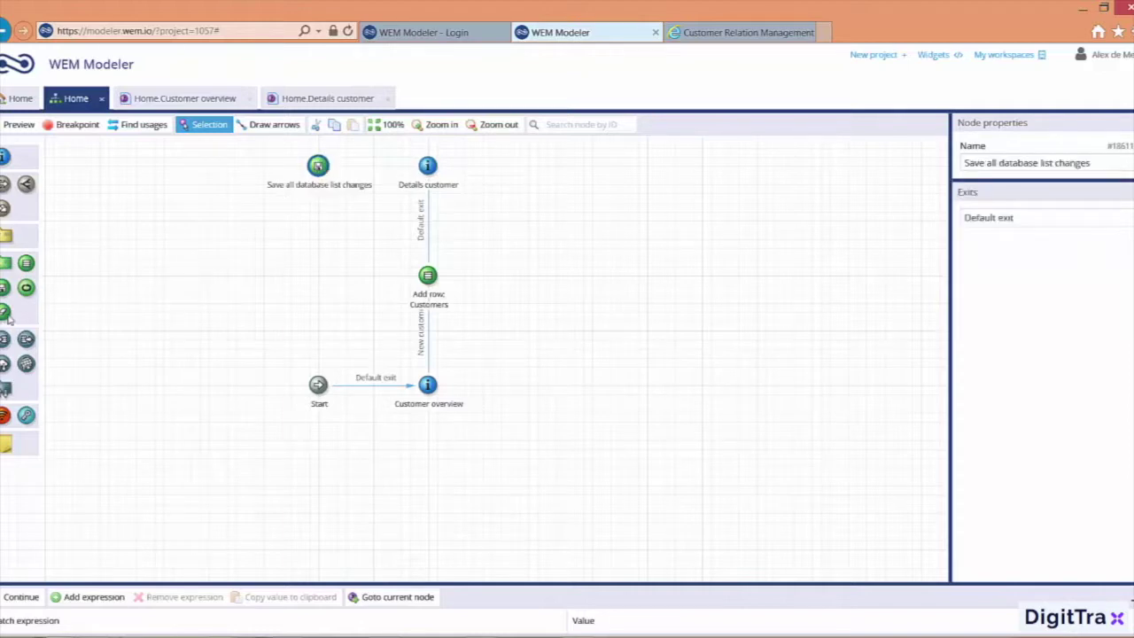
left_click_drag(7, 318, 542, 172)
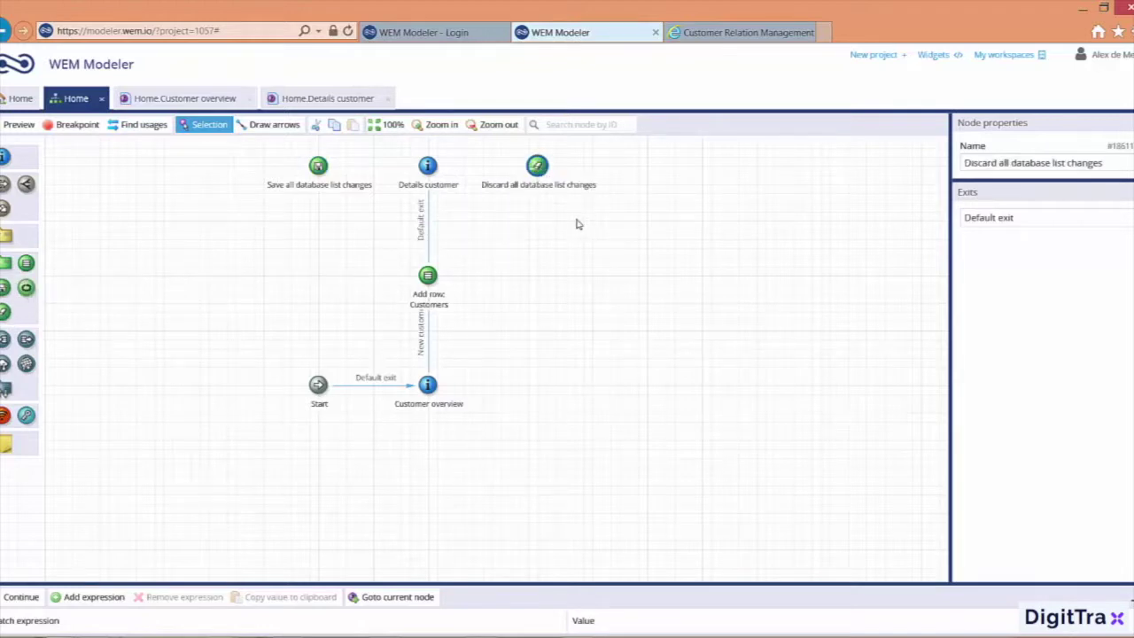
Connect Details customer to the Save all database list changes node.
left_click(427, 170)
left_click_drag(428, 174, 333, 180)
left_click(346, 199)
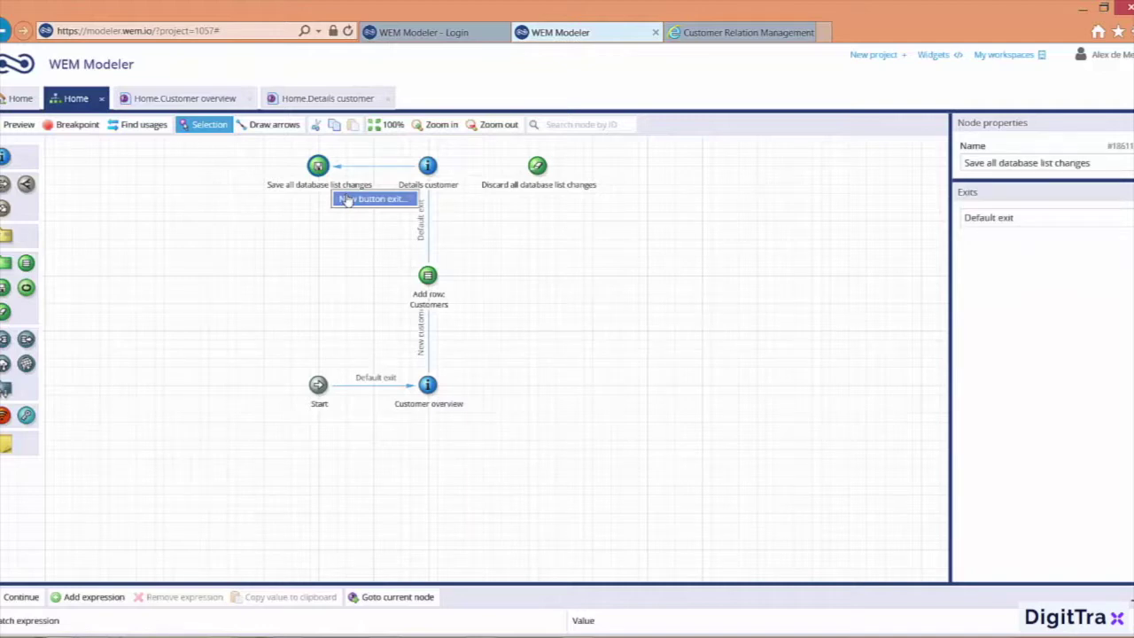
Name the exit to the save node 'Save' and link the save node to Customer overview.
double_click(347, 199)
type("Save")
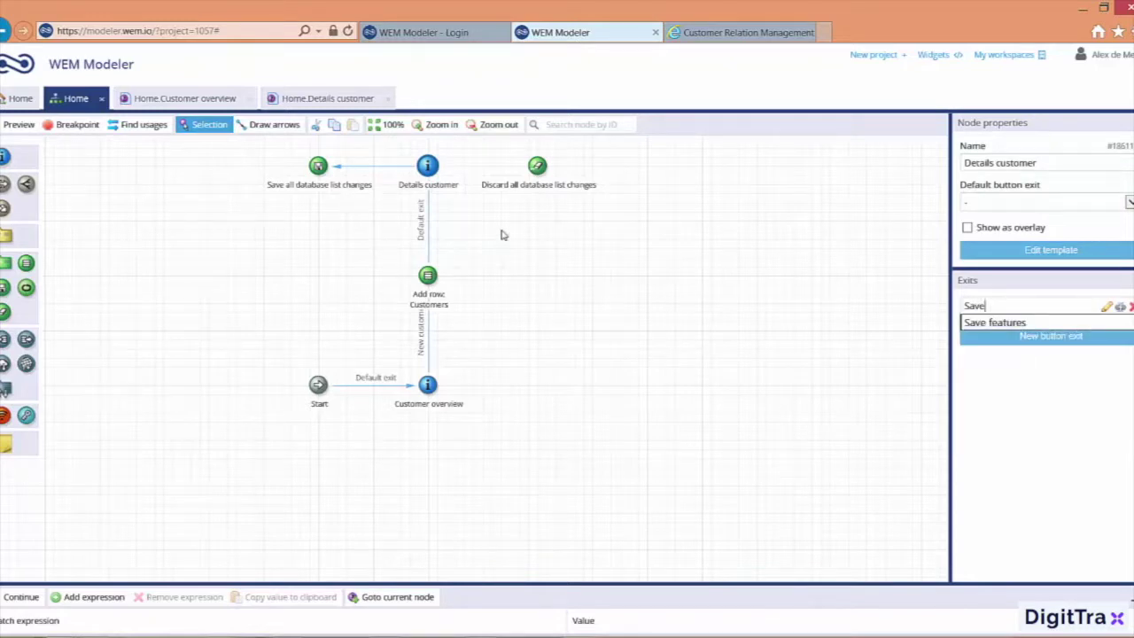
left_click(501, 233)
left_click(320, 170)
left_click_drag(324, 176, 425, 386)
left_click(426, 388)
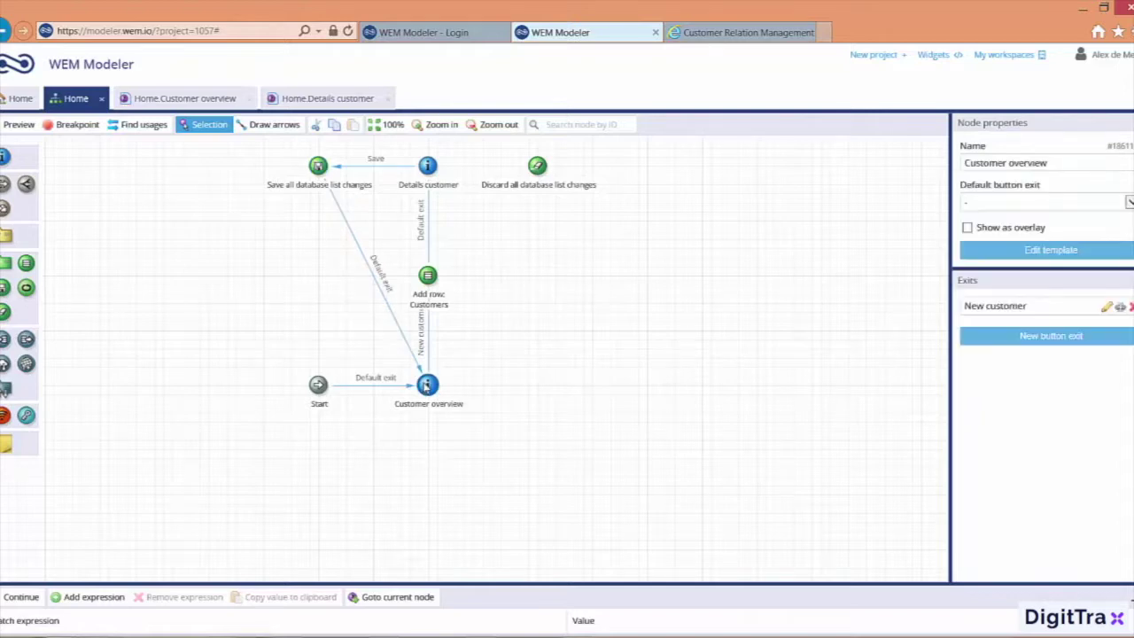
Link Details customer to the discard node via a 'Cancel' exit, and discard node to Customer overview.
left_click(428, 168)
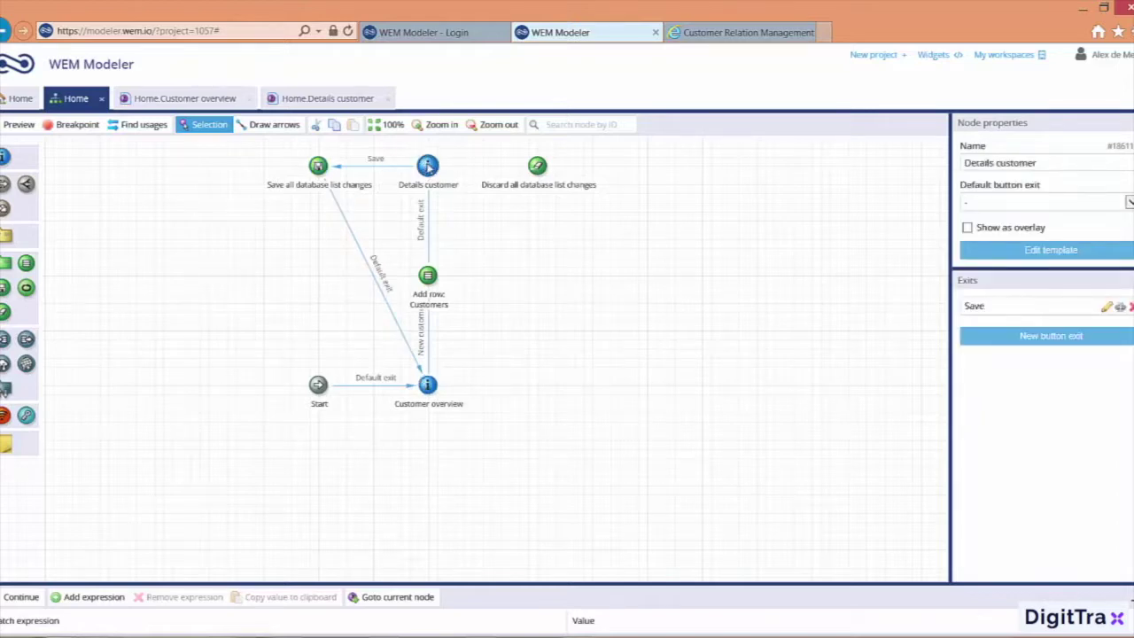
left_click_drag(444, 170, 539, 168)
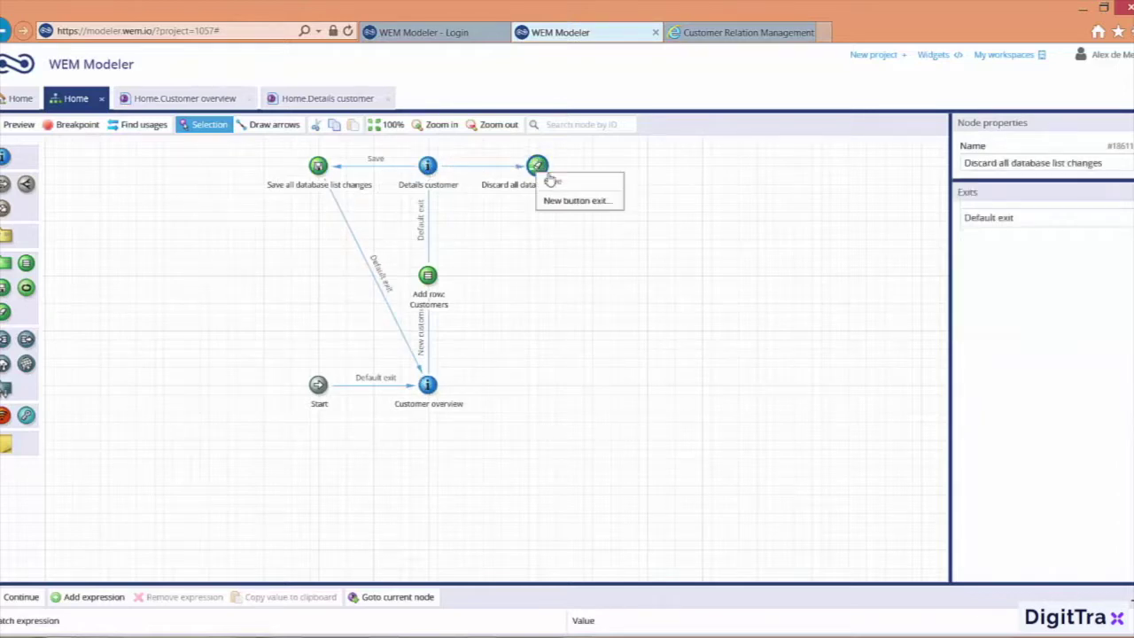
left_click(566, 202)
type("Cance")
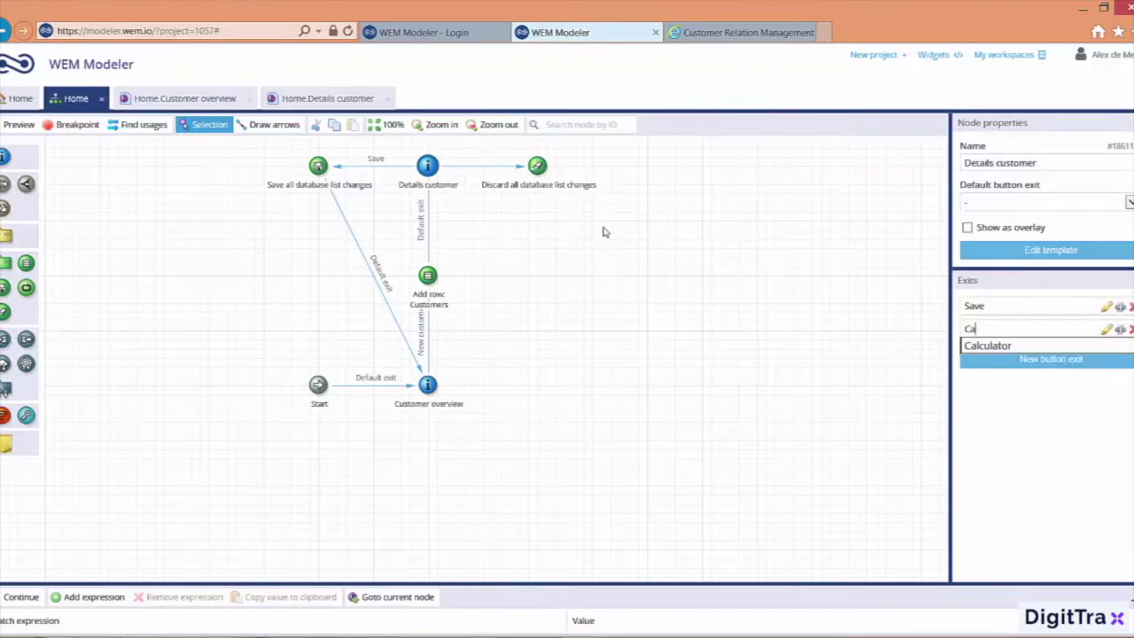
left_click(604, 232)
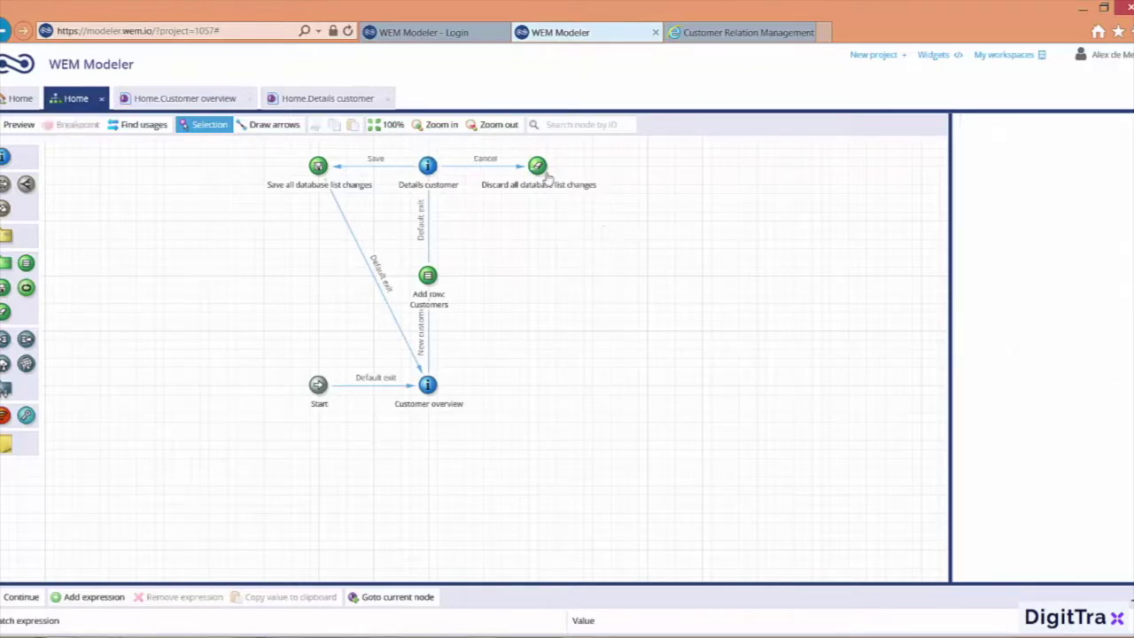
left_click(538, 167)
left_click_drag(542, 174, 437, 397)
left_click(435, 397)
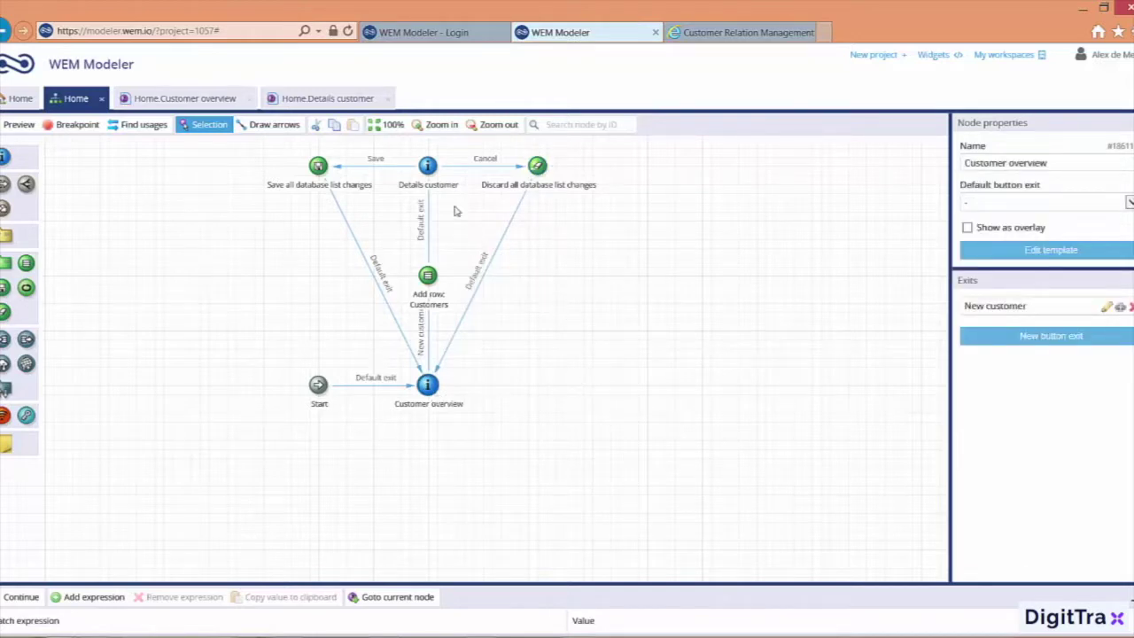
left_click(428, 166)
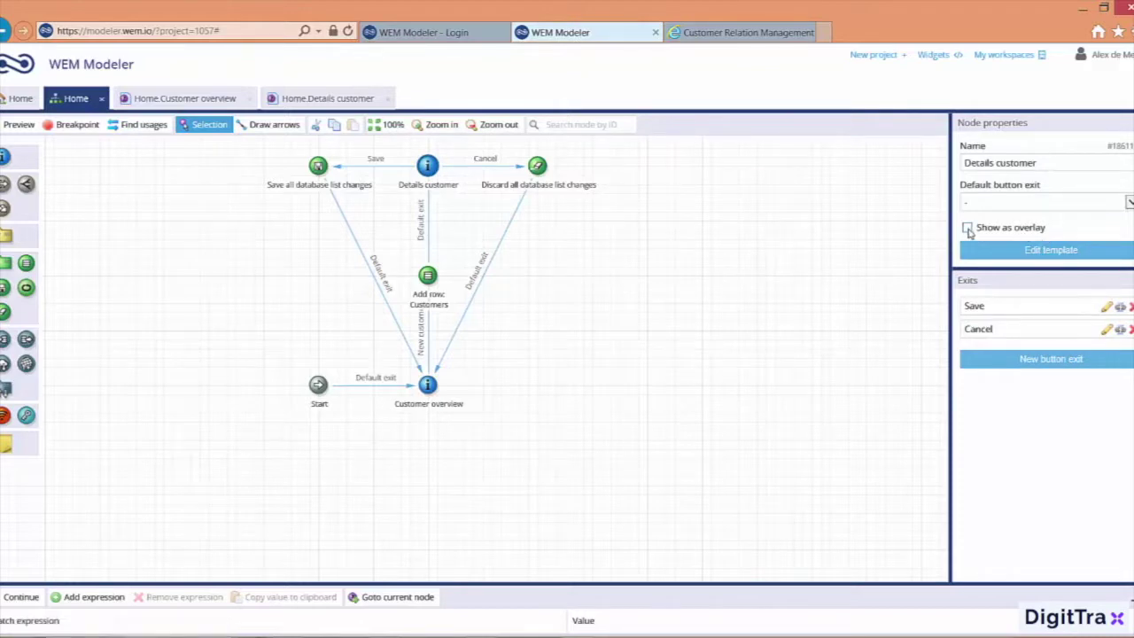
Show Details customer as an overlay and check the result in the app preview.
left_click(967, 228)
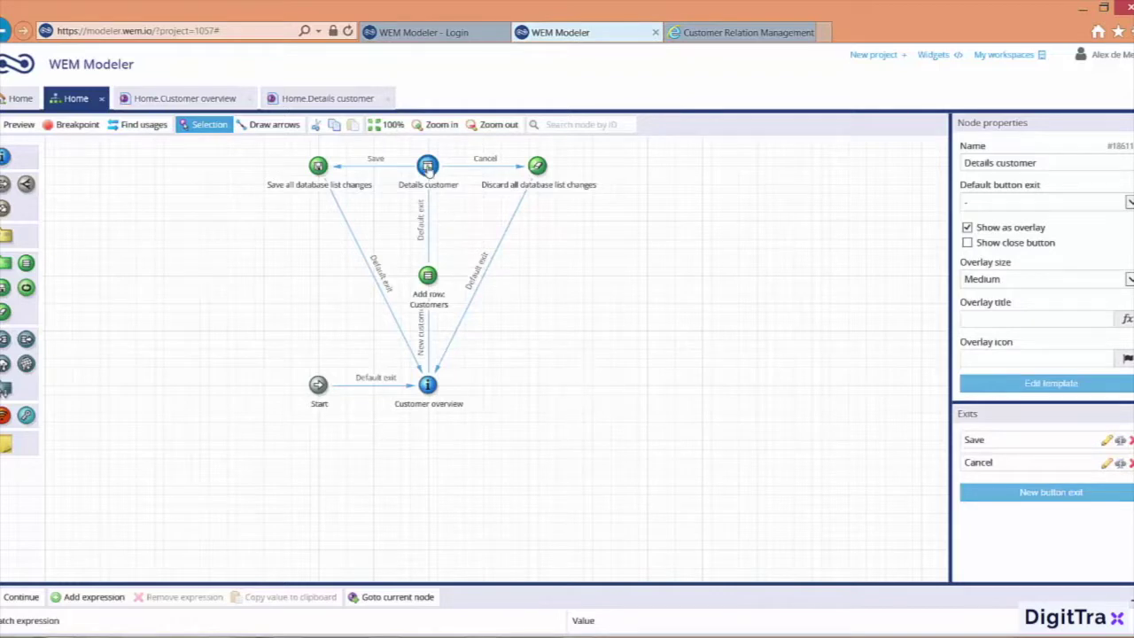
left_click(700, 32)
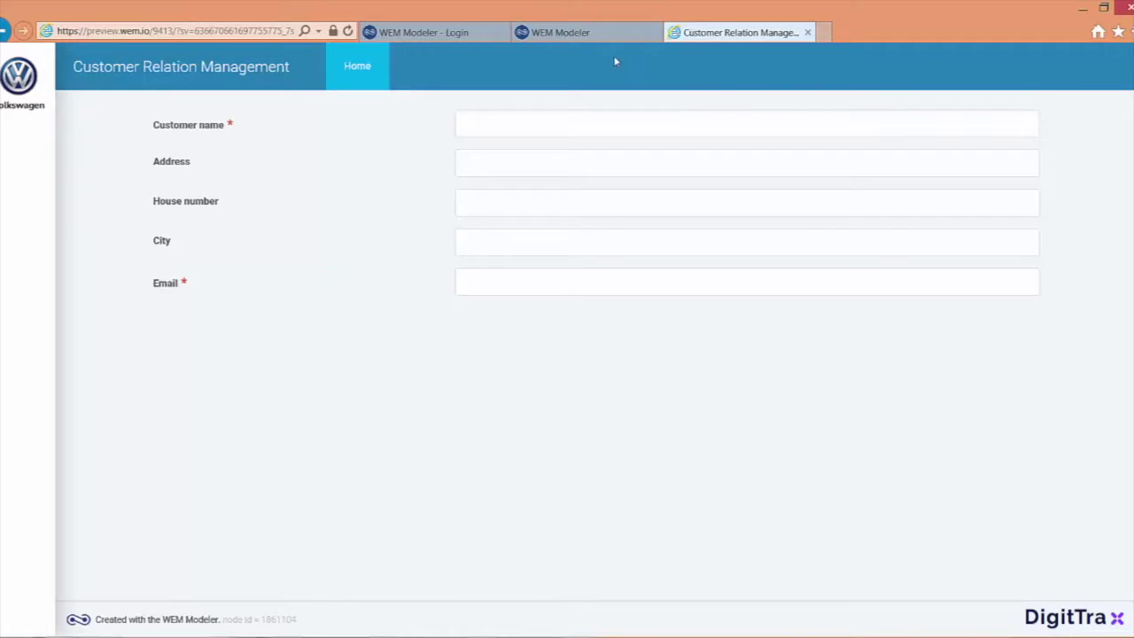
left_click(595, 39)
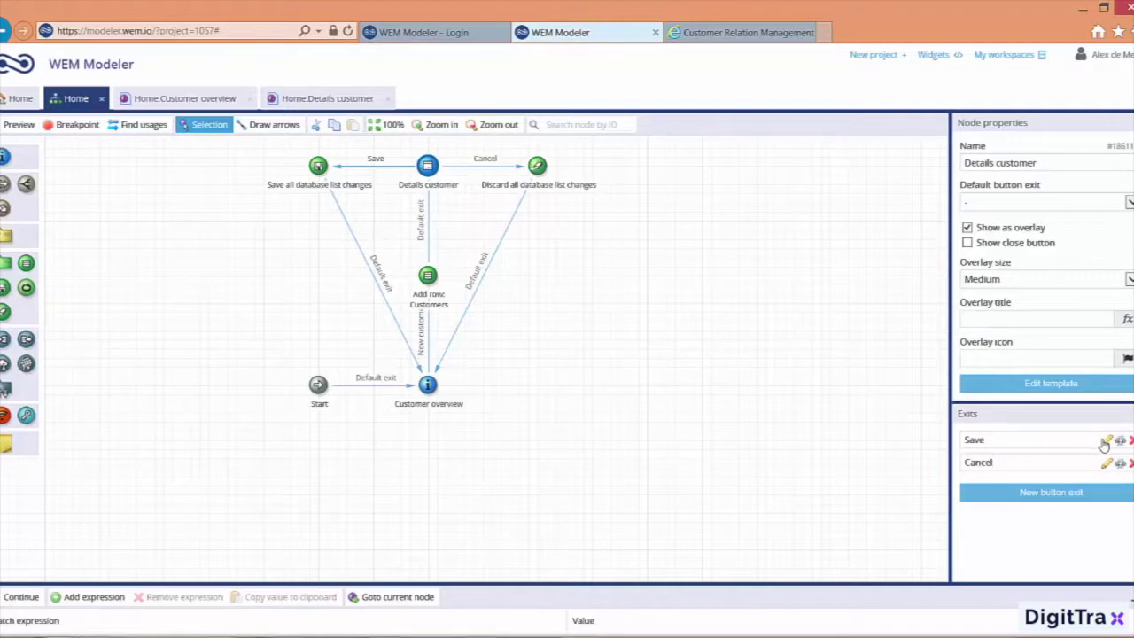
left_click(1106, 440)
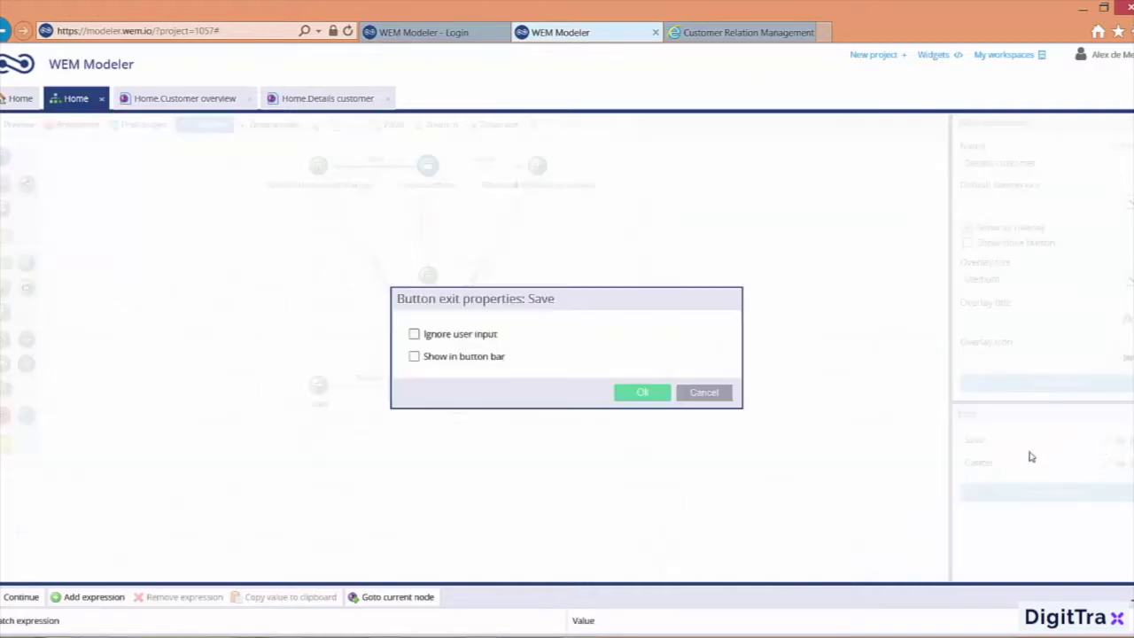
Show the Save exit as a green Success button with the floppy-disk icon.
left_click(464, 361)
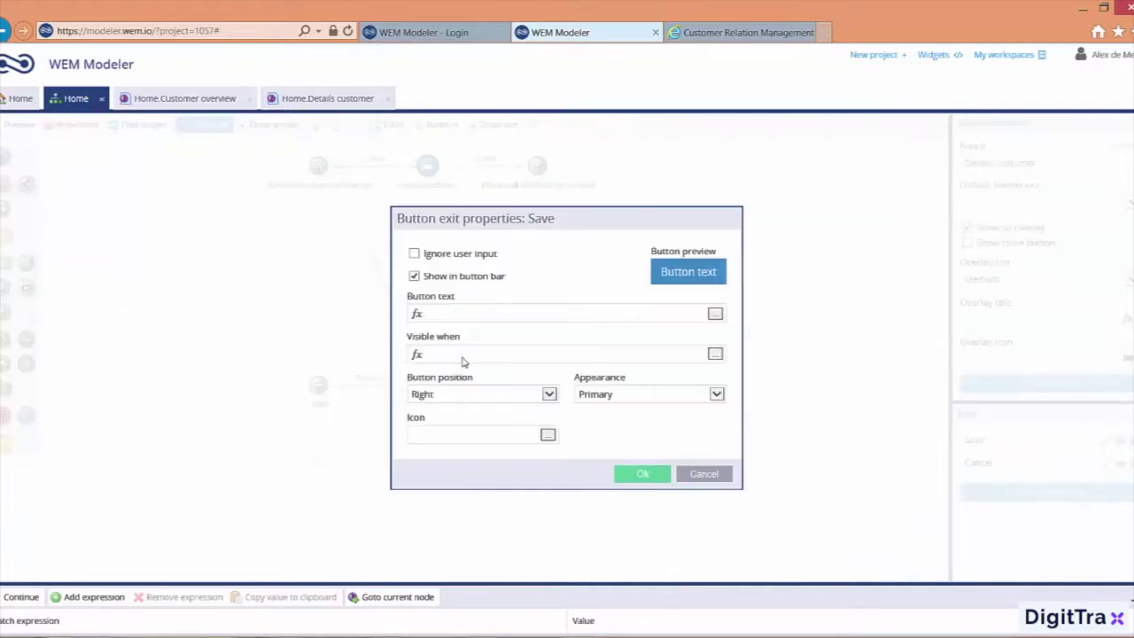
left_click(547, 434)
left_click(700, 166)
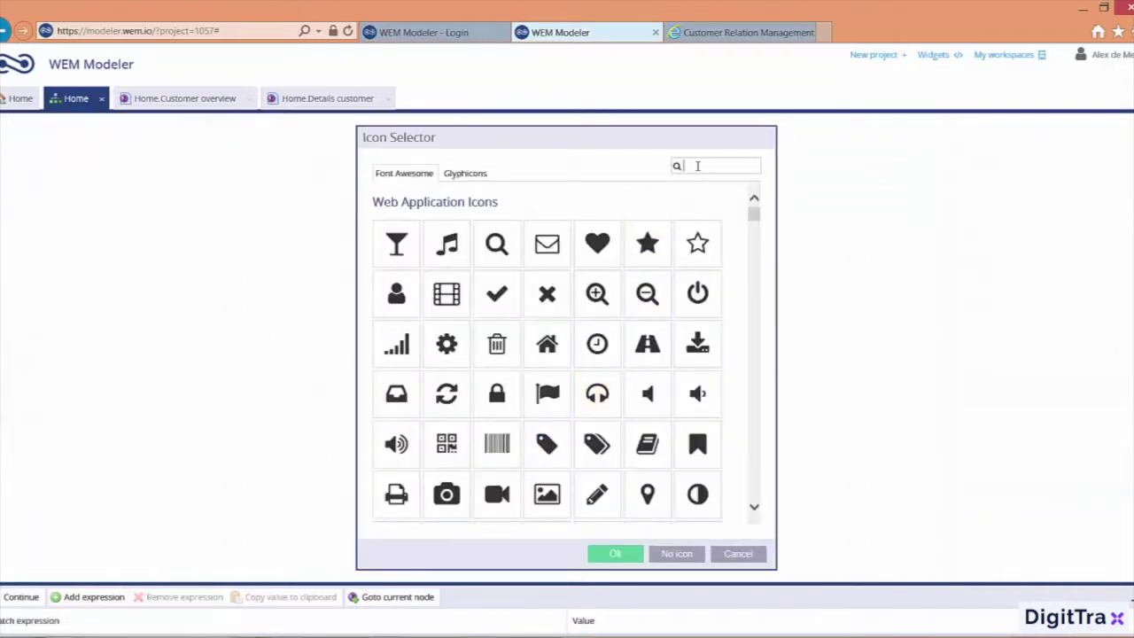
type("flop")
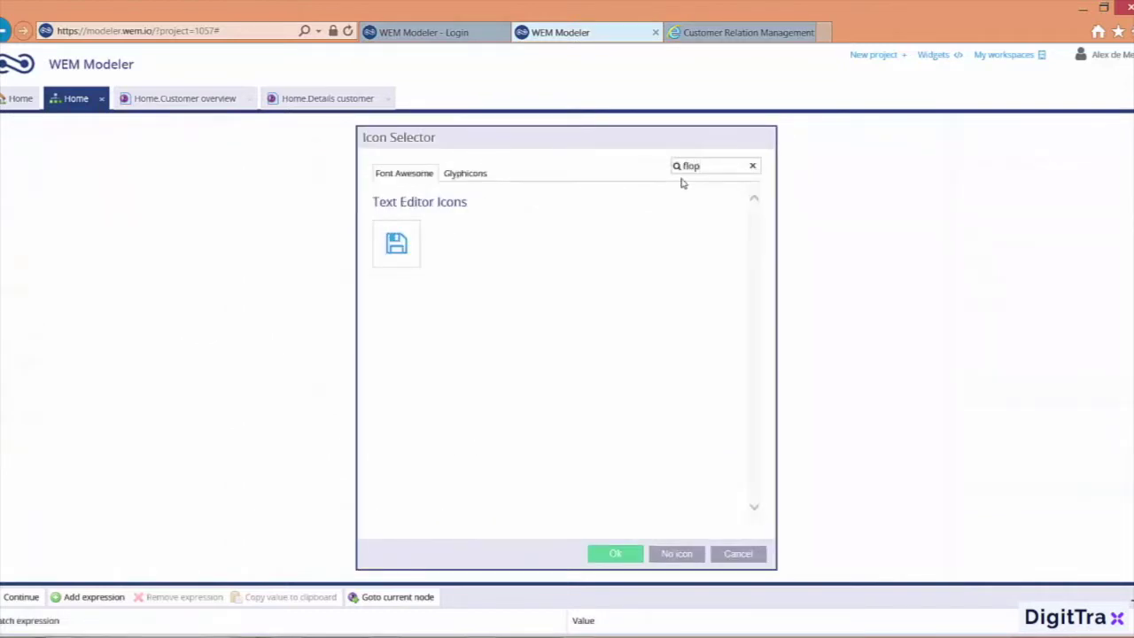
double_click(413, 248)
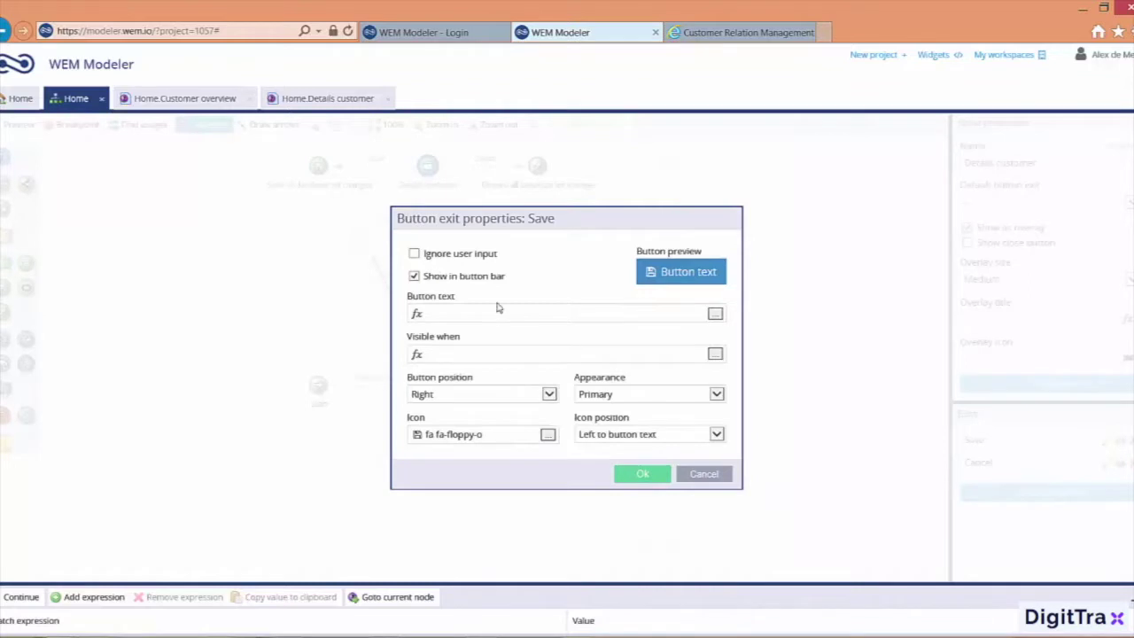
left_click(621, 397)
left_click(621, 401)
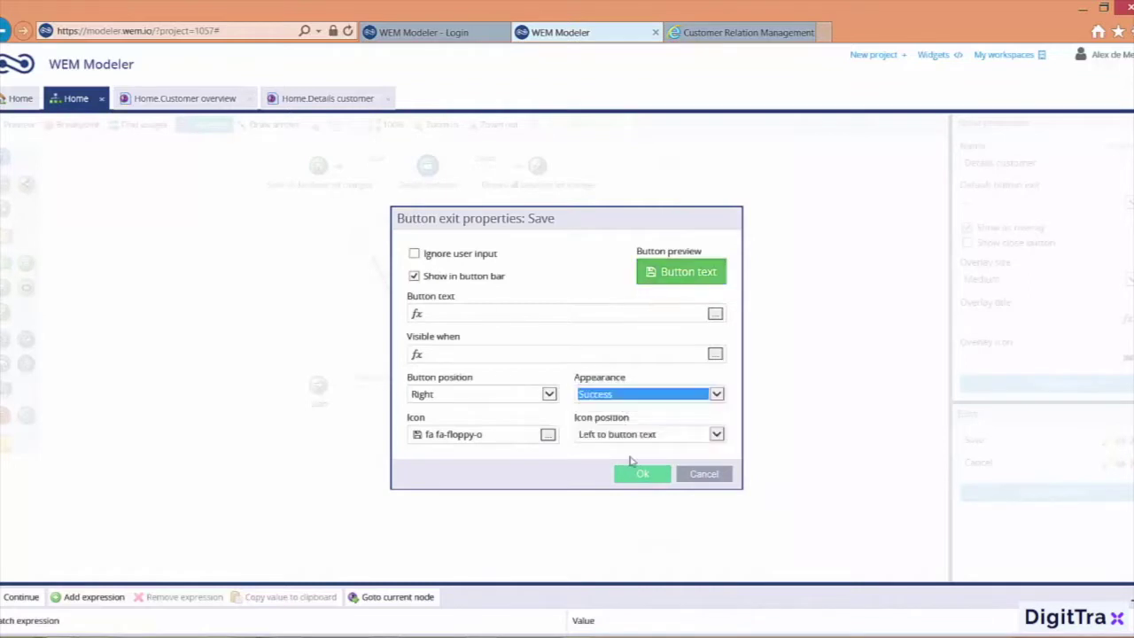
left_click(642, 476)
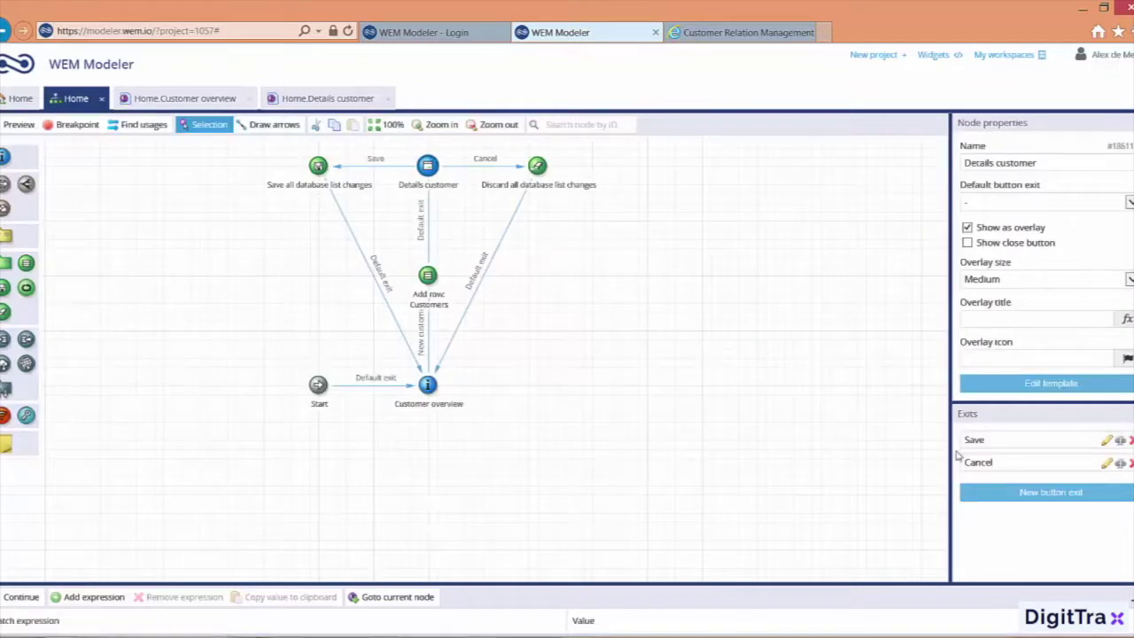
Show the Cancel exit as an orange Warning button with the fa-times icon.
left_click(1106, 465)
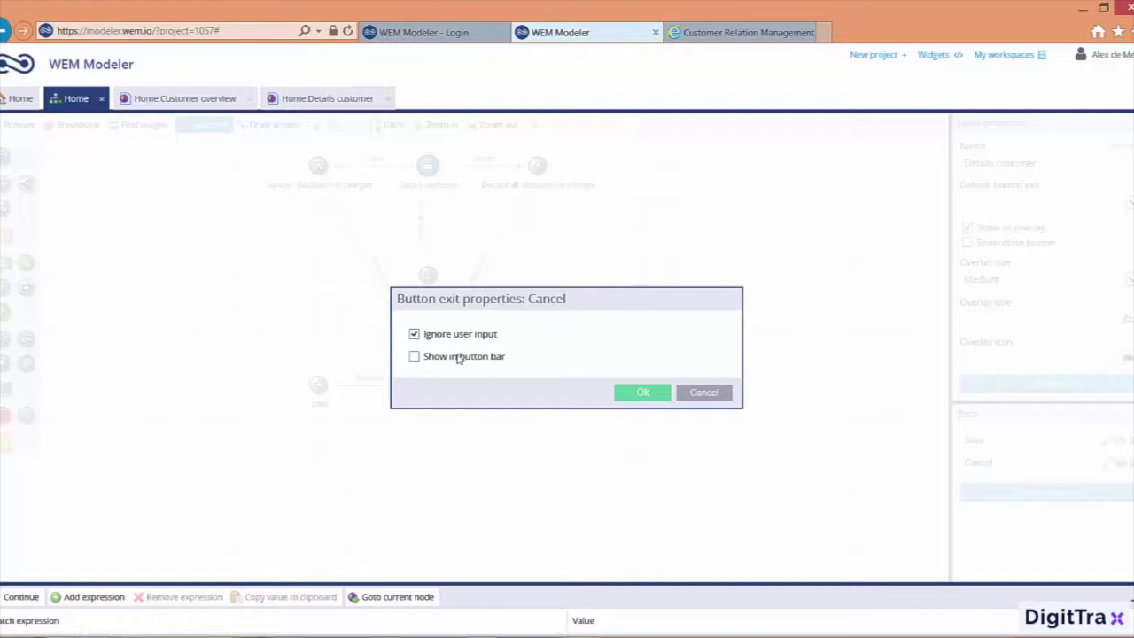
left_click(458, 357)
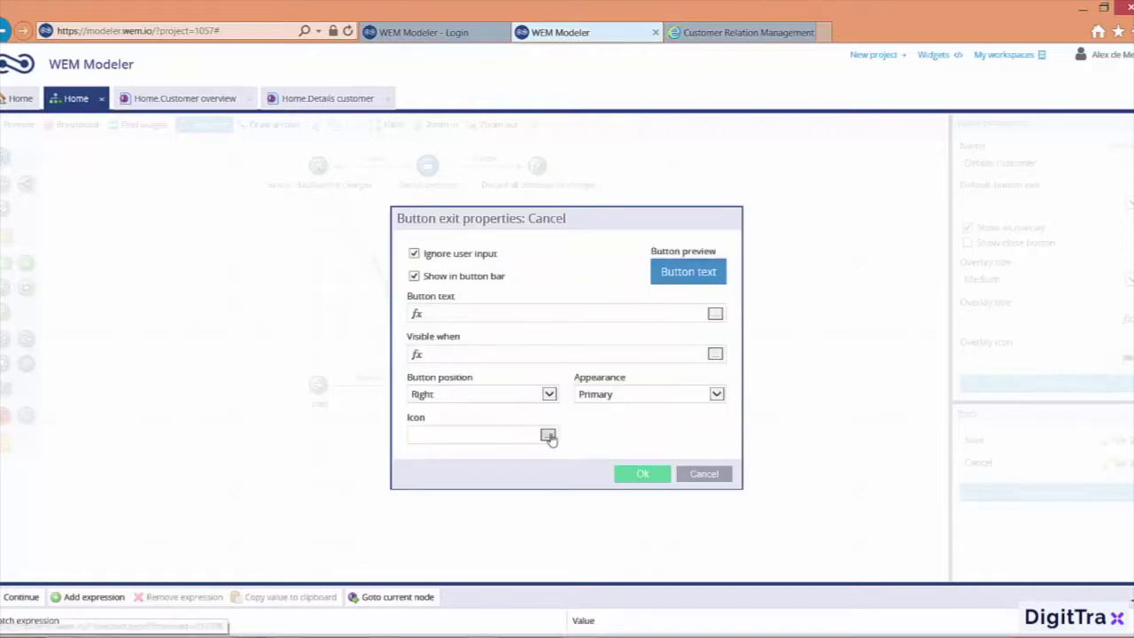
left_click(547, 434)
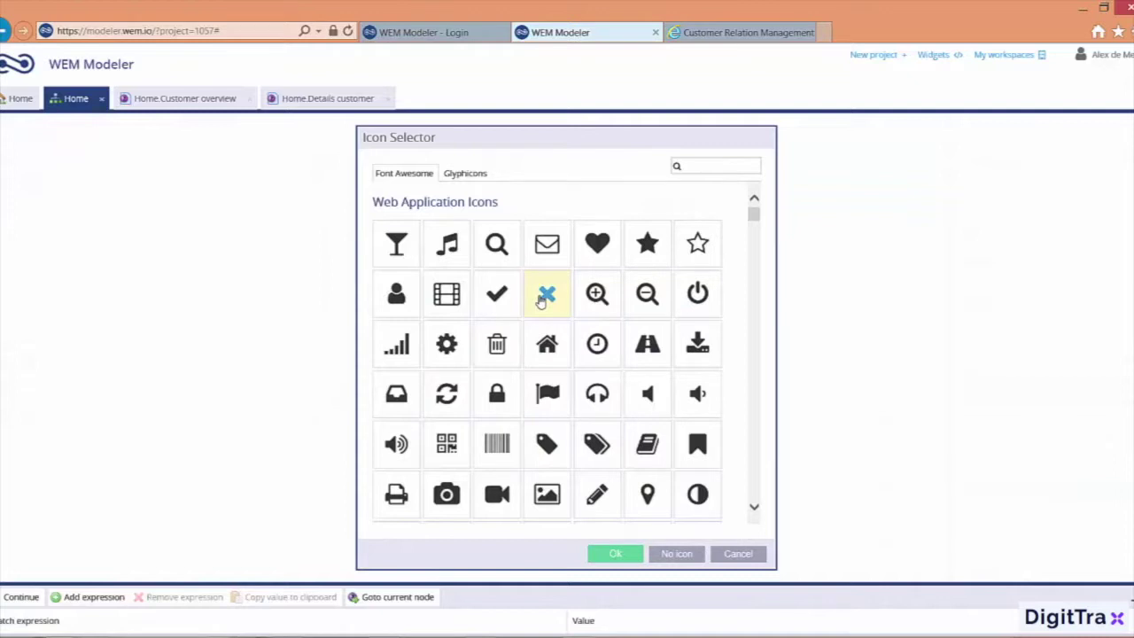
double_click(546, 293)
left_click(681, 396)
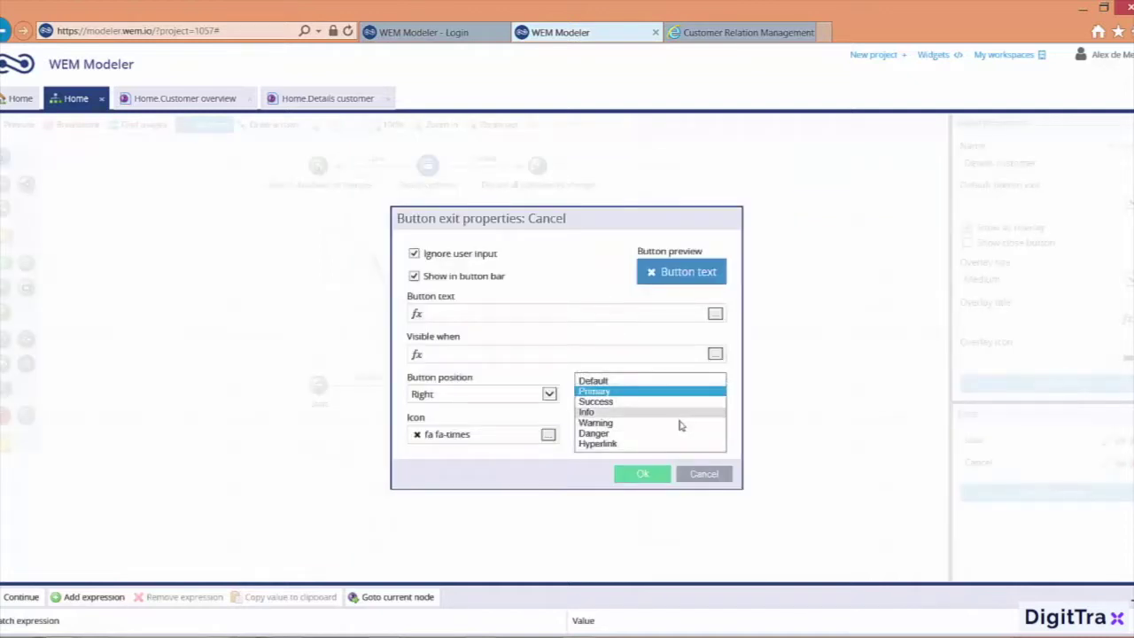
left_click(680, 424)
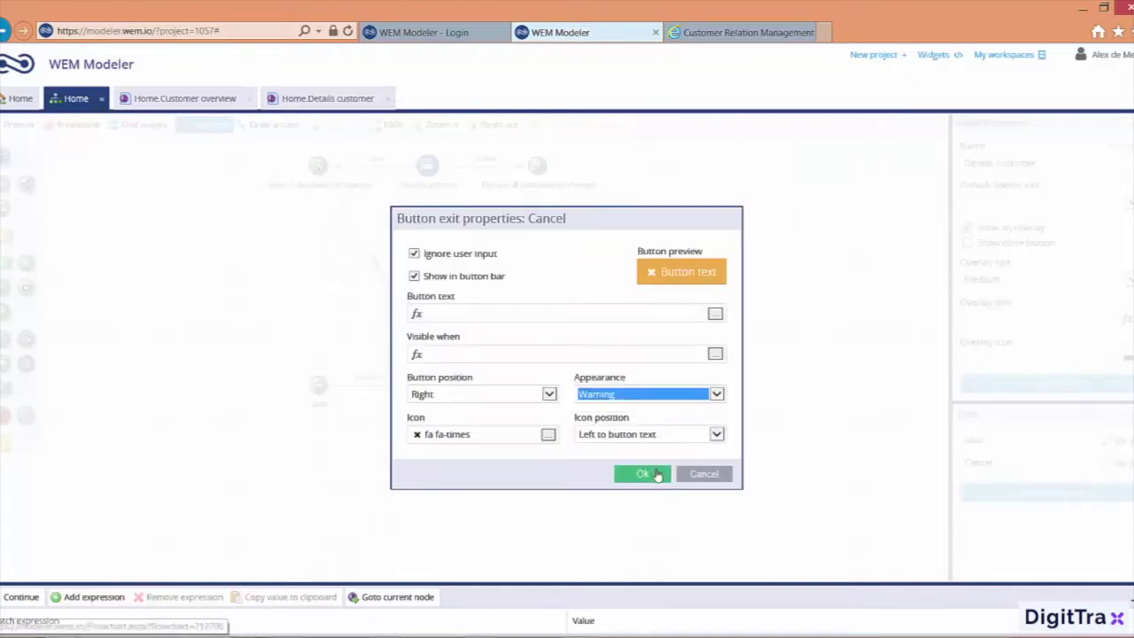
left_click(655, 474)
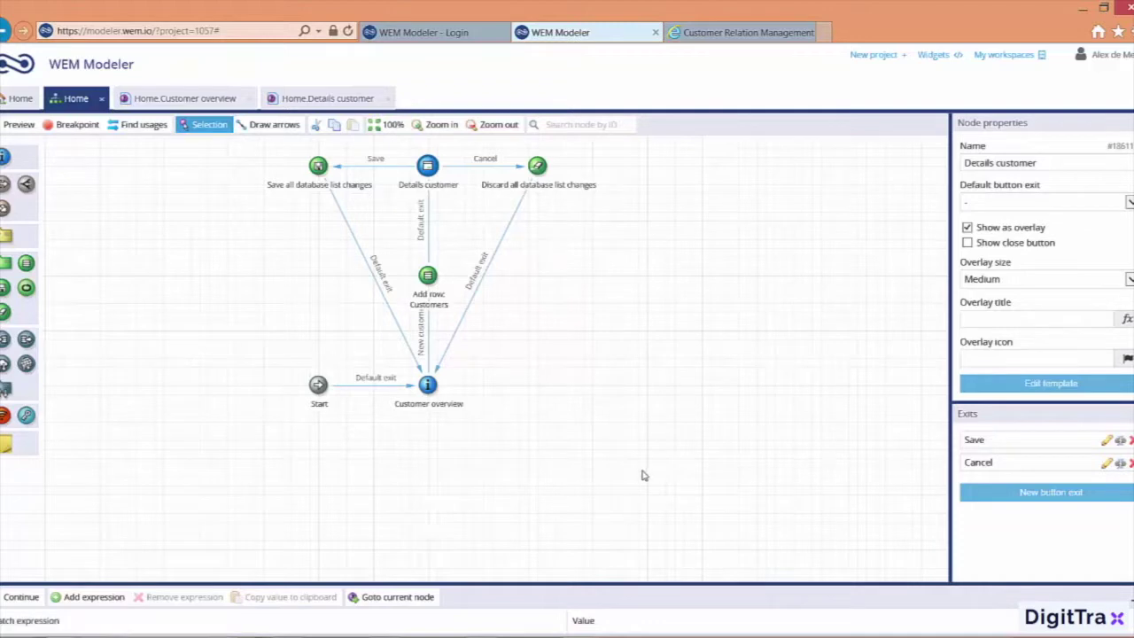
left_click(764, 37)
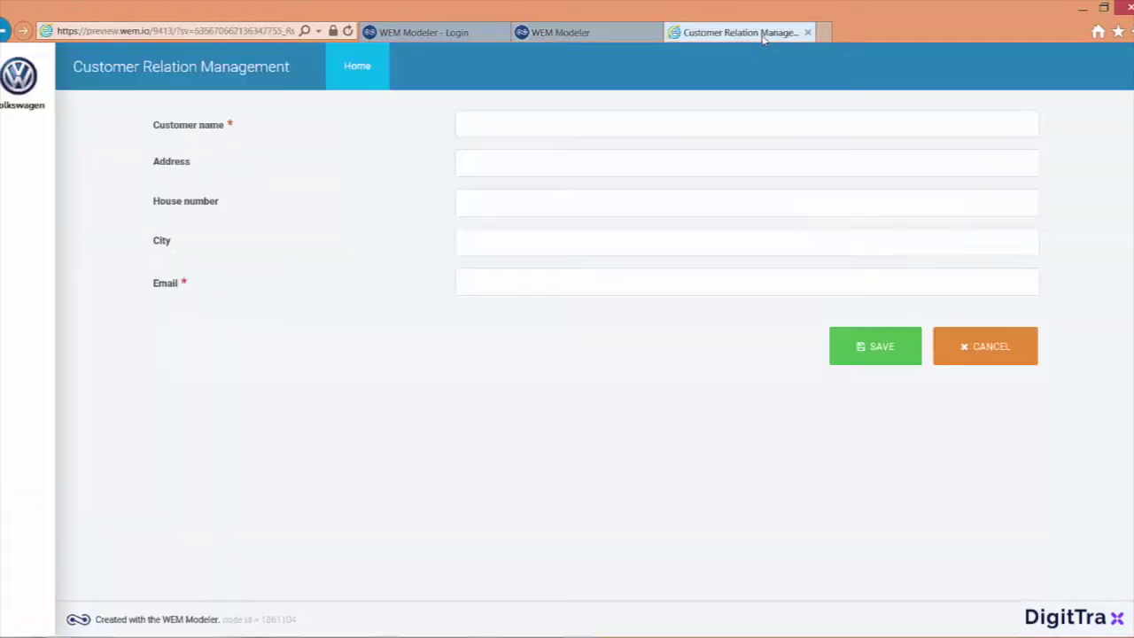
Dismiss the empty form and enter a new customer's name, house number 66, city and partial e-mail.
left_click(977, 351)
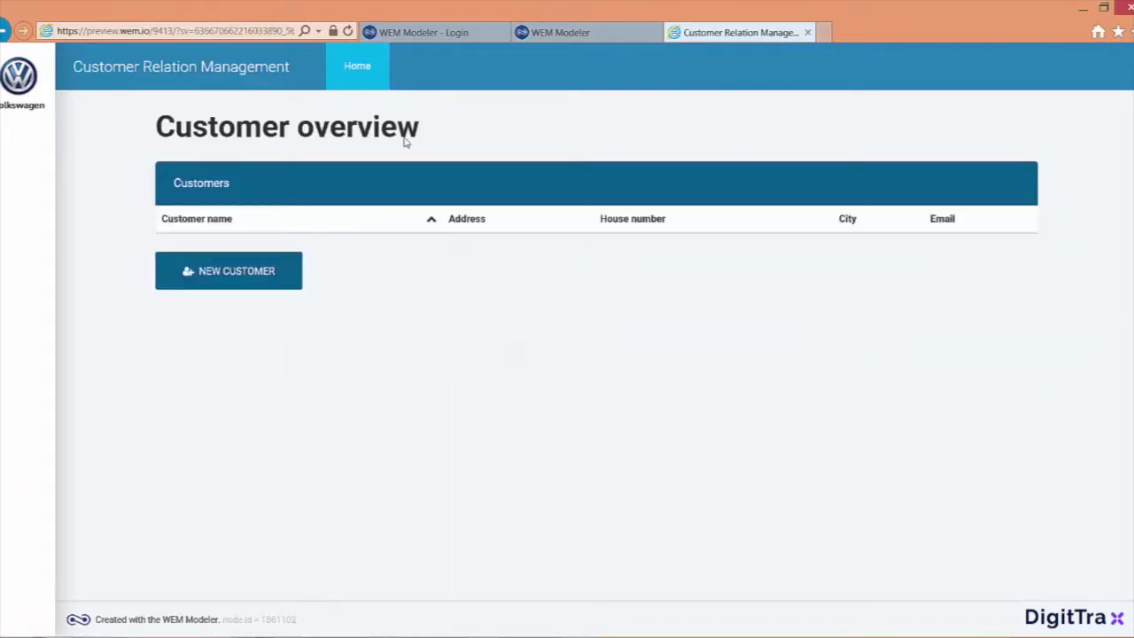
left_click(255, 291)
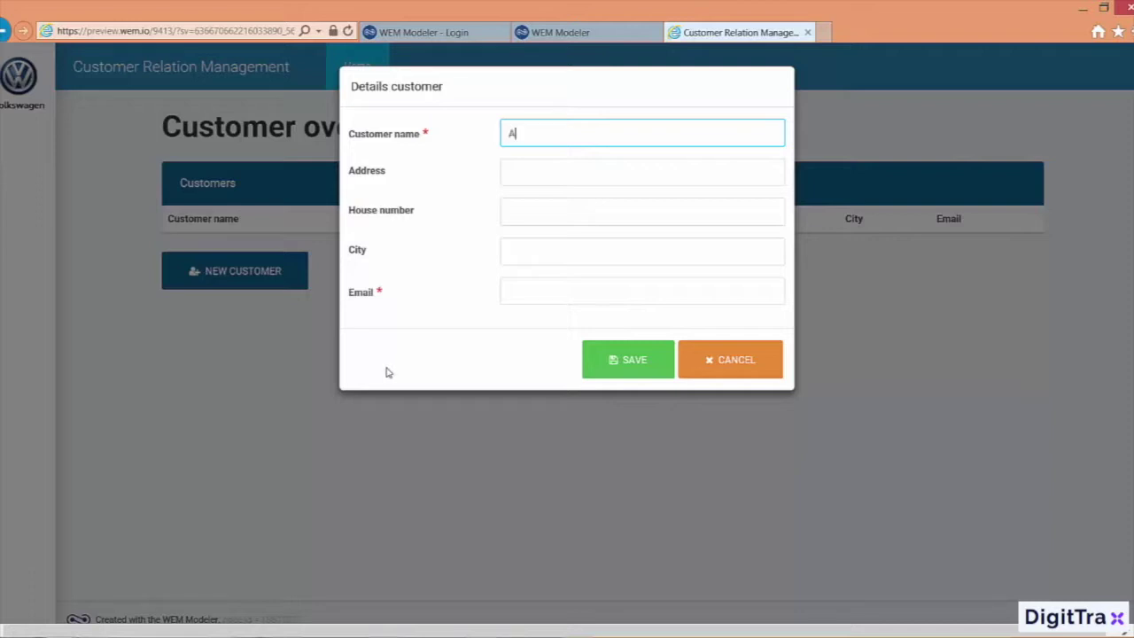
type("cpmpany")
key("Tab")
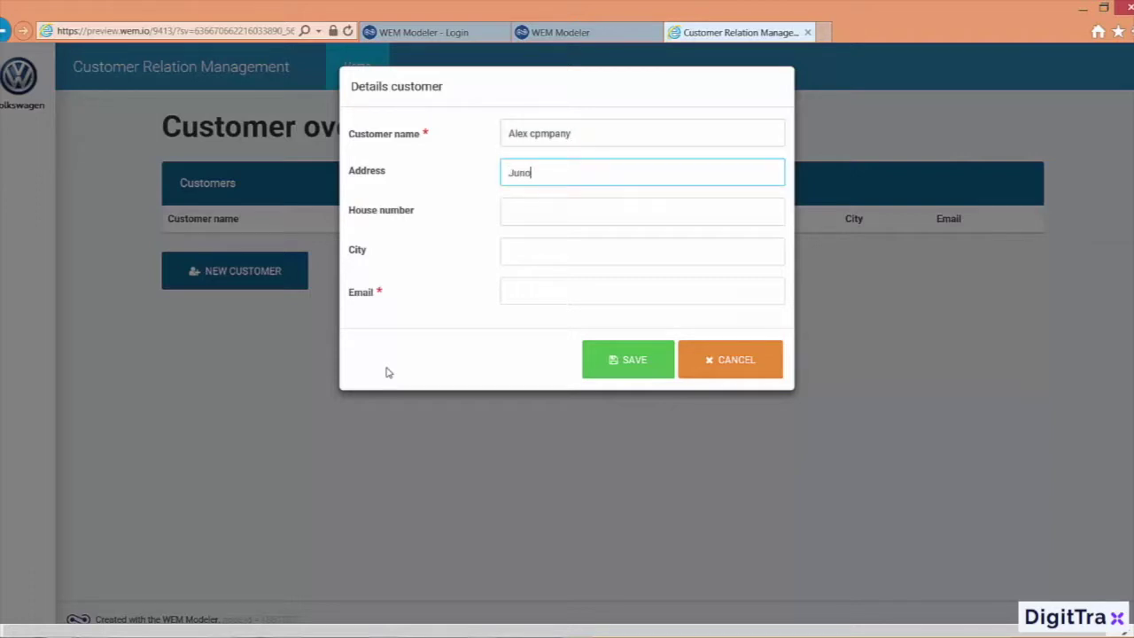
key("Tab")
type("66")
key("Tab")
type("Els")
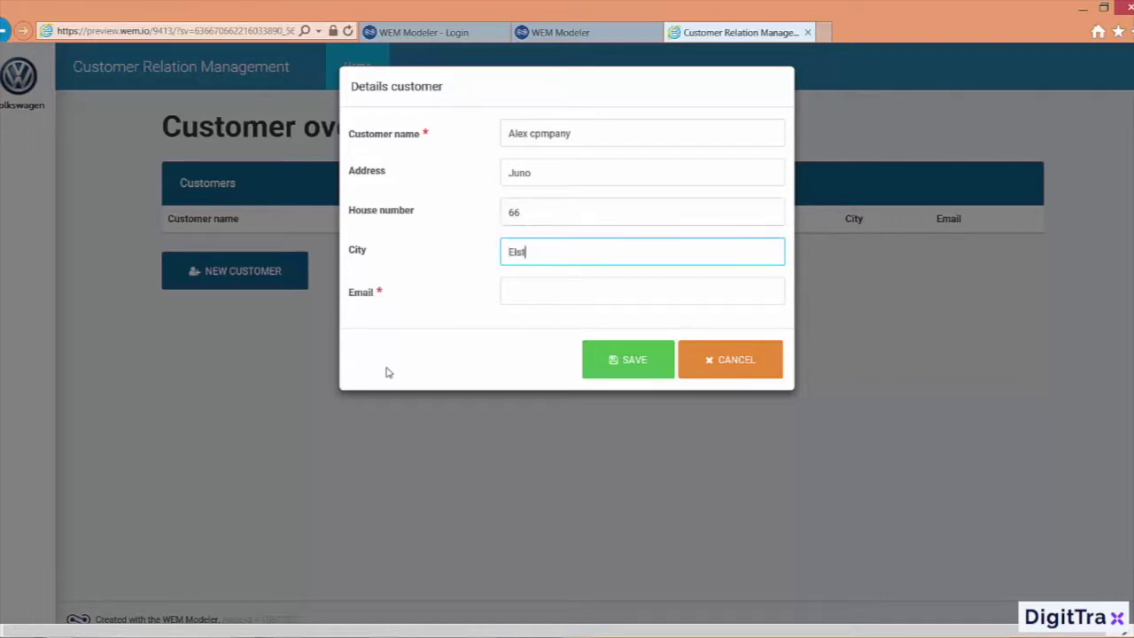
key("Tab")
type("a")
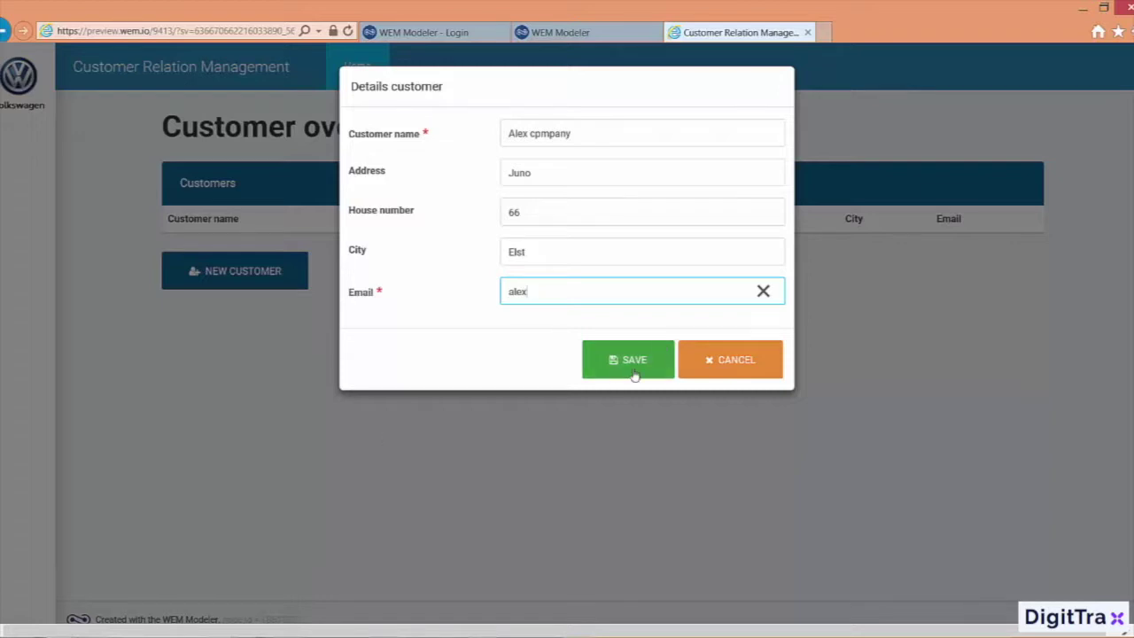
Trigger the required and invalid e-mail warnings by saving with an empty, then partial e-mail.
left_click(763, 292)
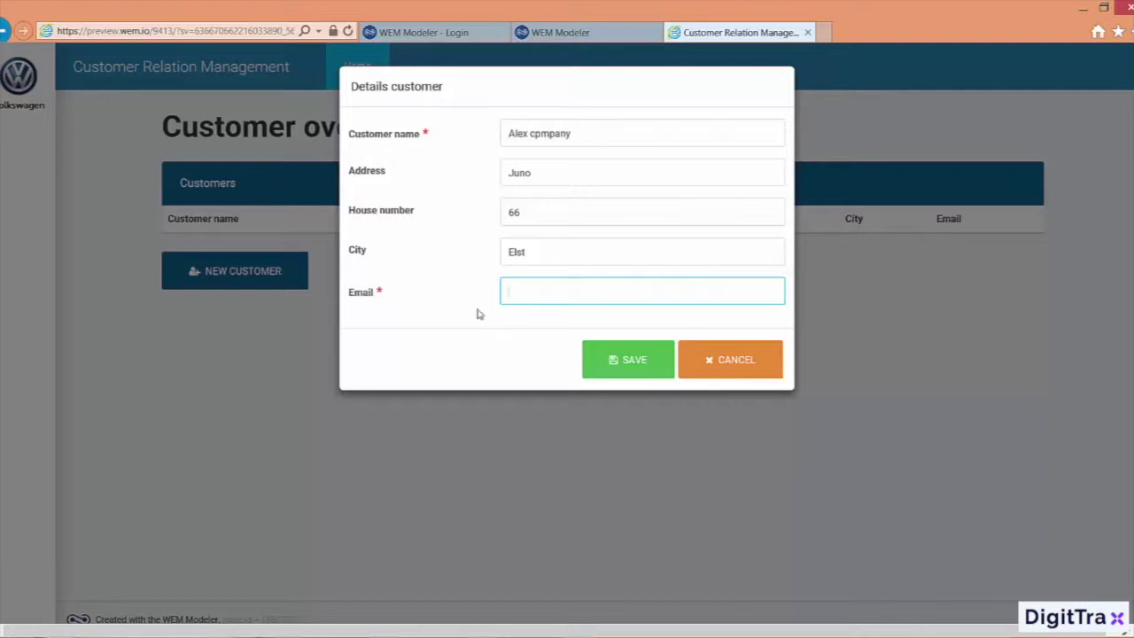
left_click(622, 362)
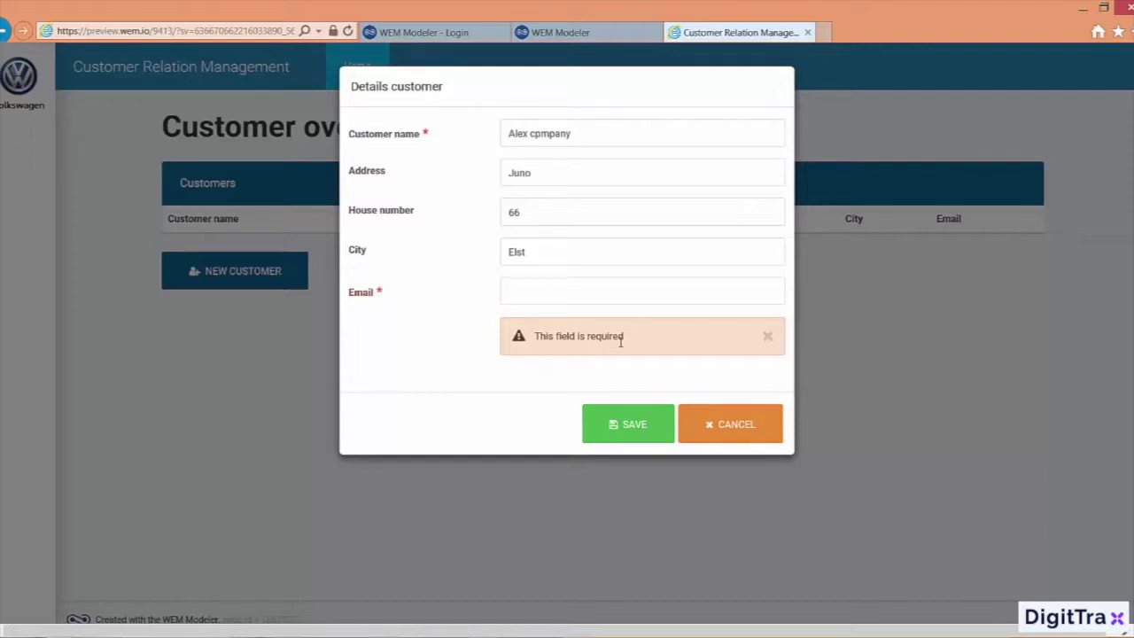
left_click(579, 293)
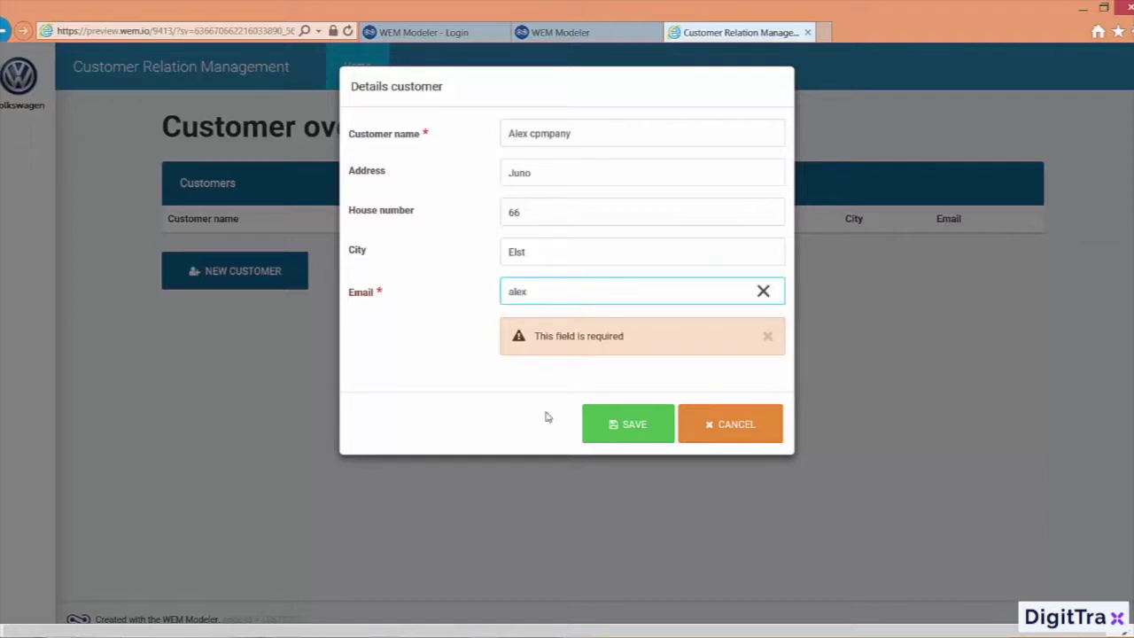
left_click(598, 424)
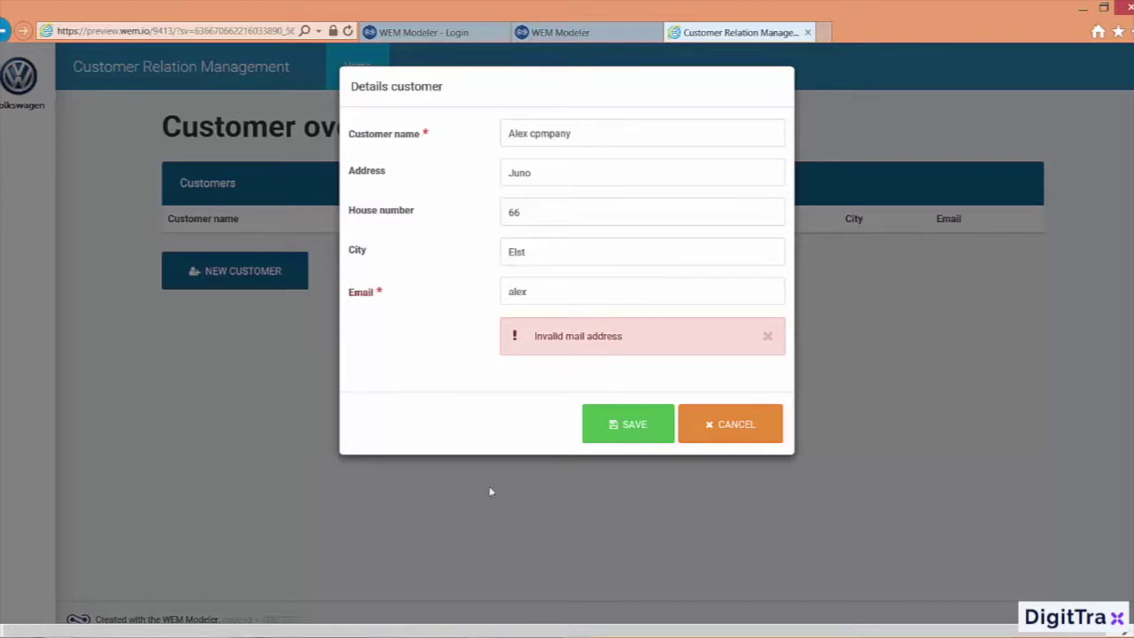
left_click(571, 298)
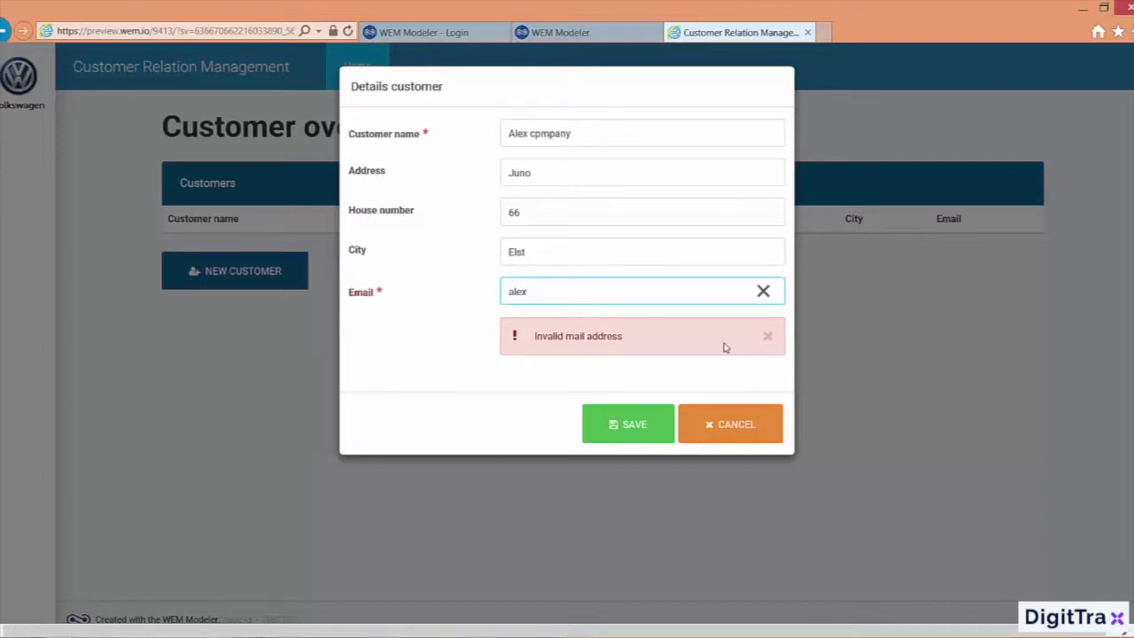
type("@wem.io")
left_click(643, 430)
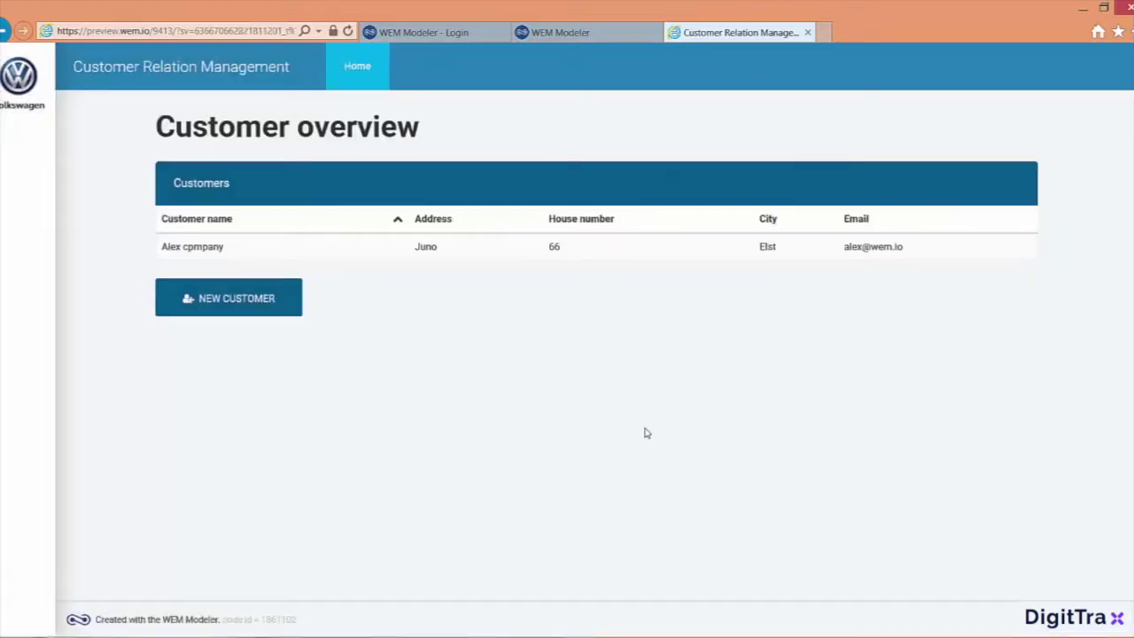
Add and save customer 'Demo' with a street, house number 12, city Arnhem and an e-mail.
left_click(268, 306)
type("Demo")
key("Tab")
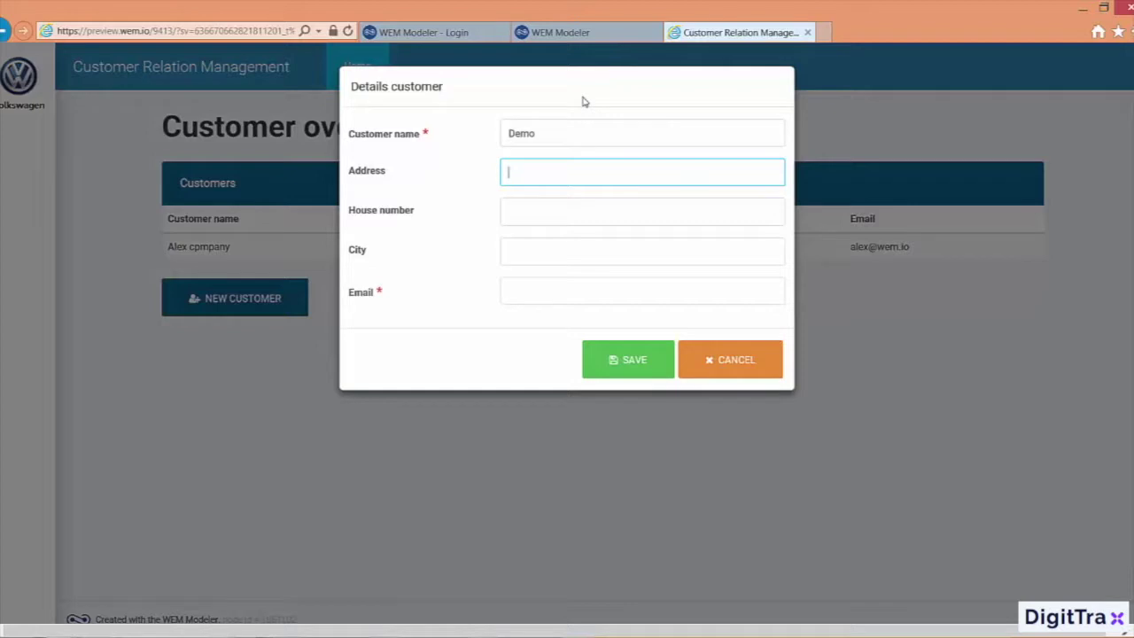
type("Main street")
key("Tab")
type("12")
key("Tab")
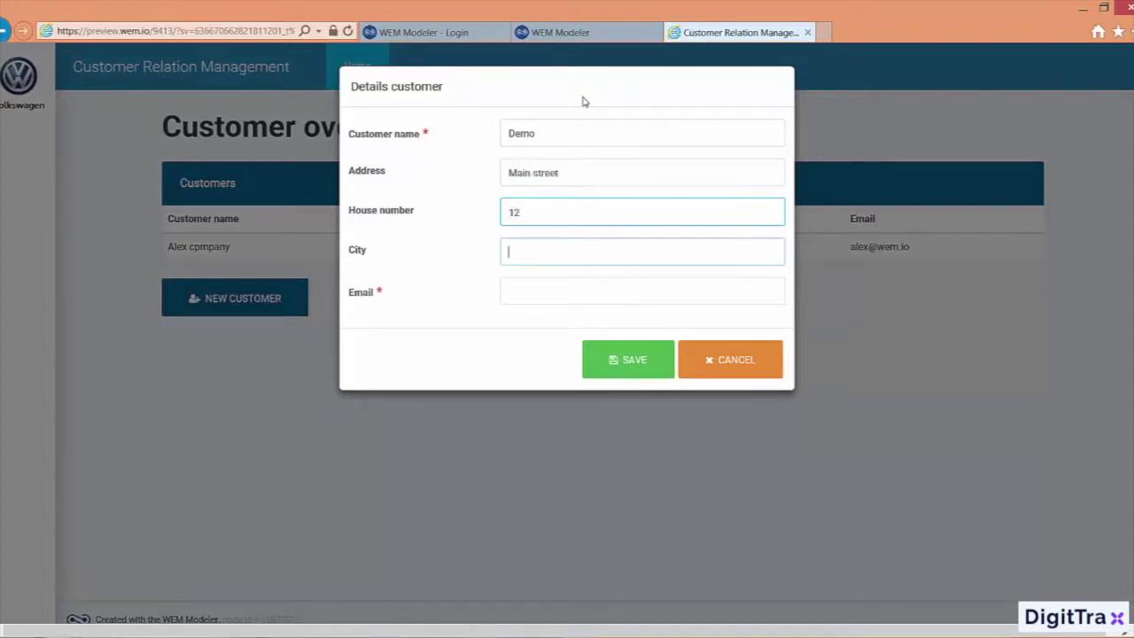
type("Arnhem")
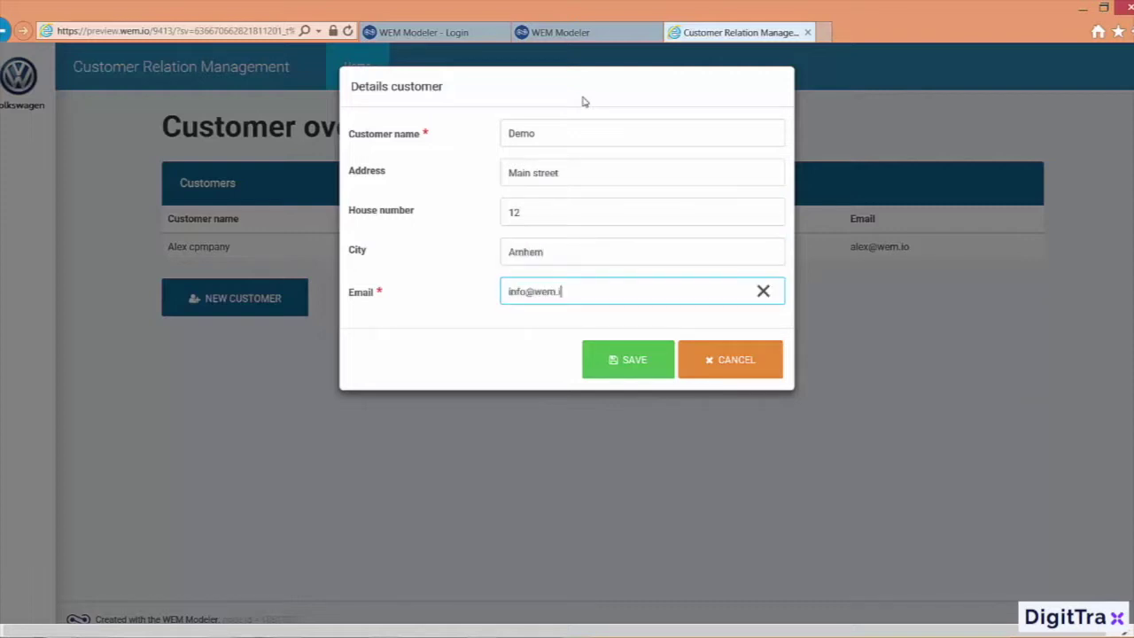
left_click(622, 365)
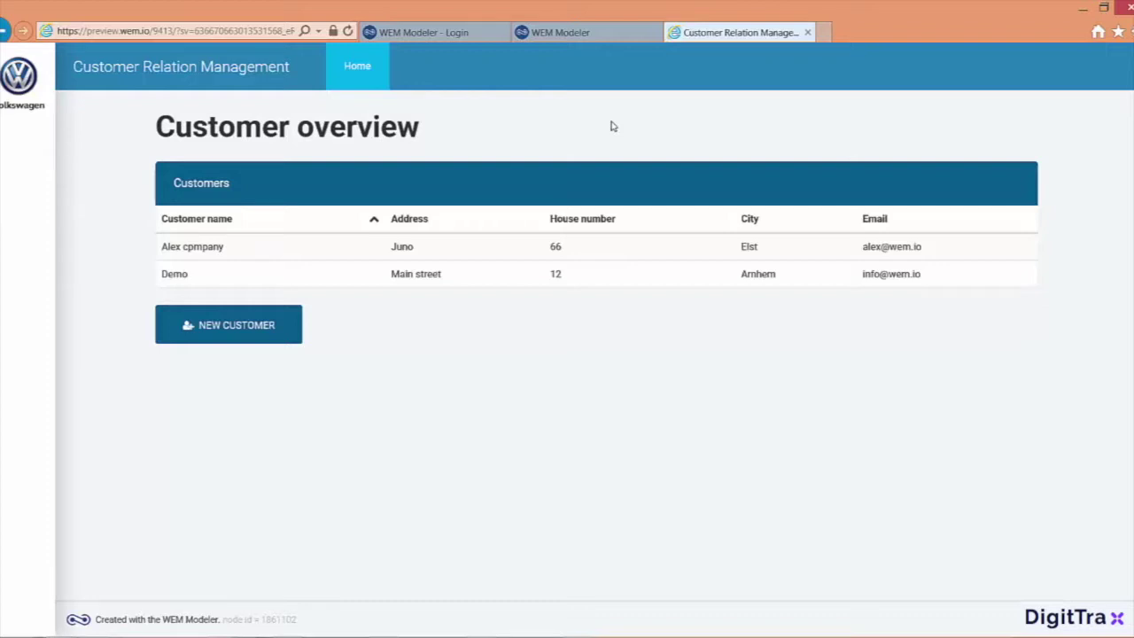
left_click(587, 32)
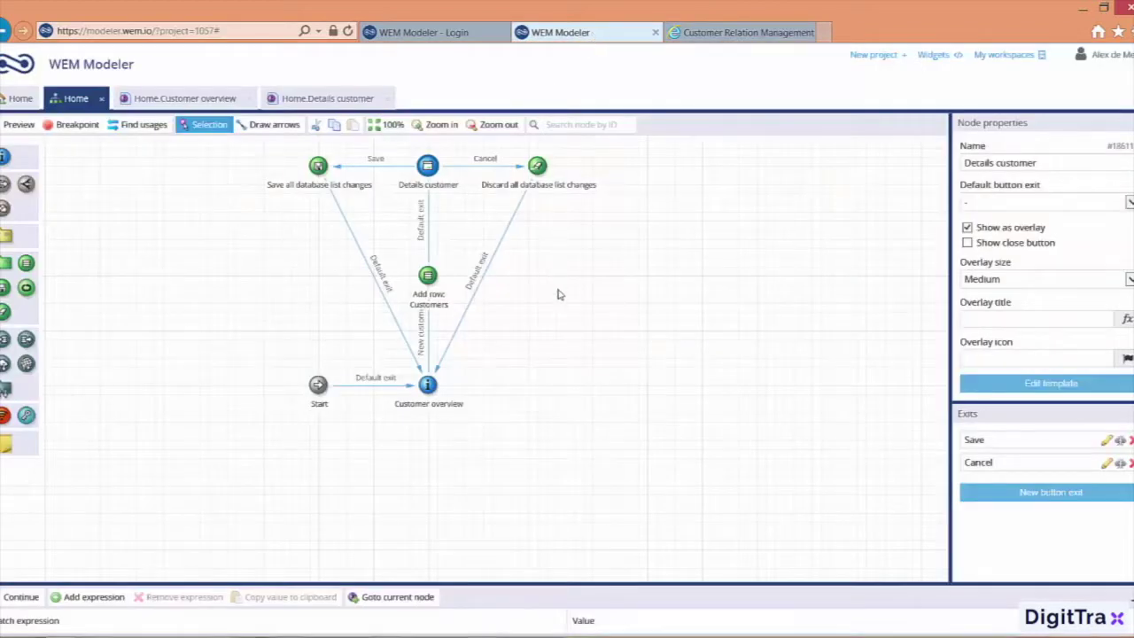
Draw a new Edit button exit from Customer overview to Details customer.
left_click(435, 269)
left_click_drag(438, 268, 459, 255)
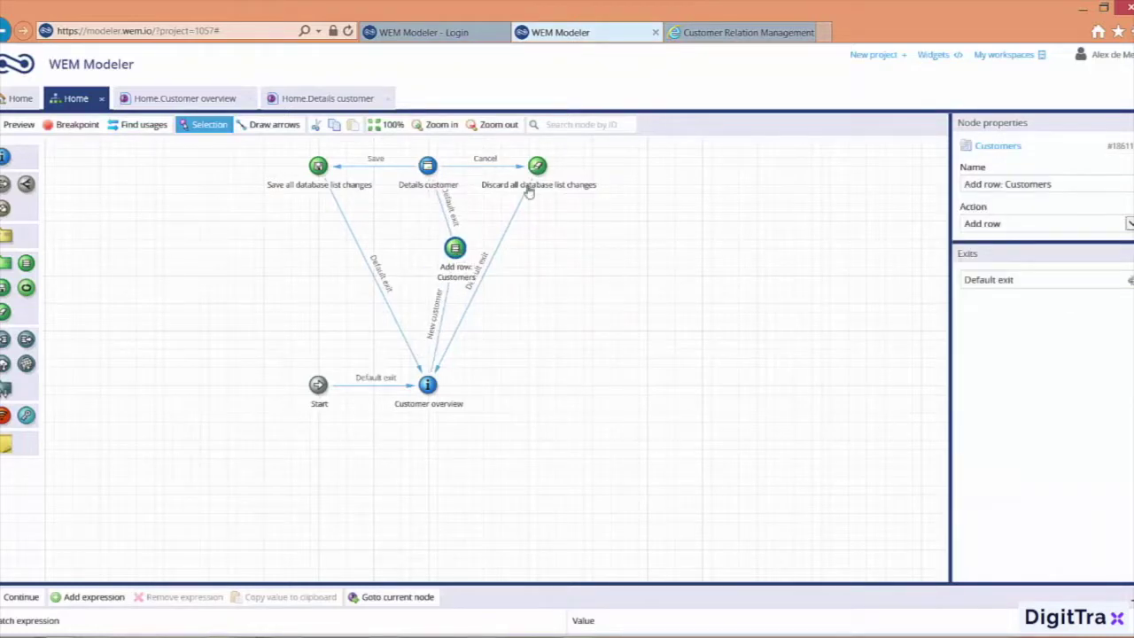
left_click(428, 384)
left_click_drag(428, 383, 429, 190)
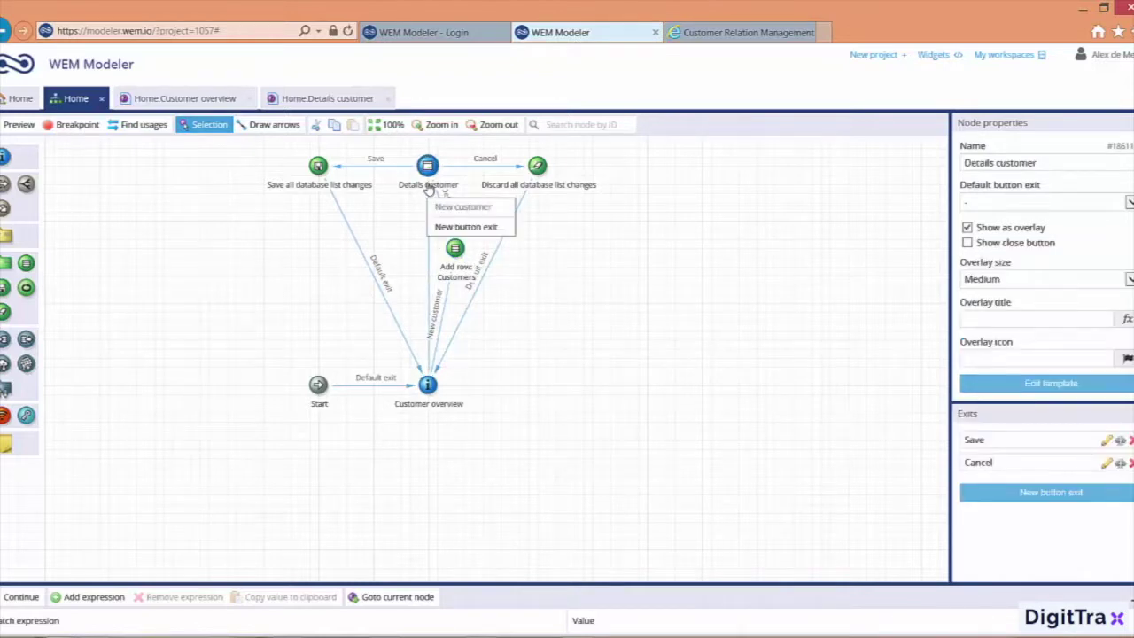
left_click(488, 229)
type("Edit")
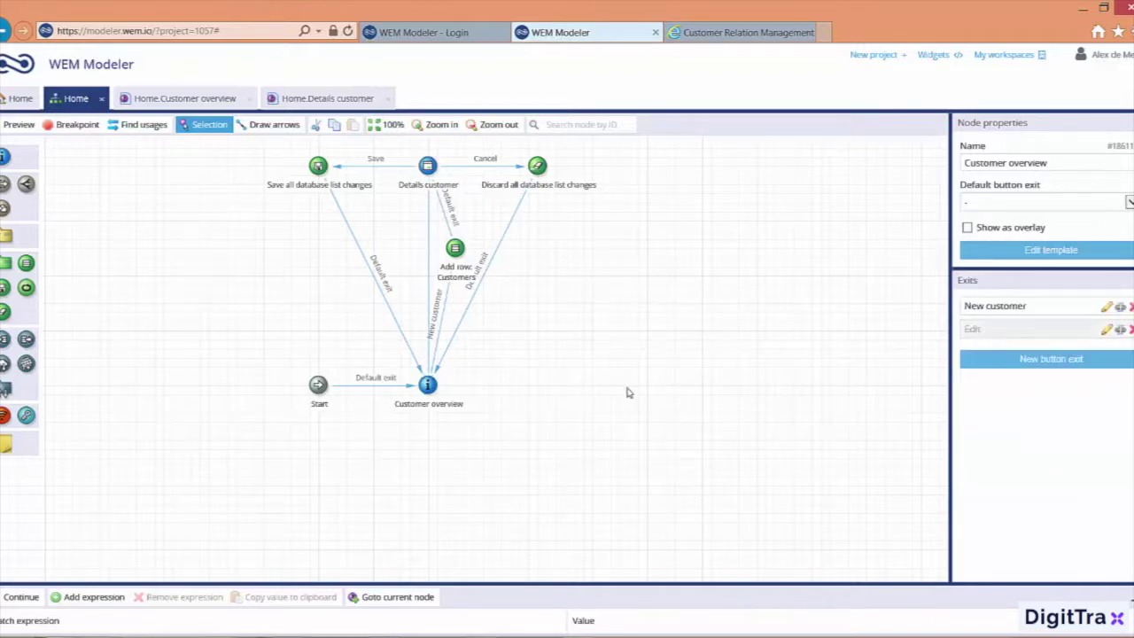
left_click(671, 393)
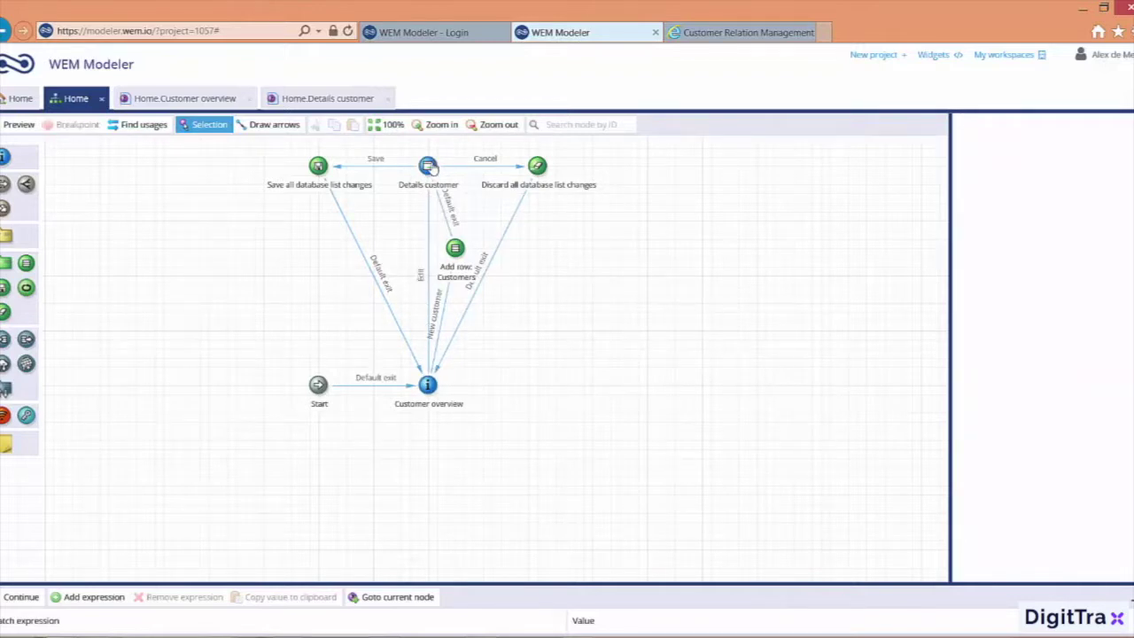
double_click(428, 387)
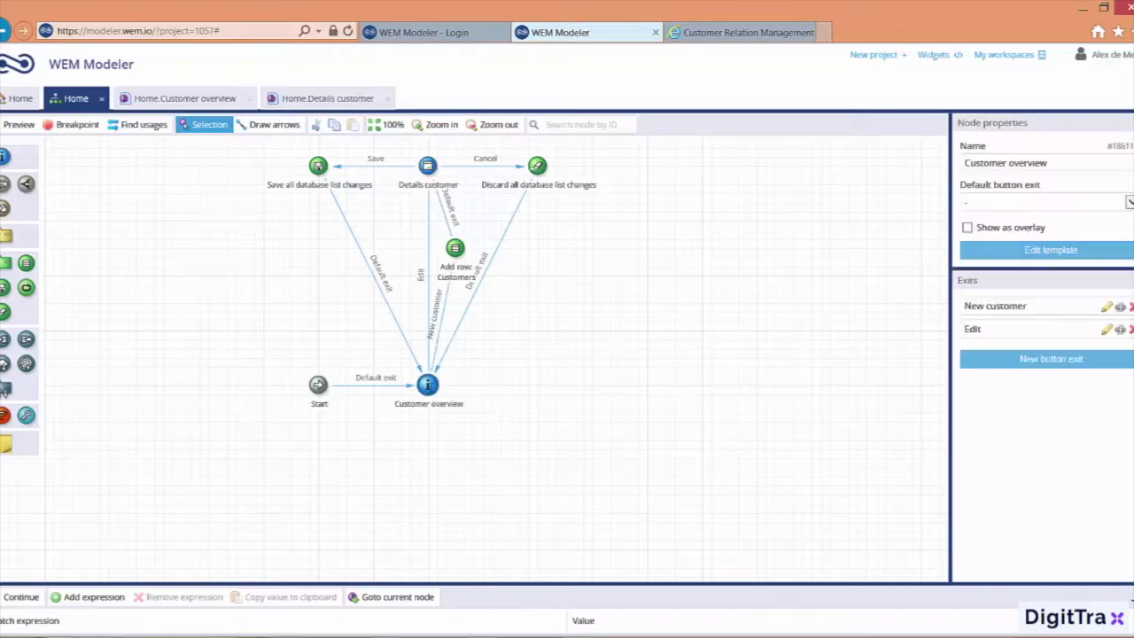
Set the Customers grid's On row click to follow the Edit exit and save the template.
left_click(472, 265)
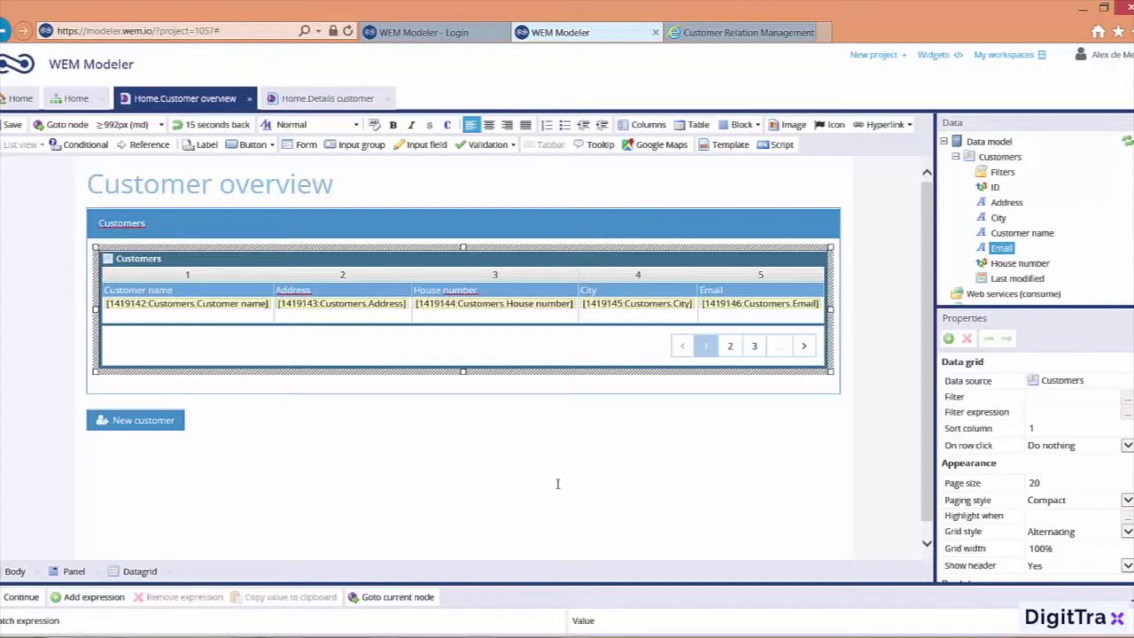
left_click(1078, 450)
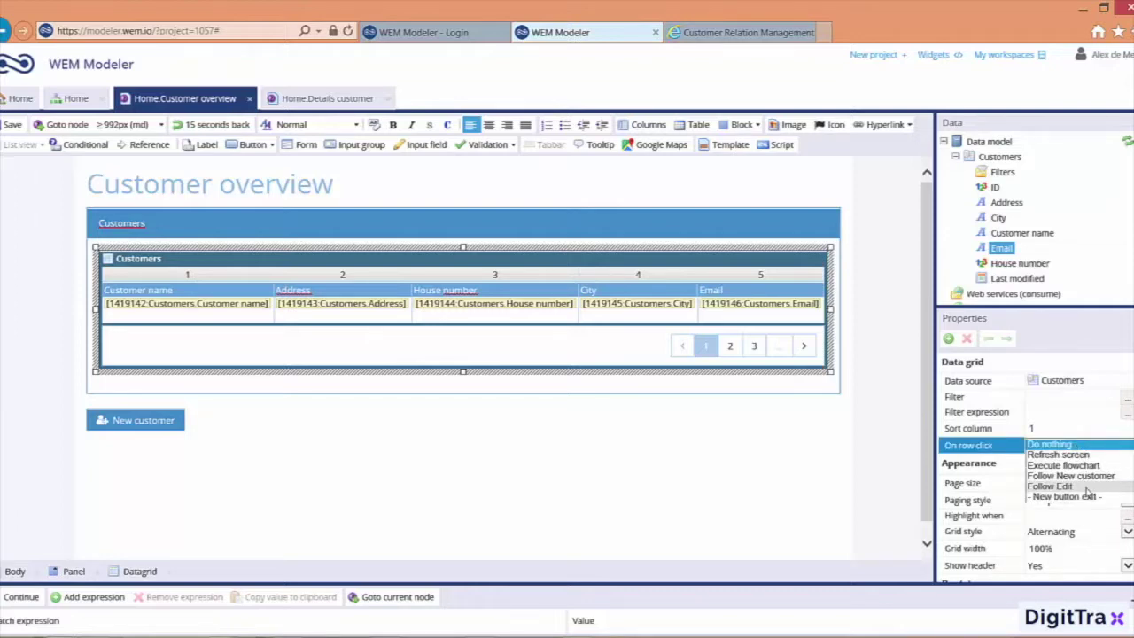
left_click(1085, 488)
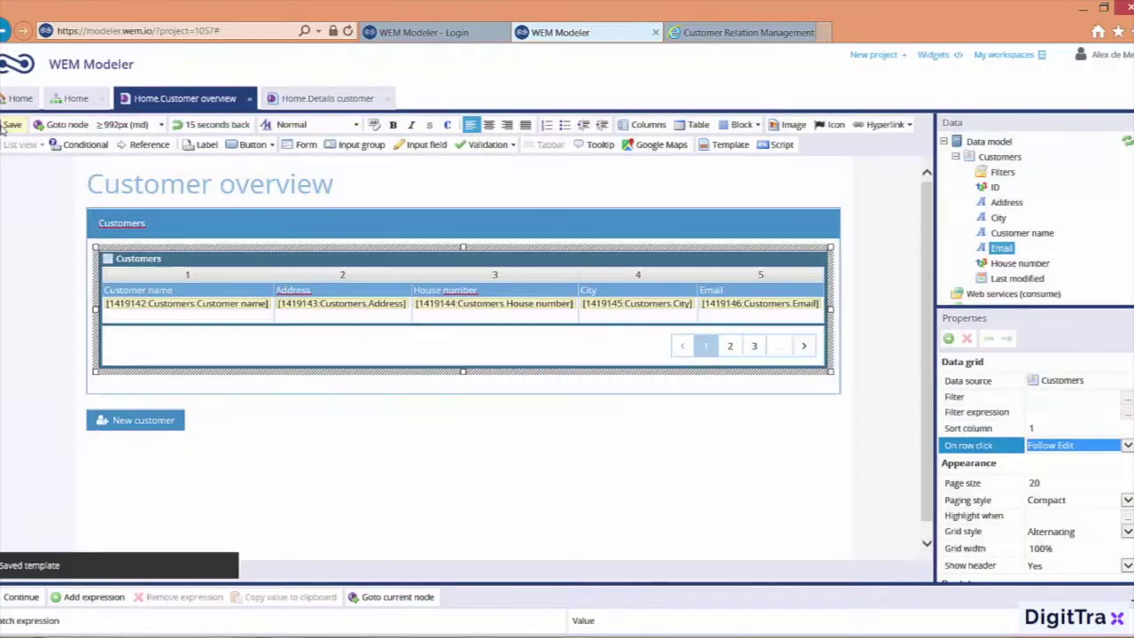
left_click(739, 32)
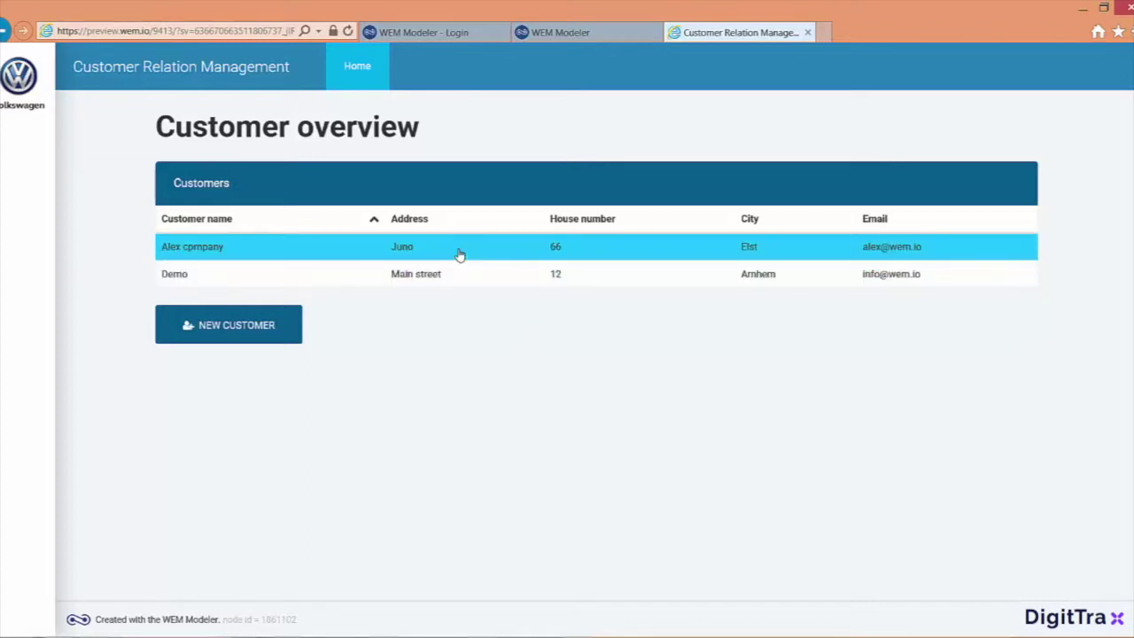
Open the first customer from the grid, fix the typo in its name, and save.
left_click(460, 252)
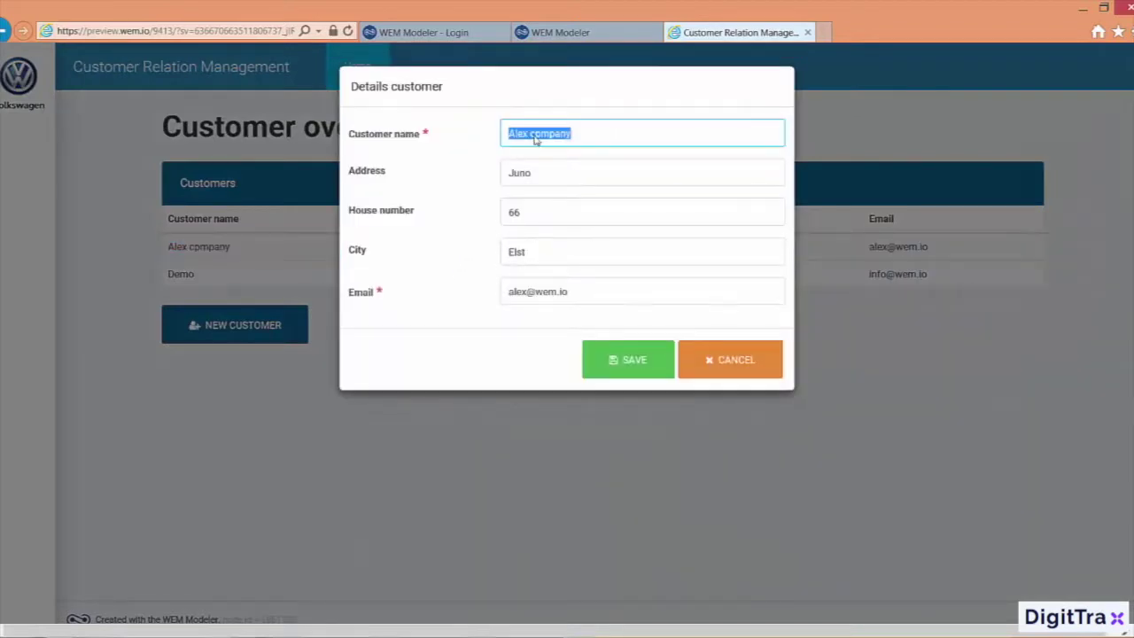
left_click(540, 134)
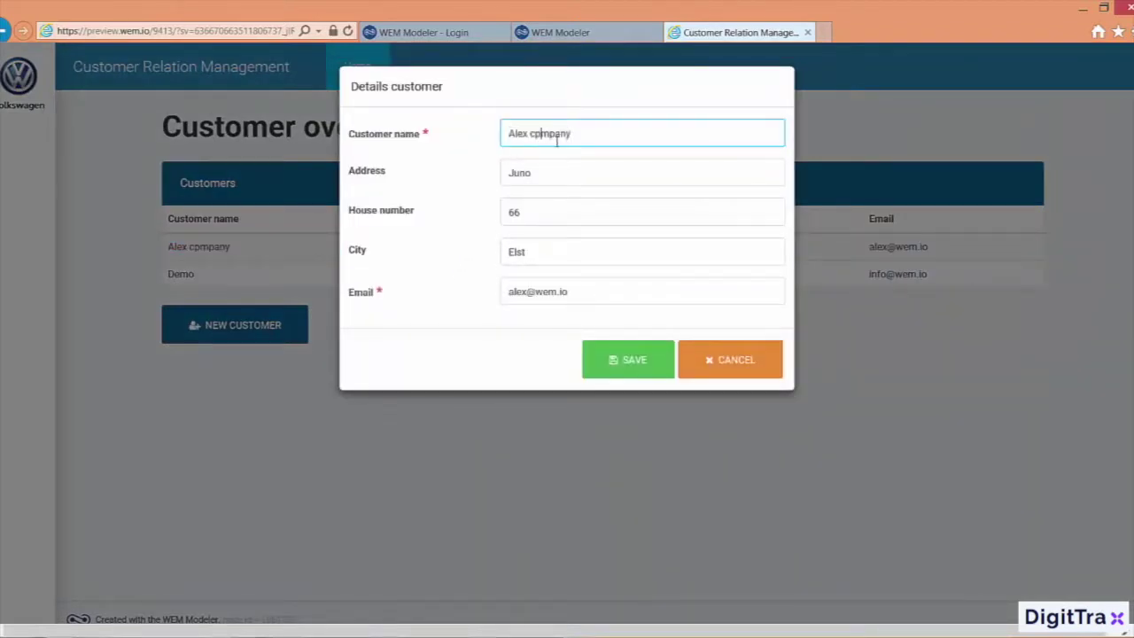
key("BackSpace")
type("o")
left_click(634, 371)
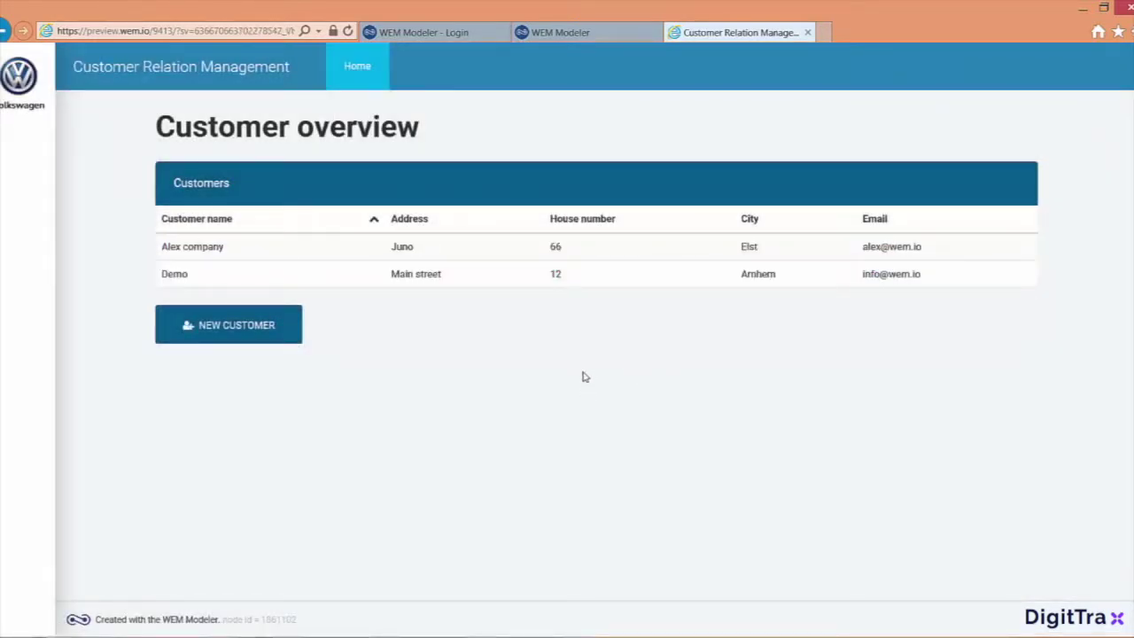
Open the Demo customer's prefilled details, save them, and go back to the modeler.
left_click(513, 269)
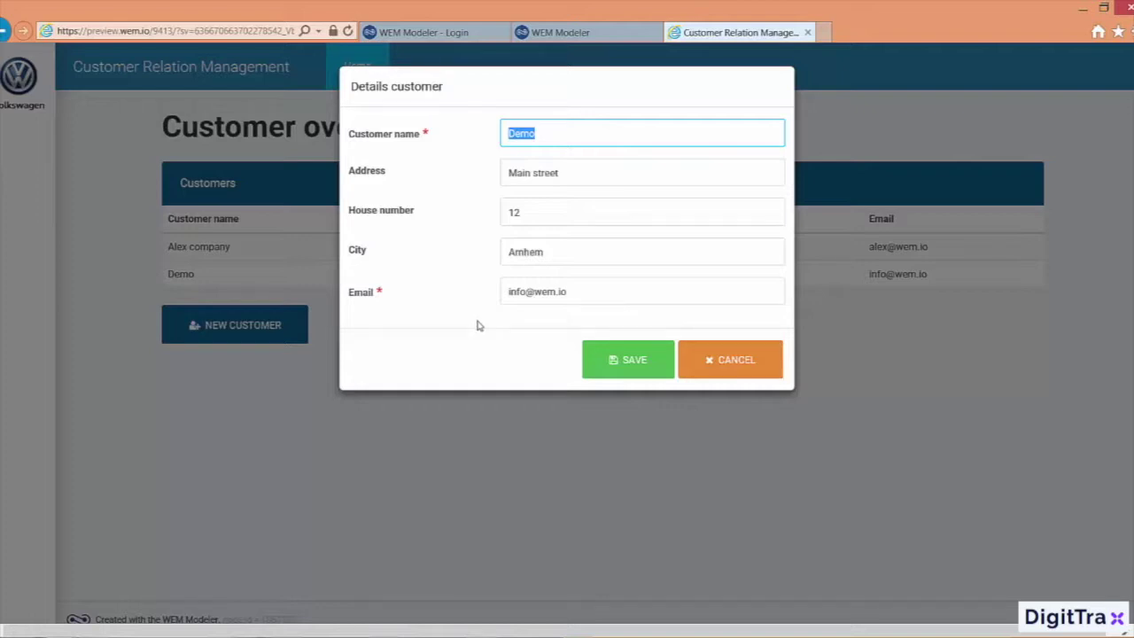
left_click(634, 359)
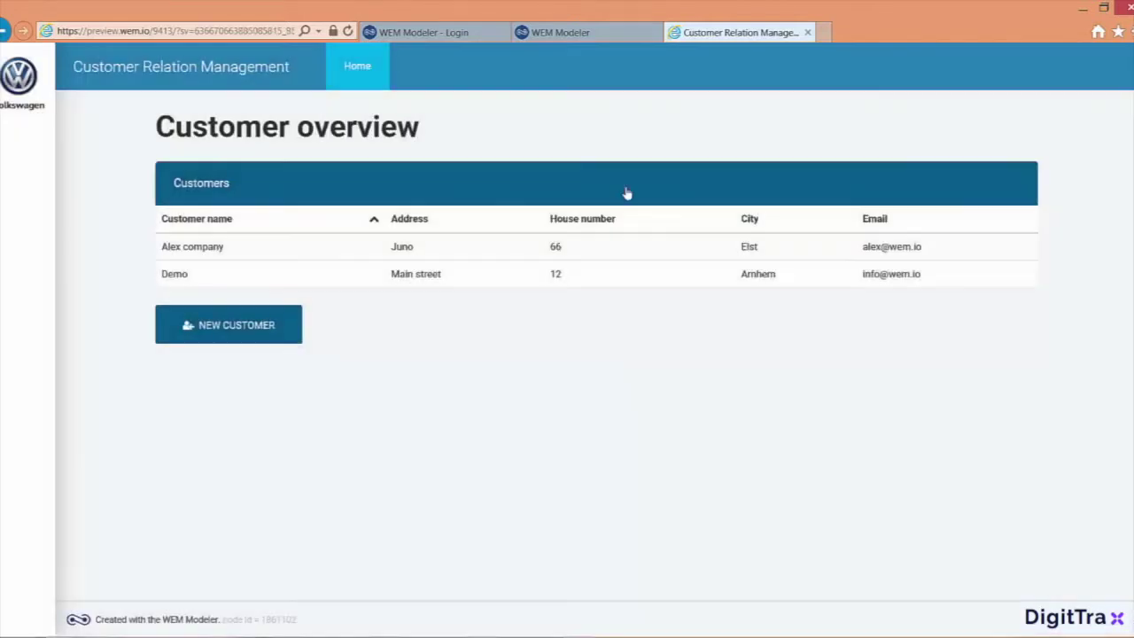
left_click(585, 34)
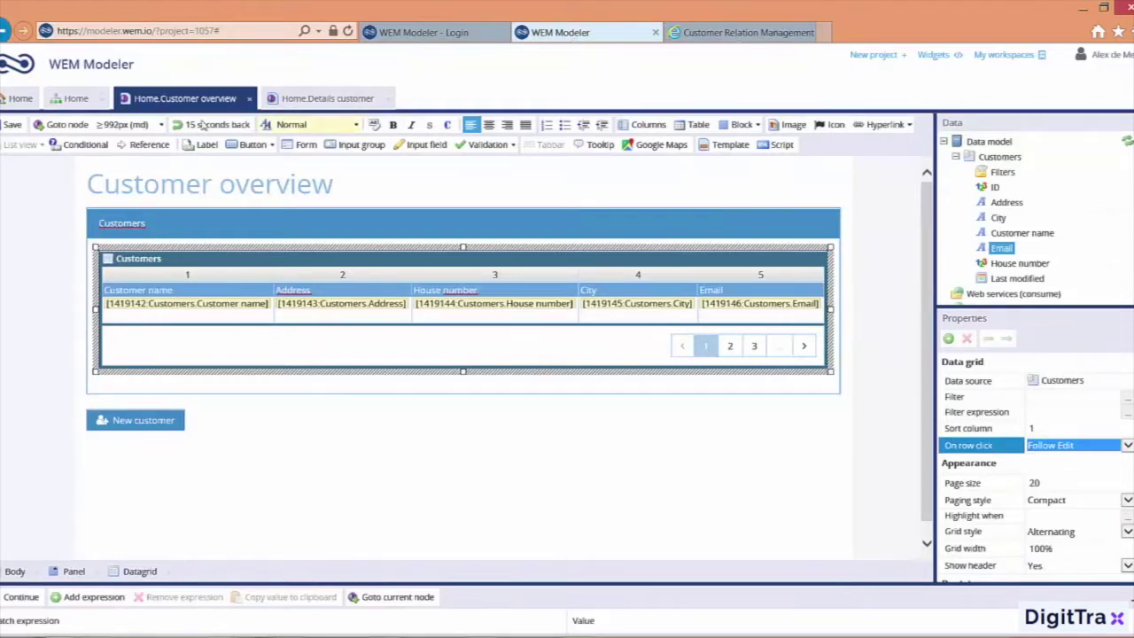
Add a list node on Customers to the Home flow with action Delete current row.
left_click(58, 100)
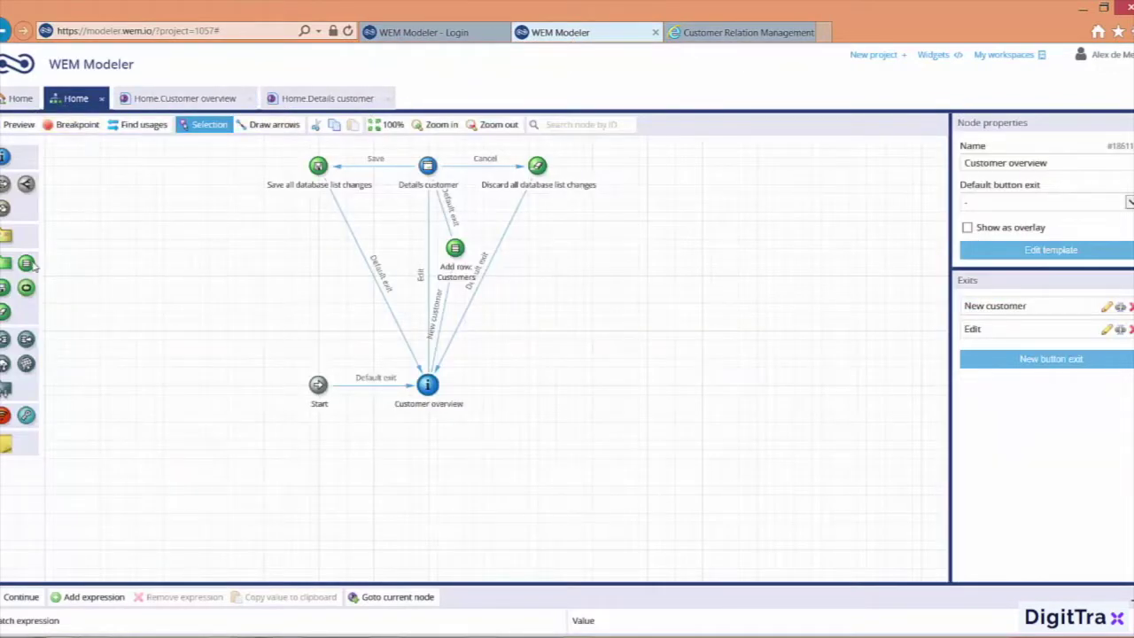
left_click_drag(120, 269, 322, 280)
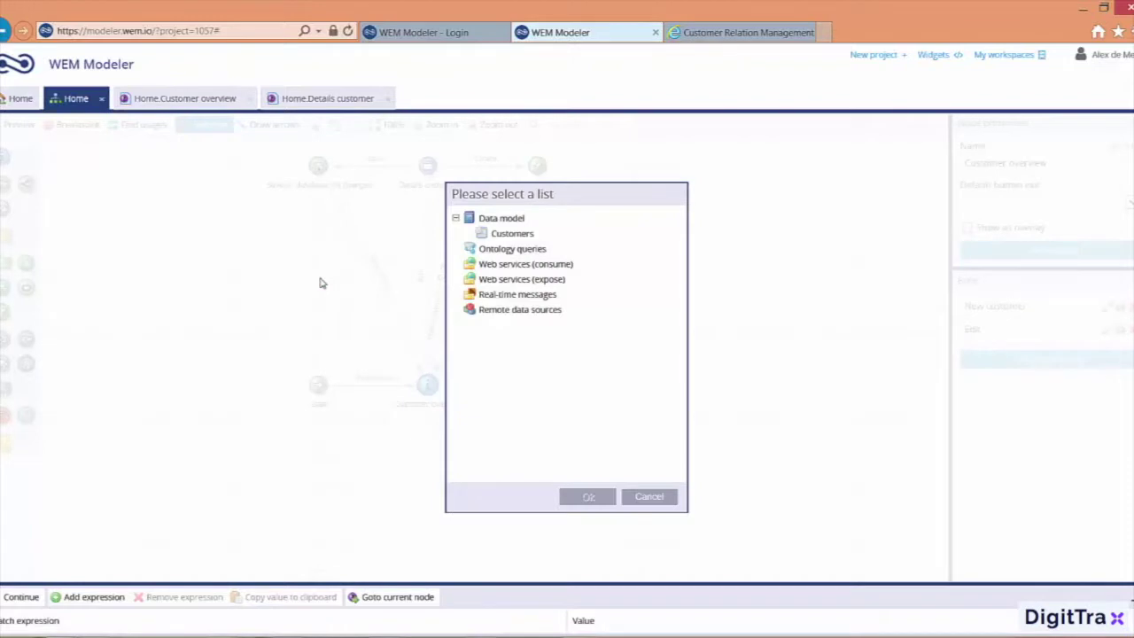
left_click(512, 234)
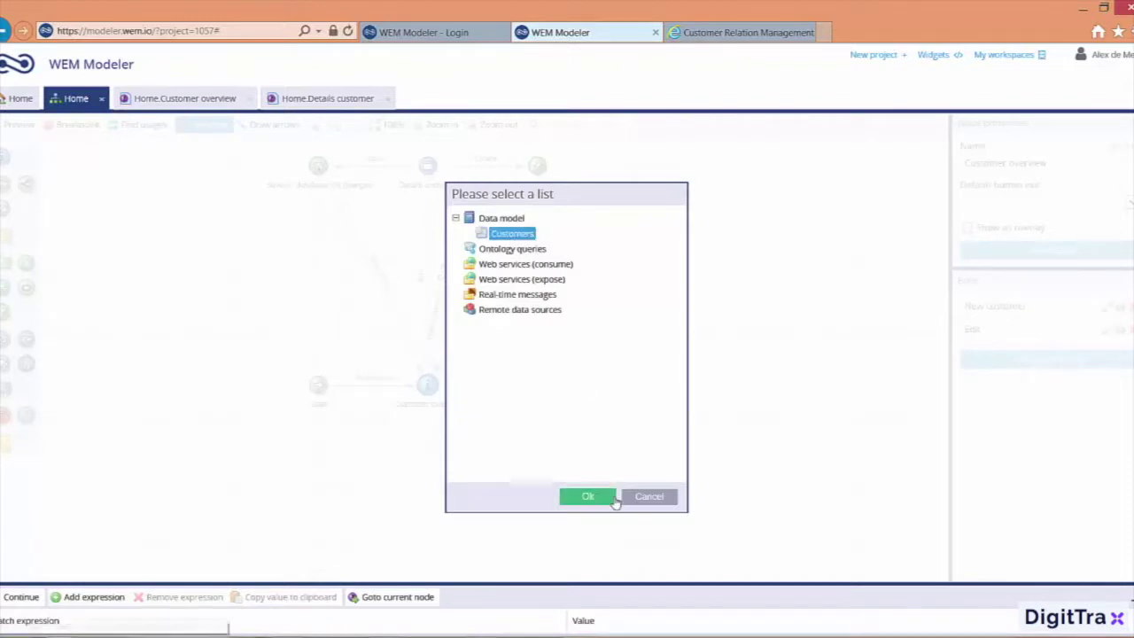
left_click(591, 498)
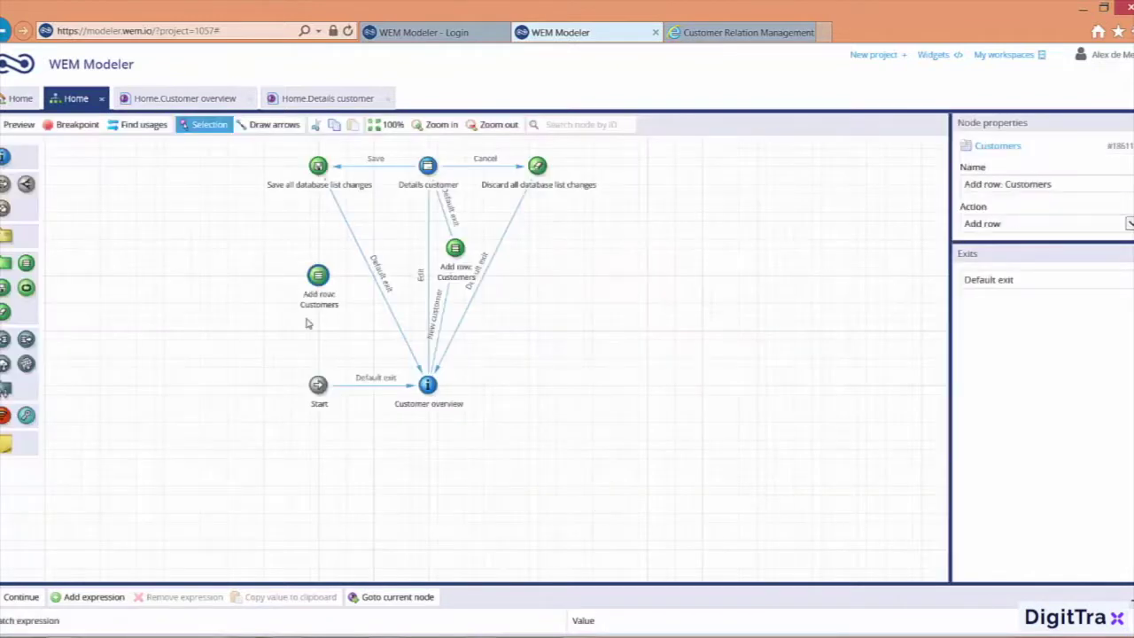
left_click(986, 224)
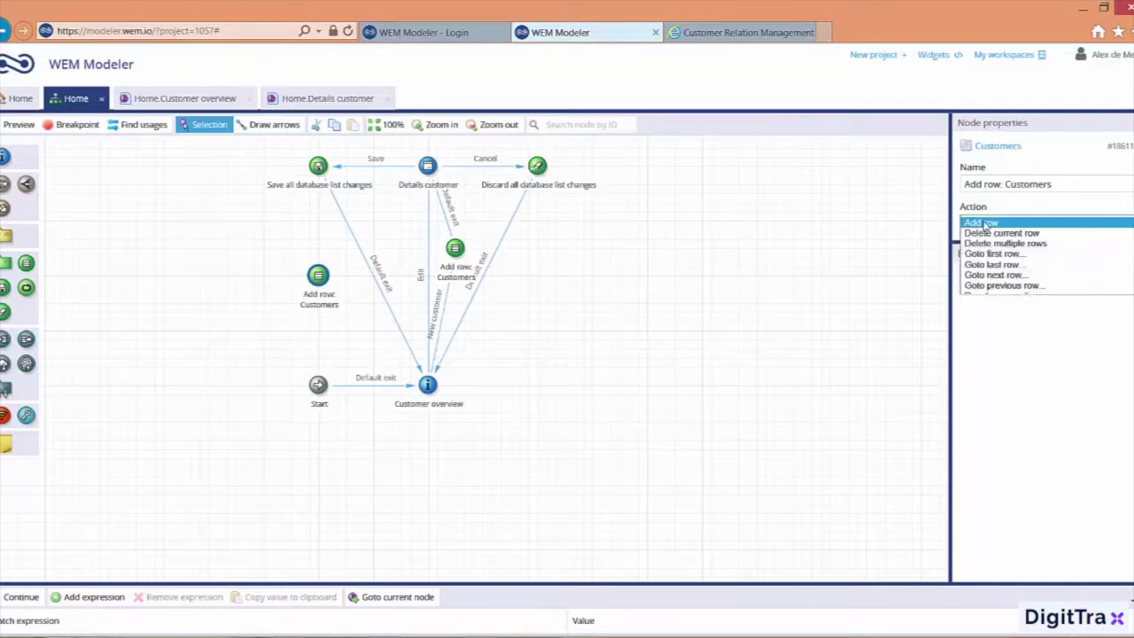
left_click(996, 233)
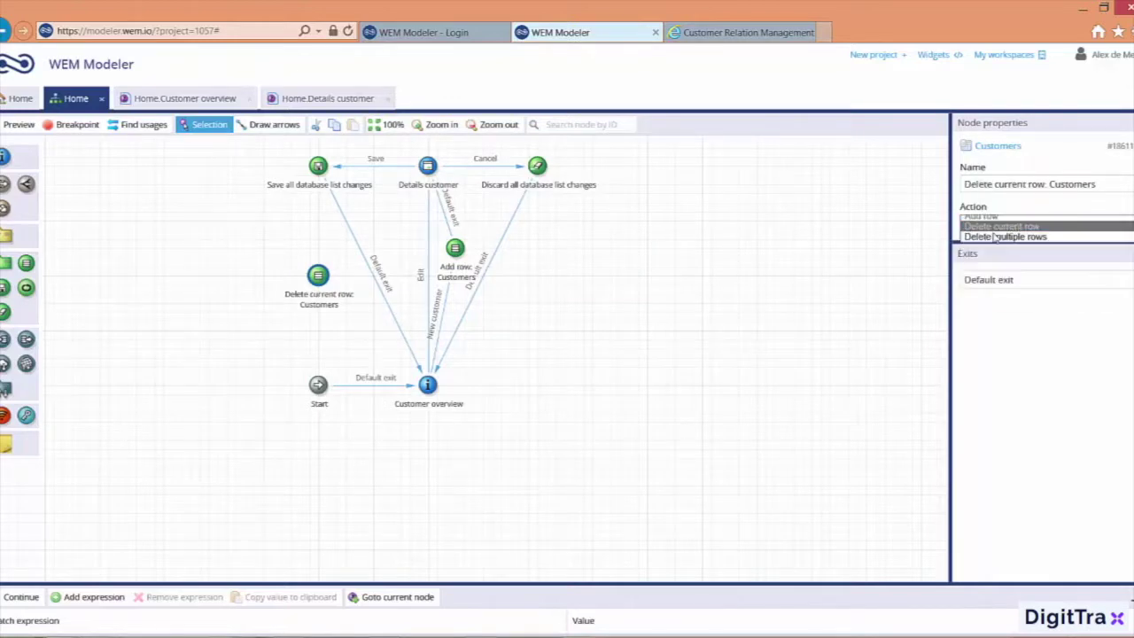
Link Customer overview to it via a new Delete exit and continue to Save all changes.
left_click(426, 386)
left_click_drag(426, 386, 316, 306)
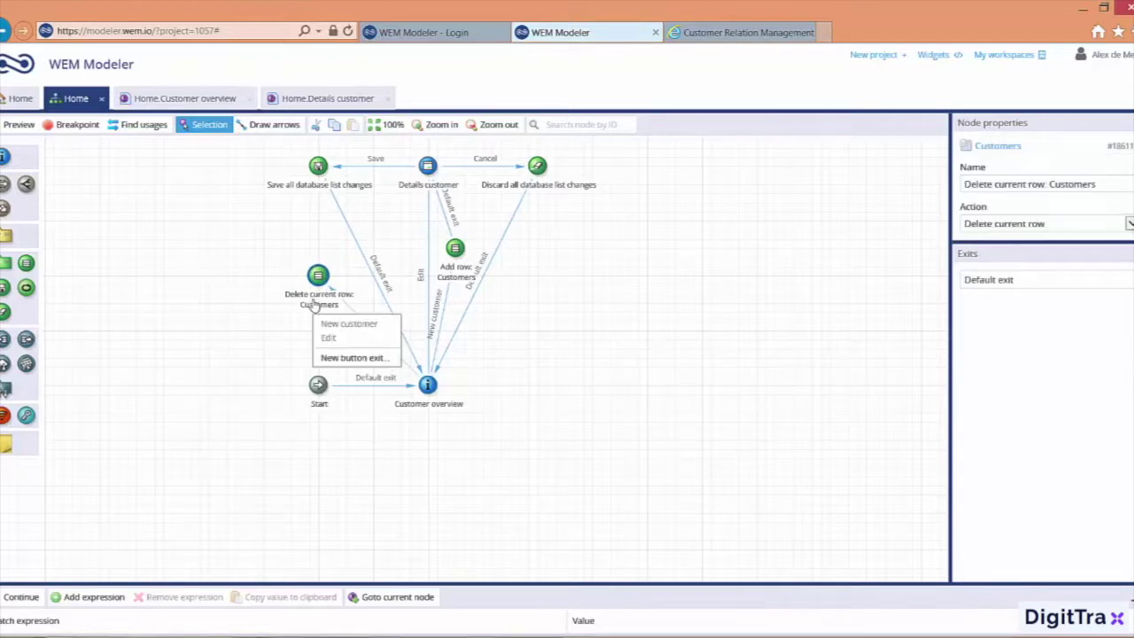
left_click(351, 358)
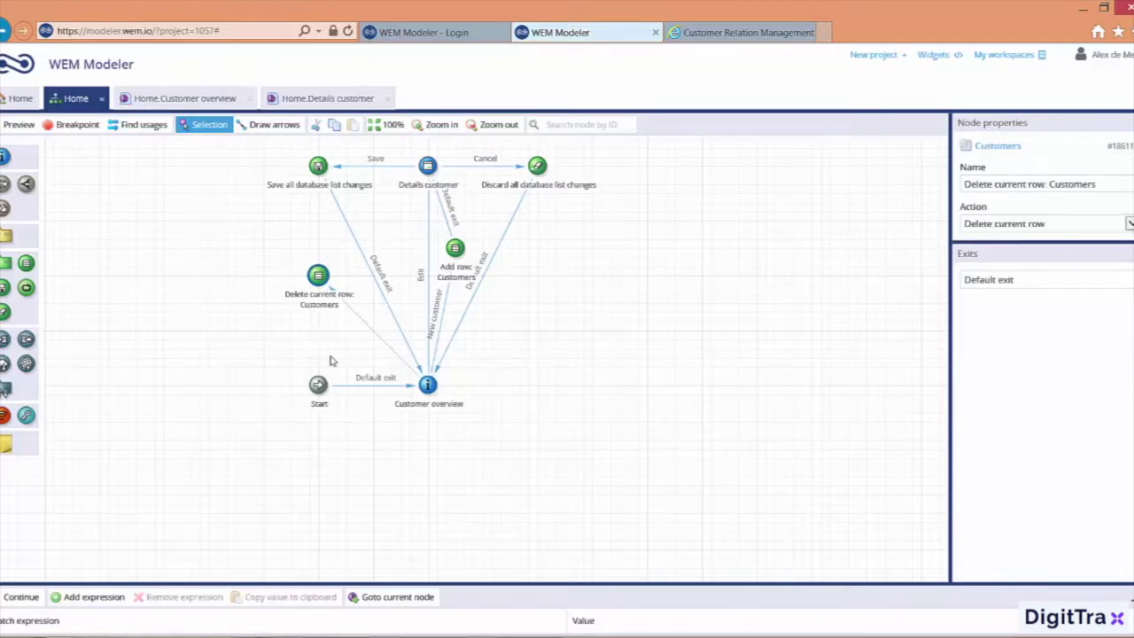
type("Delete")
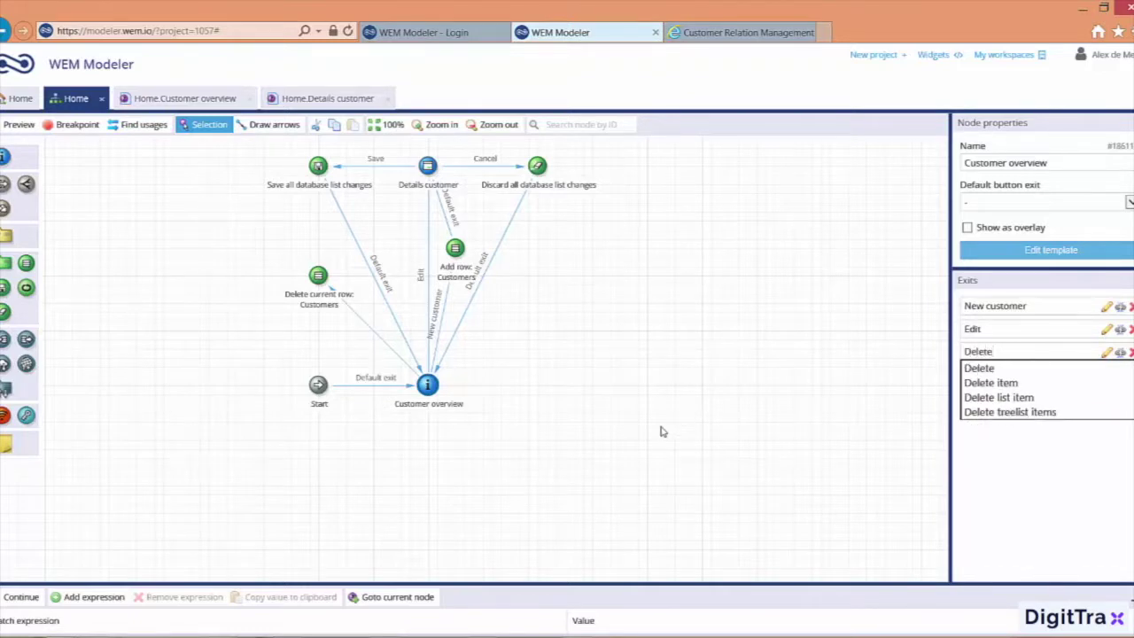
left_click(651, 430)
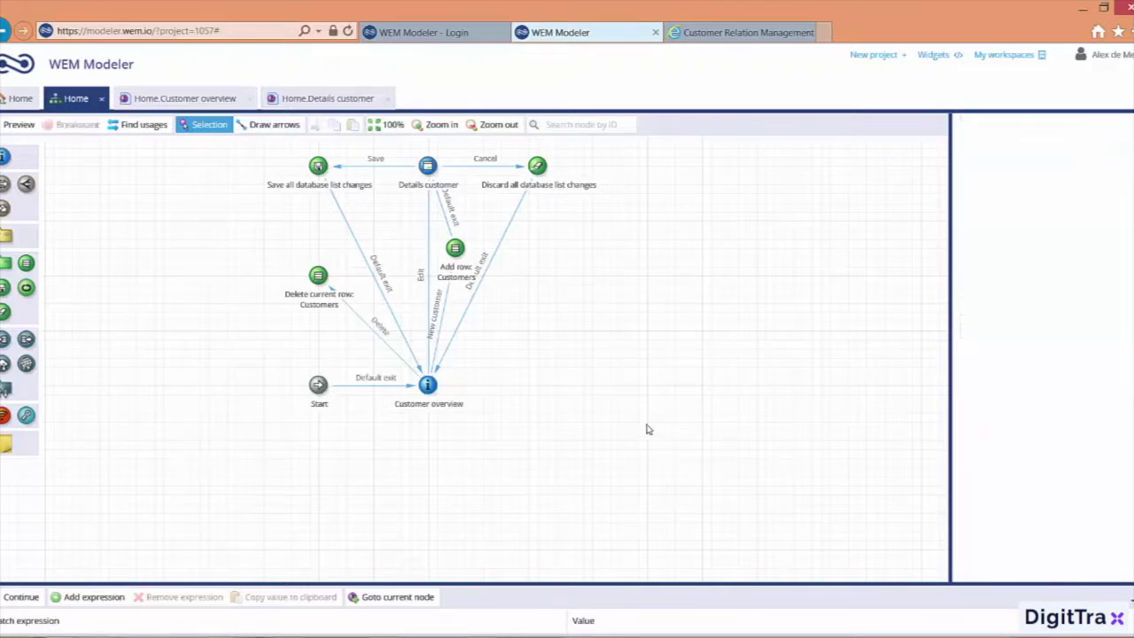
left_click_drag(319, 276, 318, 169)
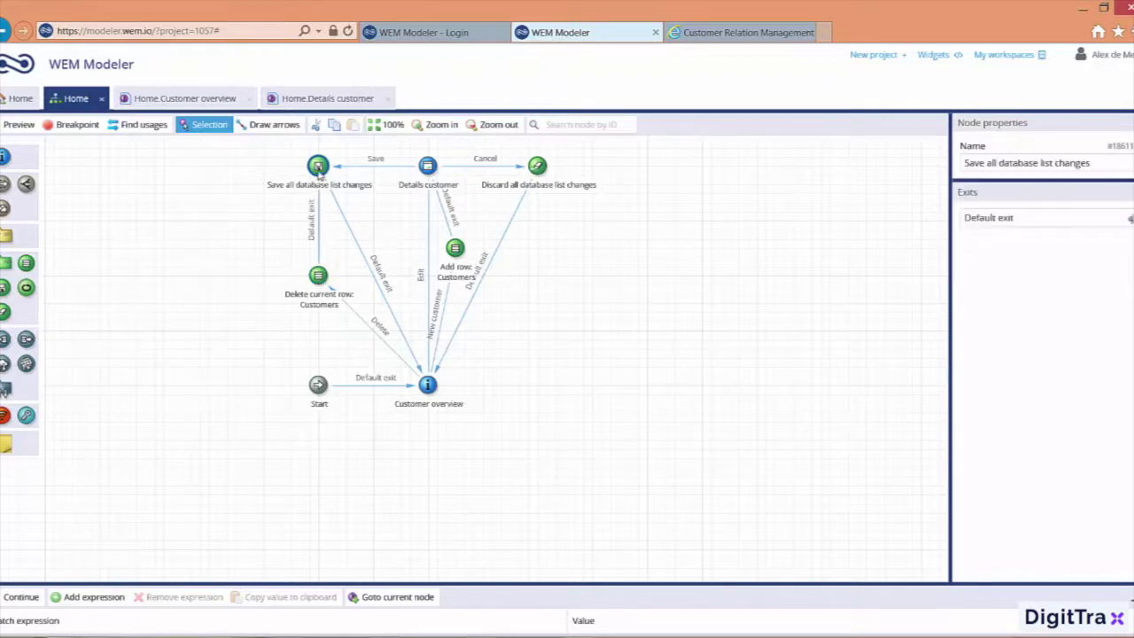
Add a sixth column to the Customers grid holding a Delete button.
double_click(429, 387)
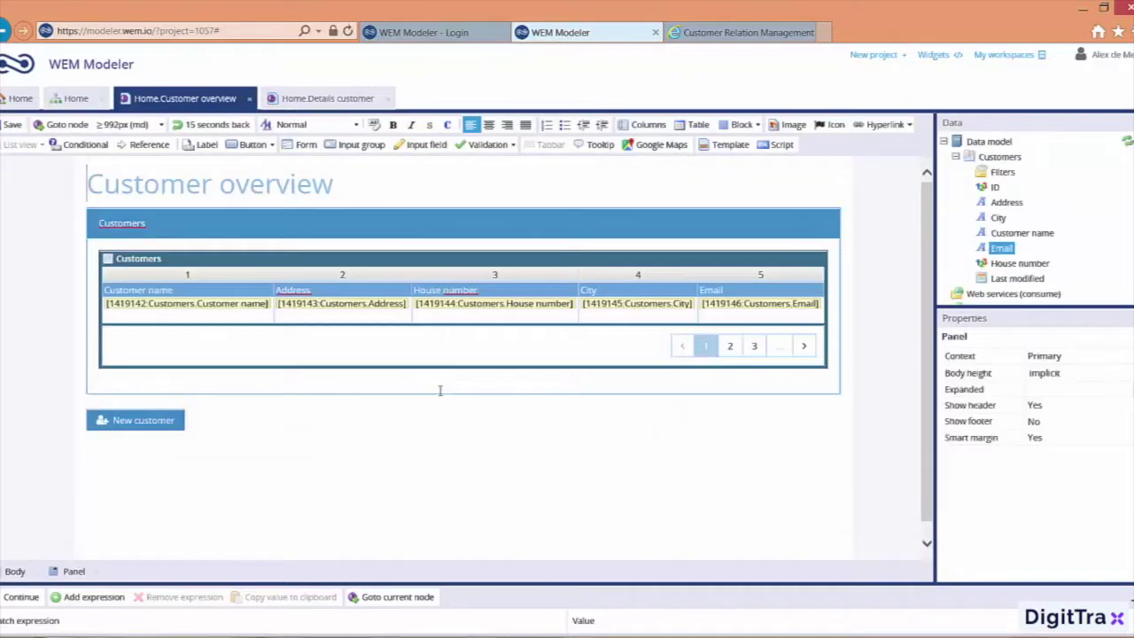
left_click(609, 273)
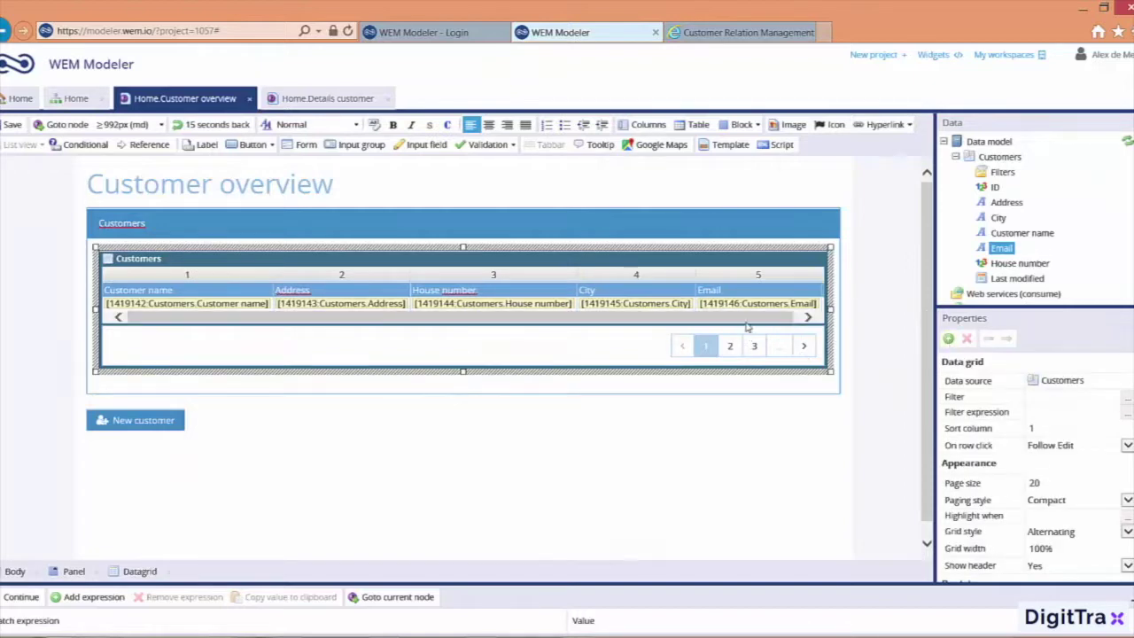
left_click_drag(745, 321, 781, 323)
left_click(819, 309)
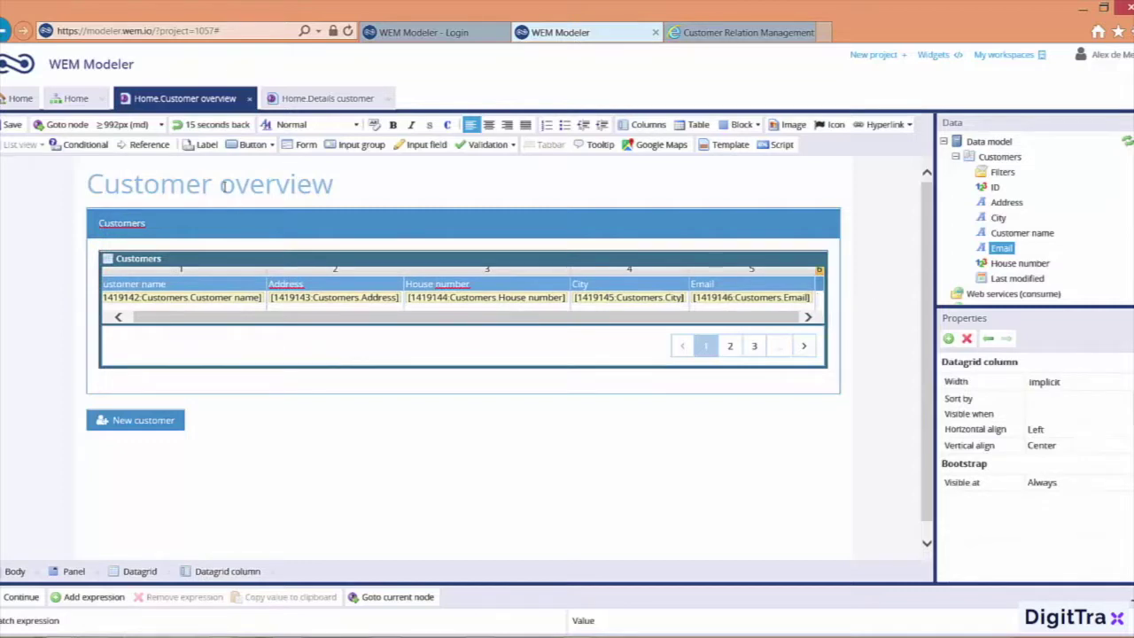
left_click(248, 145)
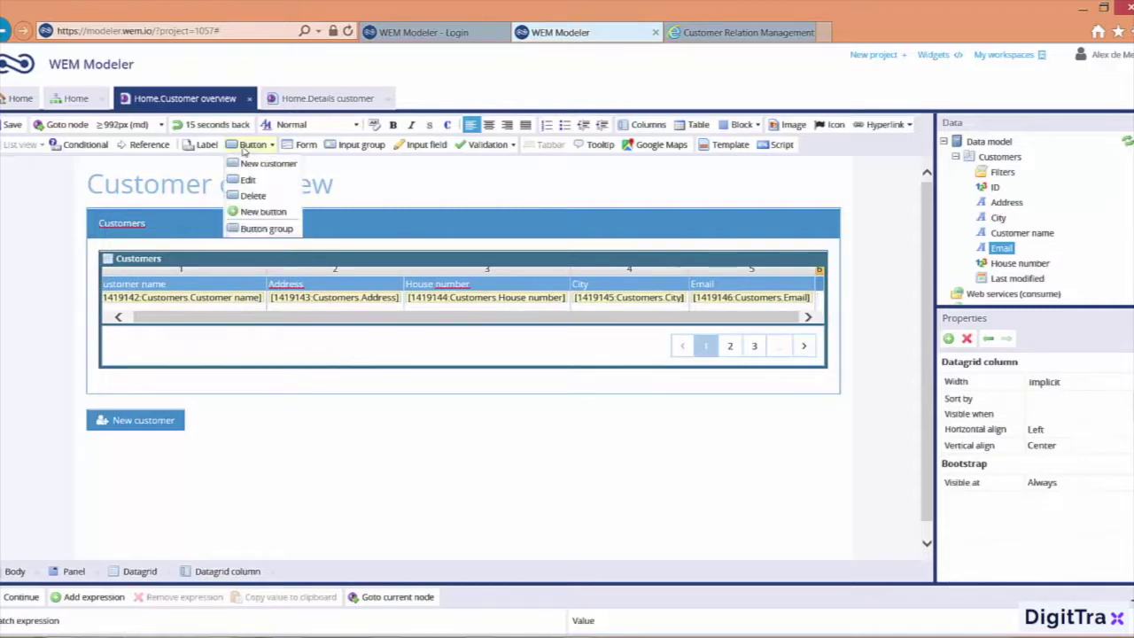
left_click(253, 196)
left_click_drag(669, 326, 708, 335)
left_click(798, 314)
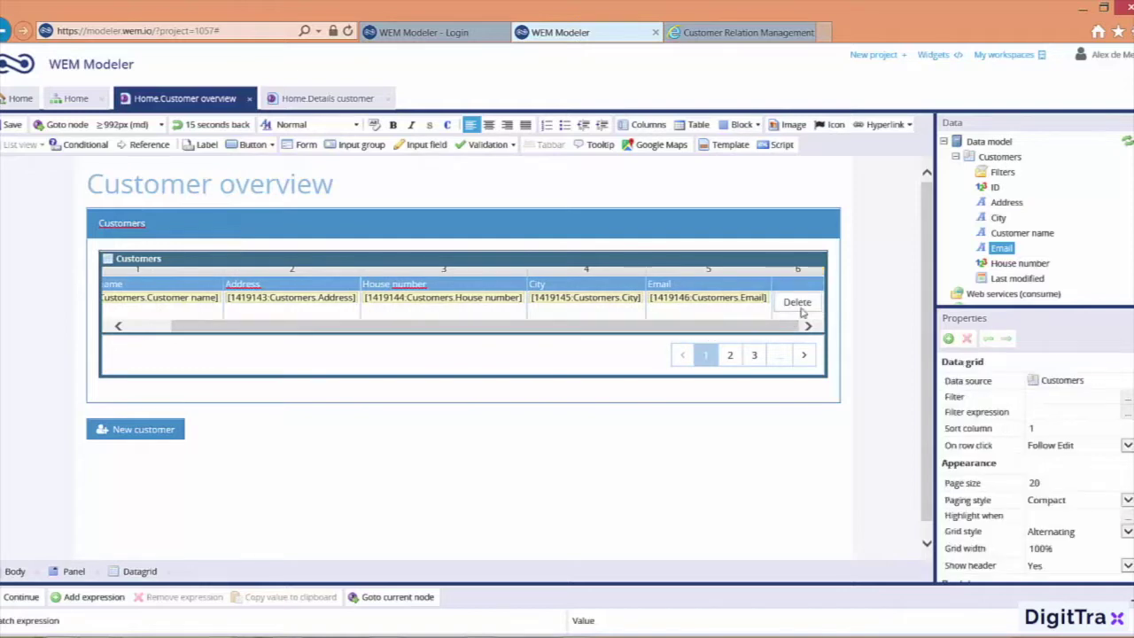
left_click(802, 302)
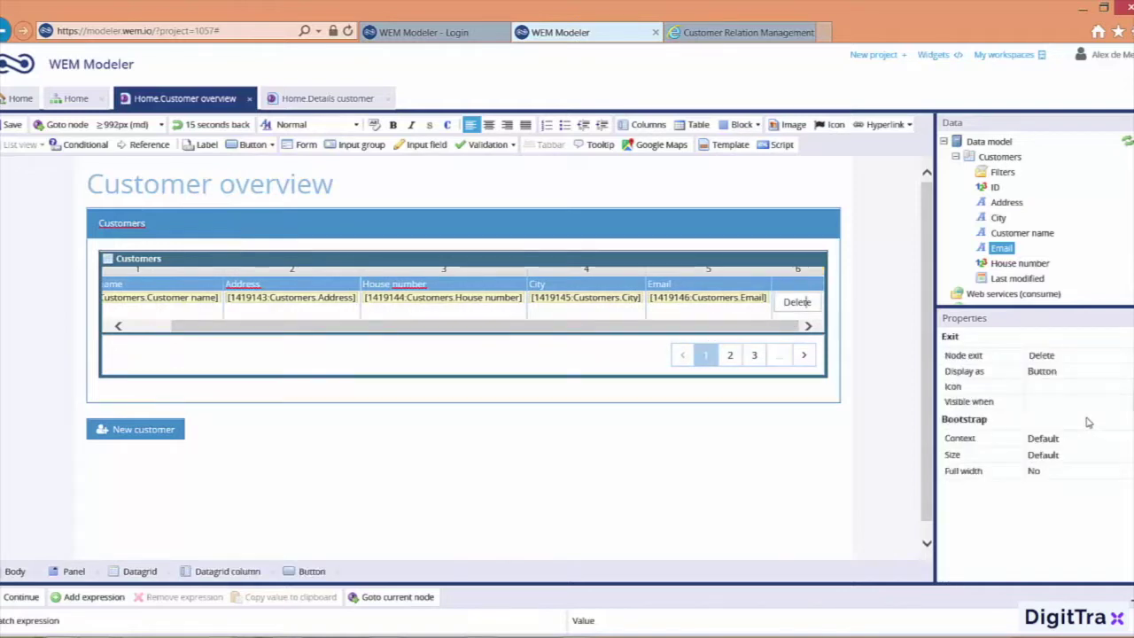
Give the Delete button the fa-trash icon, Danger context and icon-only display, then save.
left_click(974, 386)
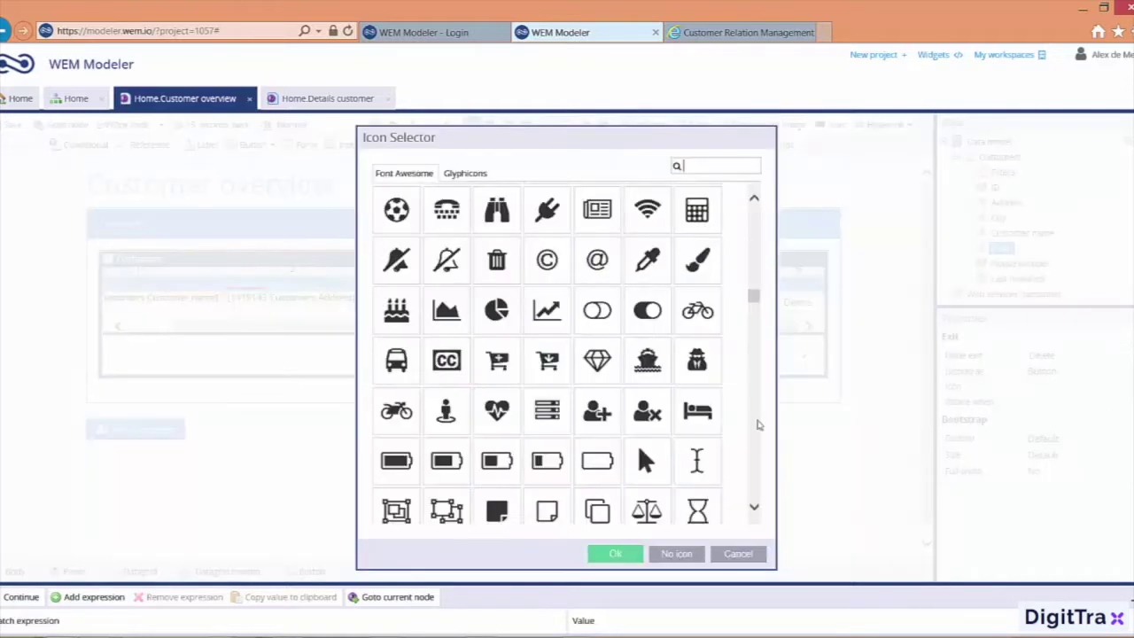
double_click(497, 266)
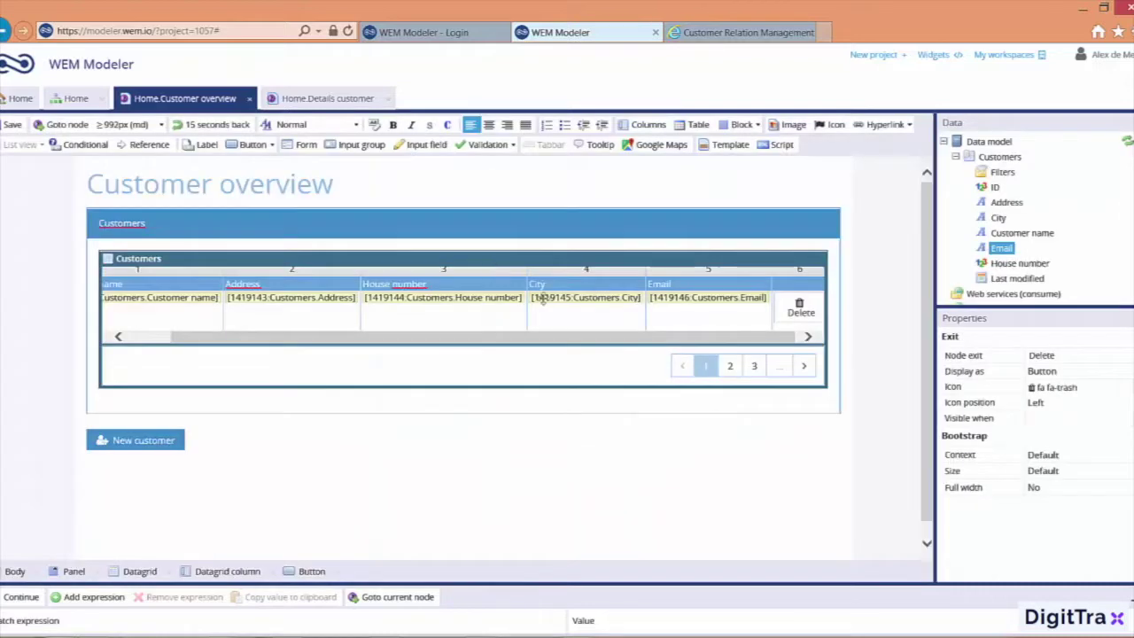
left_click(1119, 456)
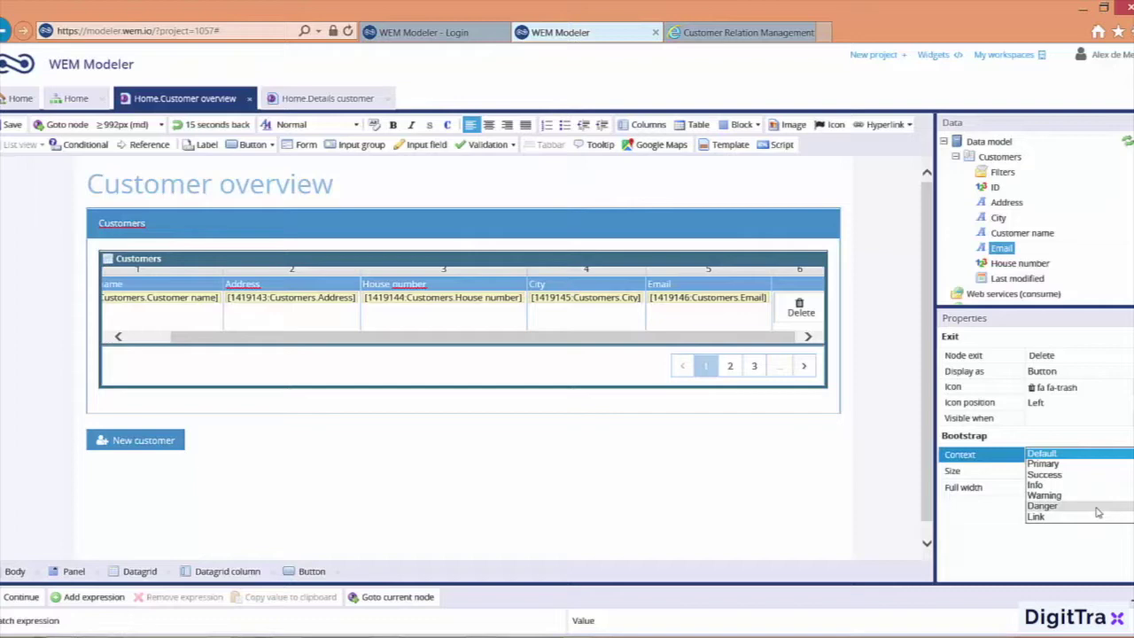
left_click(1097, 507)
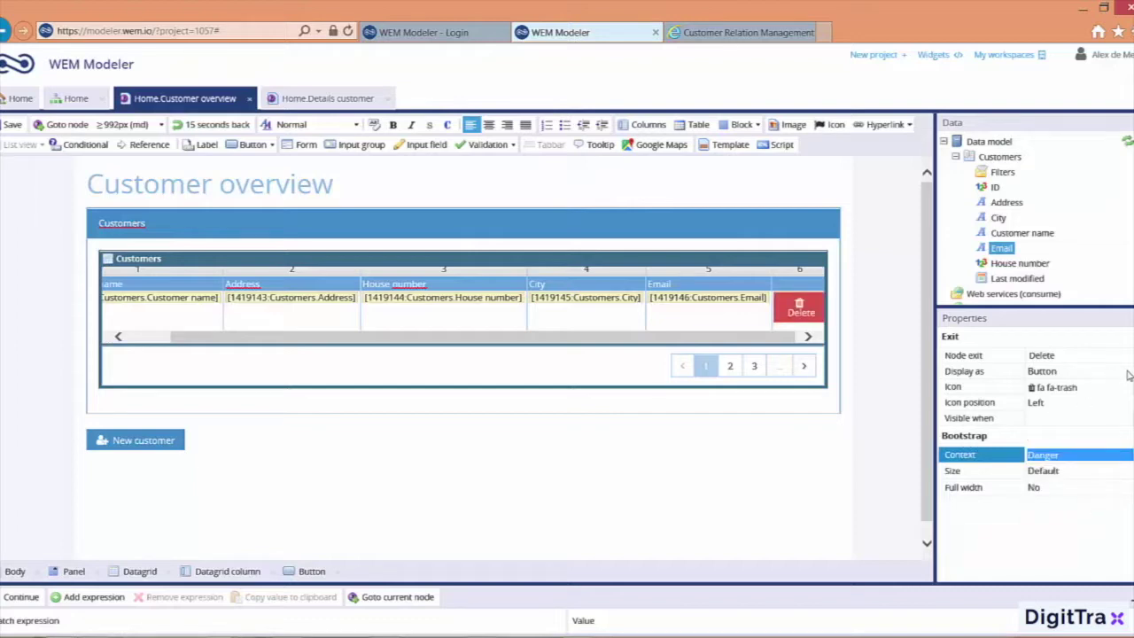
left_click(1123, 373)
left_click(1118, 390)
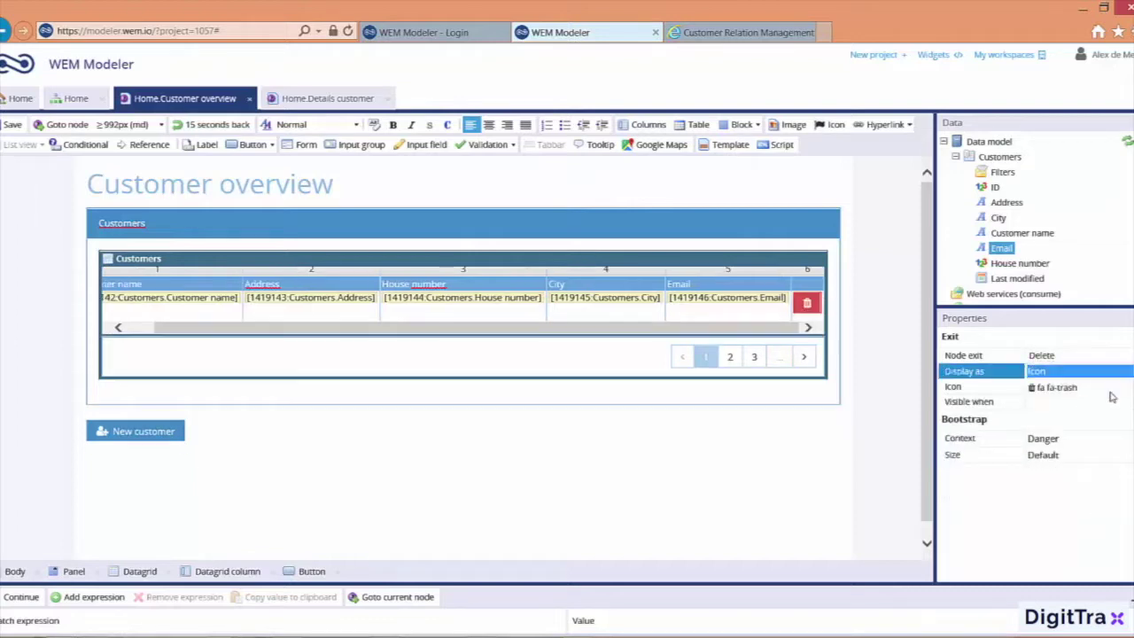
left_click(11, 125)
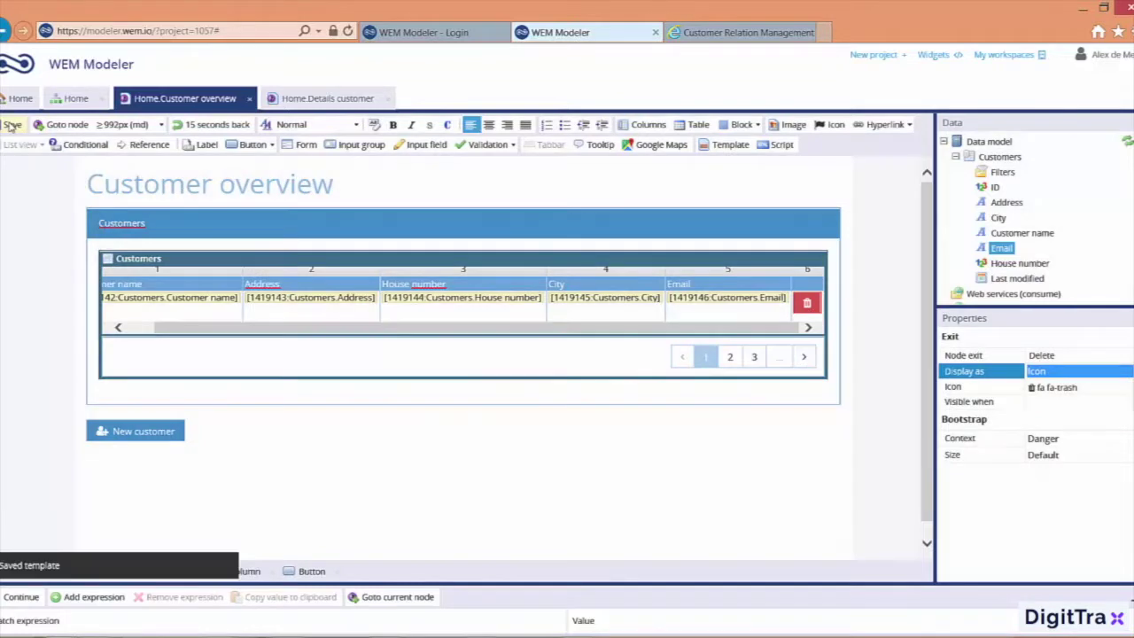
left_click(726, 34)
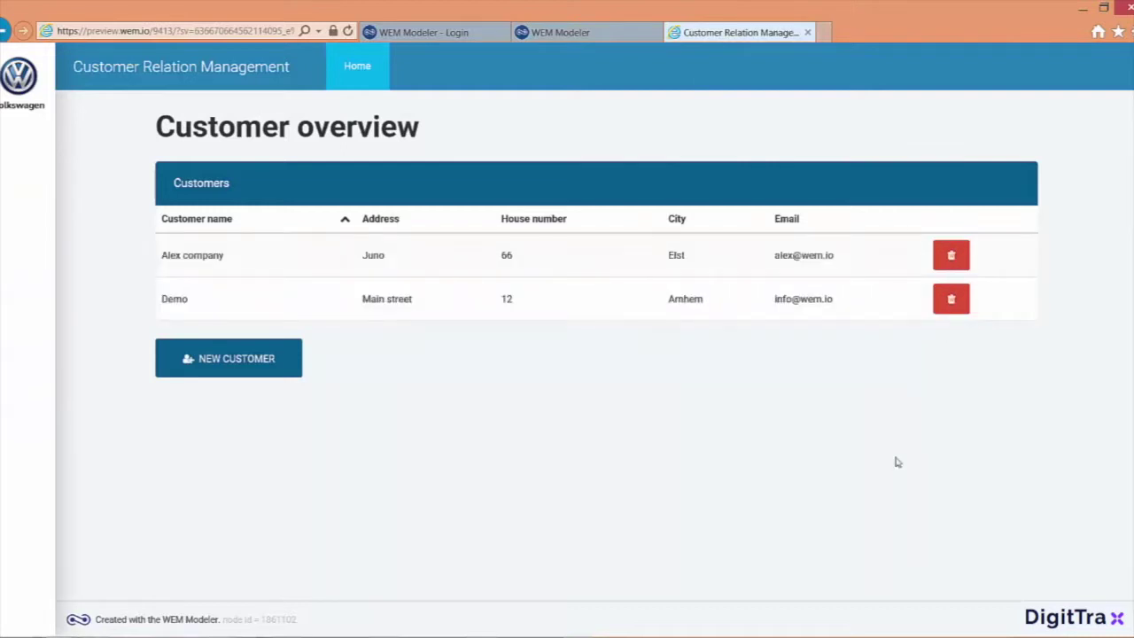
Delete the Demo customer via its red trash button, then go back to the Customer overview in WEM Modeler.
left_click(950, 302)
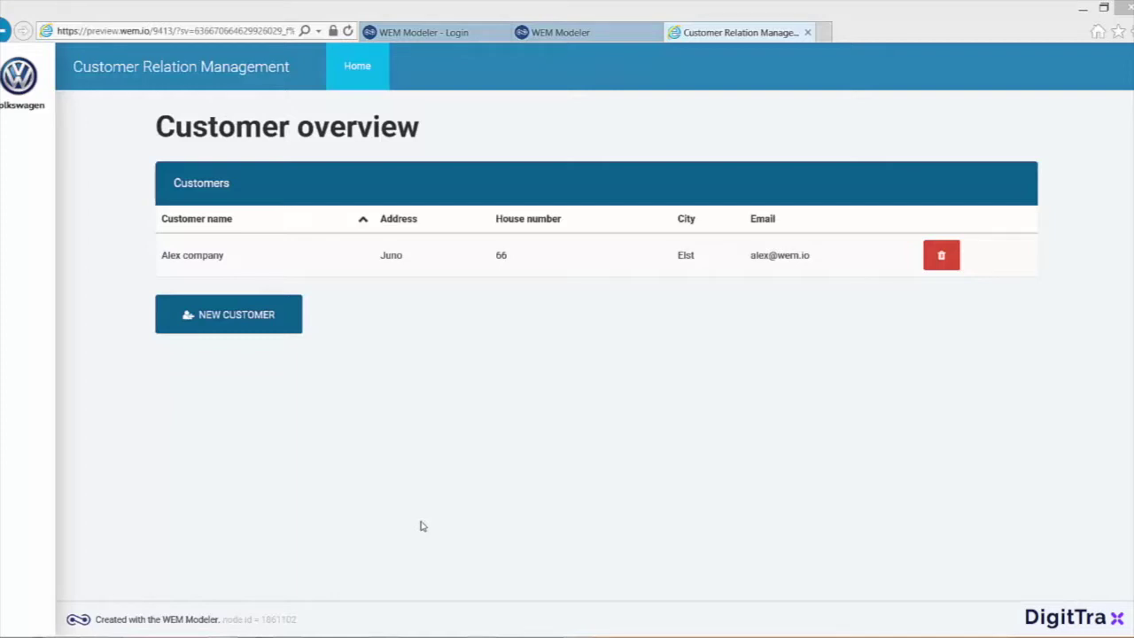
left_click(577, 35)
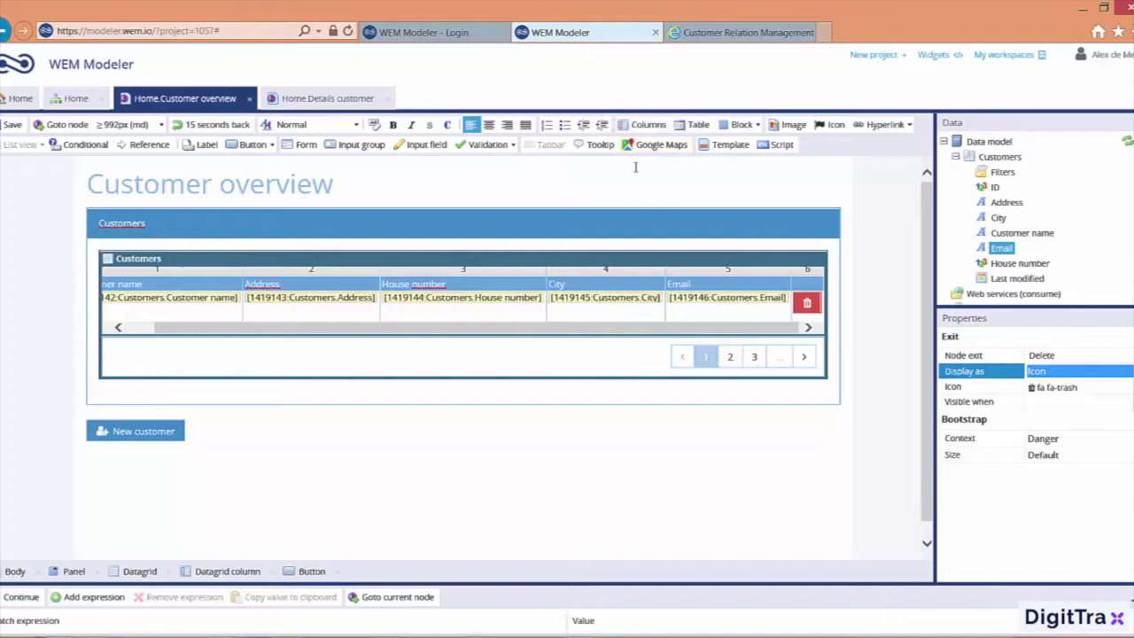
Check a customer's details form in the live preview, then return to the modeler.
left_click(740, 34)
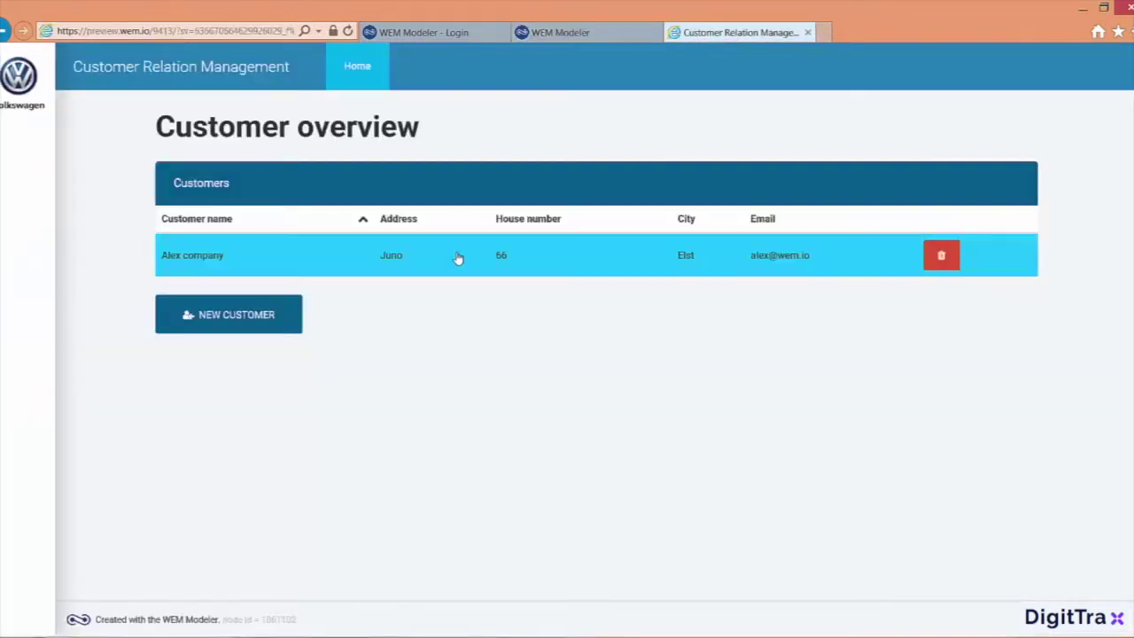
left_click(458, 256)
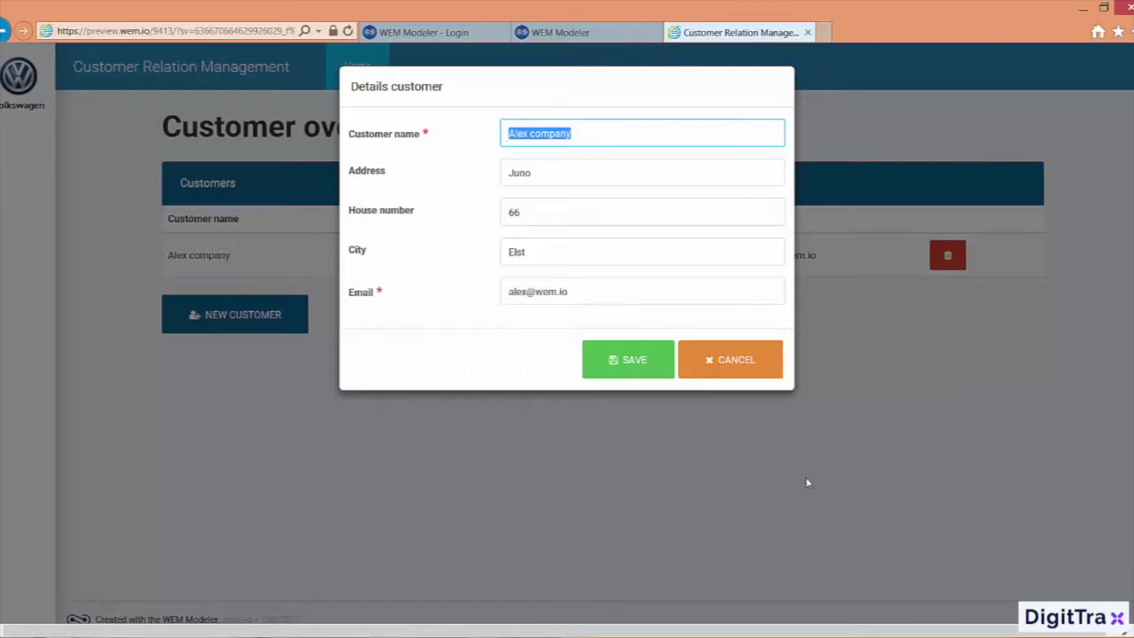
left_click(598, 35)
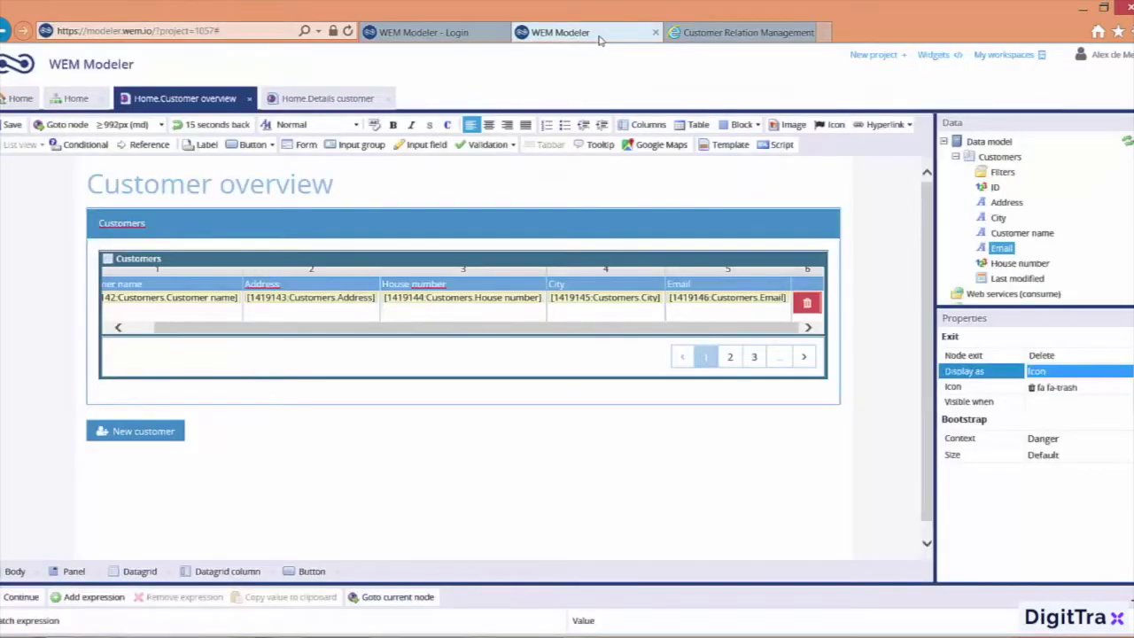
Insert a Google Maps element below the form on the Details customer page and select it.
left_click(325, 101)
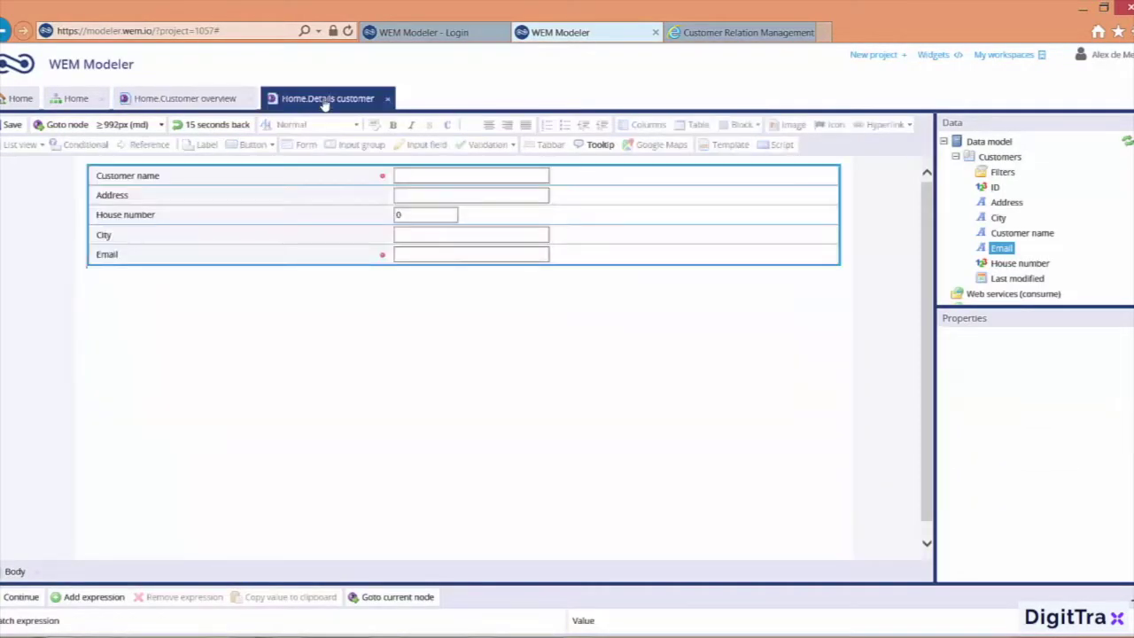
left_click(238, 276)
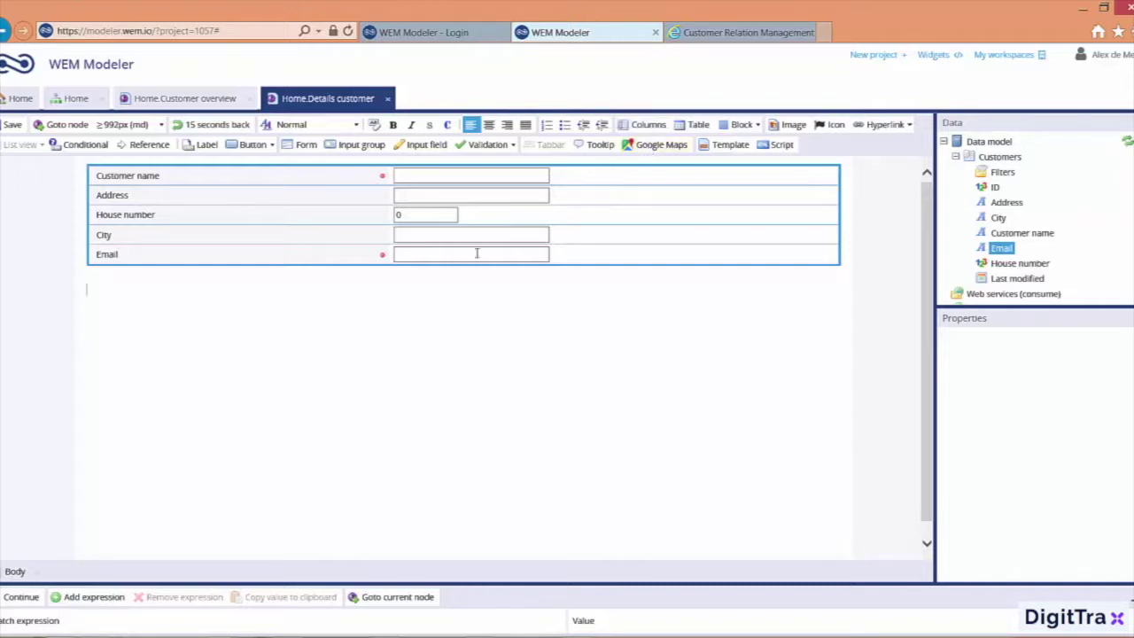
left_click(656, 146)
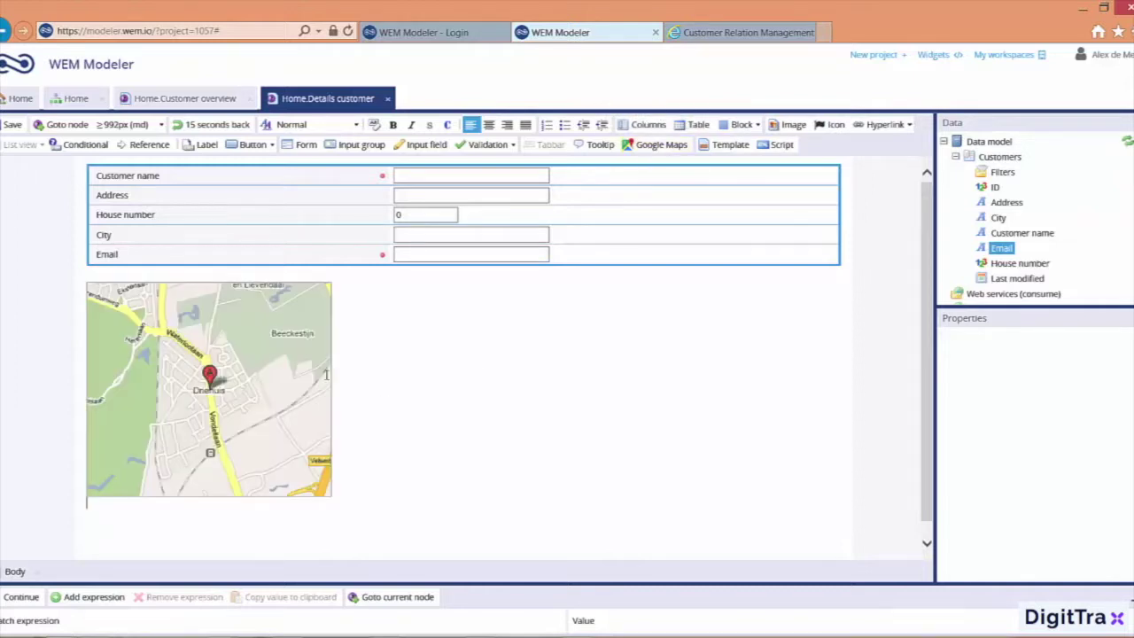
left_click(275, 397)
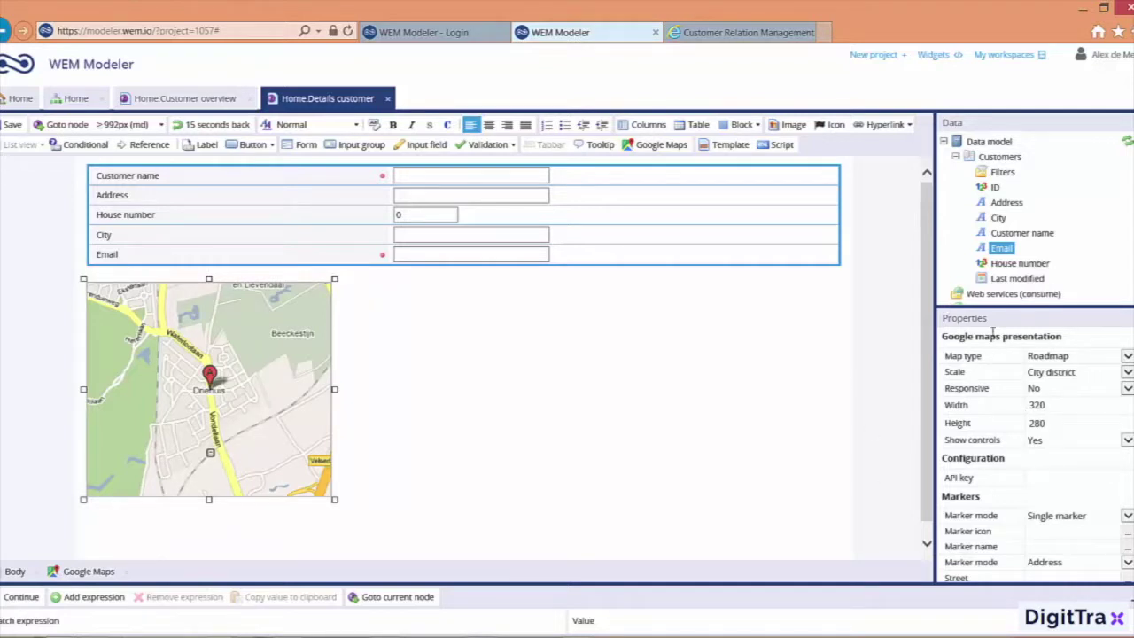
Set the map to Responsive: Yes and keep Marker mode on Address, ready for the API key.
left_click(1076, 392)
left_click(1073, 380)
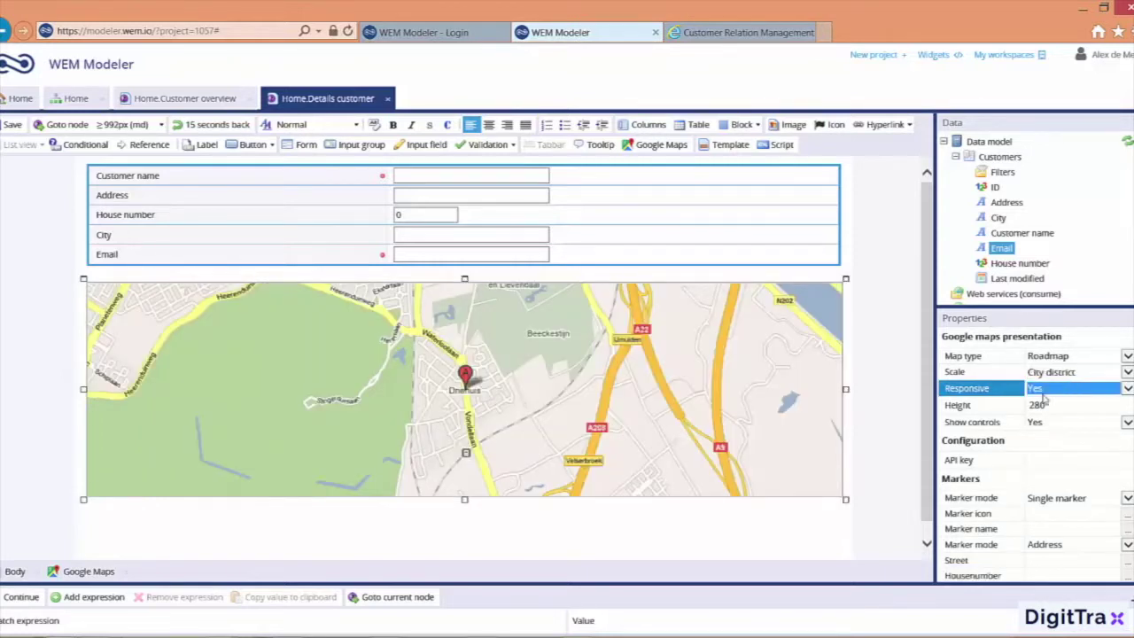
scroll(1036, 447, "down", 1)
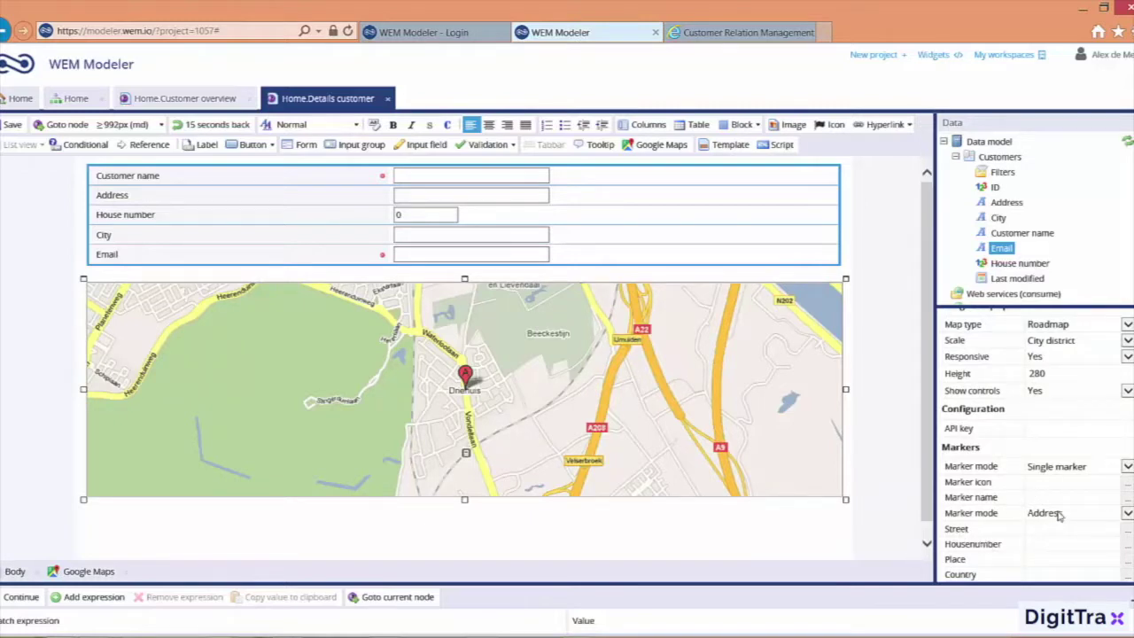
left_click(1056, 515)
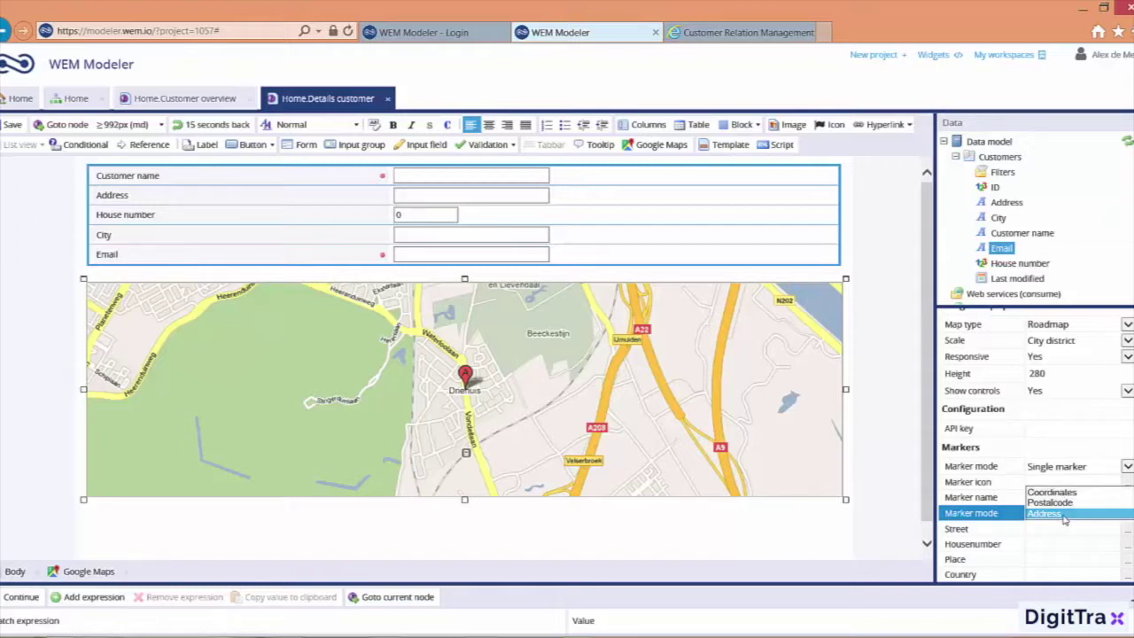
left_click(1063, 520)
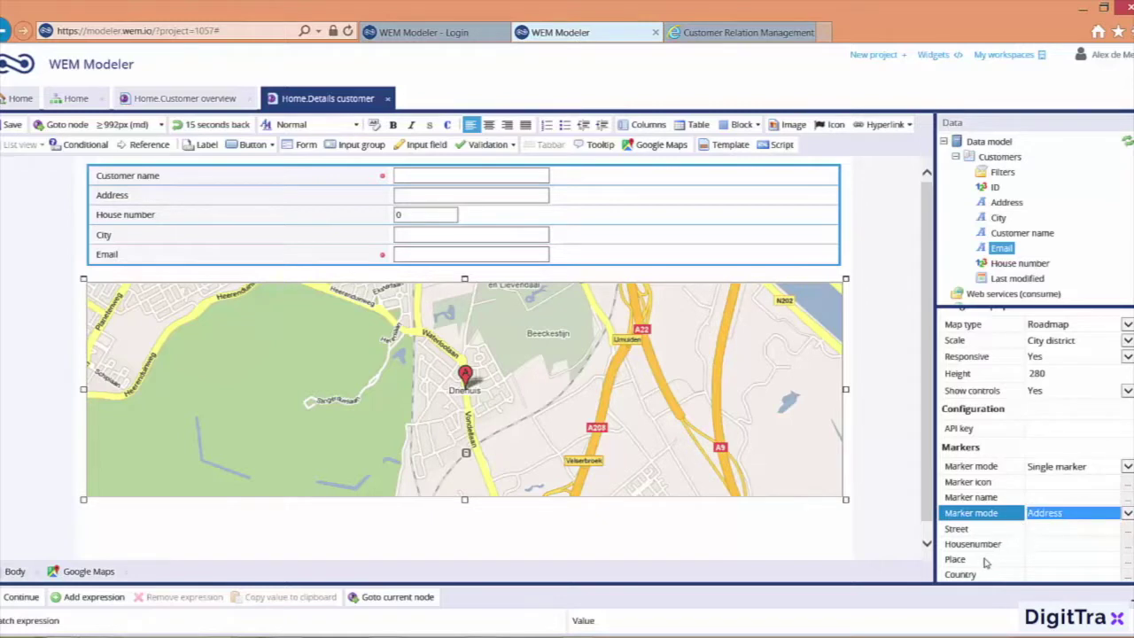
left_click(1039, 427)
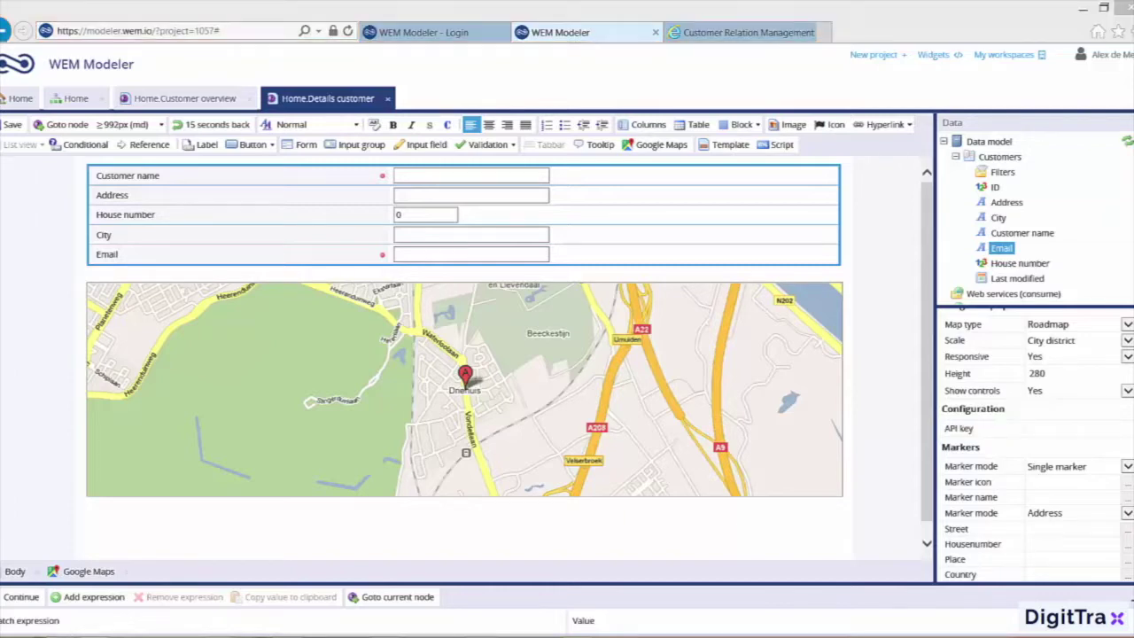
Bring the Cloud Credentials window into view and read the Maps Embed API key guide.
left_click_drag(1133, 222, 473, 75)
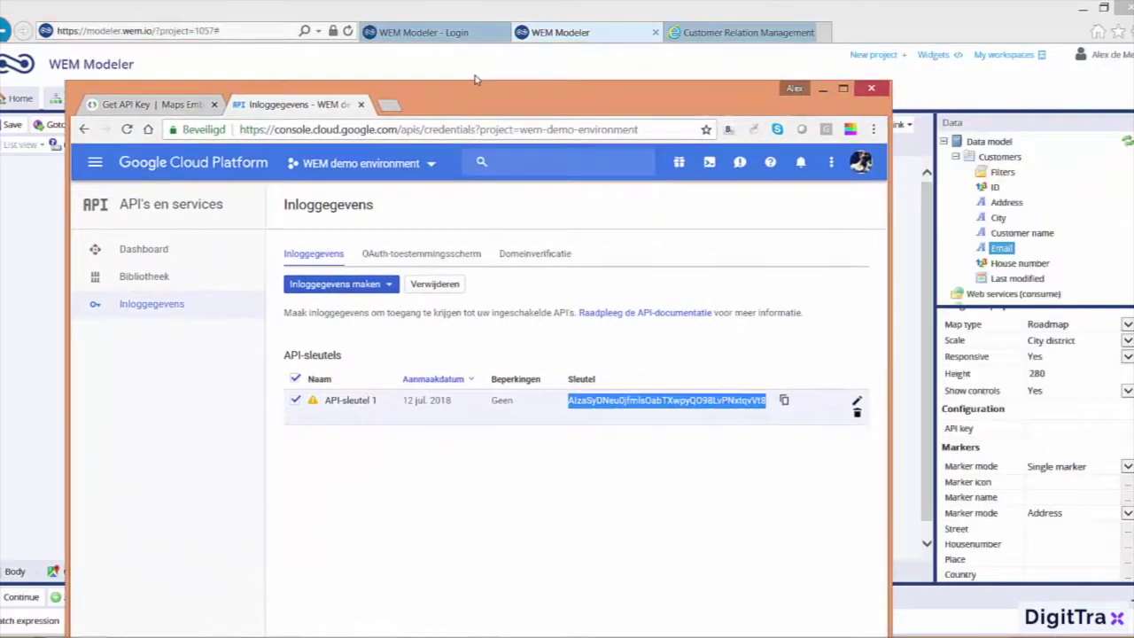
double_click(473, 76)
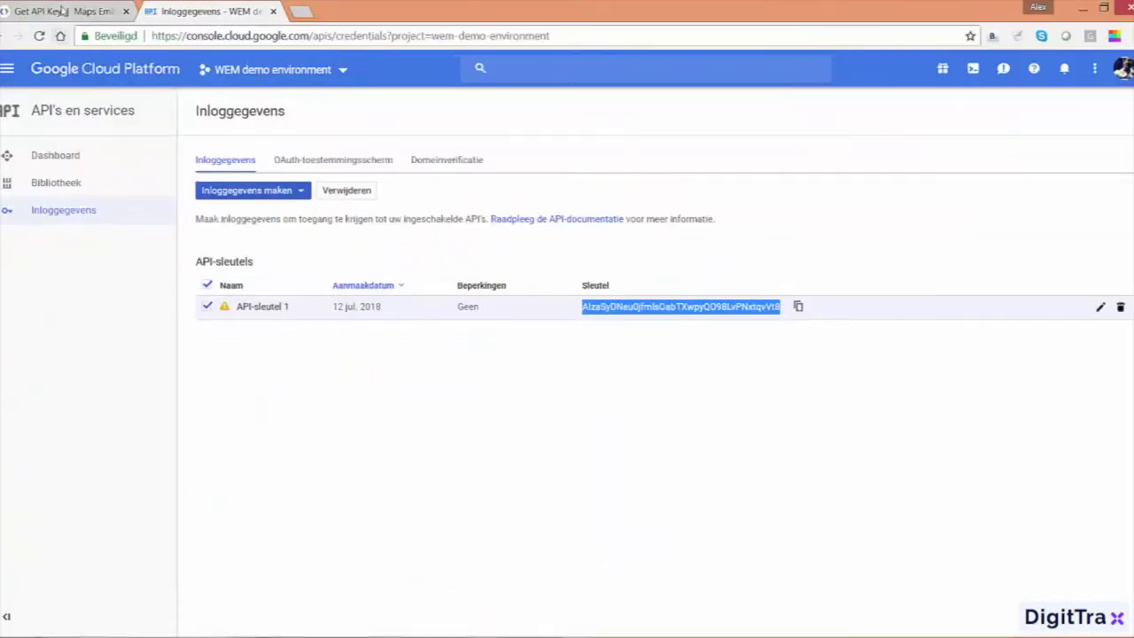
left_click(133, 16)
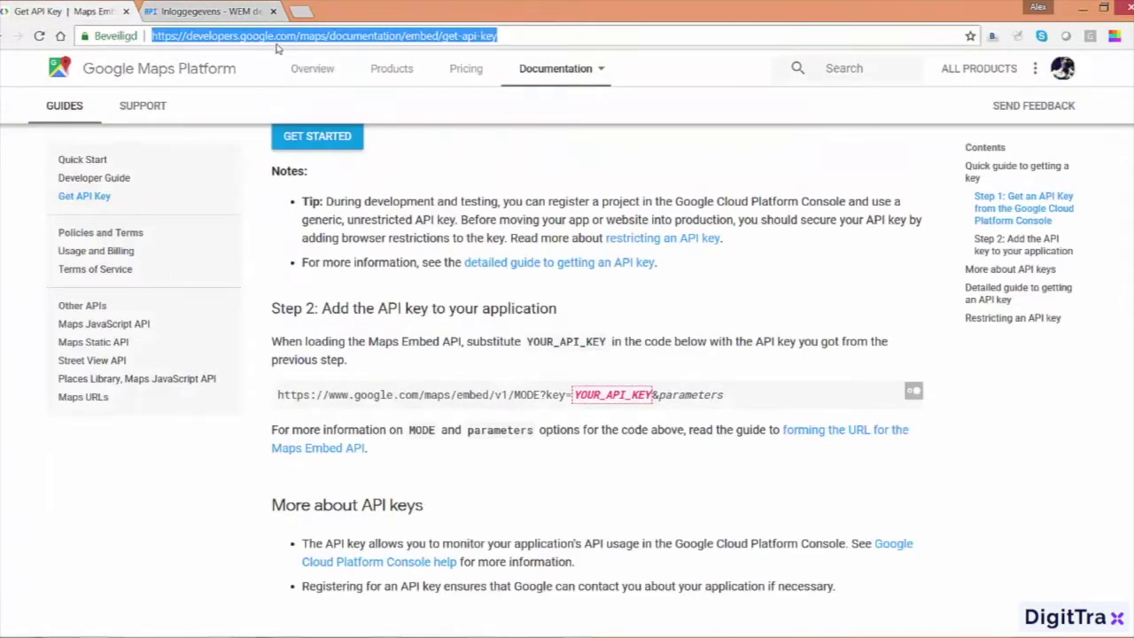
left_click(456, 181)
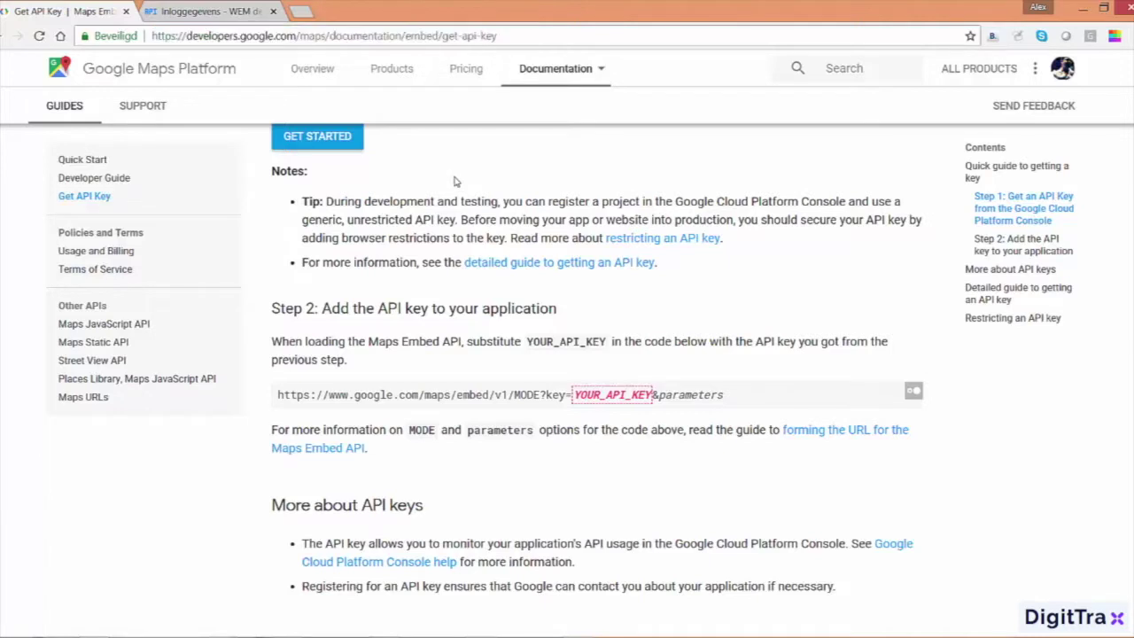
scroll(456, 181, "up", 3)
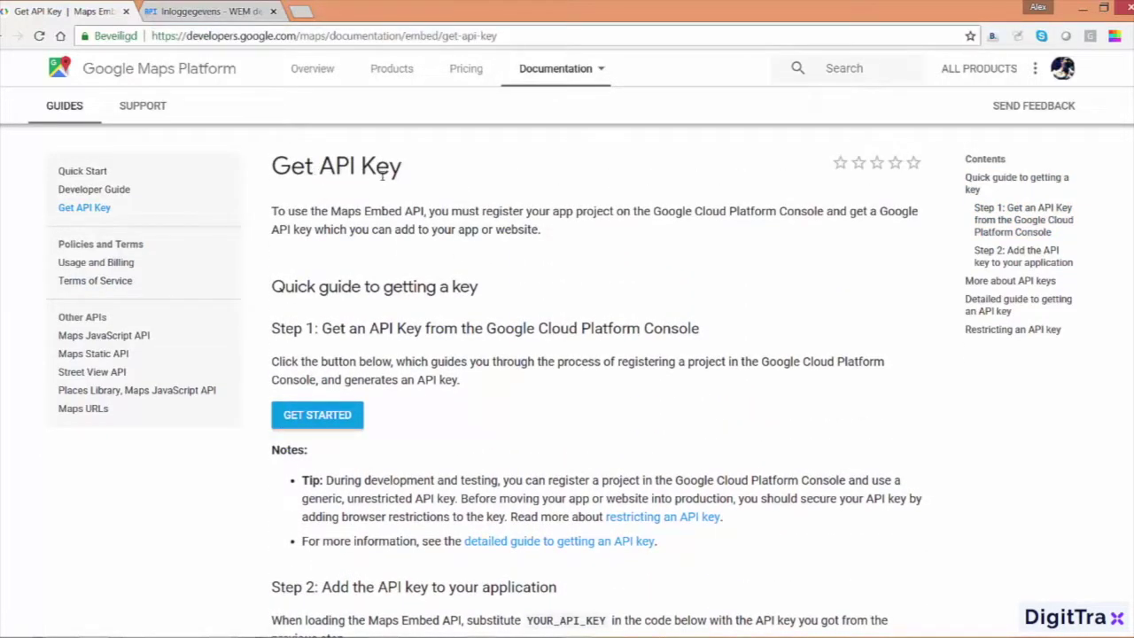
scroll(382, 177, "down", 4)
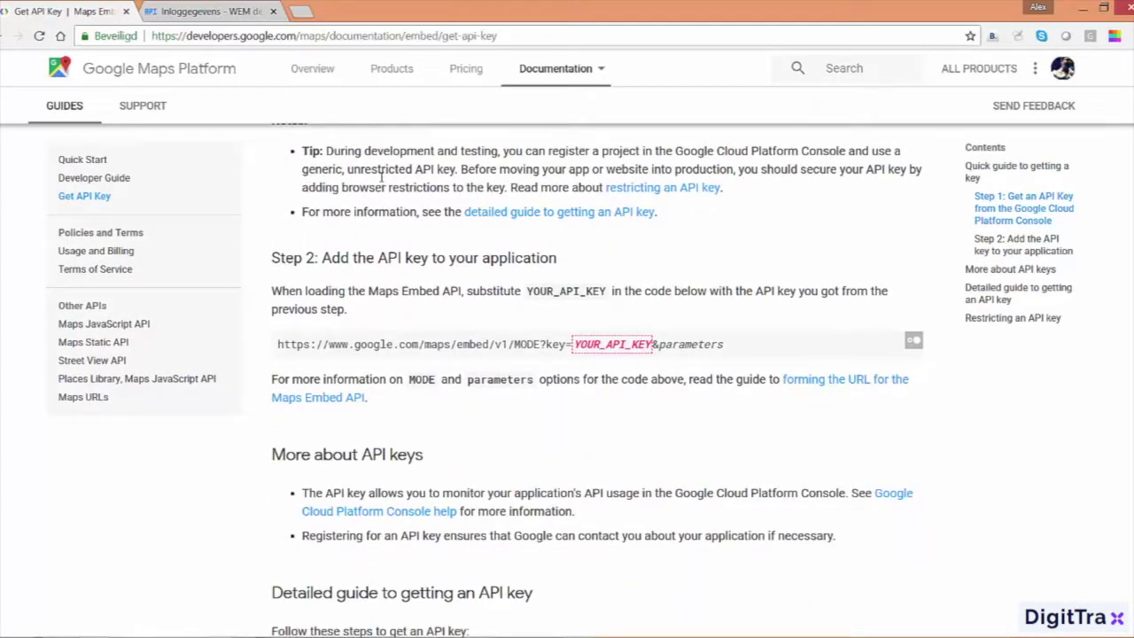
Copy the project's API key from the Credentials list and move the browser aside.
left_click(212, 13)
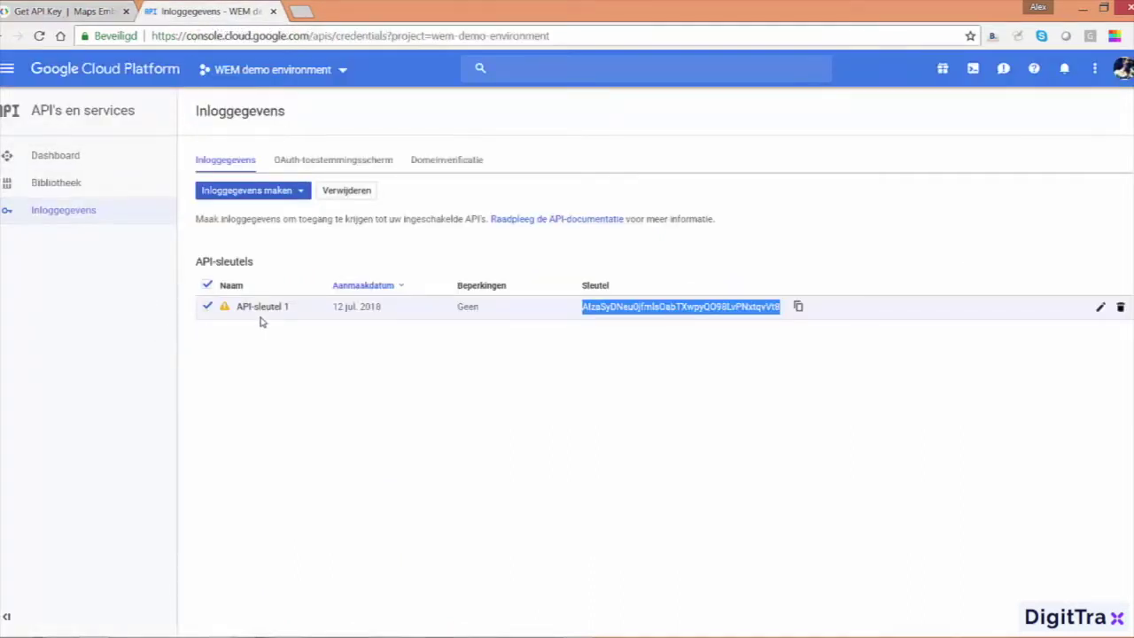
right_click(638, 310)
left_click(669, 323)
left_click_drag(776, 7, 1133, 11)
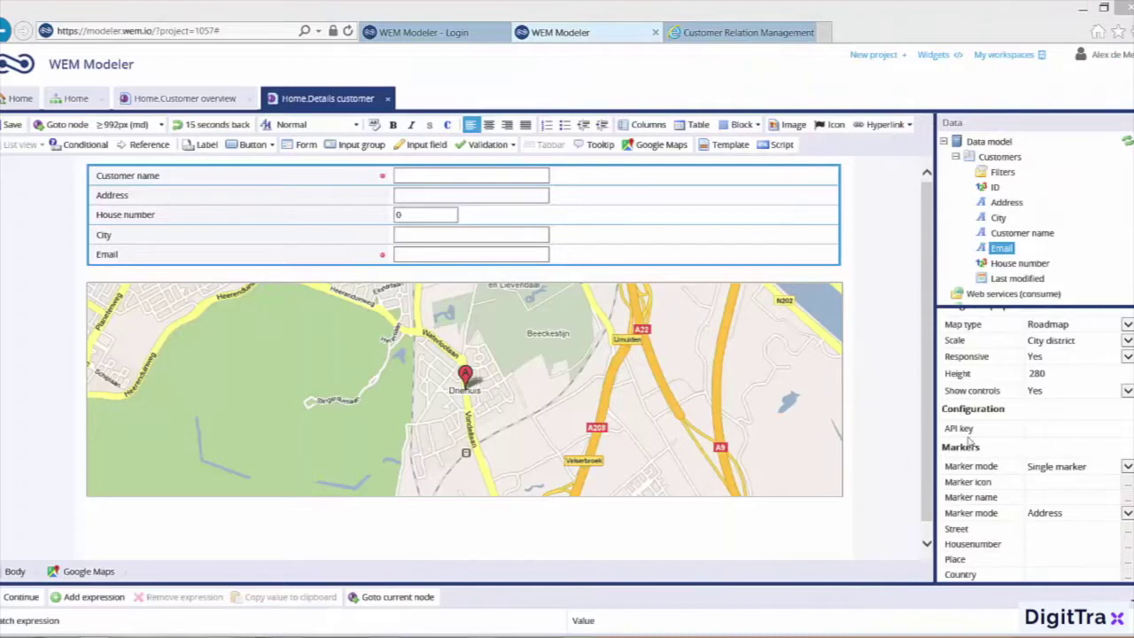
Paste the copied API key into the map's API key property.
left_click(1037, 428)
left_click(1037, 428)
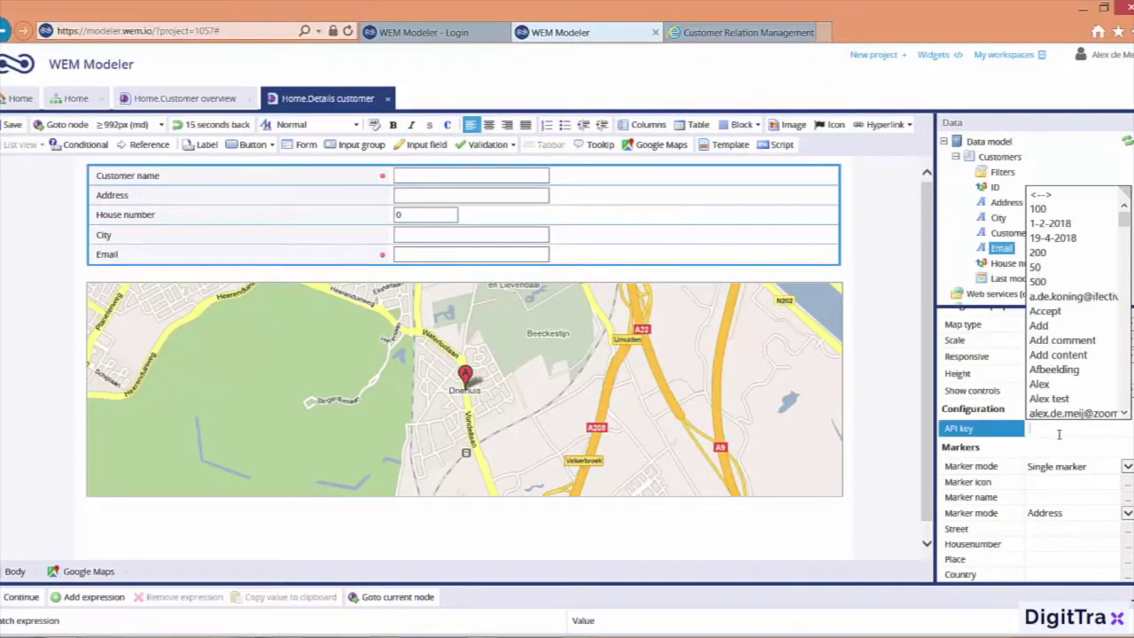
key("ctrl+v")
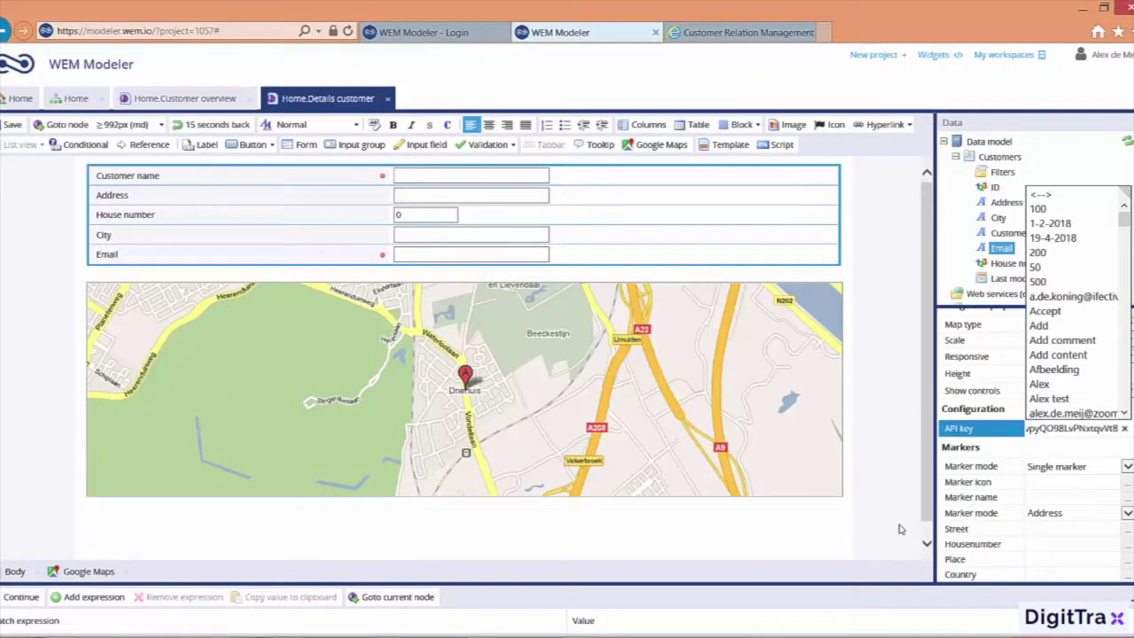
left_click(1033, 543)
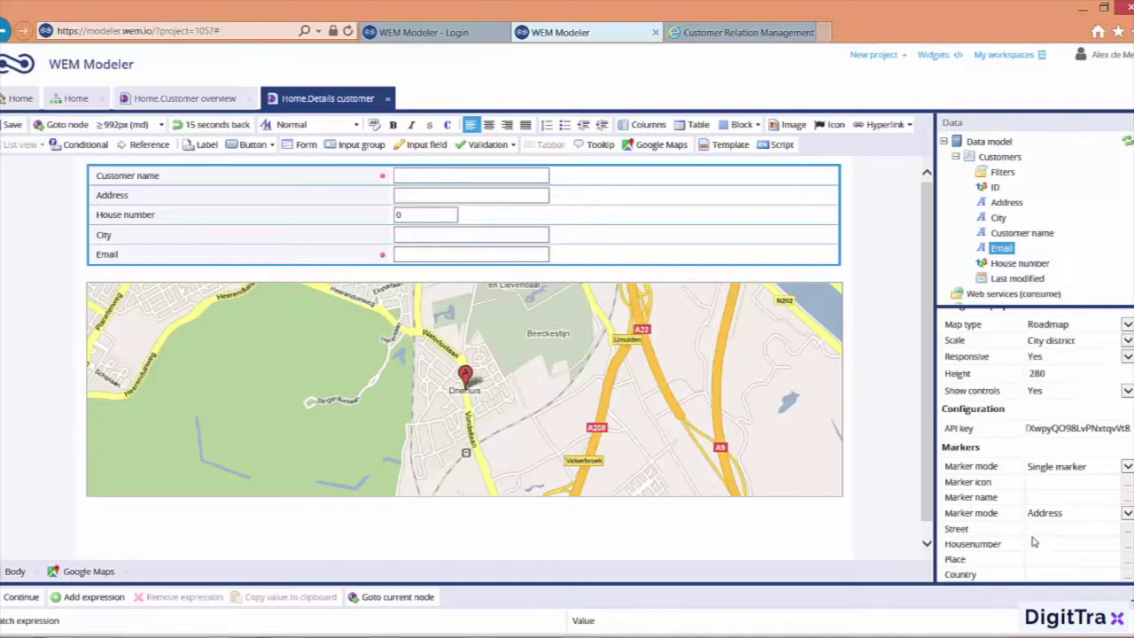
left_click(1054, 429)
key("Home")
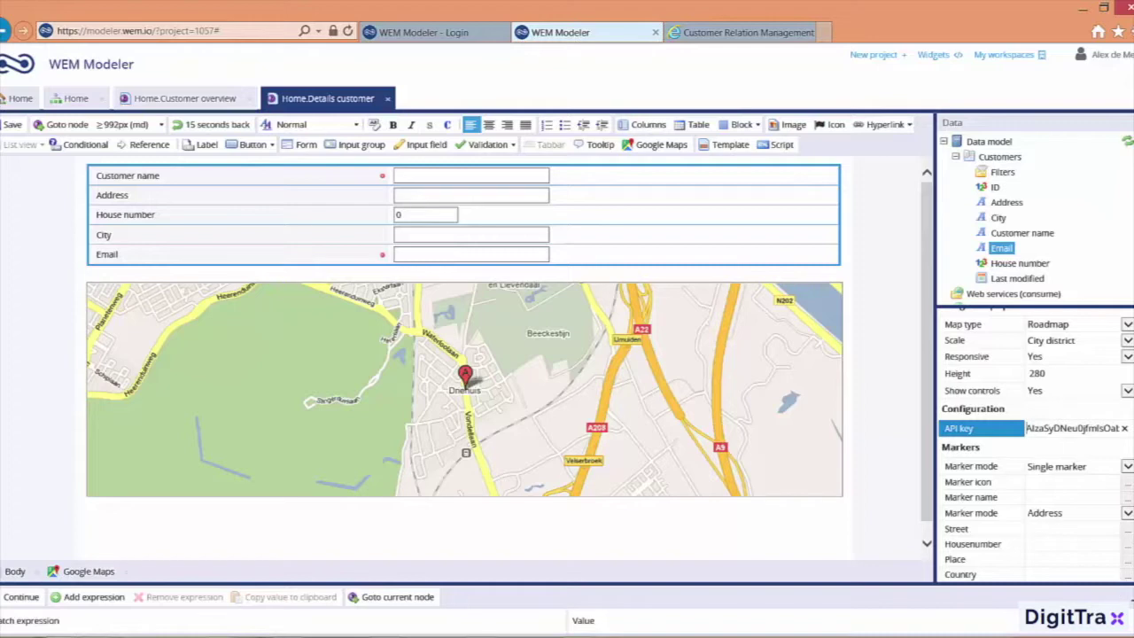
Bind marker street, house number and place to customer Address, House number and City, then save.
left_click(1128, 531)
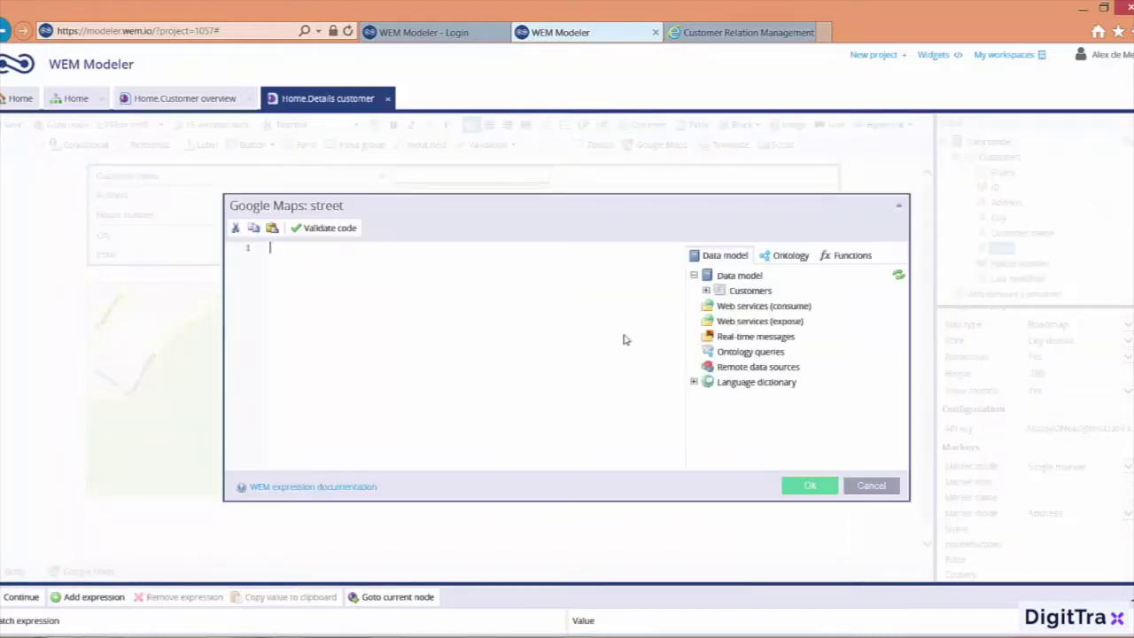
left_click(706, 290)
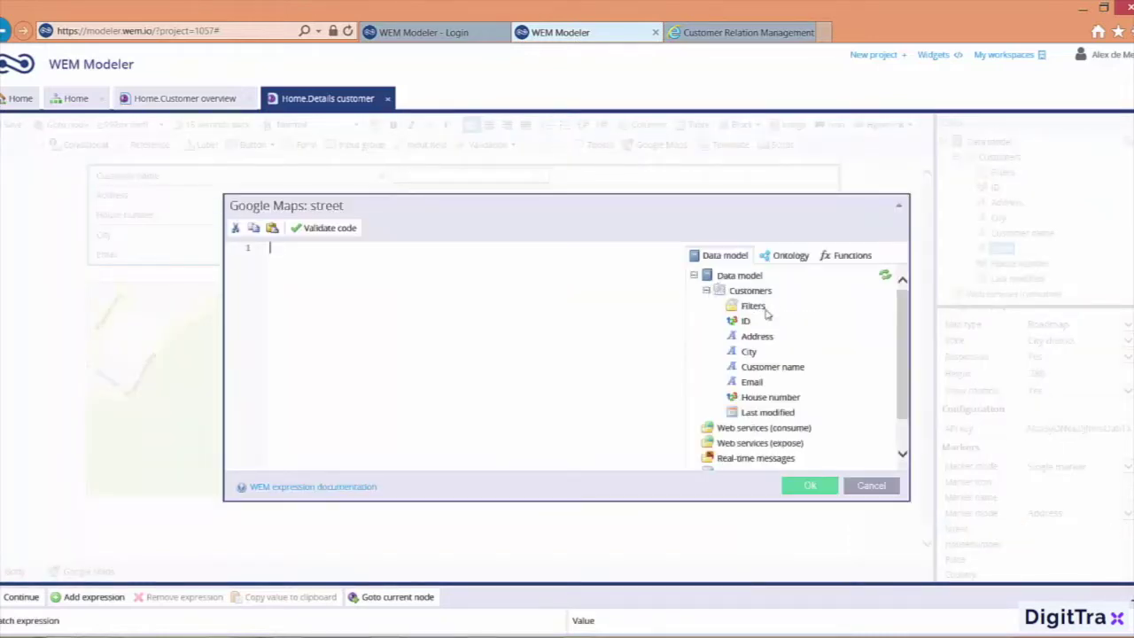
double_click(769, 341)
left_click(808, 485)
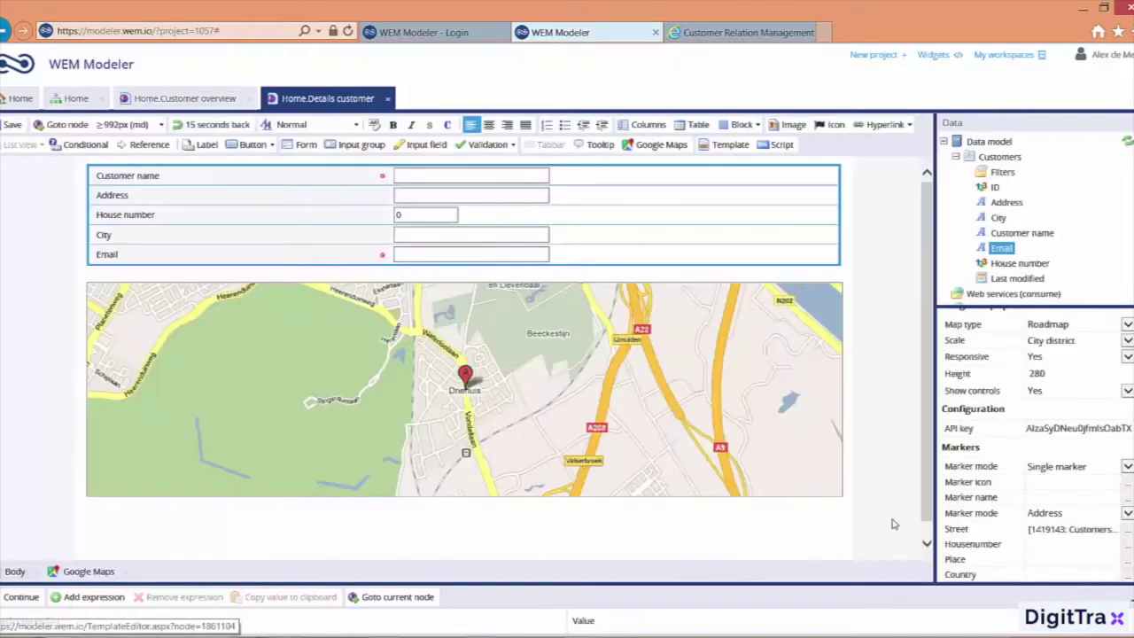
left_click(1128, 544)
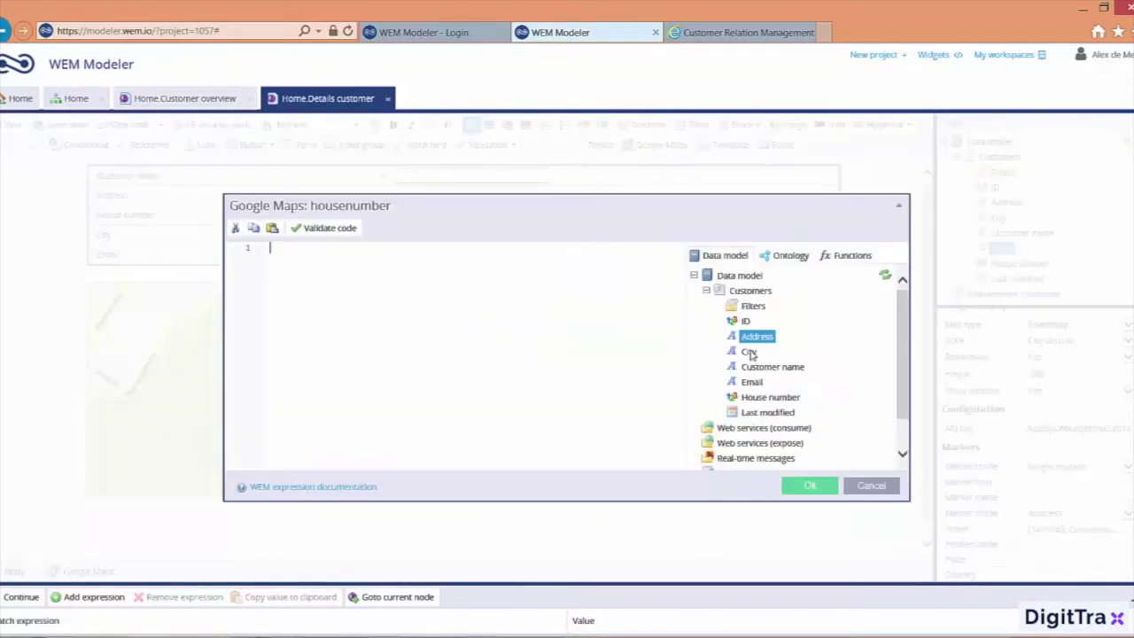
double_click(767, 399)
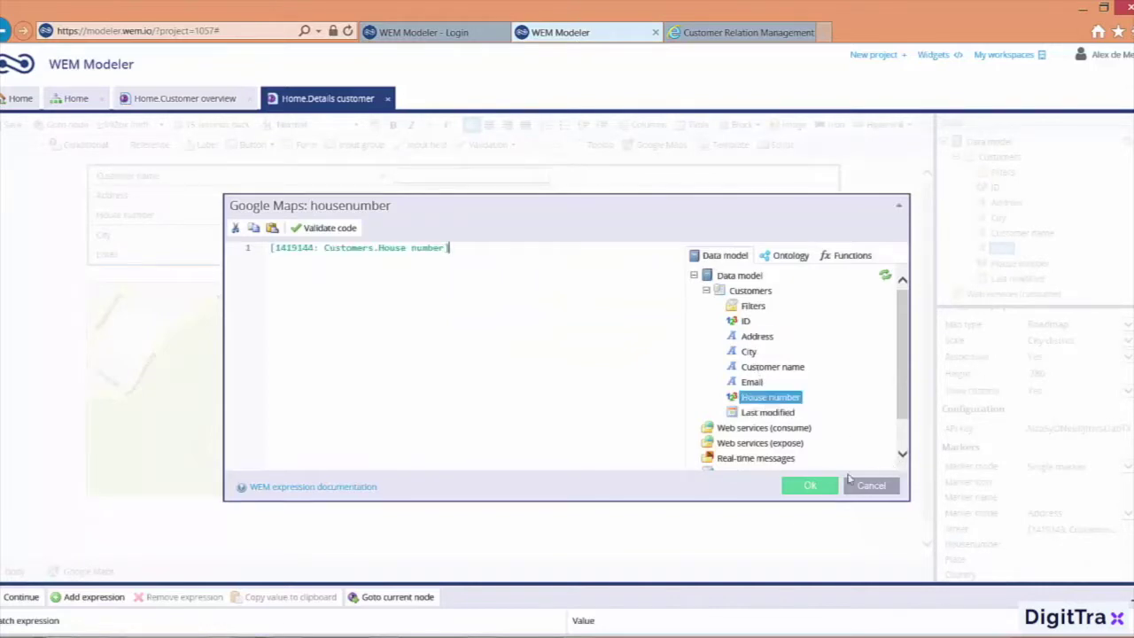
left_click(809, 485)
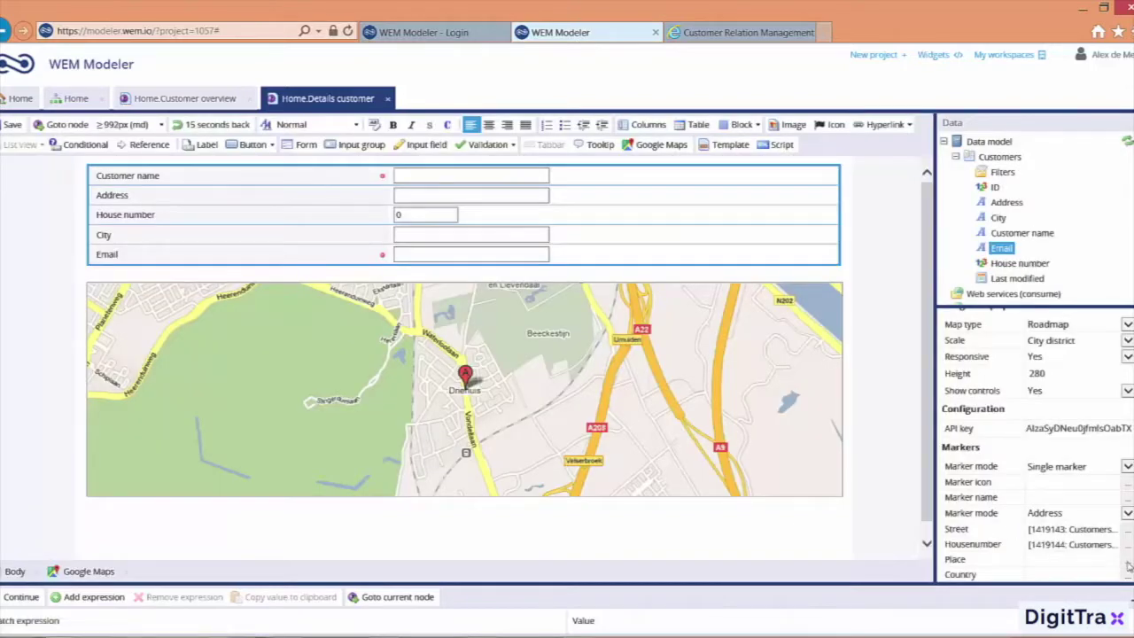
left_click(1129, 562)
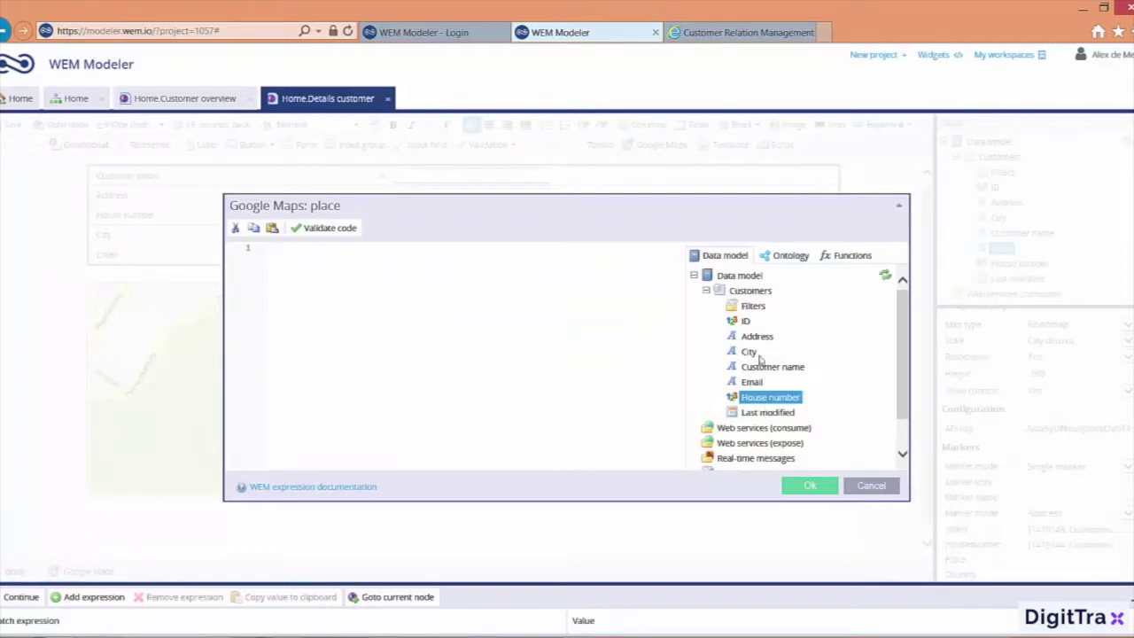
double_click(749, 351)
left_click(808, 486)
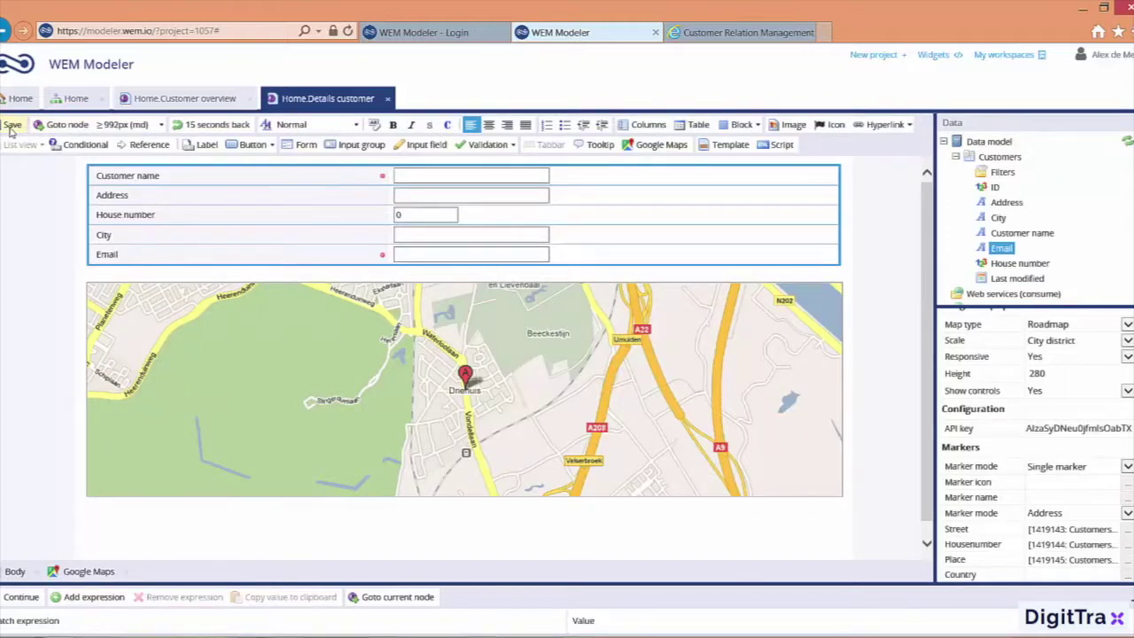
left_click(10, 127)
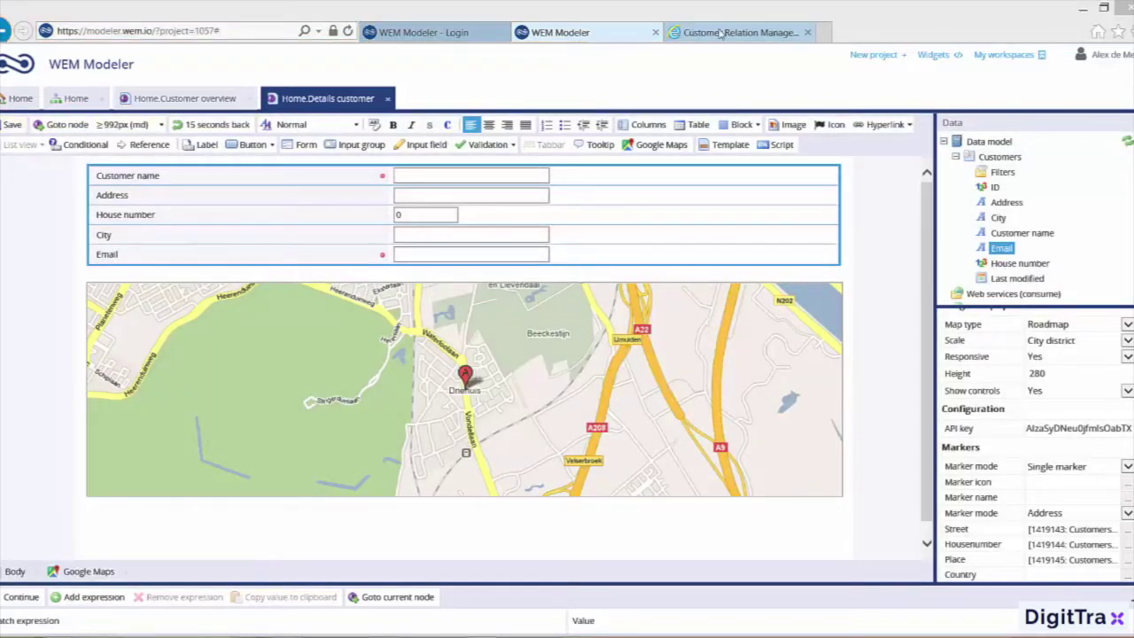
Zoom and pan the customer map in the preview, cancel the details, and return to the modeler.
left_click(719, 33)
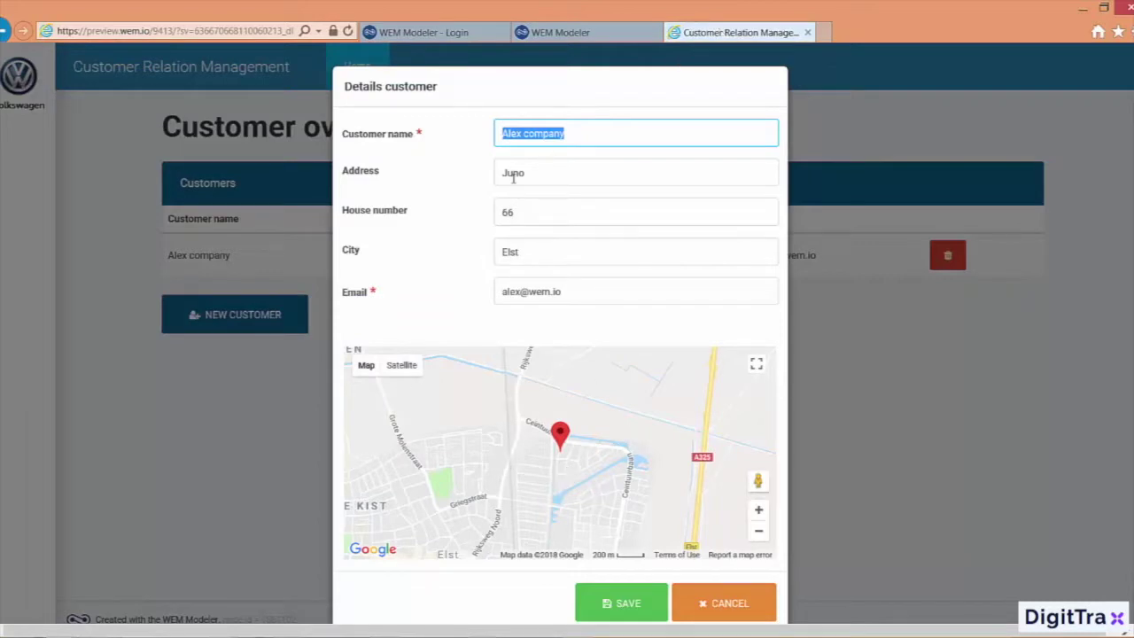
double_click(610, 479)
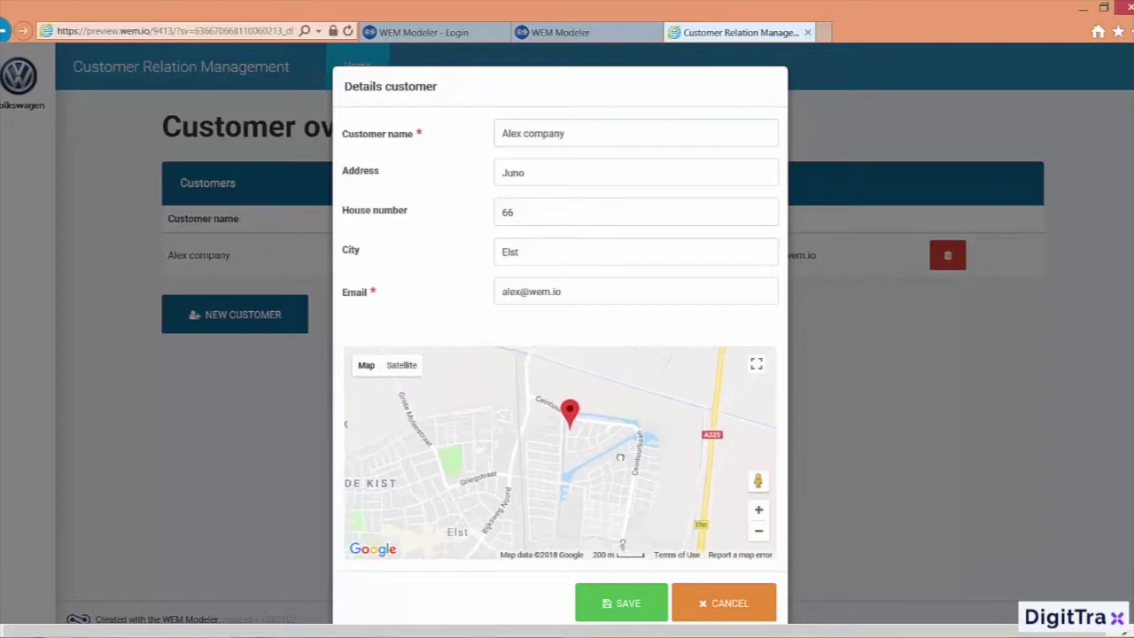
left_click_drag(569, 431, 599, 464)
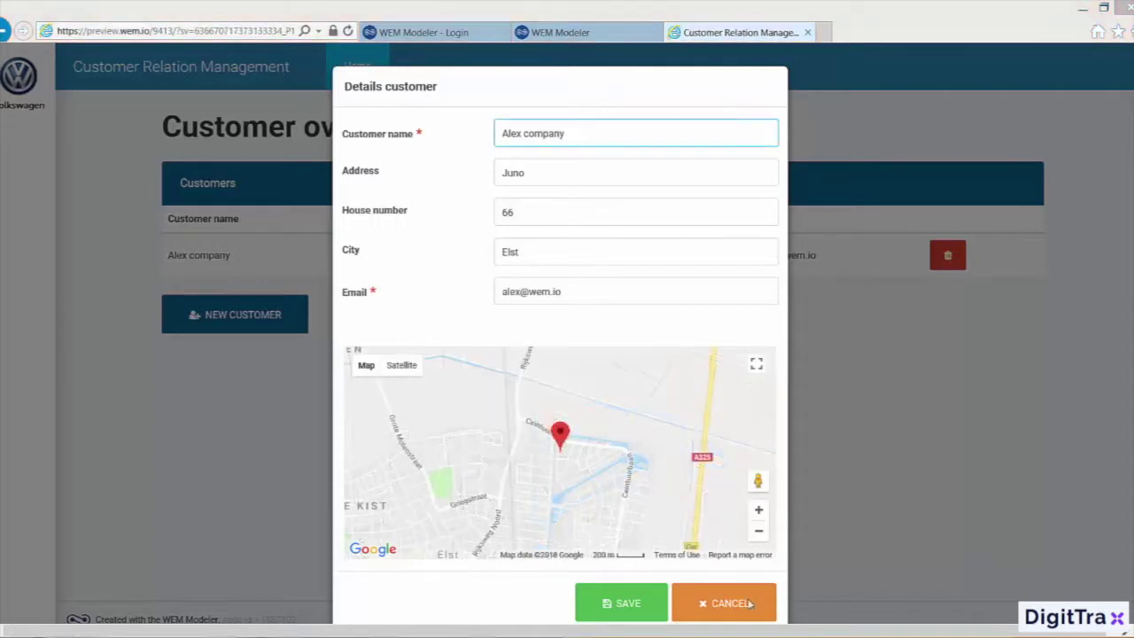
left_click(748, 603)
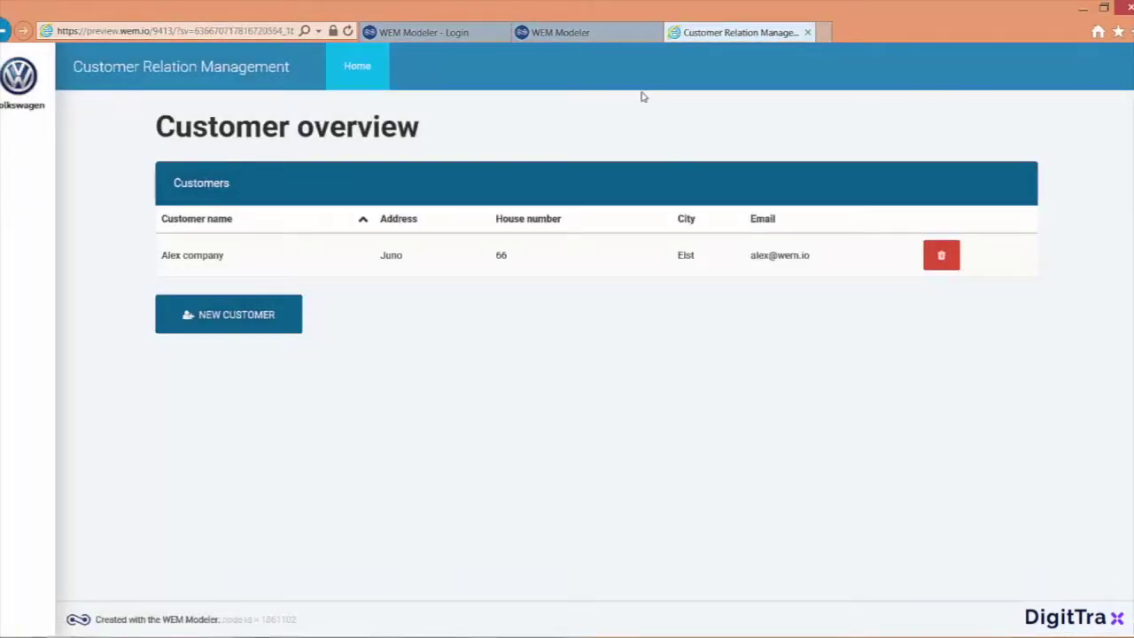
left_click(596, 41)
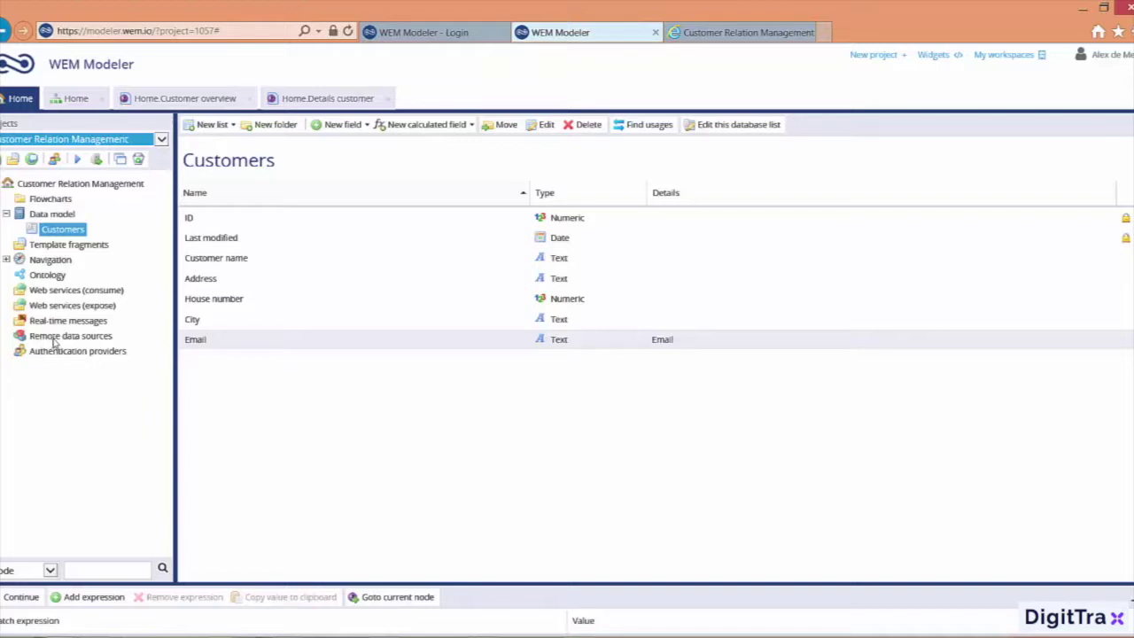
Show the empty Remote data sources list and open a new browser tab.
left_click(53, 337)
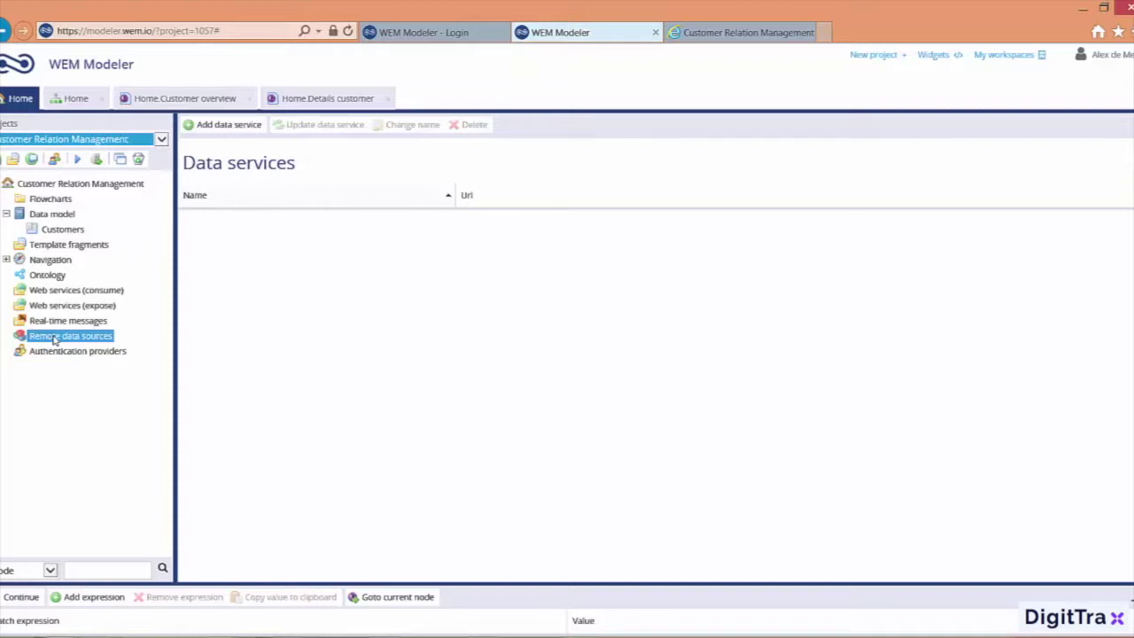
left_click(827, 32)
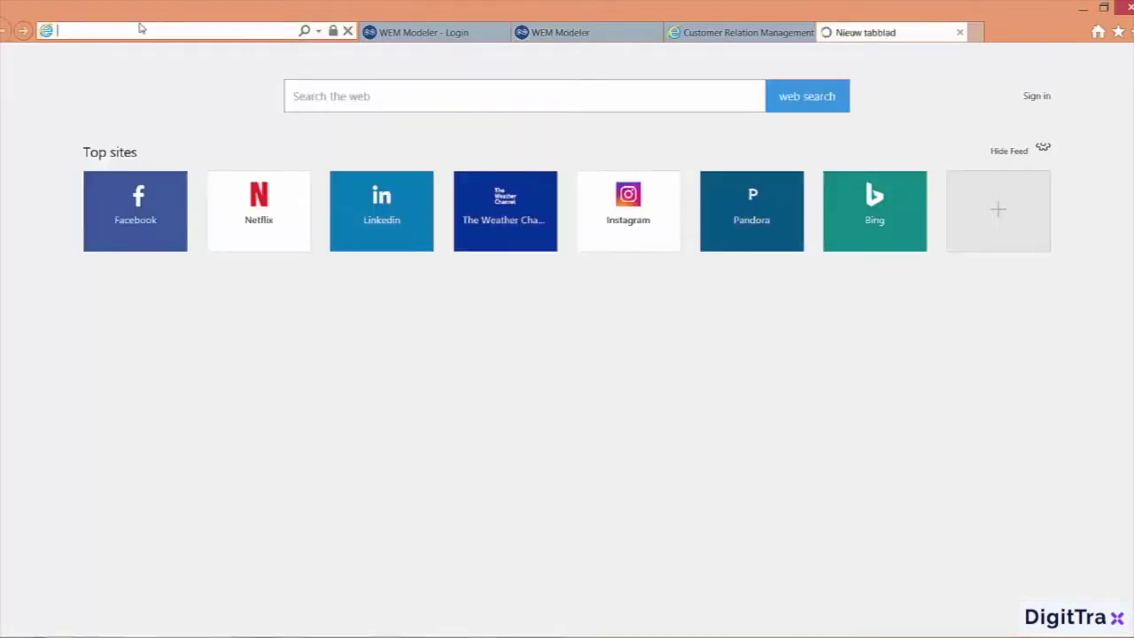
type("https://odata-demo.live.wem.io/odata")
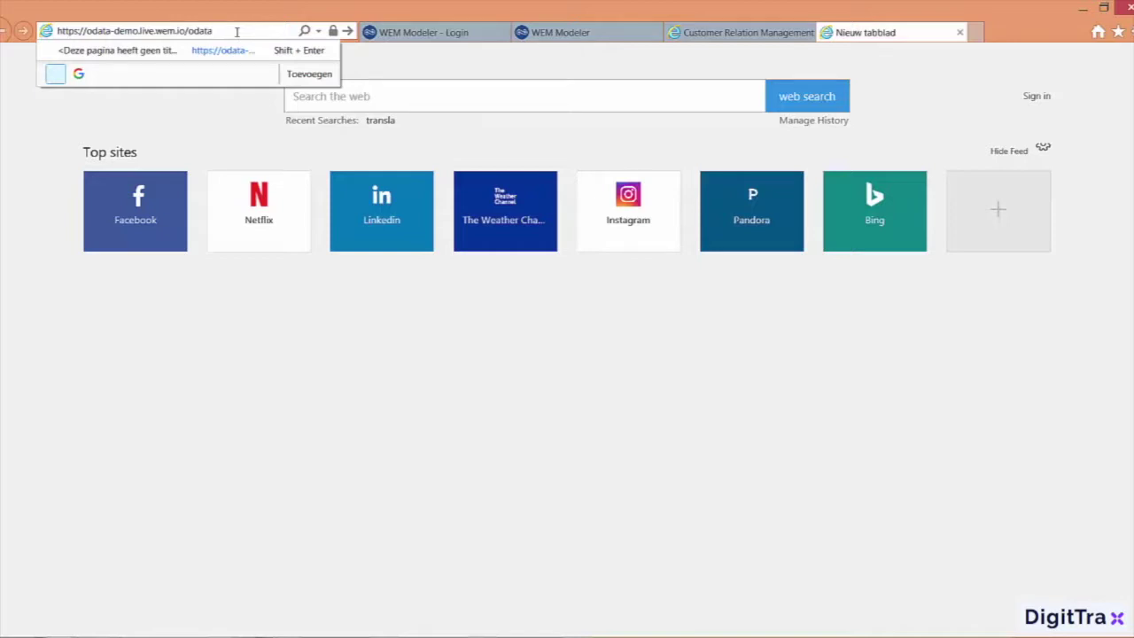
key("Return")
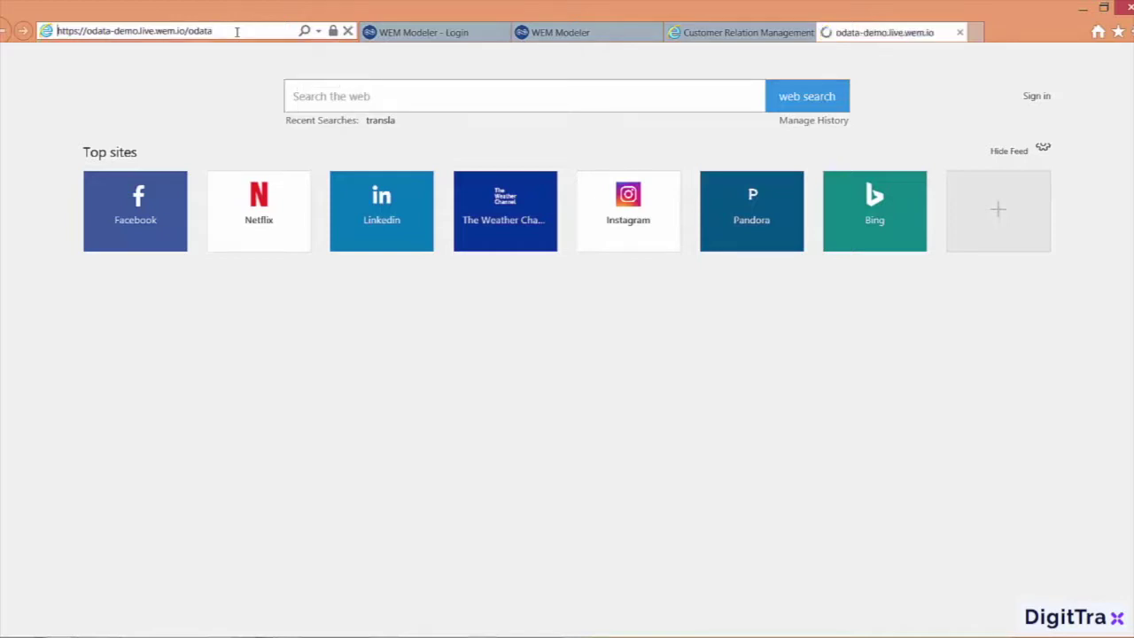
type("demo")
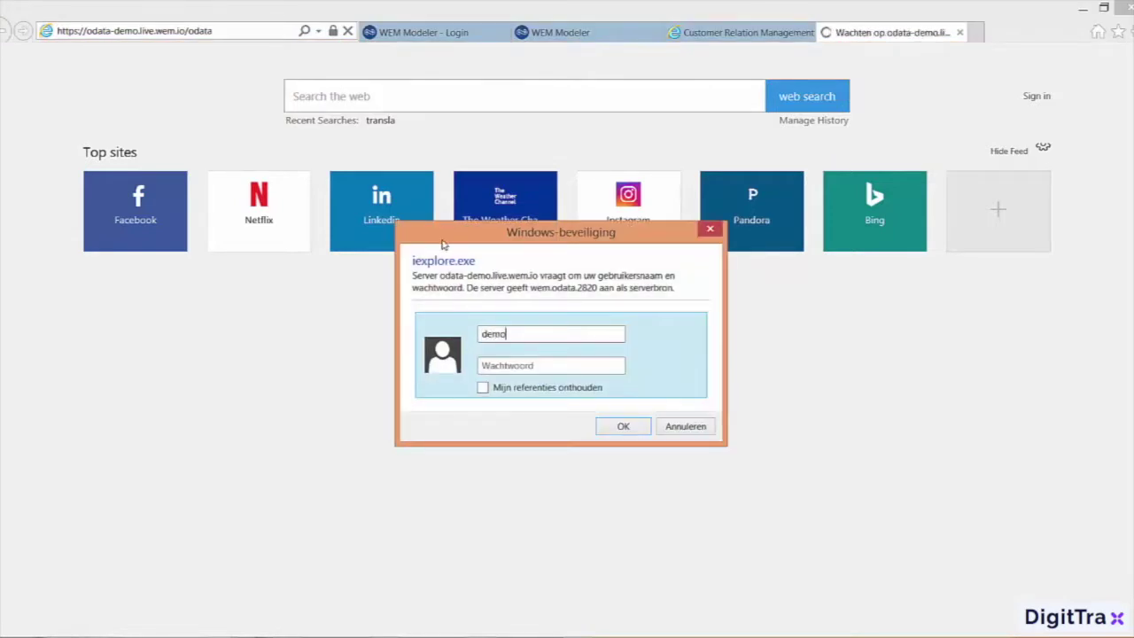
key("Tab")
type("********")
left_click(620, 431)
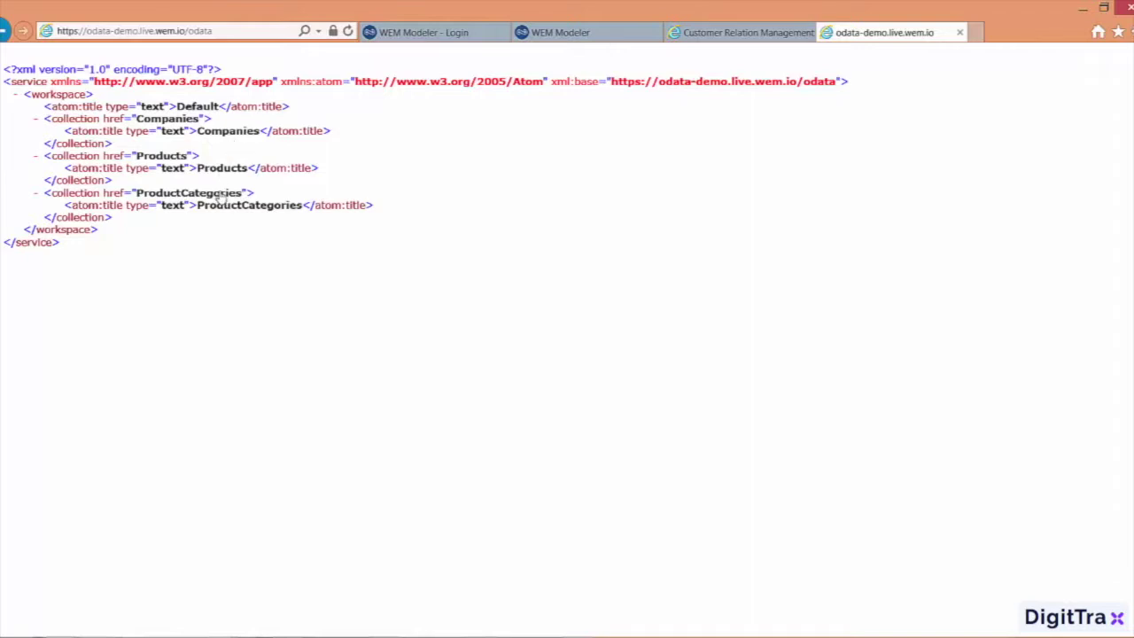
left_click(238, 33)
key("ctrl+c")
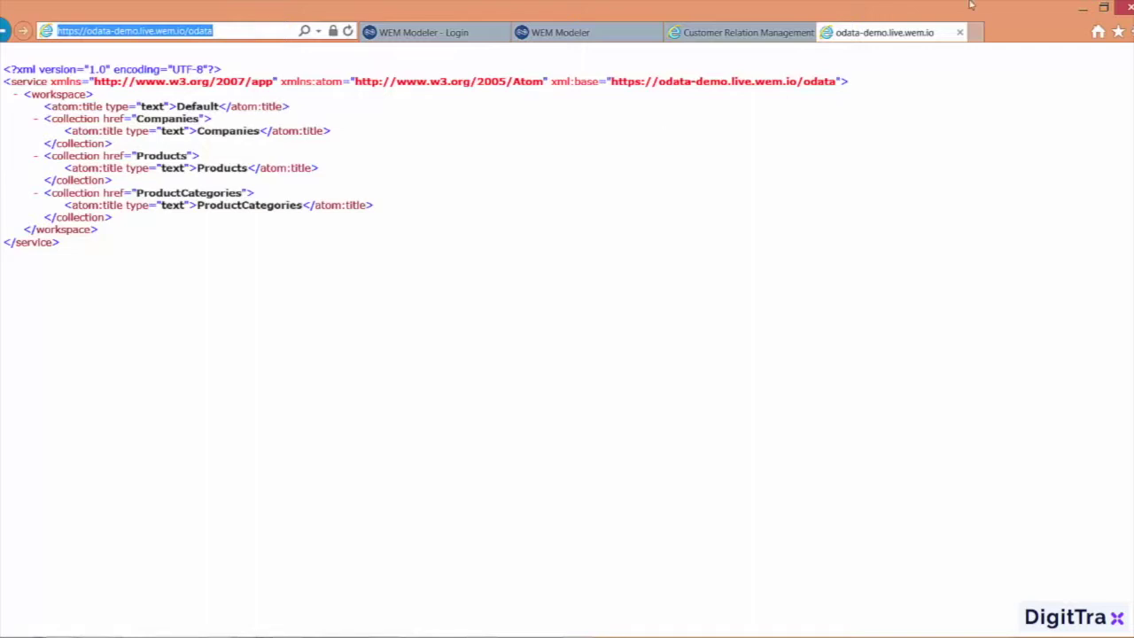
left_click(962, 32)
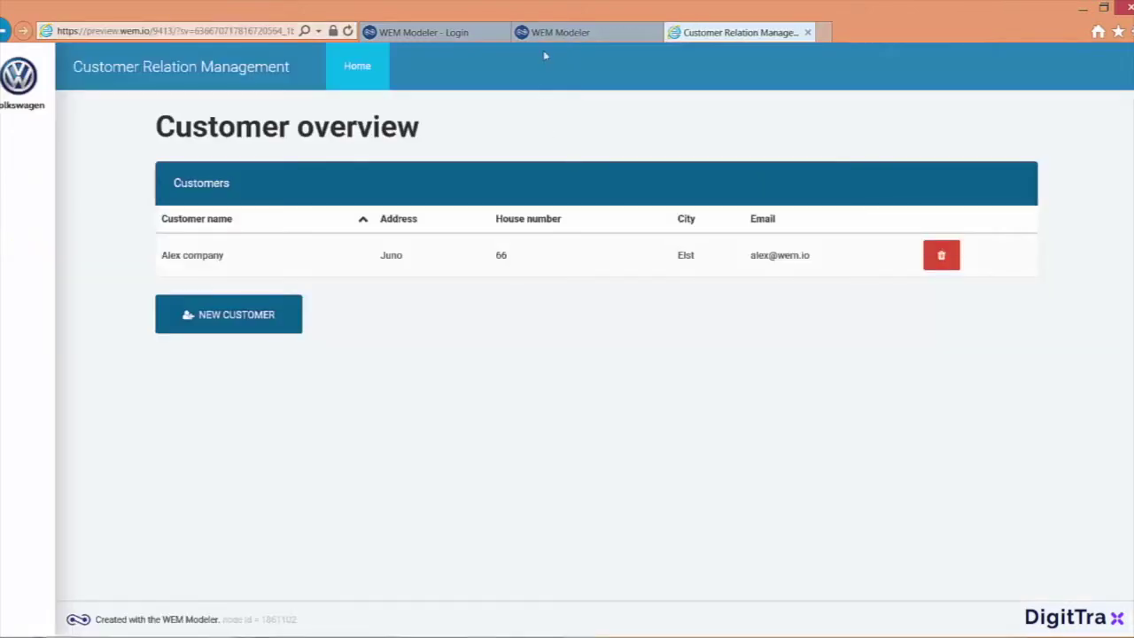
left_click(551, 33)
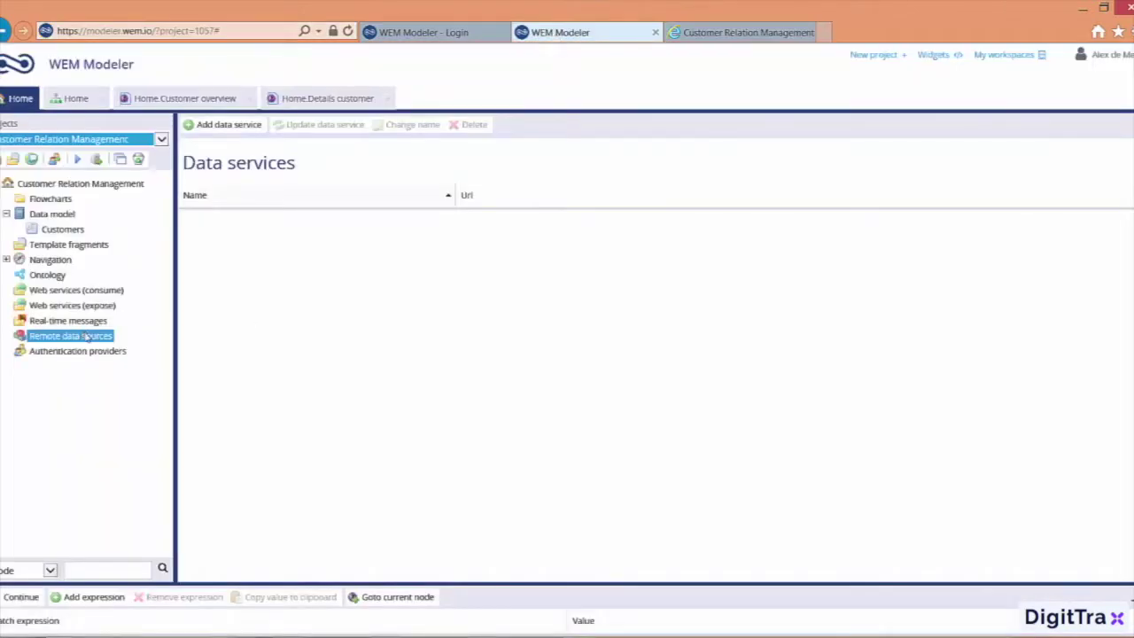
Add data service ODataDemoService with the OData URL and demo credentials, then expand its node.
left_click(228, 125)
key("ctrl+v")
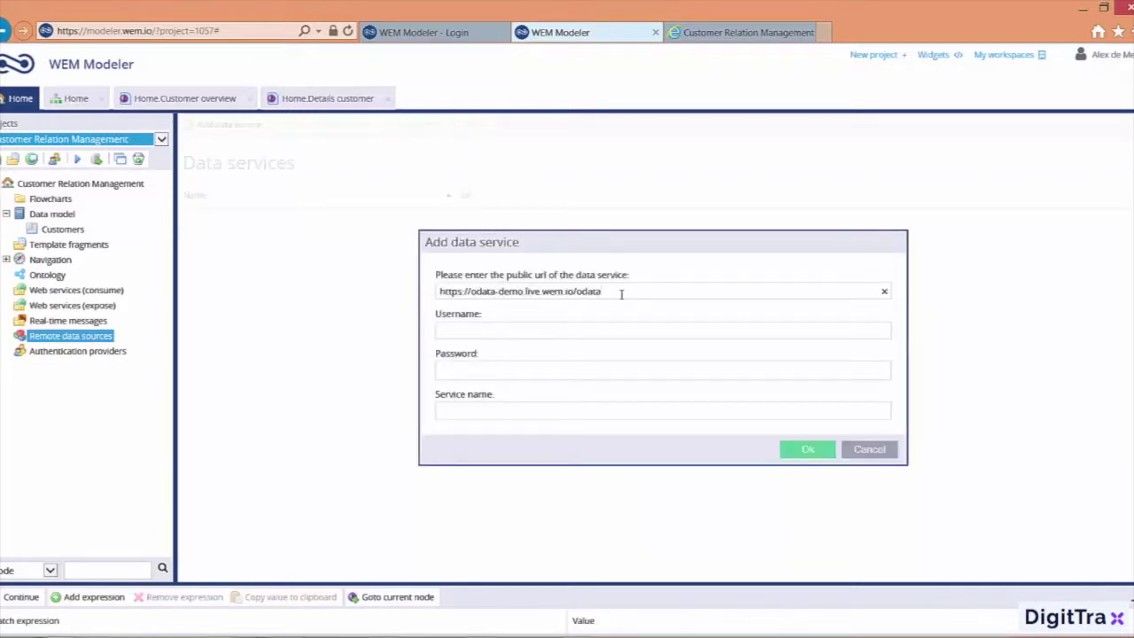
type("demo")
key("Tab")
type("demodemo")
type("OData")
type("Demo")
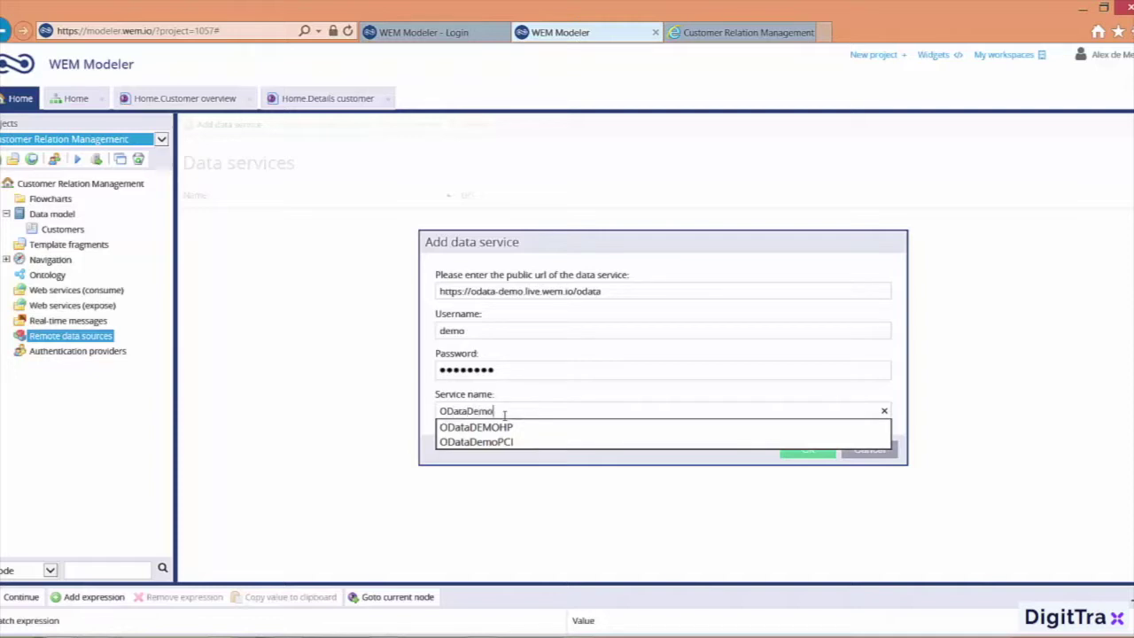
type("Service")
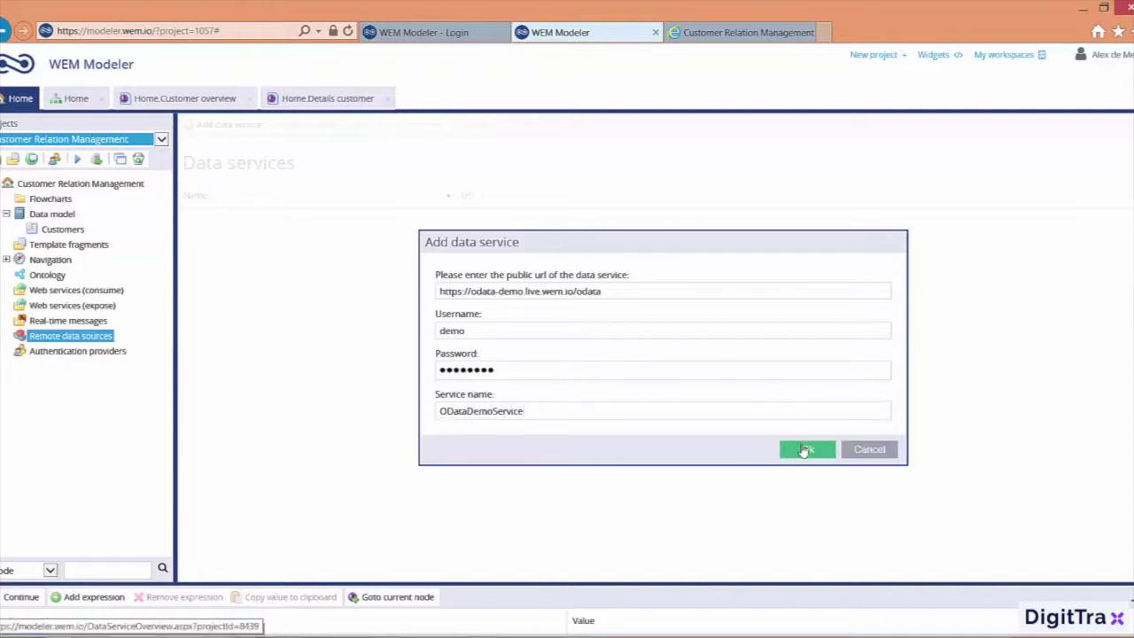
left_click(805, 450)
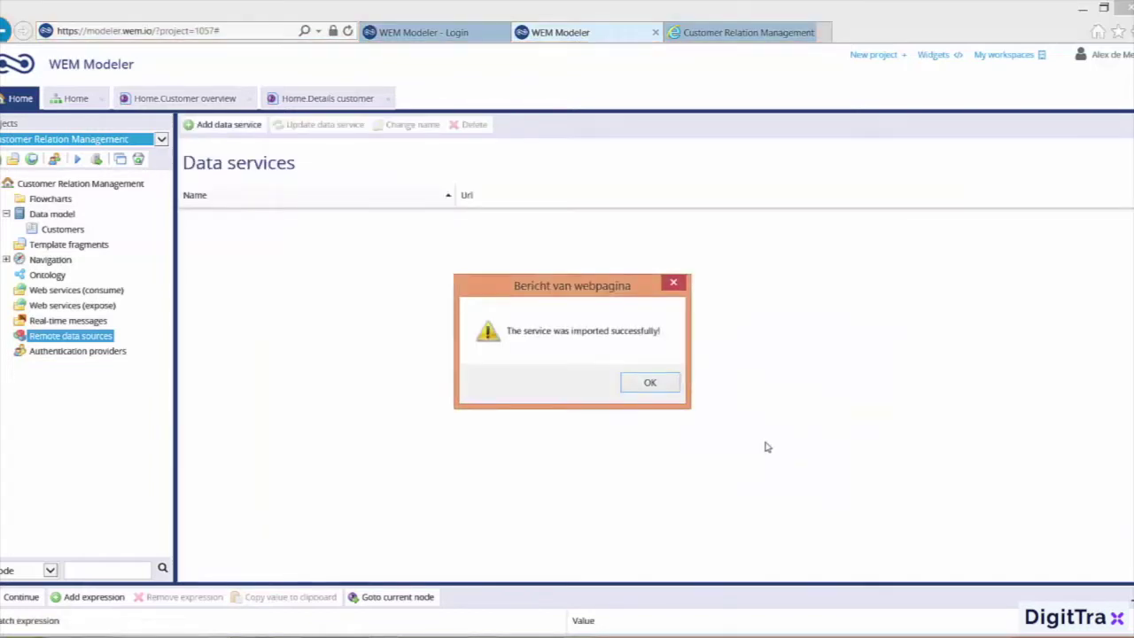
left_click(649, 383)
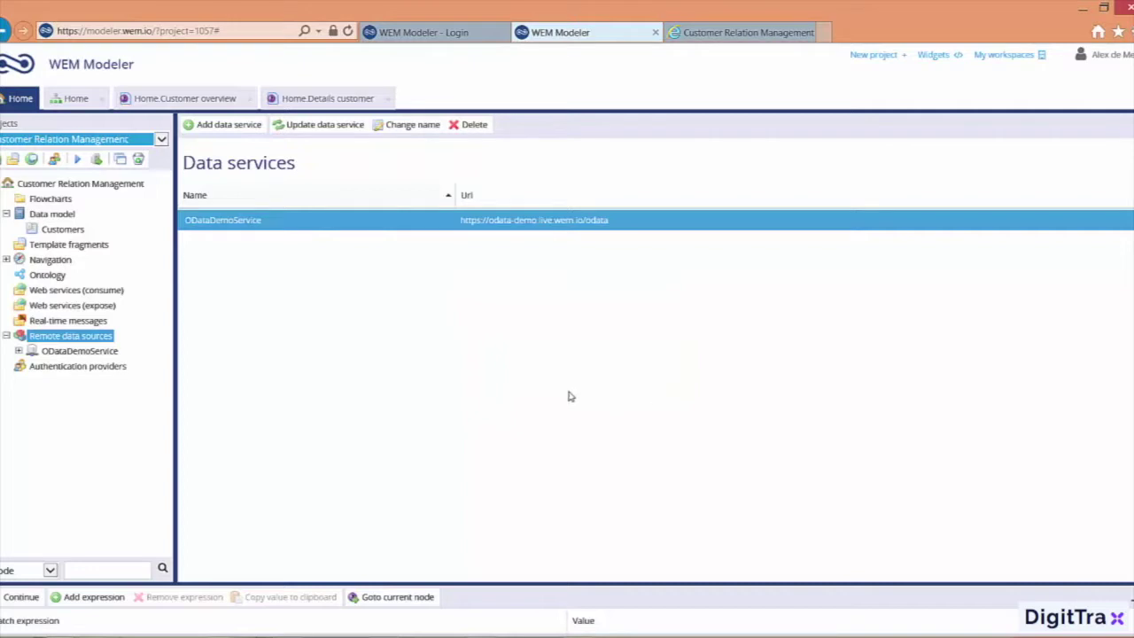
left_click(18, 350)
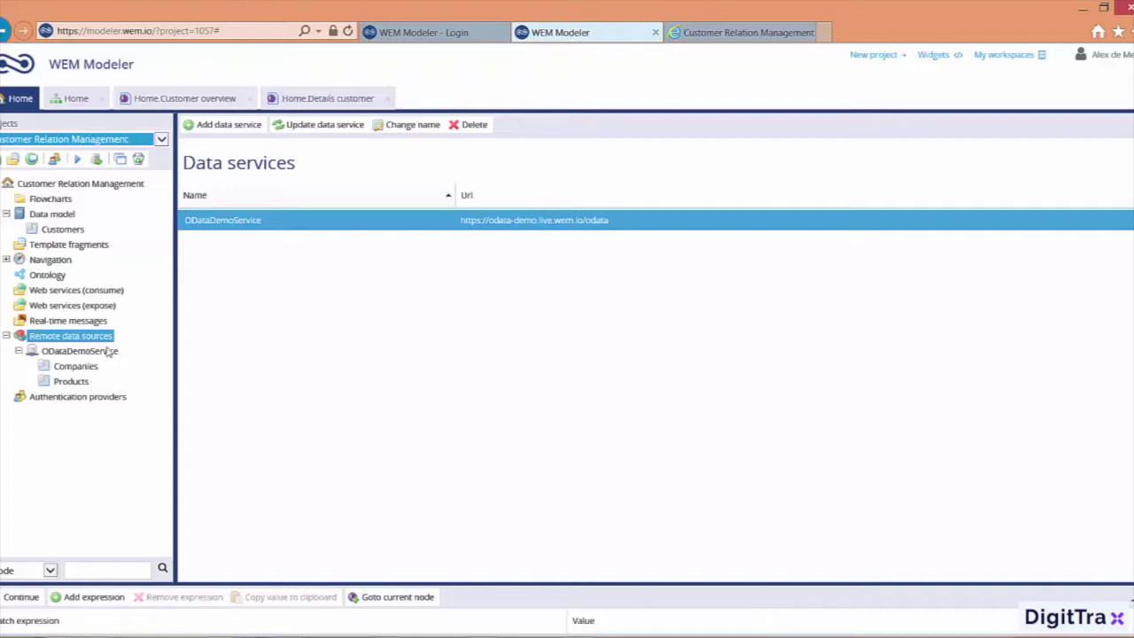
Add a panel titled Products with Info context below New customer on the Customer overview page.
left_click(201, 104)
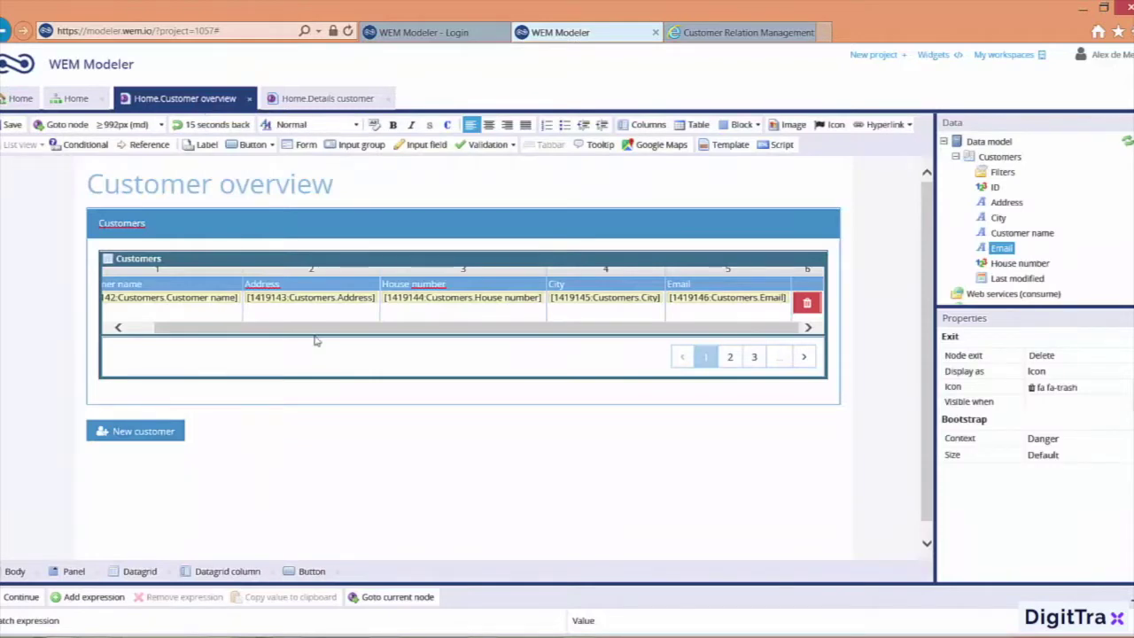
left_click(227, 441)
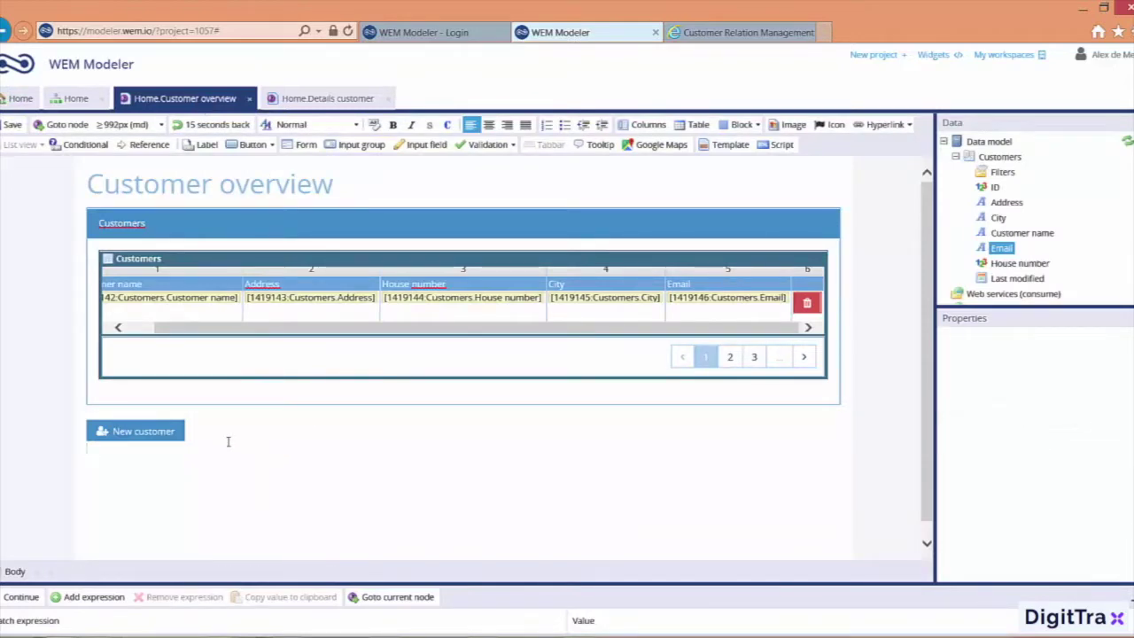
left_click(738, 125)
left_click(741, 159)
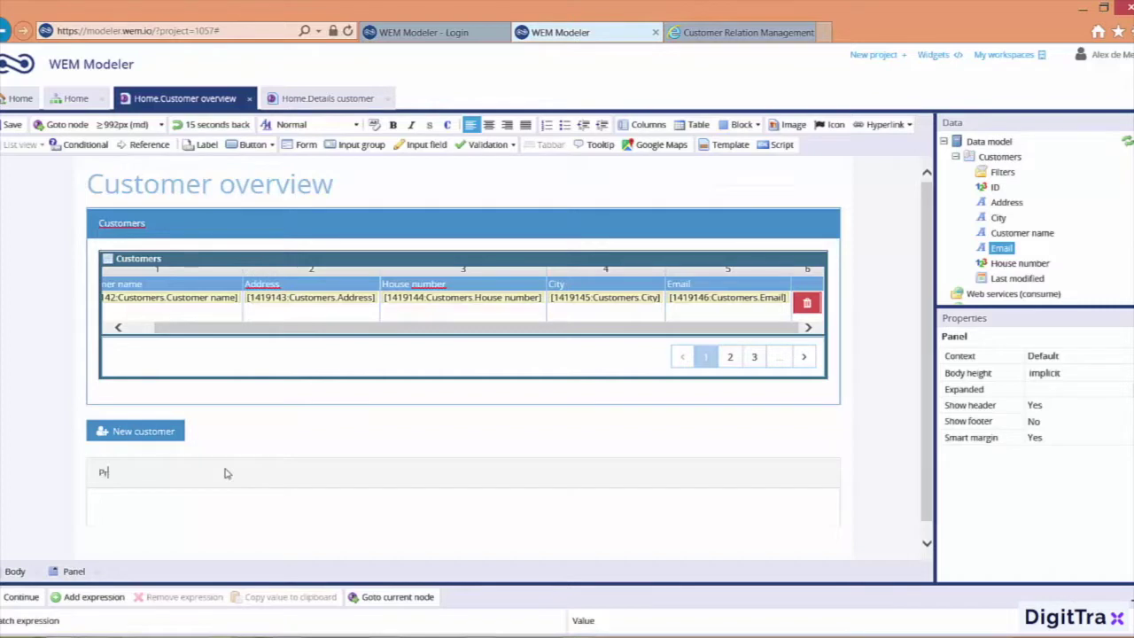
type("Products")
left_click(1069, 357)
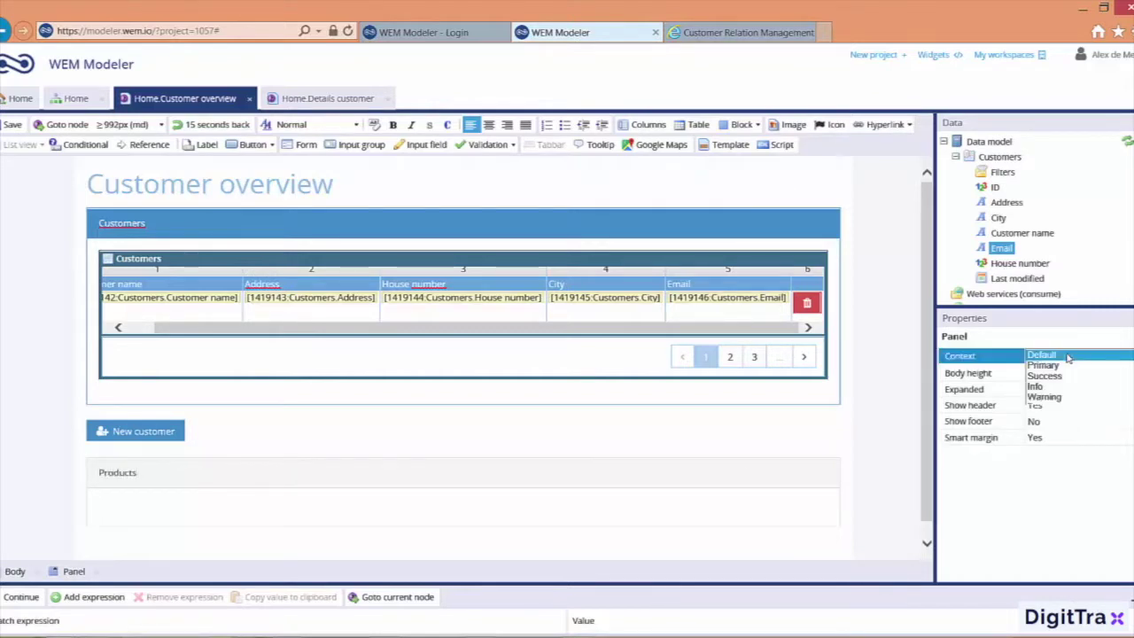
left_click(1043, 385)
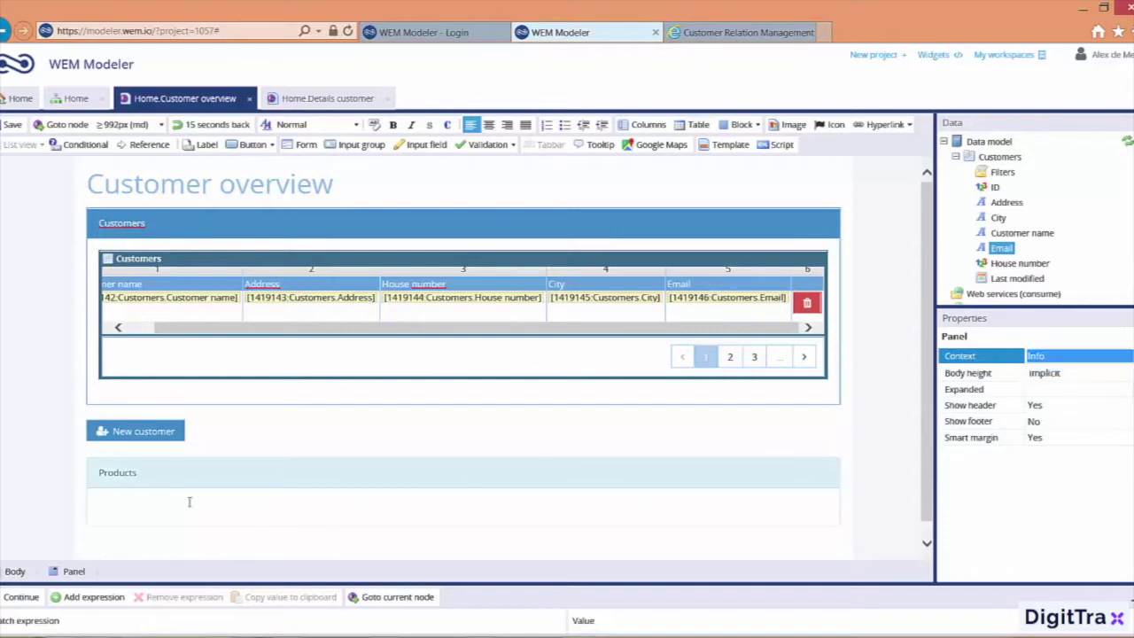
Start a list inside the panel using the remote ODataDemoService Products entity as its source.
left_click(157, 506)
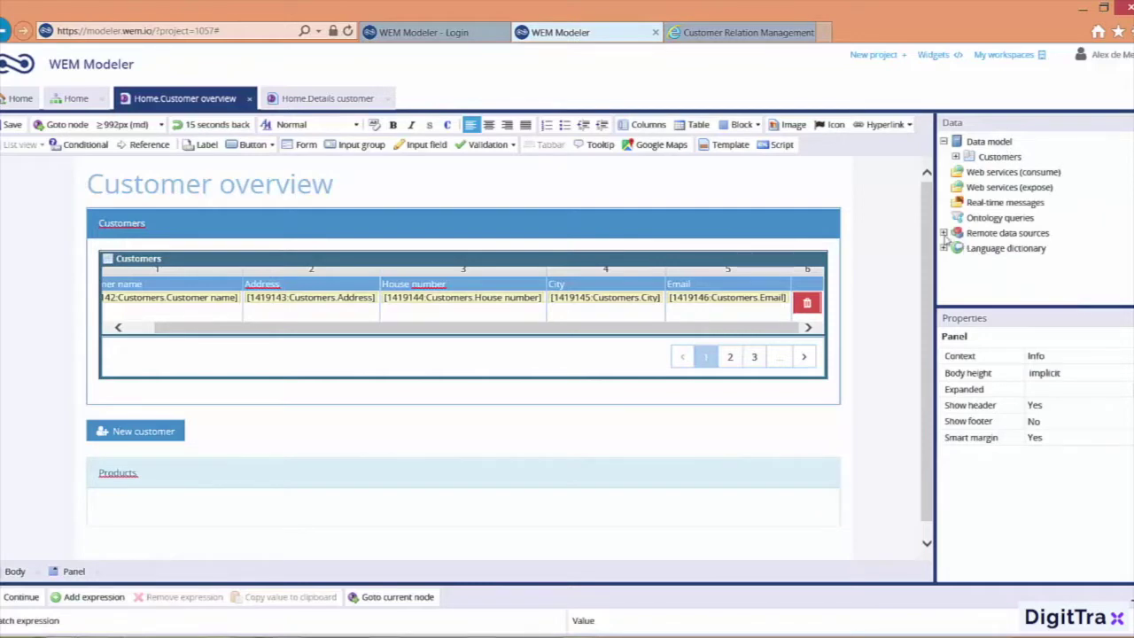
left_click(945, 233)
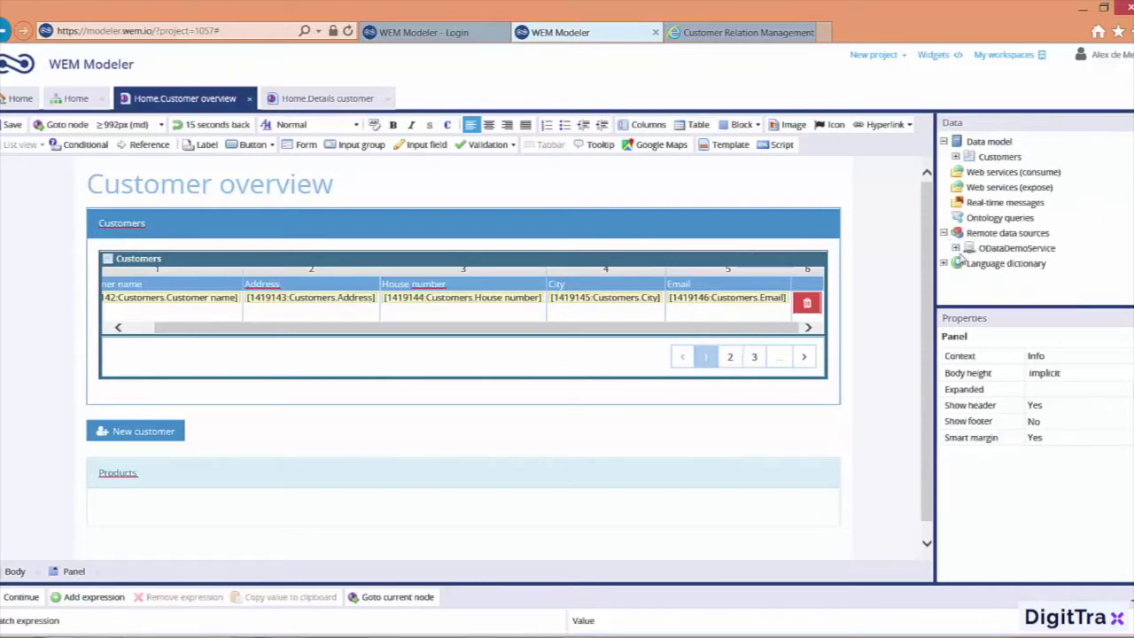
left_click(956, 249)
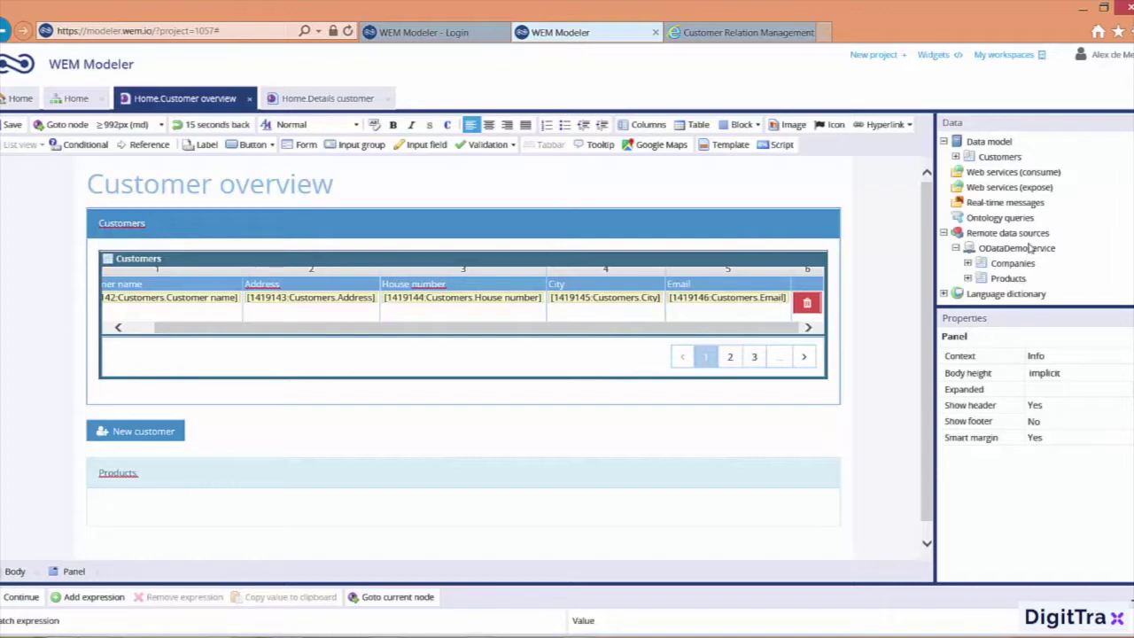
left_click(1009, 280)
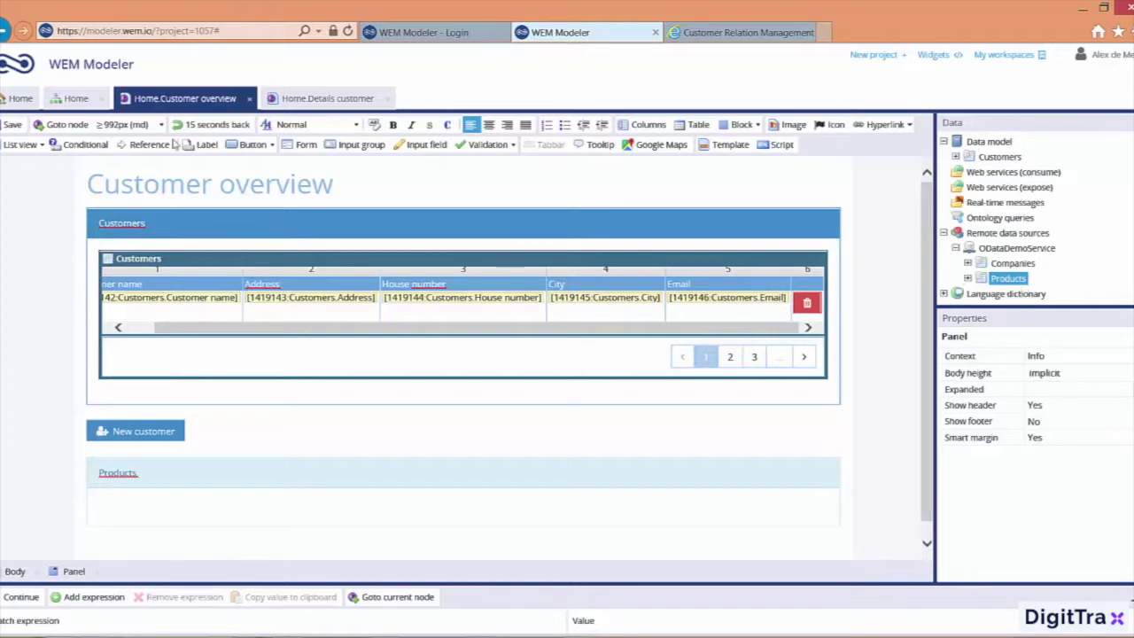
left_click(26, 147)
Insert the Products list as a data grid inside the panel and select the grid.
left_click(27, 168)
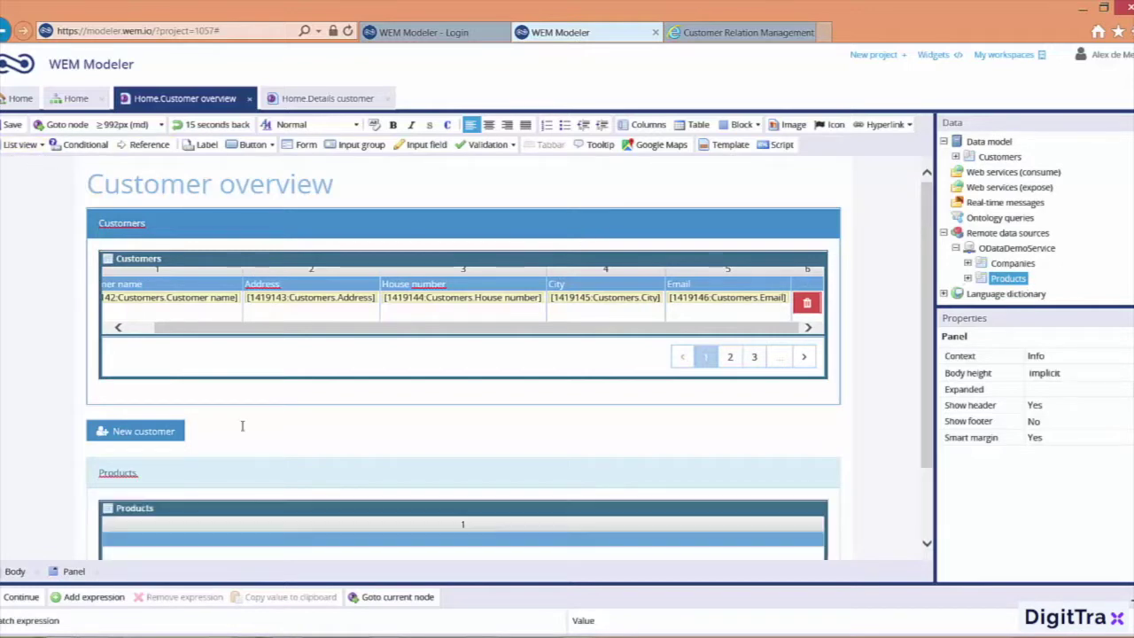
scroll(298, 467, "down", 1)
left_click(317, 442)
left_click(735, 436)
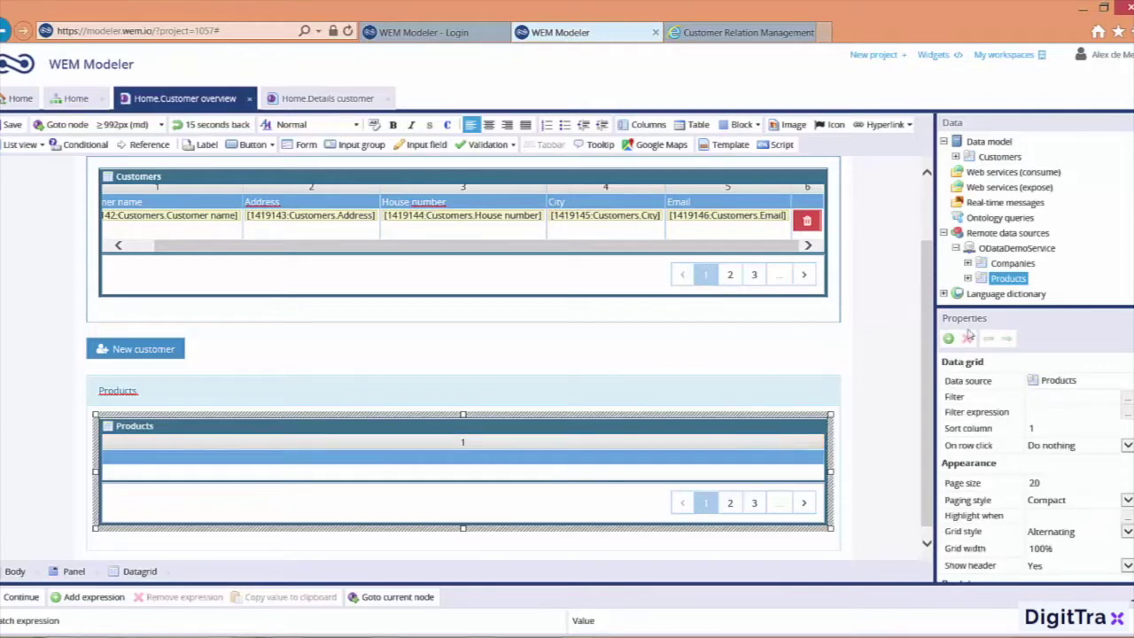
Add Name, Description, Price and Image columns to the Products grid and save the template.
left_click(969, 279)
scroll(1007, 264, "down", 2)
scroll(1008, 264, "down", 3)
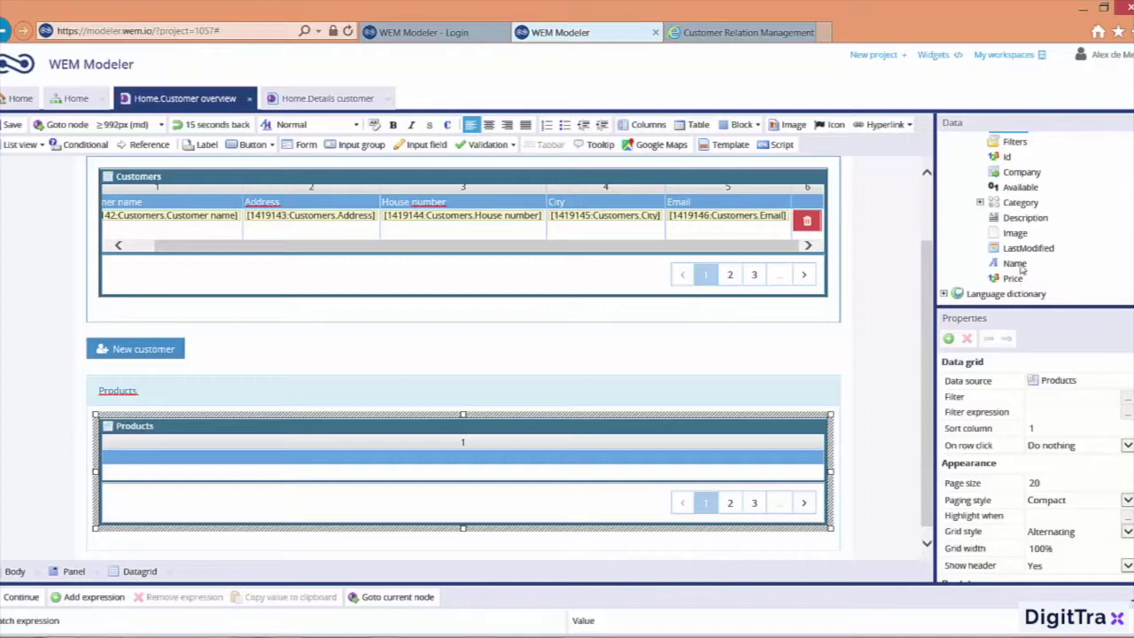
double_click(1020, 266)
double_click(1025, 218)
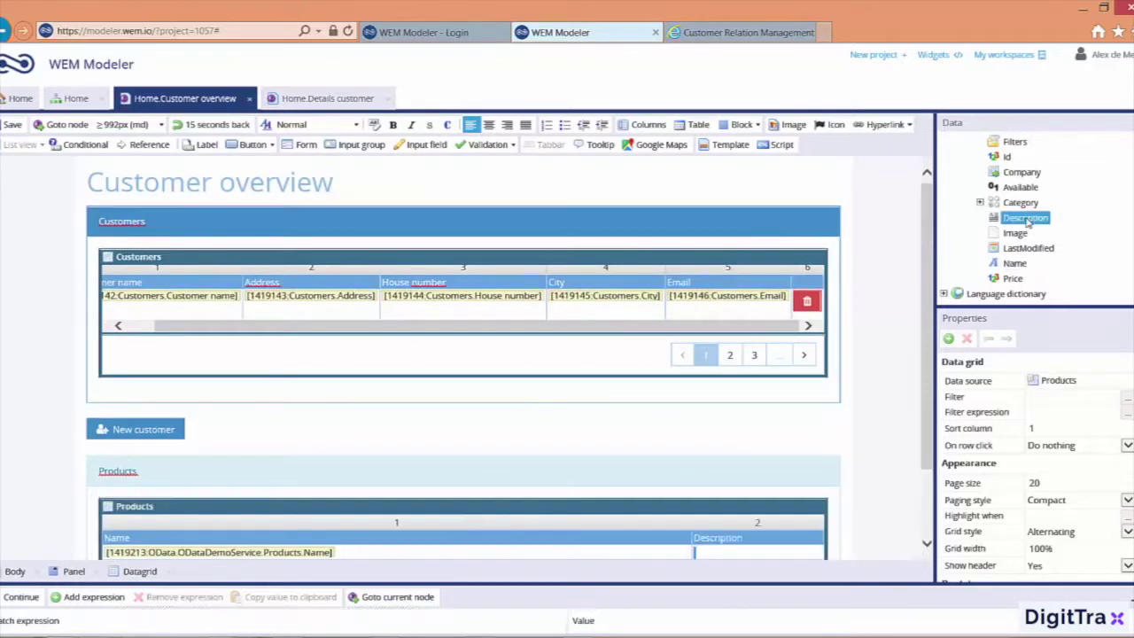
double_click(1013, 278)
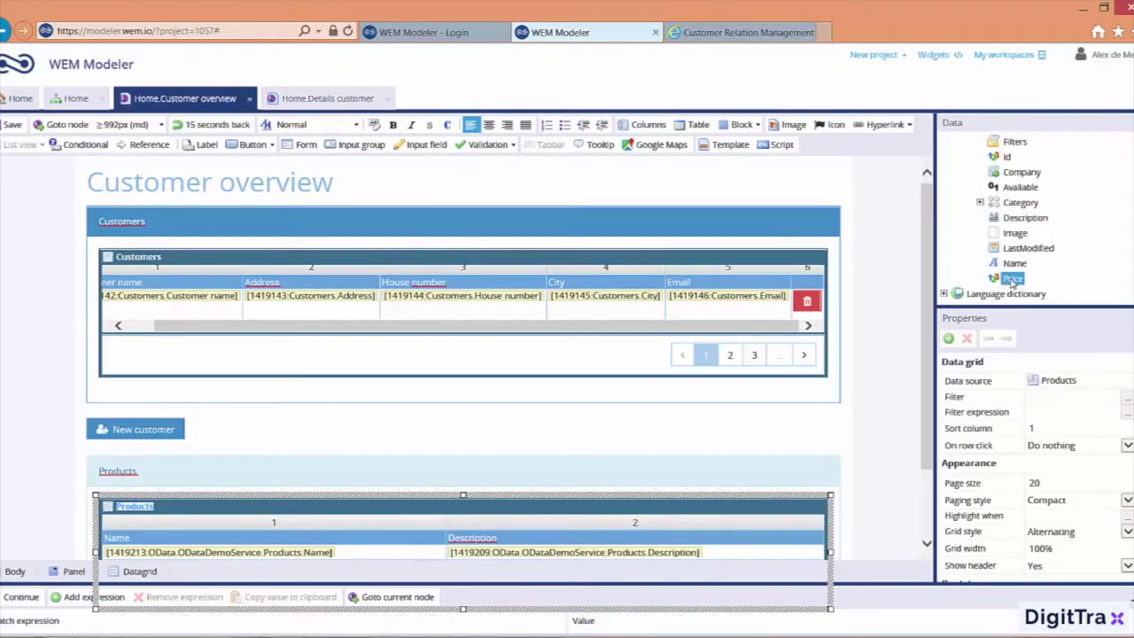
double_click(1015, 233)
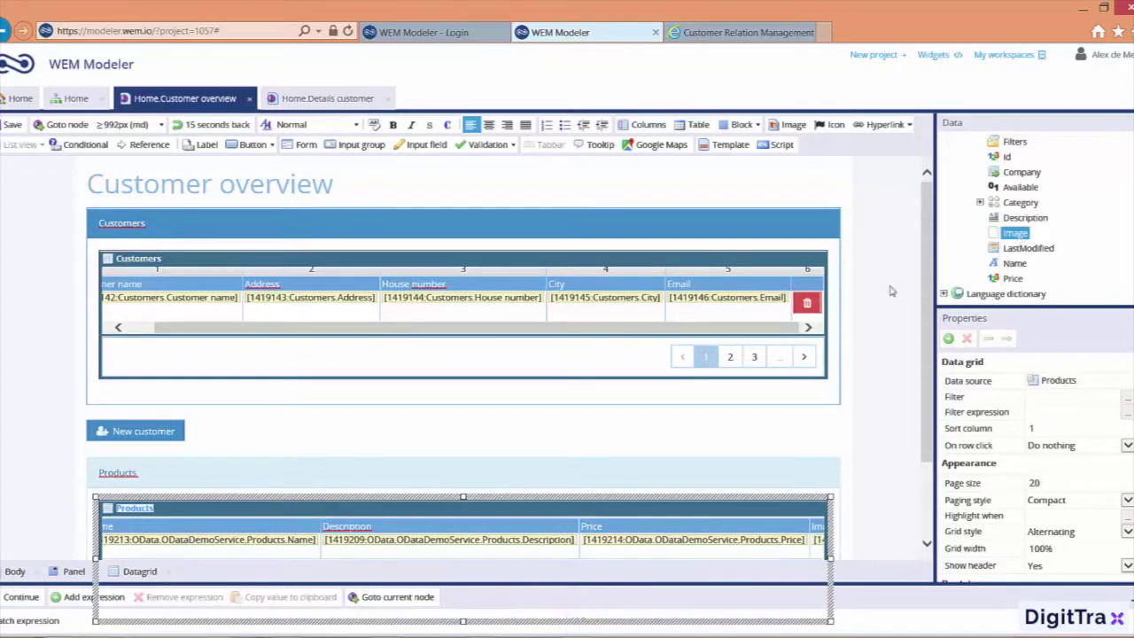
left_click(12, 125)
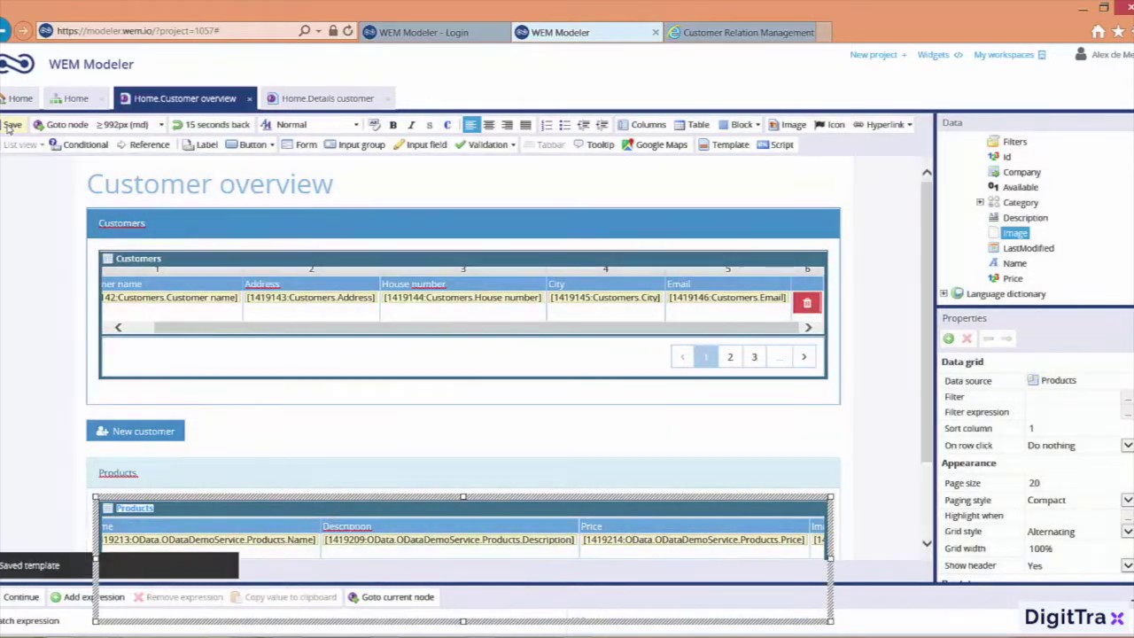
left_click(721, 36)
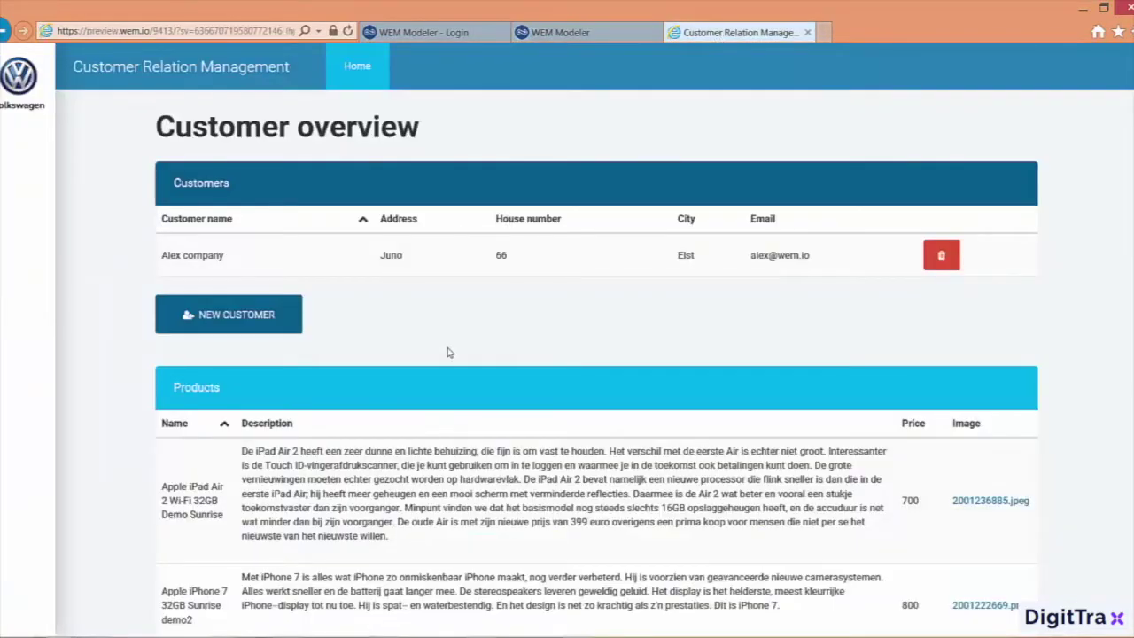
scroll(450, 346, "down", 2)
scroll(450, 343, "down", 1)
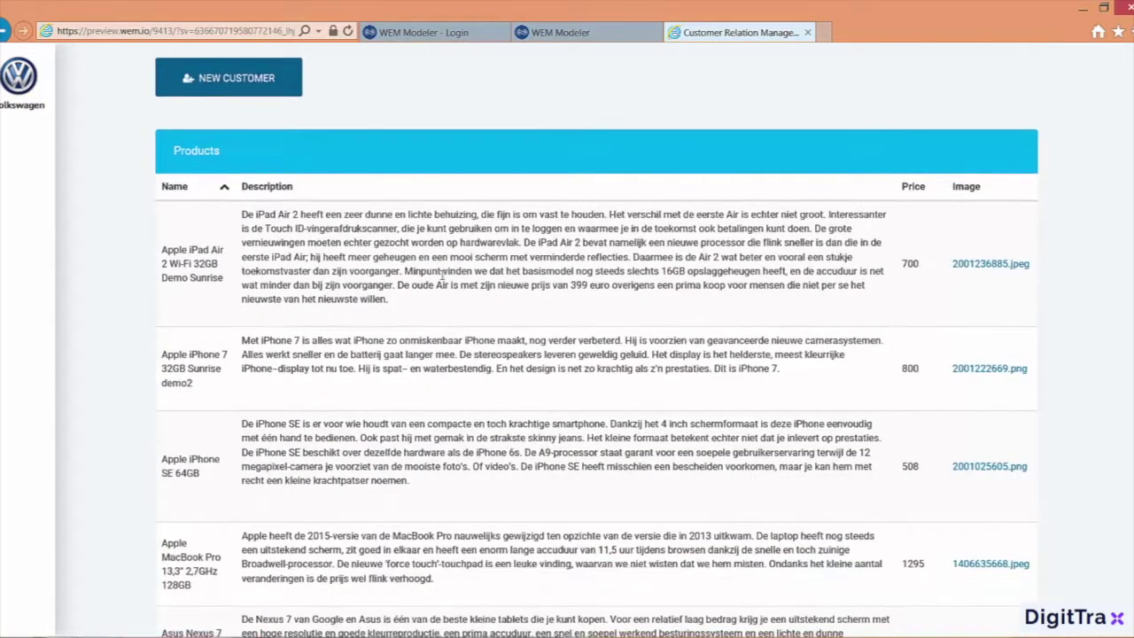
scroll(443, 281, "down", 2)
scroll(443, 281, "up", 1)
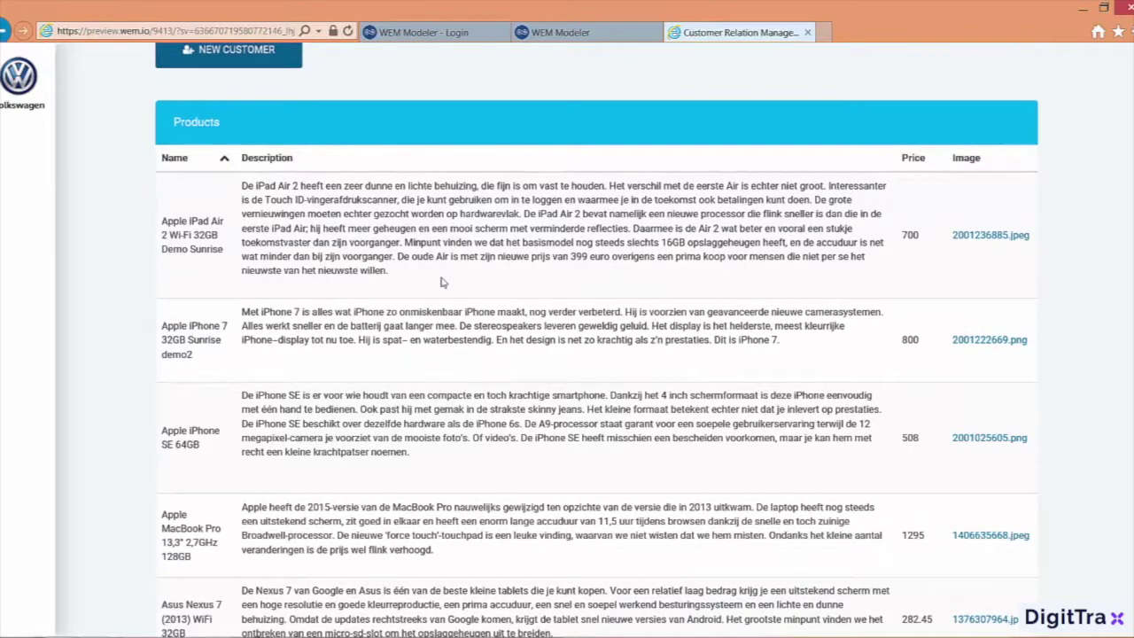
scroll(442, 281, "up", 1)
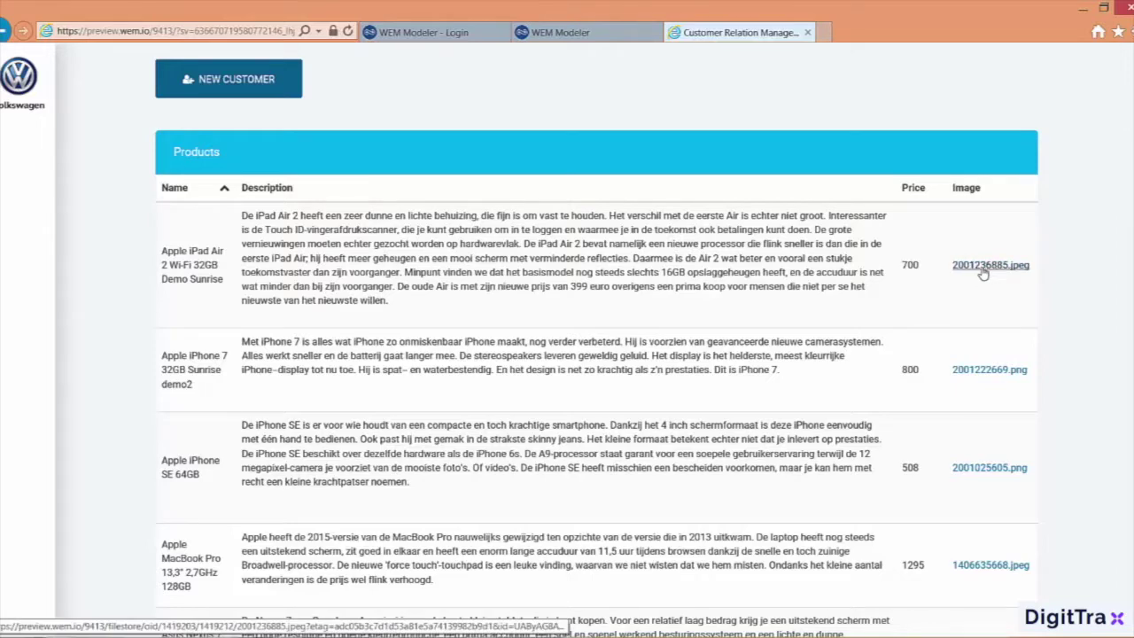
left_click(561, 34)
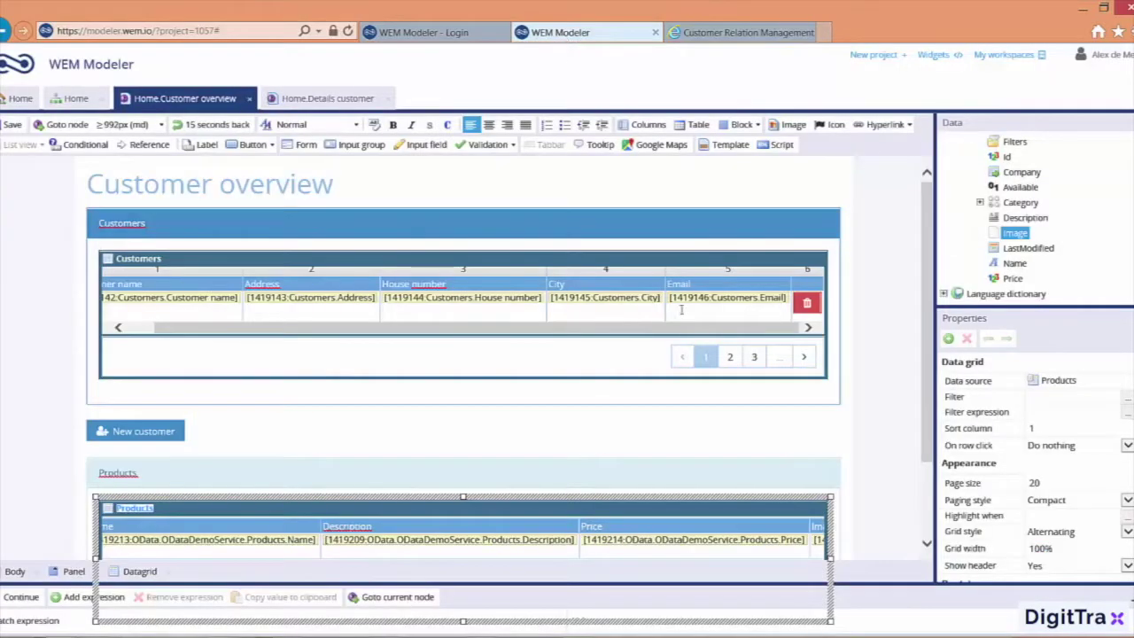
Set the Products grid's Image column to display as Image and save the template.
scroll(715, 392, "down", 2)
scroll(724, 486, "right", 5)
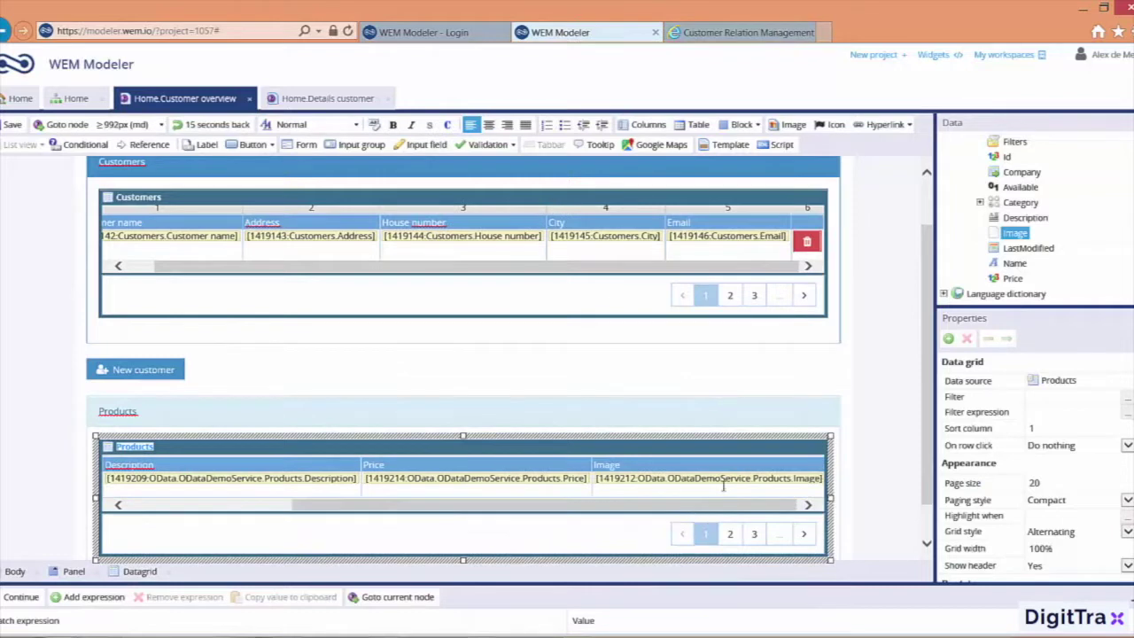
left_click(721, 478)
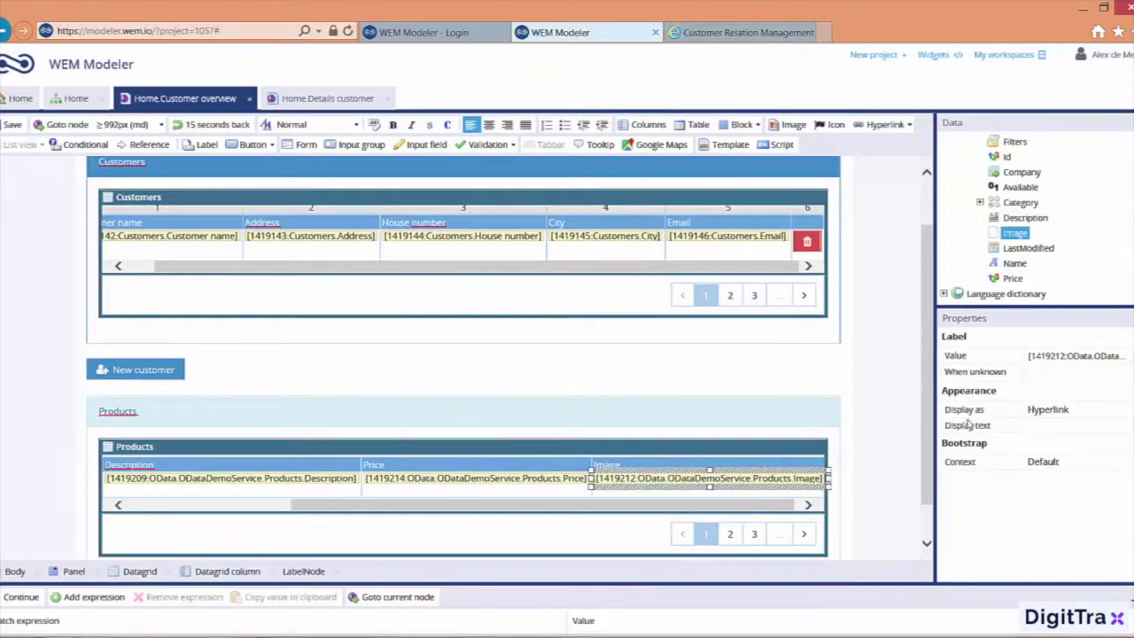
left_click(1067, 412)
left_click(1045, 397)
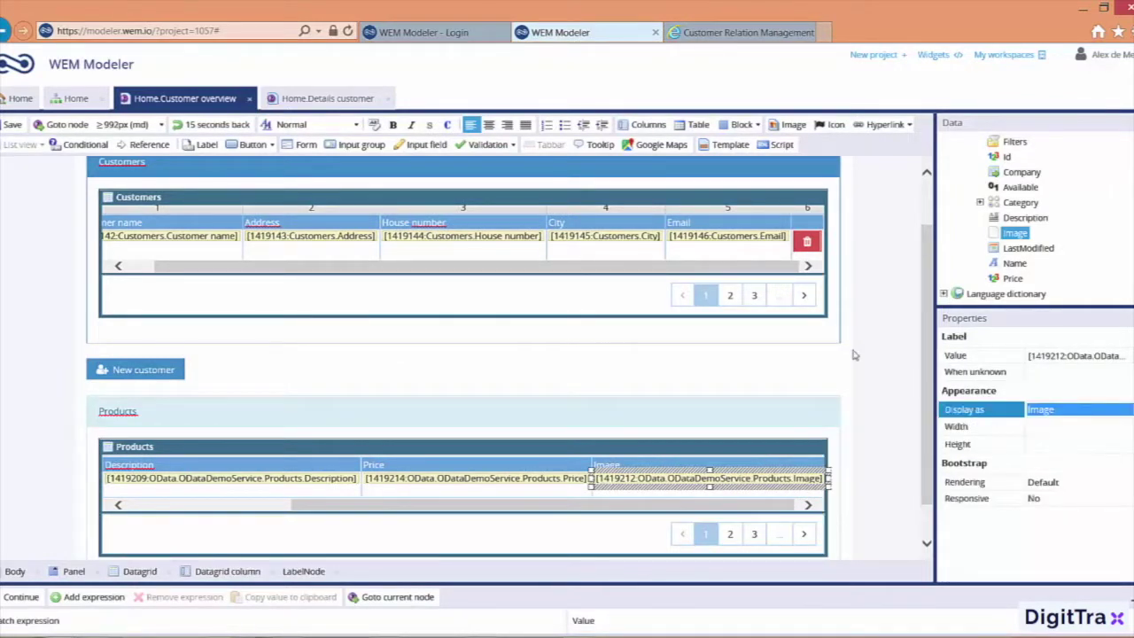
left_click(12, 126)
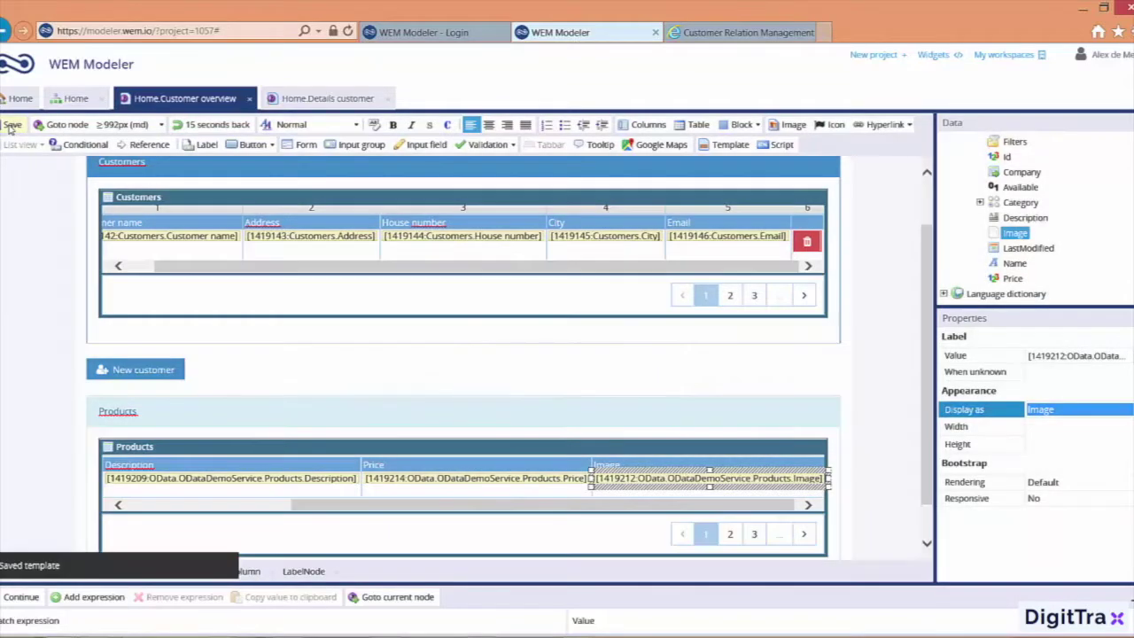
Check the preview for product pictures, then return to the modeler.
left_click(742, 34)
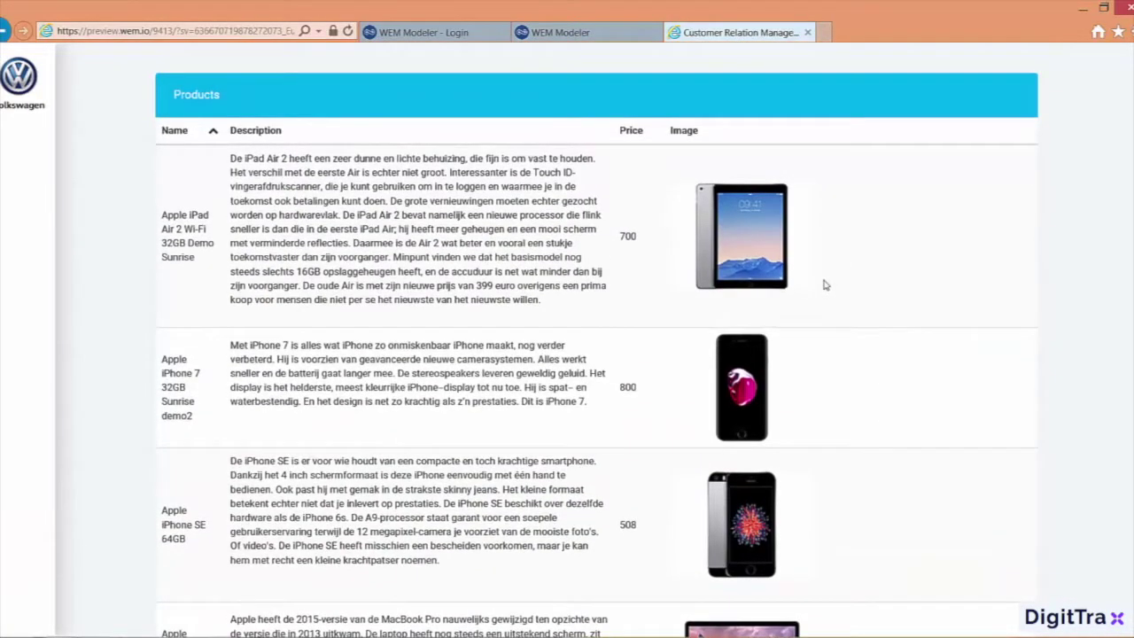
scroll(299, 298, "up", 3)
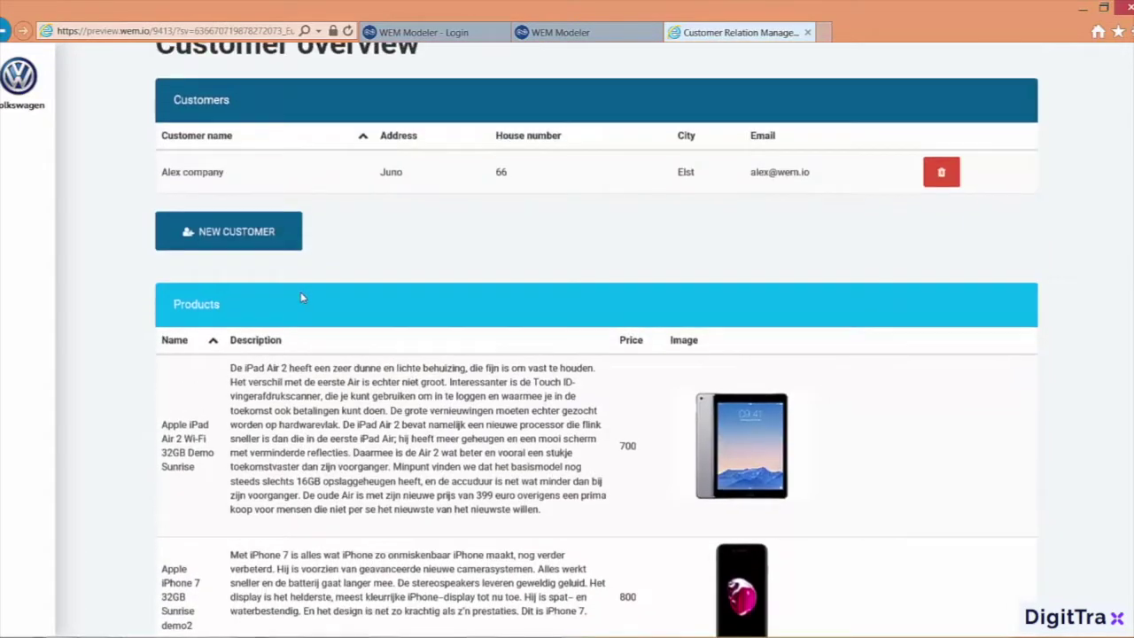
scroll(428, 306, "down", 2)
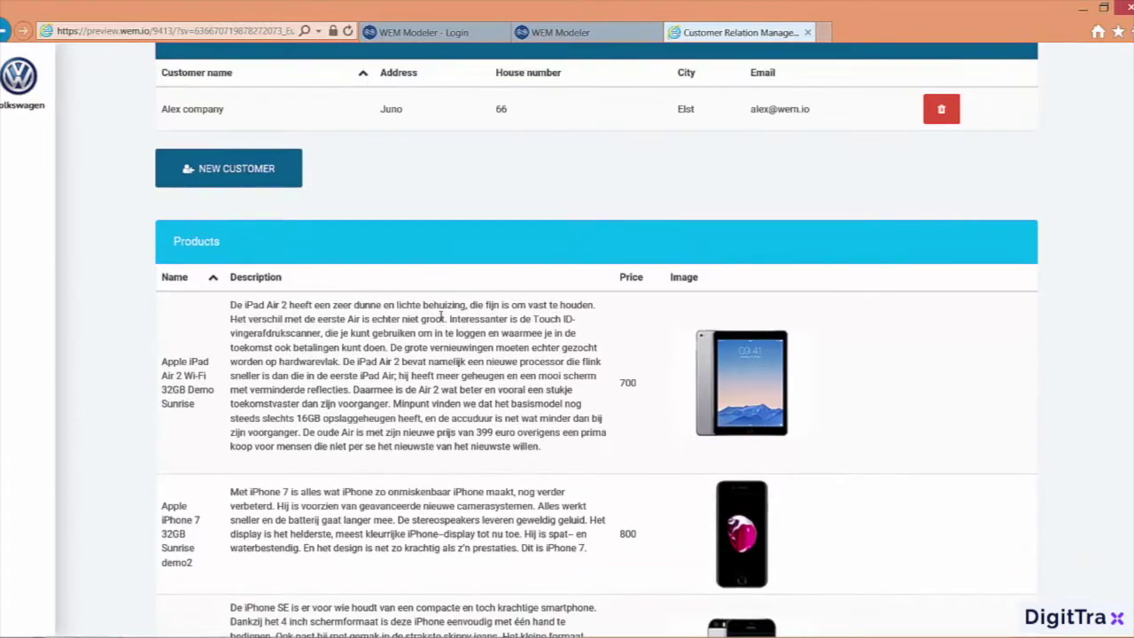
scroll(390, 204, "up", 1)
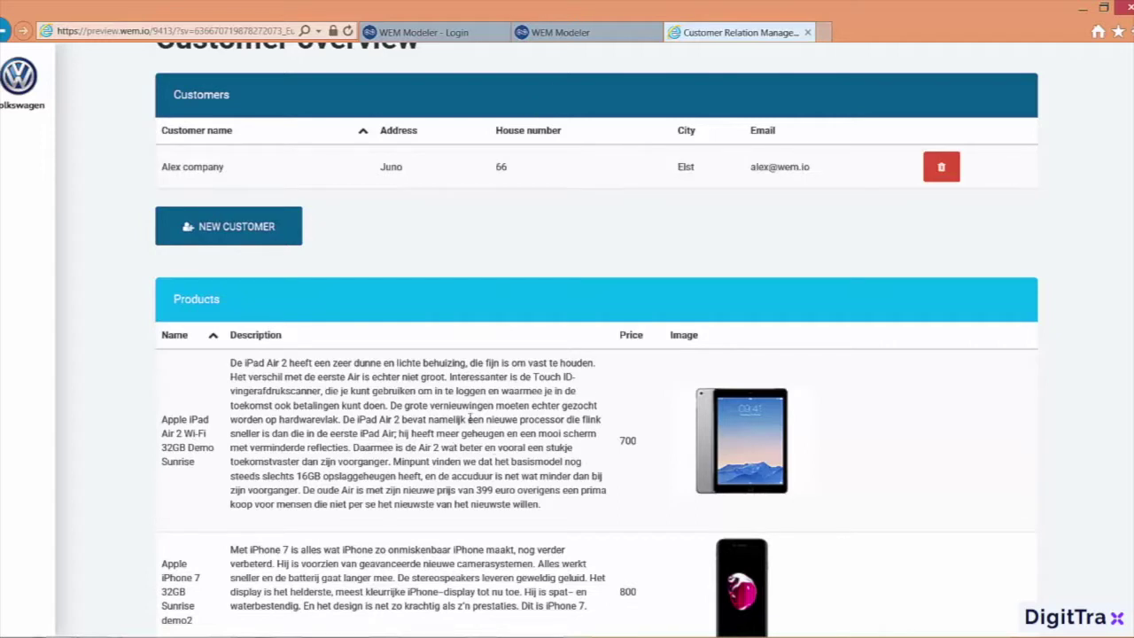
left_click(588, 32)
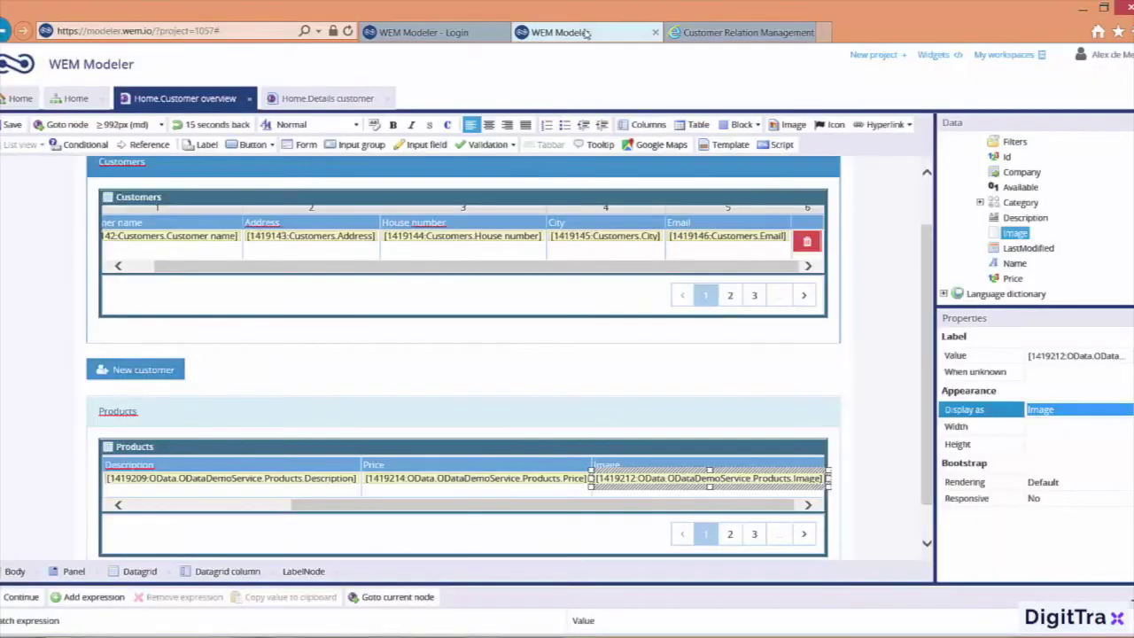
Add an overlay interaction node named Details product to the Home flowchart.
left_click(76, 99)
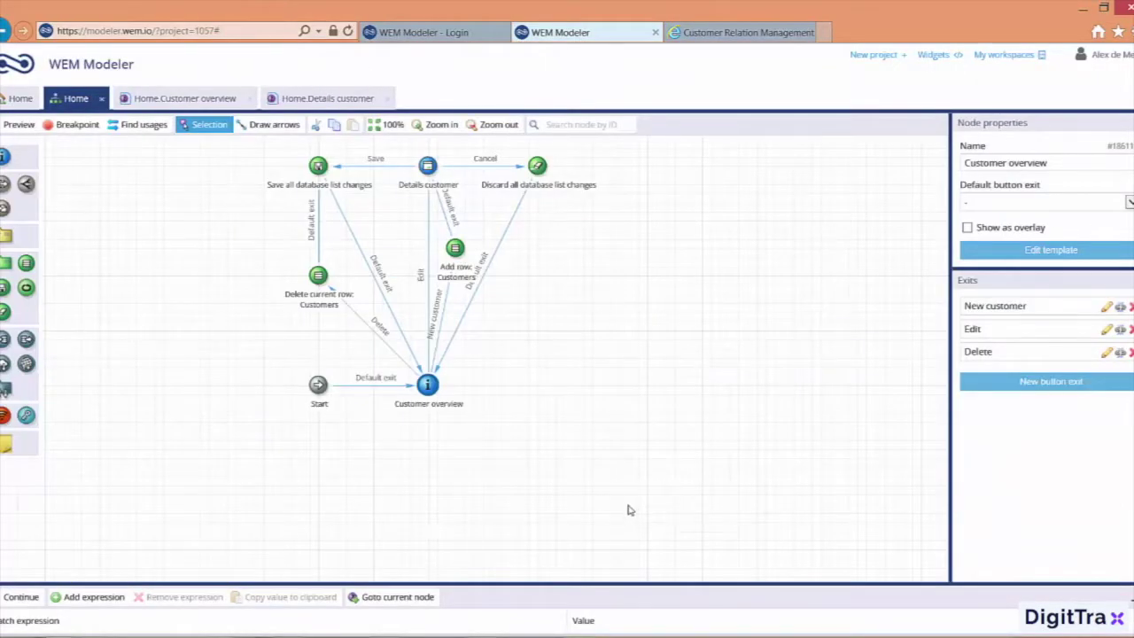
left_click_drag(4, 157, 600, 386)
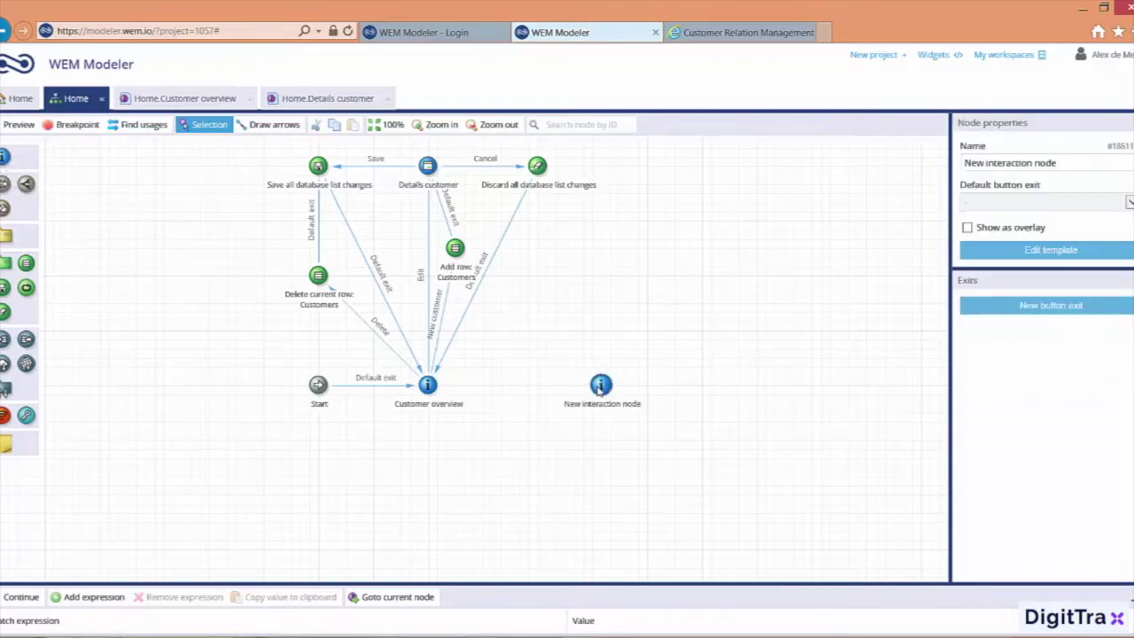
left_click(966, 226)
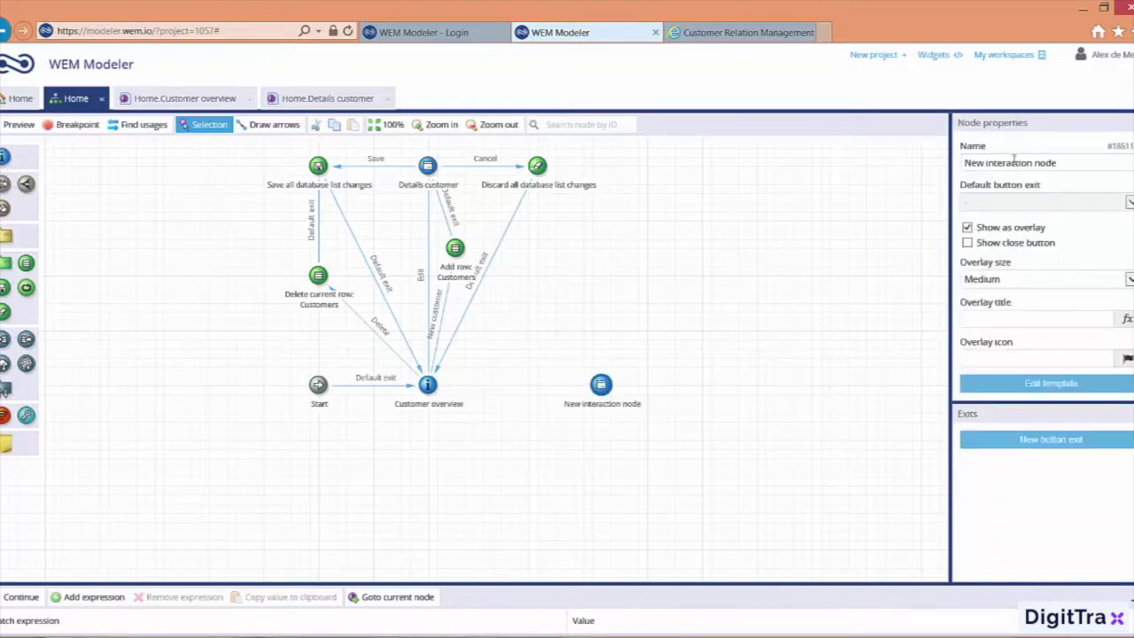
left_click_drag(1076, 158, 894, 188)
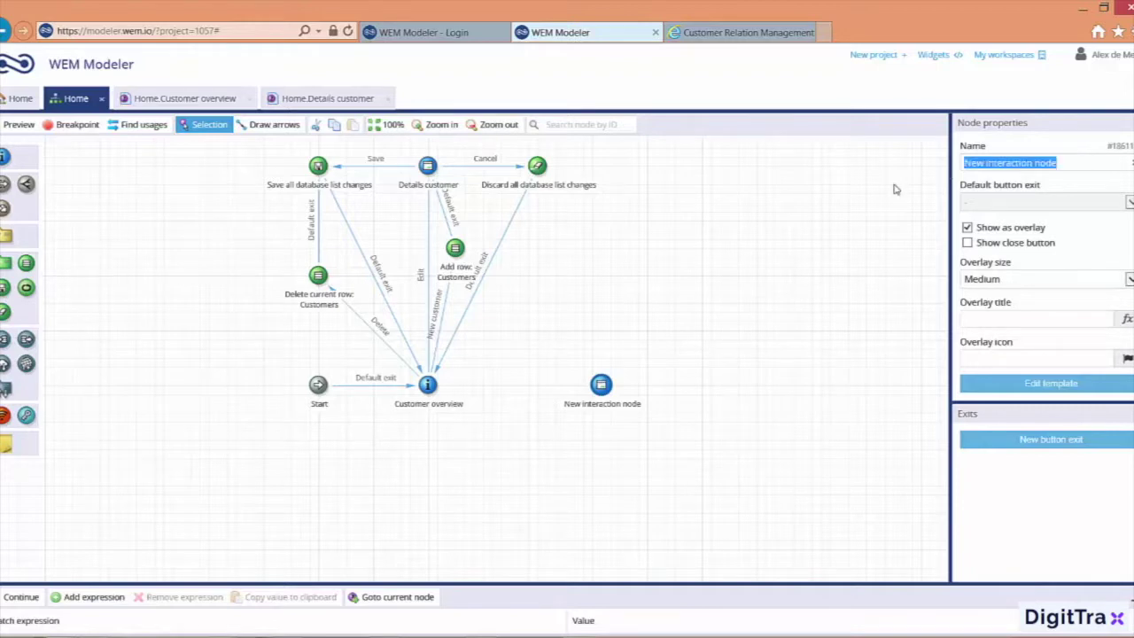
type("Details products")
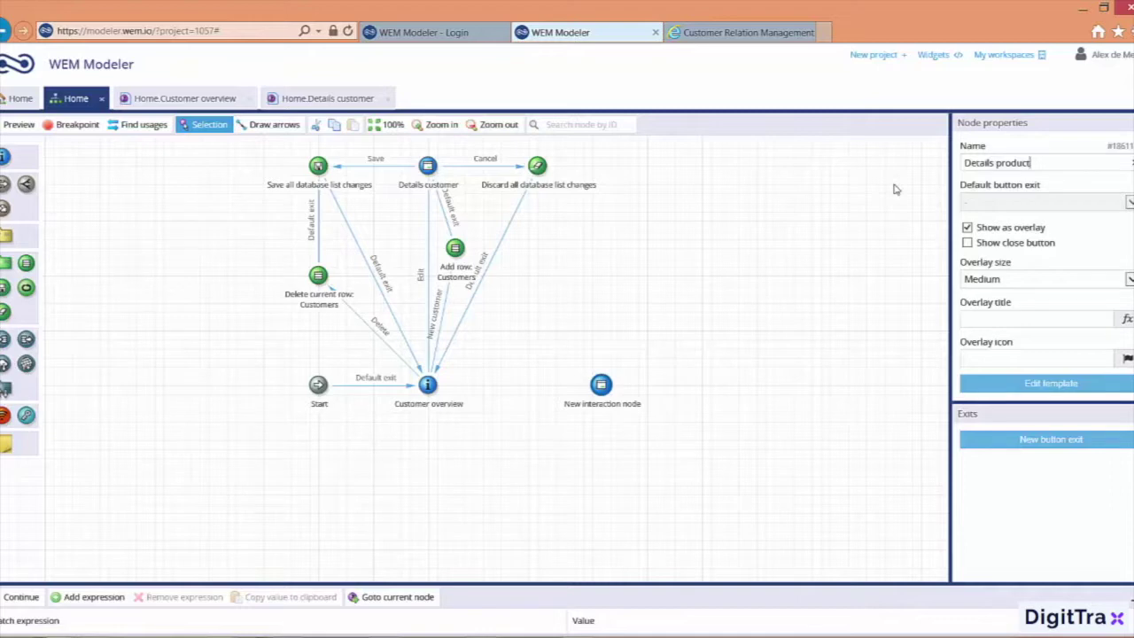
left_click(785, 301)
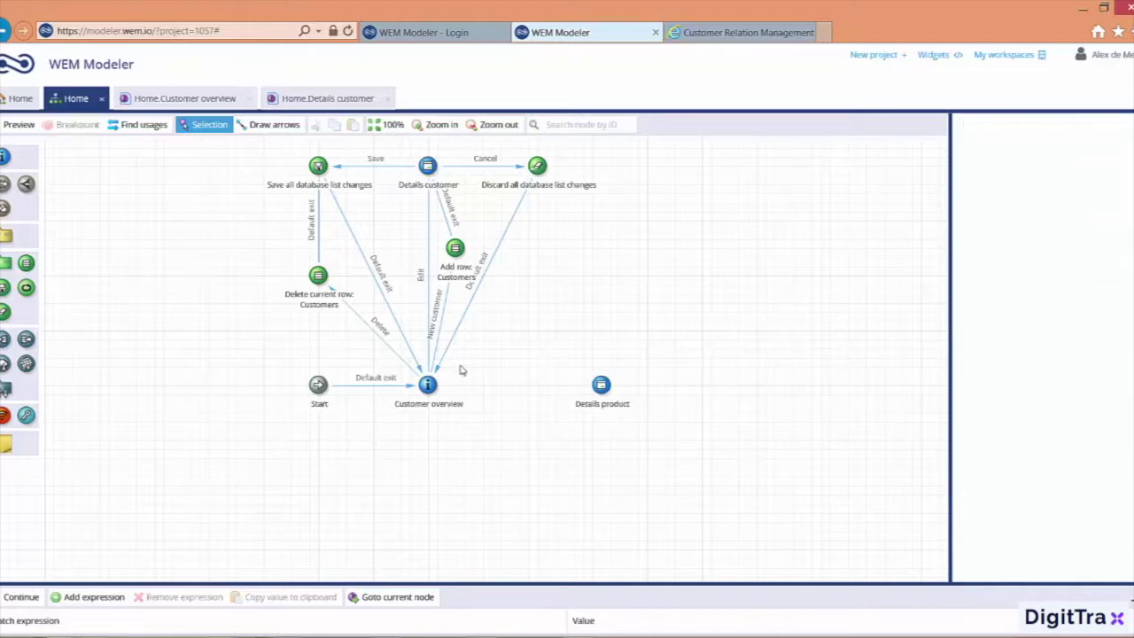
Connect Customer overview to Details product with a new Edit product button exit.
left_click(432, 385)
left_click_drag(432, 384, 601, 387)
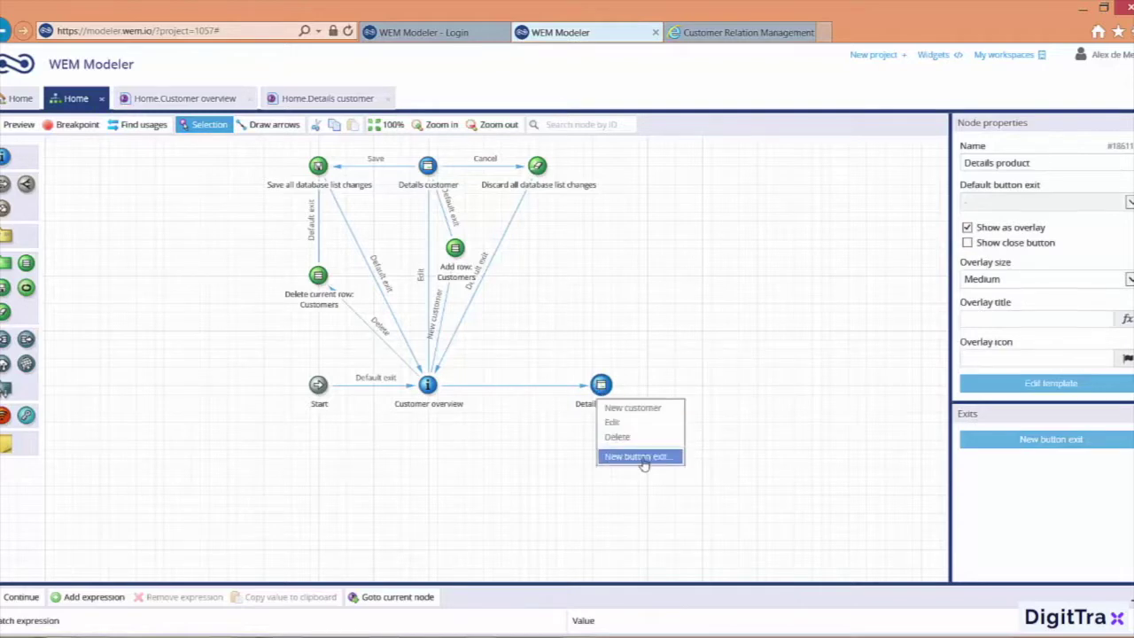
left_click(644, 456)
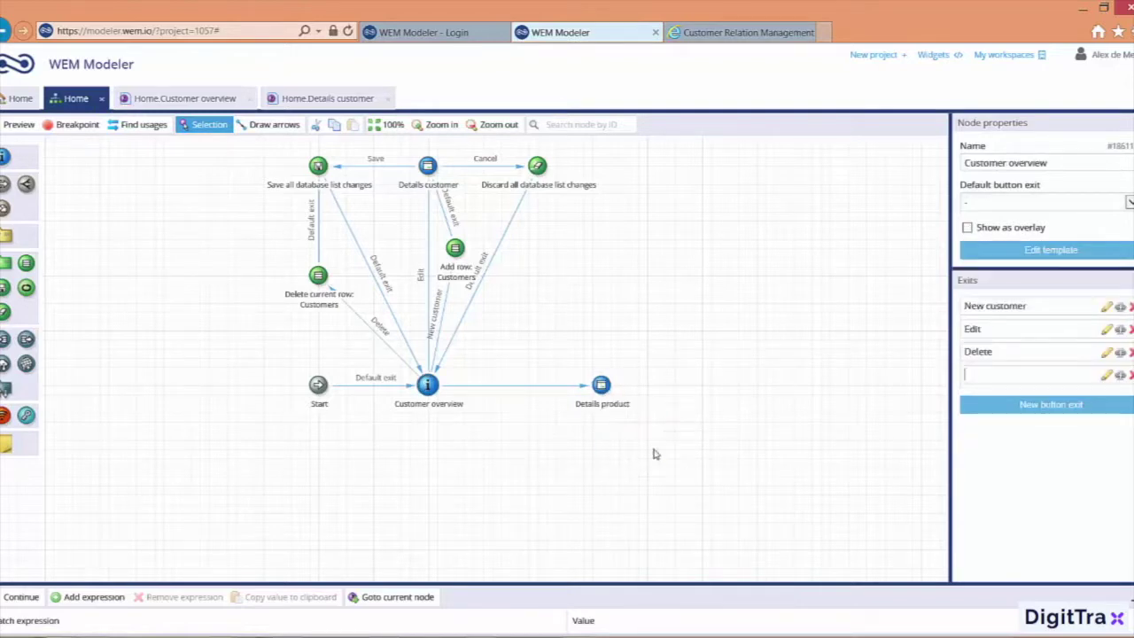
type("Edit product")
key("Return")
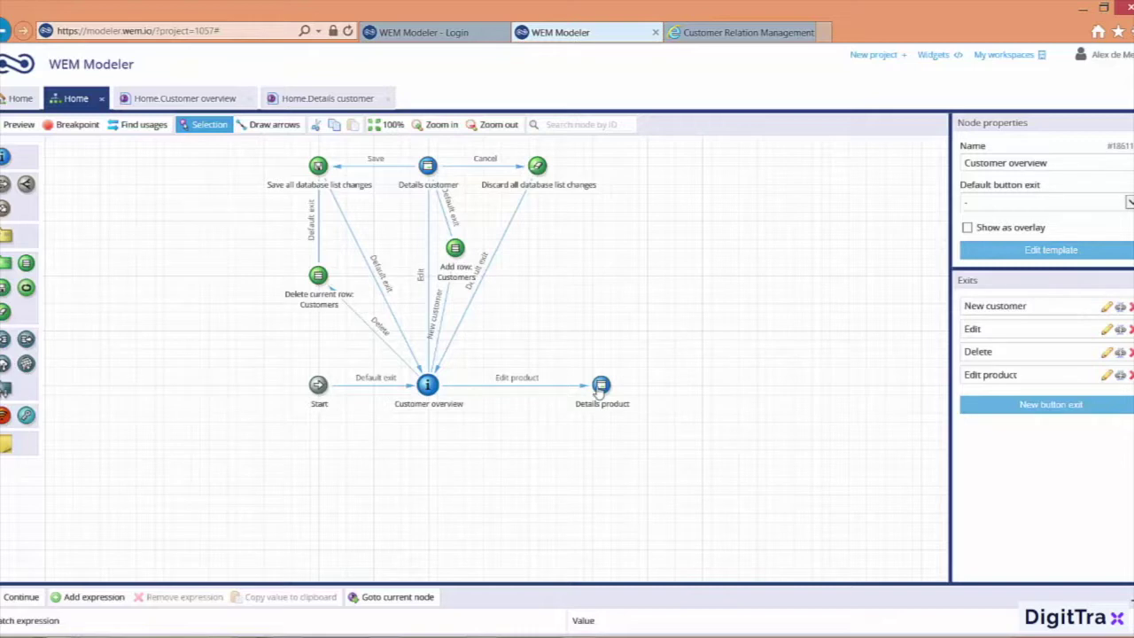
left_click(600, 390)
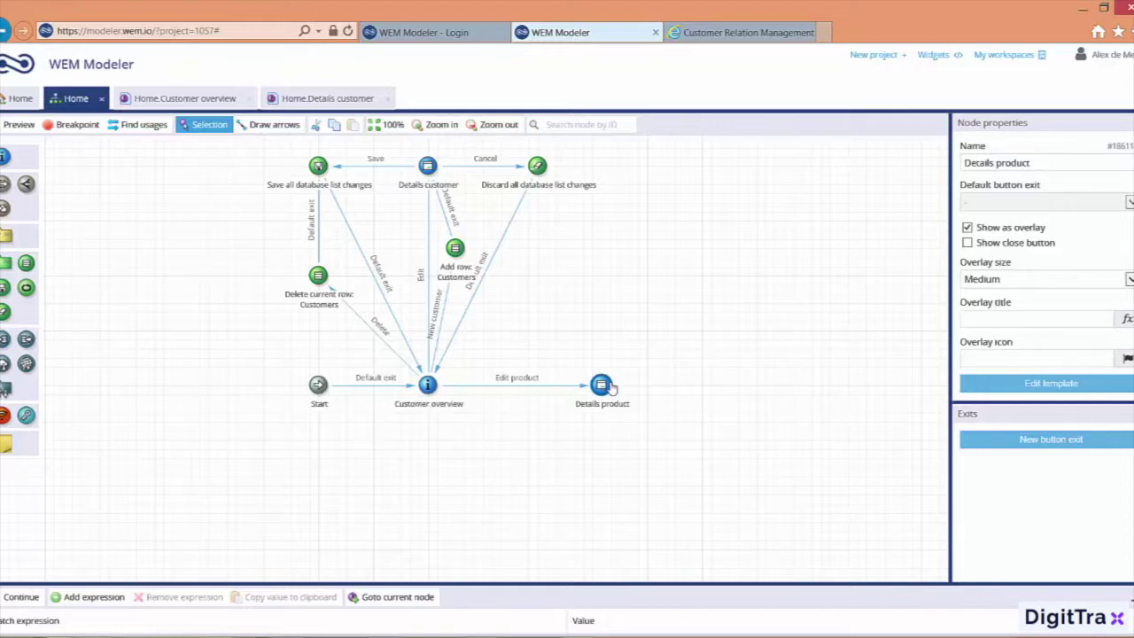
left_click_drag(603, 386, 594, 386)
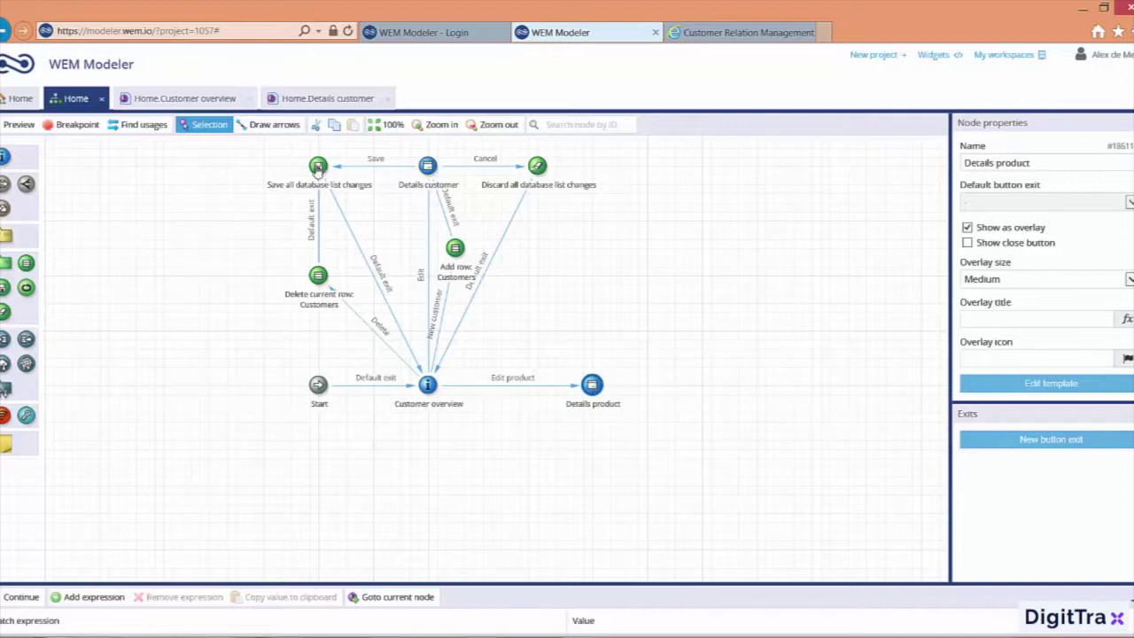
Add a Save all database list changes node, reached from Details product via a Save exit.
left_click_drag(4, 287, 591, 494)
left_click(595, 389)
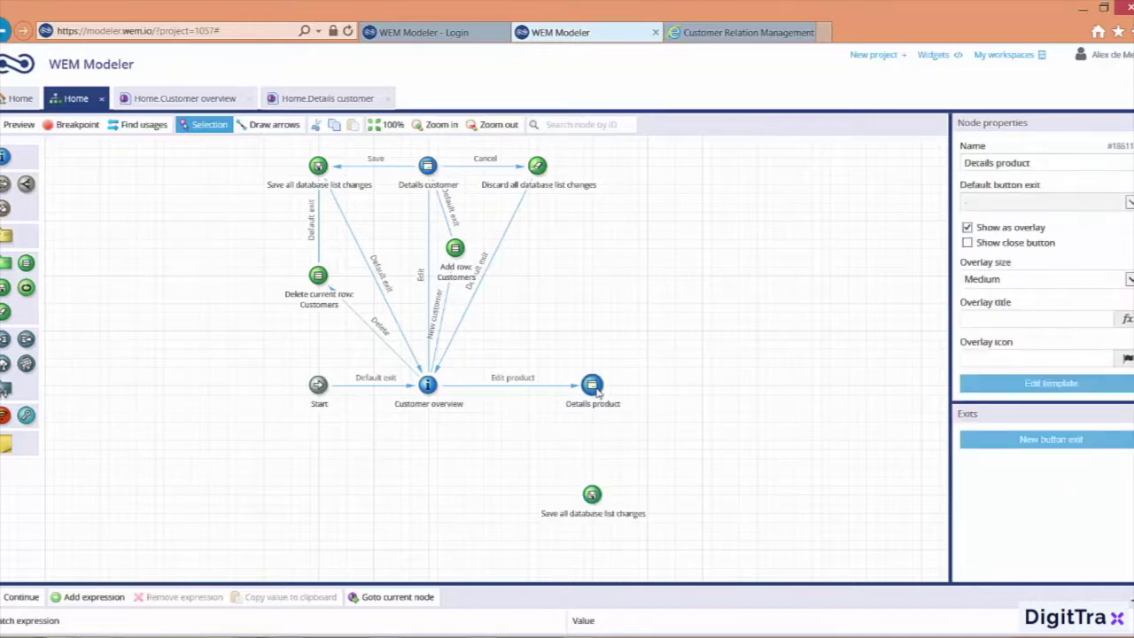
left_click_drag(593, 395, 591, 496)
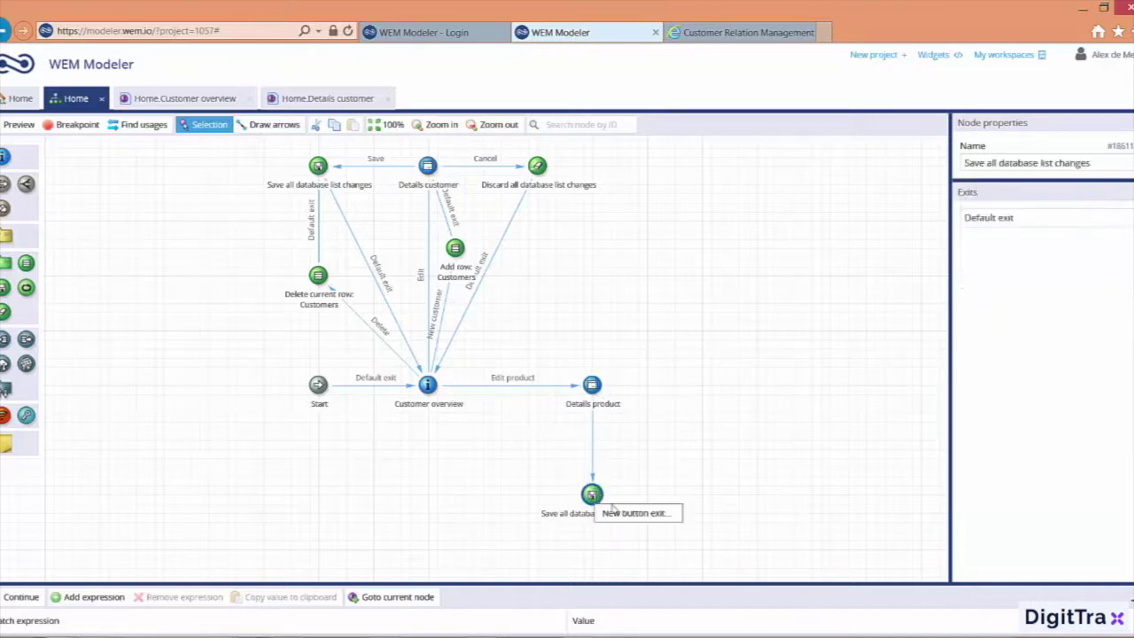
left_click(617, 514)
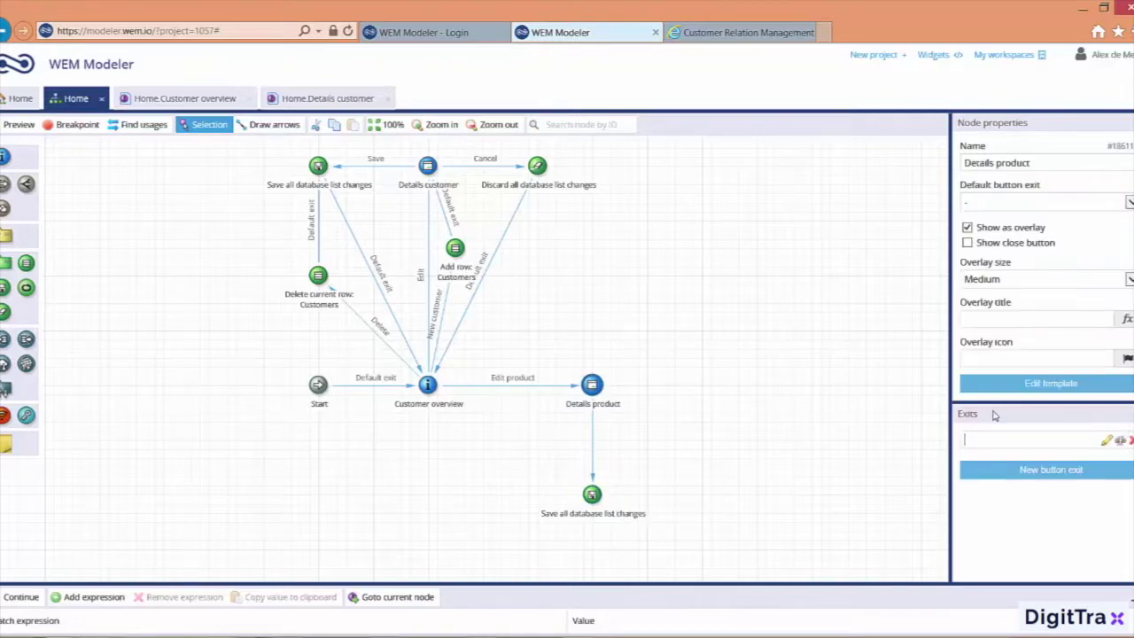
type("Save")
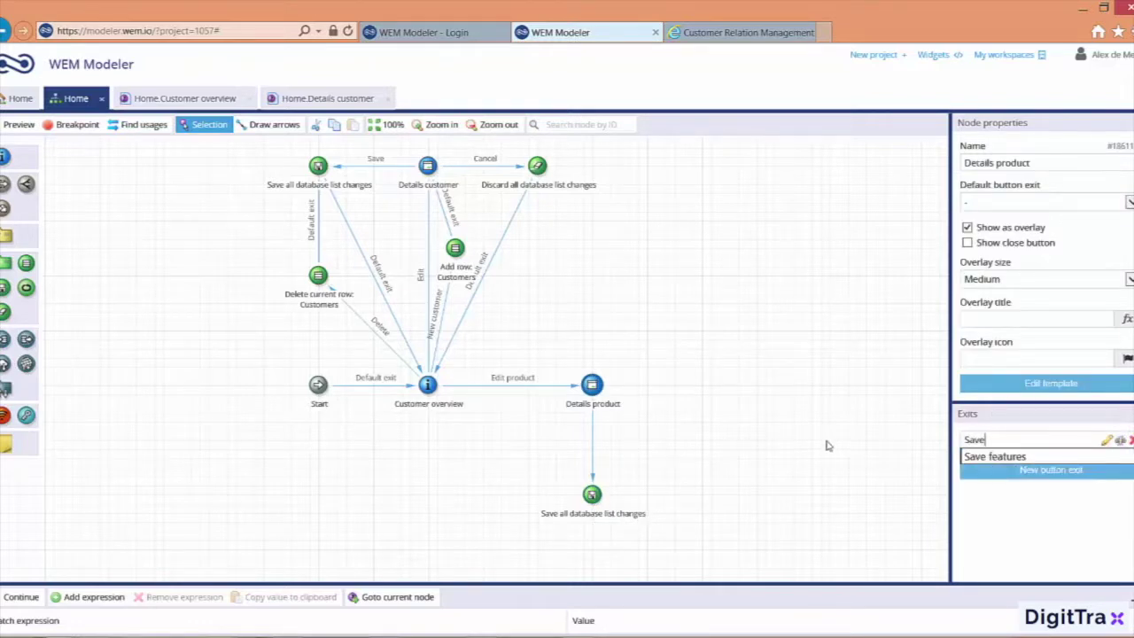
key("Return")
Make Save a green Success button with floppy icon; link the save node to Customer overview.
left_click(592, 384)
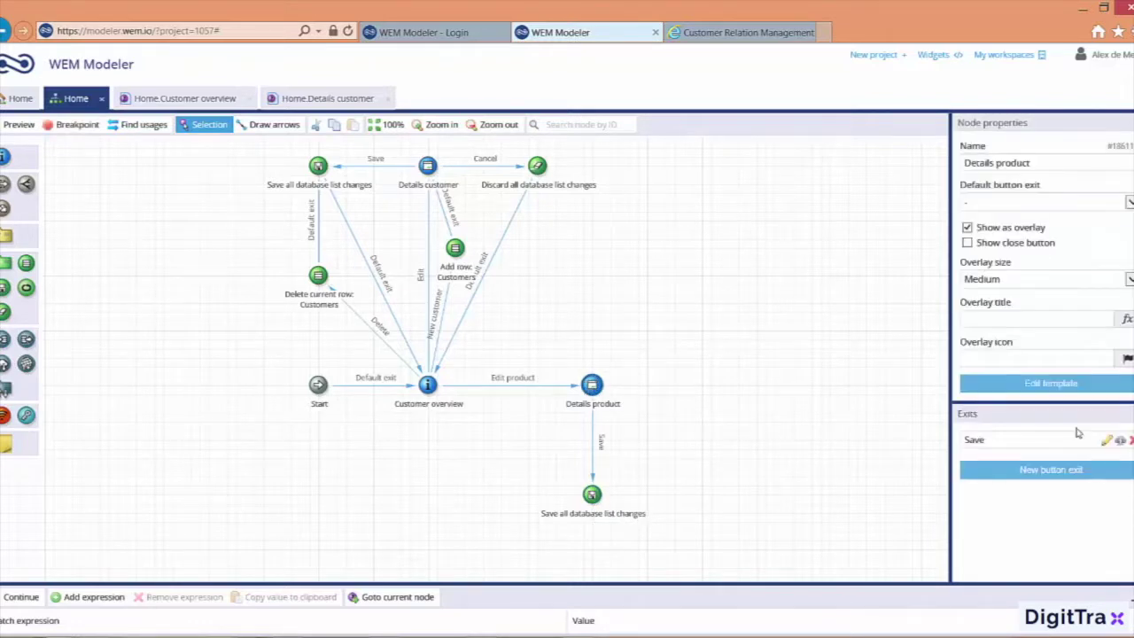
left_click(1109, 442)
left_click(458, 357)
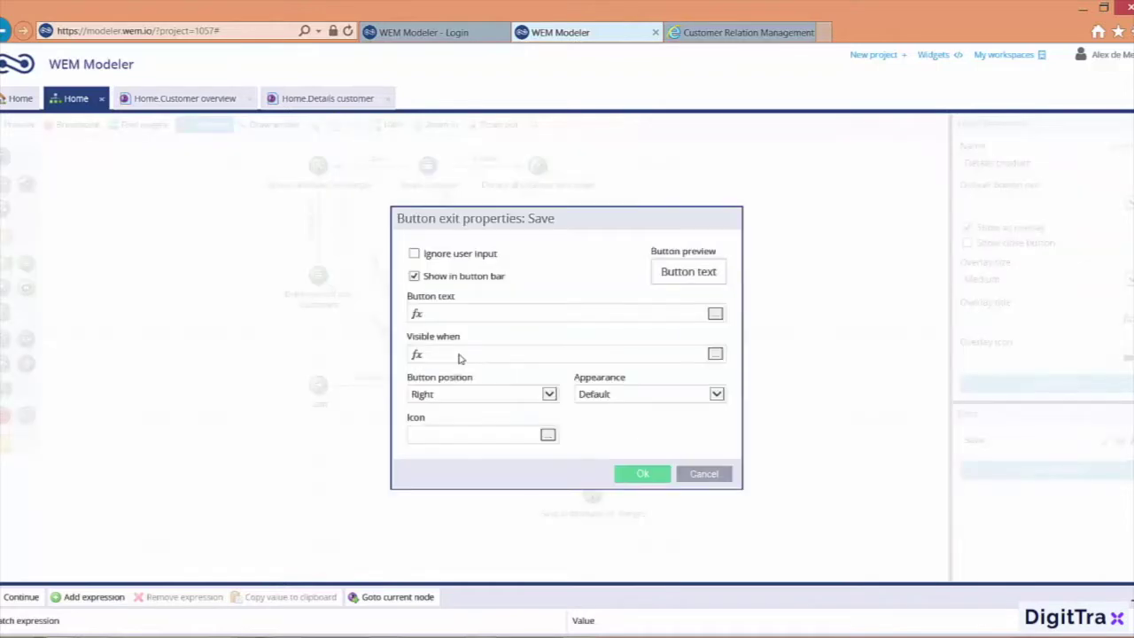
left_click(548, 435)
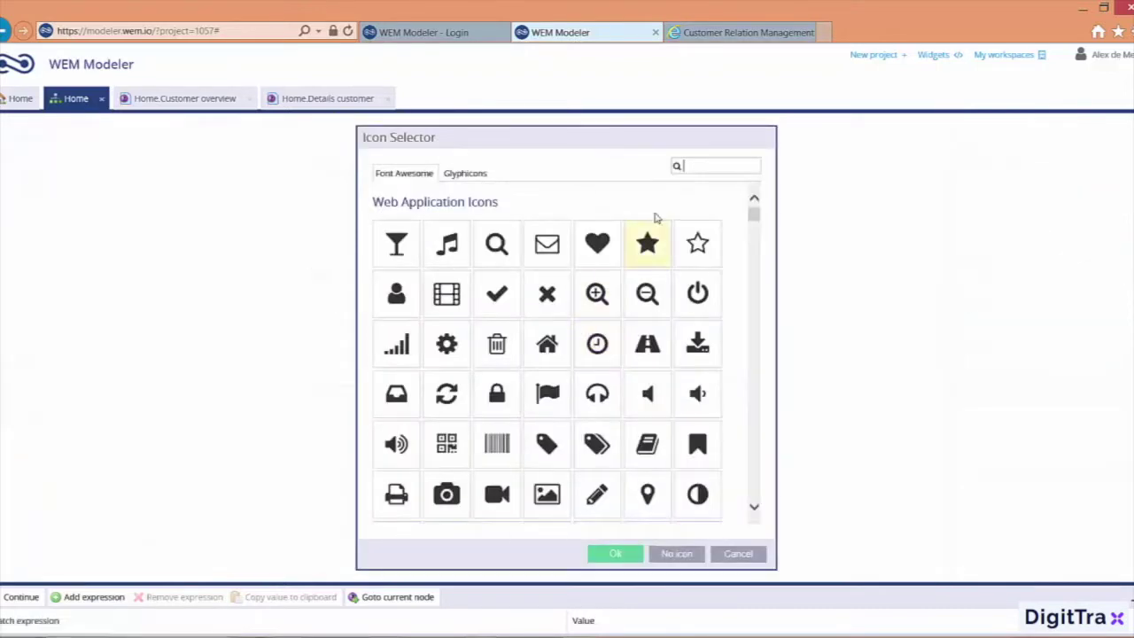
left_click(700, 168)
type("flop")
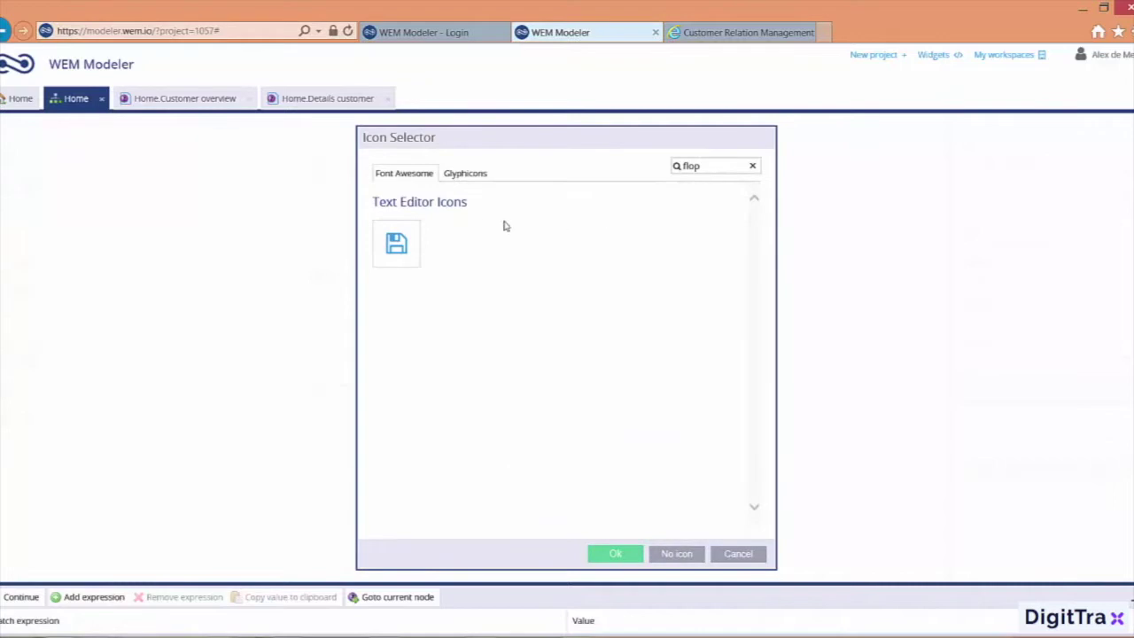
double_click(415, 243)
left_click(607, 393)
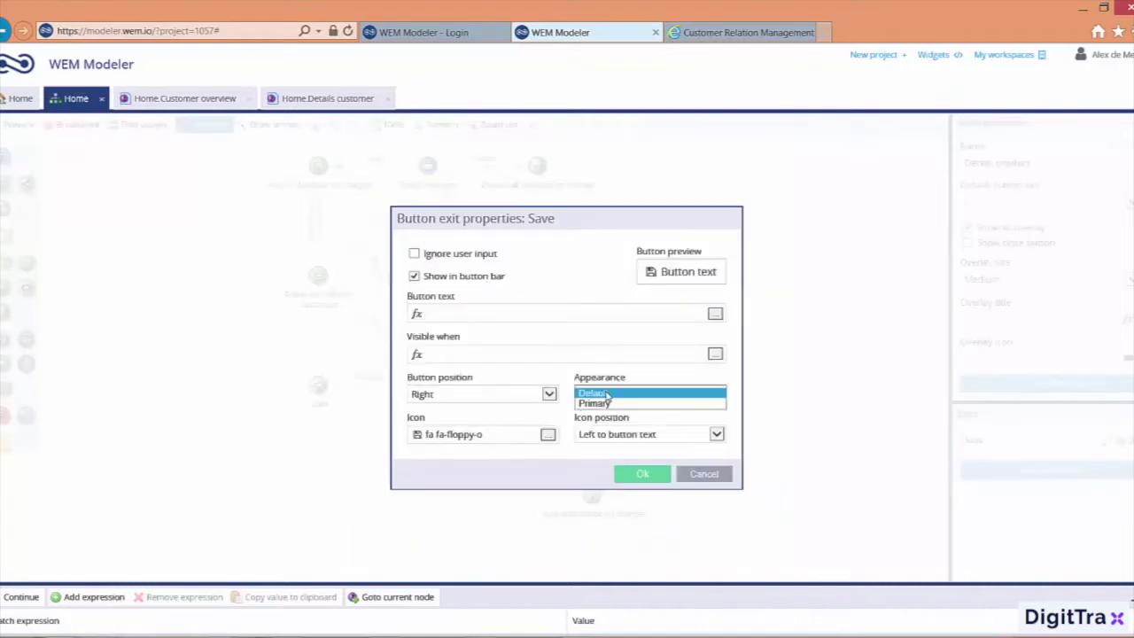
left_click(611, 414)
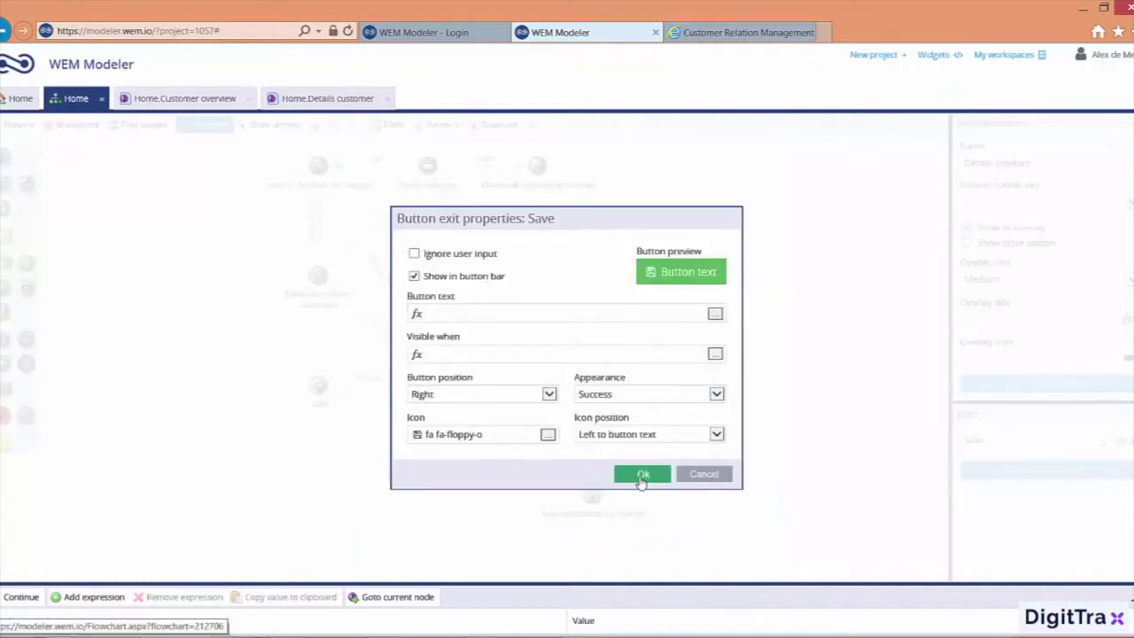
left_click(640, 474)
left_click(592, 494)
mouse_move(591, 494)
left_mouse_down()
mouse_move(428, 384)
mouse_move(431, 400)
left_mouse_up()
Add a Cancel button exit from Details product to the Discard node.
left_click(431, 400)
left_click_drag(592, 384, 551, 191)
left_click(580, 228)
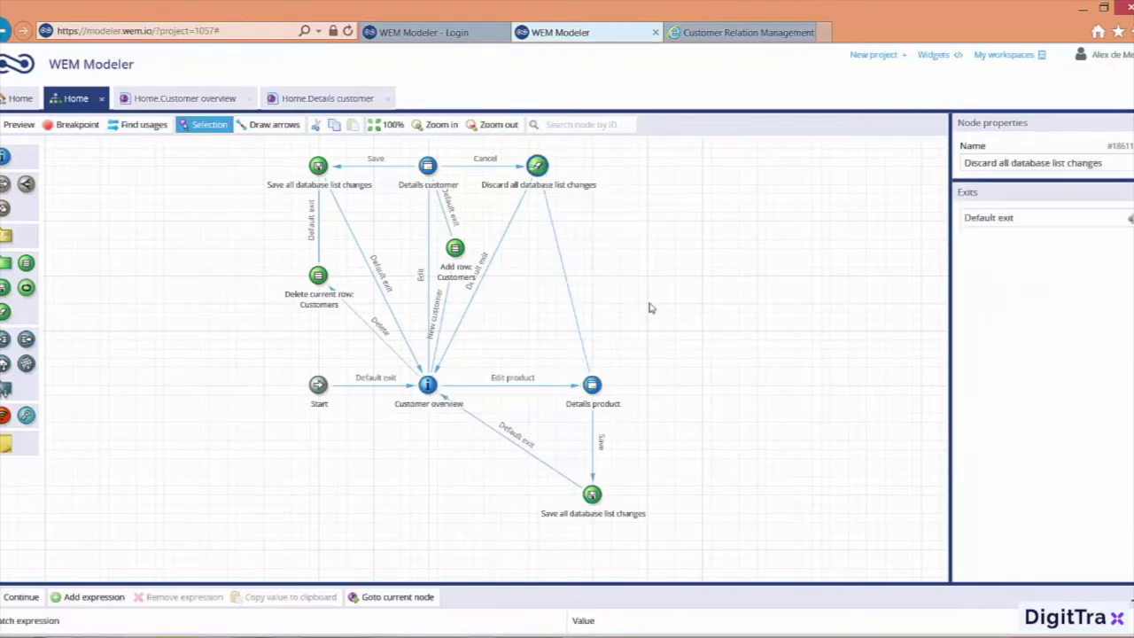
type("Cancel")
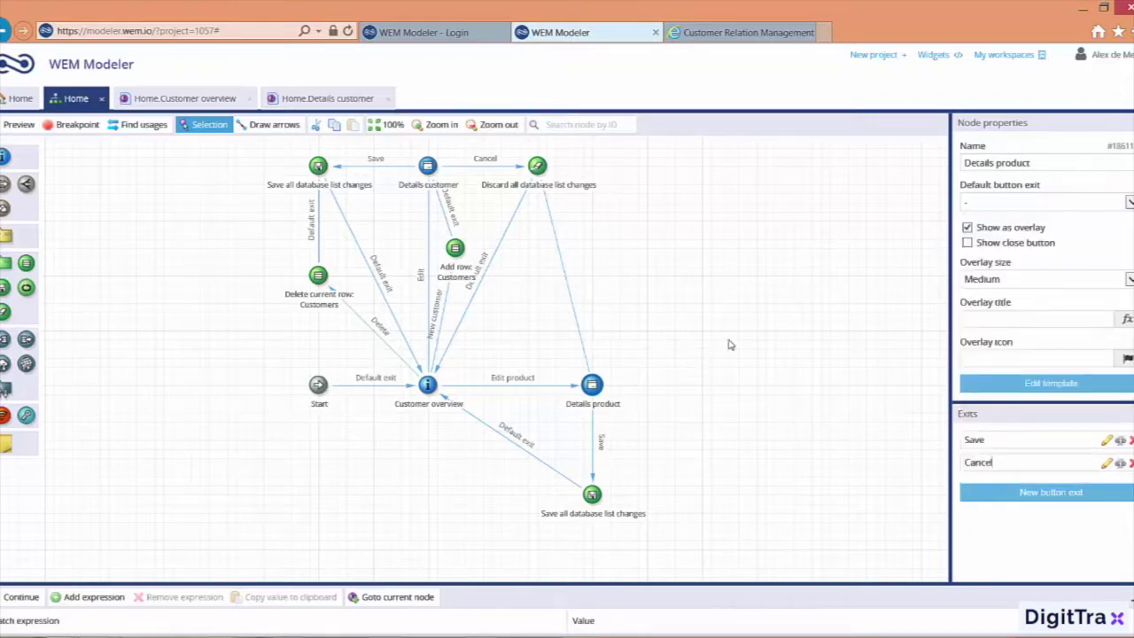
left_click(776, 402)
Make Cancel an orange Warning button with fa-times icon that ignores input.
left_click(592, 387)
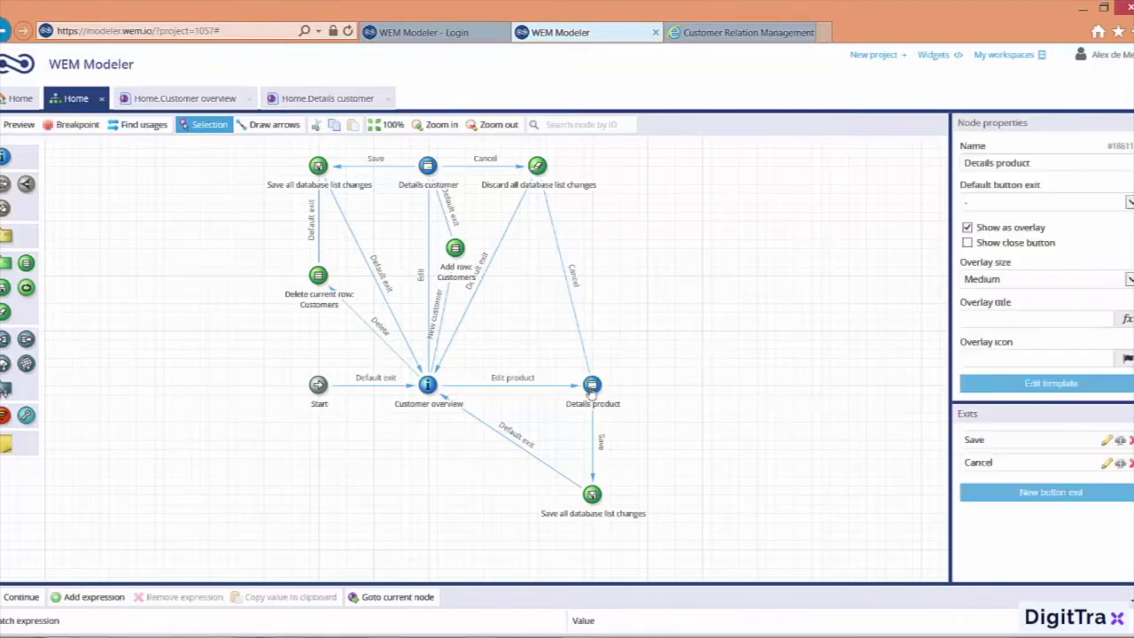
left_click(1108, 466)
left_click(473, 336)
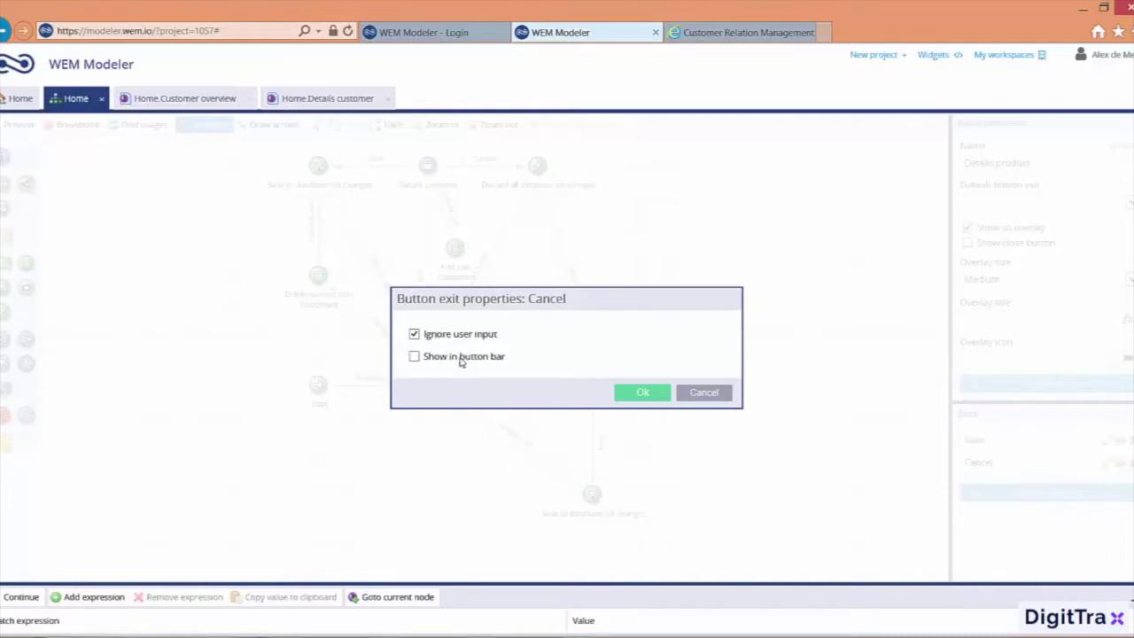
left_click(454, 357)
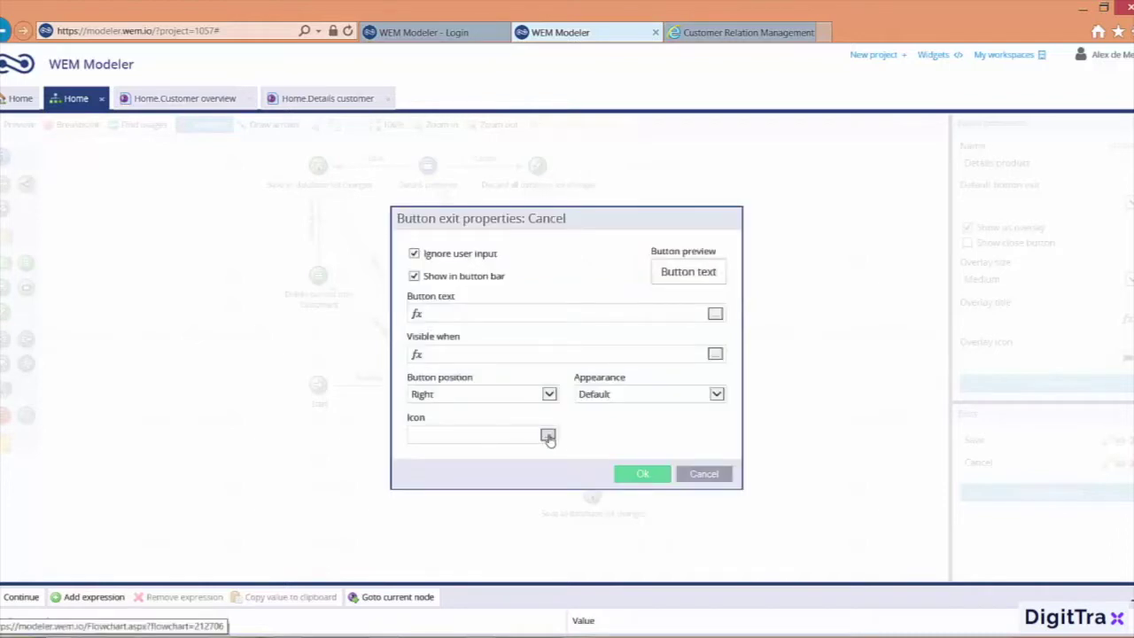
left_click(548, 435)
left_click(544, 310)
double_click(549, 319)
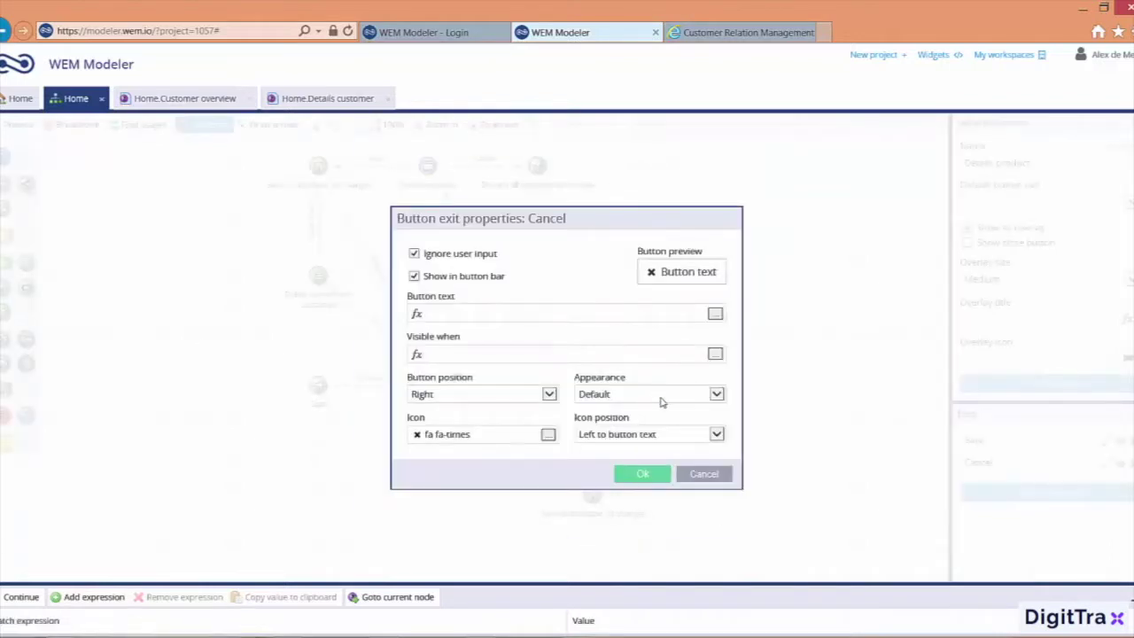
left_click(660, 402)
left_click(647, 437)
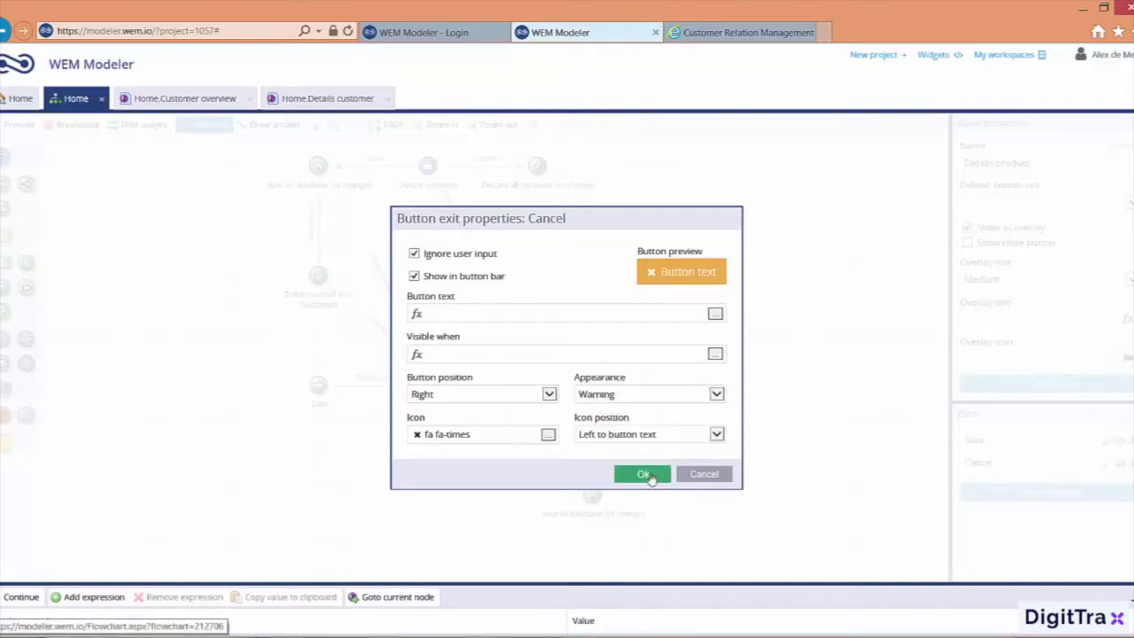
left_click(645, 475)
left_click_drag(538, 169, 591, 168)
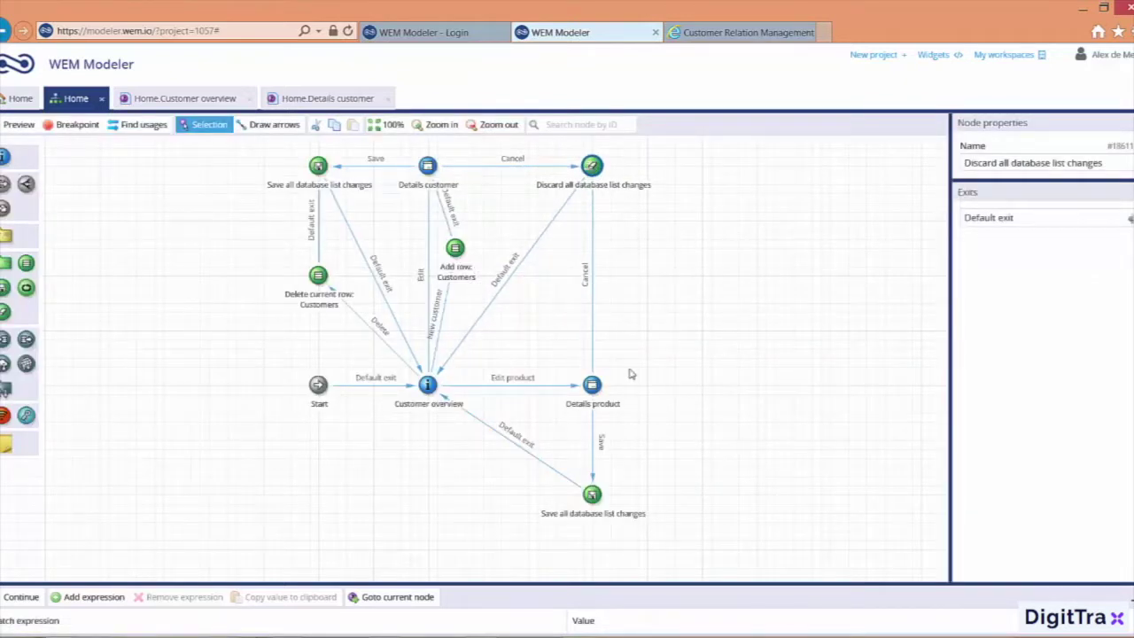
Remove the Details product heading and pick ODataDemoService Products as the page data.
double_click(591, 384)
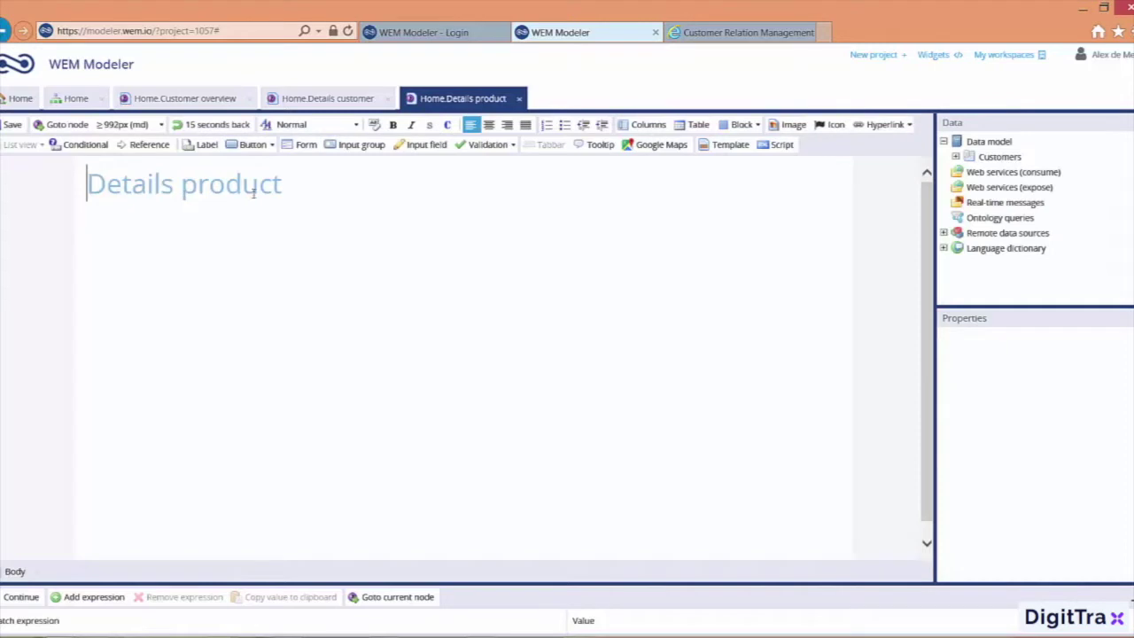
triple_click(291, 186)
key("BackSpace")
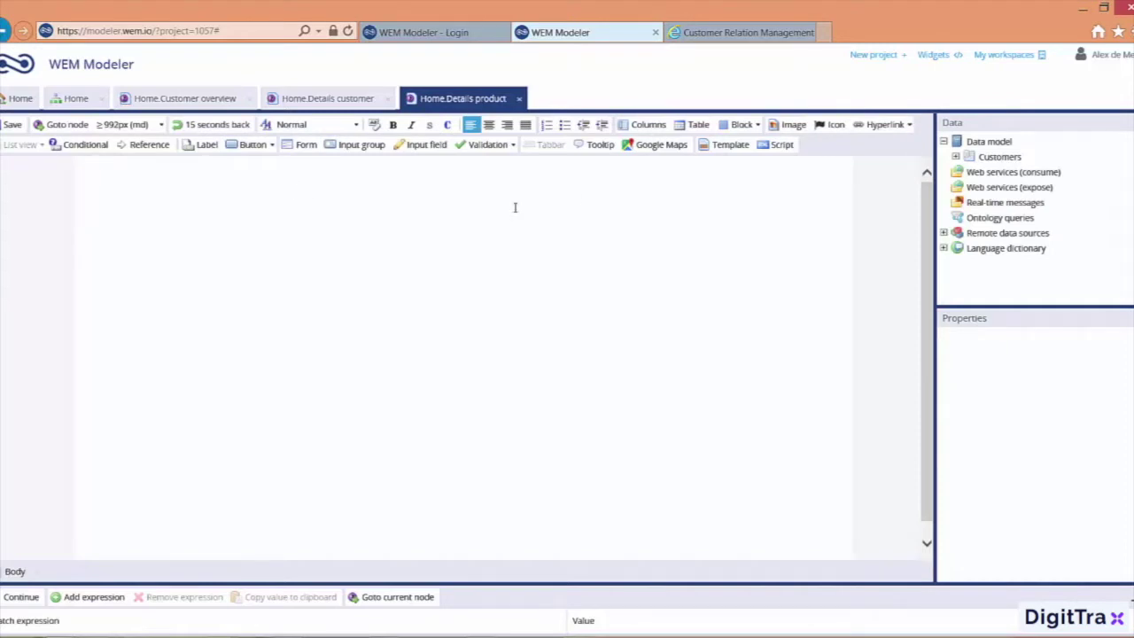
left_click(943, 233)
left_click(956, 248)
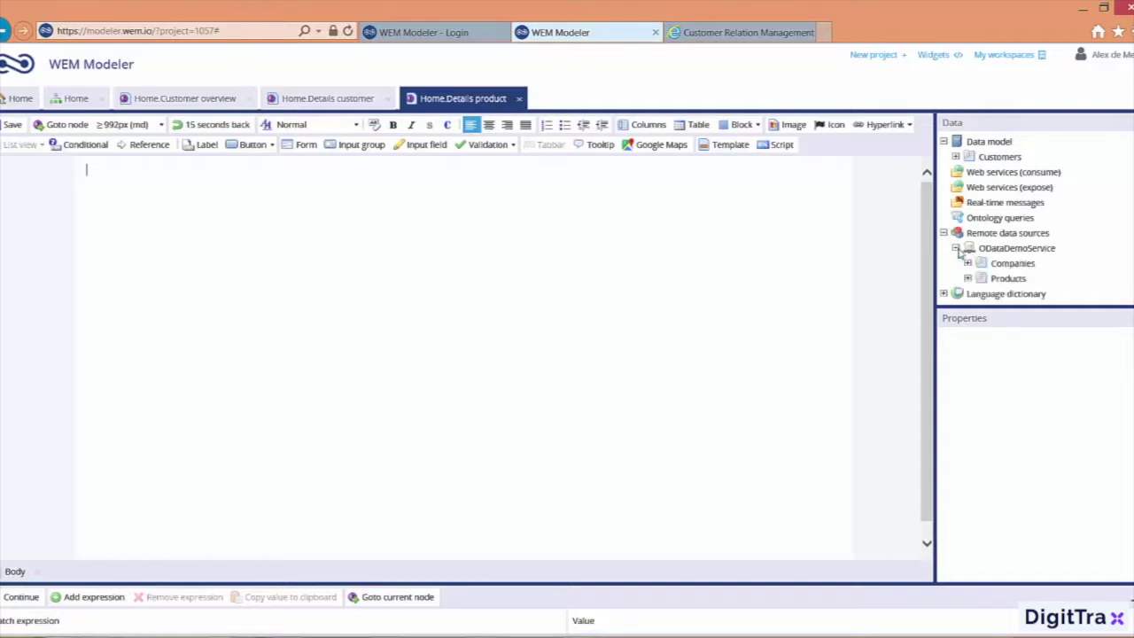
left_click(1018, 279)
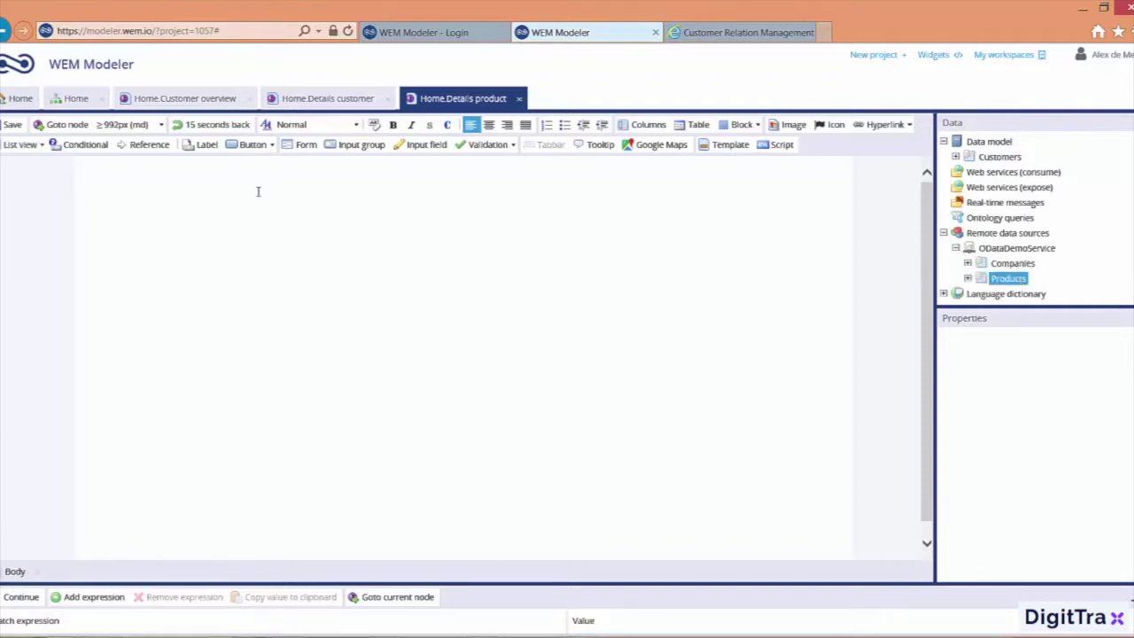
Insert a form with Name, Description, Price and Image fields, and save the page.
left_click(306, 144)
left_click(250, 177)
left_click(967, 279)
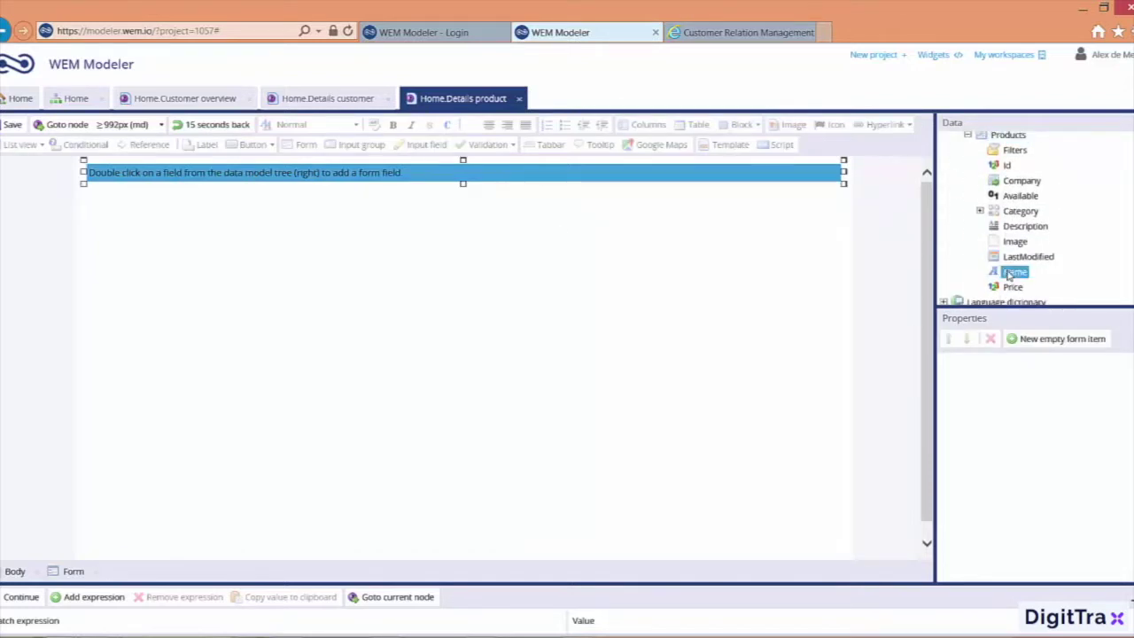
double_click(1012, 273)
double_click(1025, 227)
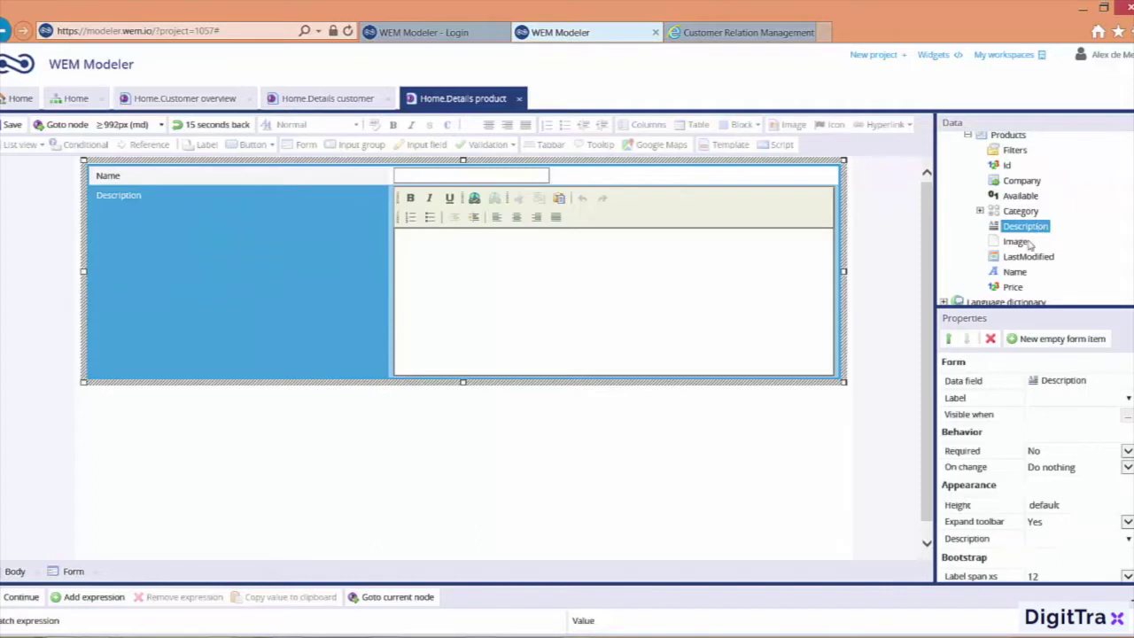
double_click(1012, 287)
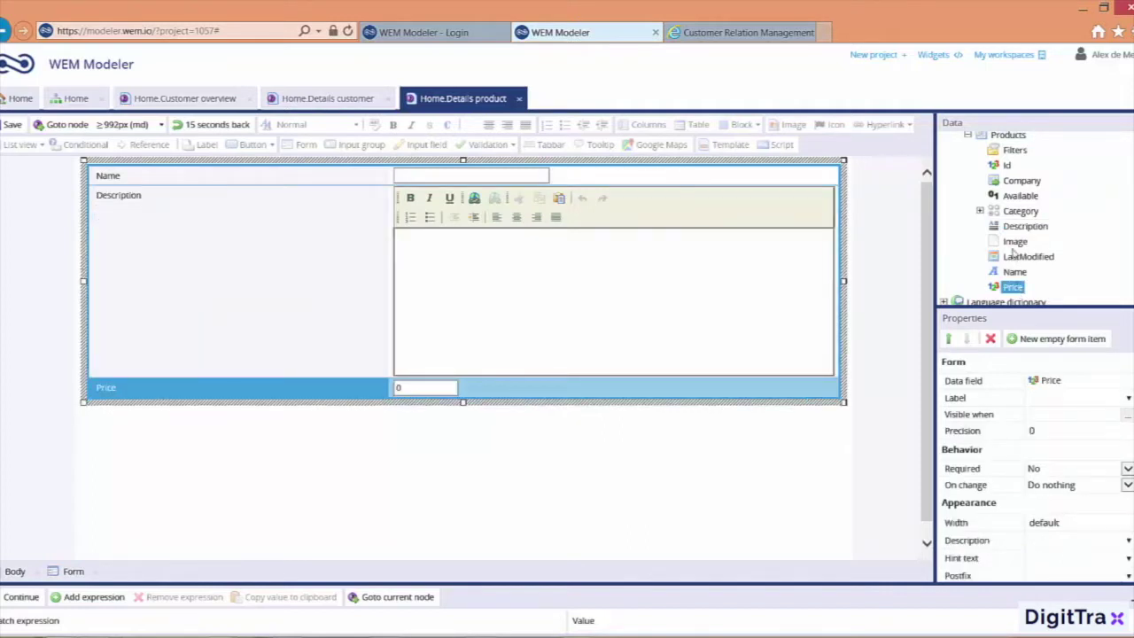
double_click(1014, 242)
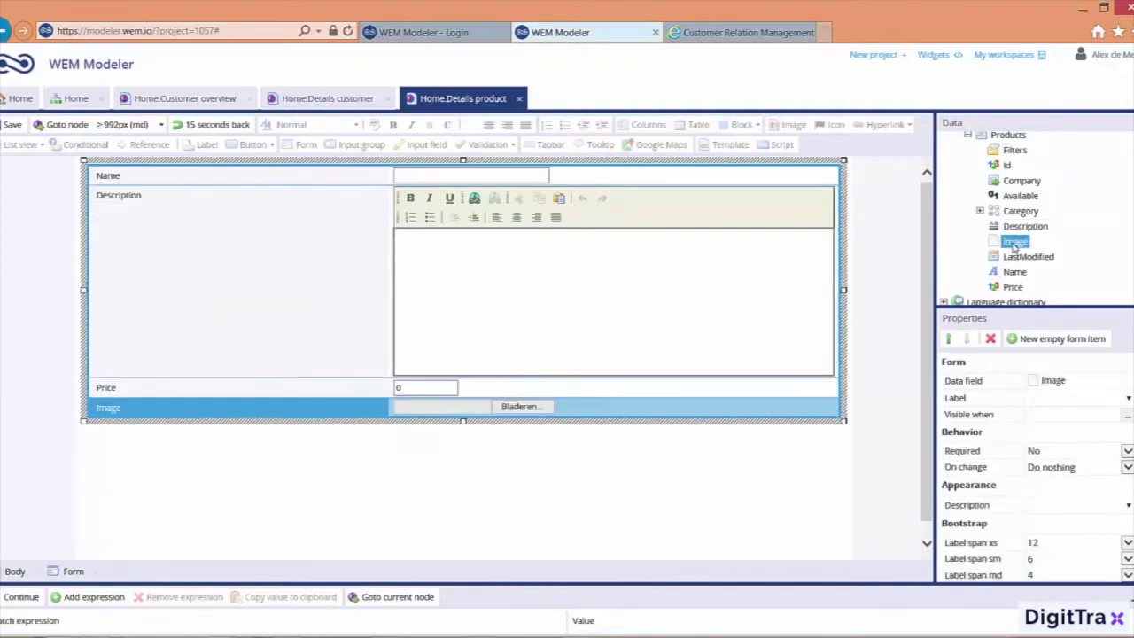
left_click(8, 128)
left_click(330, 104)
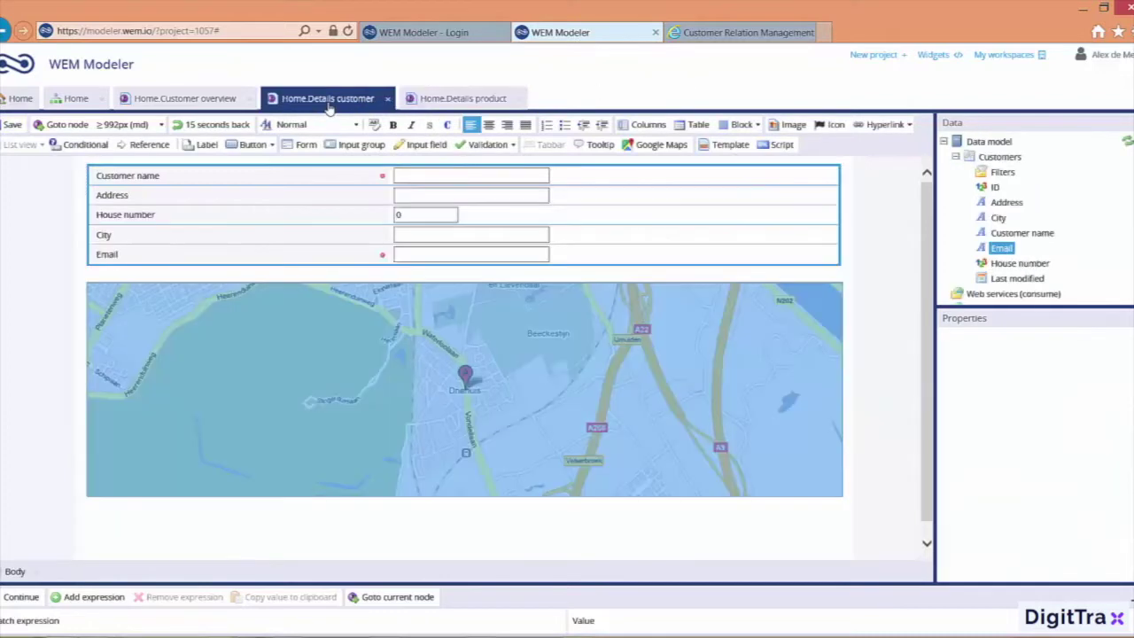
Set the Products grid's On row click to Follow Edit product and save Customer overview.
left_click(205, 101)
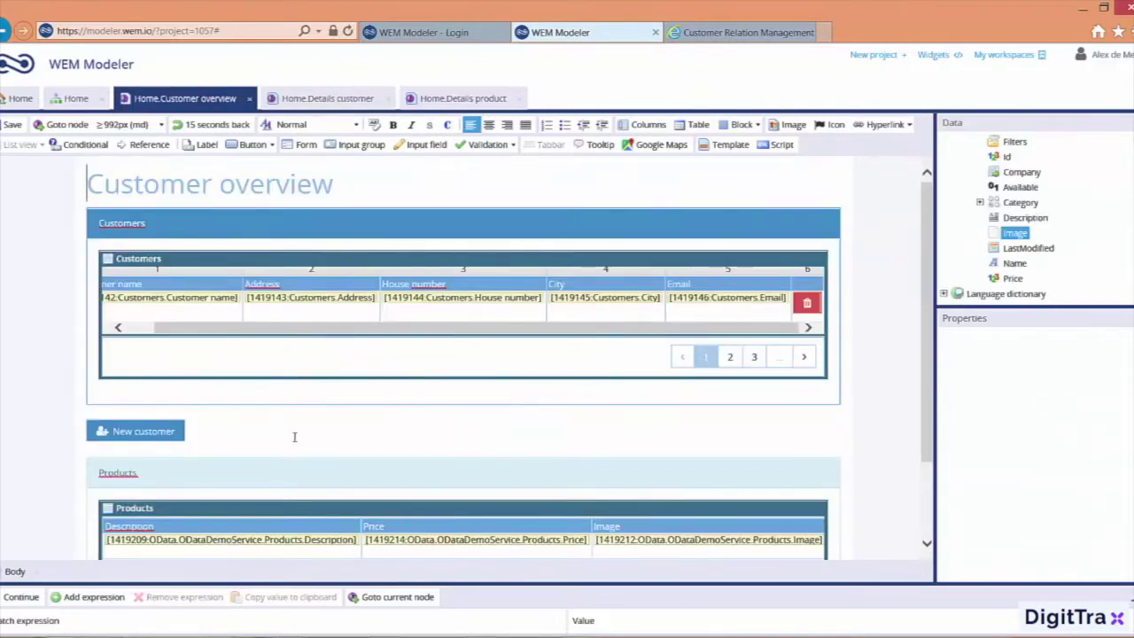
scroll(283, 443, "down", 2)
left_click(277, 414)
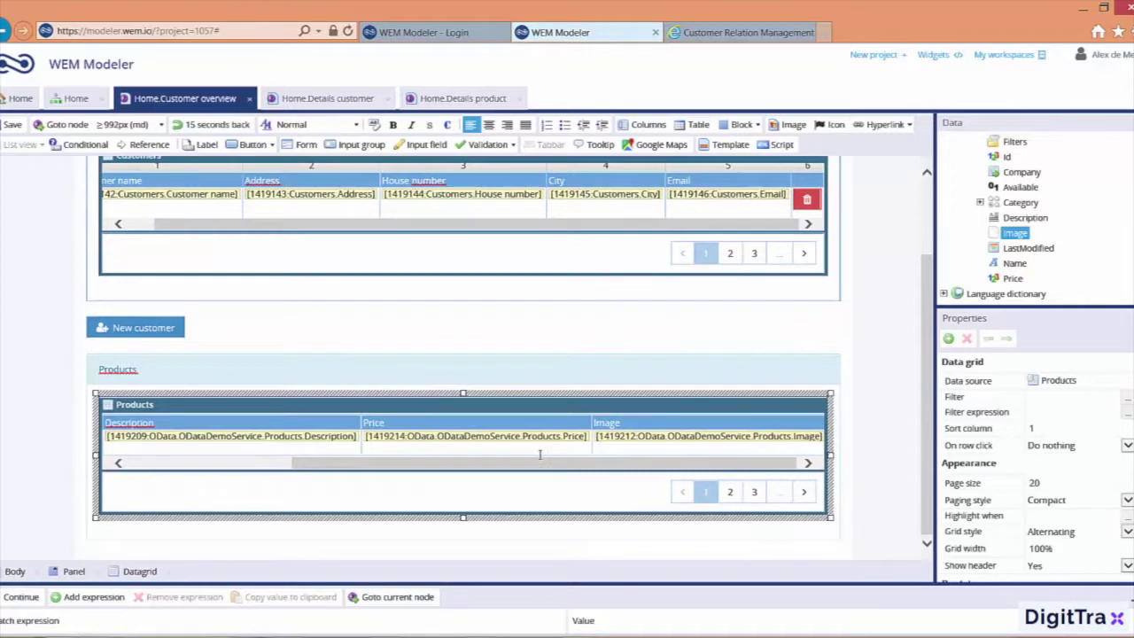
left_click(1081, 446)
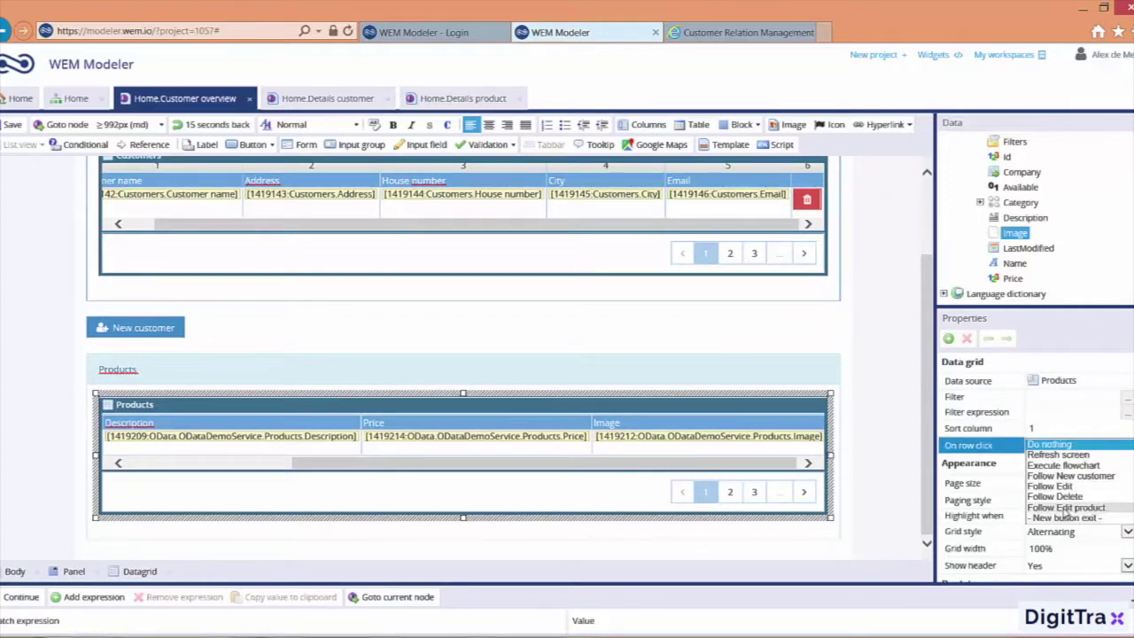
left_click(1095, 510)
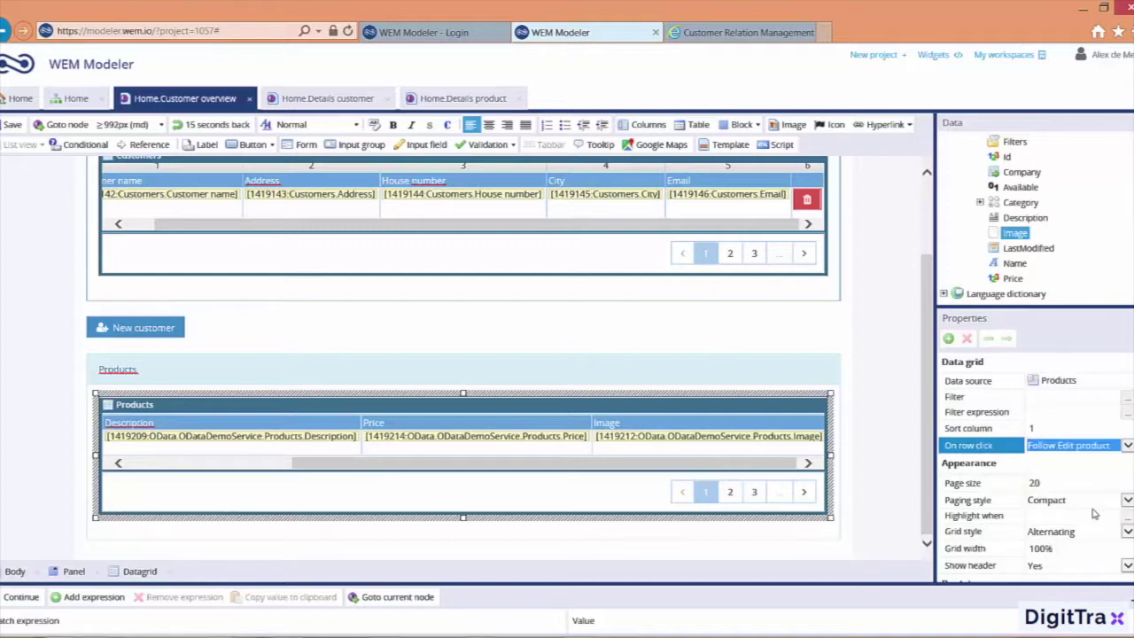
left_click(7, 125)
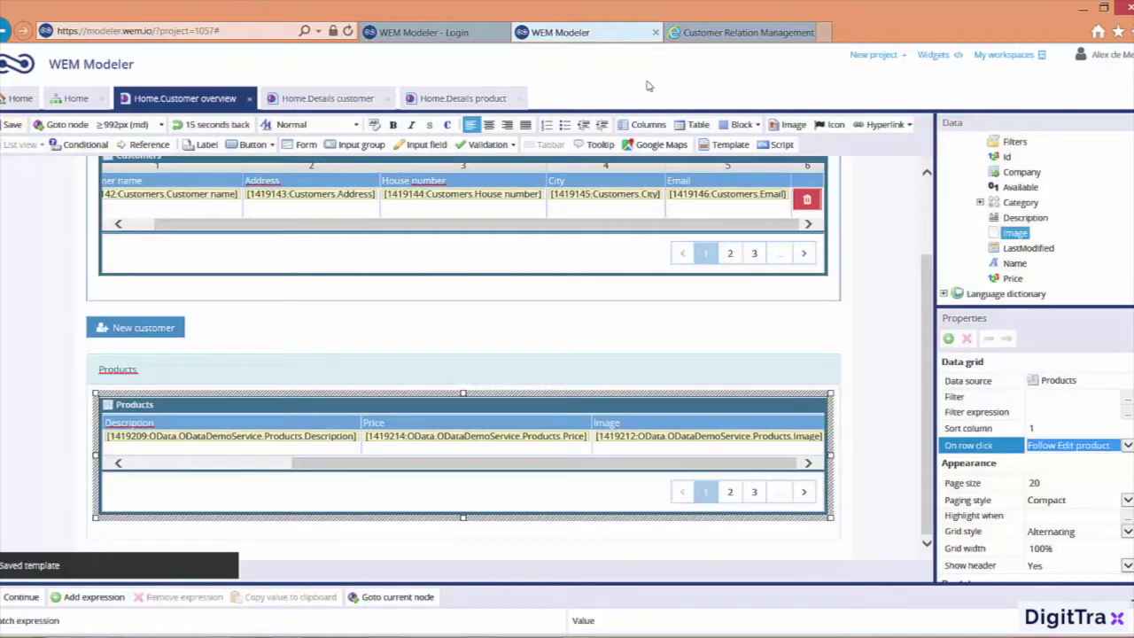
Reload the preview and open the iPad product's details from the Products list.
left_click(751, 33)
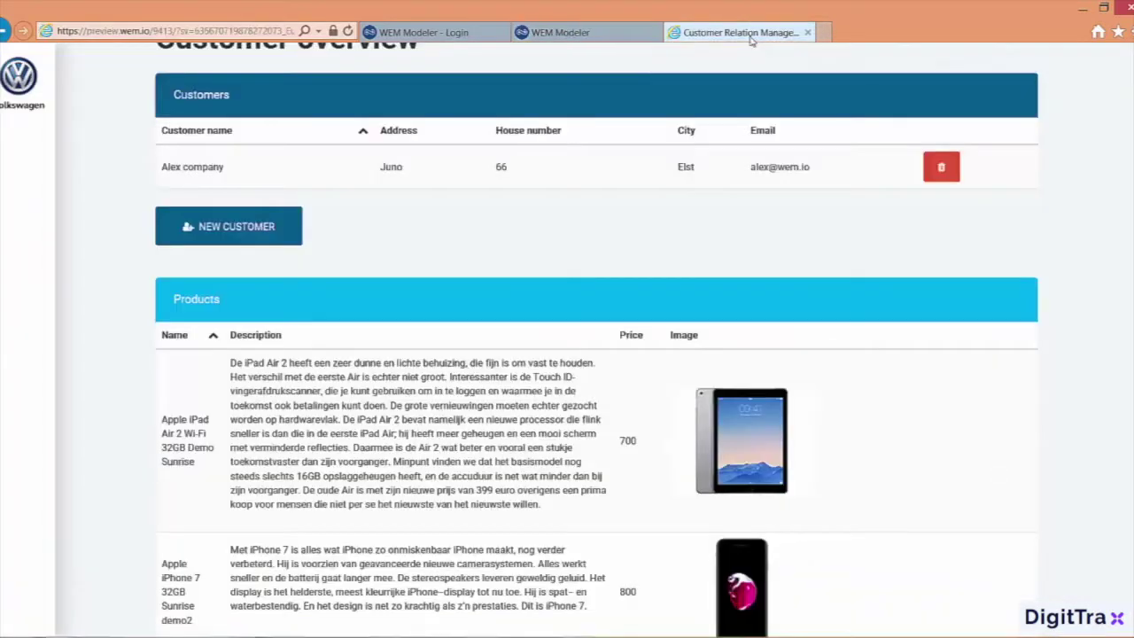
scroll(468, 386, "down", 2)
scroll(465, 326, "up", 2)
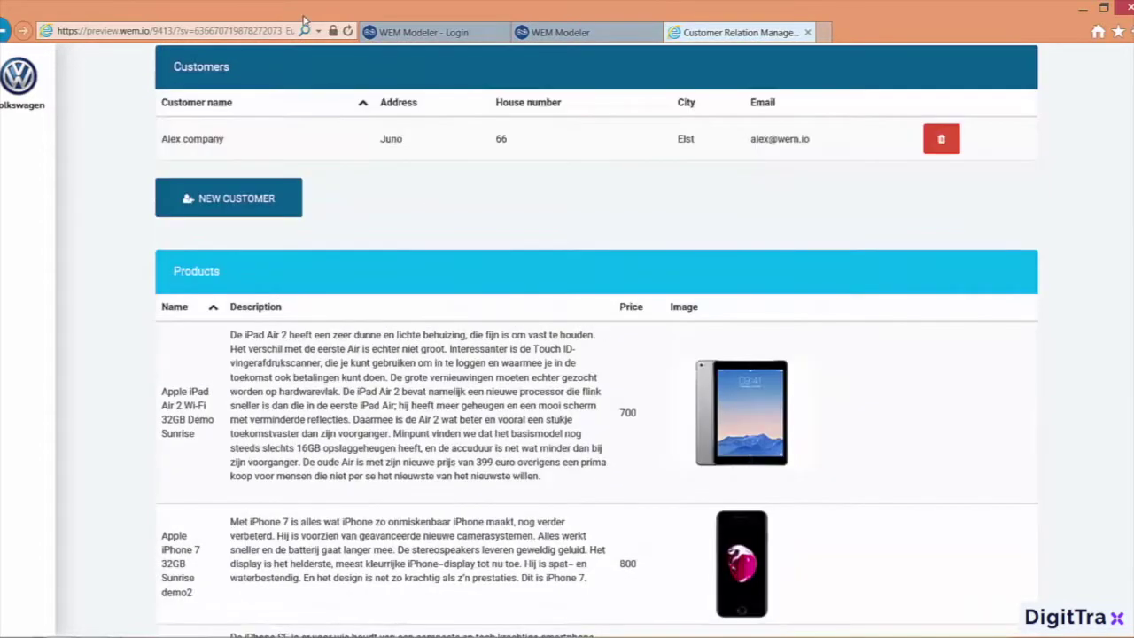
left_click(347, 31)
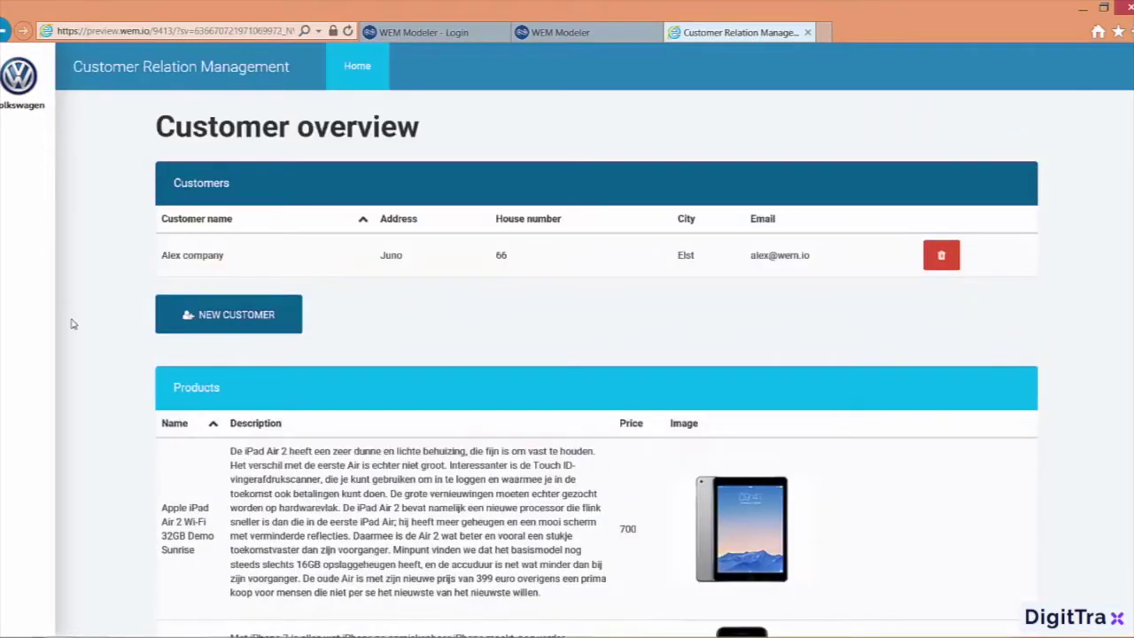
scroll(73, 324, "down", 1)
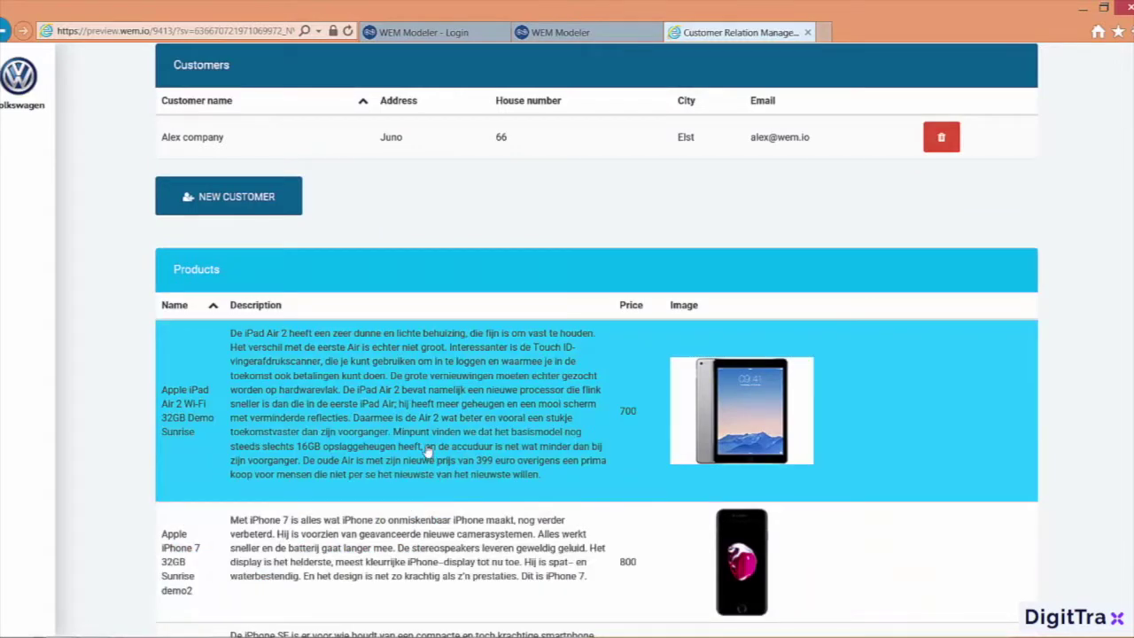
left_click(428, 452)
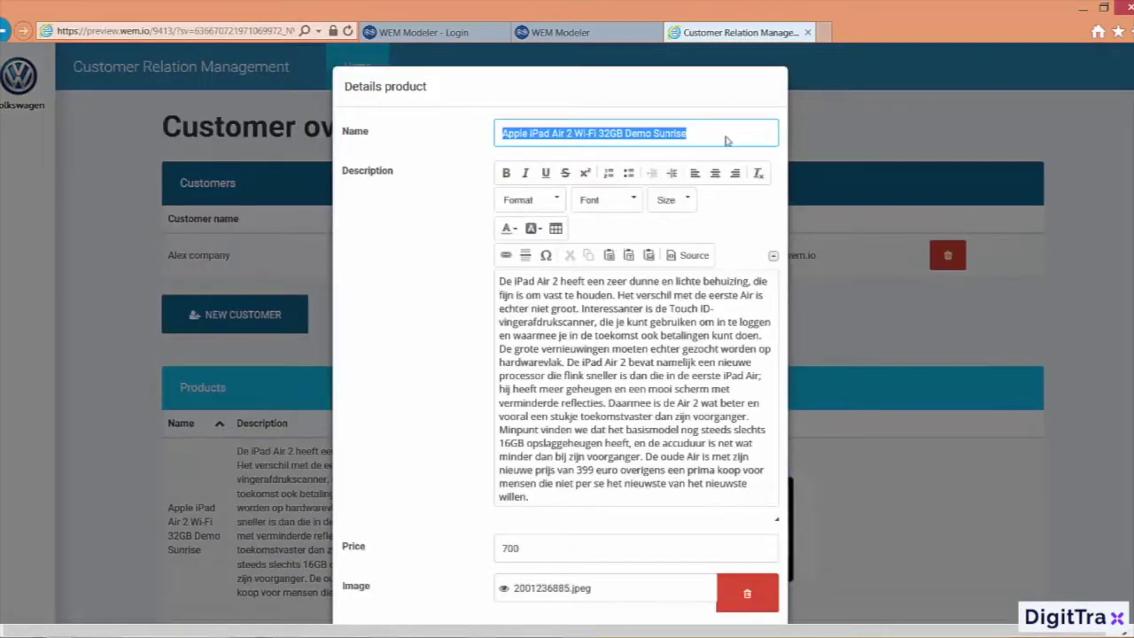
Rename the product to Apple iPad Air 2 Wi-Fi 32GB, set price 800, and save.
left_click(726, 136)
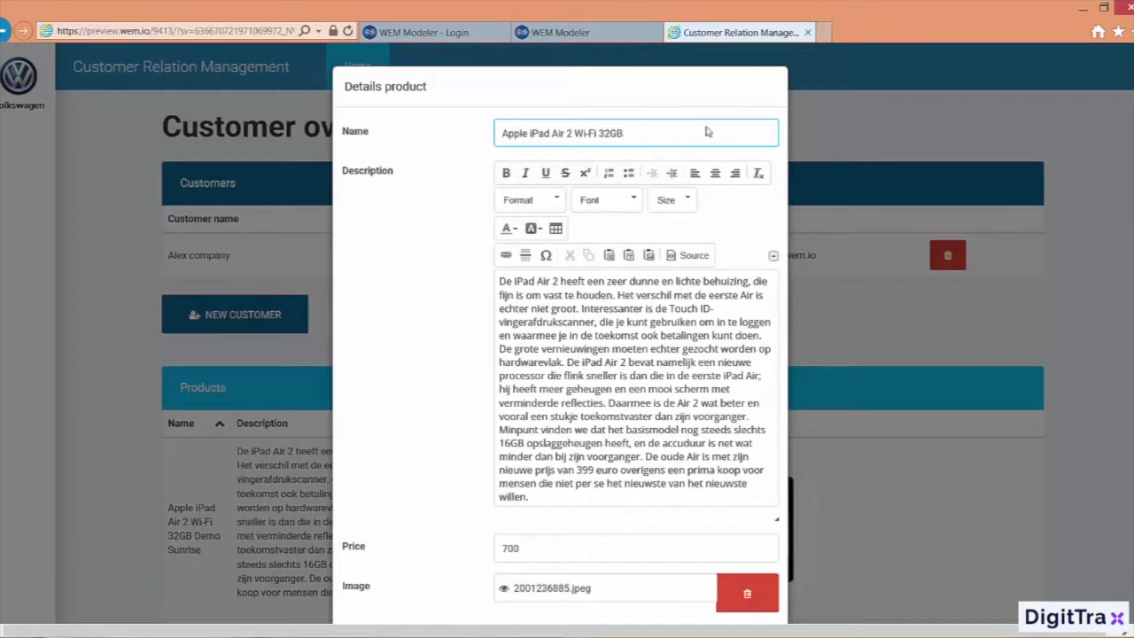
left_click(531, 550)
key("BackSpace")
key("BackSpace")
type("80")
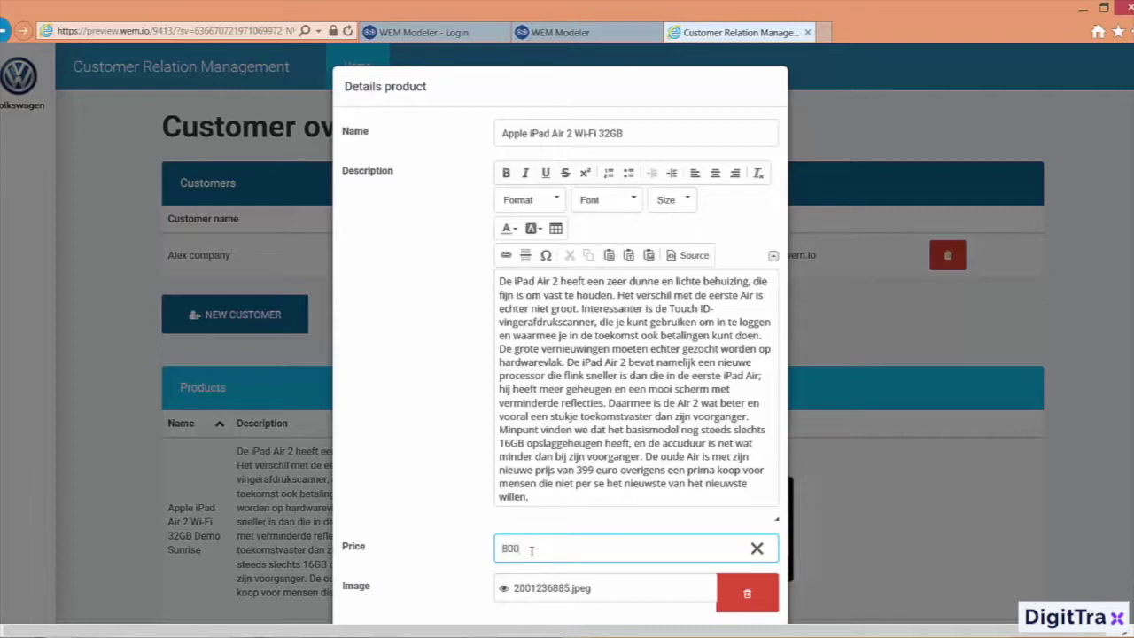
type("0")
scroll(529, 567, "down", 3)
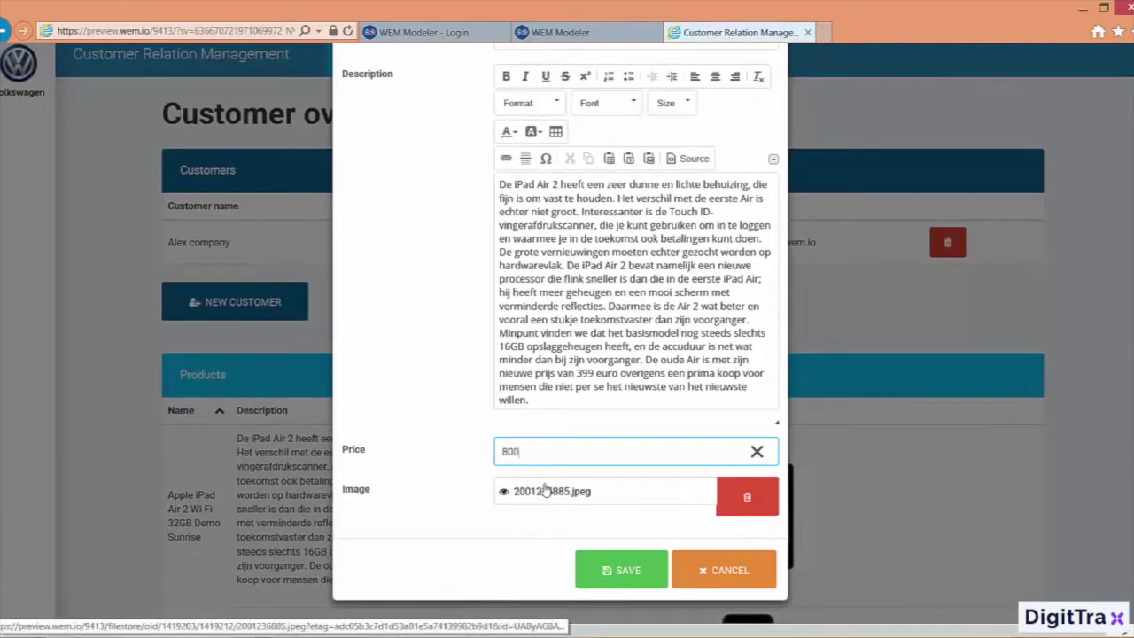
left_click(623, 572)
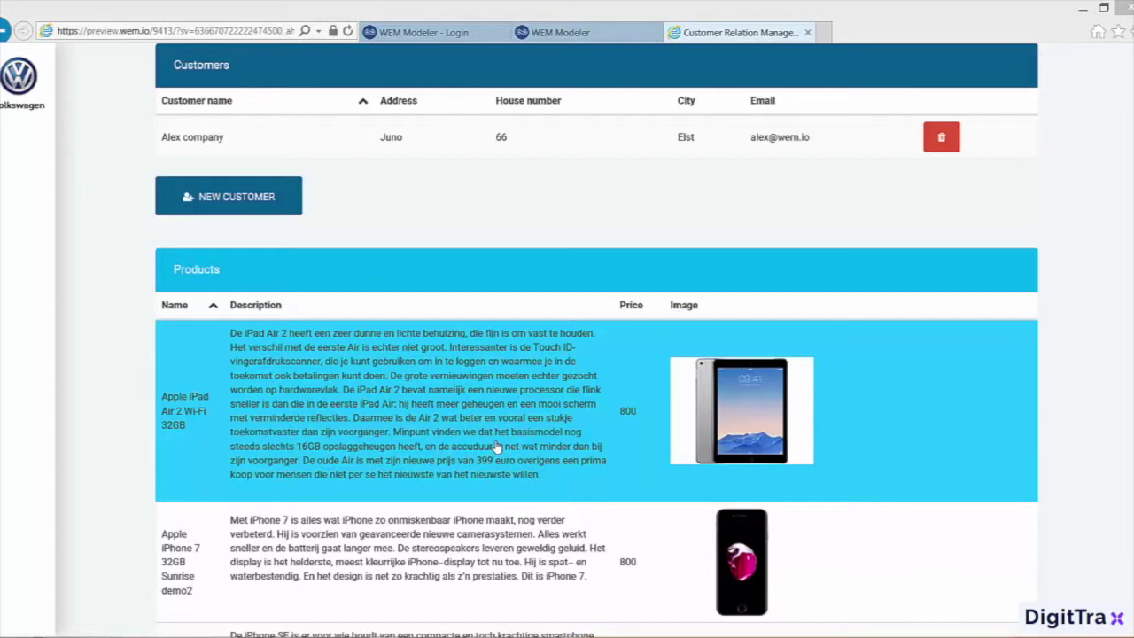
left_click(569, 33)
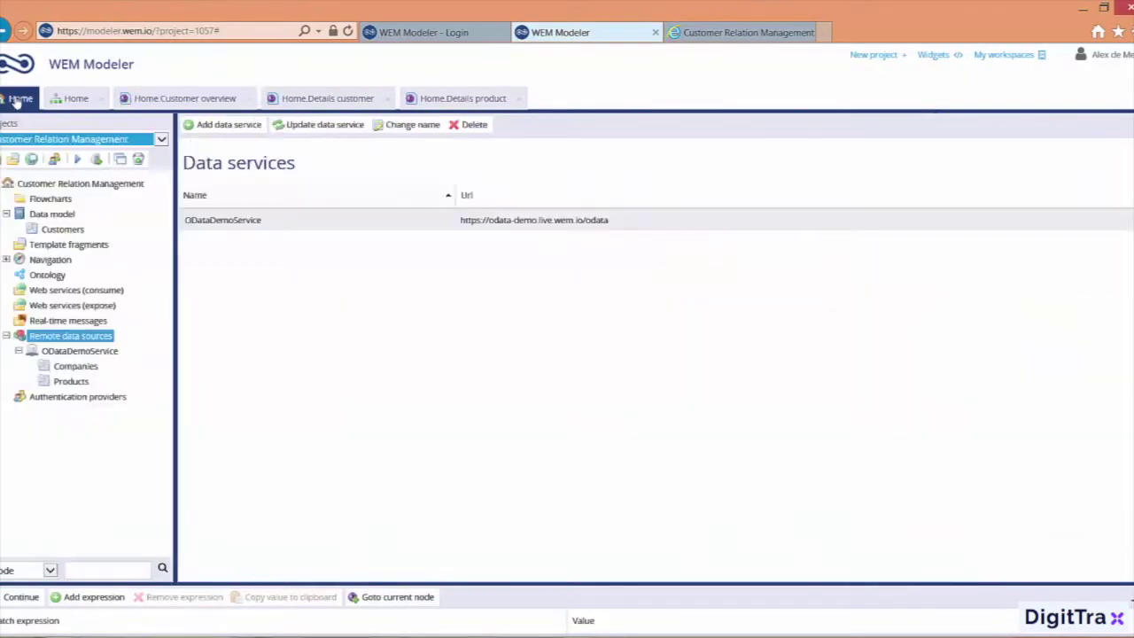
Under Web services (consume) in the project tree, choose Add web service > From web.
left_click(18, 100)
left_click(105, 290)
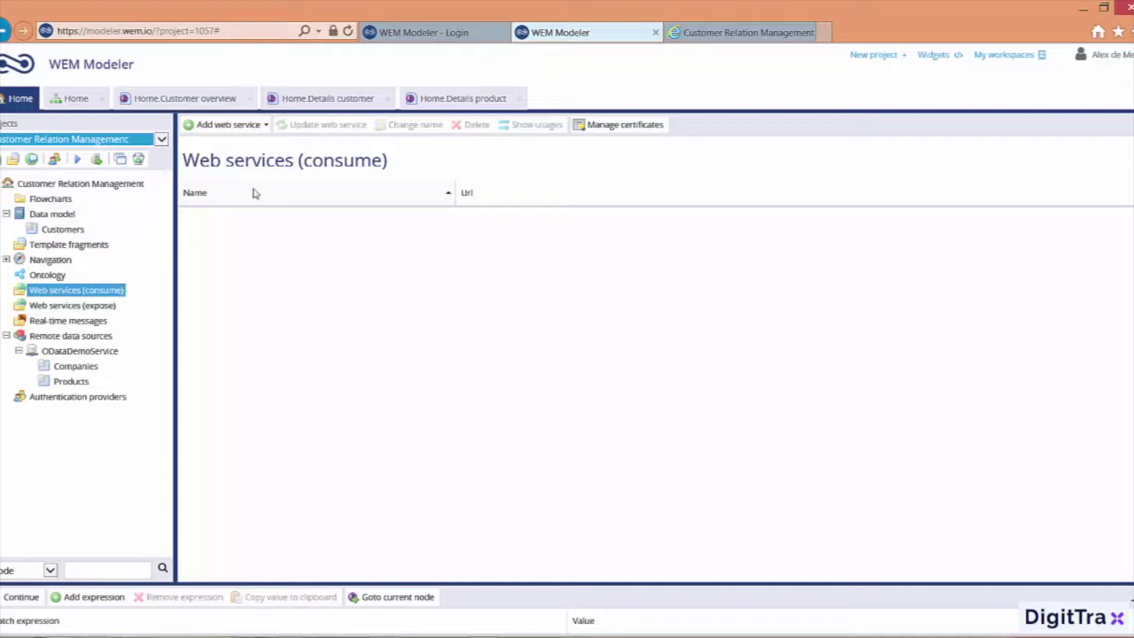
left_click(264, 126)
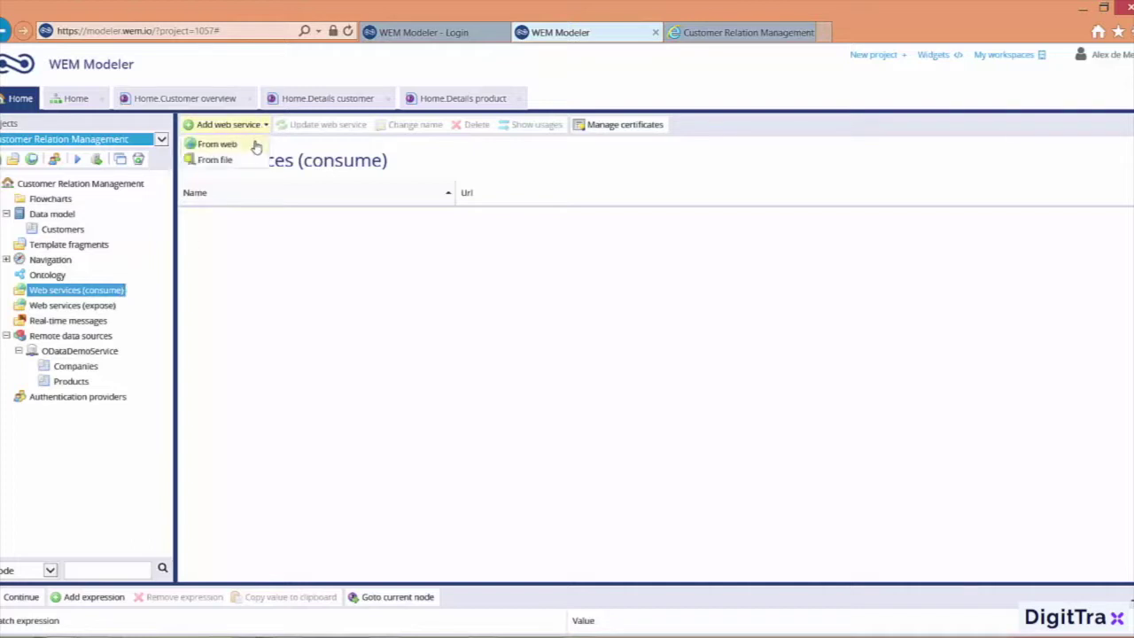
left_click(254, 145)
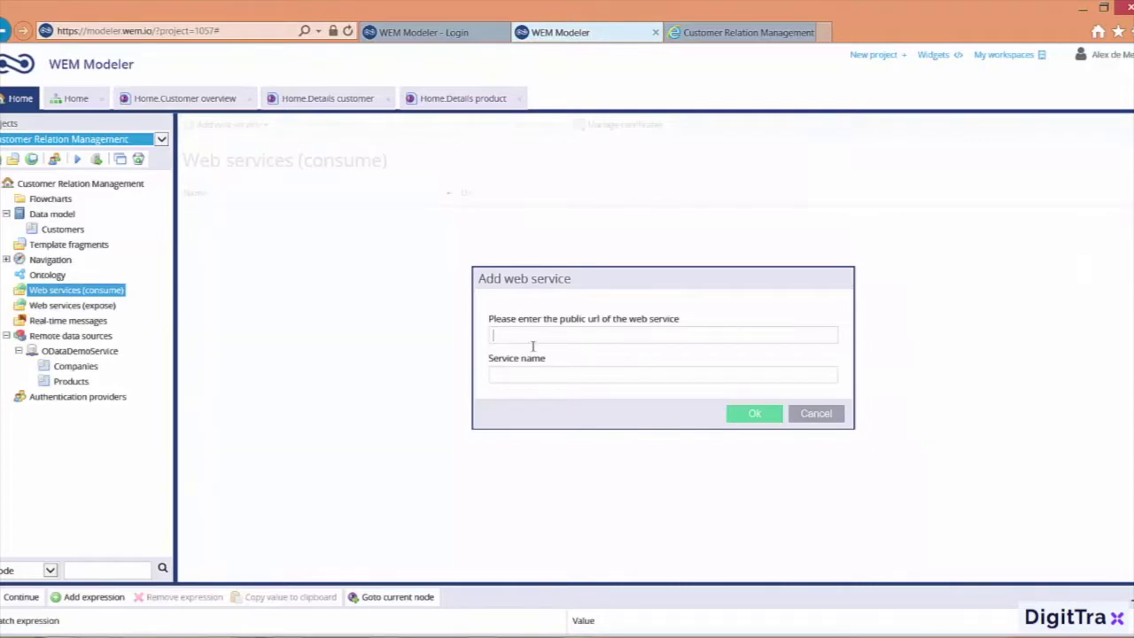
Open the Tutorial Integration favourite in a new Internet Explorer tab.
left_click(825, 33)
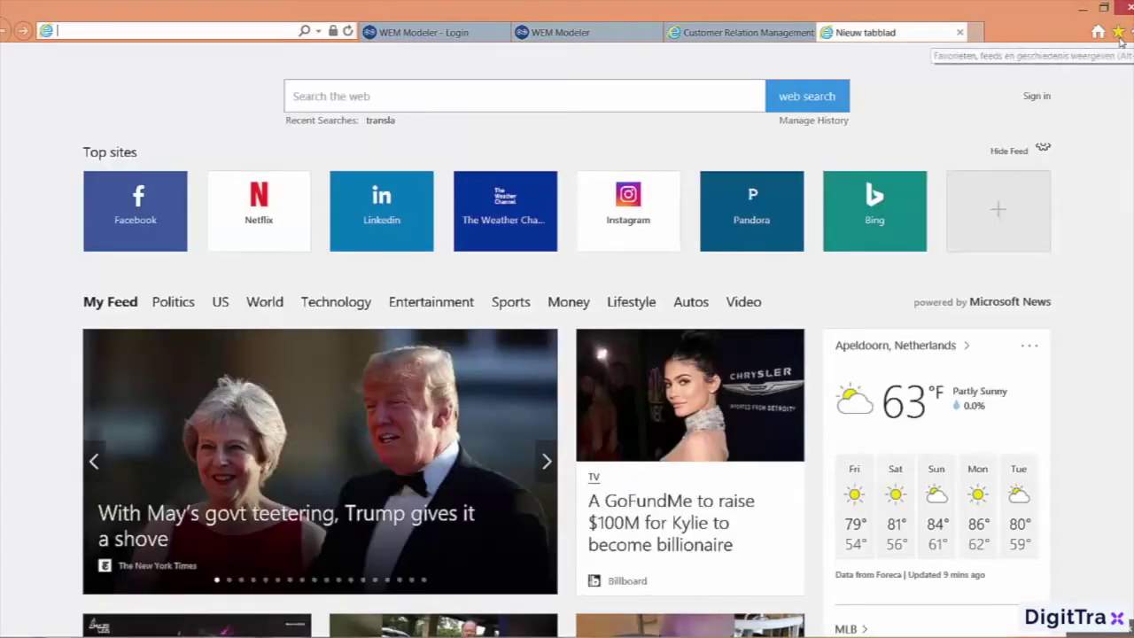
left_click(1118, 33)
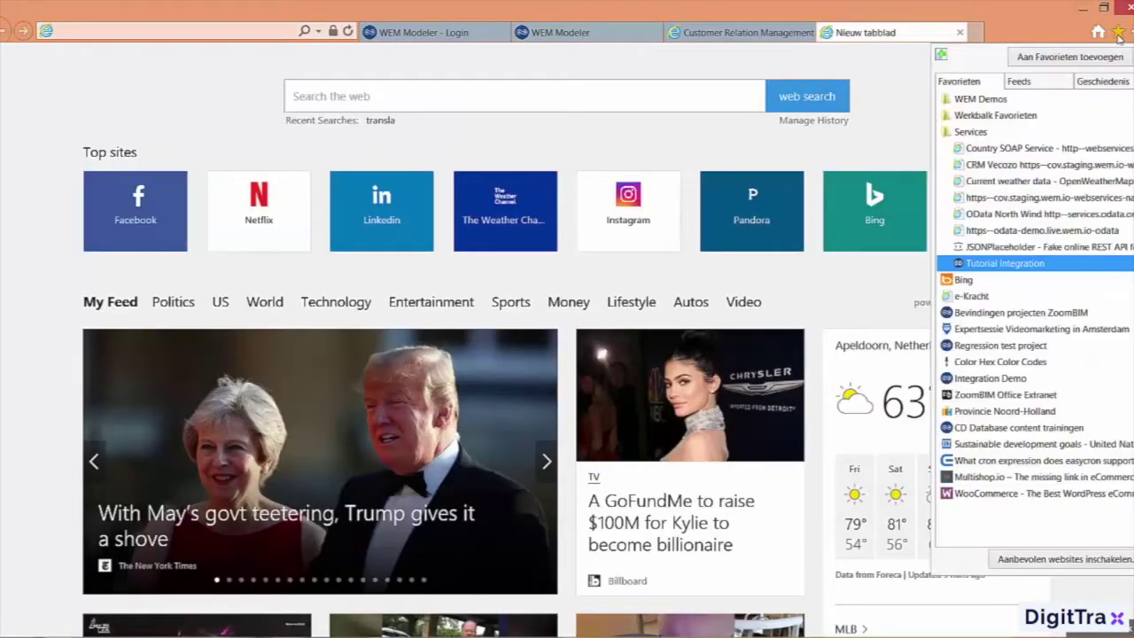
left_click(1023, 263)
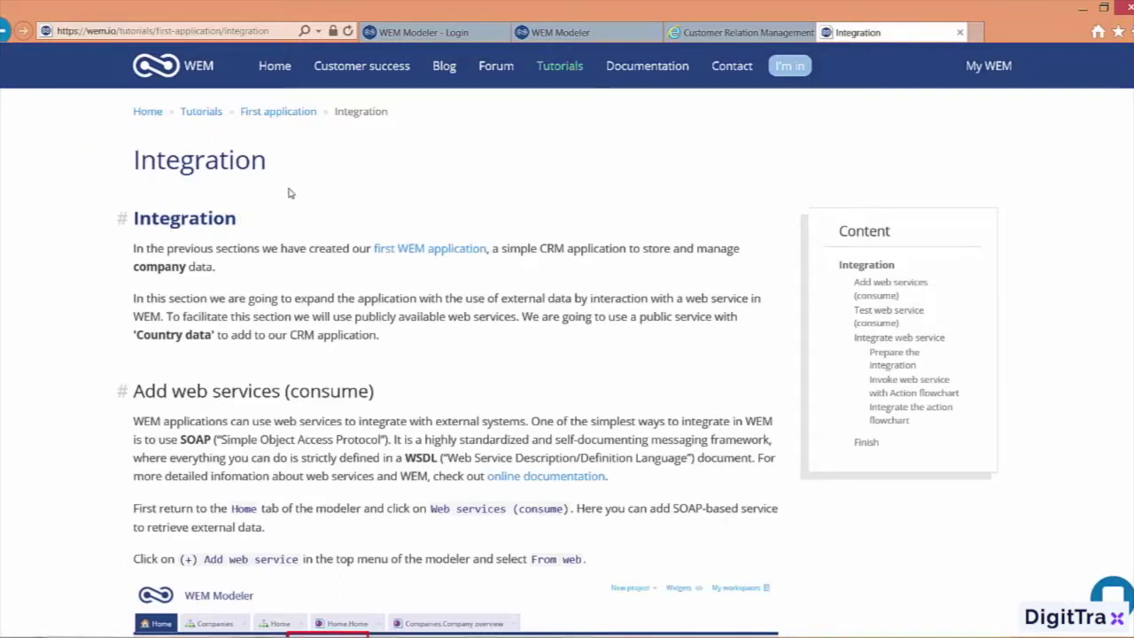
Scroll to the Add web services example and select the CountryInfoService WSDL URL.
scroll(314, 187, "down", 1)
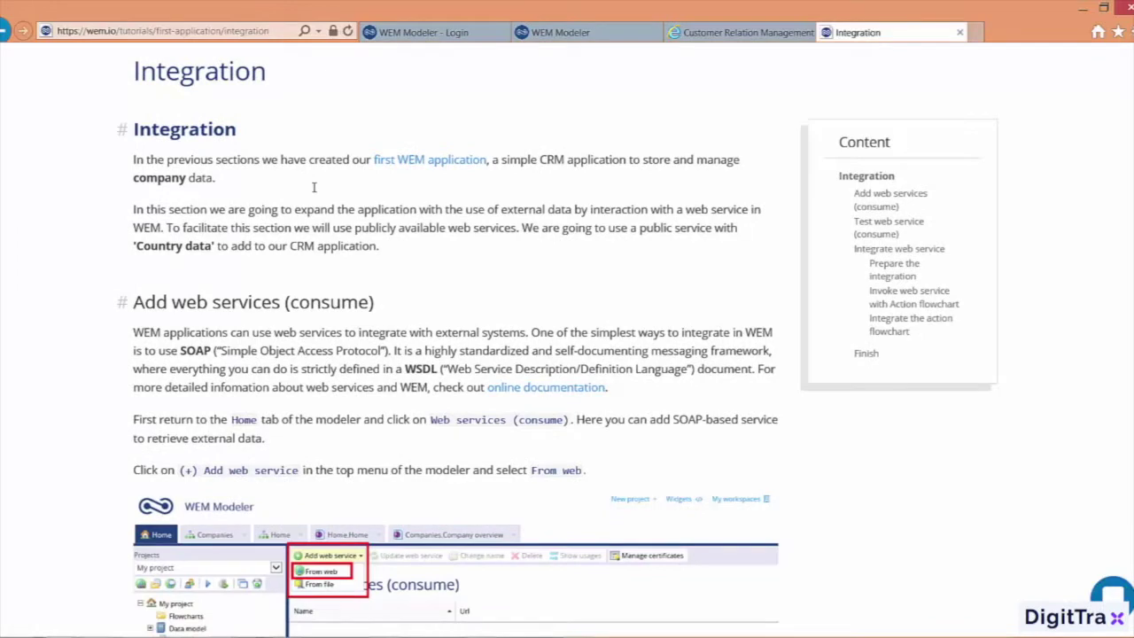
scroll(314, 187, "down", 3)
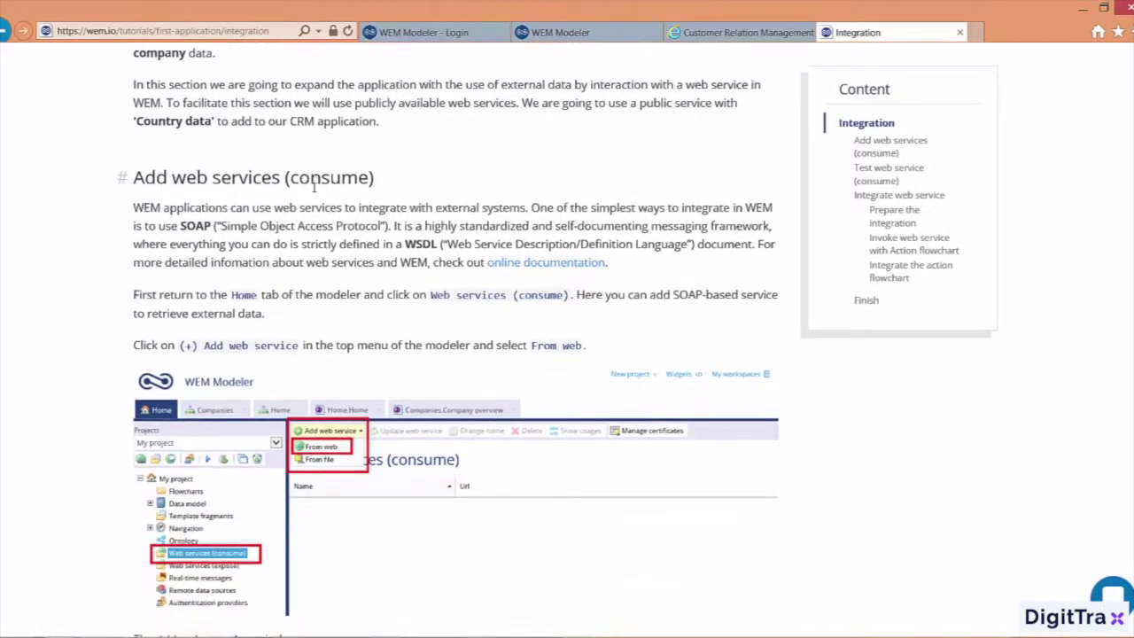
scroll(314, 189, "down", 6)
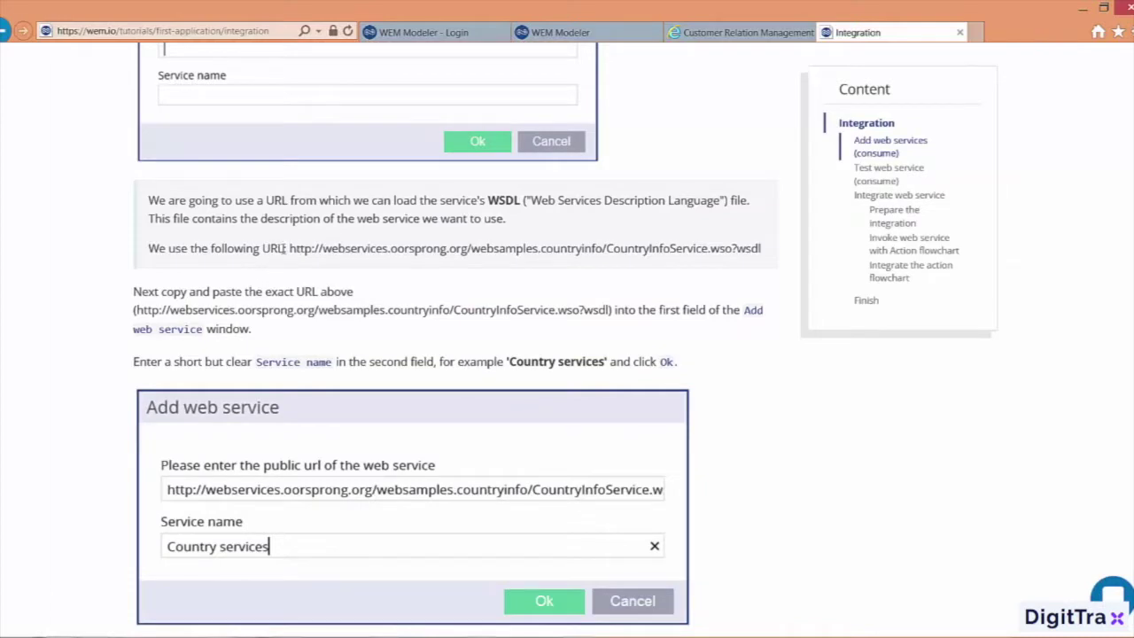
left_click_drag(288, 249, 760, 258)
key("ctrl+c")
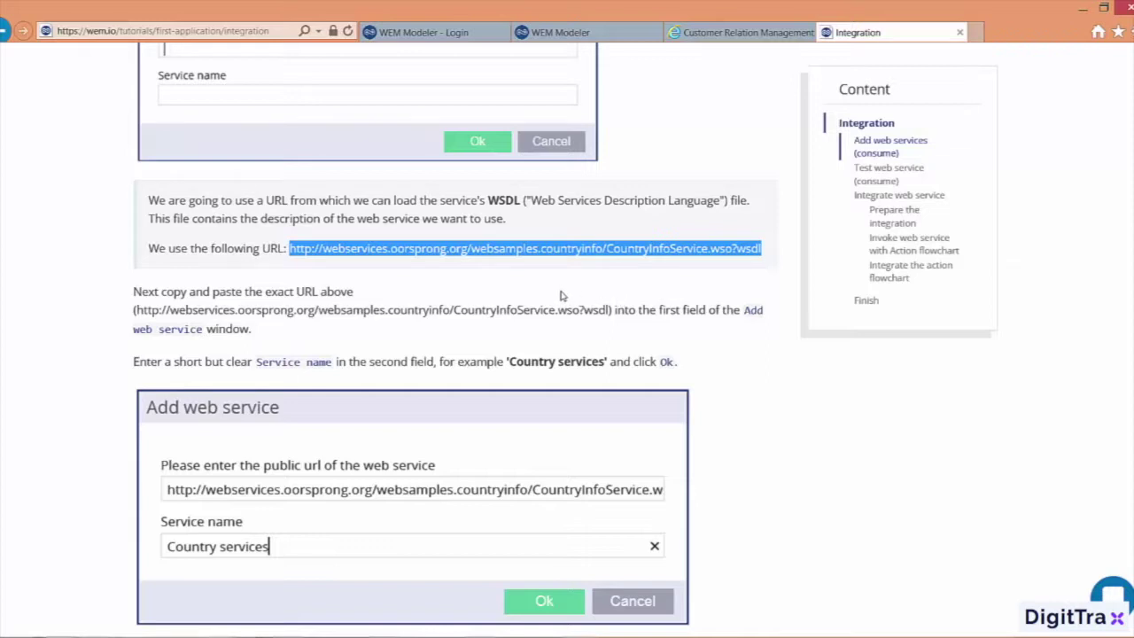
Paste the CountryInfoService WSDL URL, name it 'Country services', import, and acknowledge the success message.
left_click(609, 35)
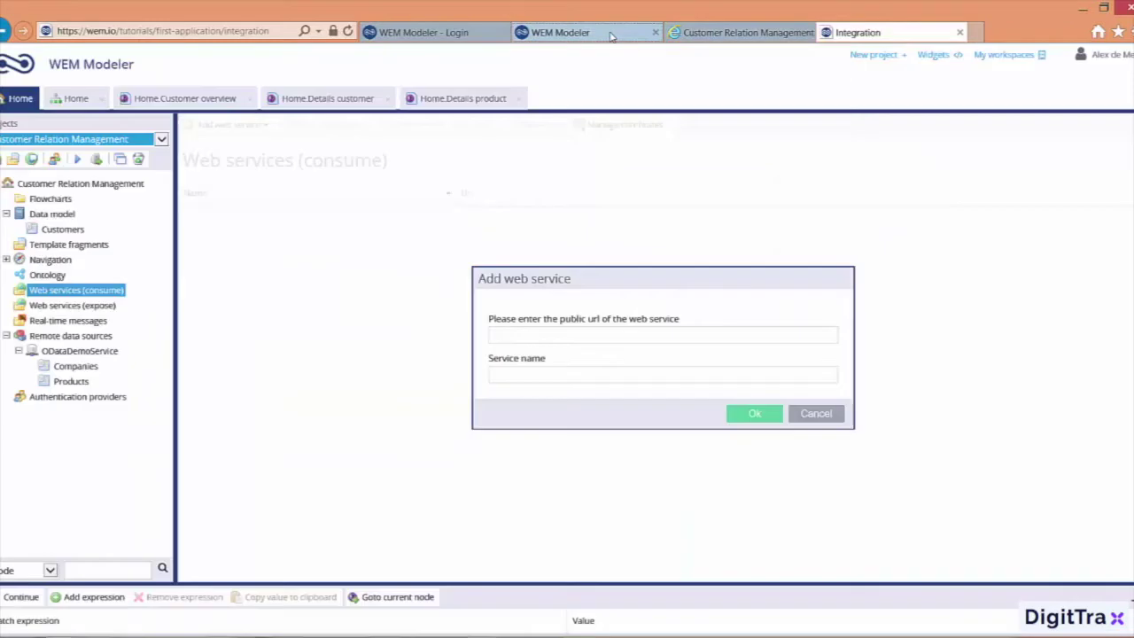
left_click(513, 337)
key("ctrl+v")
left_click(394, 341)
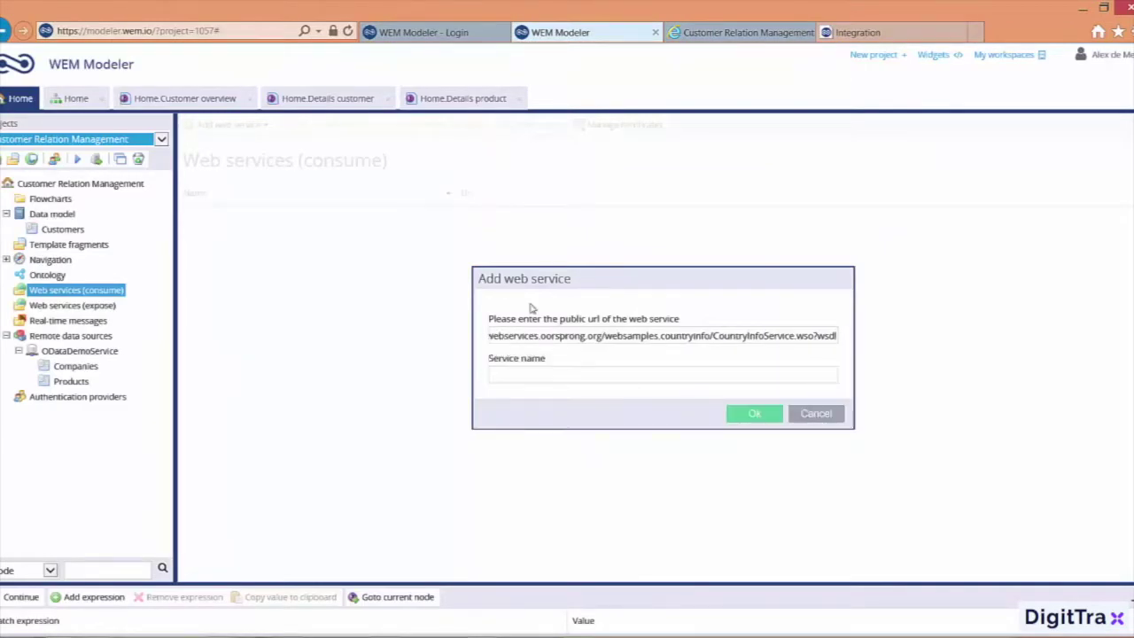
left_click(554, 372)
type("Coun")
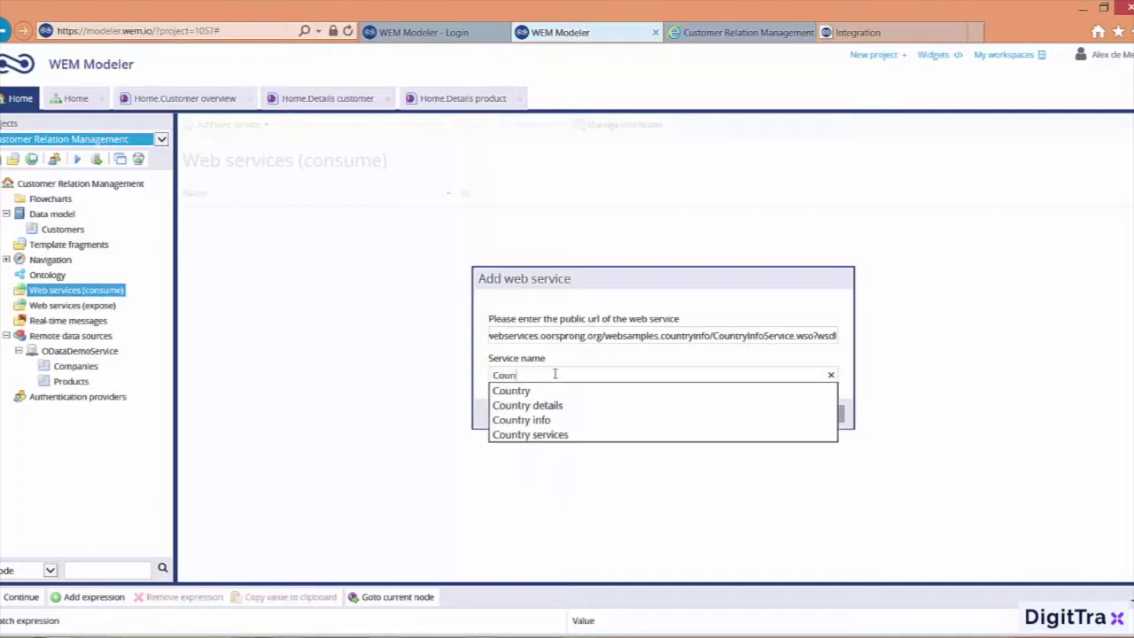
type("try services")
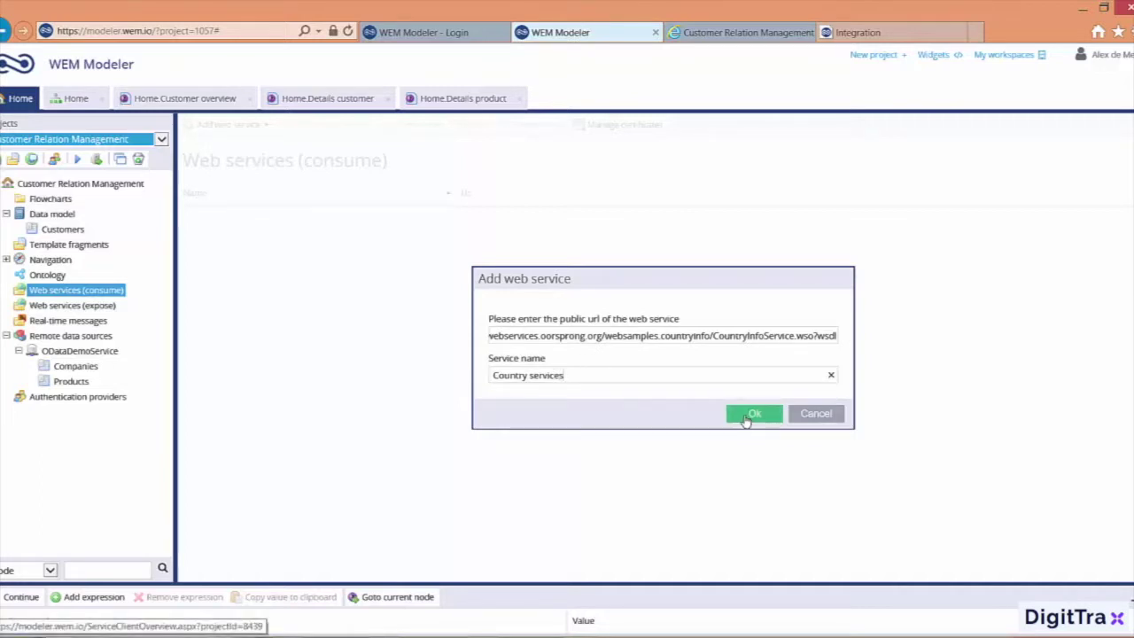
left_click(747, 420)
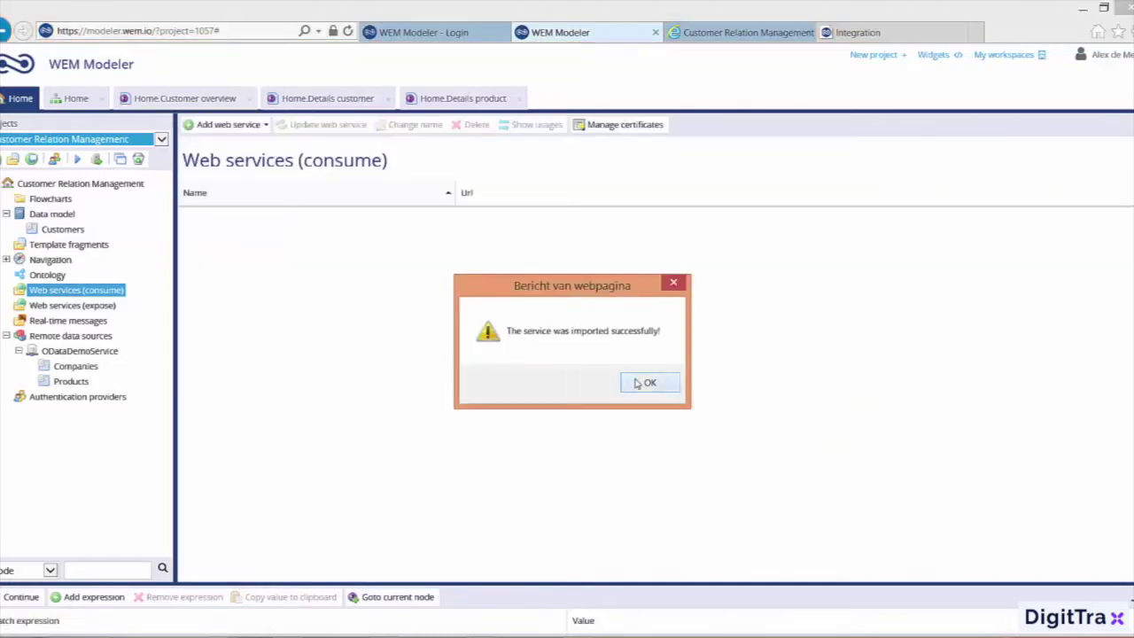
left_click(638, 383)
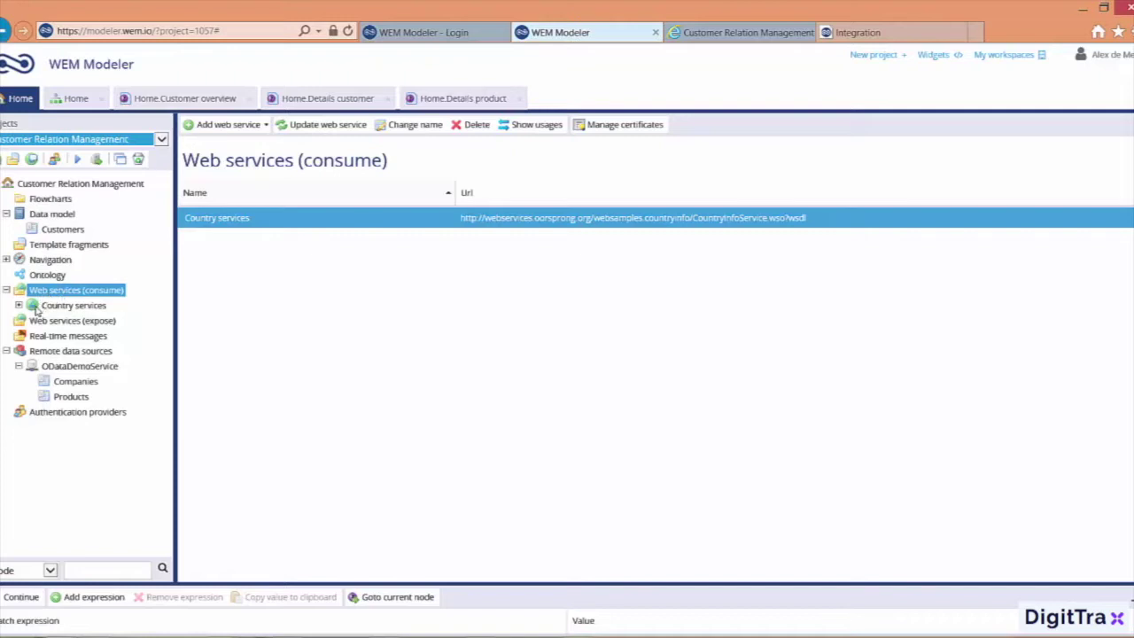
Inspect CapitalCity's Country ISOCode input and Capital City Result output under Country services.
left_click(35, 309)
left_click(19, 304)
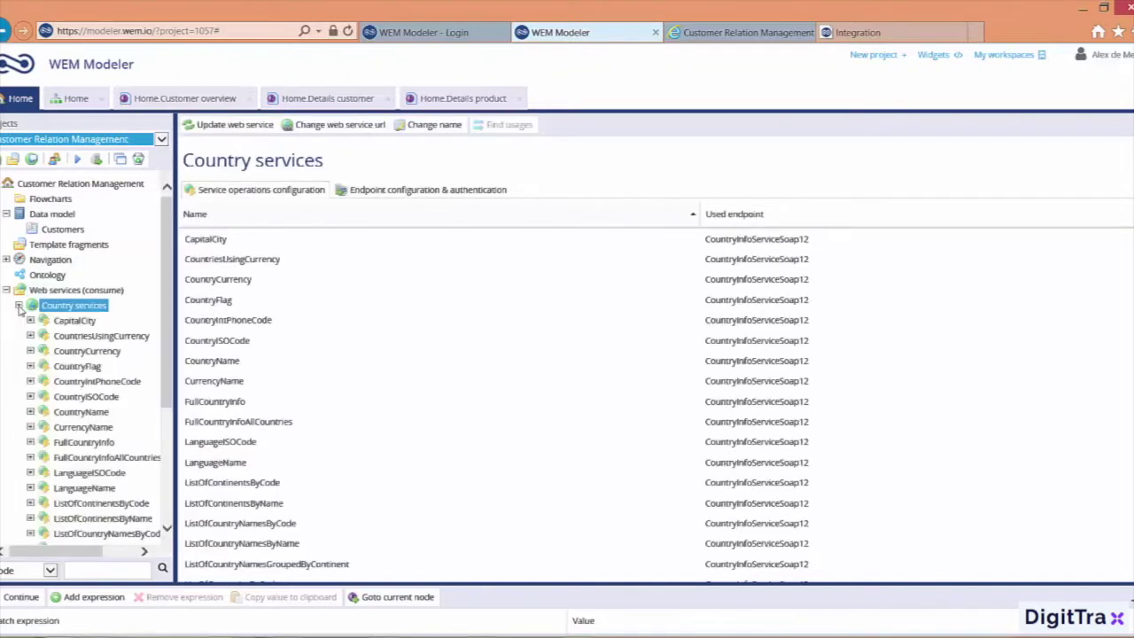
scroll(131, 285, "down", 3)
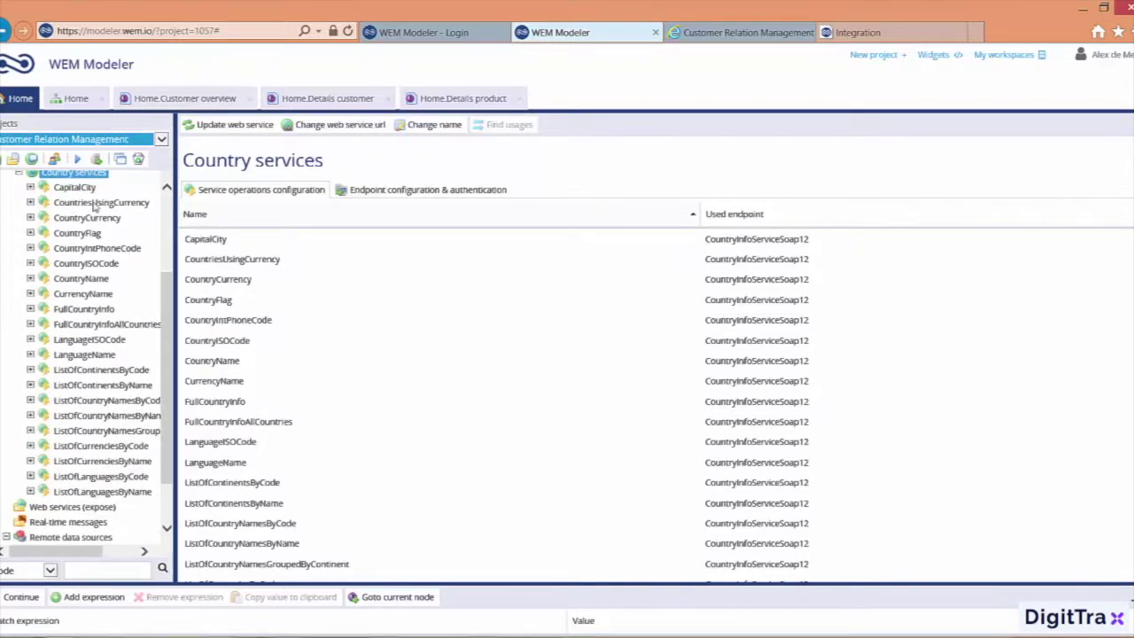
scroll(96, 206, "up", 1)
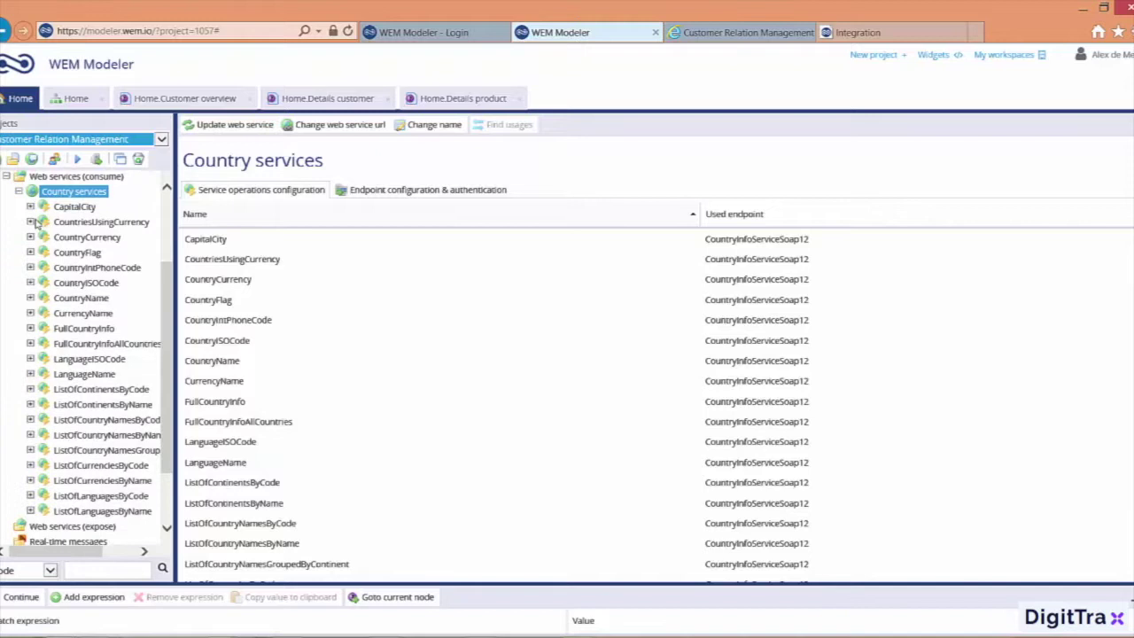
left_click(30, 207)
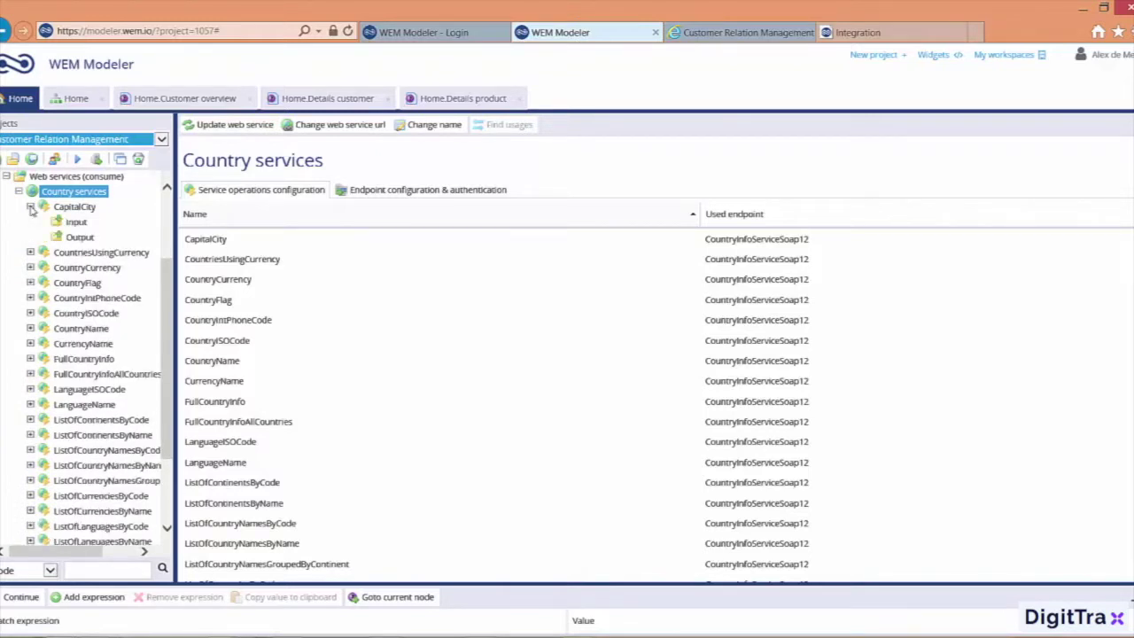
left_click(76, 223)
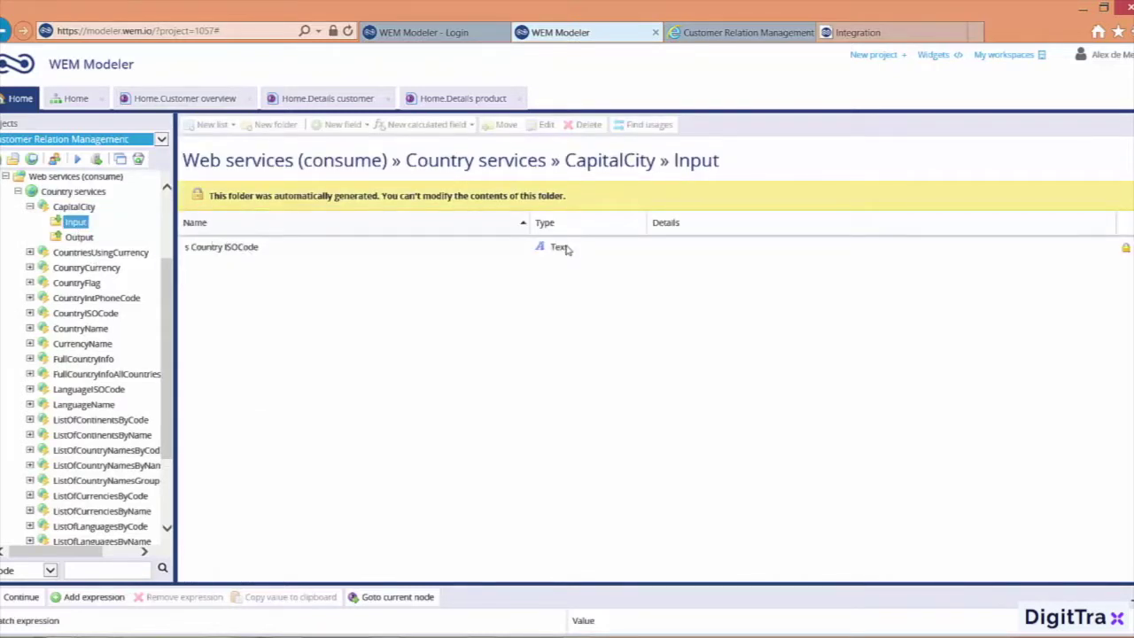
left_click(89, 239)
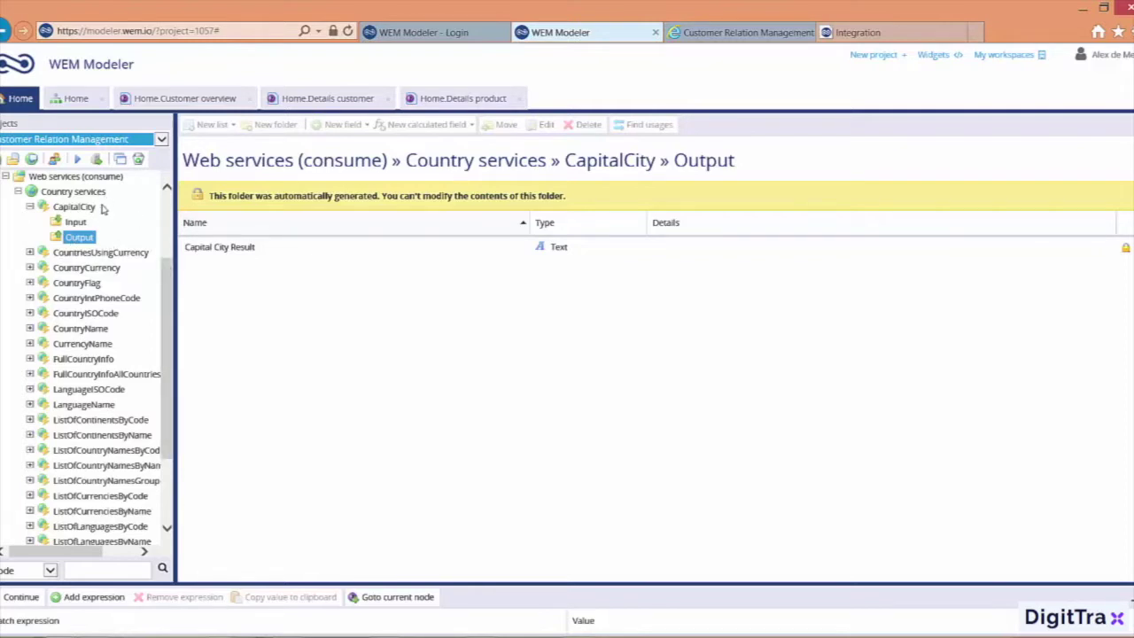
scroll(166, 275, "up", 3)
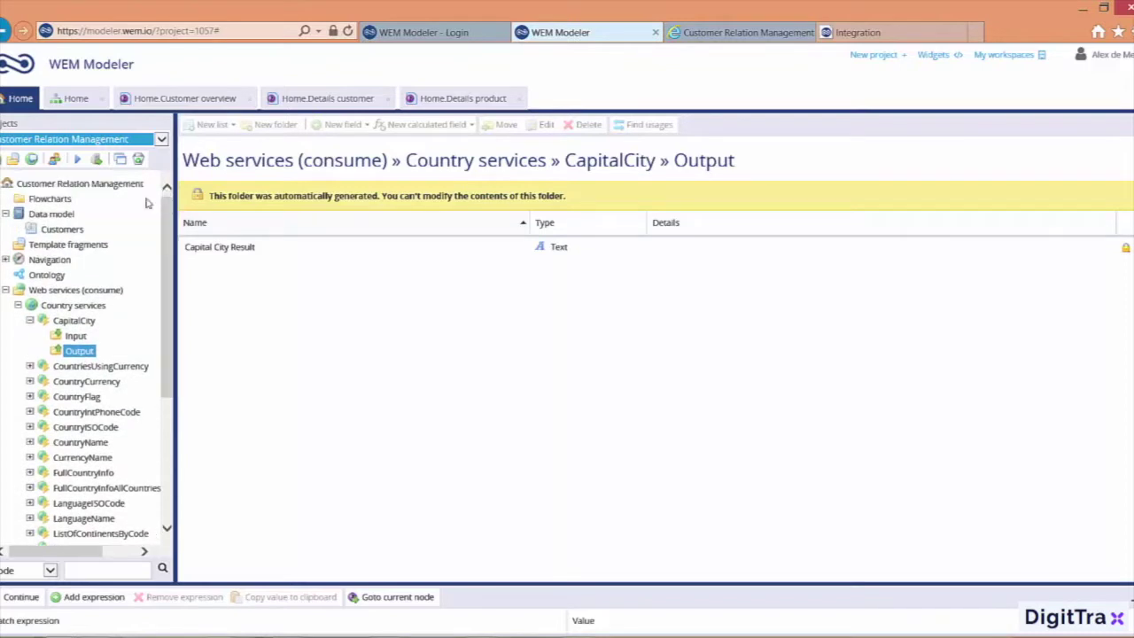
left_click(59, 203)
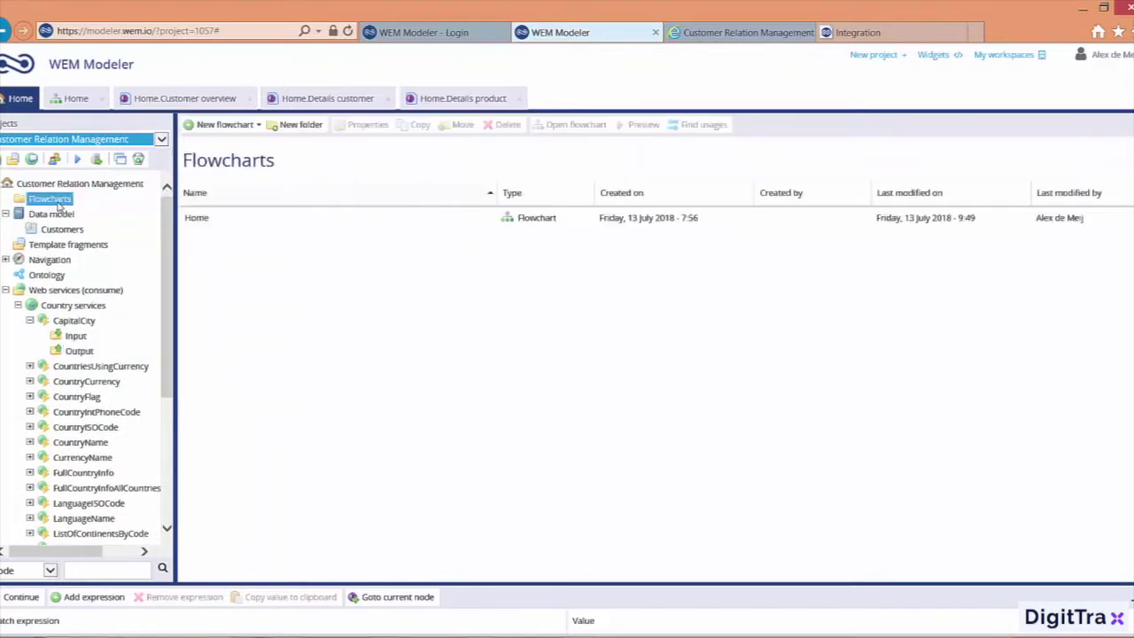
Create a regular flowchart named 'Country services demo'.
left_click(256, 125)
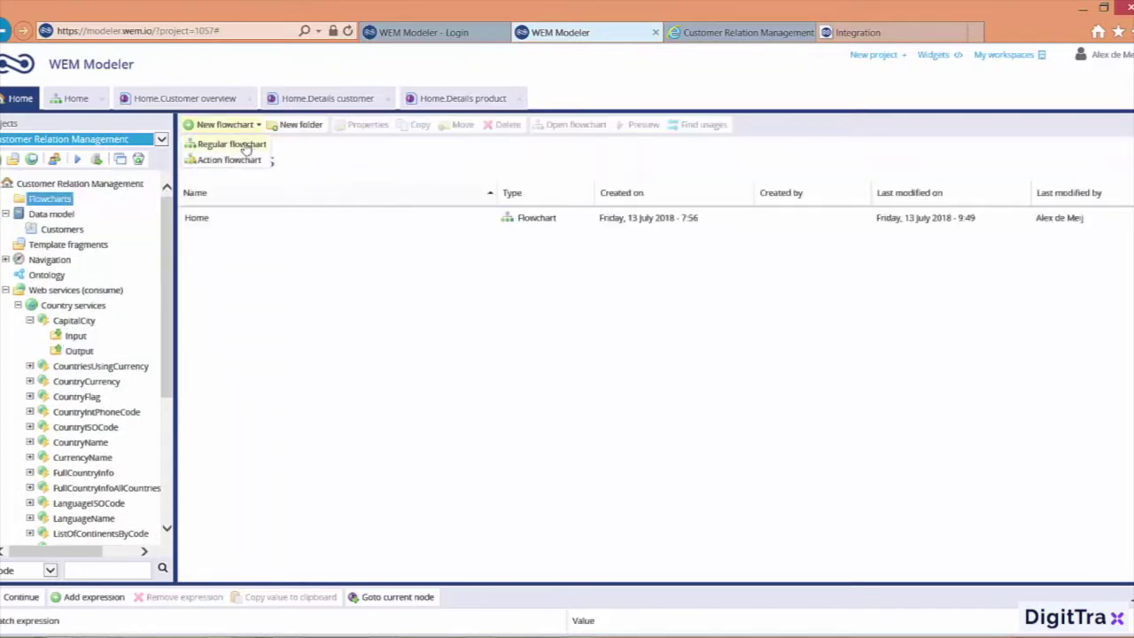
left_click(244, 145)
type("Country")
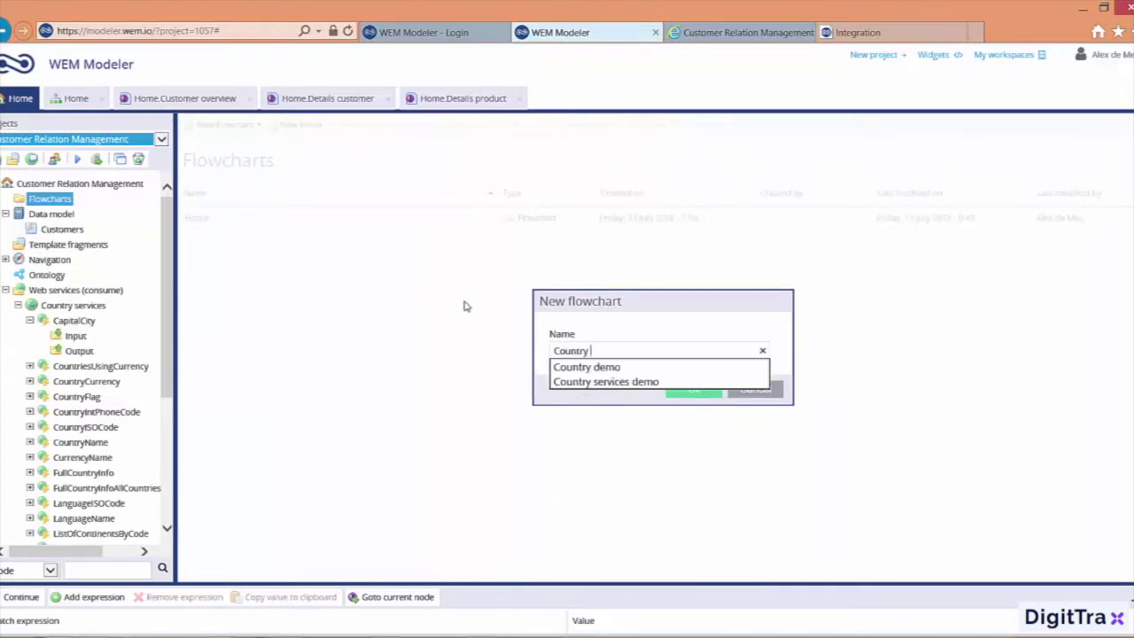
key("Down")
key("Down")
key("Return")
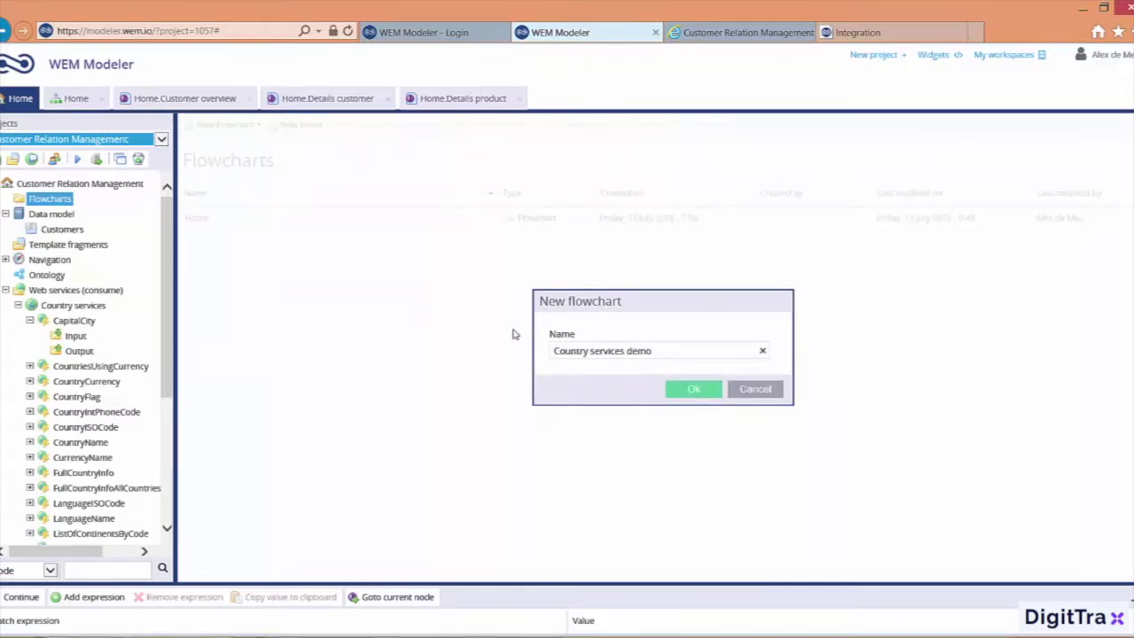
left_click(688, 397)
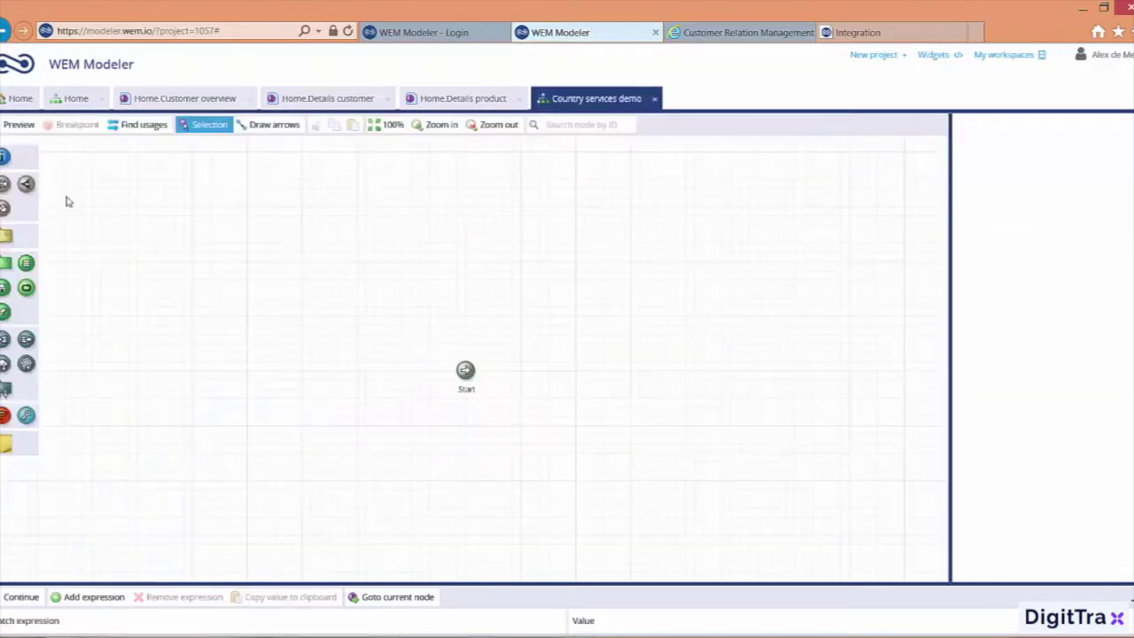
Add an interaction node 'Country services' linked from Start, and open its page template.
left_click_drag(7, 159, 580, 370)
key("ctrl+a")
type("C")
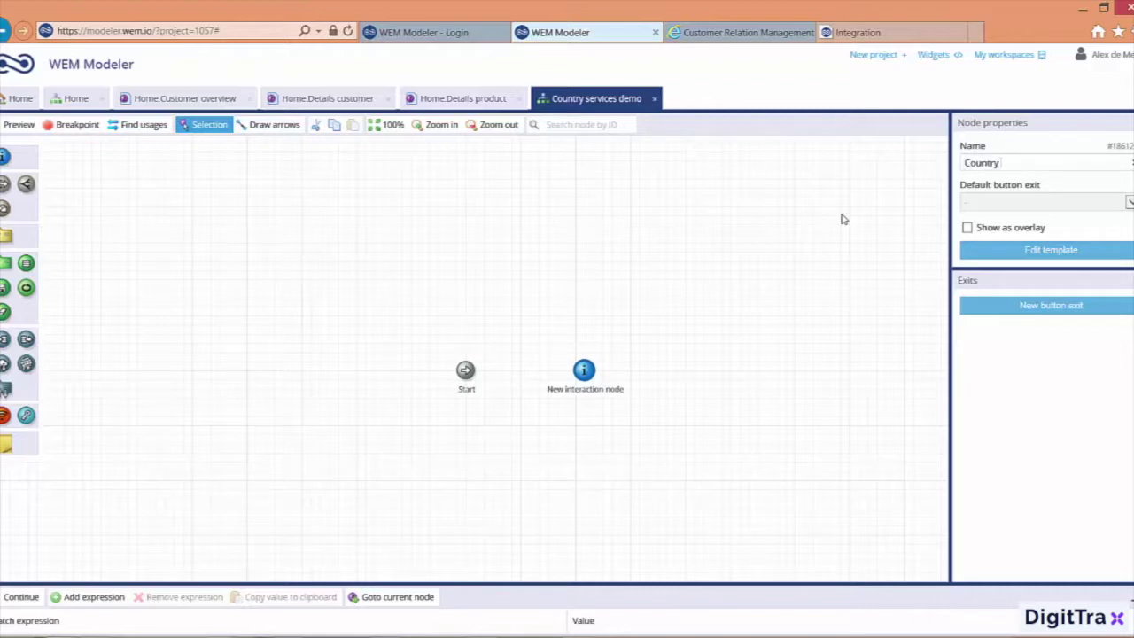
type("ountry services")
key("Return")
mouse_move(474, 376)
left_mouse_down()
mouse_move(531, 363)
mouse_move(584, 370)
left_mouse_up()
left_click(584, 369)
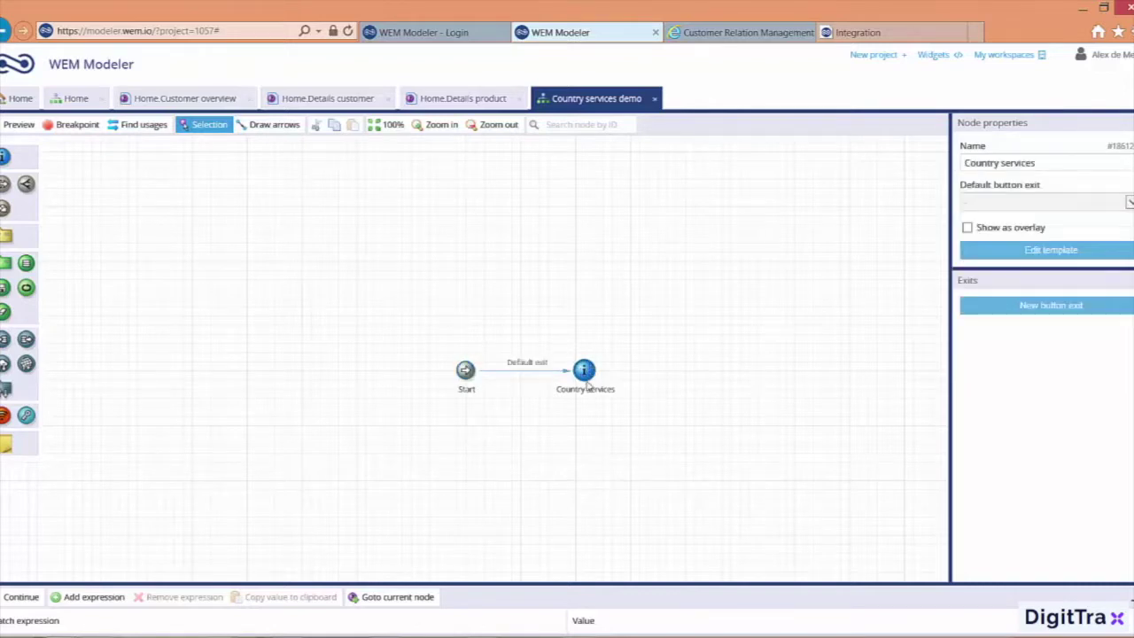
double_click(584, 371)
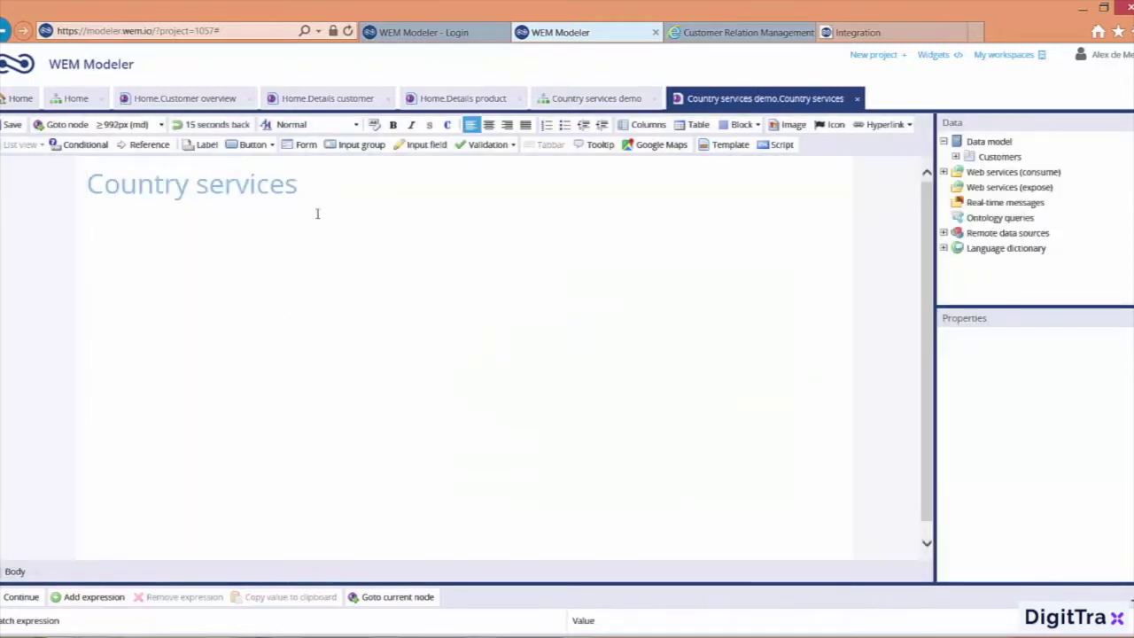
Expand Web services > Country services > CapitalCity input and output in the Data tree.
left_click(345, 180)
left_click(944, 172)
left_click(955, 187)
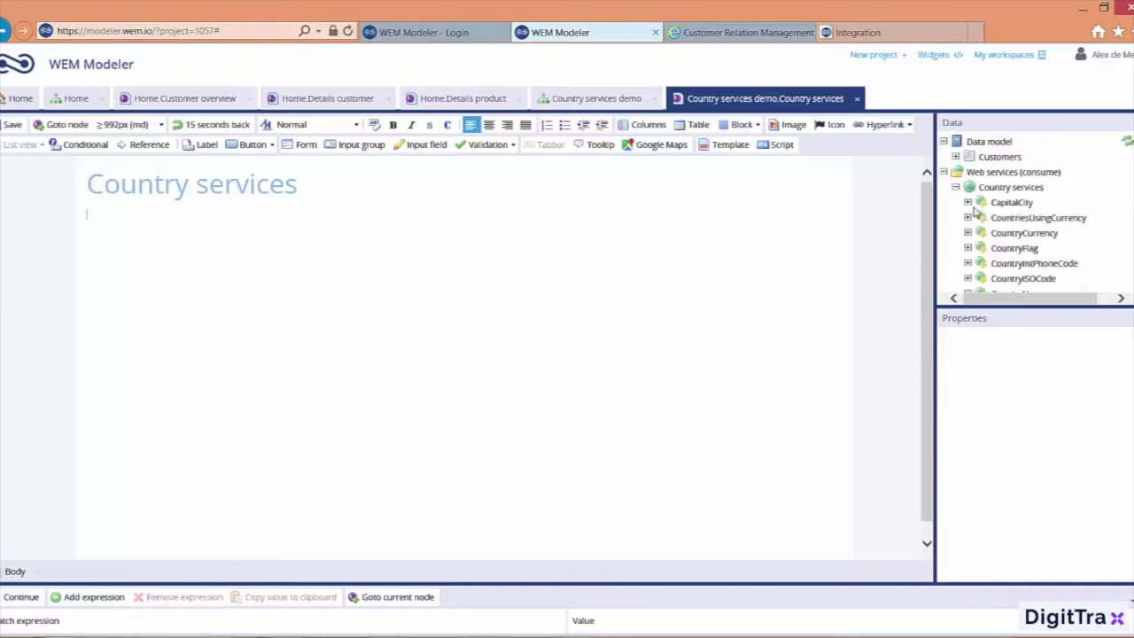
left_click(969, 203)
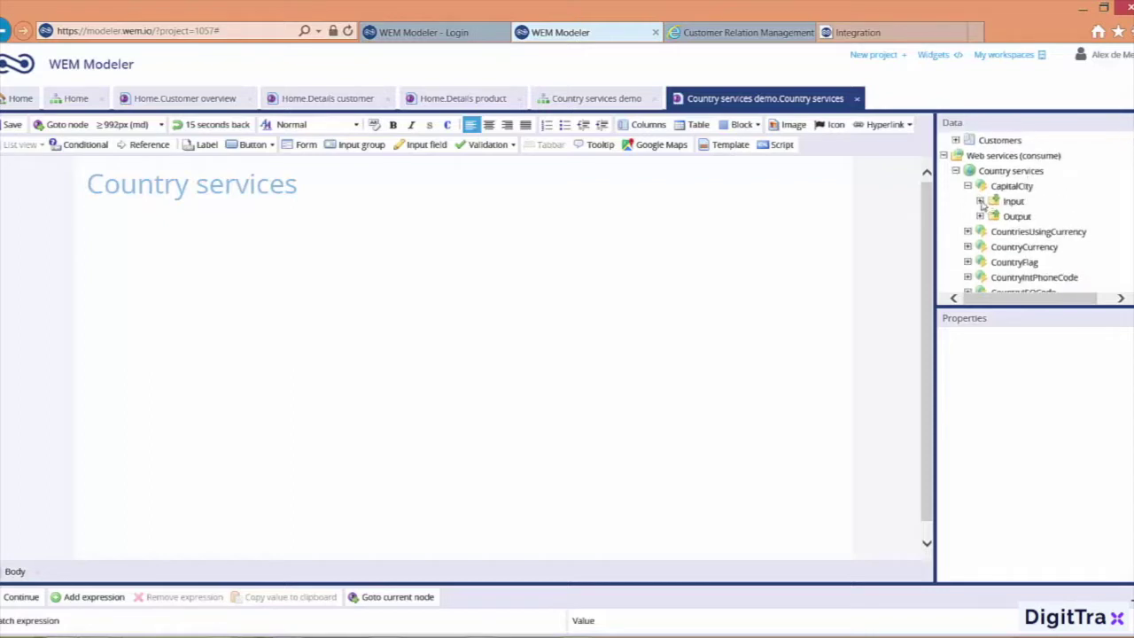
left_click(980, 202)
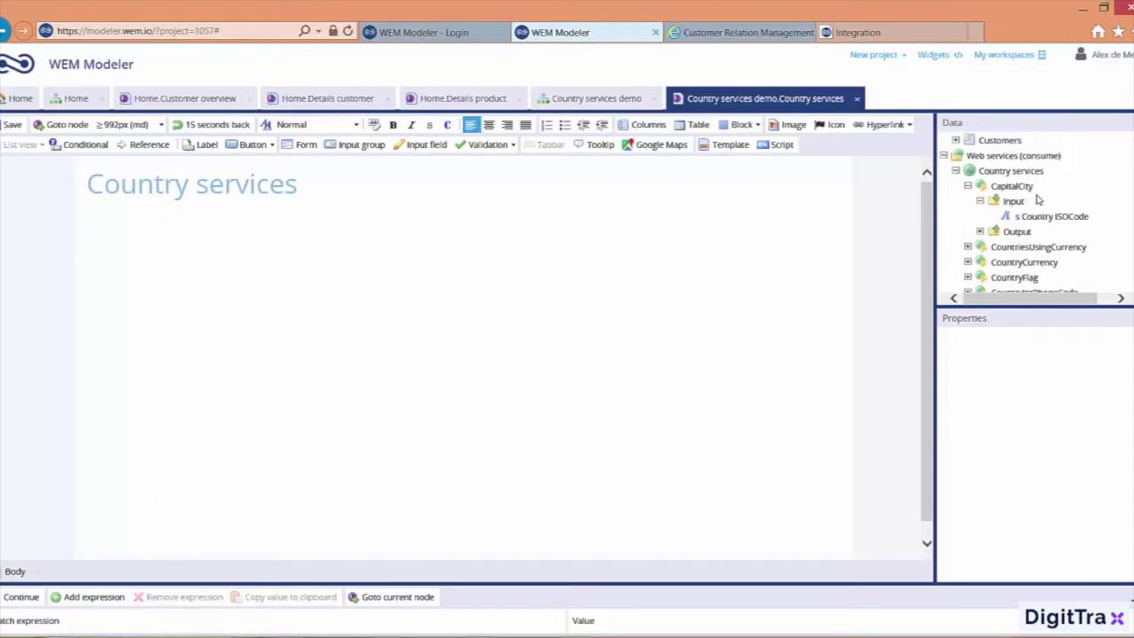
left_click(981, 223)
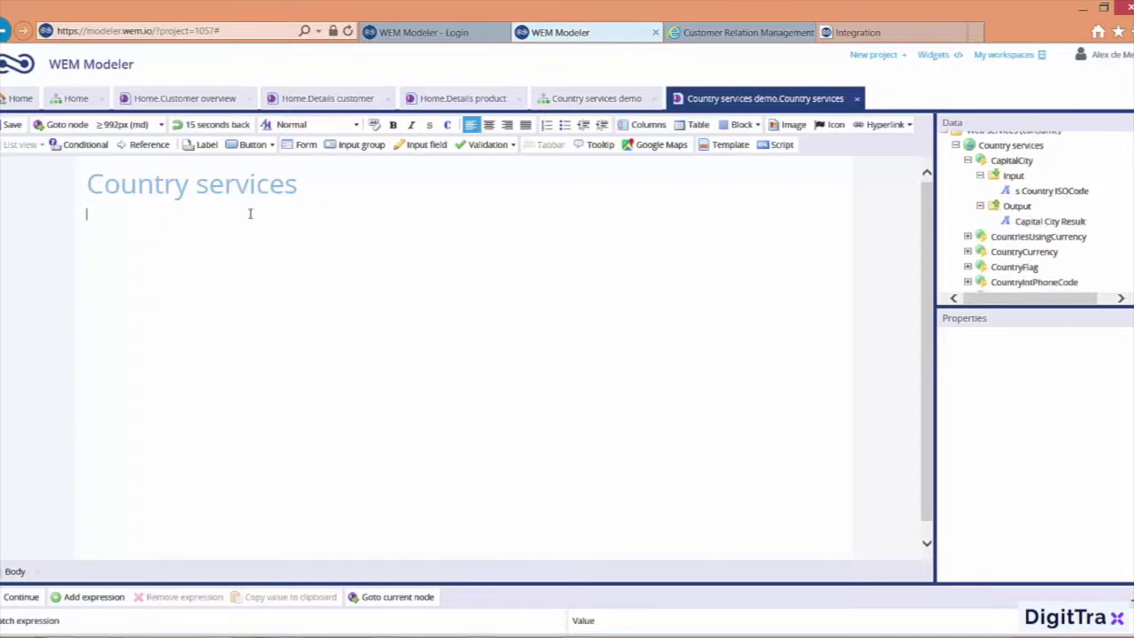
Insert a panel block with Primary context.
left_click(740, 125)
left_click(741, 161)
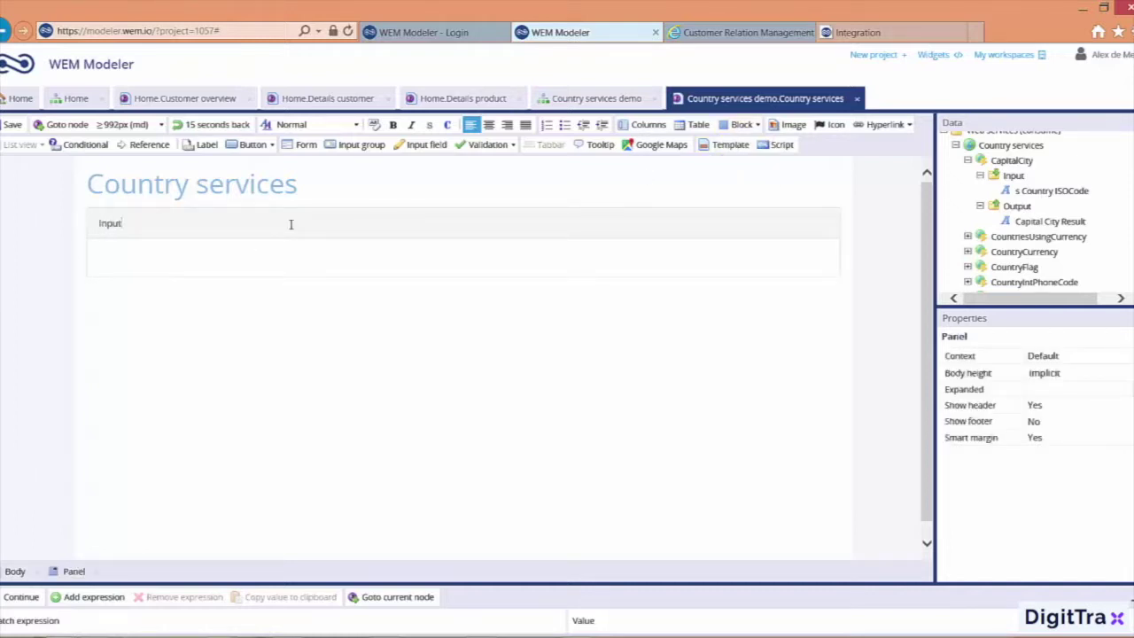
left_click(1063, 357)
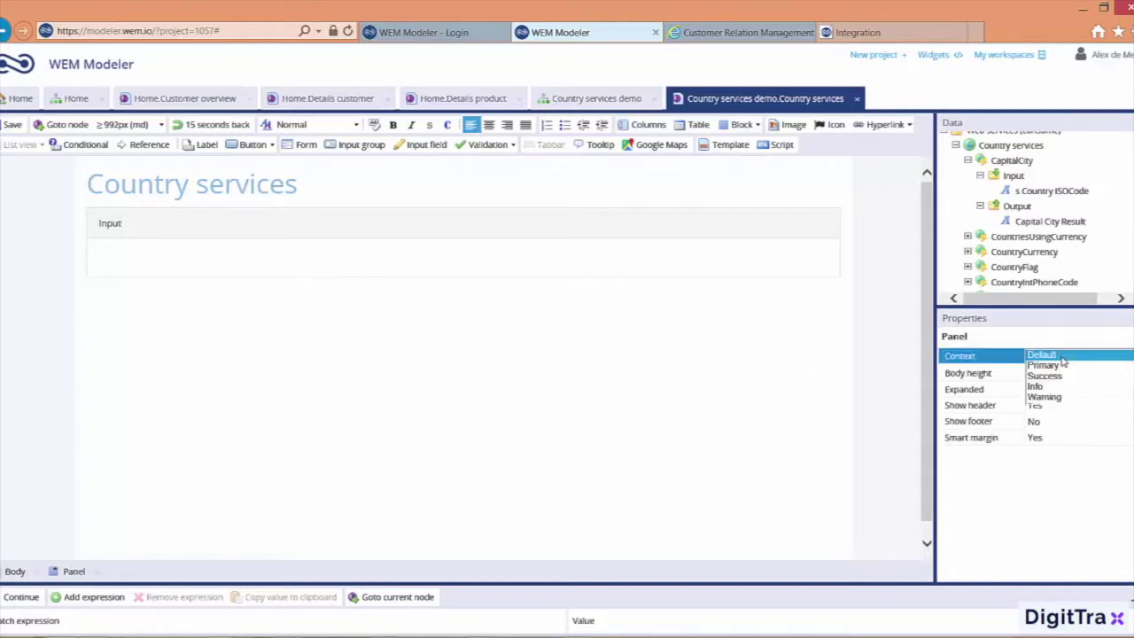
left_click(1056, 366)
Add a form with the s Country ISOCode field, labelled 'ISO Code Country'.
left_click(152, 263)
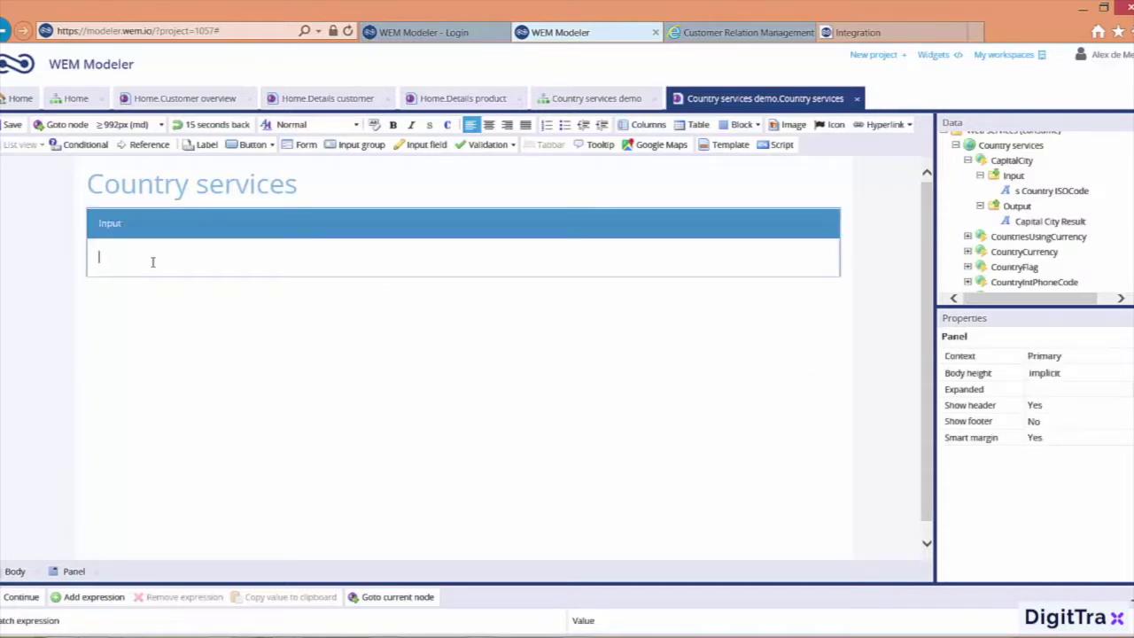
left_click(302, 145)
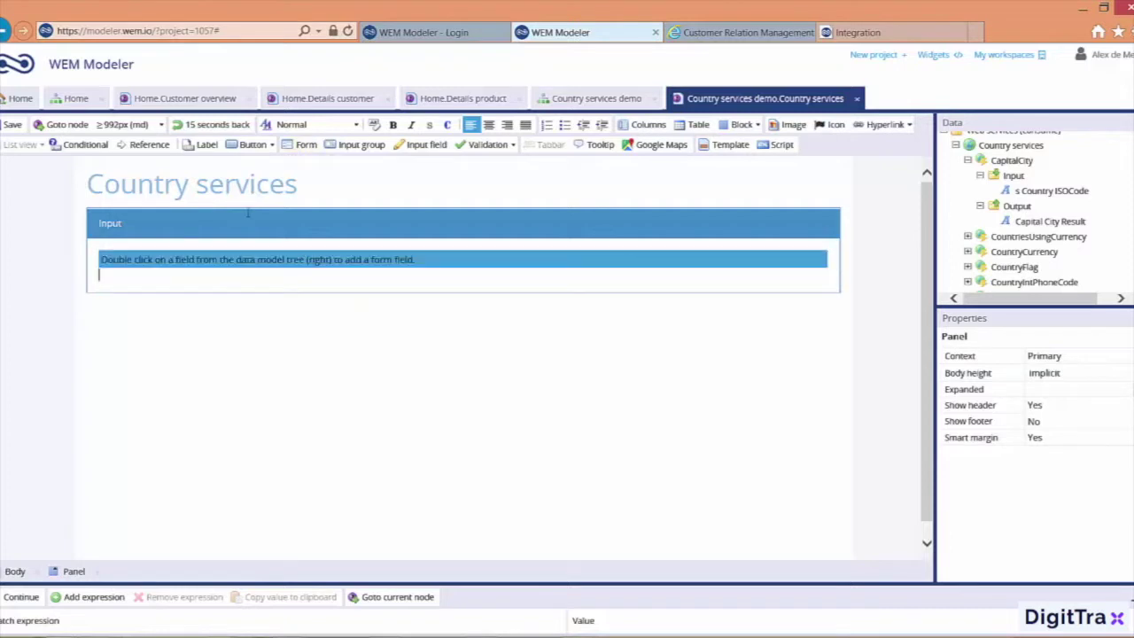
left_click(214, 258)
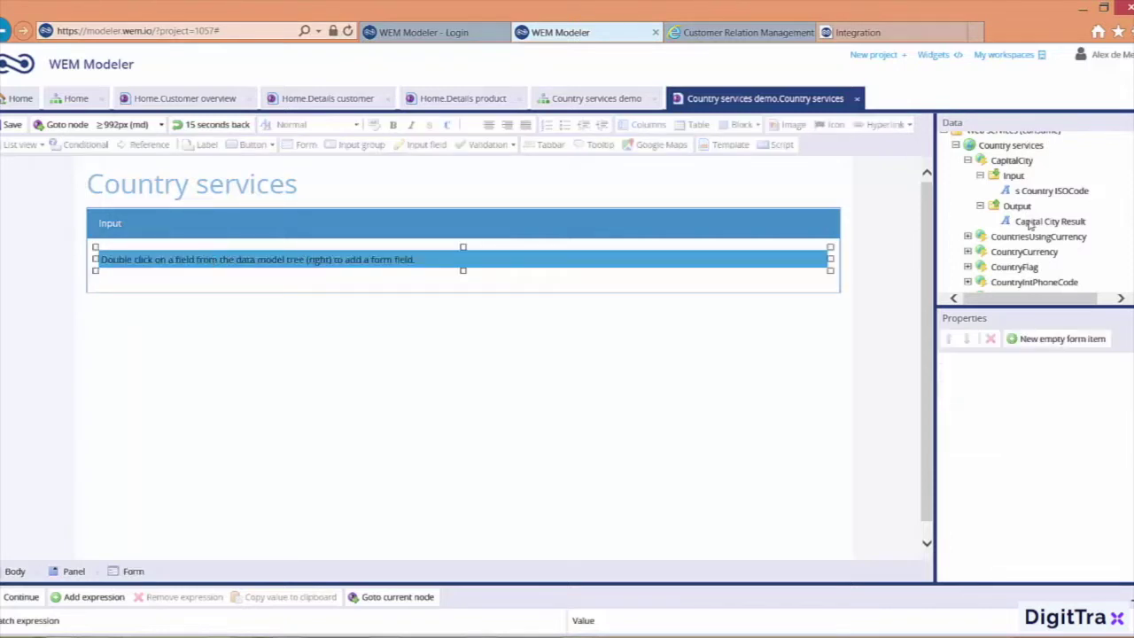
double_click(1045, 193)
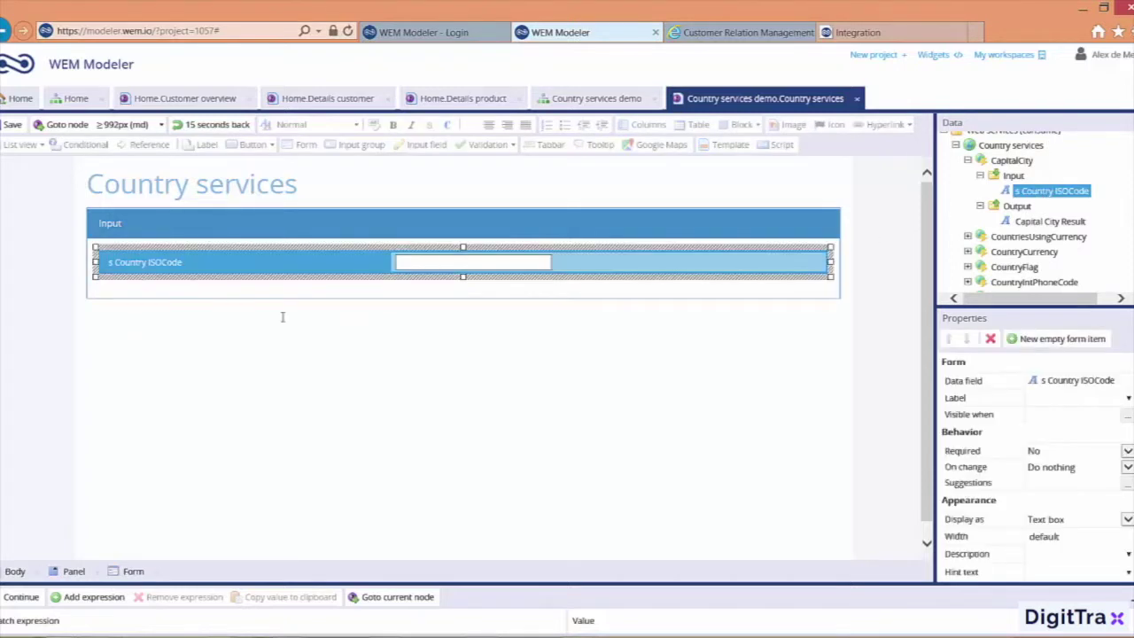
left_click(1044, 397)
type("ISOCode Country")
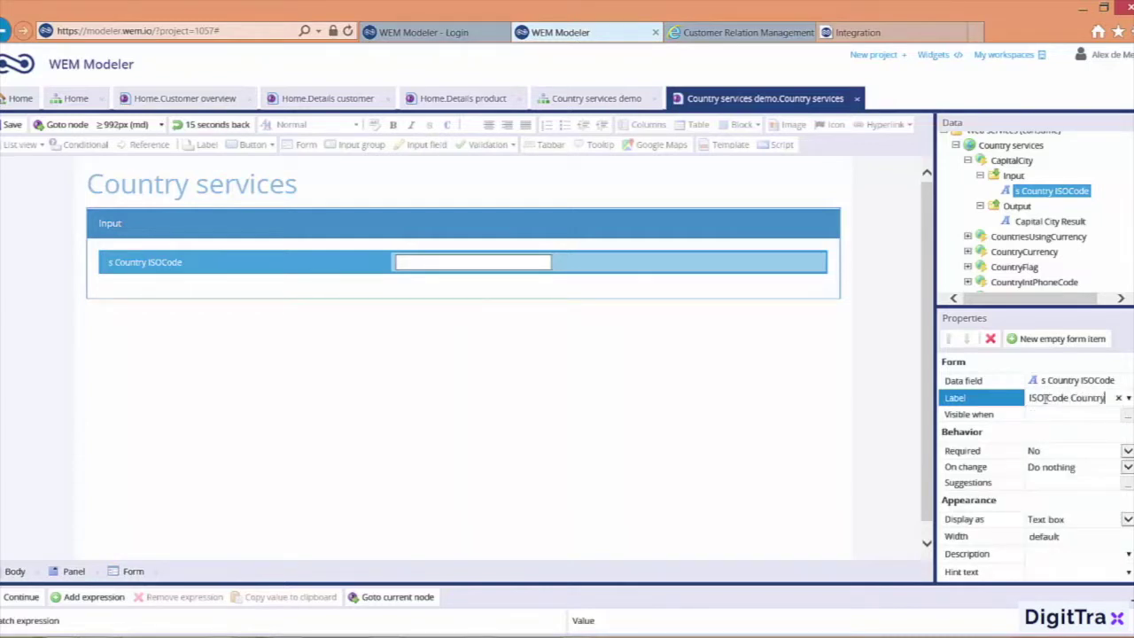
left_click(1037, 397)
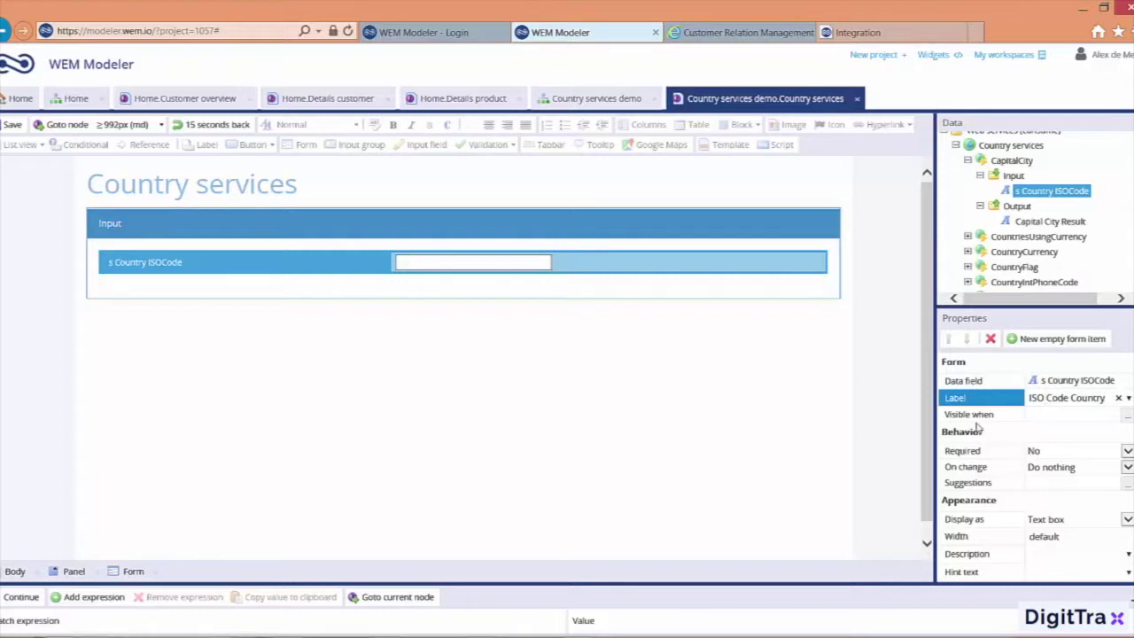
left_click(486, 403)
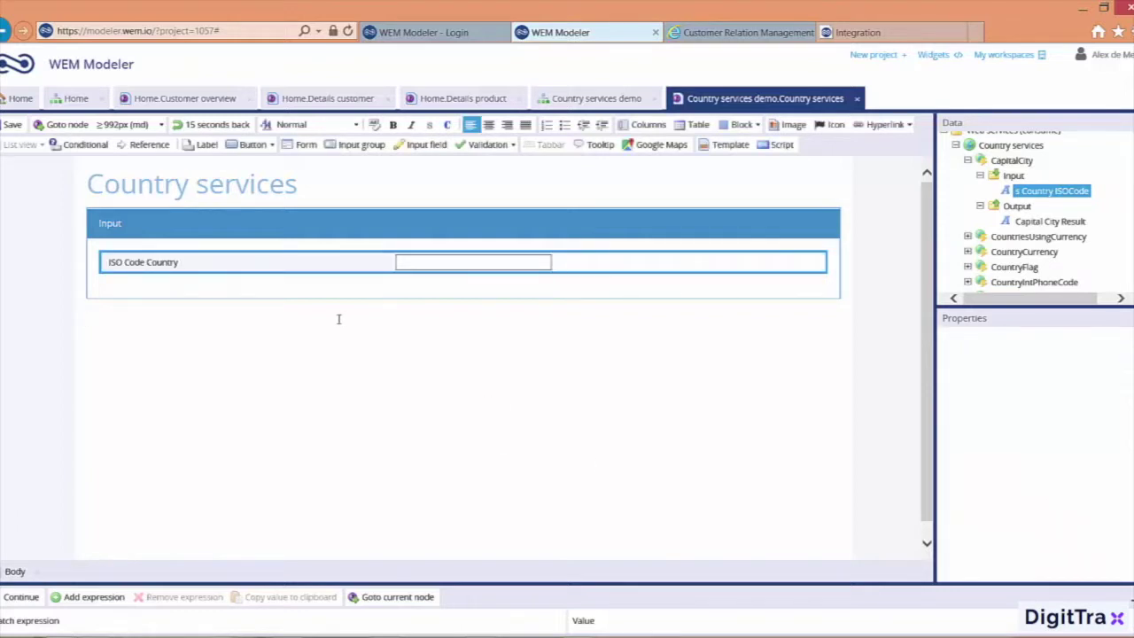
Insert a second panel below Input with Info context.
left_click(739, 127)
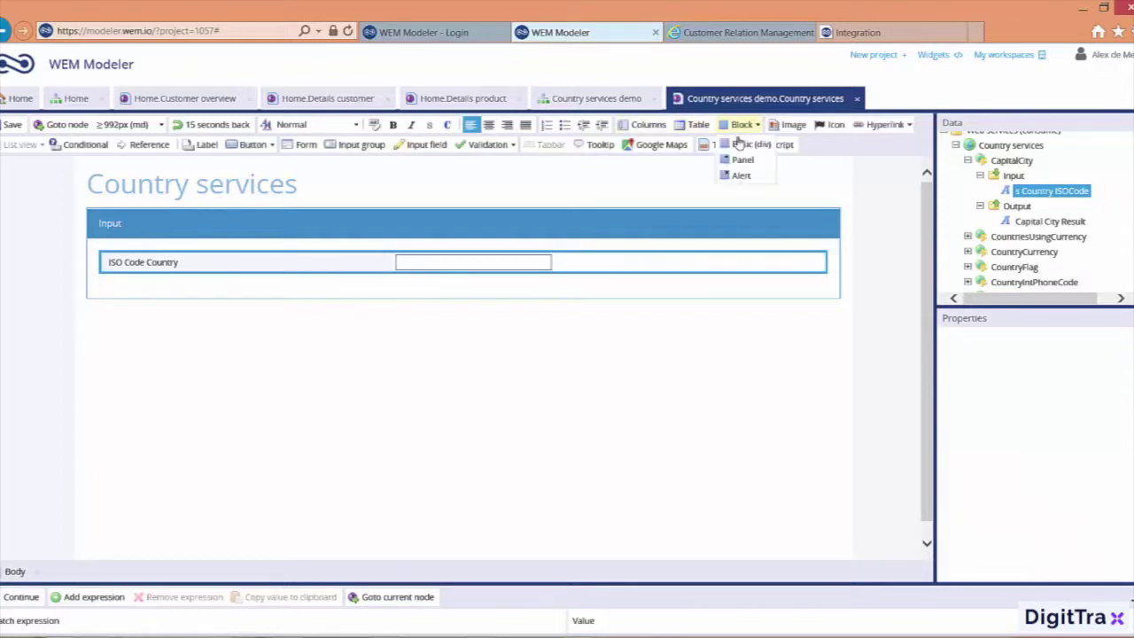
left_click(744, 159)
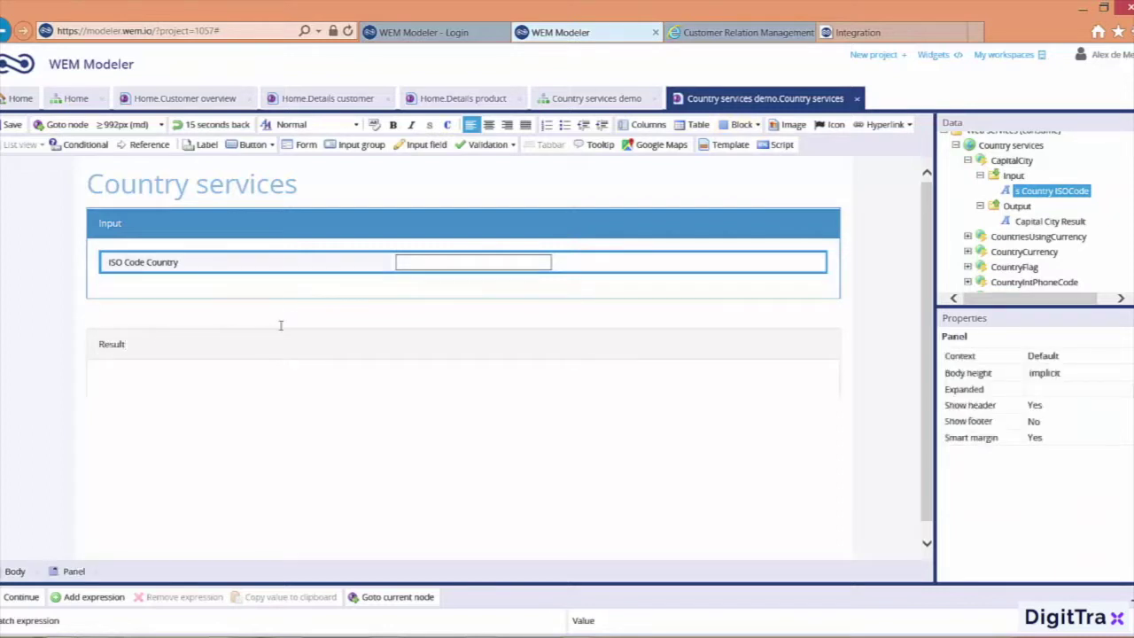
left_click(1072, 356)
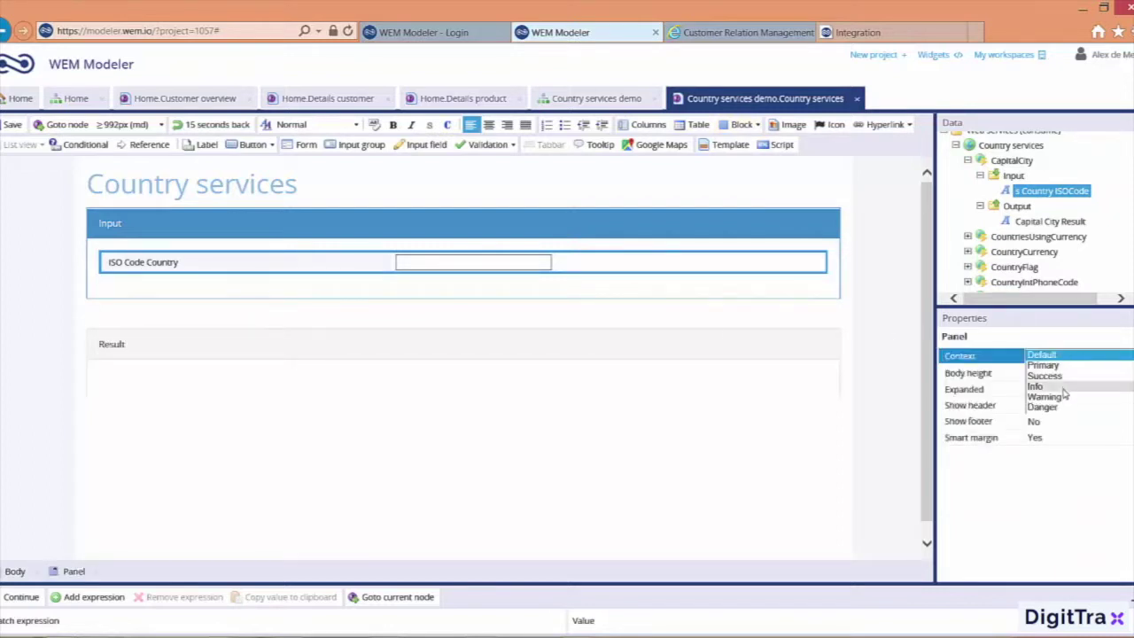
left_click(1064, 391)
Put 'Capitol City:' followed by Capital City Result in the panel and save the template.
left_click(209, 376)
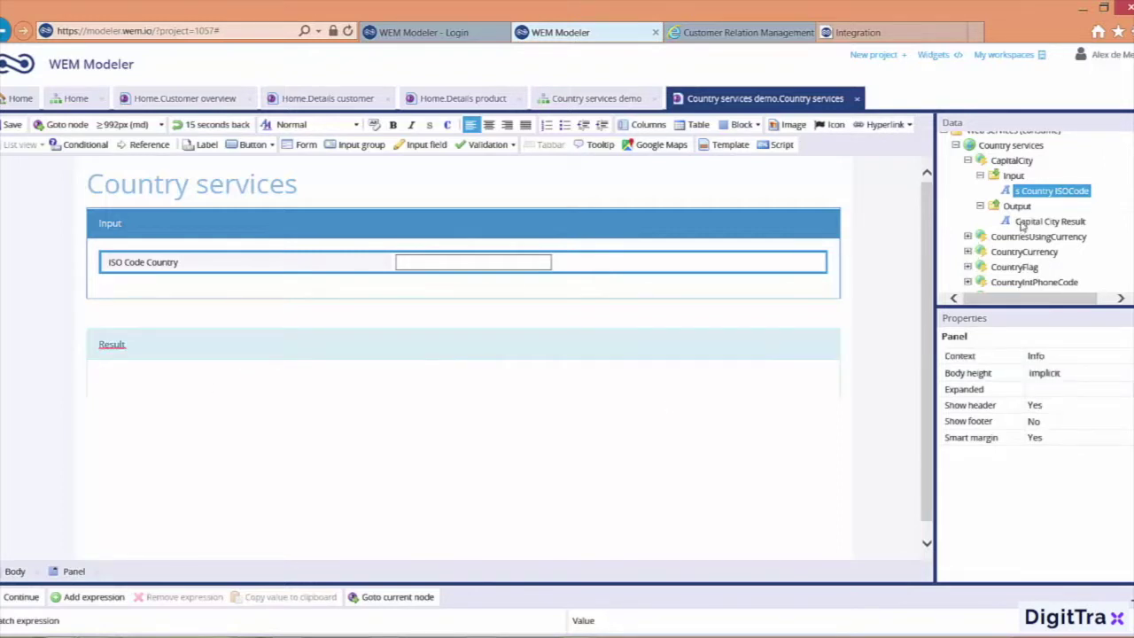
double_click(1049, 221)
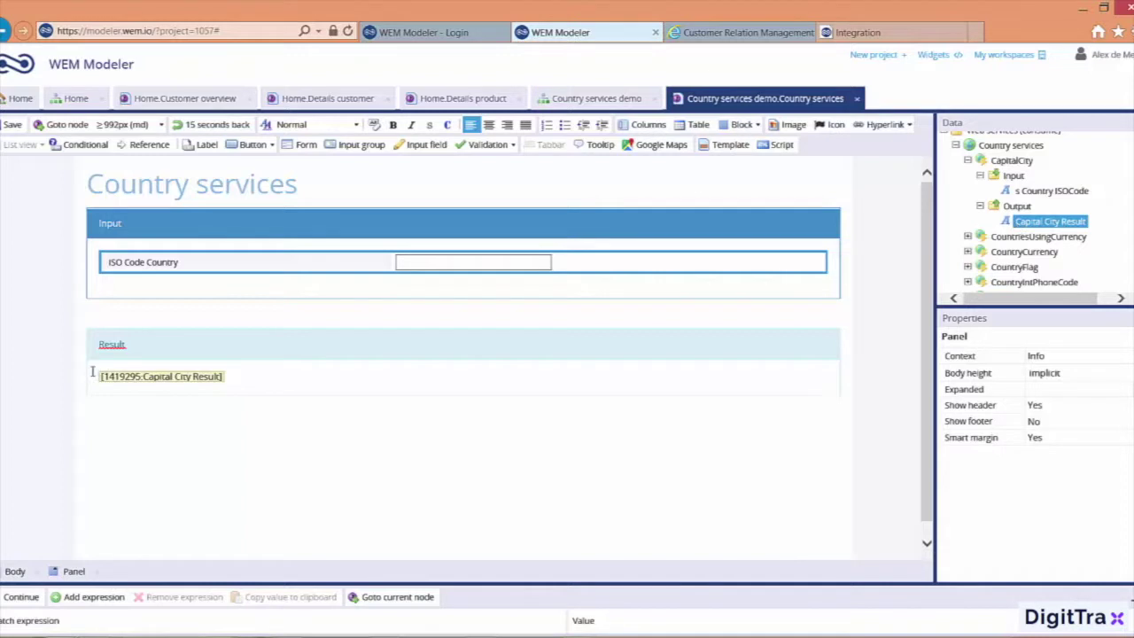
type("Capitol City:")
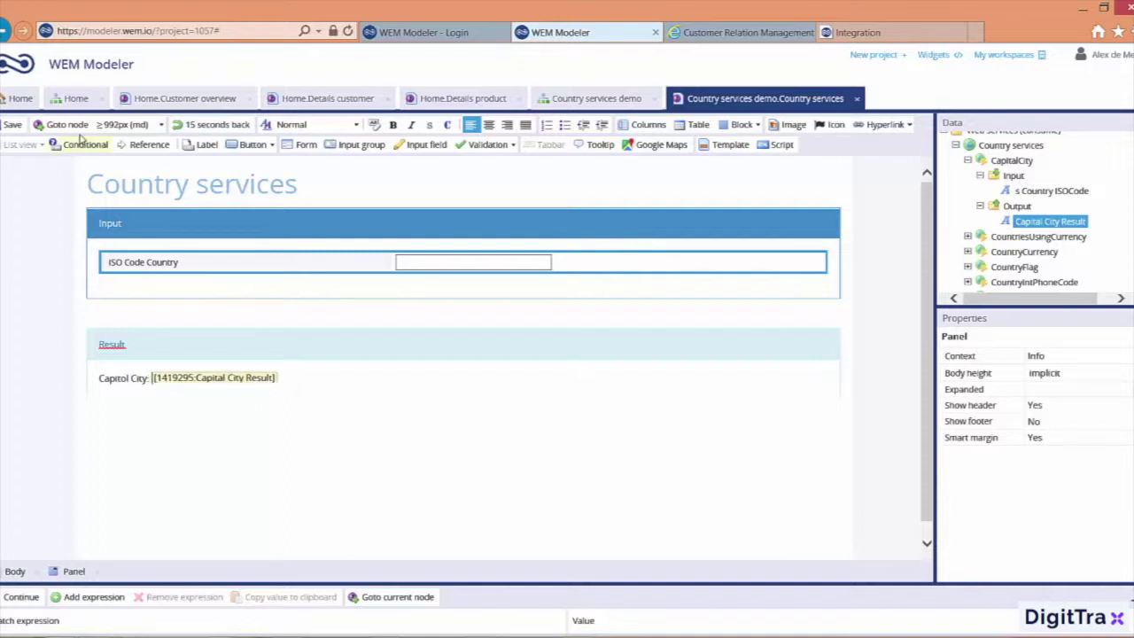
left_click(9, 124)
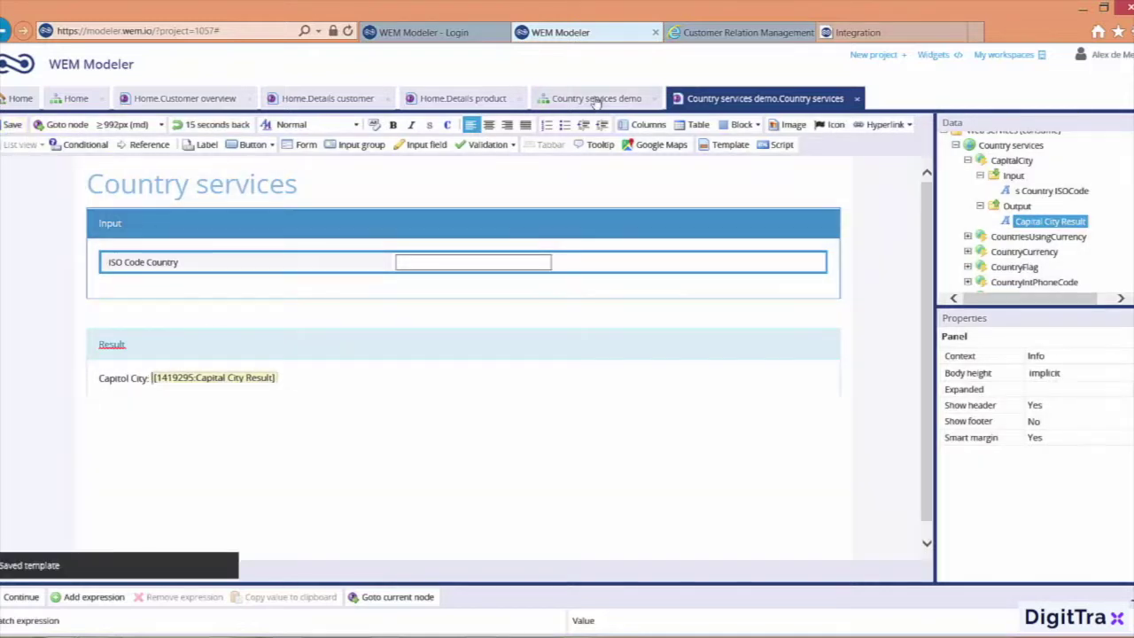
left_click(596, 98)
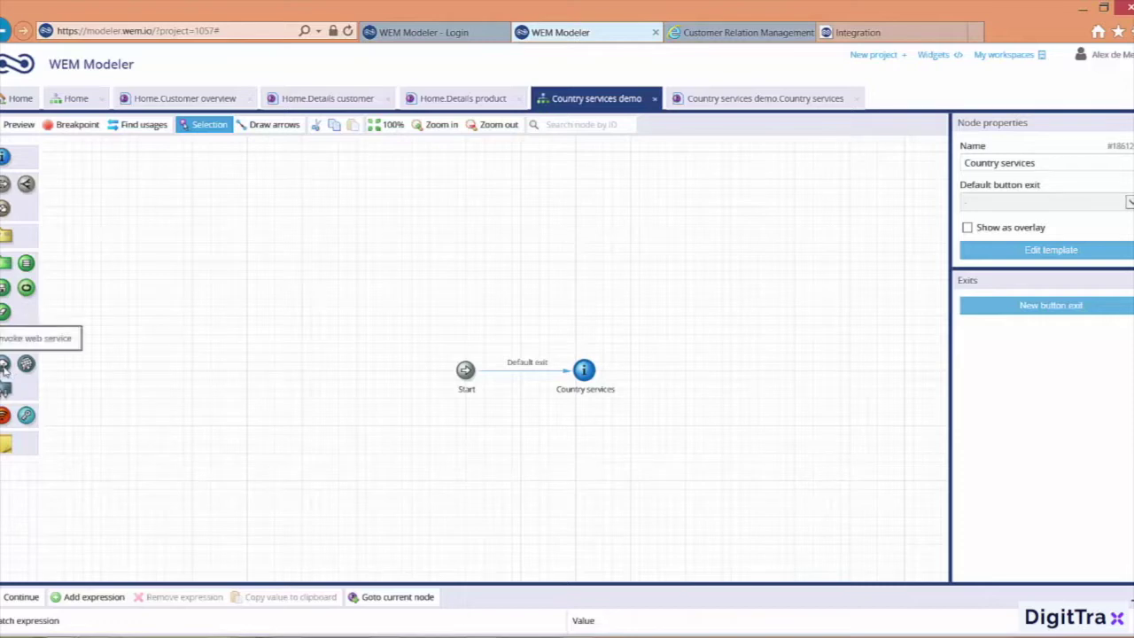
Drag an Invoke web service node onto the flowchart right of Country services.
left_click_drag(5, 366, 738, 375)
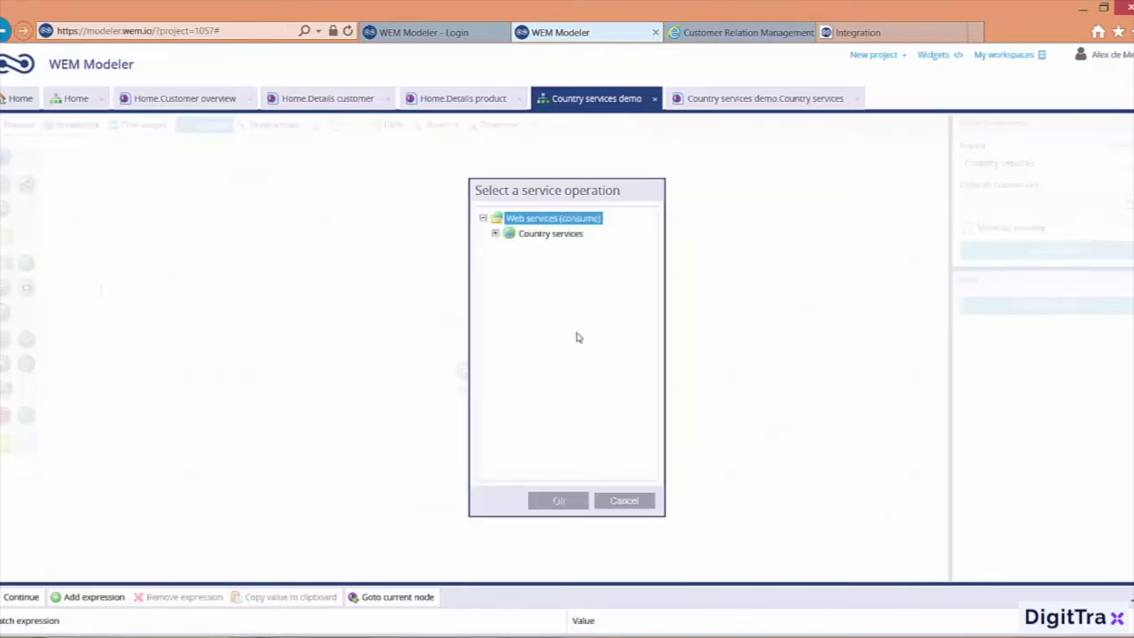
Set the node to CapitalCity and connect Country services to it via a 'Get country data' exit.
left_click(495, 234)
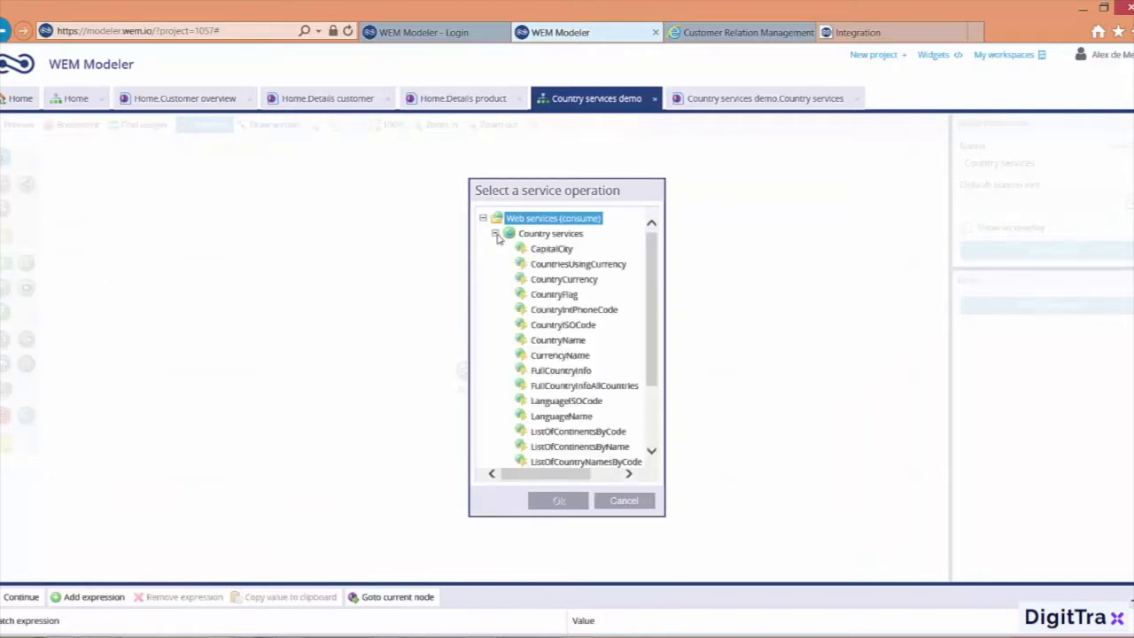
double_click(551, 249)
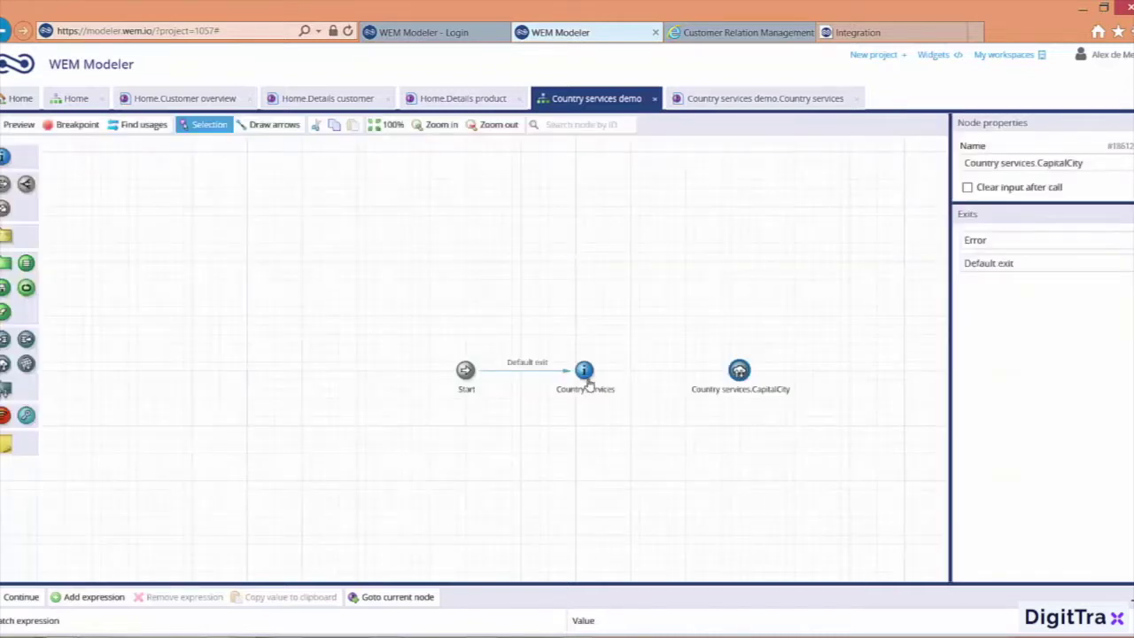
left_click(585, 372)
left_click_drag(585, 370, 739, 373)
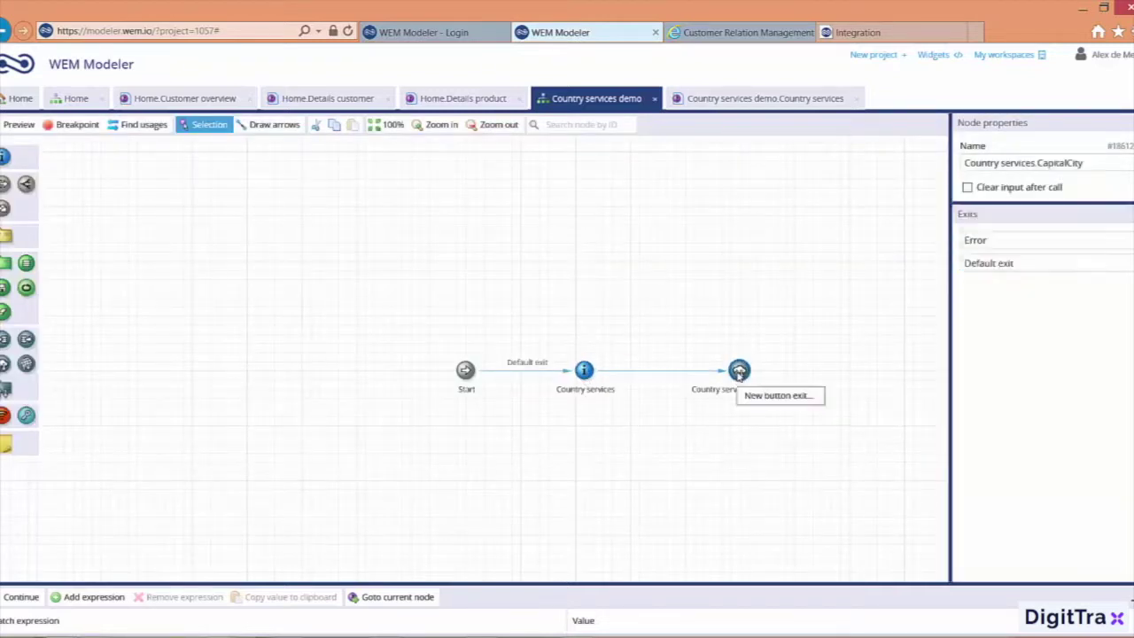
left_click(796, 397)
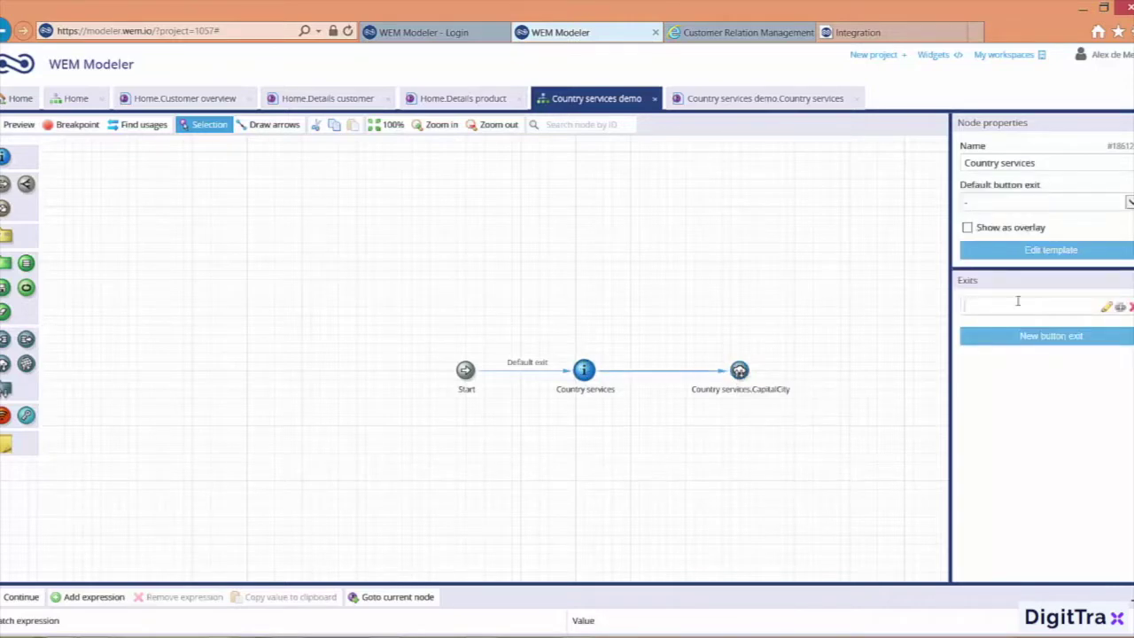
type("Get country")
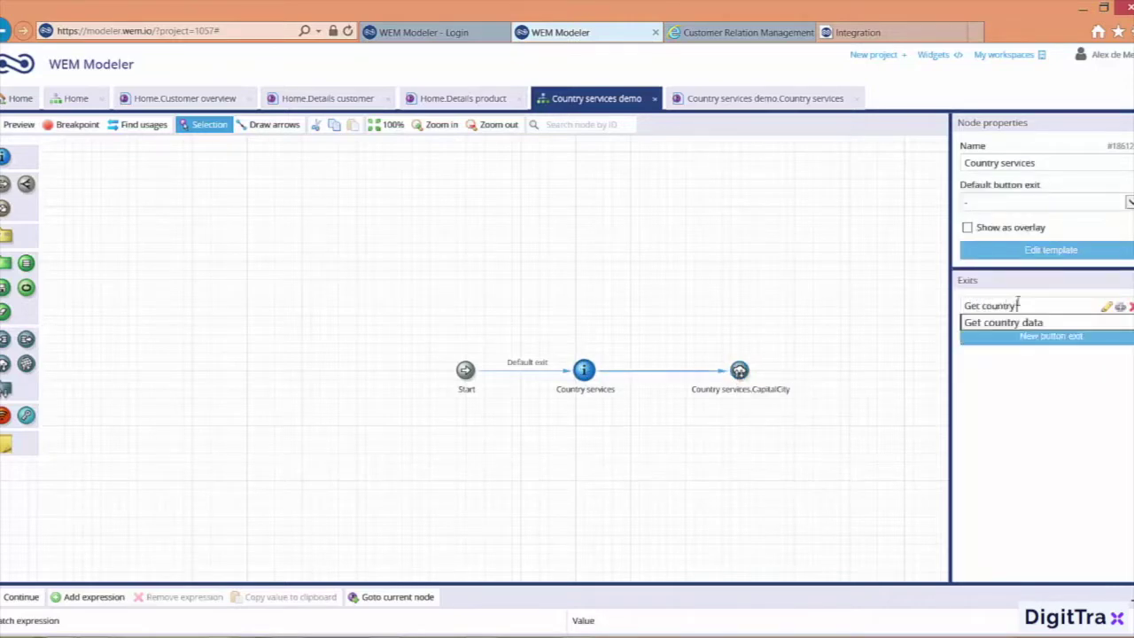
type(" data")
left_click(669, 353)
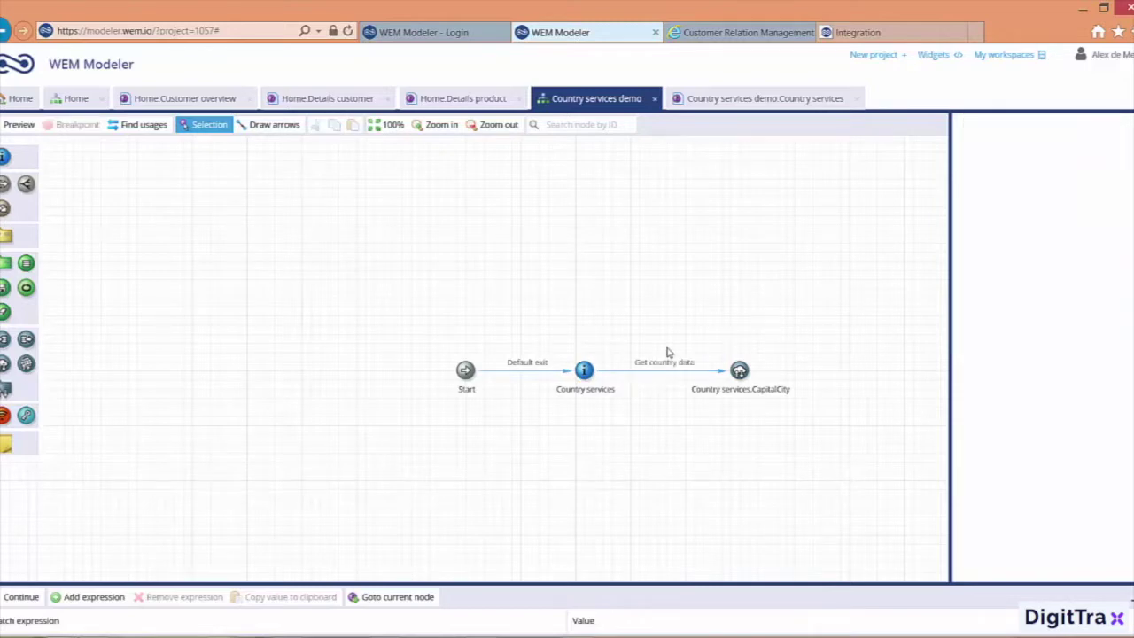
Connect CapitalCity back to Country services as the Default exit and open the page template.
left_click(739, 372)
left_click_drag(711, 396, 584, 386)
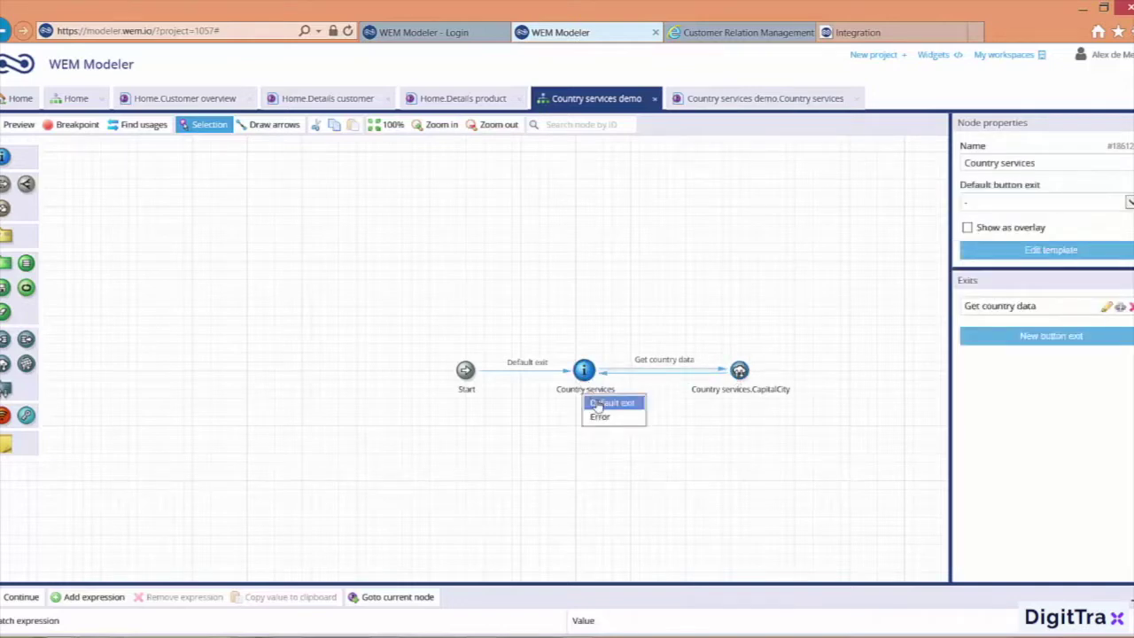
left_click(599, 404)
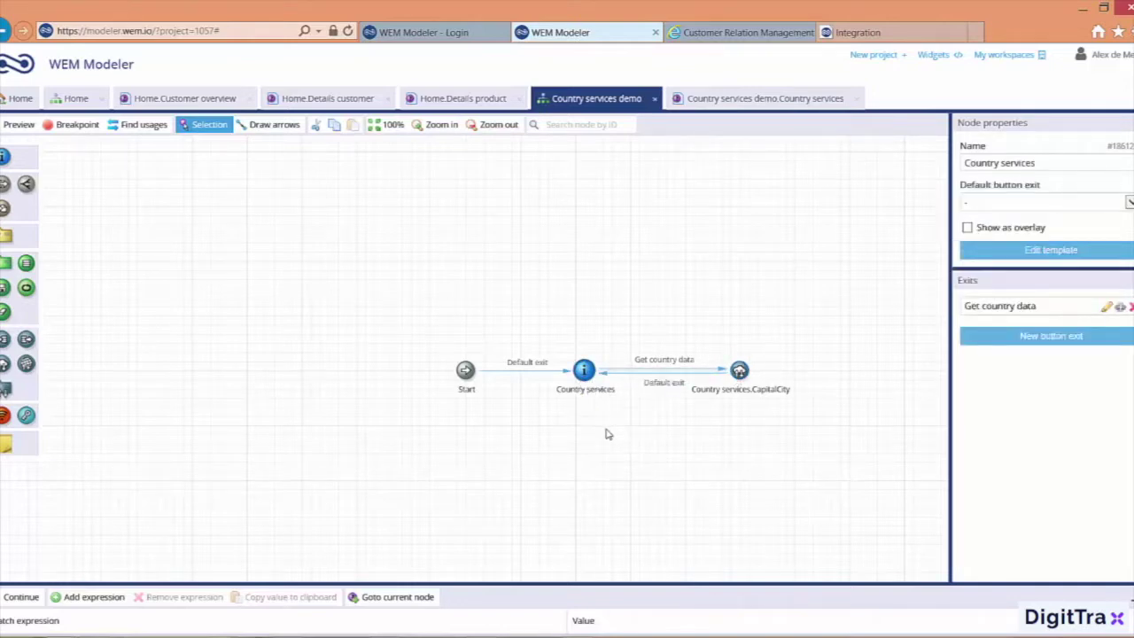
double_click(583, 372)
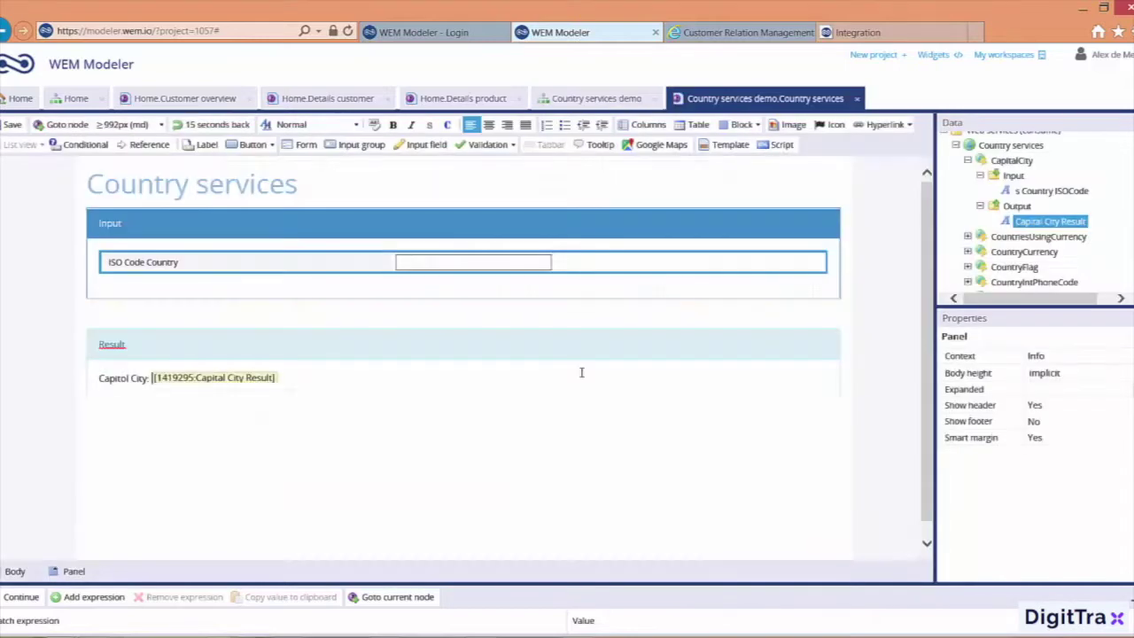
Insert a Primary-styled 'Get country data' button between the Input and Result panels.
left_click(167, 309)
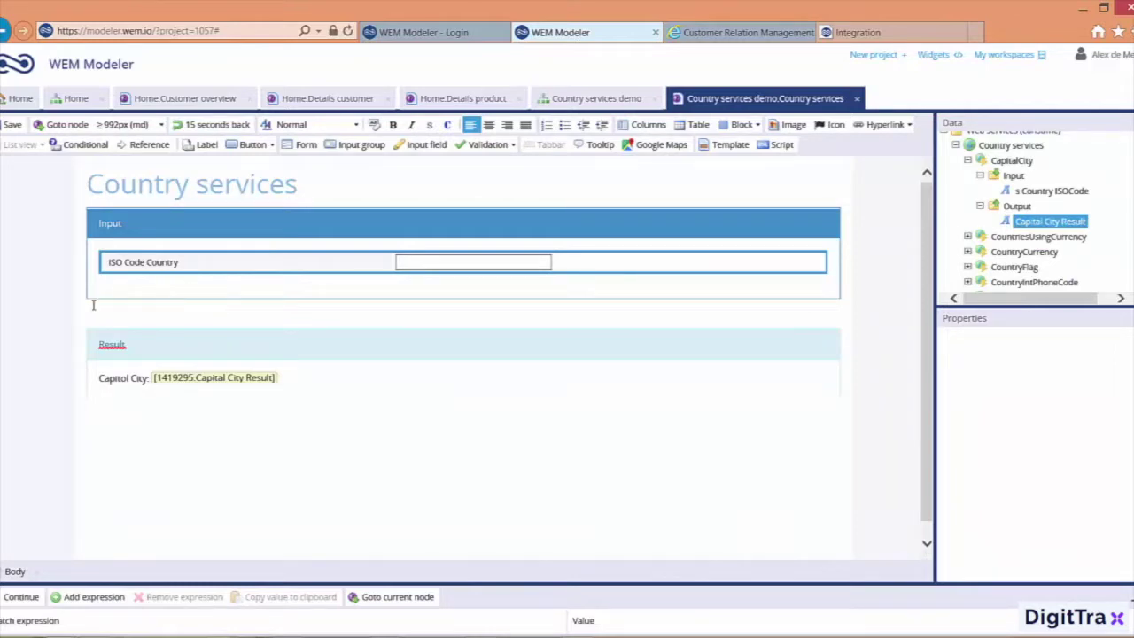
left_click(264, 146)
left_click(258, 164)
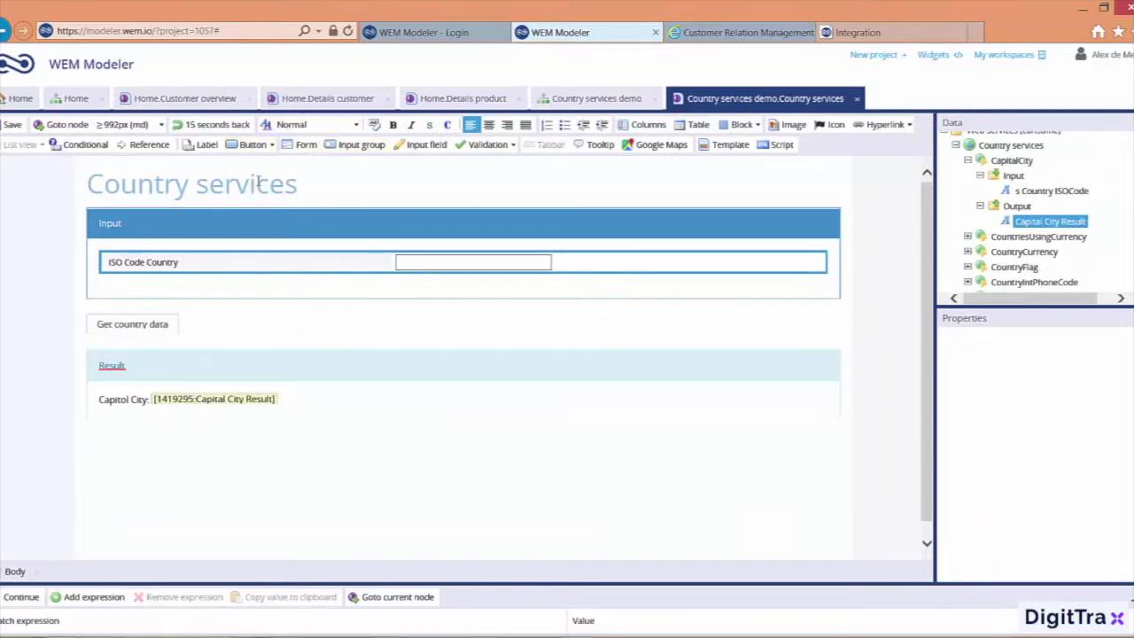
left_click(176, 324)
left_click(1045, 440)
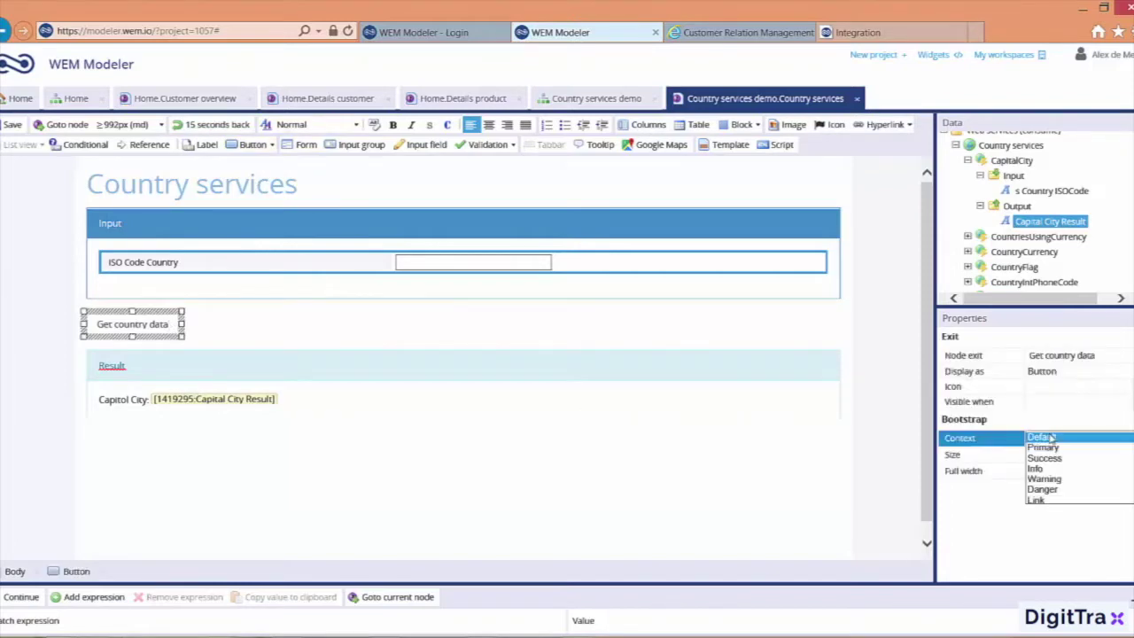
left_click(1053, 456)
Give the button the cloud-download icon and save the template.
left_click(982, 386)
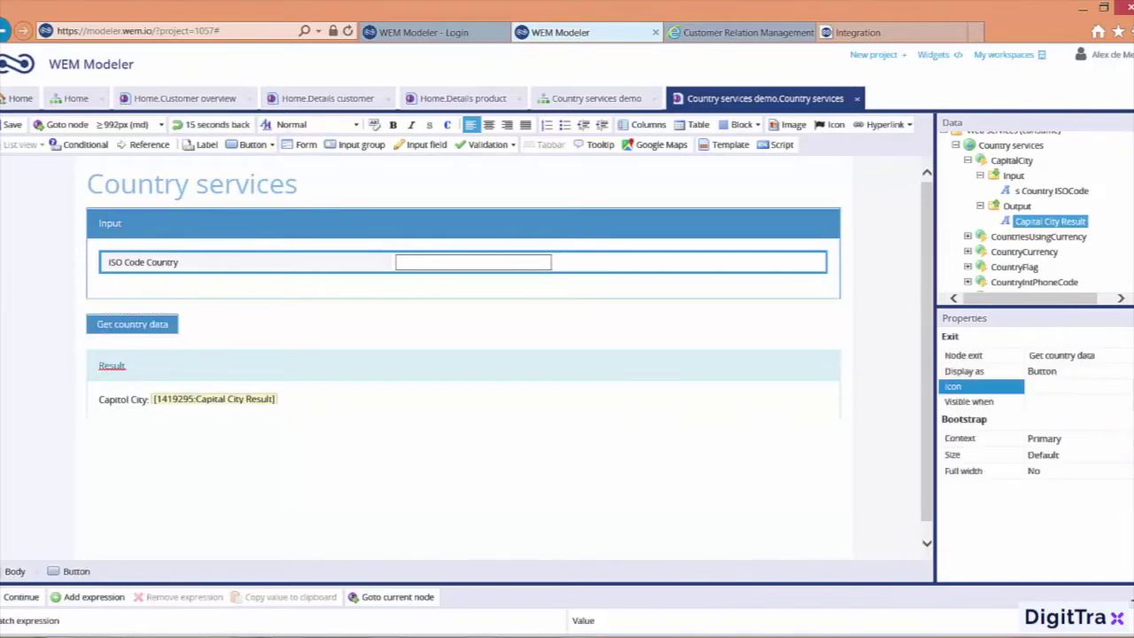
left_click(702, 167)
type("cloud")
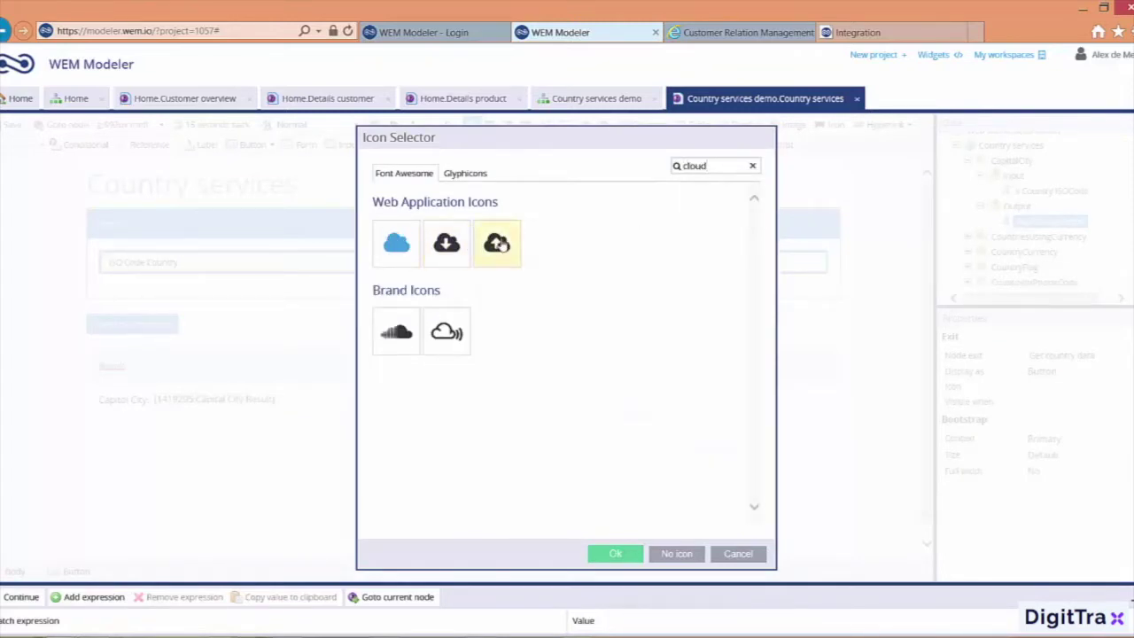
double_click(450, 246)
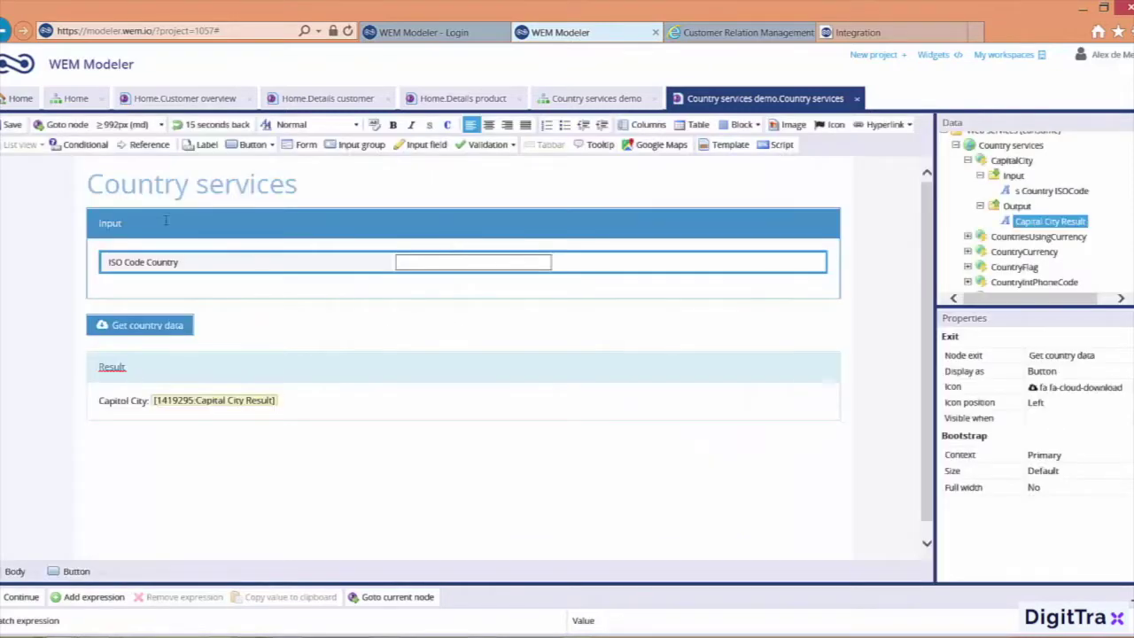
left_click(13, 125)
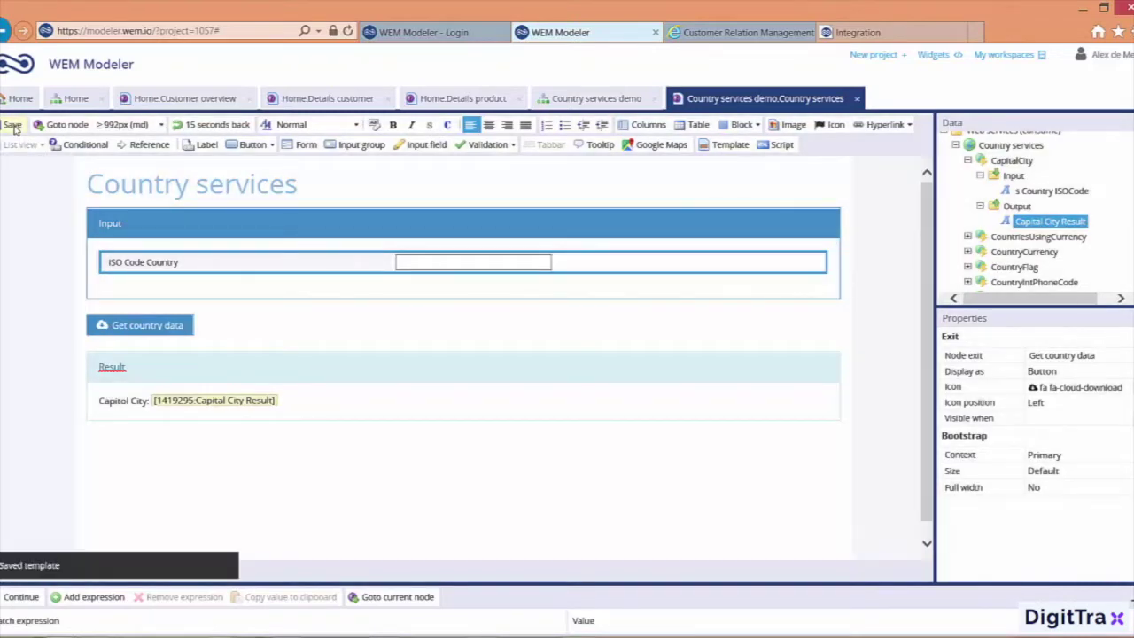
left_click(599, 99)
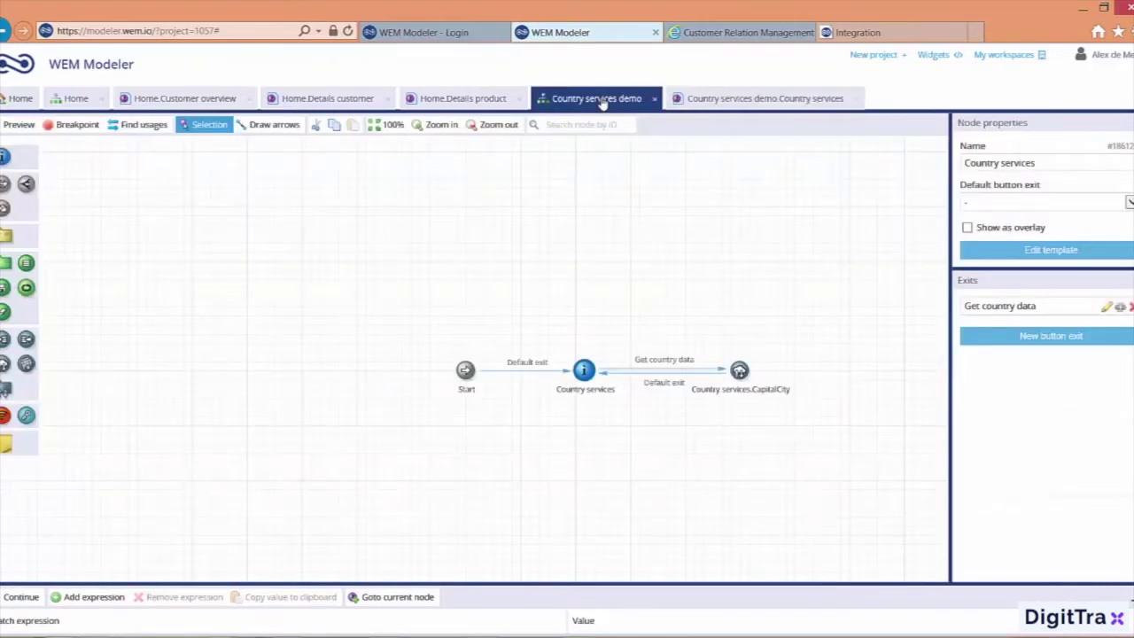
Preview the flowchart: NLD returns Amsterdam, UK returns a not-found message.
left_click(20, 126)
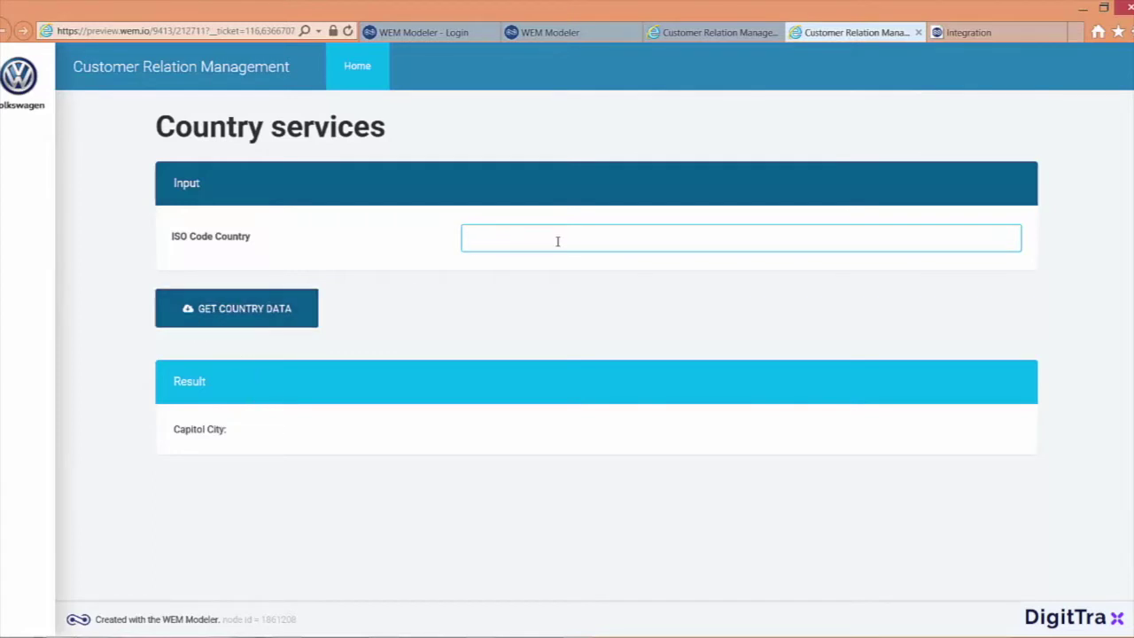
type("NLD")
left_click(282, 310)
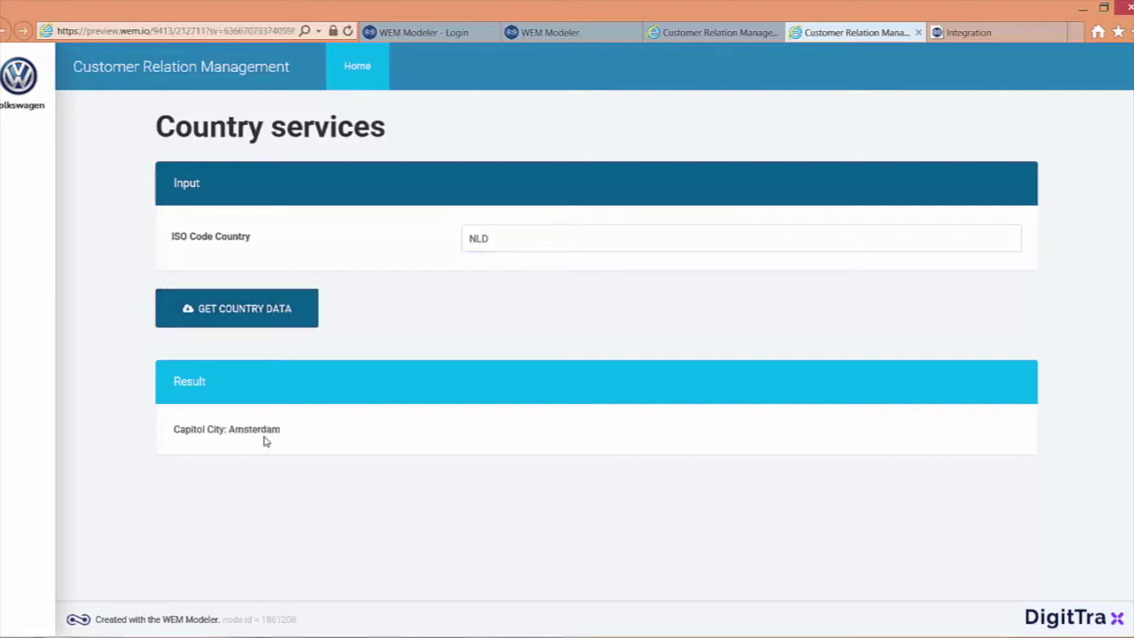
double_click(498, 238)
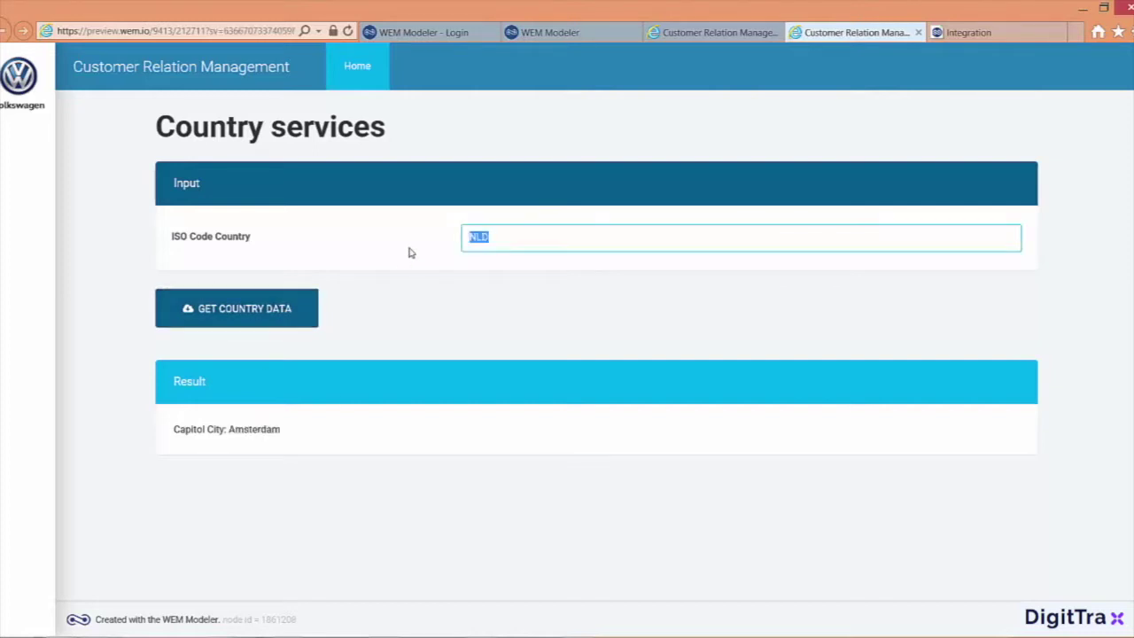
type("UK")
left_click(295, 315)
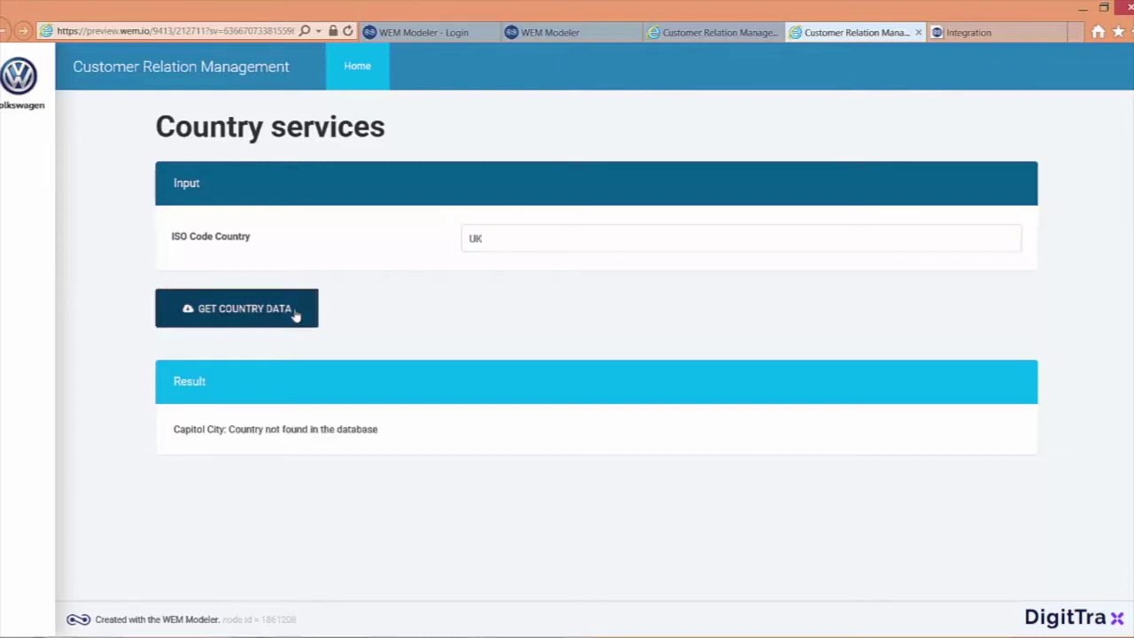
left_click_drag(230, 429, 405, 426)
Test GBR (London) and USA (Washington), then return to WEM Modeler.
double_click(488, 250)
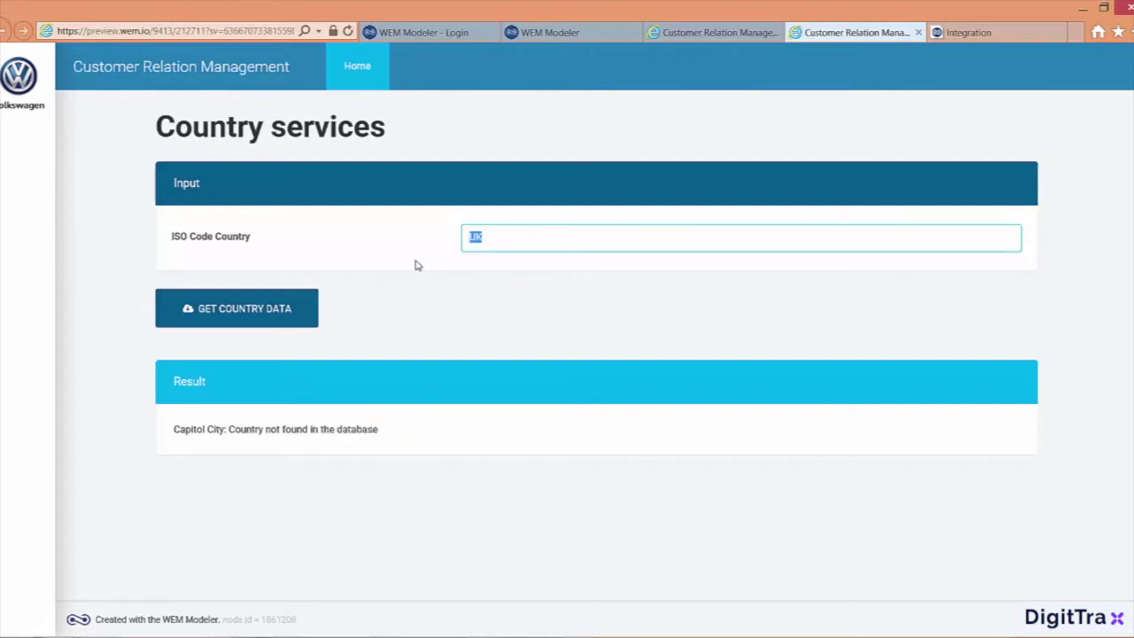
type("GBR")
left_click(292, 312)
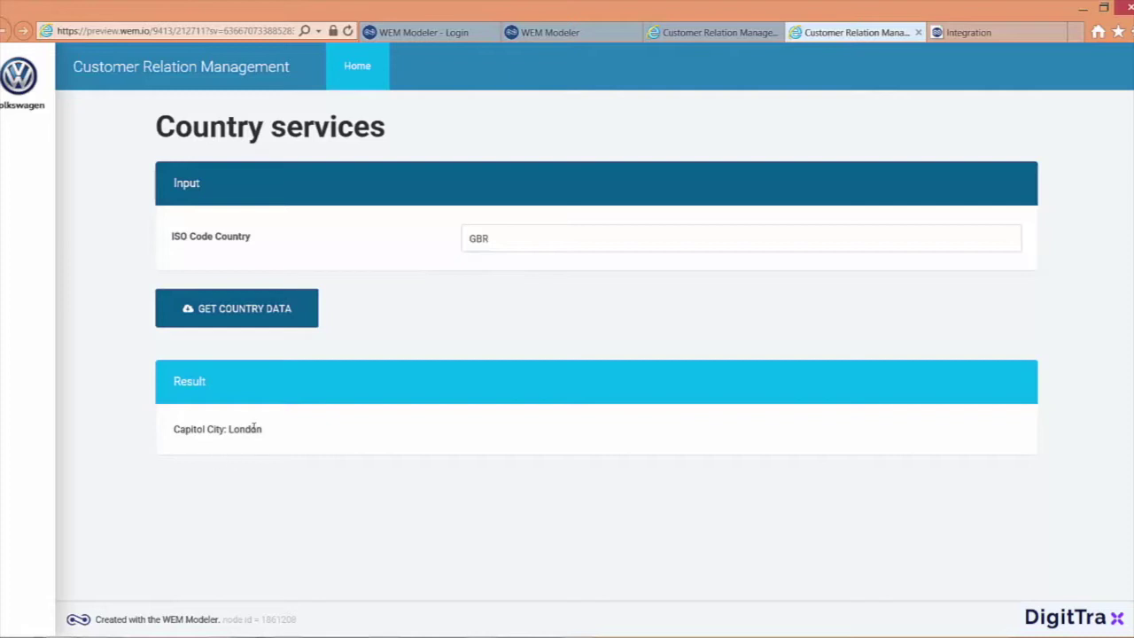
left_click_drag(515, 243, 448, 259)
type("USA")
left_click(280, 315)
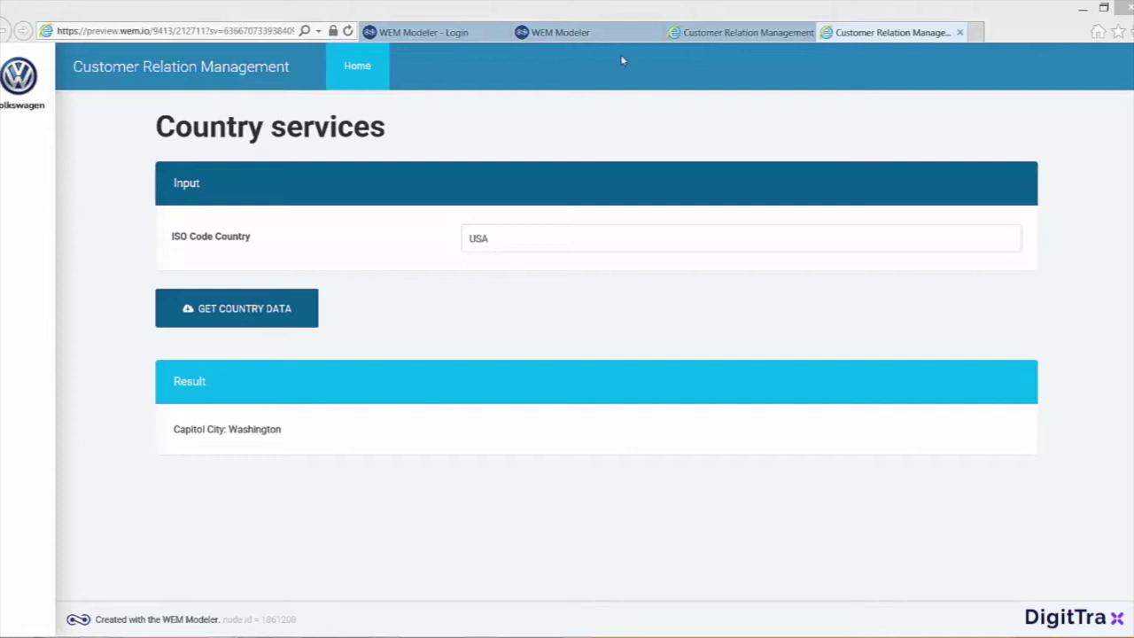
left_click(560, 32)
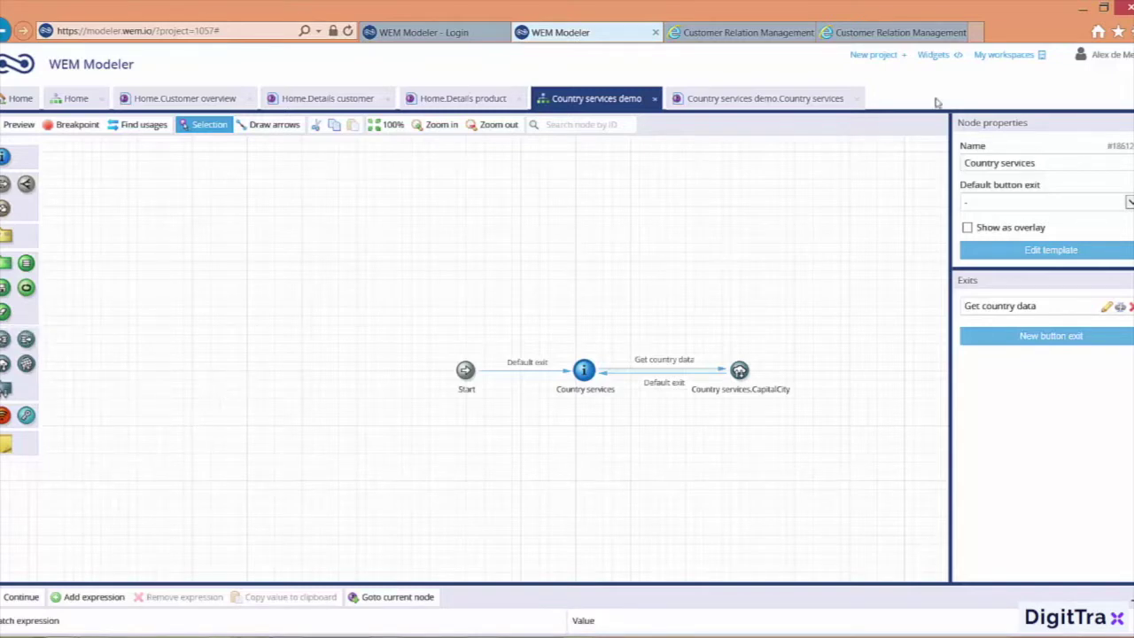
Open OpenWeatherMap's Current weather data page and select the by-city-name API call URL.
left_click(976, 33)
type("weather")
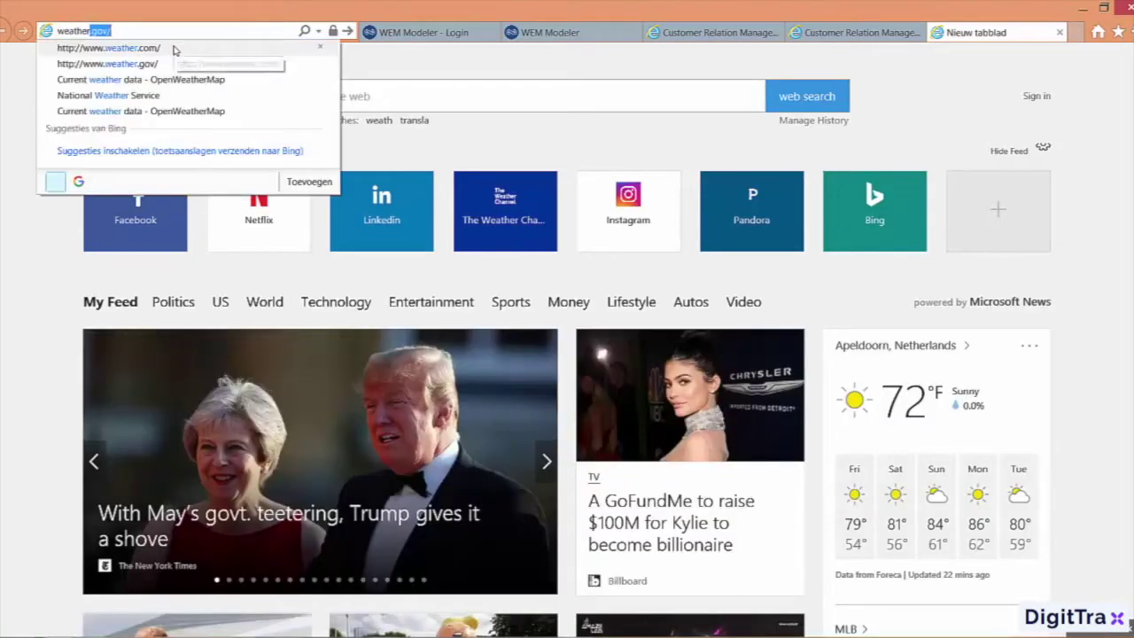
key("Down")
key("Down")
key("Down")
key("Down")
key("Down")
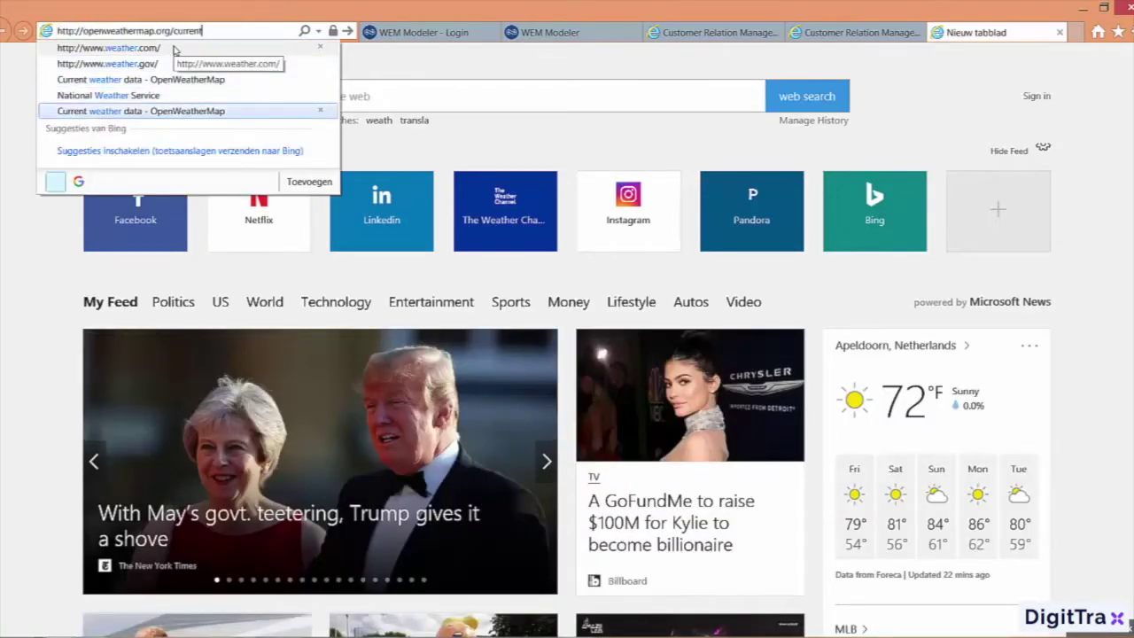
key("Return")
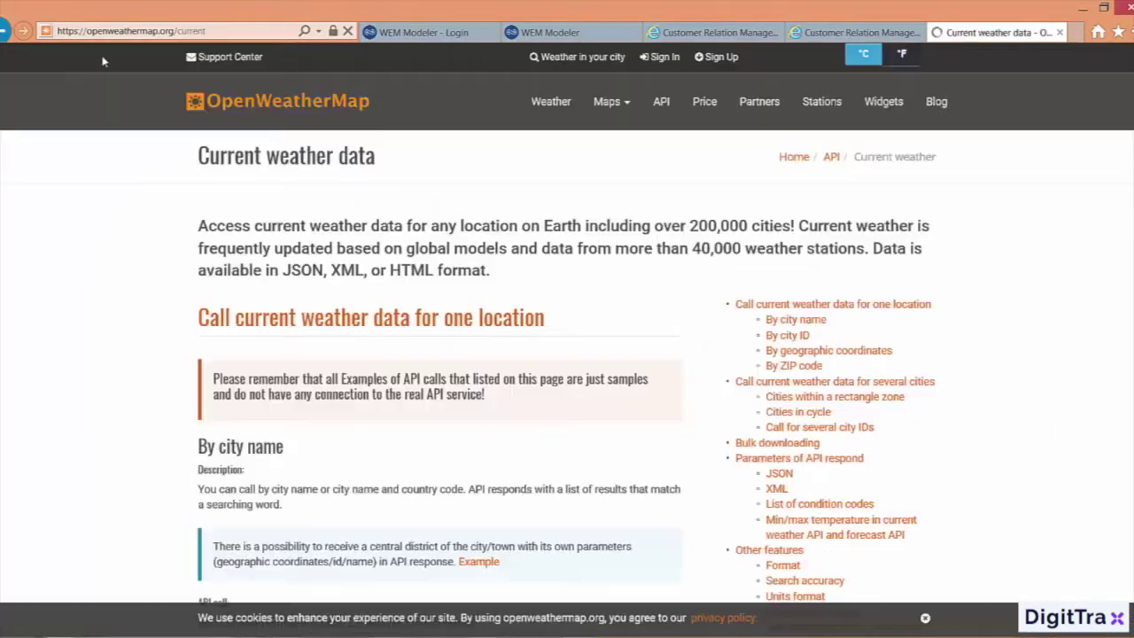
scroll(279, 297, "down", 4)
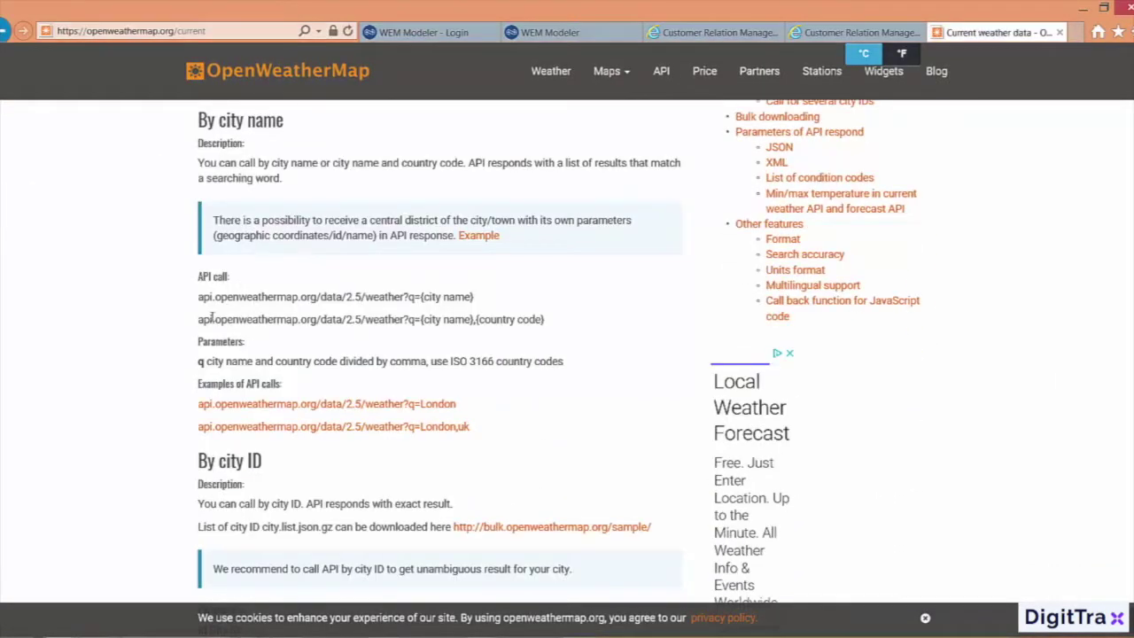
left_click_drag(199, 297, 403, 298)
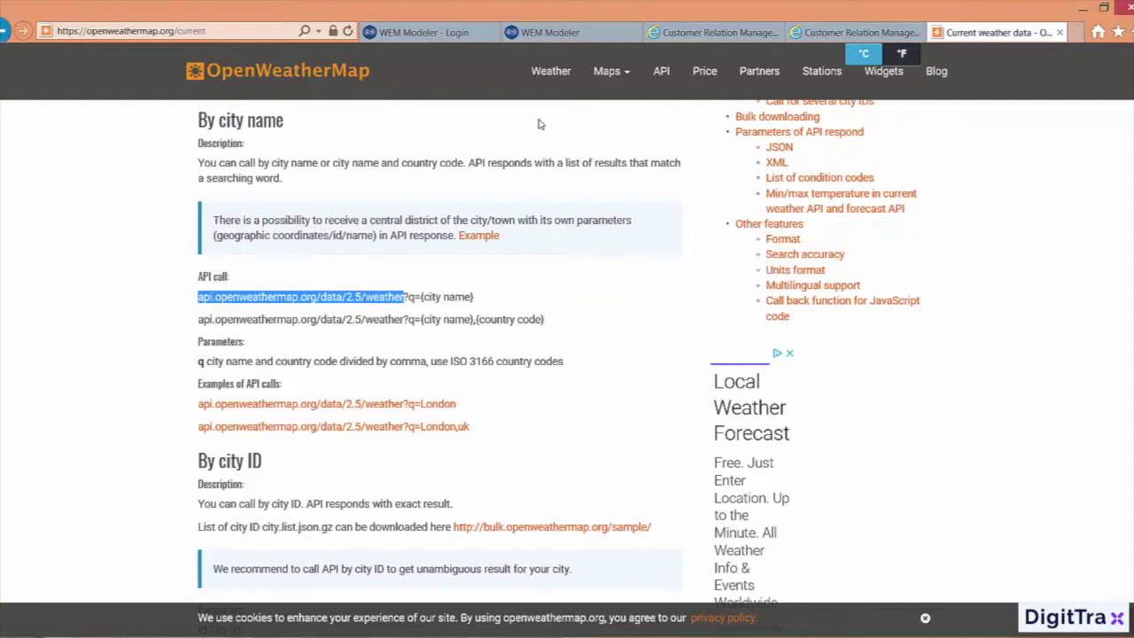
left_click(599, 34)
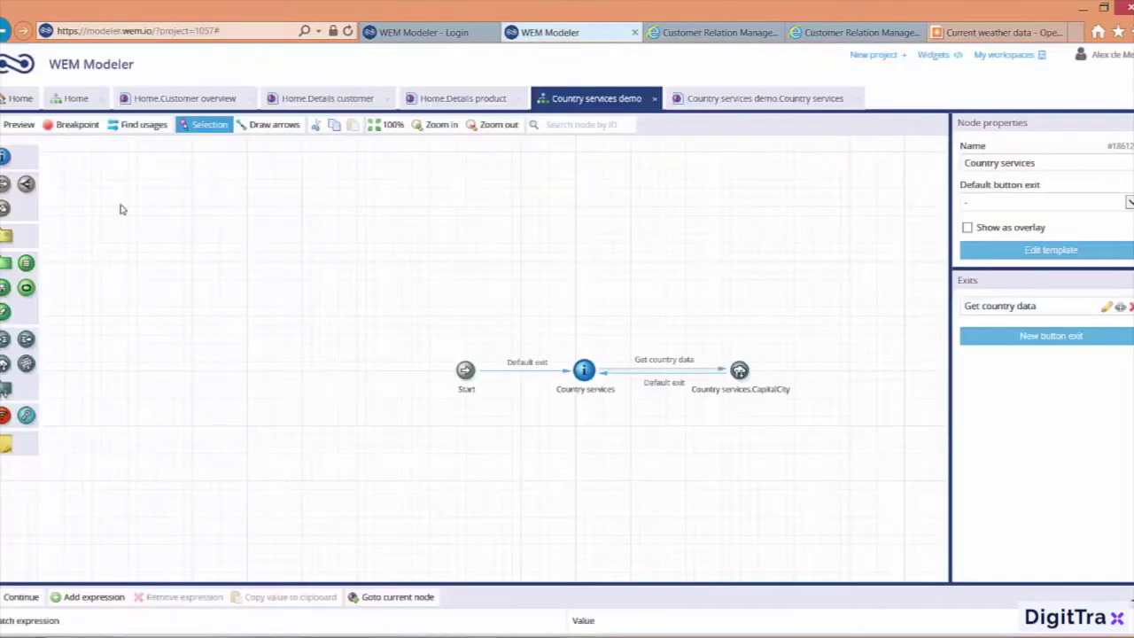
Create a regular flowchart named 'Weather demo'.
left_click(14, 100)
left_click(225, 126)
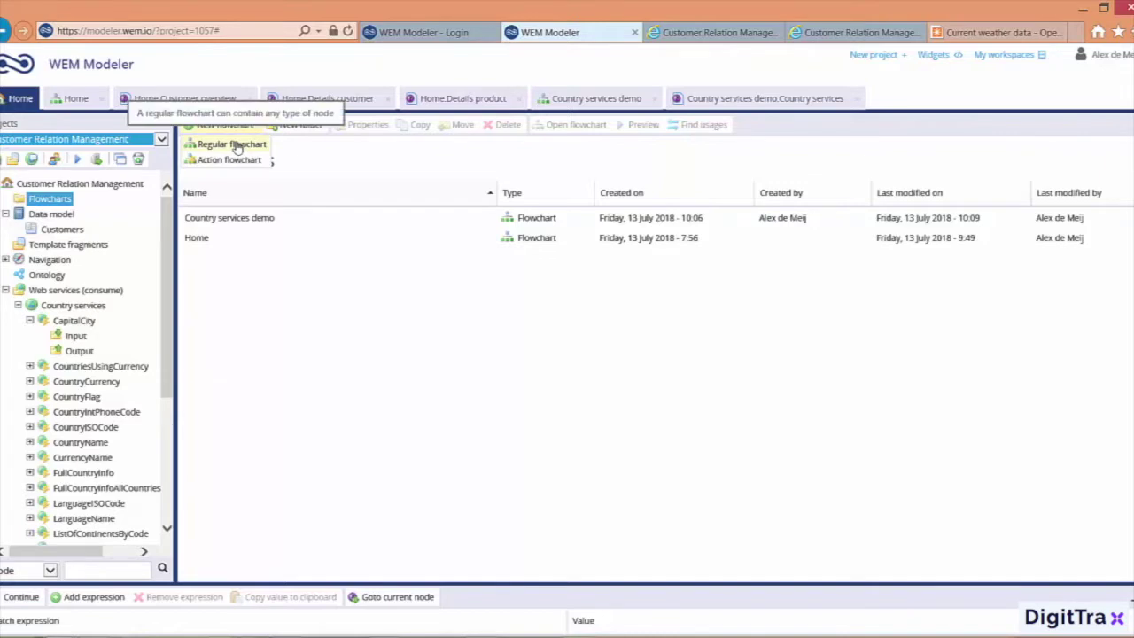
left_click(235, 144)
type("Weth")
key("BackSpace")
key("BackSpace")
type("a")
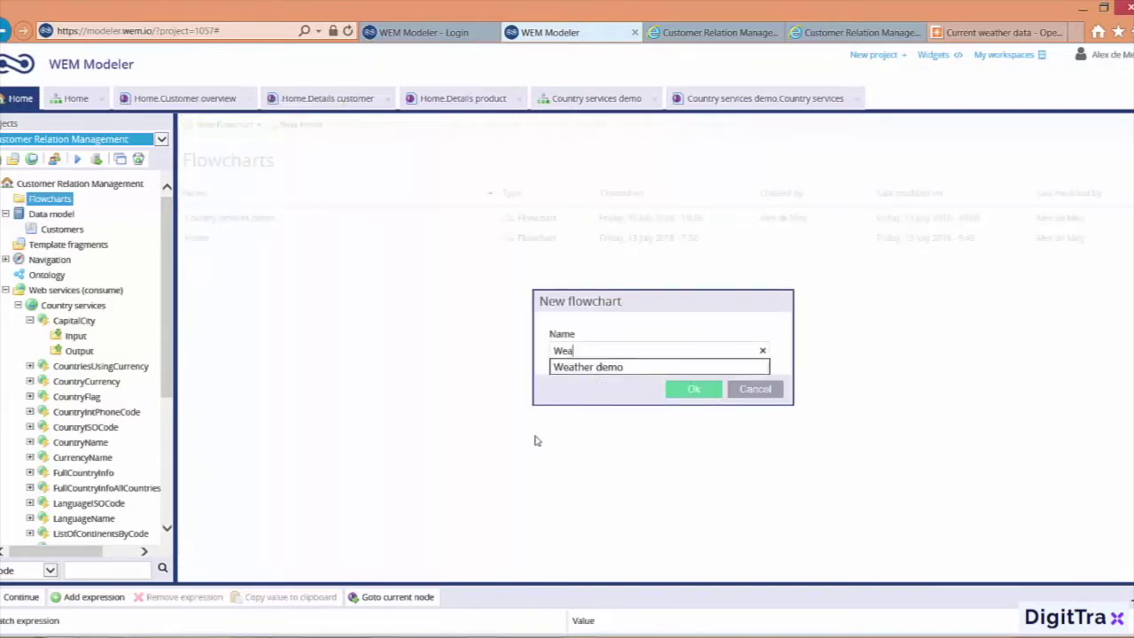
type("ther demo")
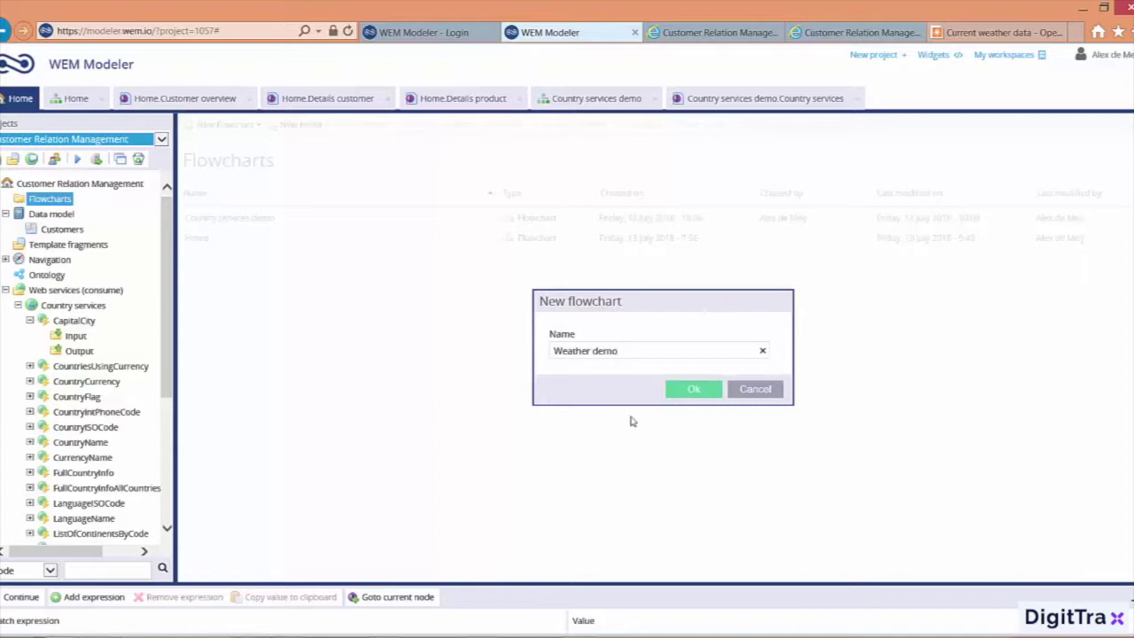
left_click(691, 392)
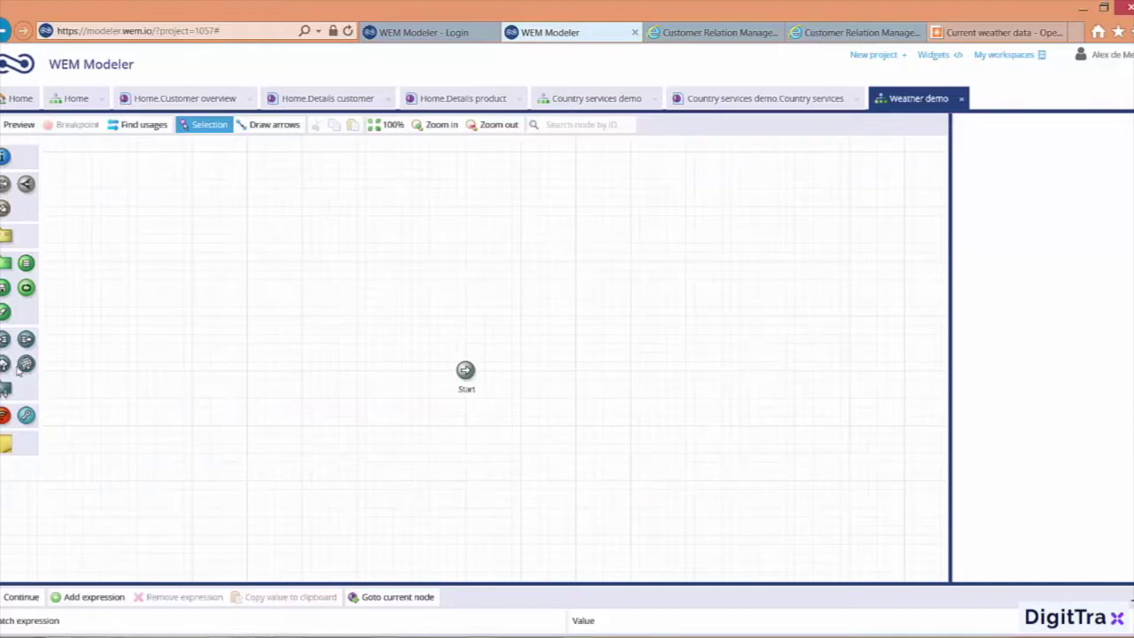
left_click_drag(26, 365, 629, 372)
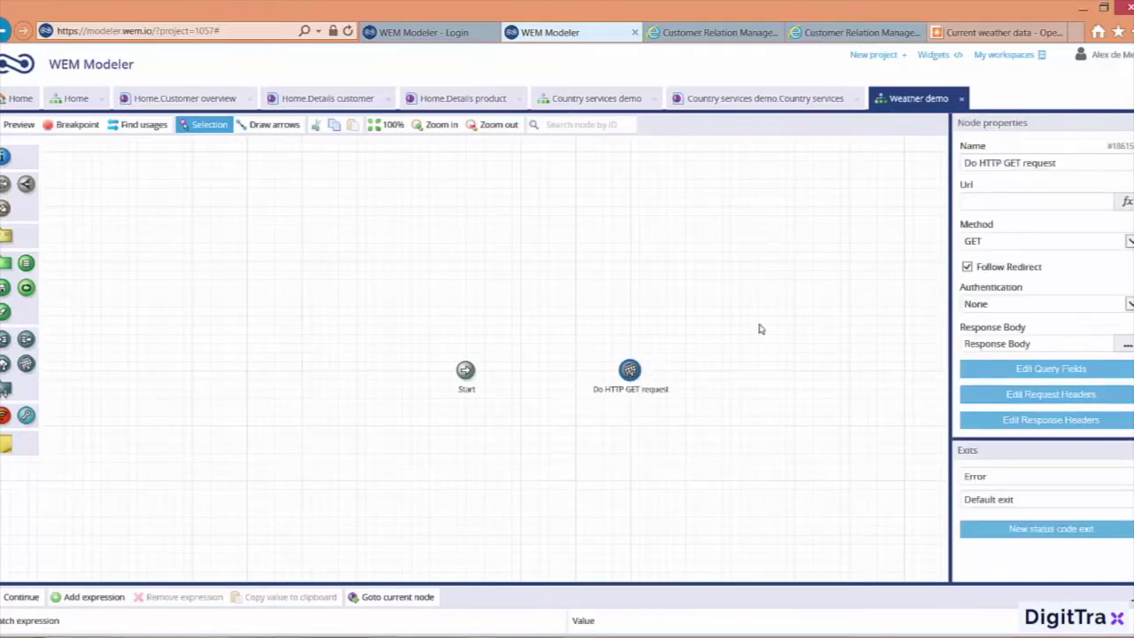
left_click(1127, 202)
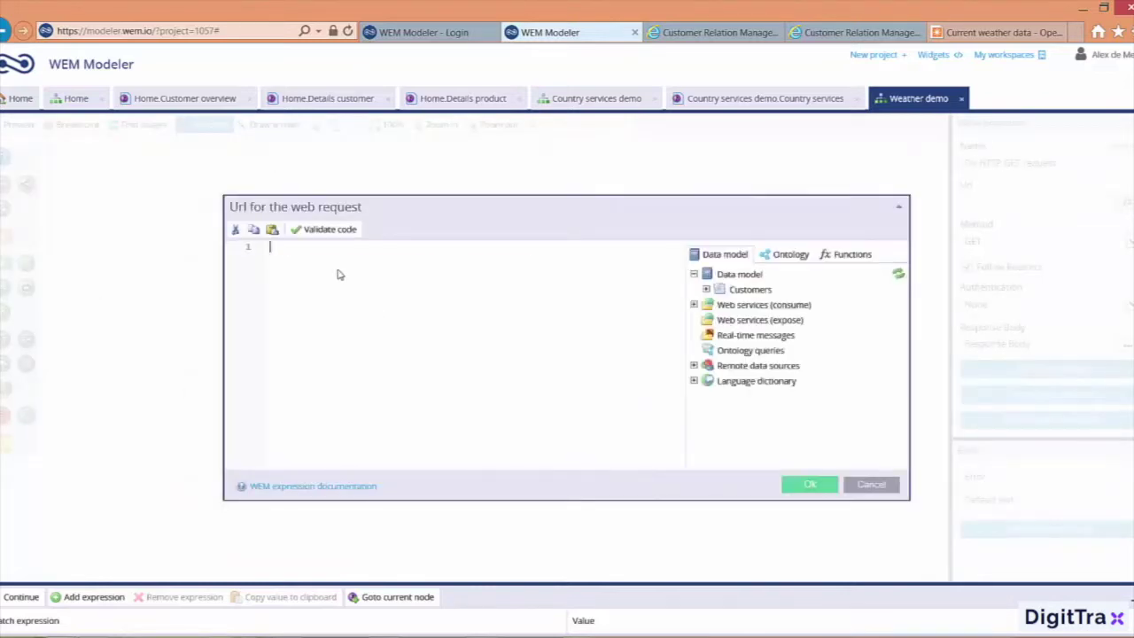
type("\"http://api.openweathermap.org/data/2.5/weather\"")
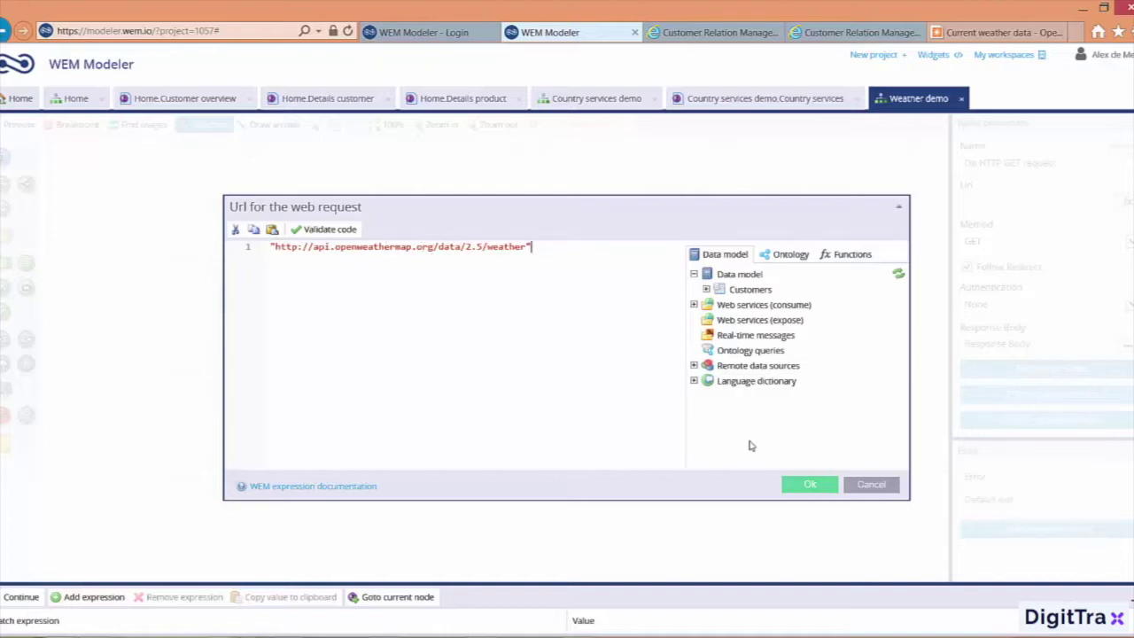
left_click(804, 487)
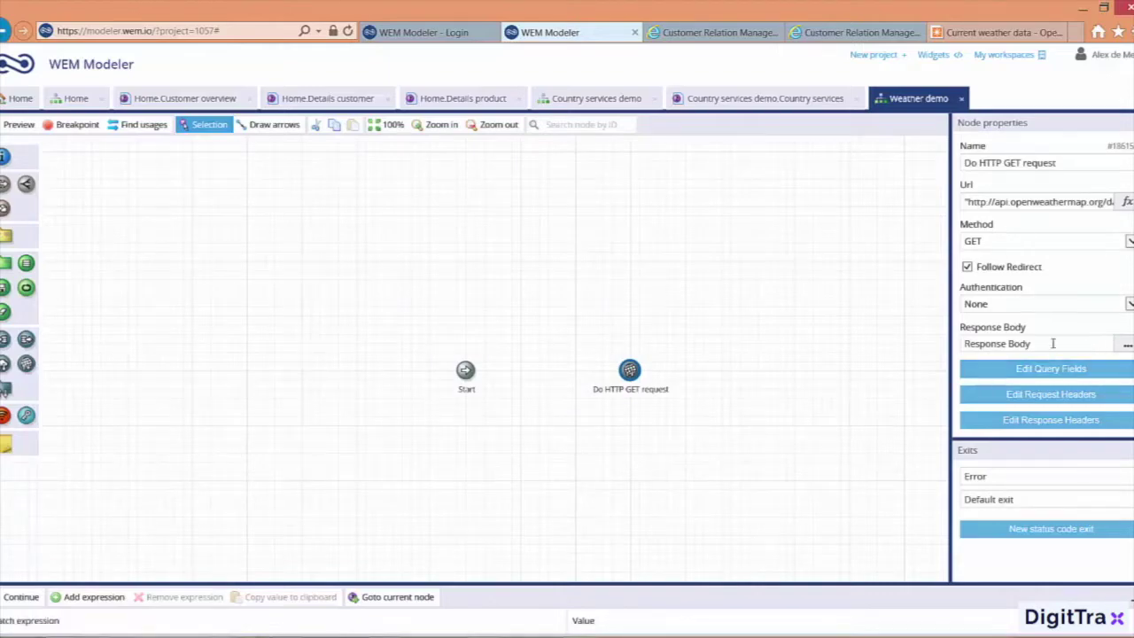
left_click(997, 32)
scroll(434, 472, "down", 5)
scroll(428, 471, "down", 10)
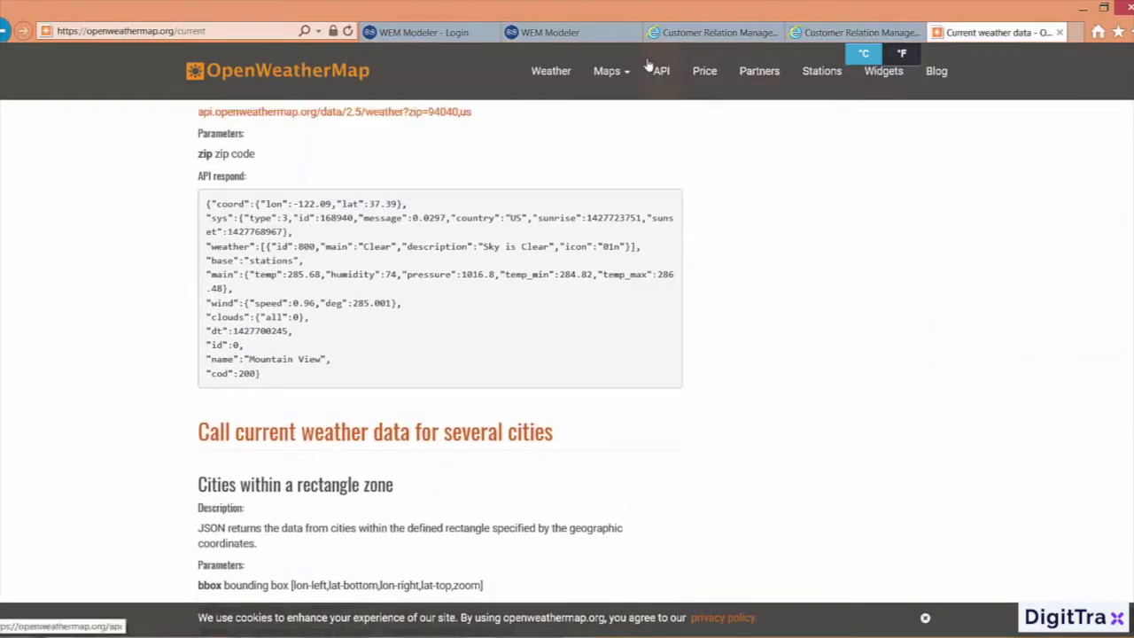
left_click(590, 35)
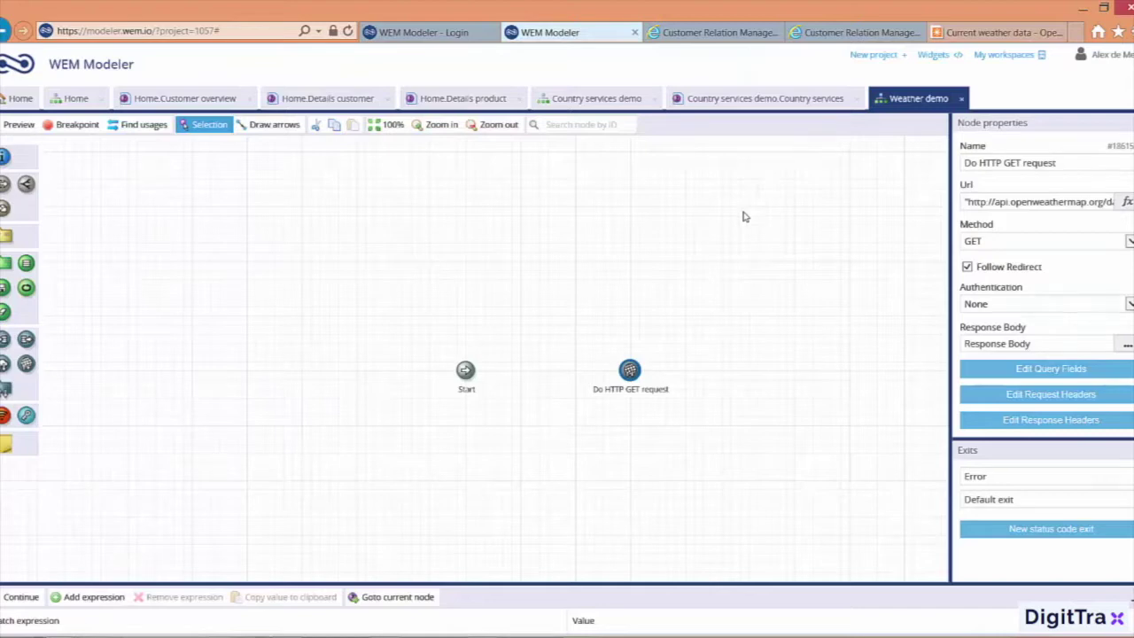
Create a text field named JSON result in the project's data model.
left_click(23, 100)
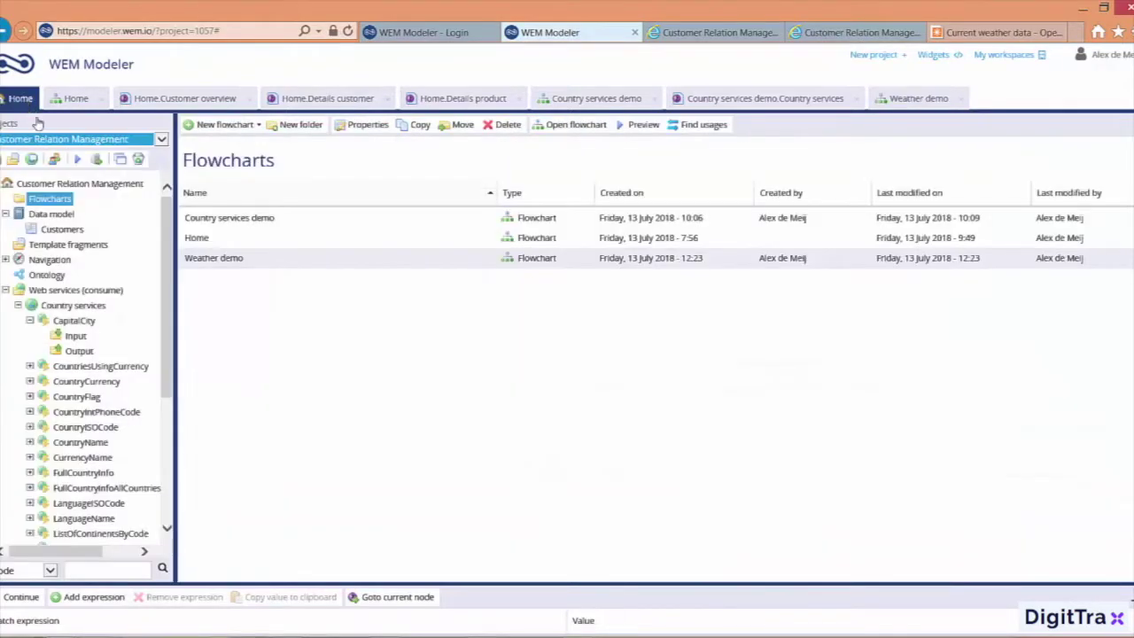
left_click(60, 217)
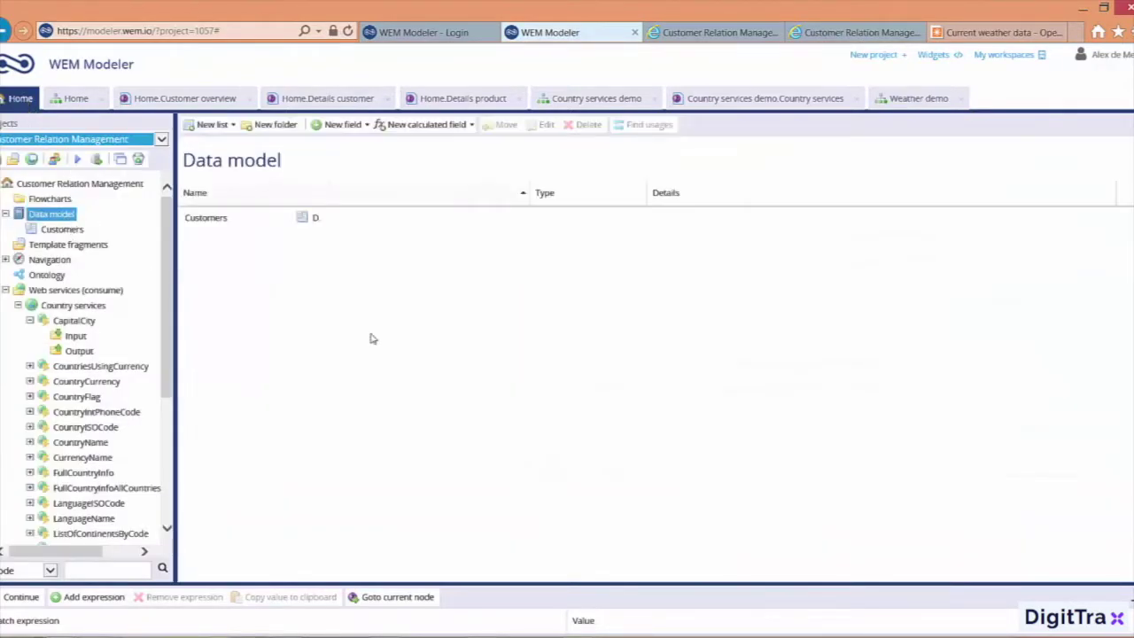
left_click(344, 125)
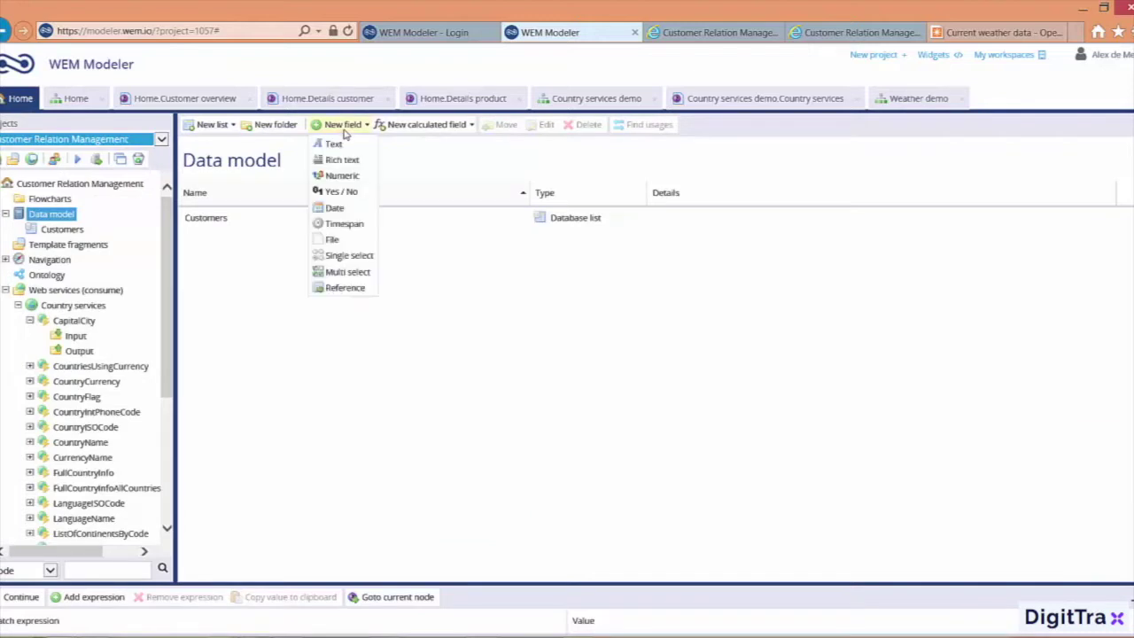
left_click(346, 144)
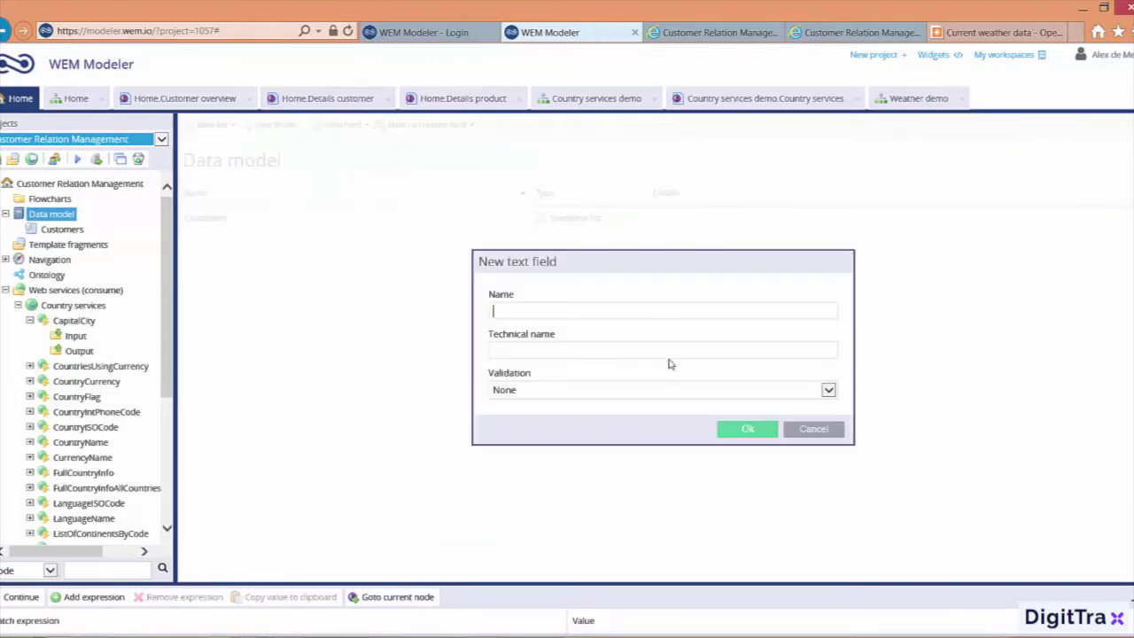
type("JSON")
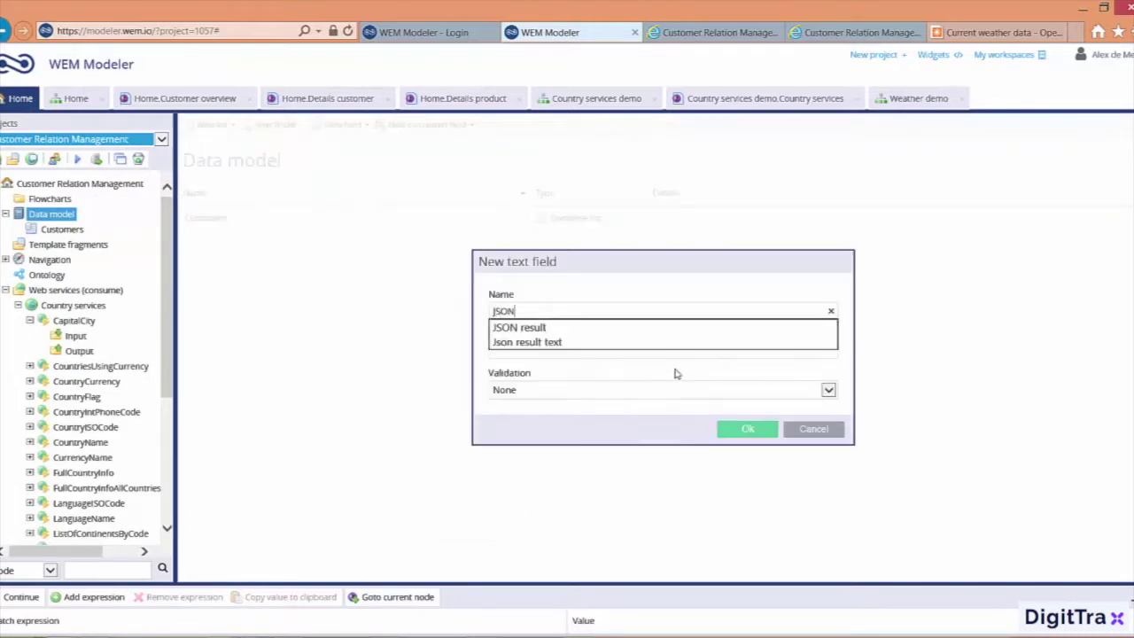
key("Down")
key("Return")
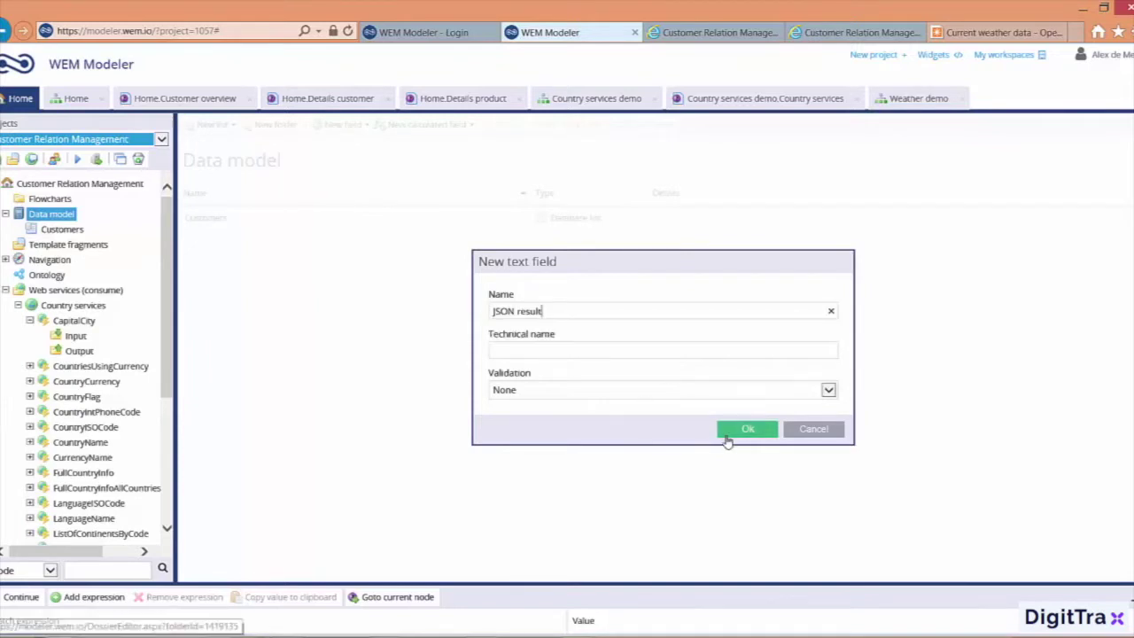
left_click(733, 432)
Add a second text field named City to the data model.
left_click(342, 124)
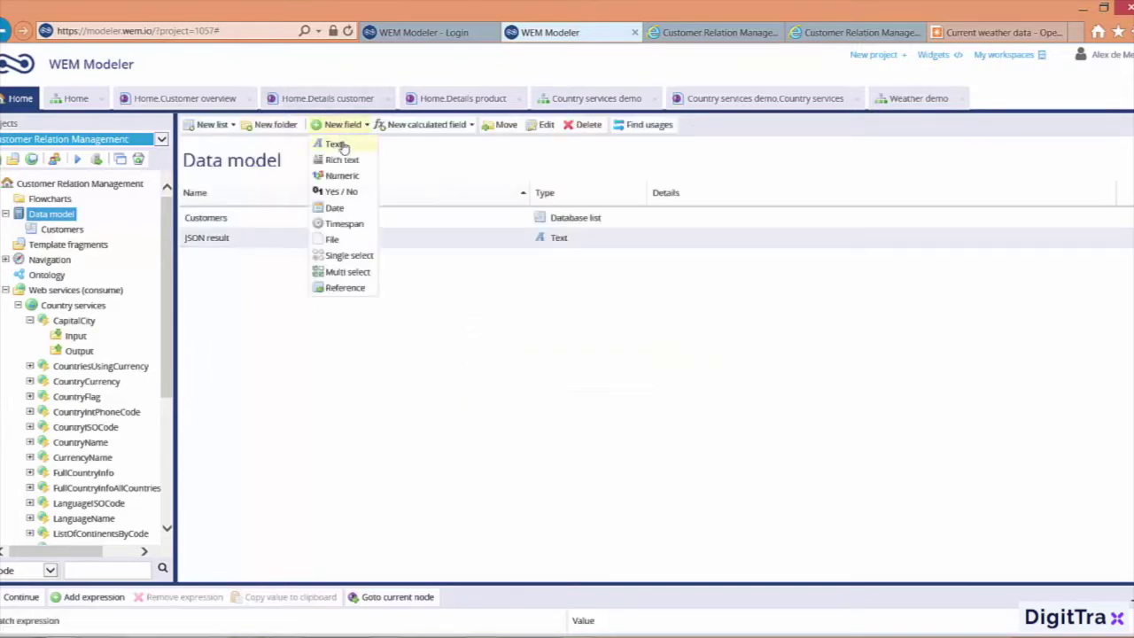
left_click(346, 144)
type("City")
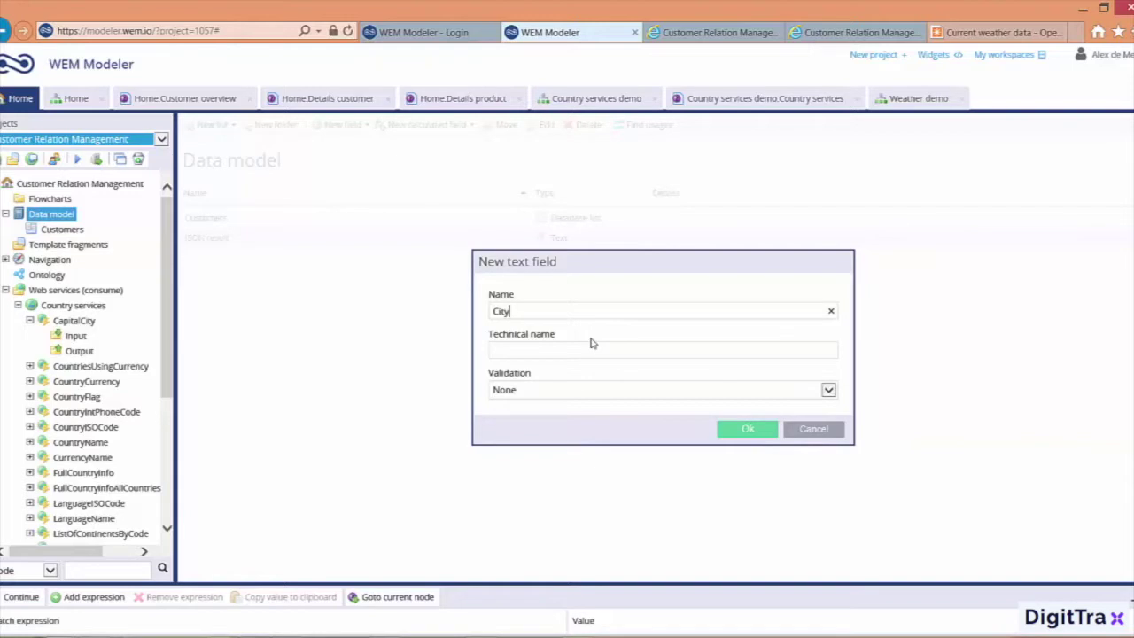
left_click(734, 429)
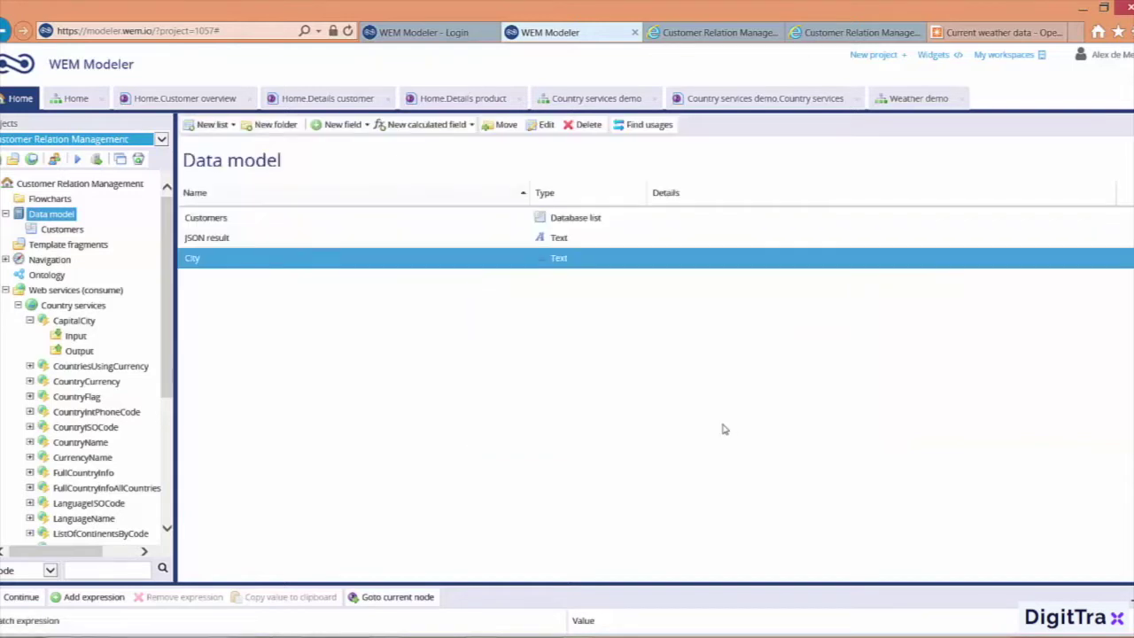
Store the HTTP GET request's response body in JSON result.
left_click(909, 100)
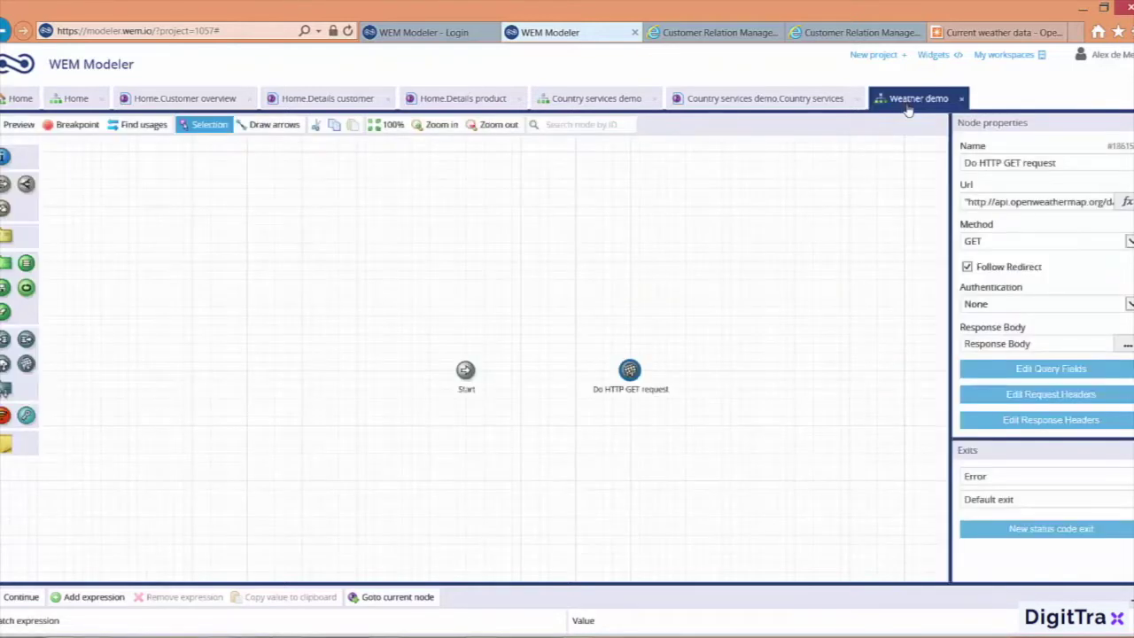
left_click(1126, 348)
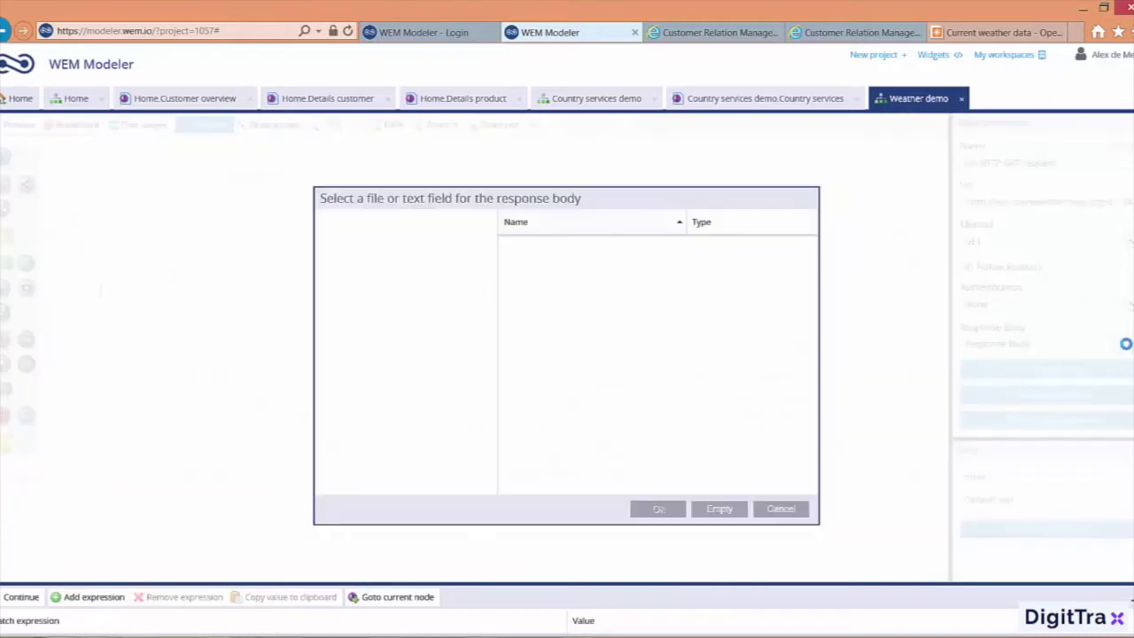
double_click(549, 290)
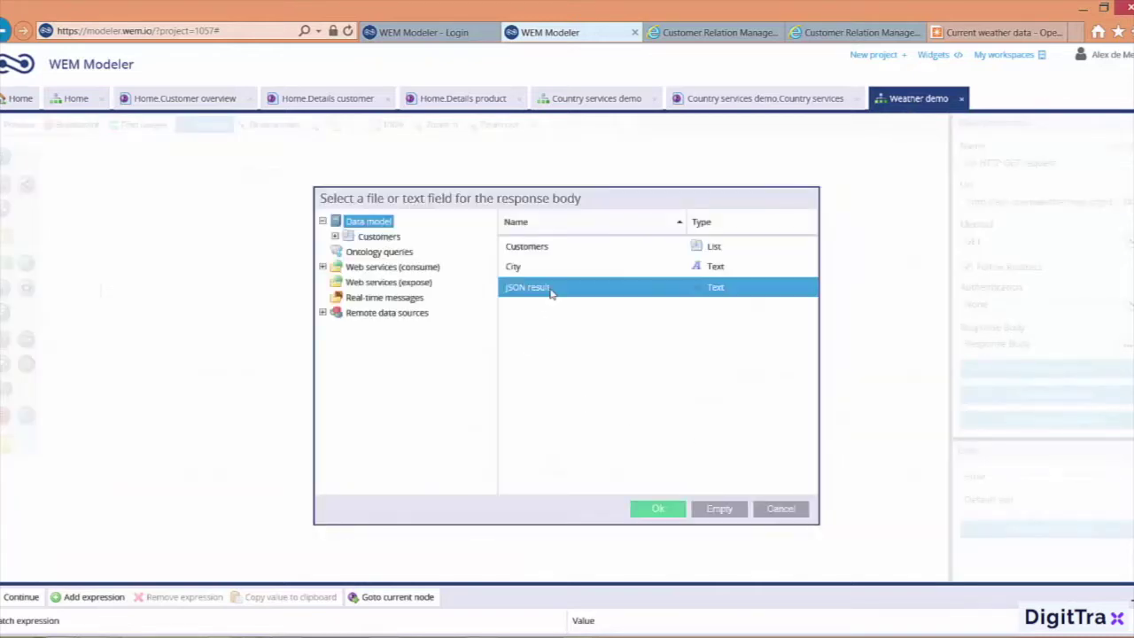
Add a query field named q whose value is the City field.
left_click(1062, 372)
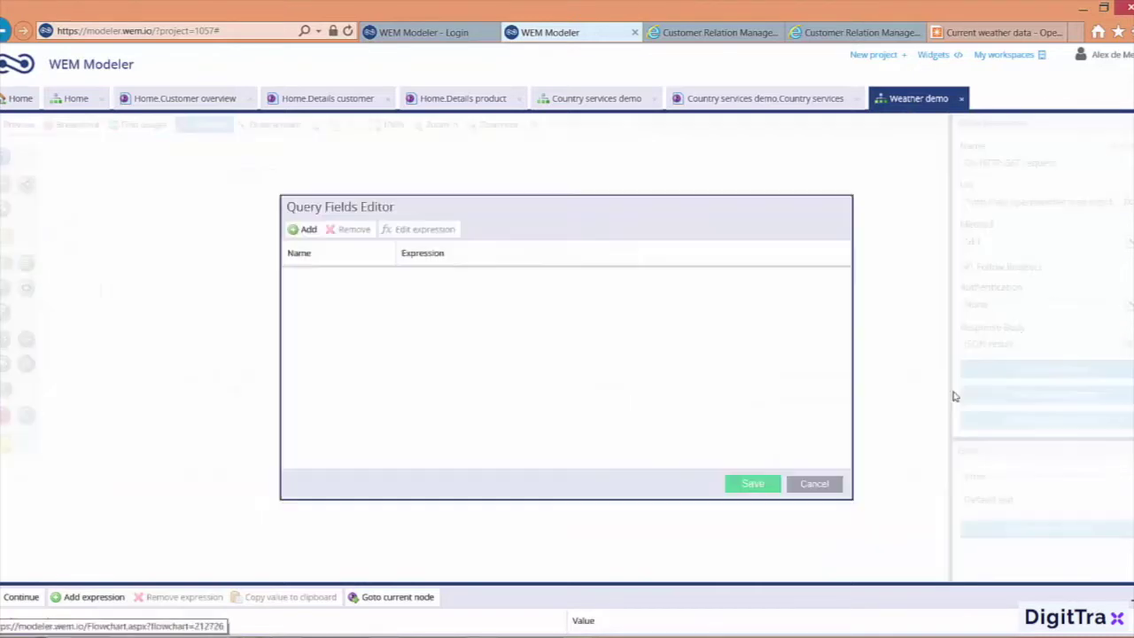
left_click(305, 230)
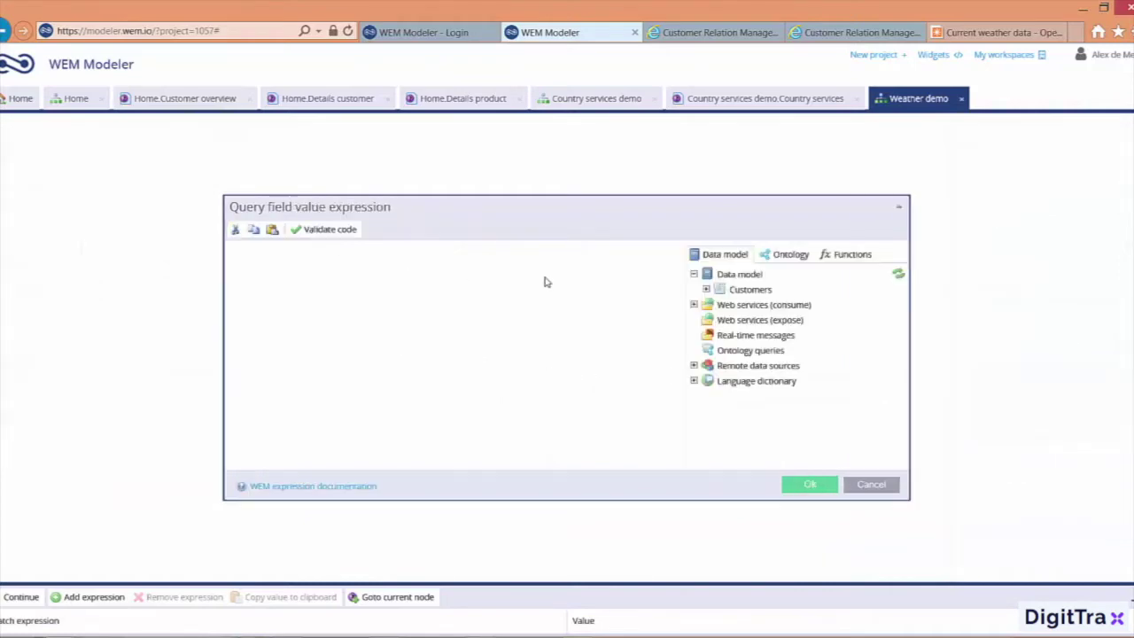
left_click(897, 274)
double_click(738, 307)
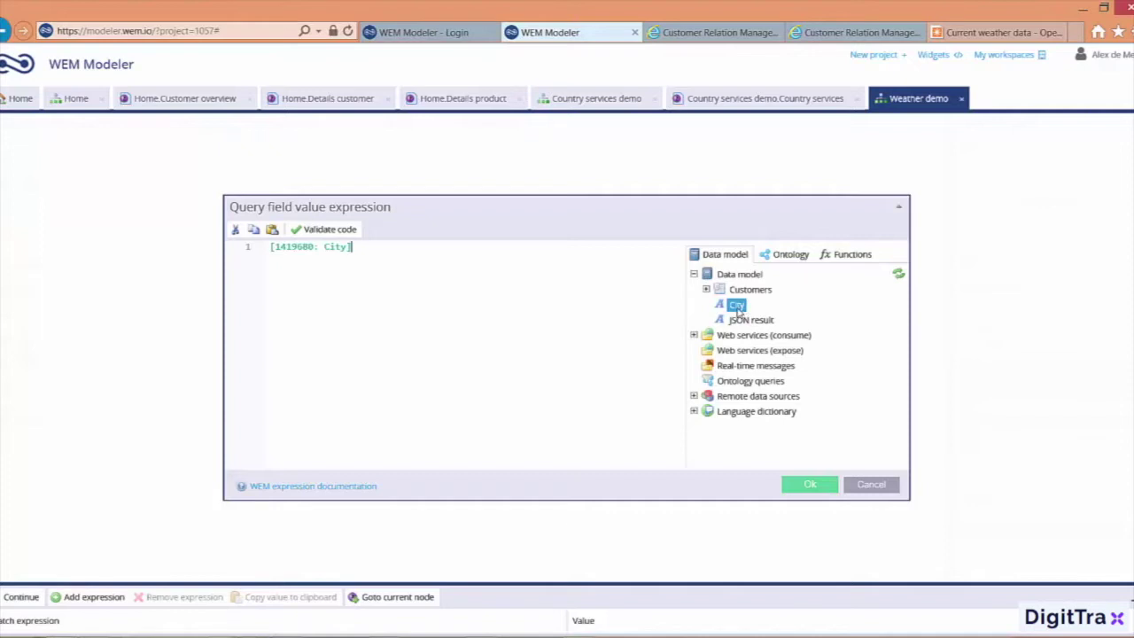
left_click(808, 485)
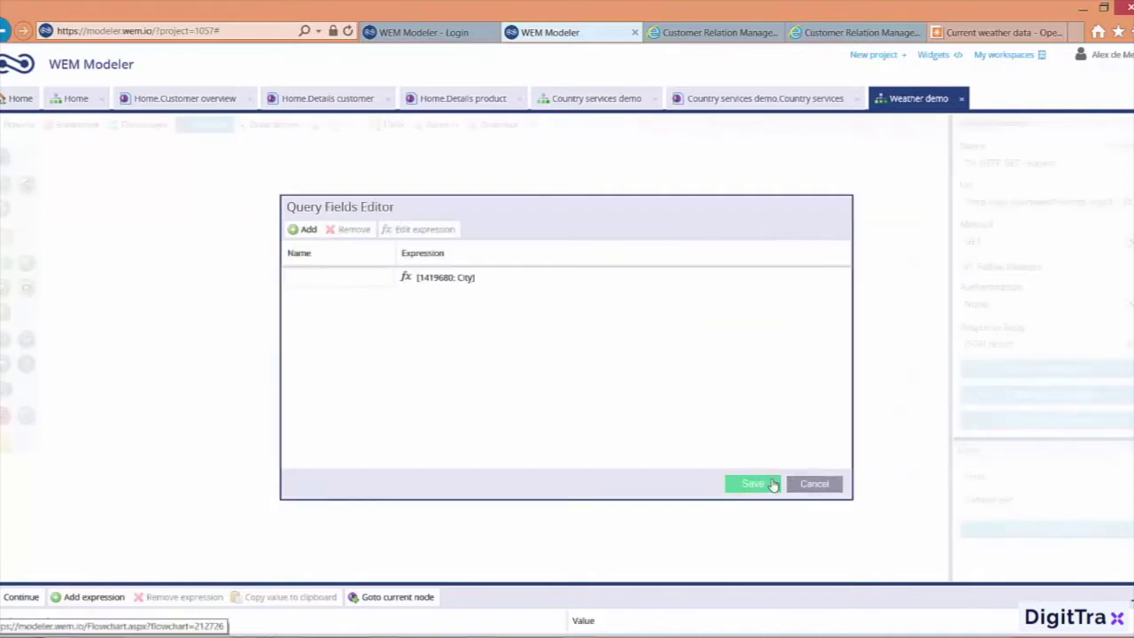
left_click(331, 277)
type("q")
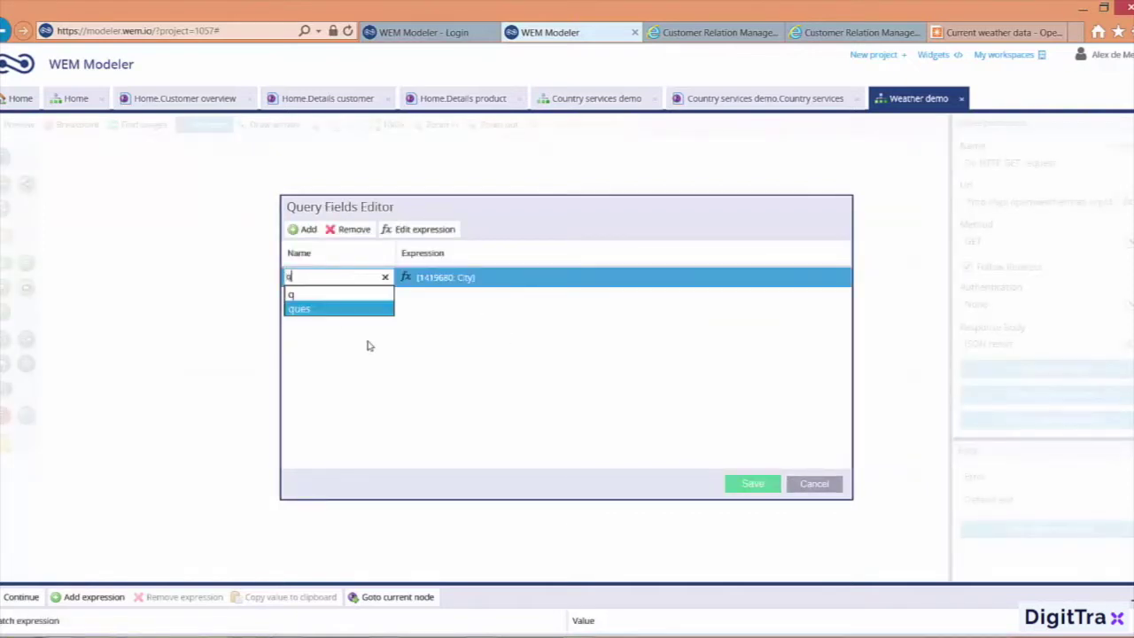
left_click(379, 351)
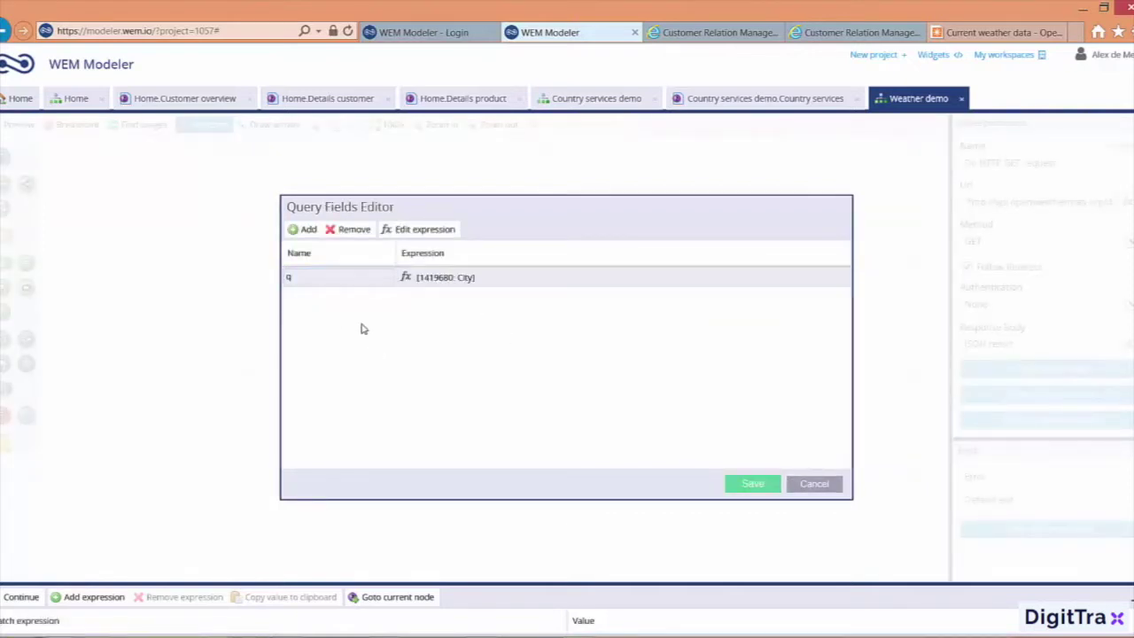
Add an APPID query field holding the pasted API key and save the query fields.
left_click(305, 230)
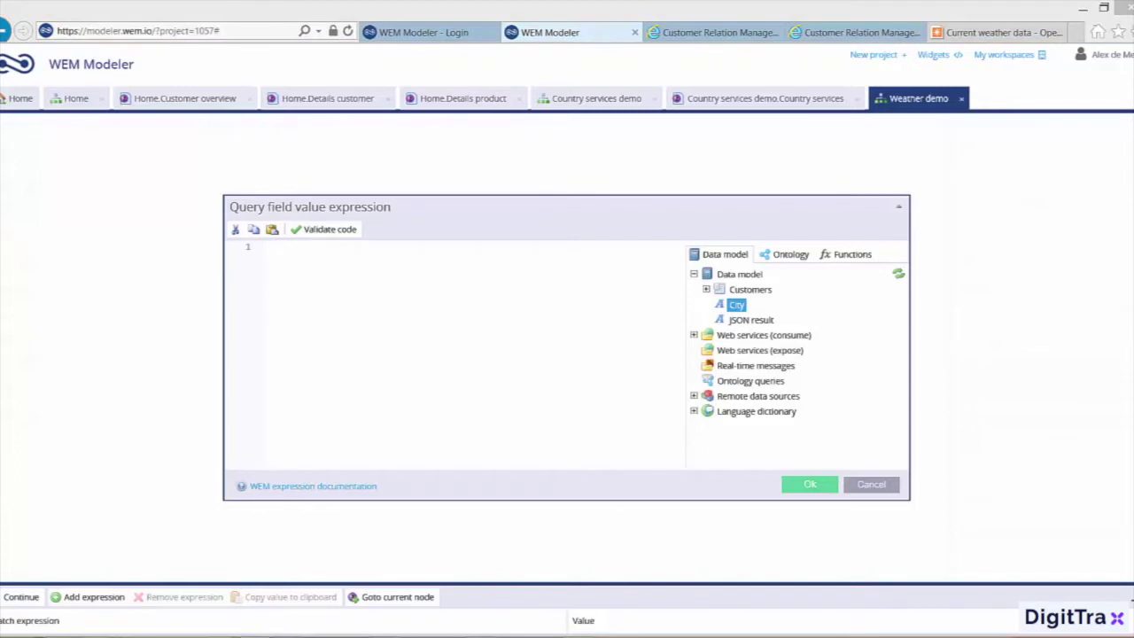
left_click(349, 260)
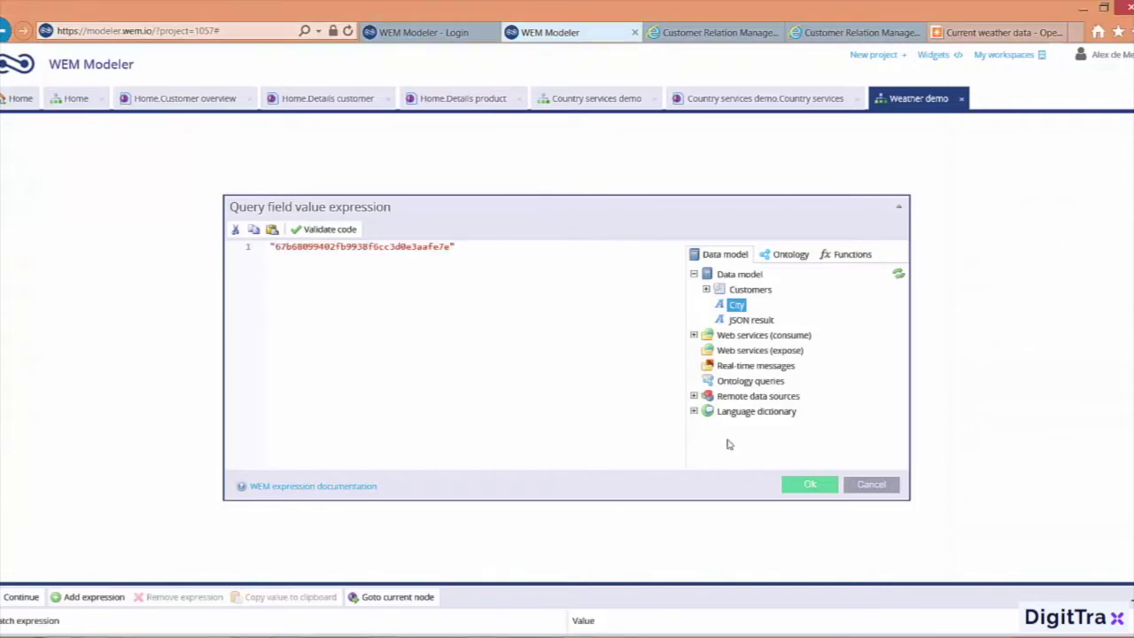
left_click(813, 483)
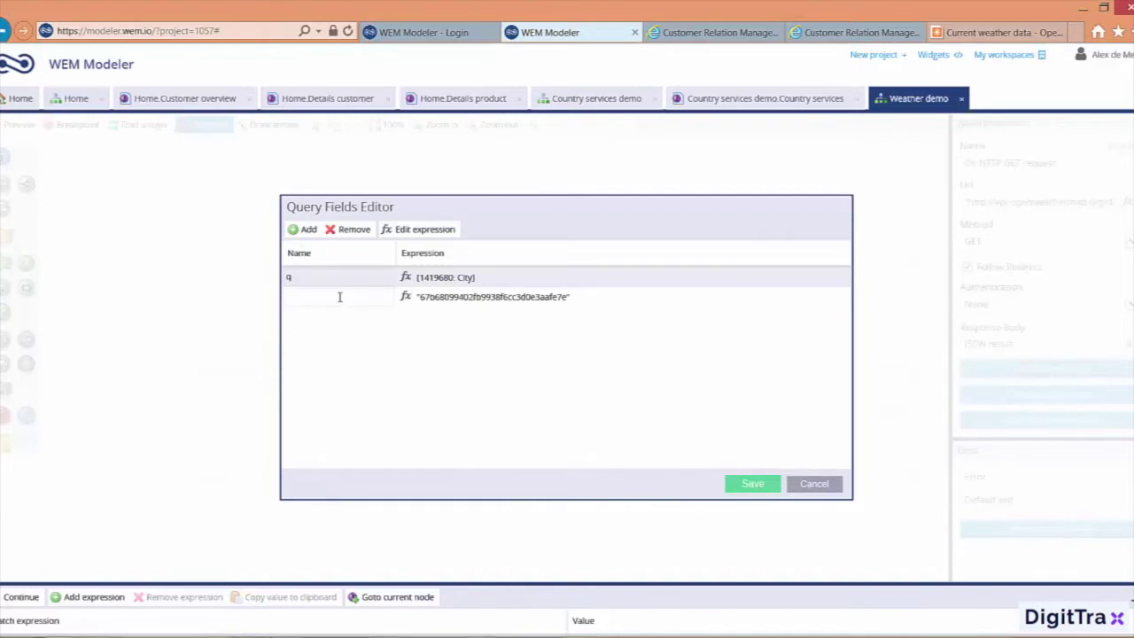
left_click(339, 297)
type("APPID")
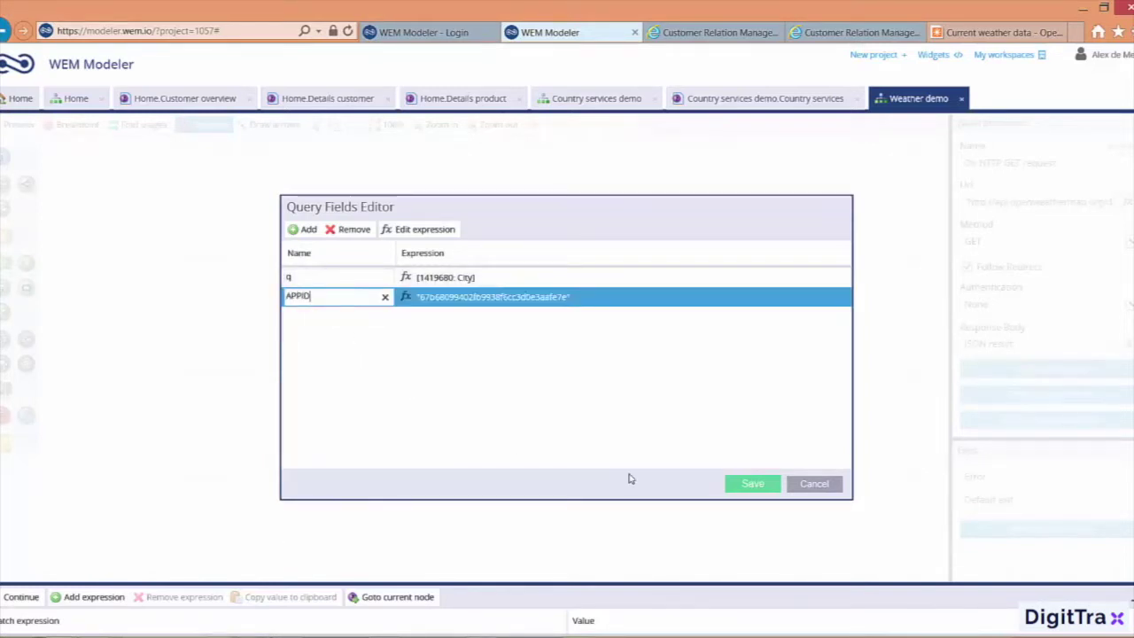
left_click(752, 483)
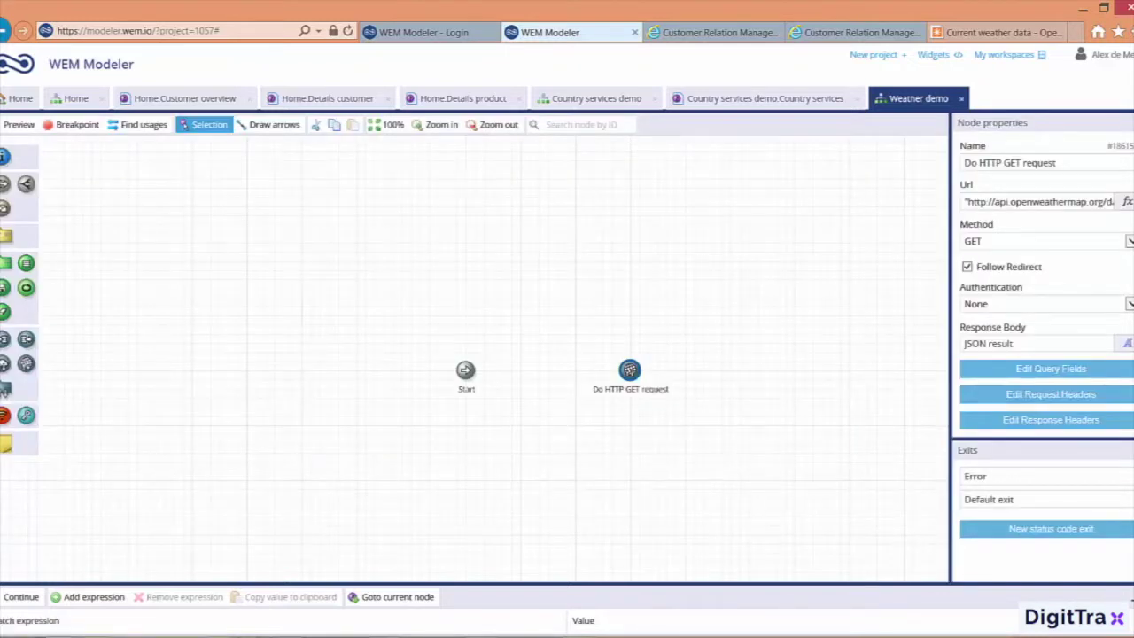
Place a new interaction node on the canvas and name it Weather demo.
left_click_drag(6, 158, 740, 372)
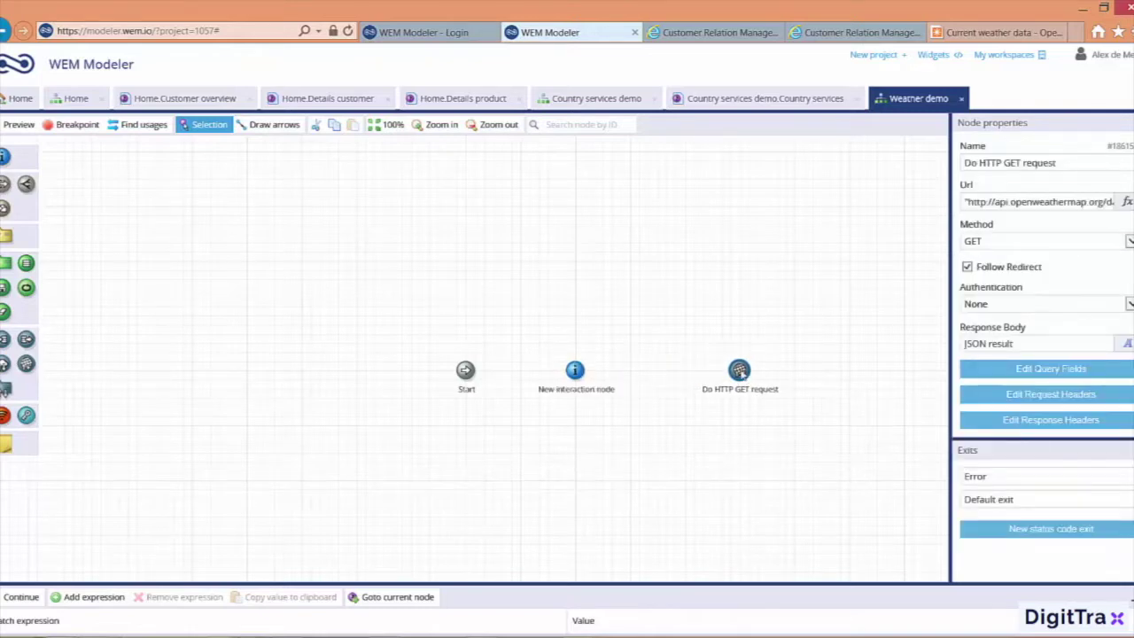
left_click(576, 379)
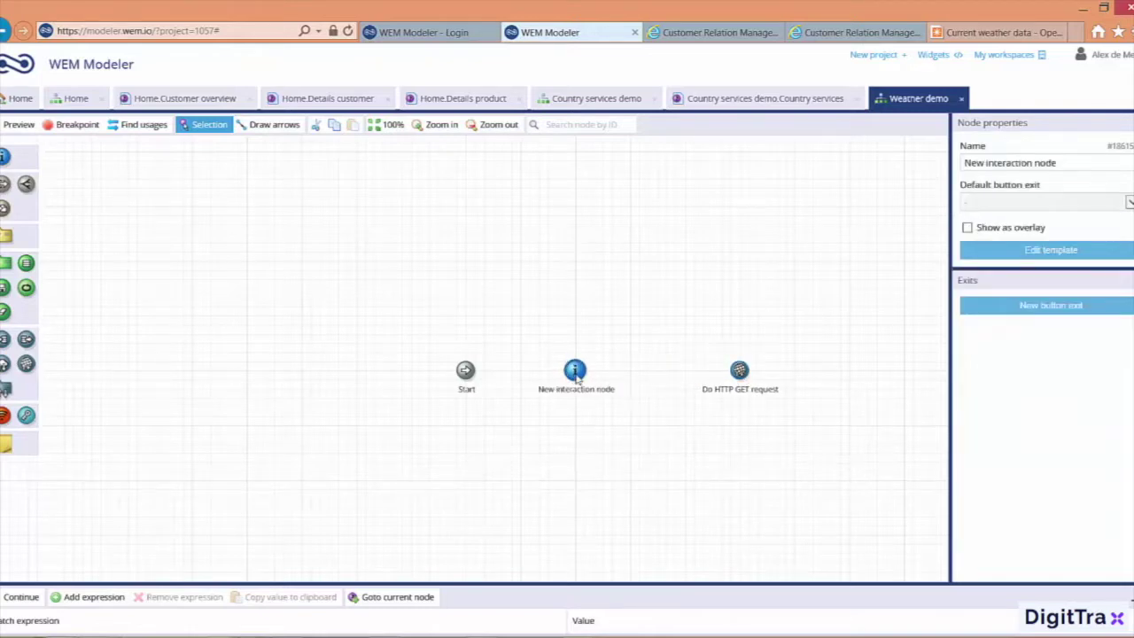
left_click(1074, 162)
type("Weather demo")
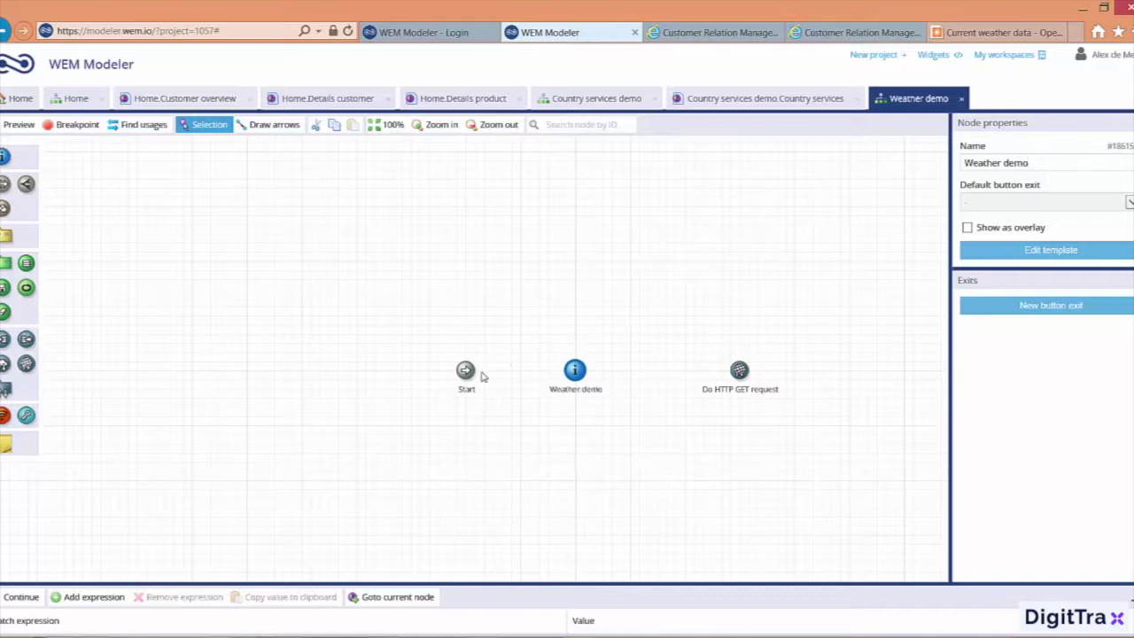
Connect Start to Weather demo and open its page for editing.
left_click(466, 370)
left_click_drag(515, 376, 575, 370)
double_click(574, 370)
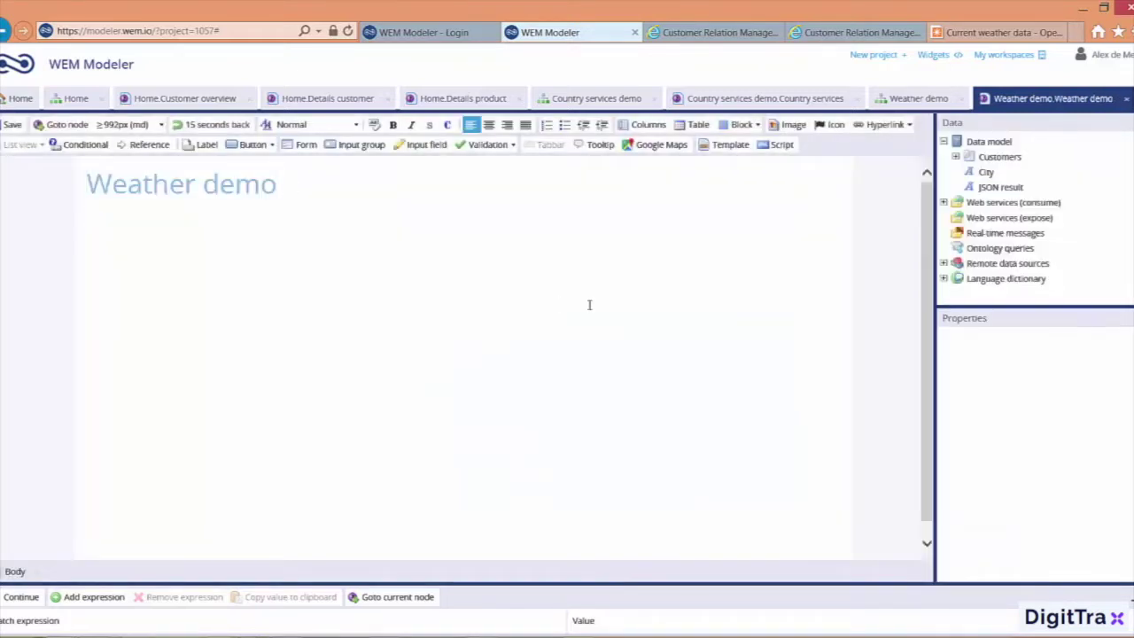
Add a form with a City input field below the page title.
left_click(986, 172)
left_click(304, 146)
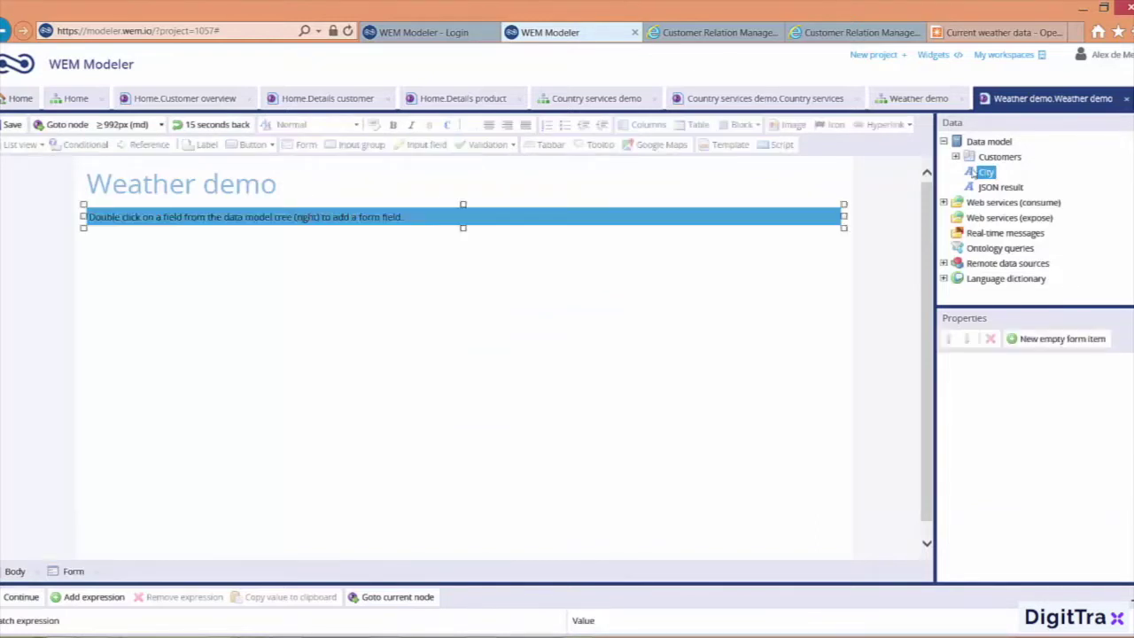
double_click(985, 173)
left_click(285, 250)
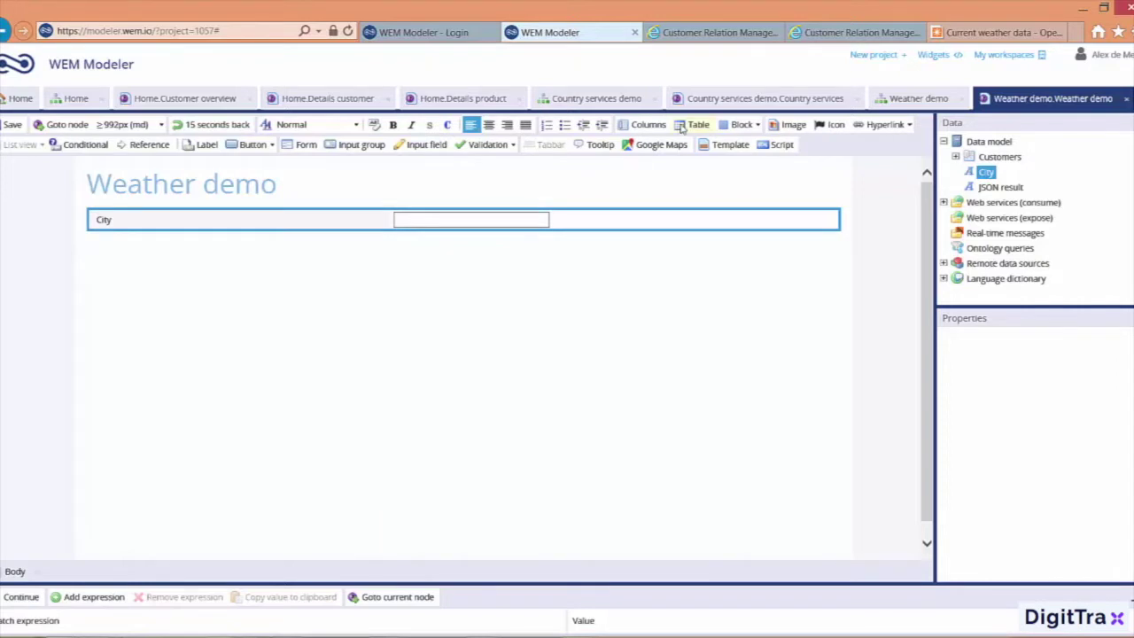
Insert a Primary-context Result panel displaying the JSON result value.
left_click(741, 125)
left_click(742, 160)
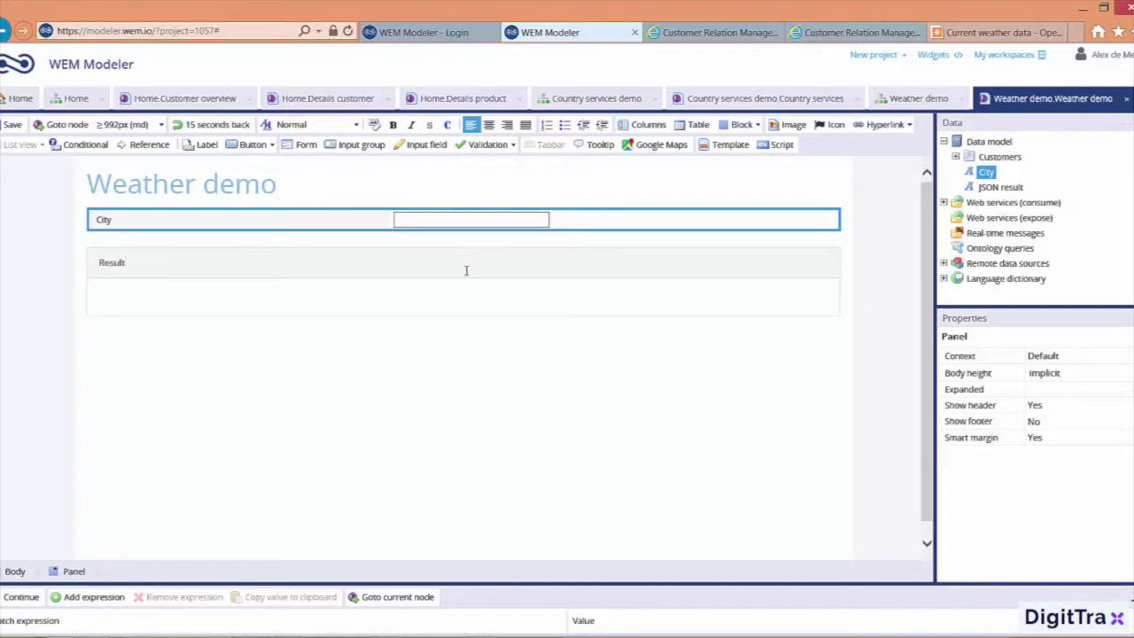
left_click(1050, 357)
left_click(1050, 366)
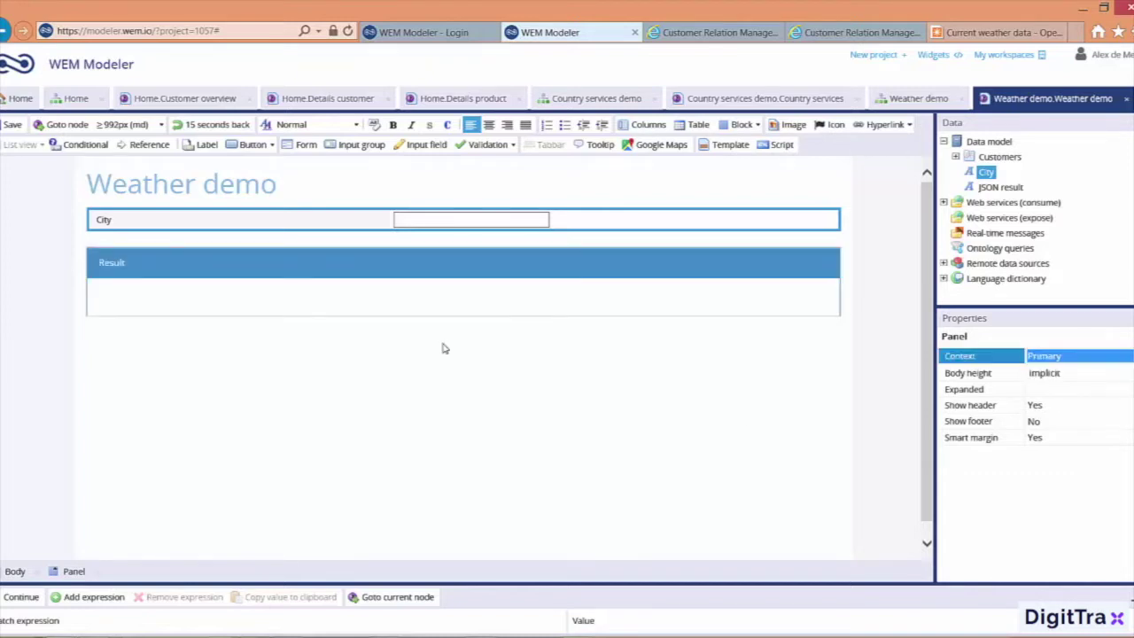
left_click(281, 302)
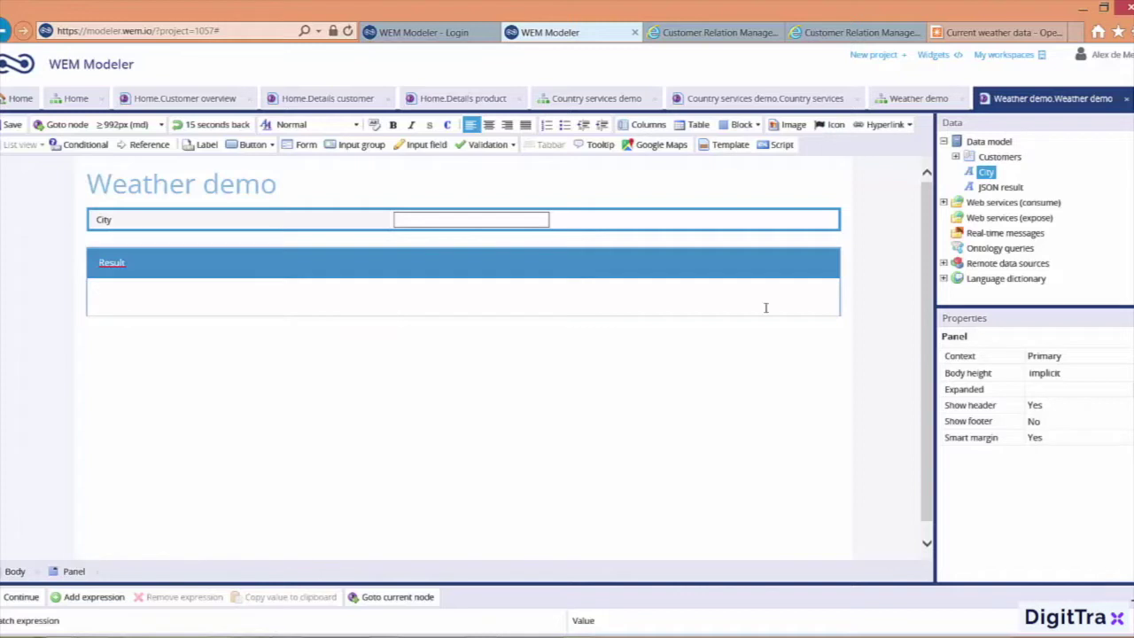
double_click(1019, 187)
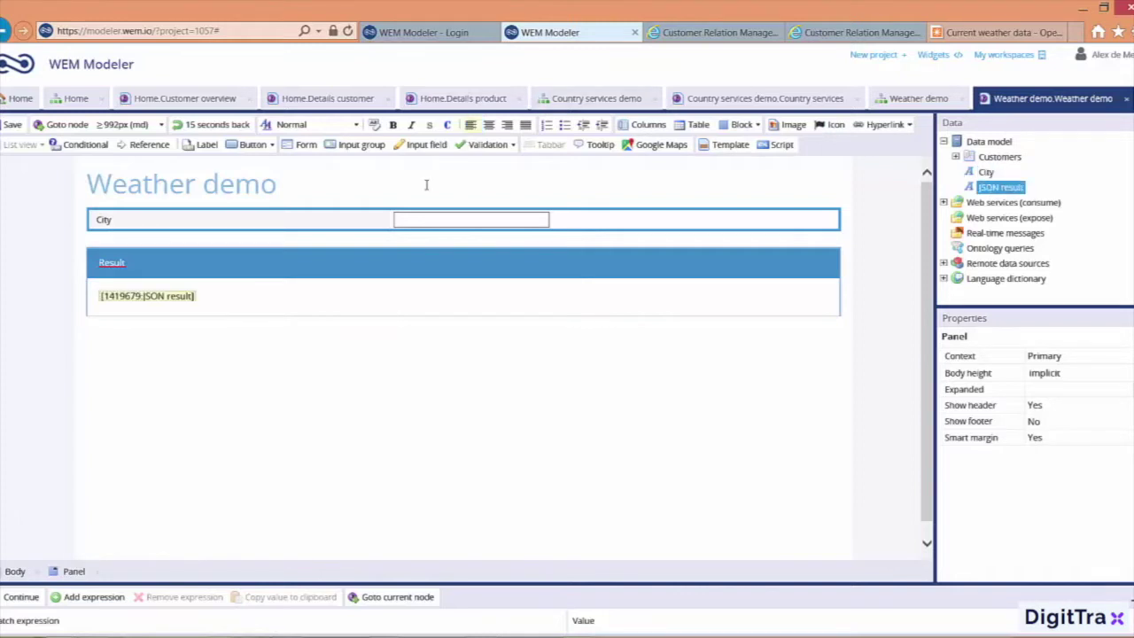
Add an empty line between the City field and the Result panel.
left_click(182, 244)
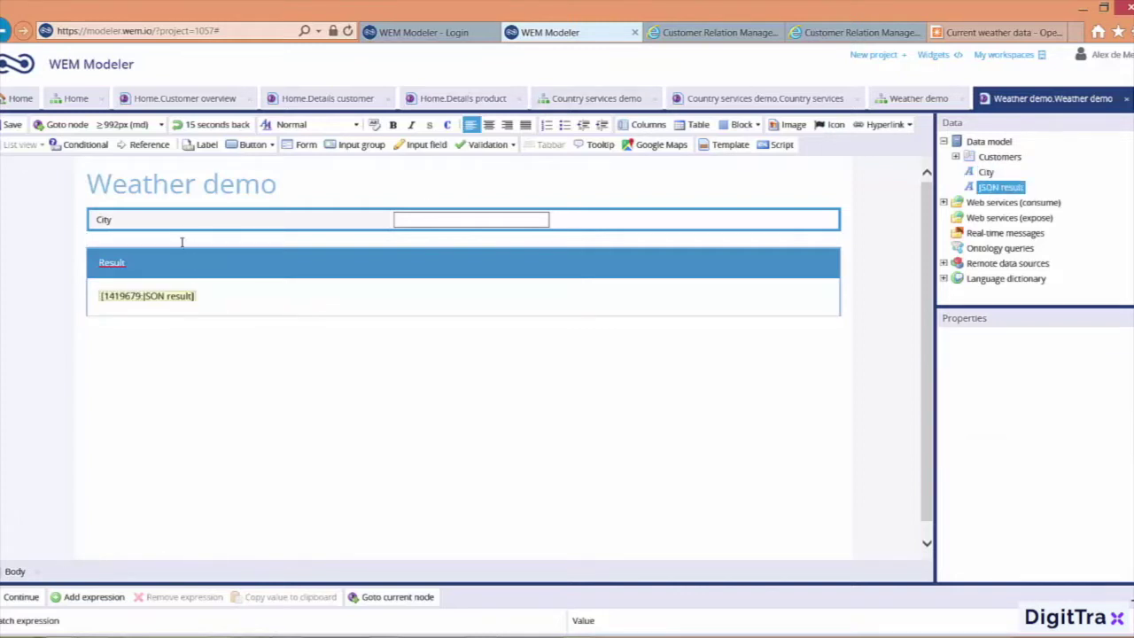
key("Return")
key("Return")
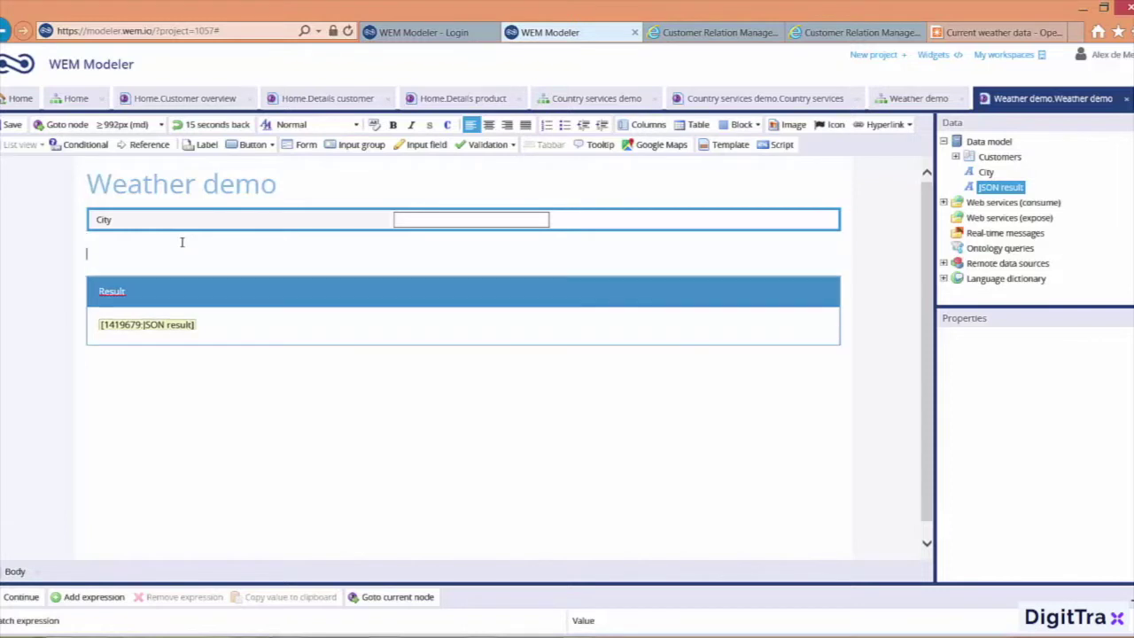
left_click(252, 144)
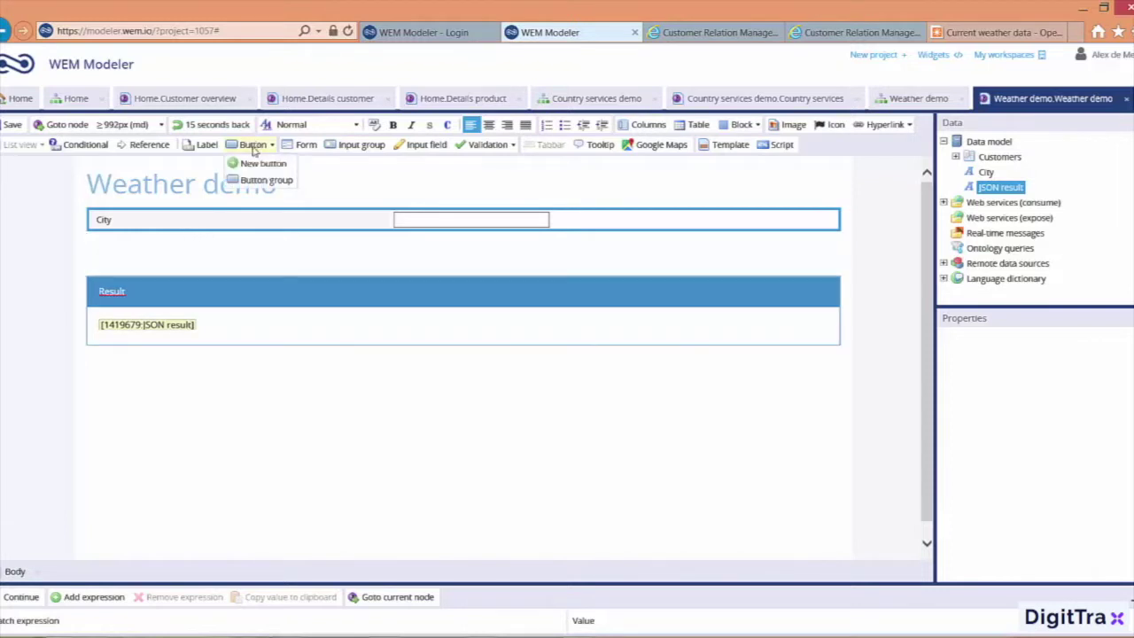
Create a new button named Get weather info above the Result panel.
left_click(260, 163)
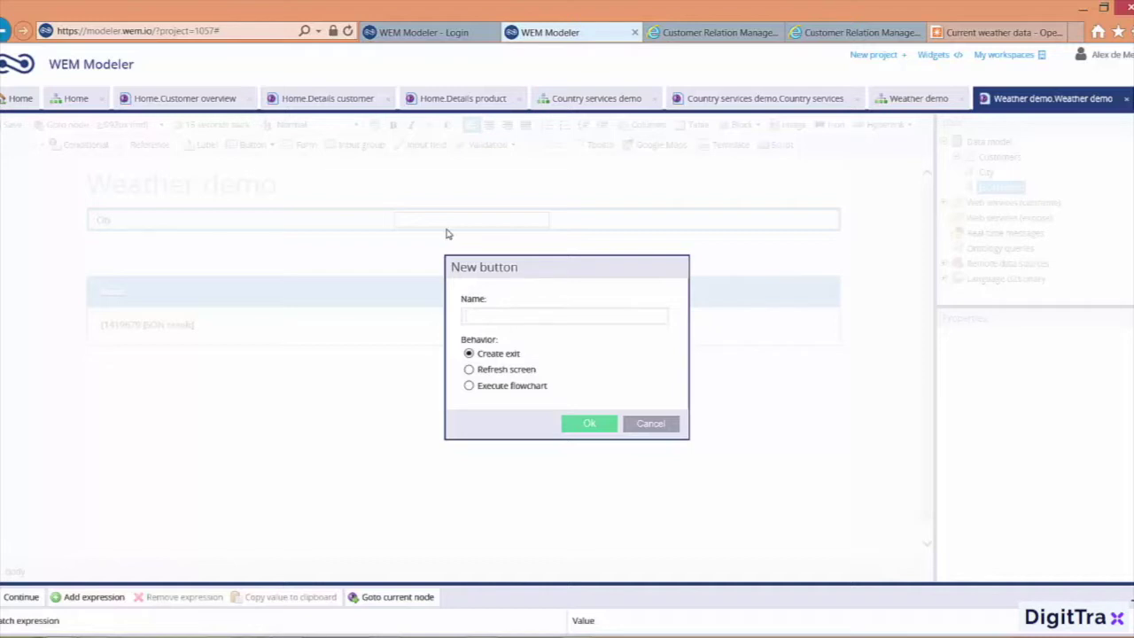
type("Get")
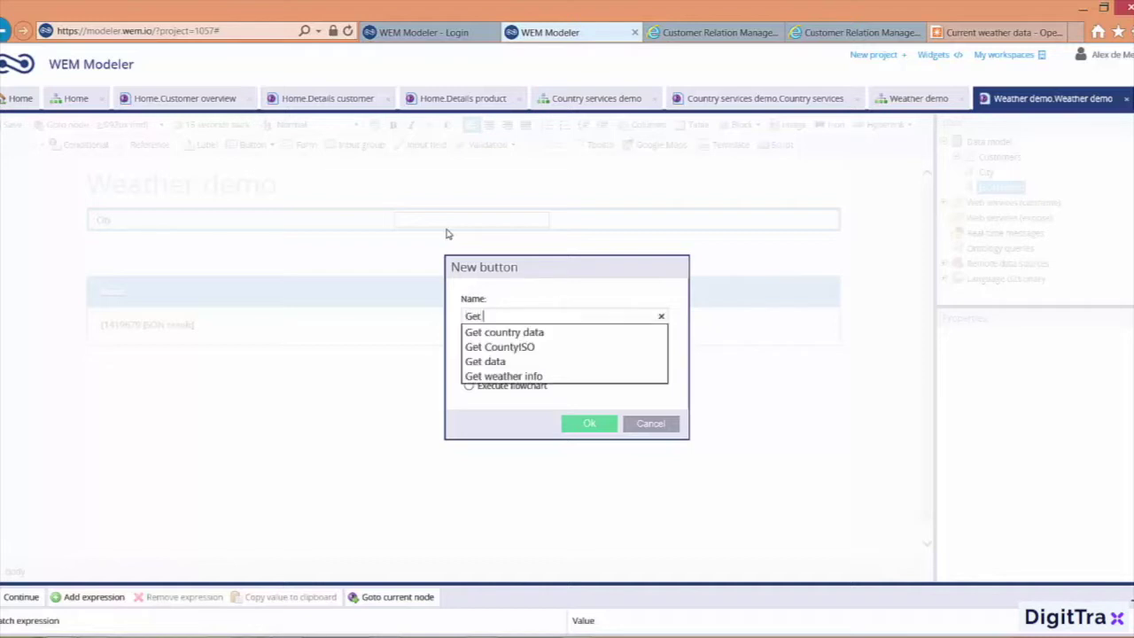
key("Down")
key("Down")
key("Down")
key("Down")
key("Return")
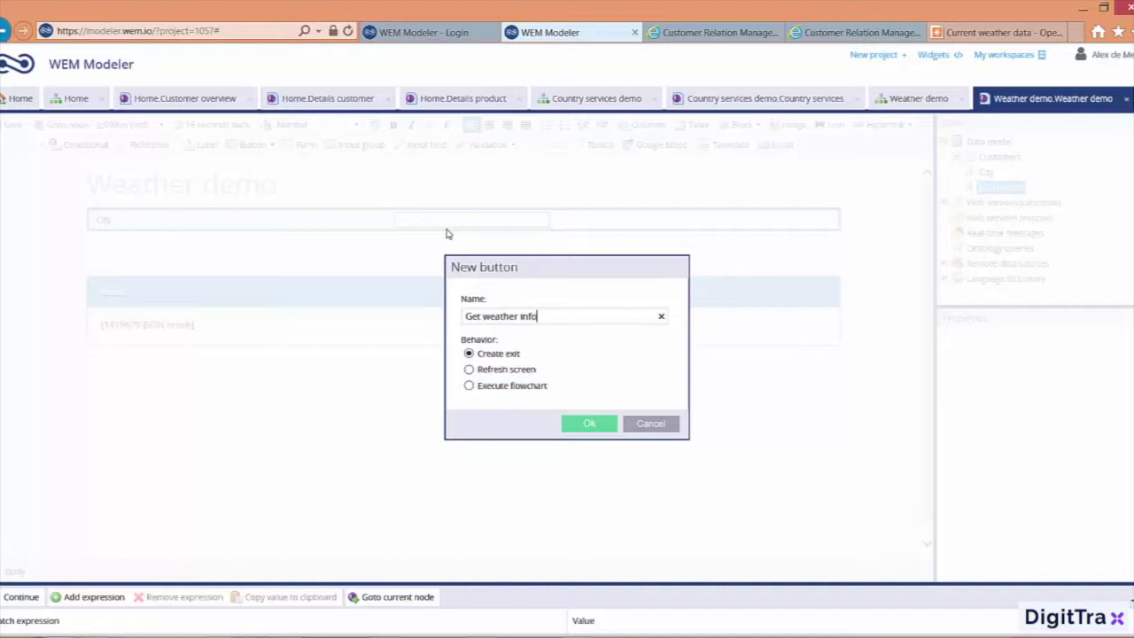
left_click(589, 423)
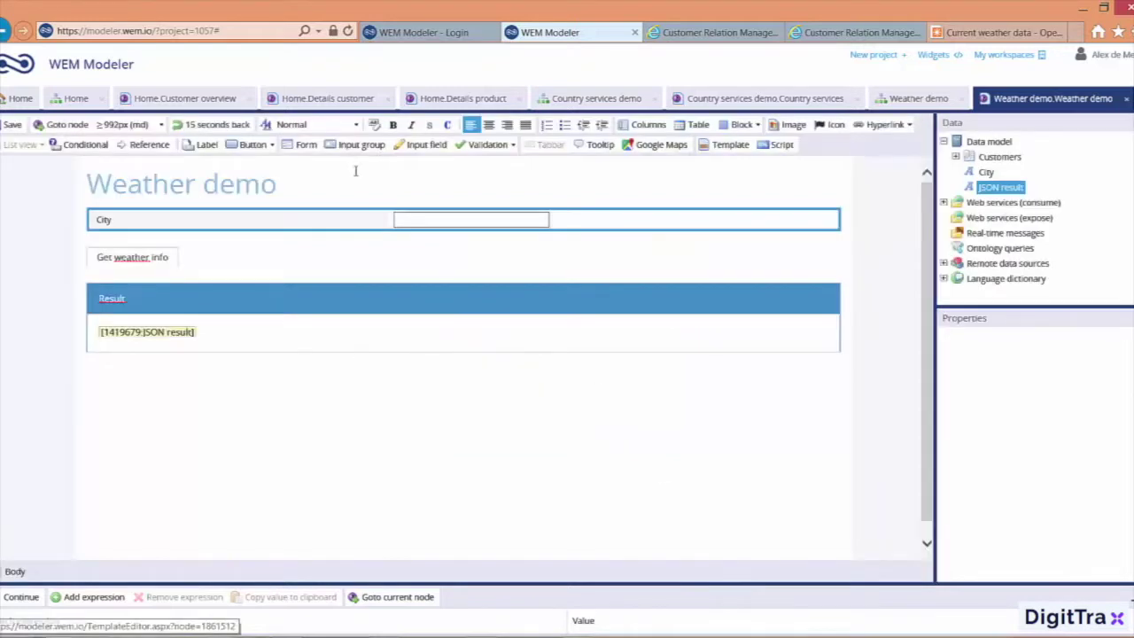
Give the button Primary context and the cloud icon, then save the template.
left_click(173, 260)
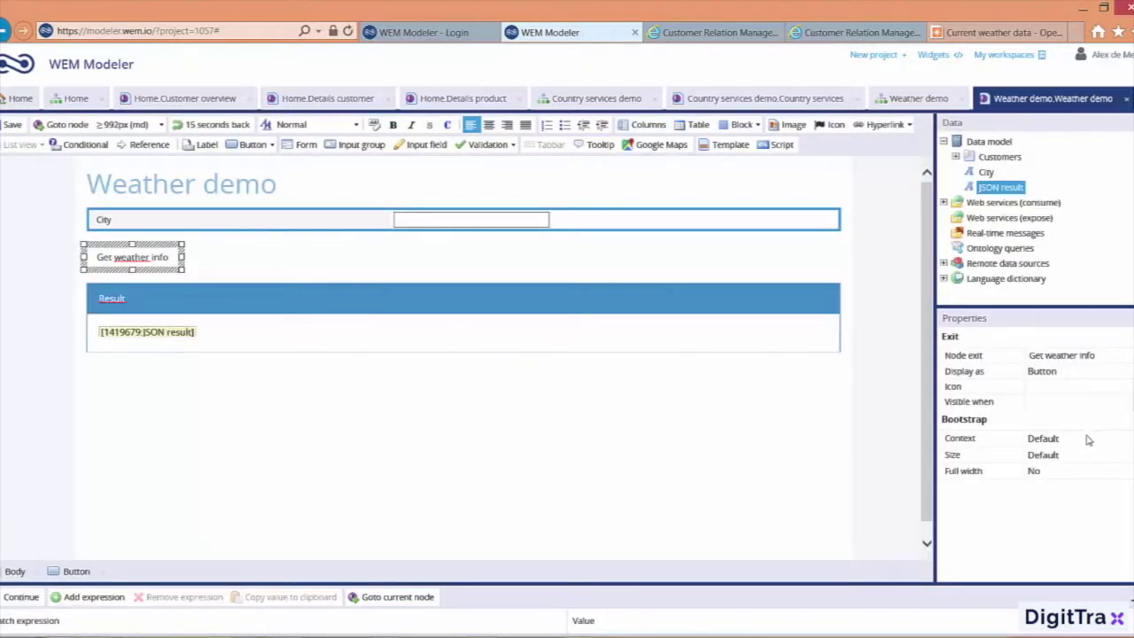
left_click(1088, 438)
left_click(1063, 448)
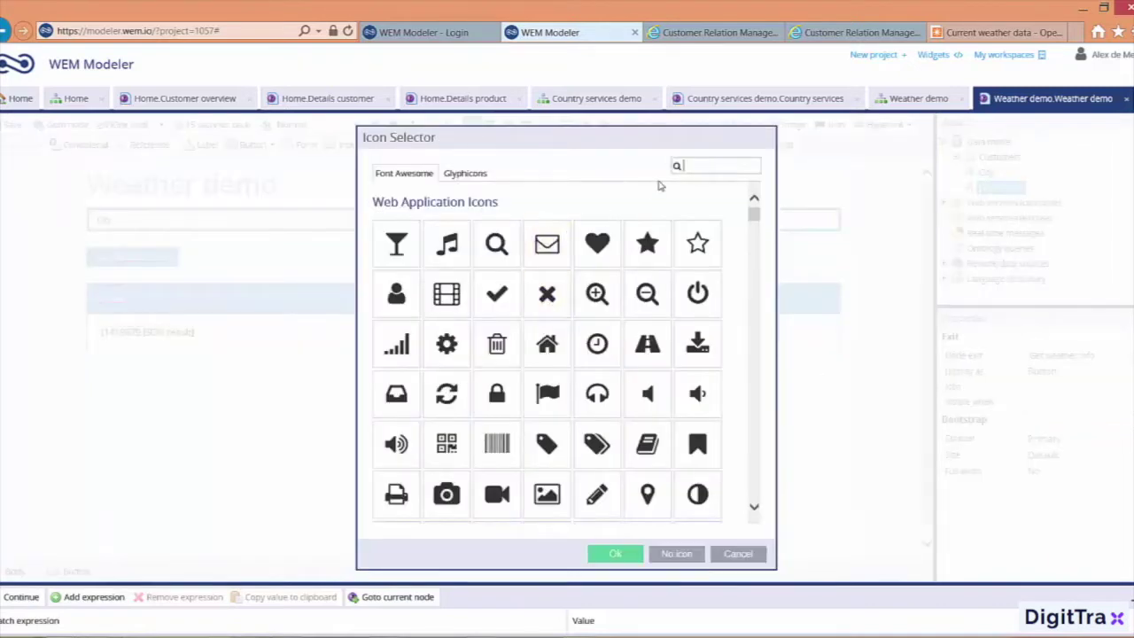
type("cloud")
double_click(397, 244)
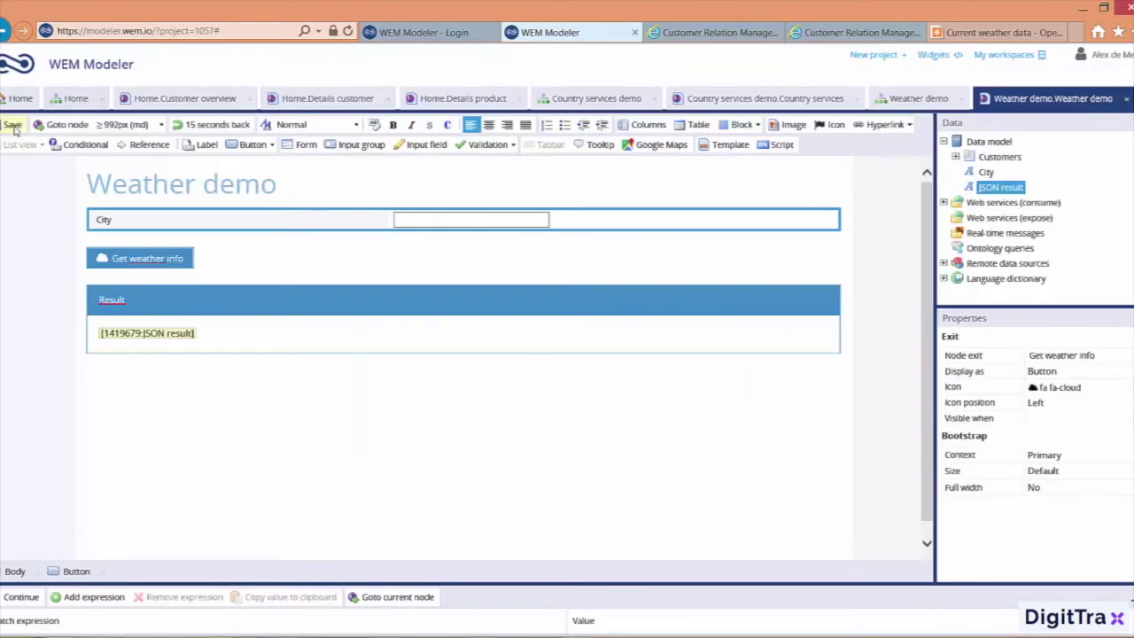
left_click(12, 126)
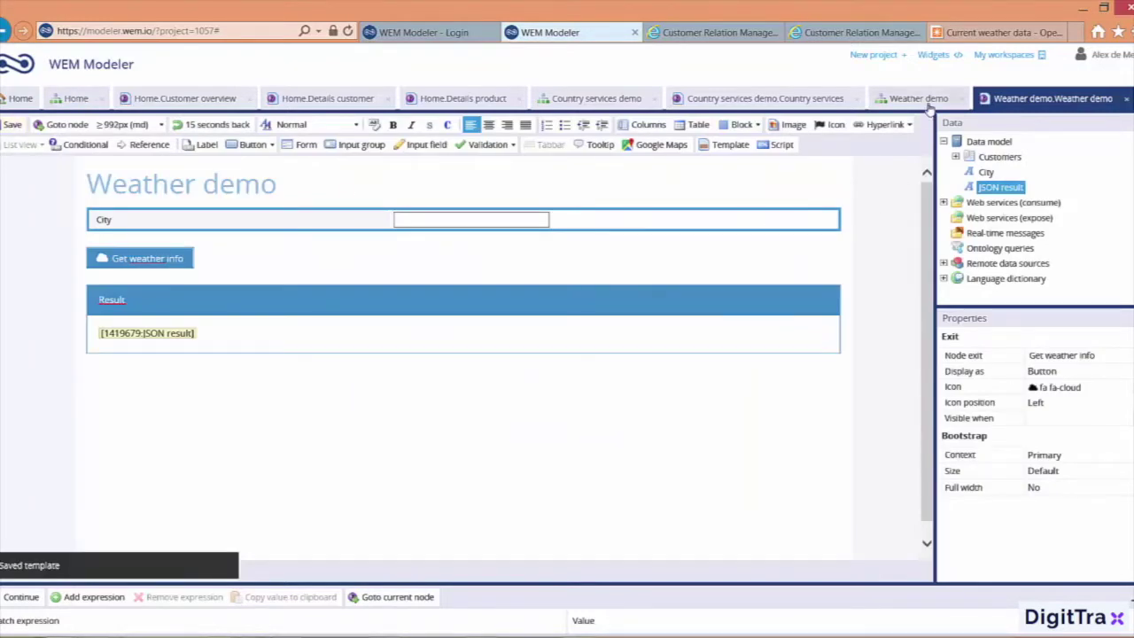
left_click(921, 100)
Link Weather demo to the HTTP GET node via Get weather info, back via Default exit, and preview.
left_click_drag(582, 376, 738, 372)
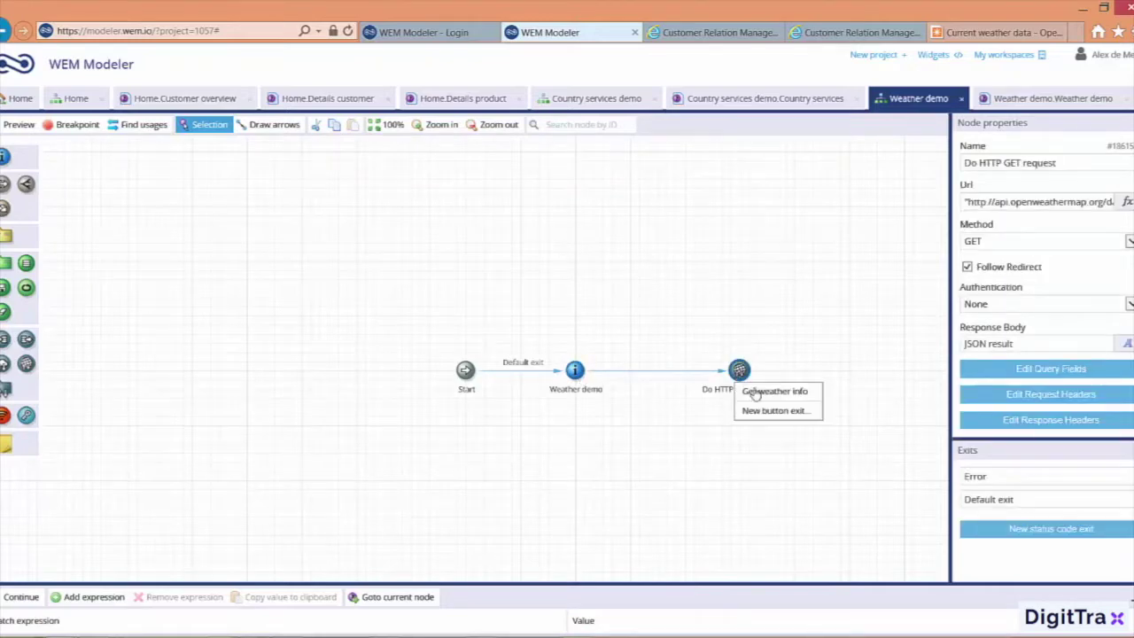
left_click(758, 393)
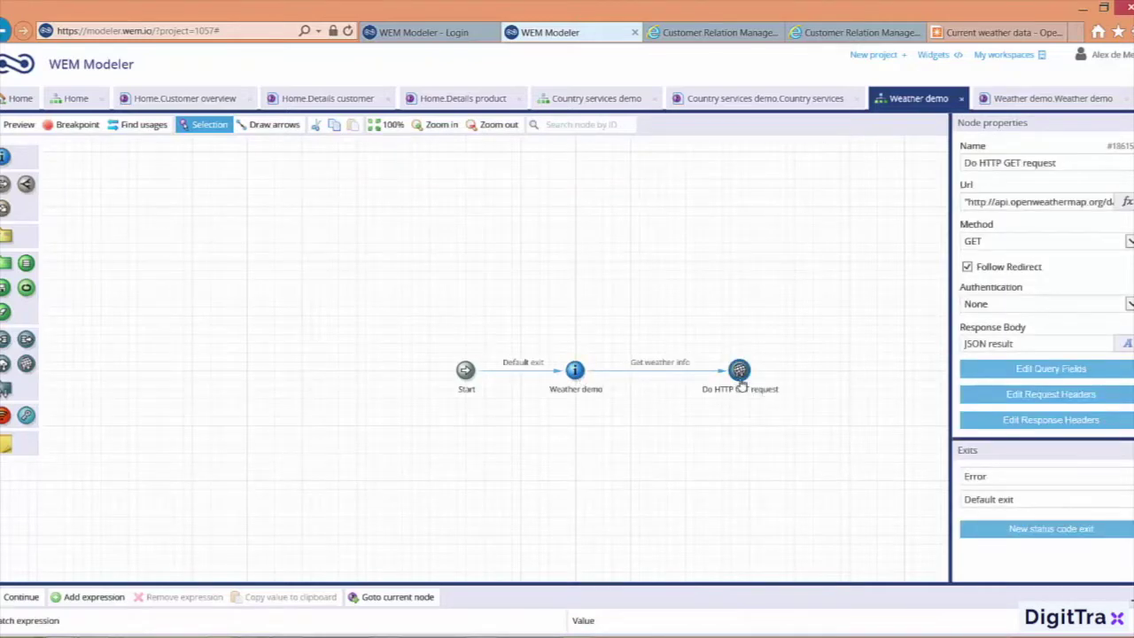
left_click_drag(735, 376, 585, 392)
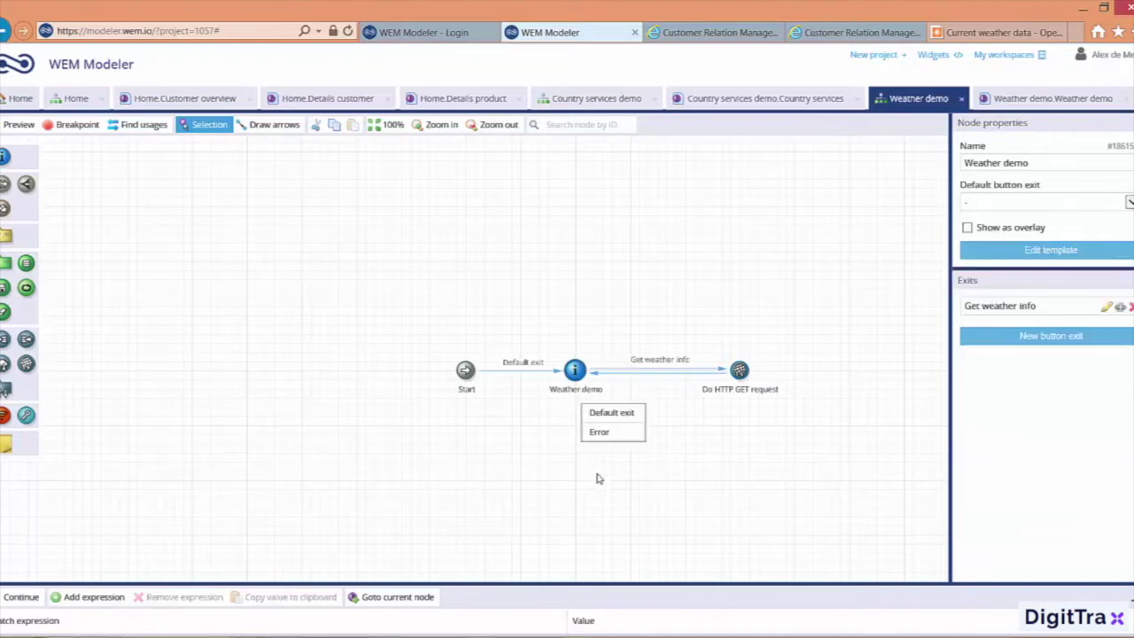
left_click(616, 413)
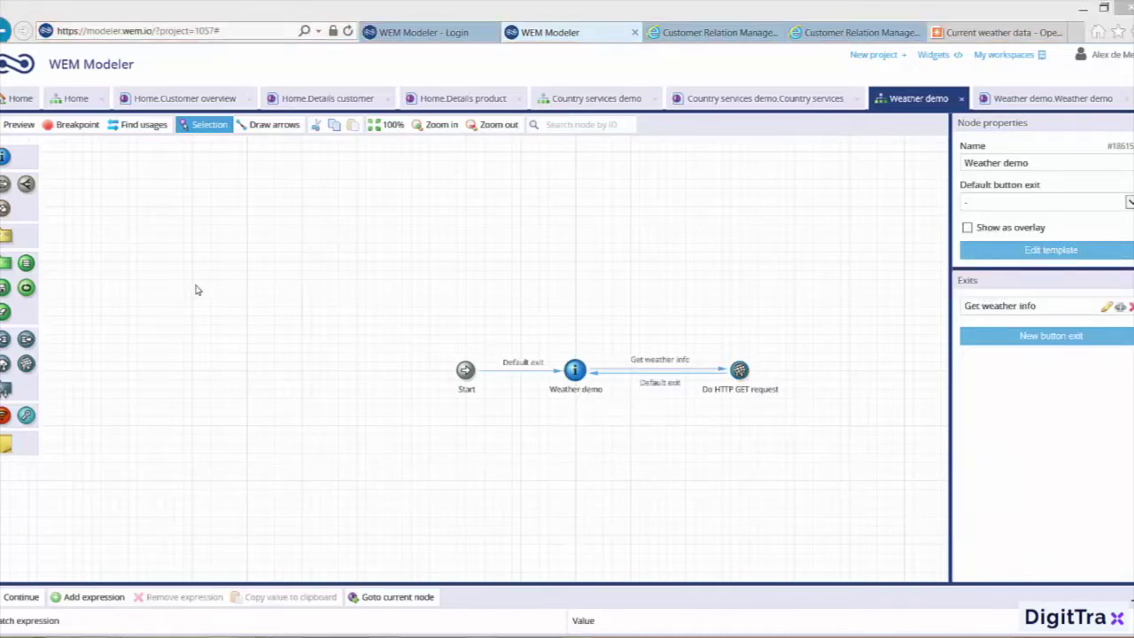
left_click(23, 130)
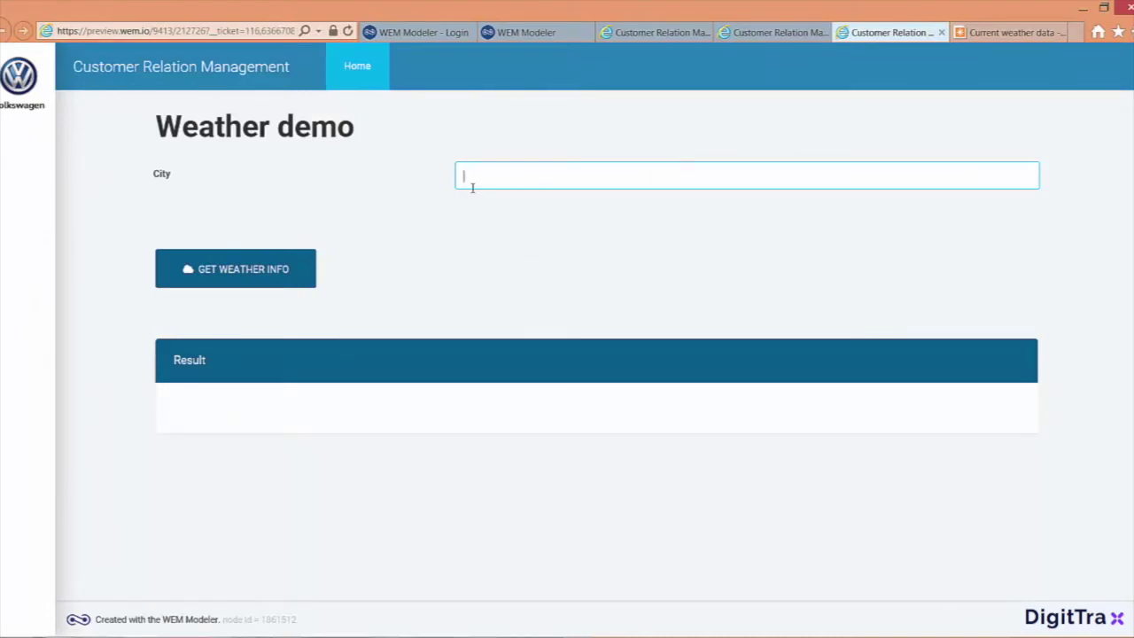
Fetch weather for Amsterdam, then replace the city with Elst and fetch again.
type("msterdam")
left_click(273, 277)
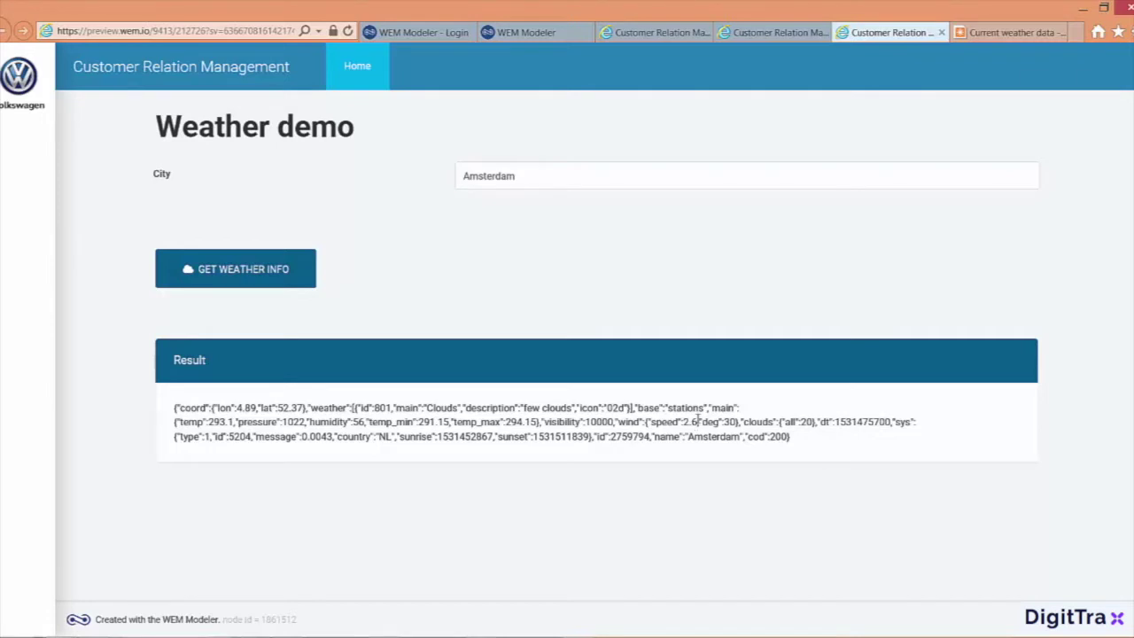
left_click_drag(570, 184, 373, 179)
type("Els")
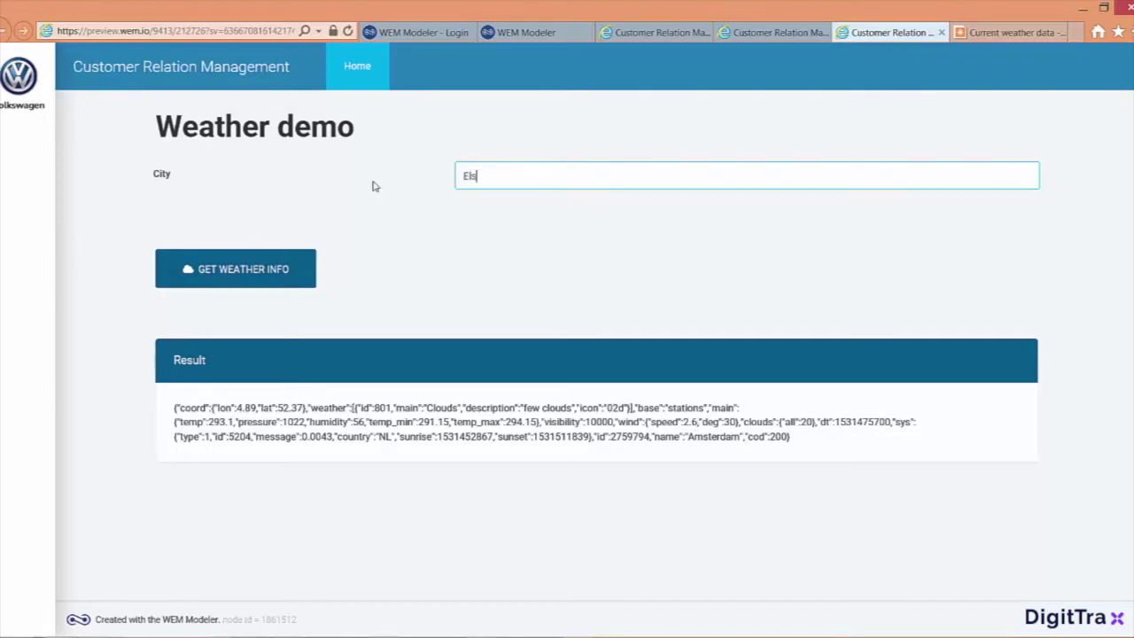
type("t")
left_click(266, 265)
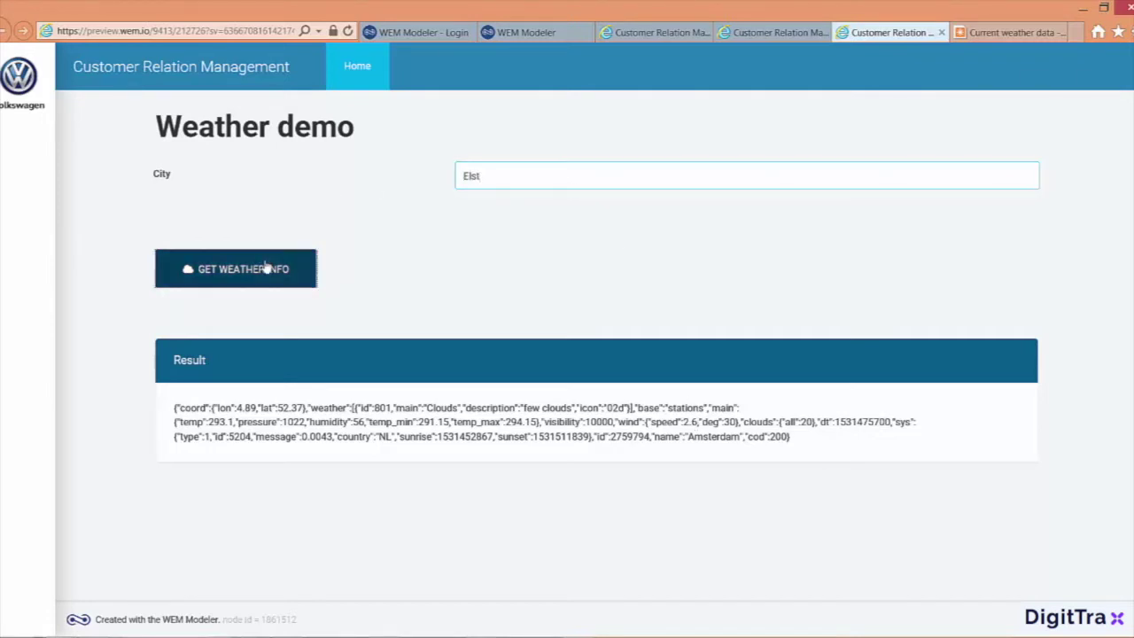
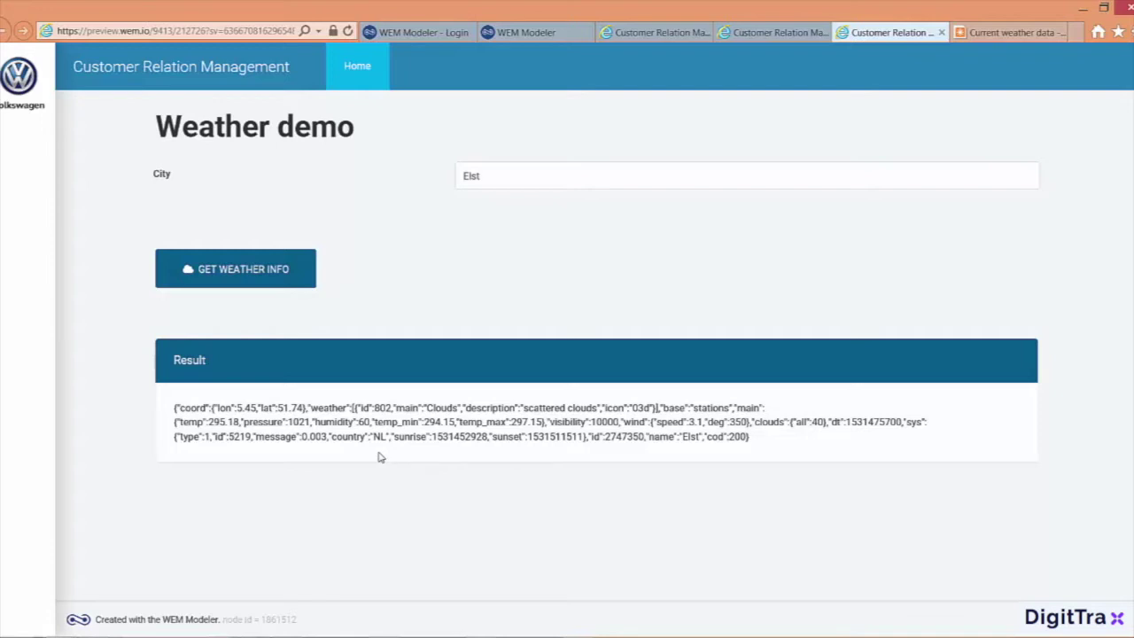
Return to the modeler's Weather demo flowchart with Start, the Weather demo page and Do HTTP GET request.
left_click(529, 36)
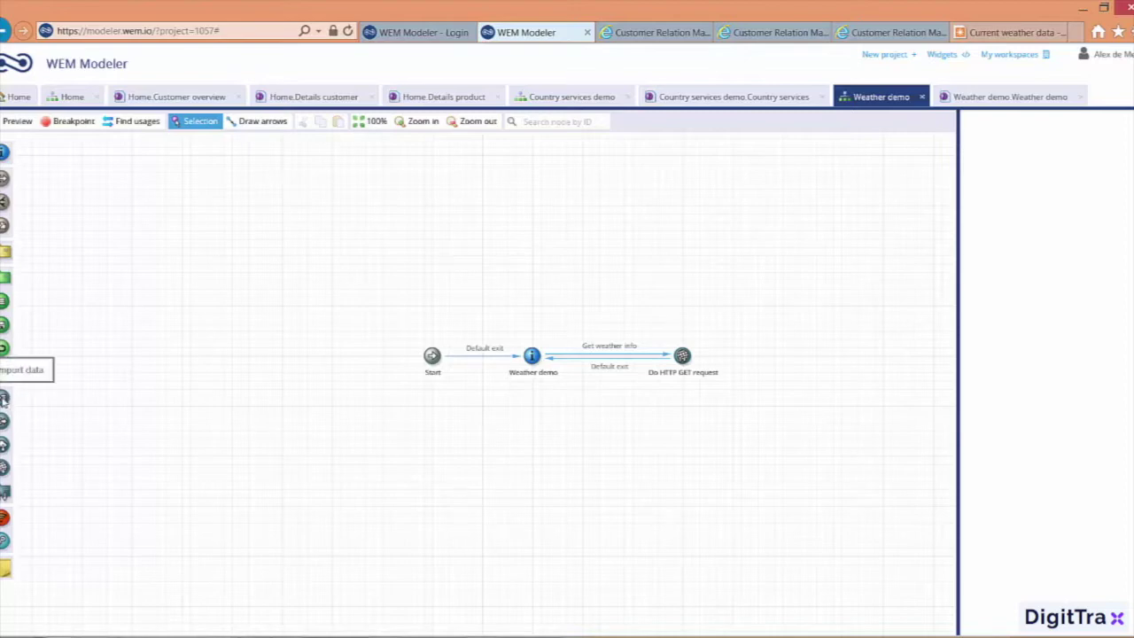
Add an Import data node reading JSON result in Json format and open its data mappings.
left_click_drag(4, 400, 690, 255)
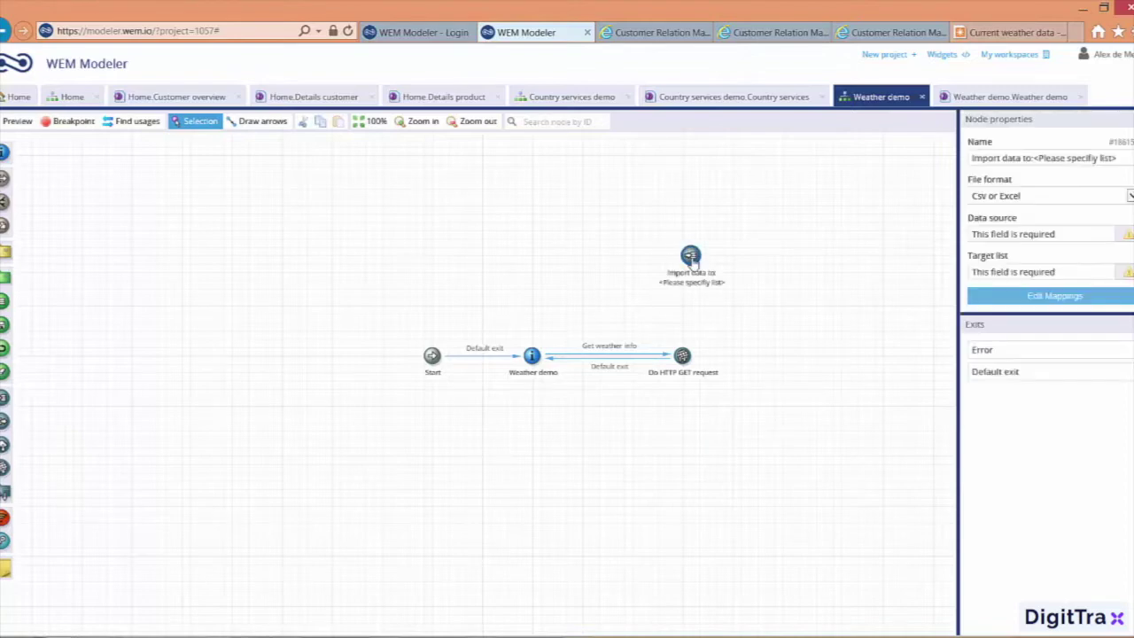
left_click(1127, 234)
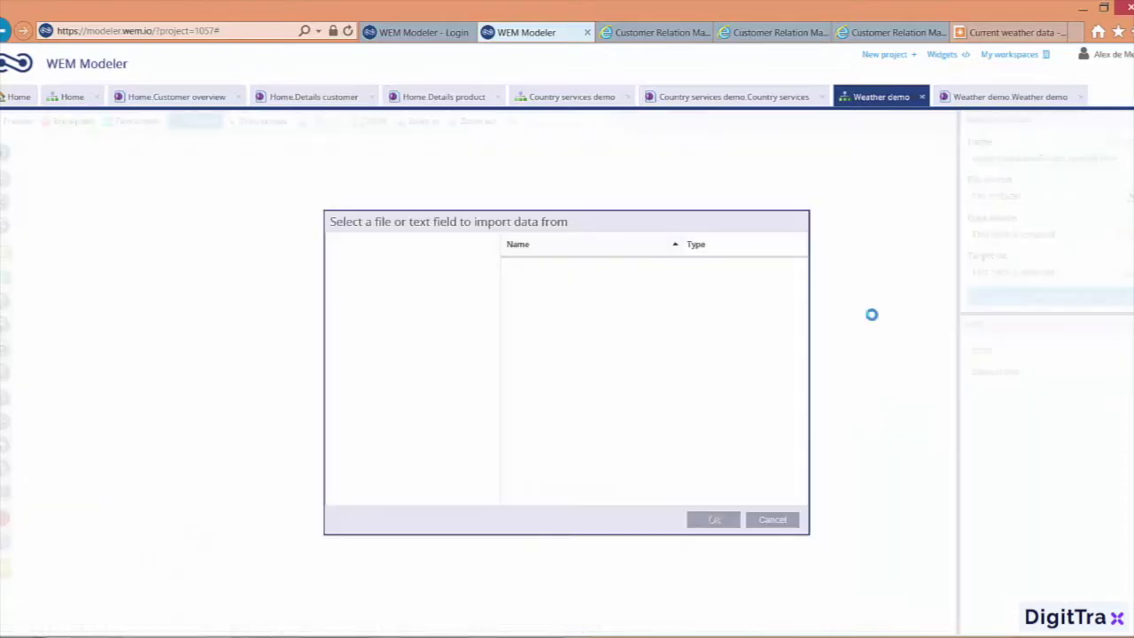
double_click(551, 308)
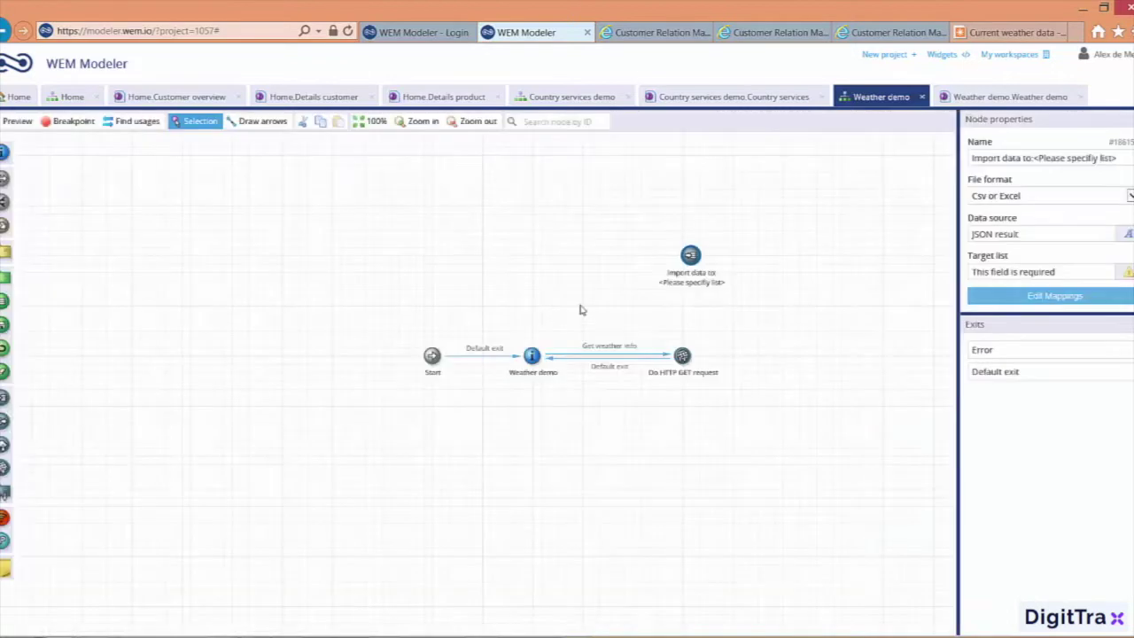
left_click(991, 198)
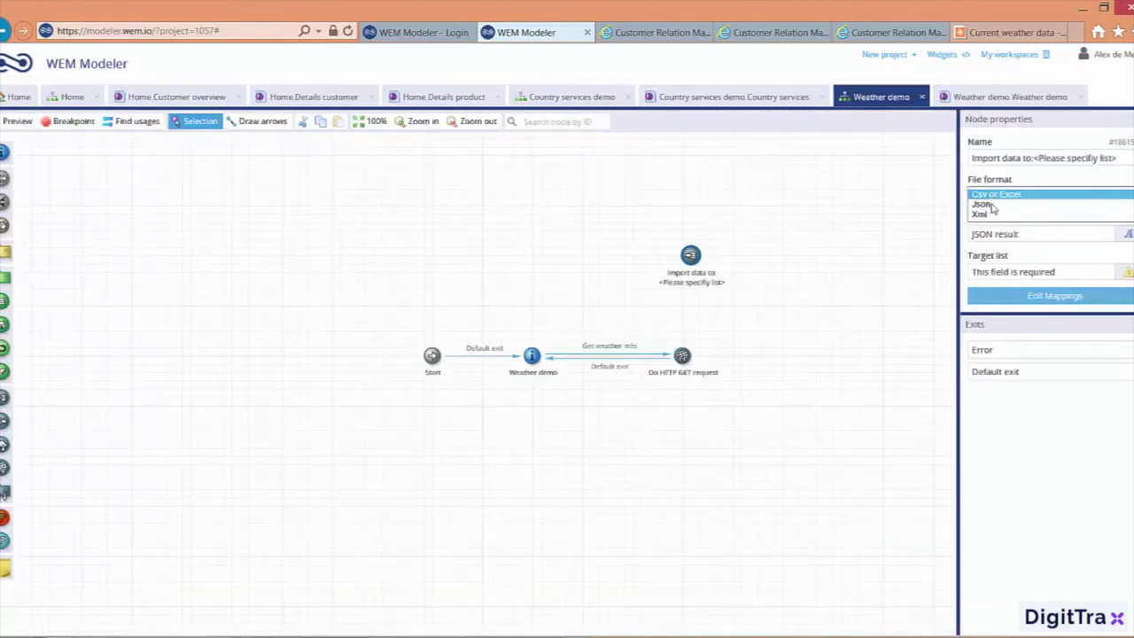
left_click(985, 209)
left_click_drag(692, 256, 683, 257)
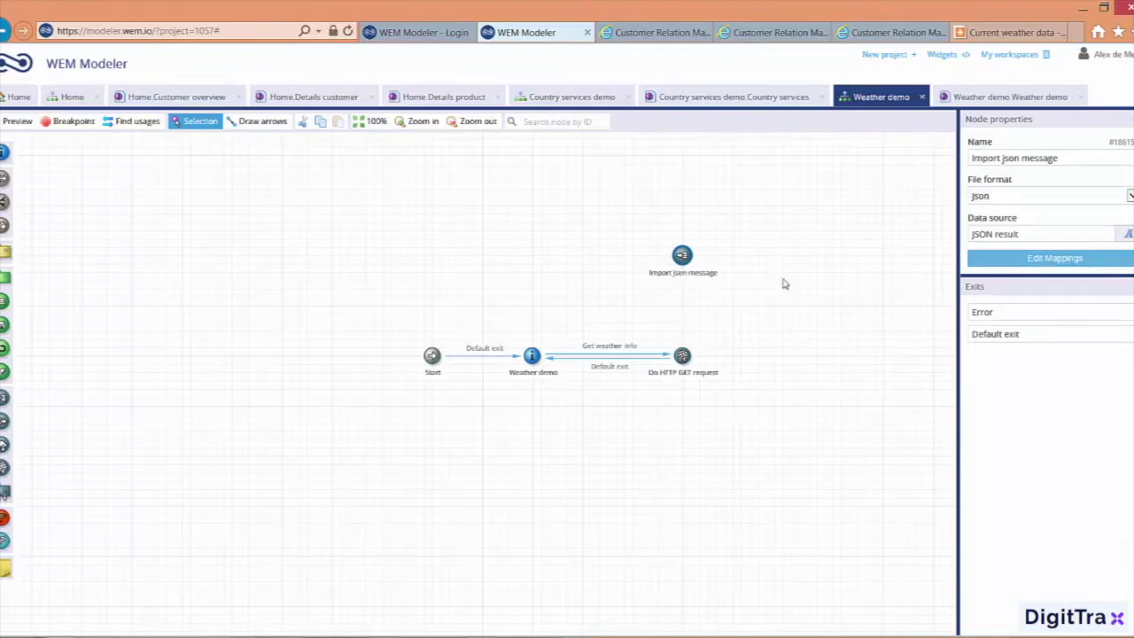
left_click(1073, 261)
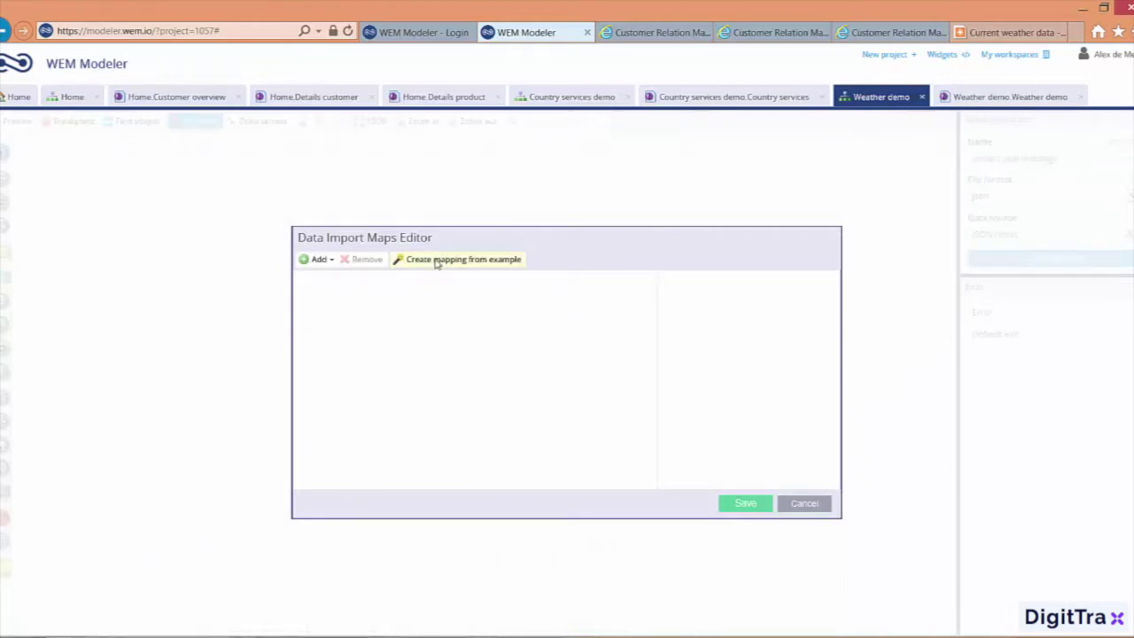
Create the import mapping from the copied weather JSON result, then expand Object and main.
left_click(890, 32)
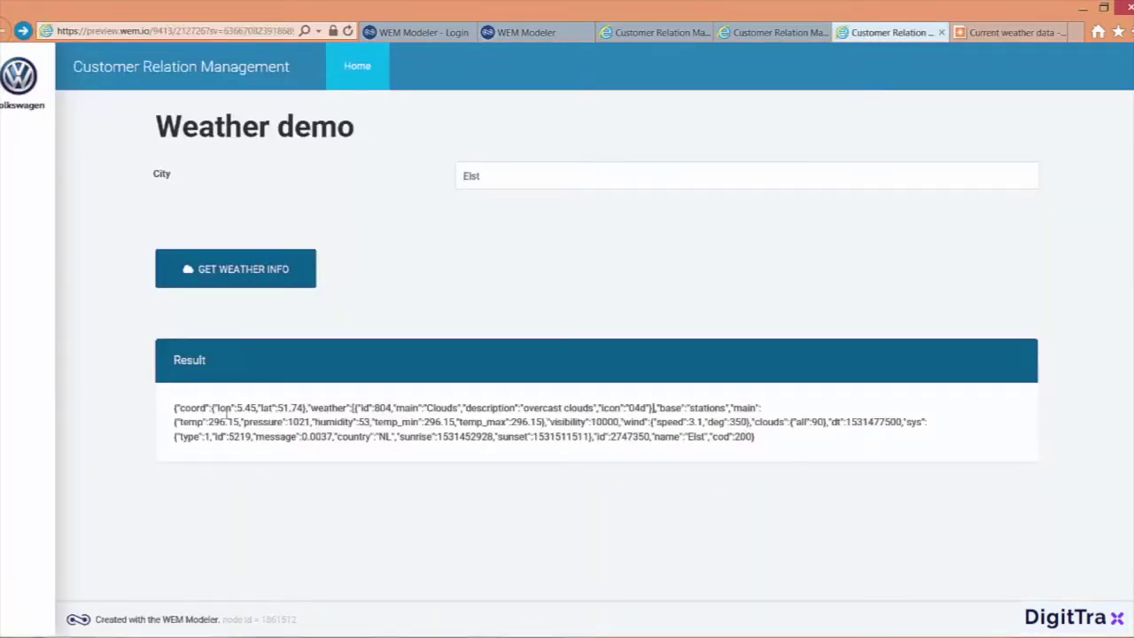
triple_click(227, 413)
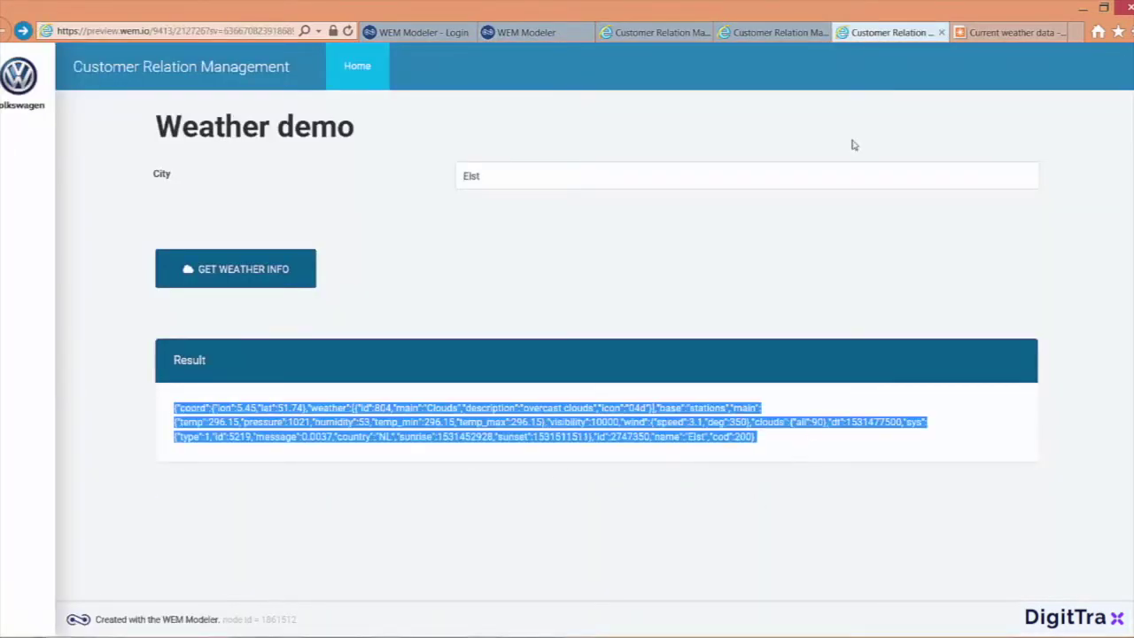
left_click(526, 32)
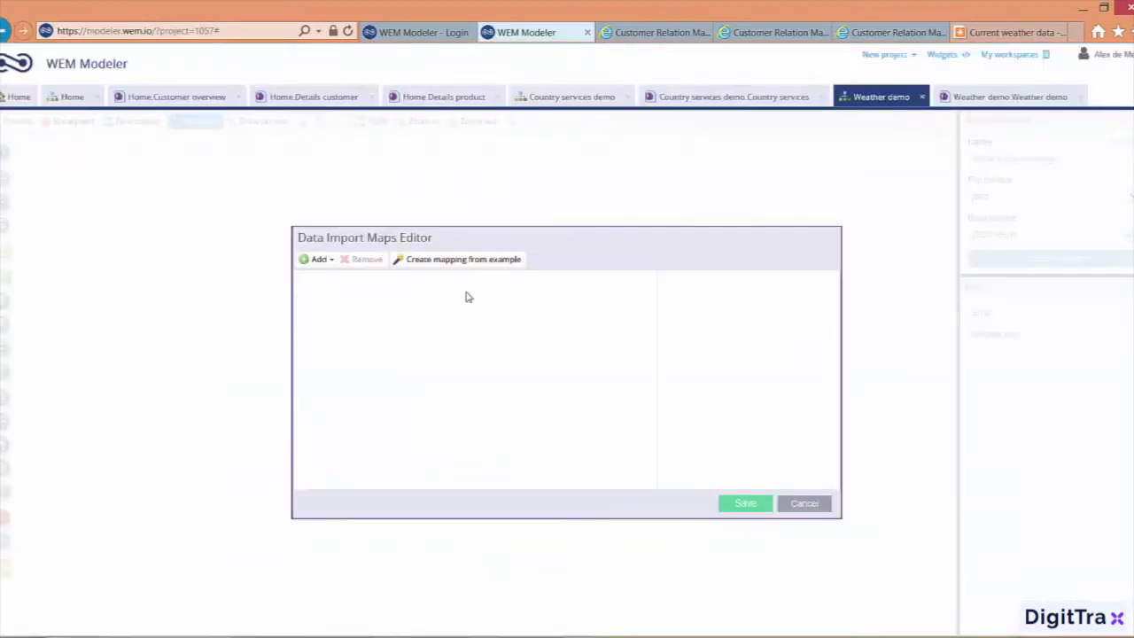
left_click(457, 259)
key("ctrl+v")
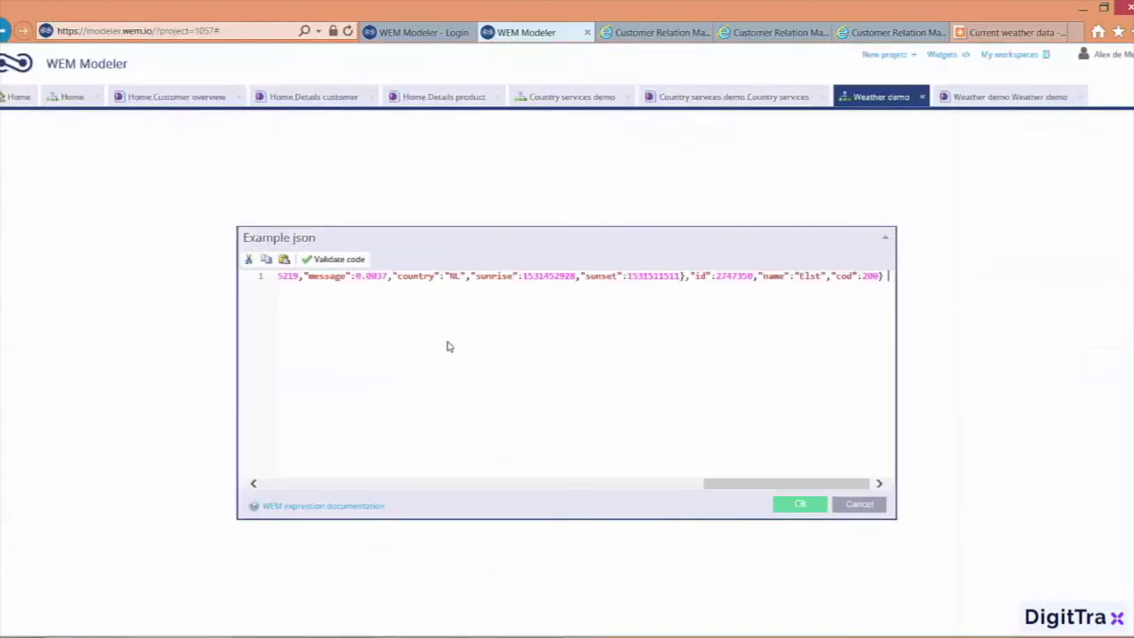
left_click(800, 505)
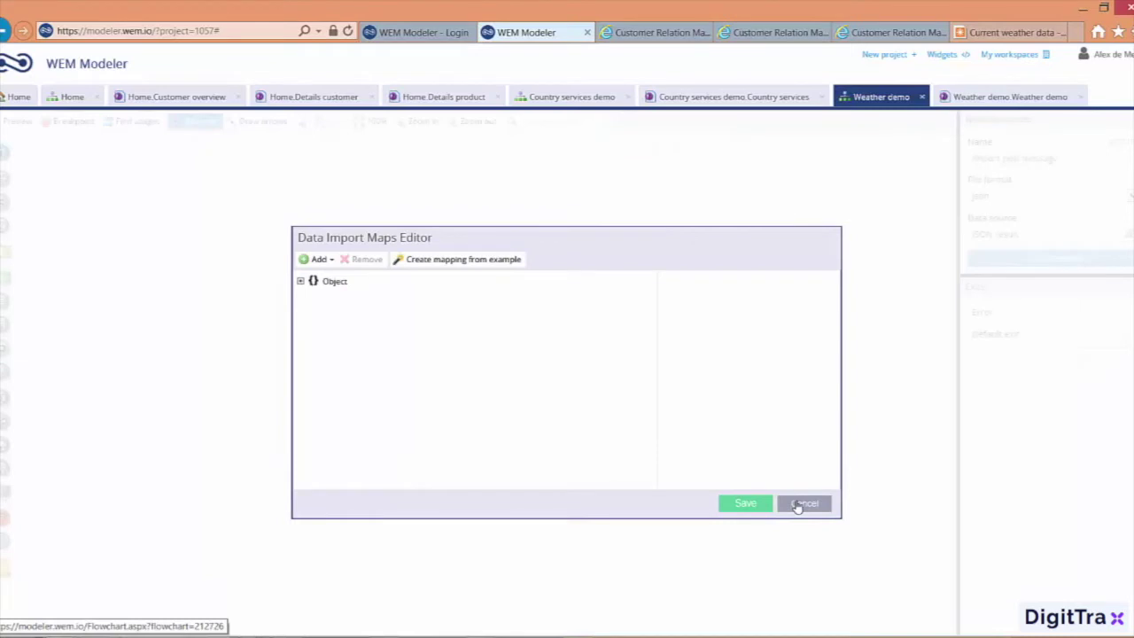
left_click(300, 280)
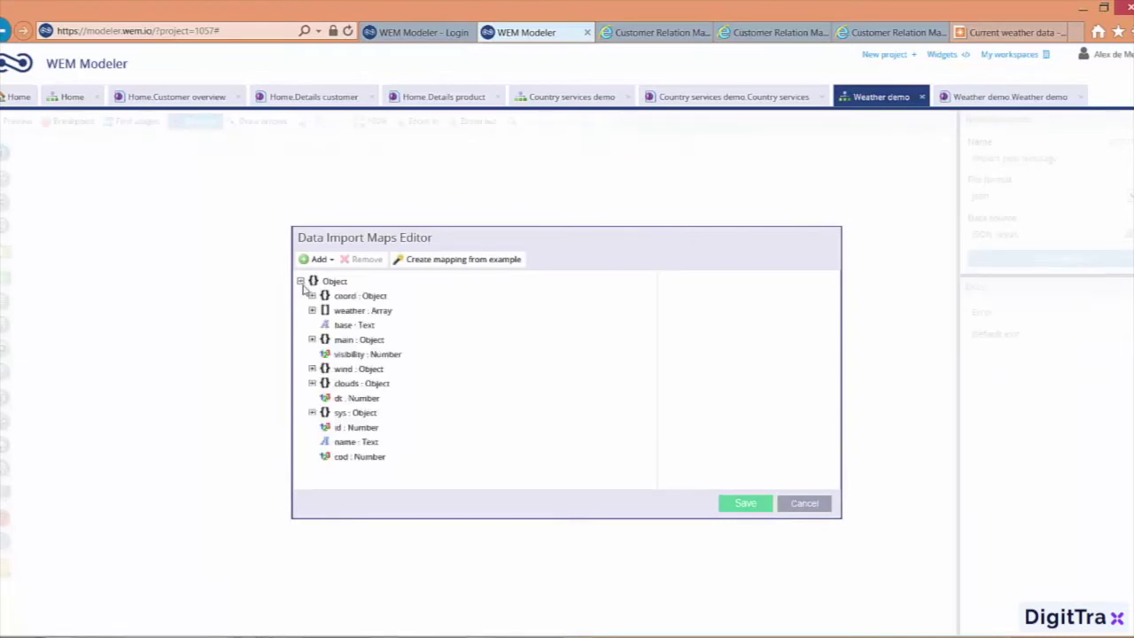
left_click(312, 340)
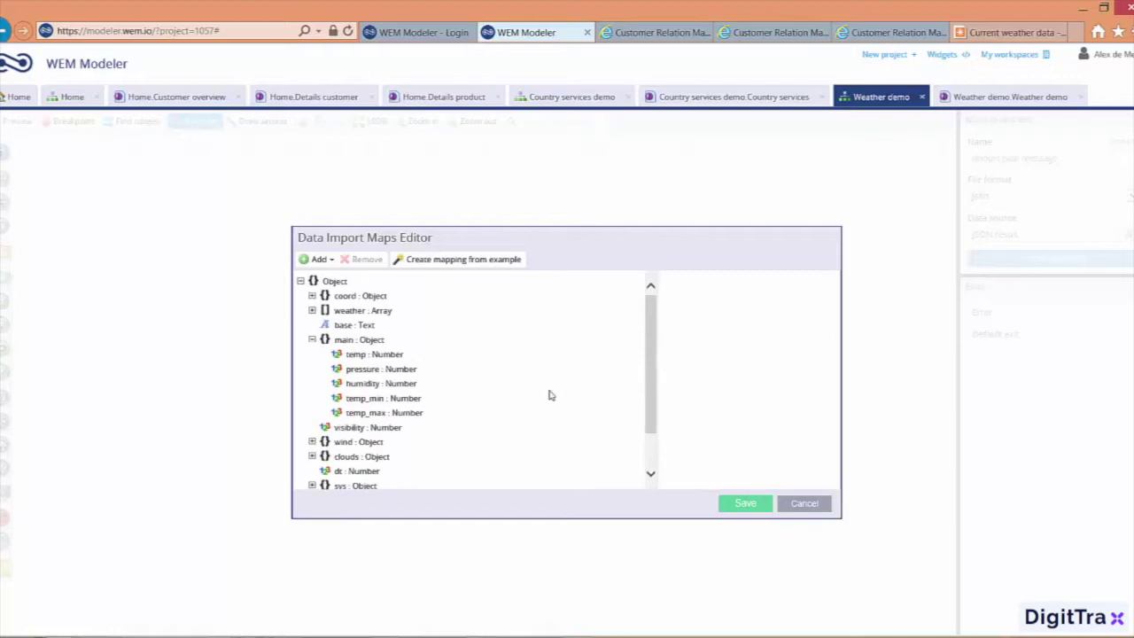
scroll(567, 385, "down", 3)
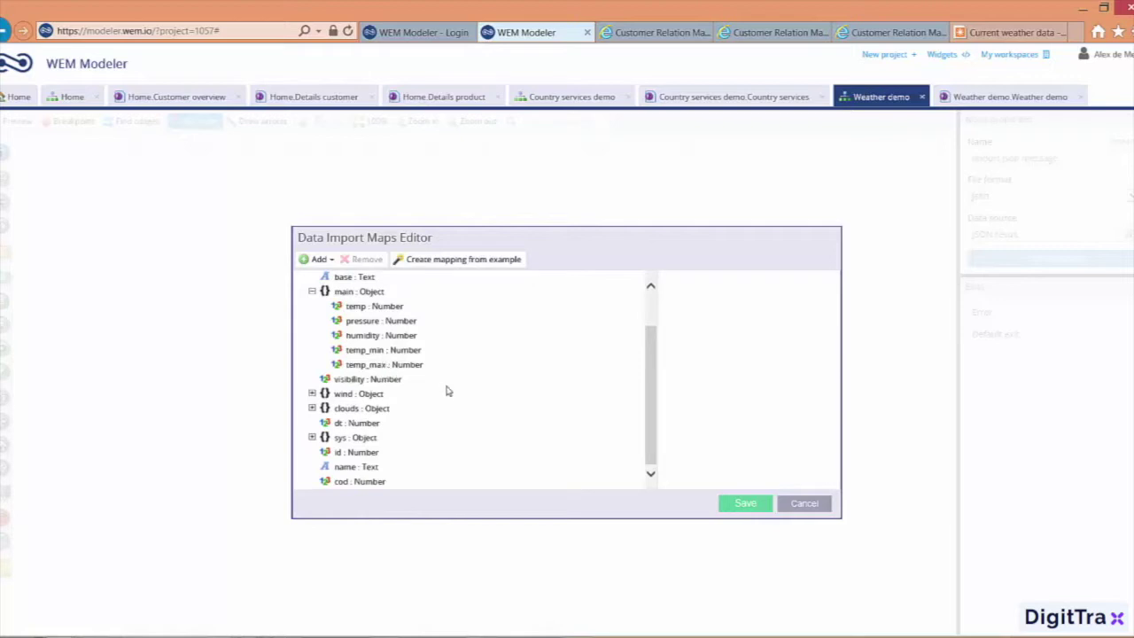
Create a new database list named Weather info.
left_click(16, 100)
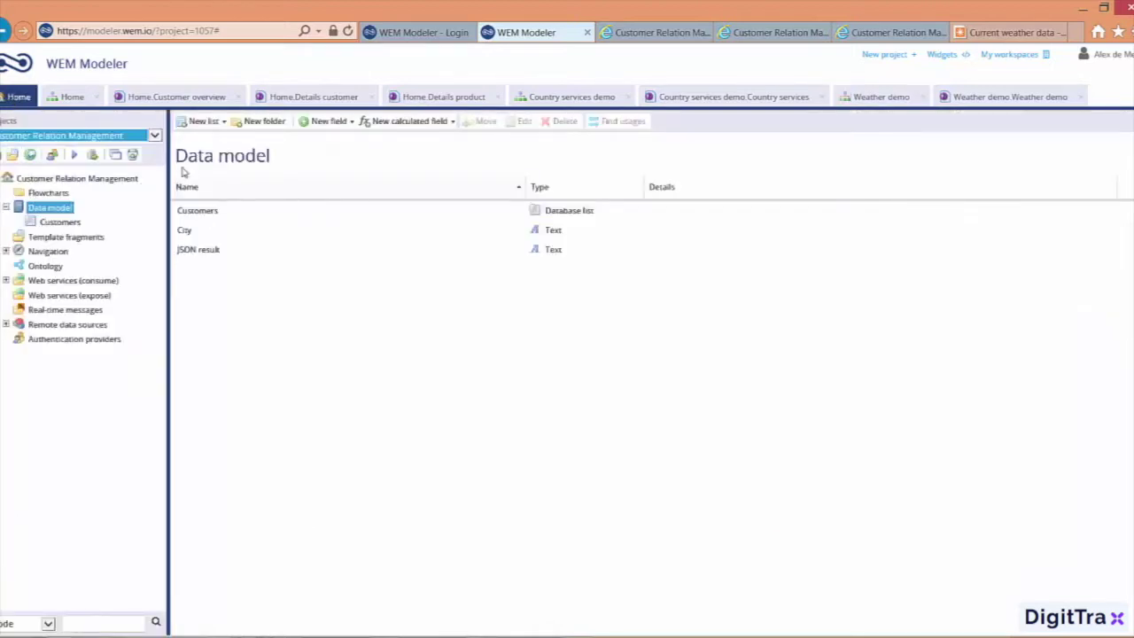
left_click(198, 122)
left_click(213, 154)
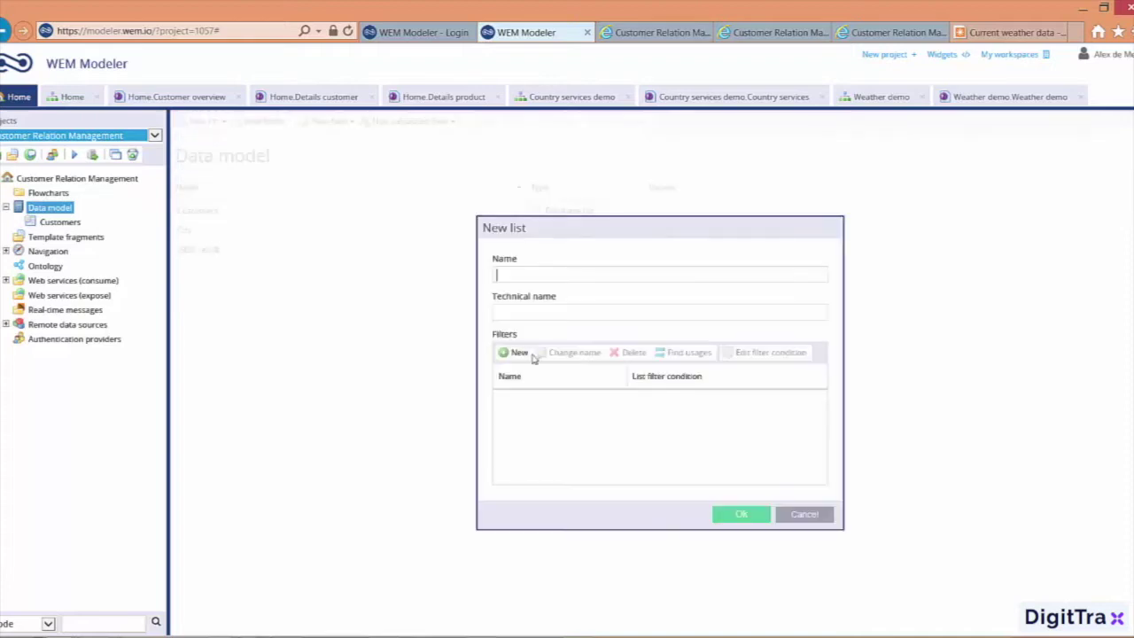
type("Weather info")
left_click(741, 514)
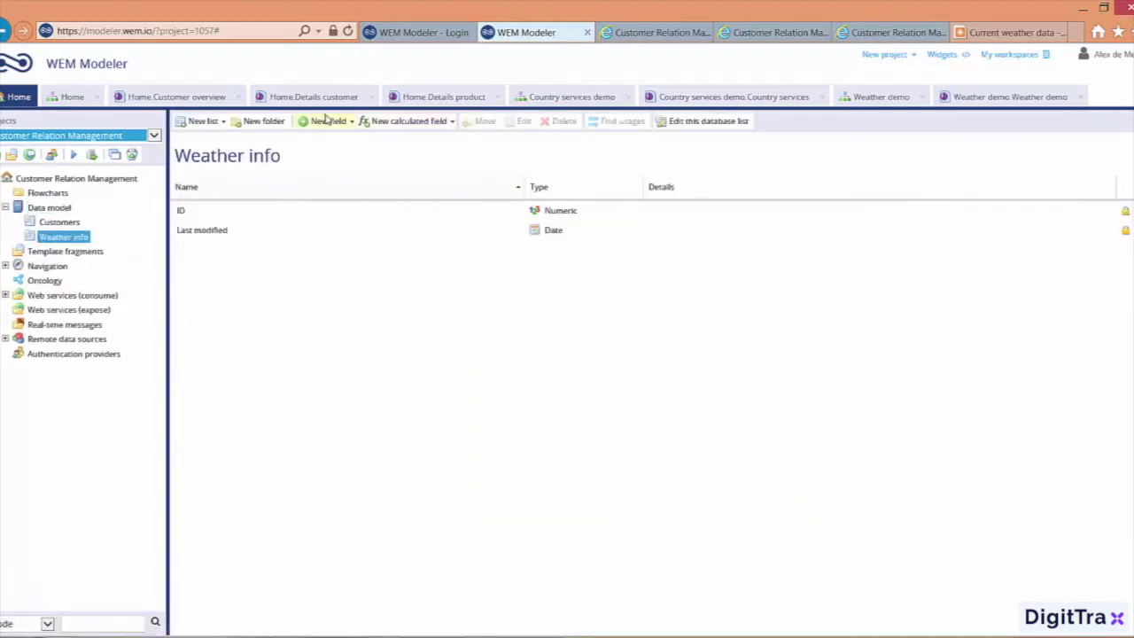
Add a City text field and a numeric Temperature field to Weather info.
left_click(319, 124)
left_click(321, 139)
type("City")
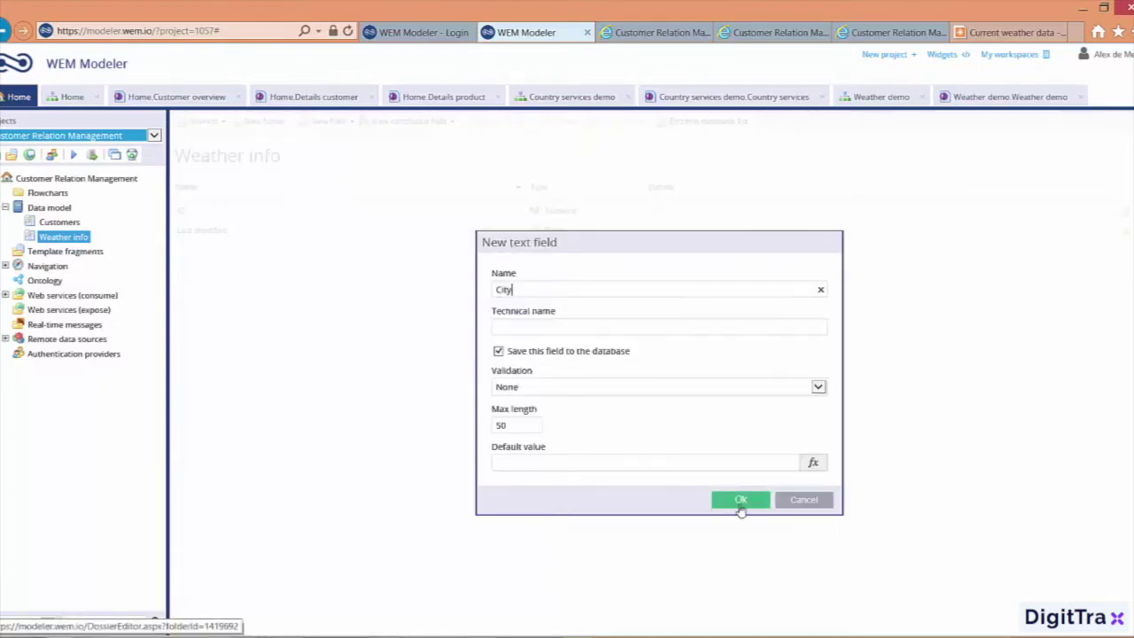
left_click(740, 499)
left_click(328, 126)
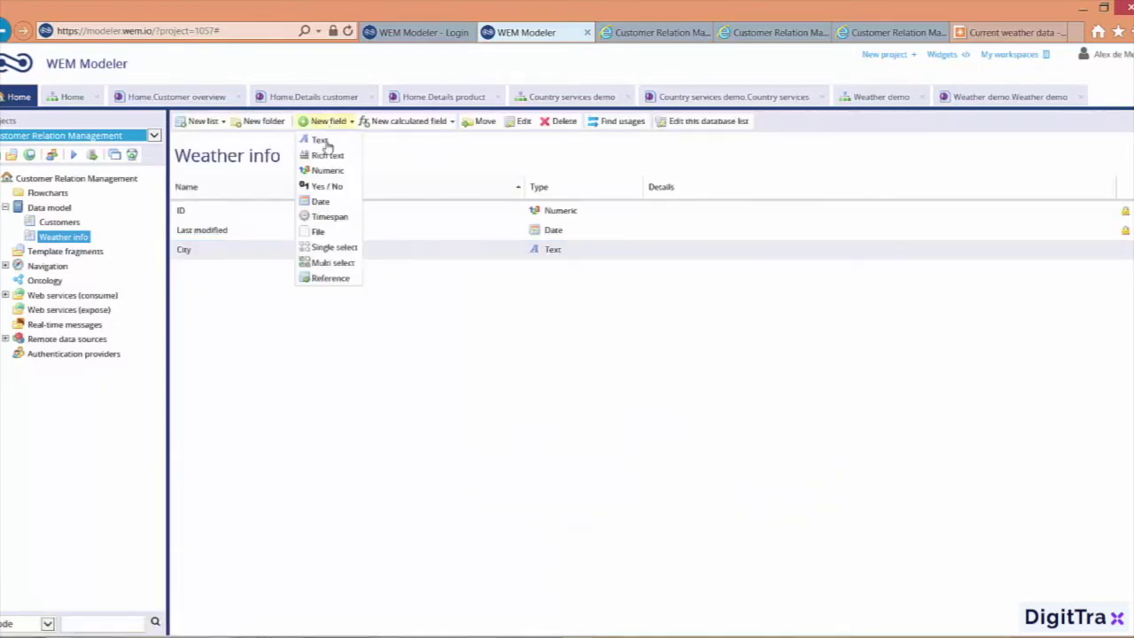
left_click(329, 172)
type("Temp")
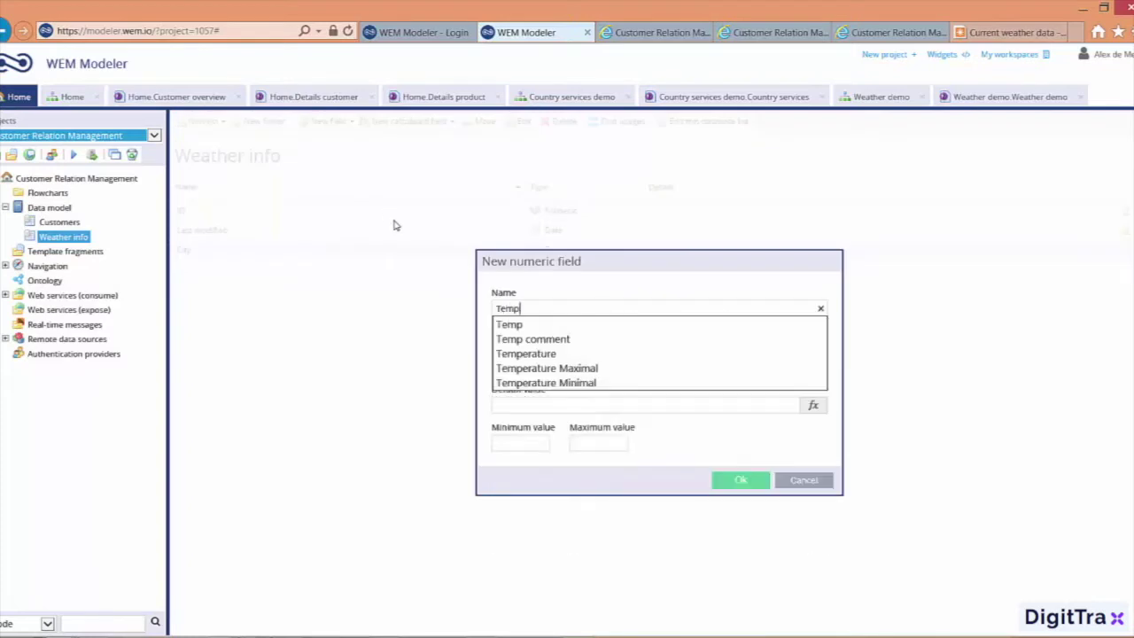
key("Down")
key("Down")
key("Down")
key("Return")
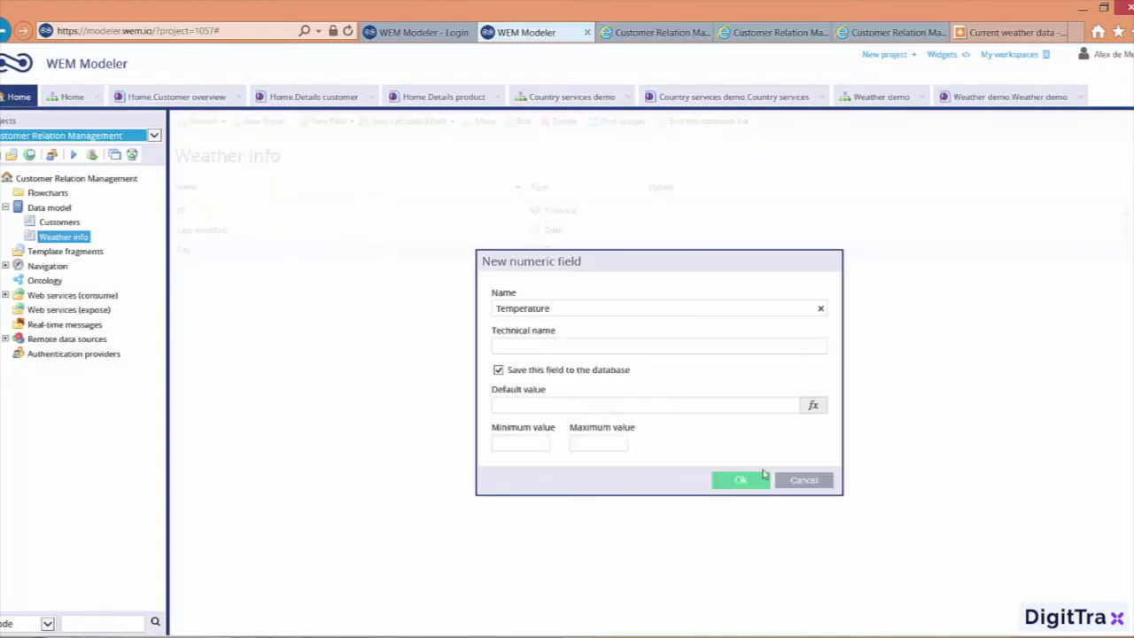
left_click(739, 479)
Add numeric Min Temperature and Max temperature fields to Weather info.
left_click(329, 122)
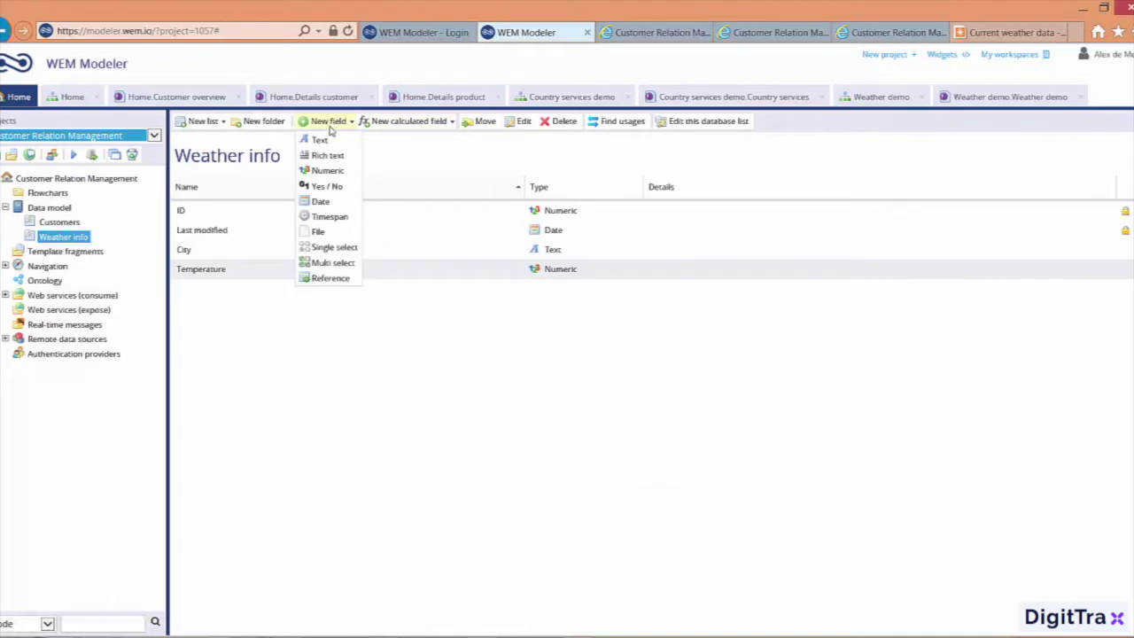
left_click(328, 170)
type("Min")
key("Down")
key("Return")
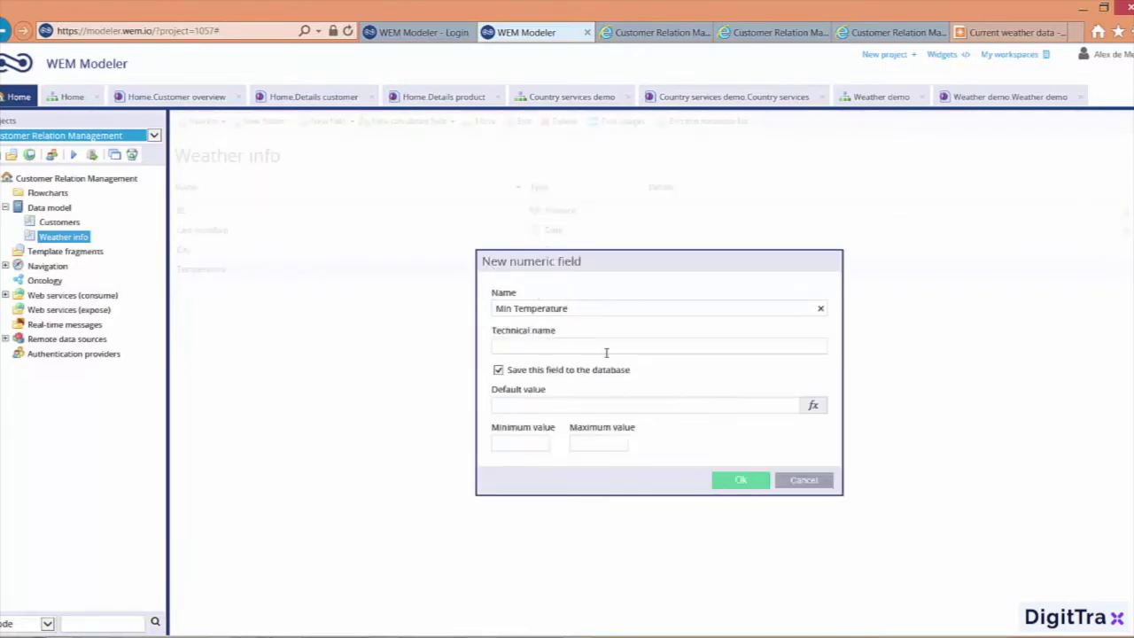
left_click(741, 479)
left_click(310, 127)
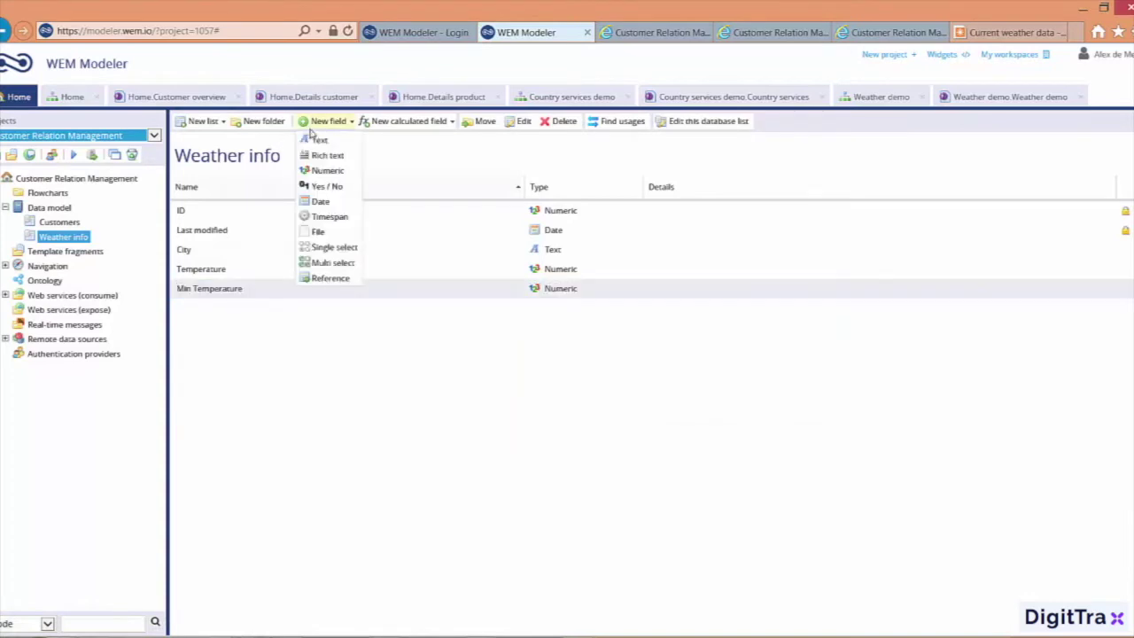
left_click(327, 170)
type("Max")
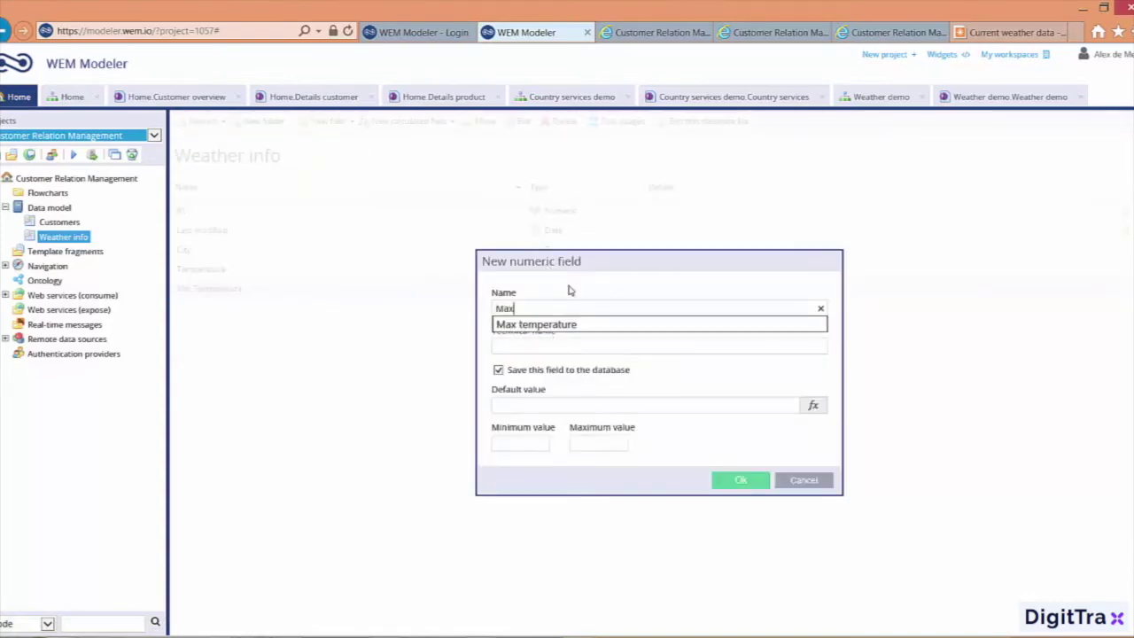
key("Down")
key("Return")
left_click(737, 481)
Add numeric Pressure and Humidity fields to Weather info.
left_click(330, 125)
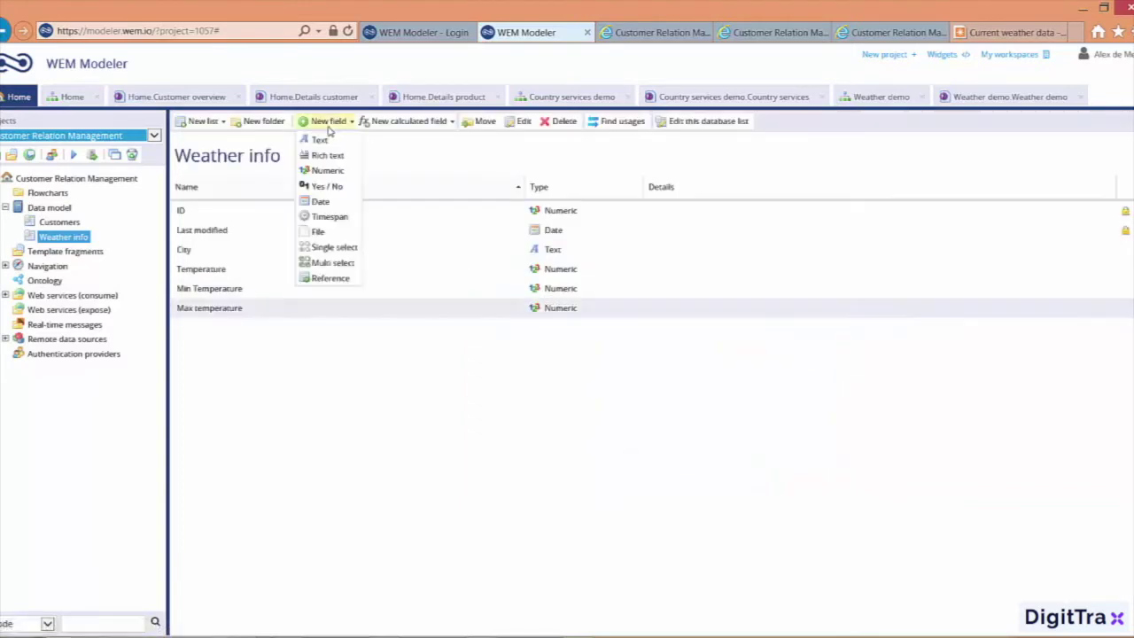
left_click(329, 173)
type("Pre")
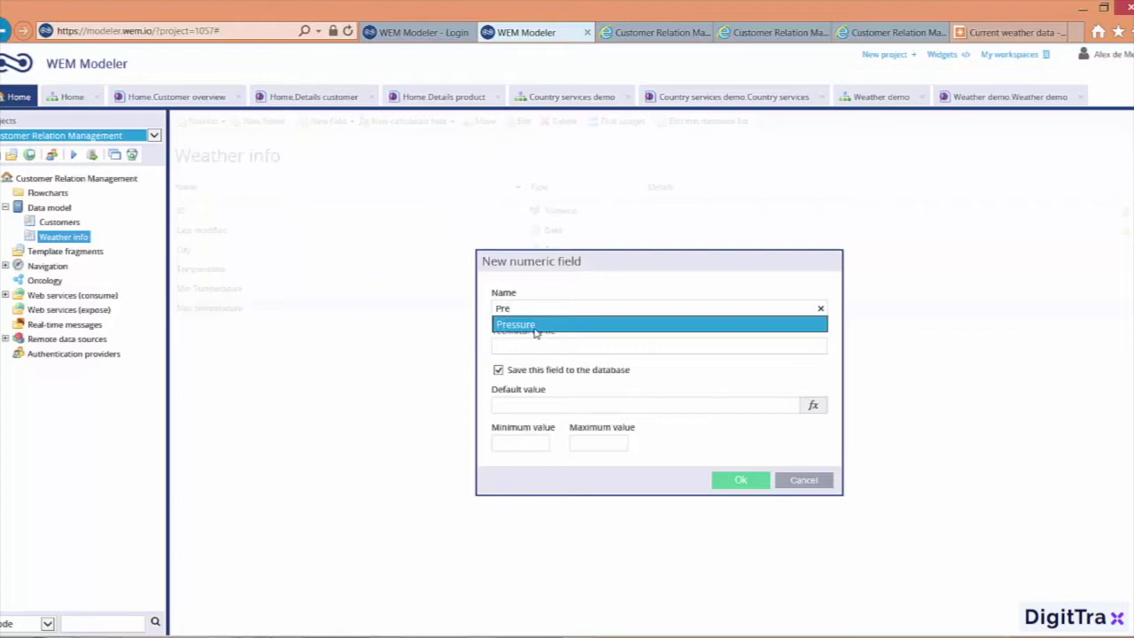
left_click(535, 325)
left_click(740, 479)
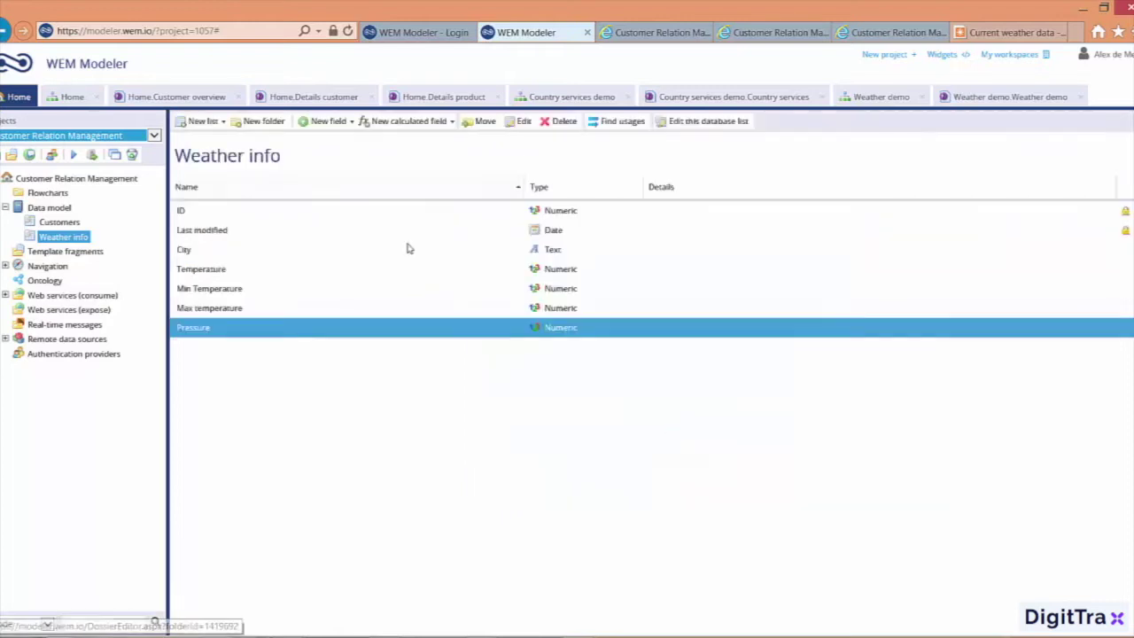
left_click(330, 122)
left_click(330, 173)
type("Hum")
key("Down")
key("Return")
left_click(724, 489)
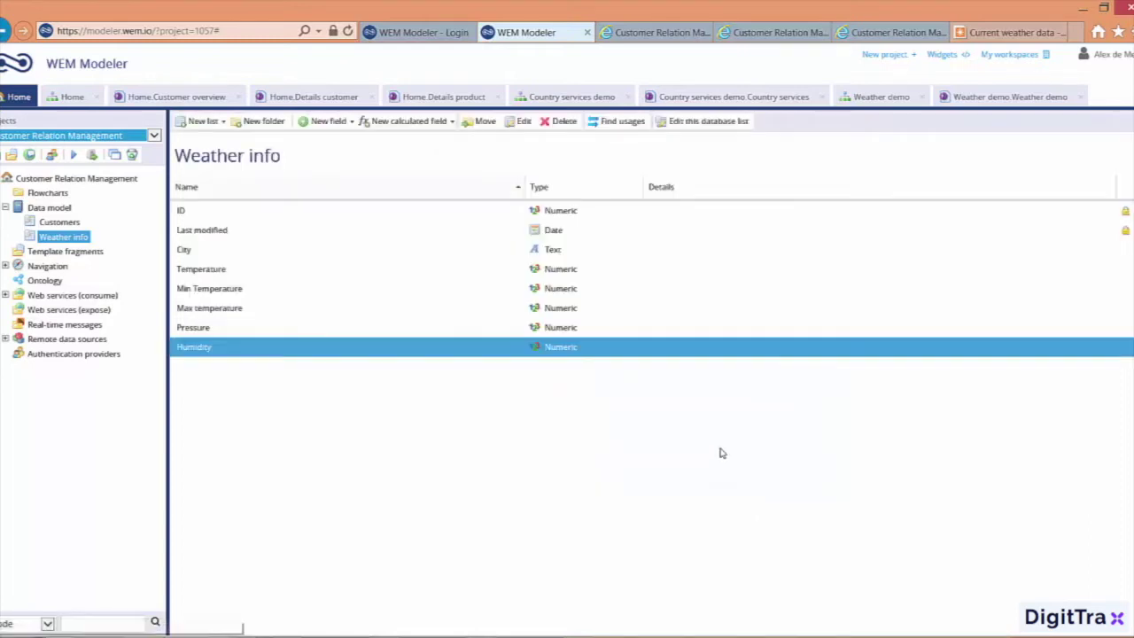
left_click(889, 99)
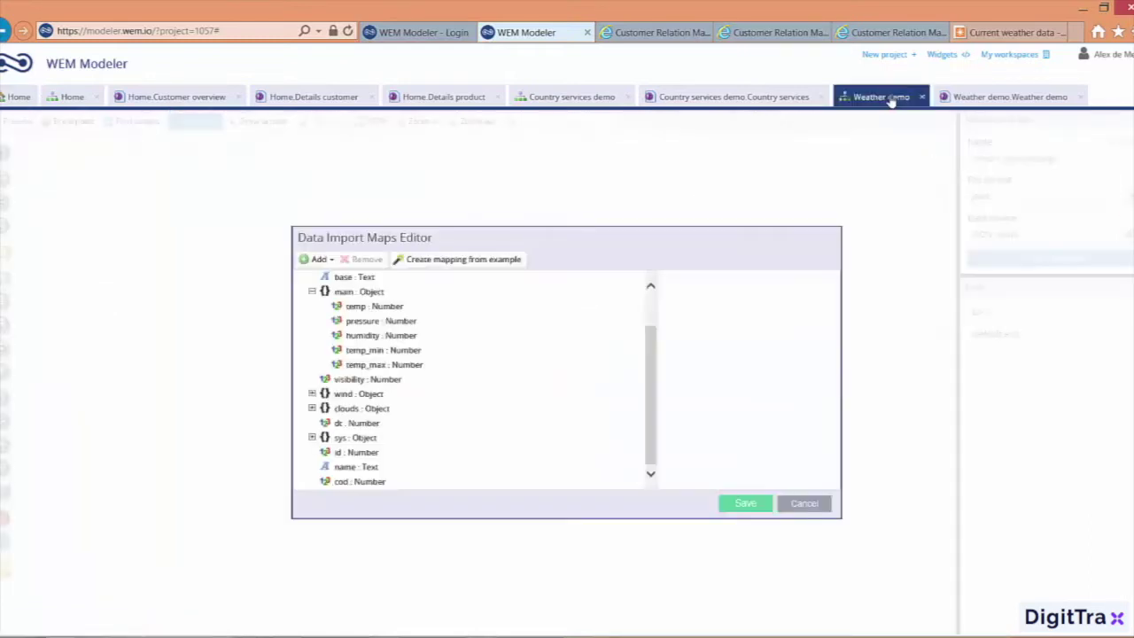
Map JSON temp, pressure and humidity to Weather info's Temperature, Pressure and Humidity fields.
left_click(376, 306)
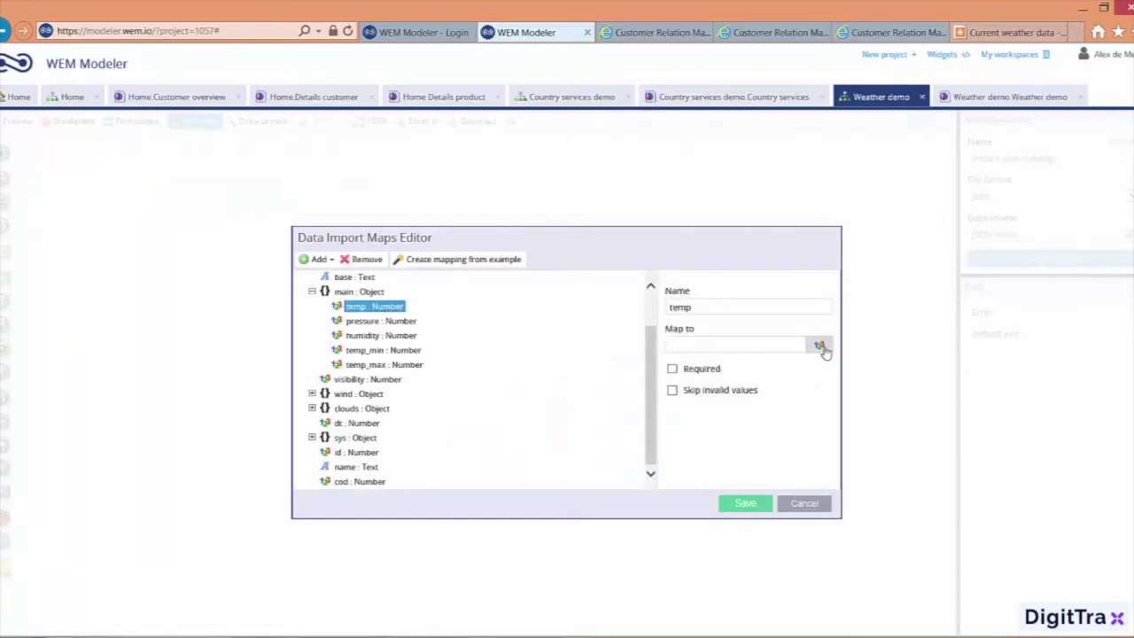
left_click(820, 347)
left_click(404, 274)
double_click(538, 405)
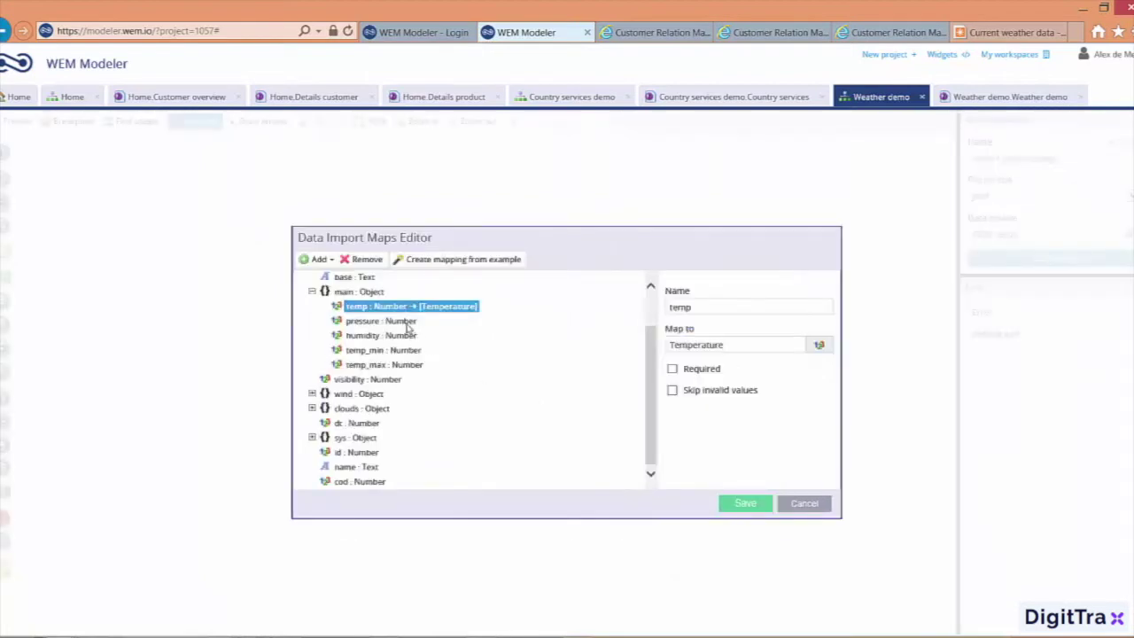
left_click(406, 322)
left_click(818, 345)
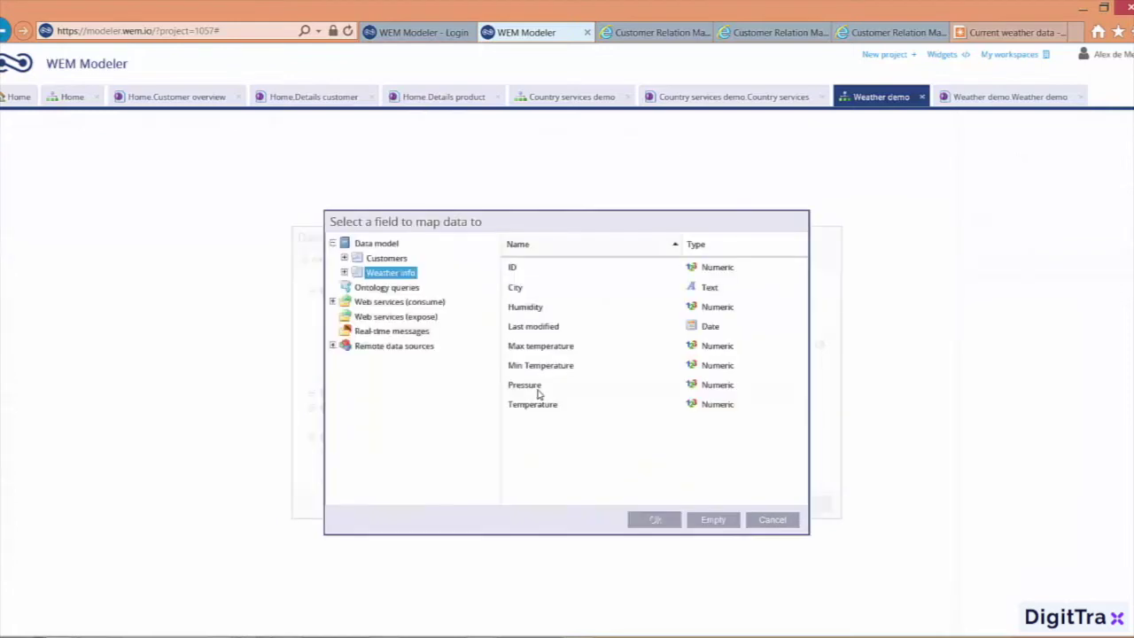
double_click(546, 390)
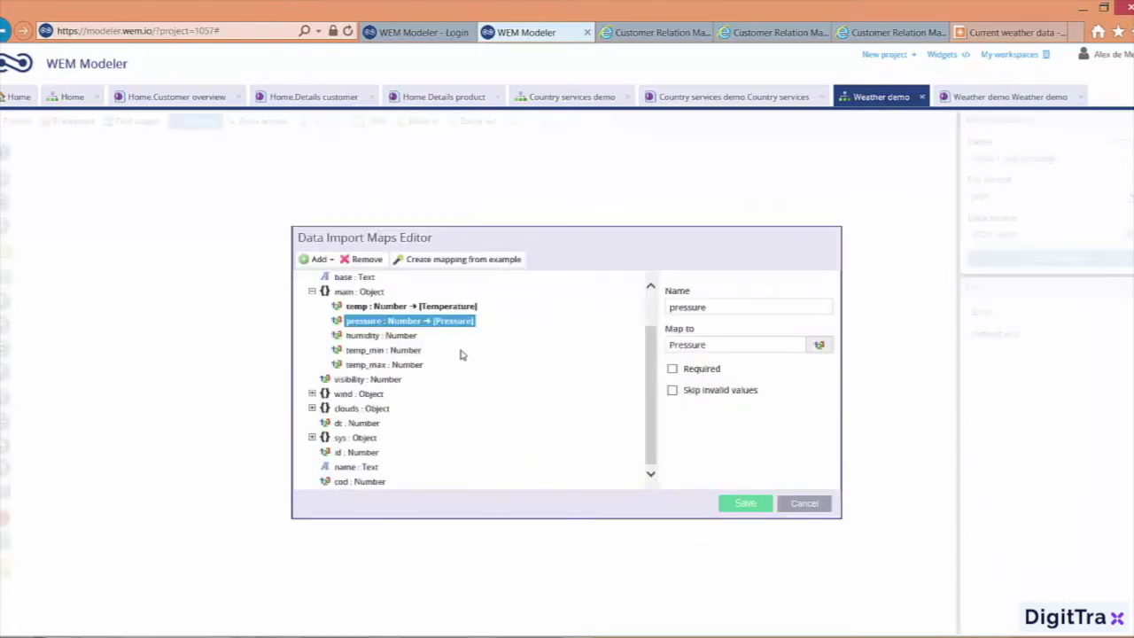
left_click(423, 335)
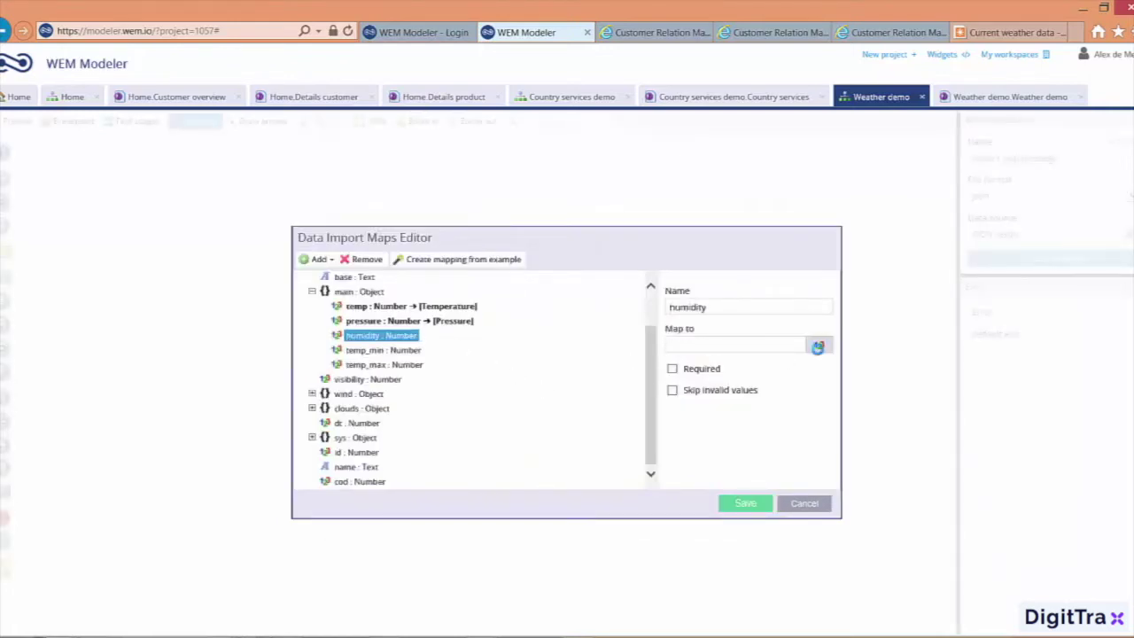
left_click(818, 346)
double_click(536, 310)
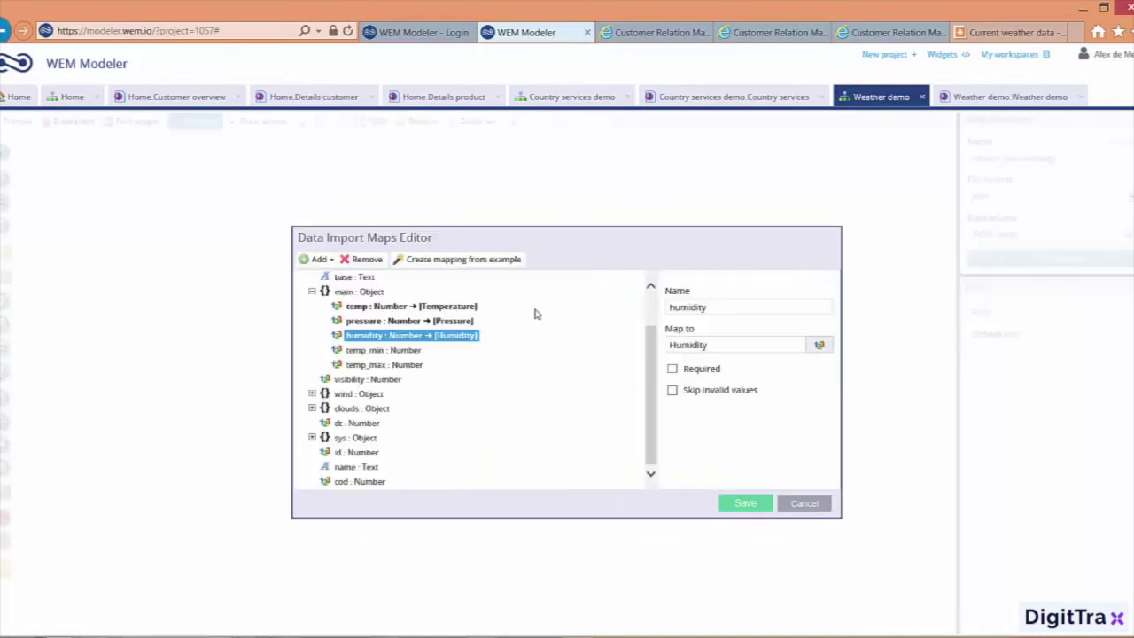
Map temp_min and temp_max to Min Temperature and Max temperature, then save the mappings.
left_click(420, 351)
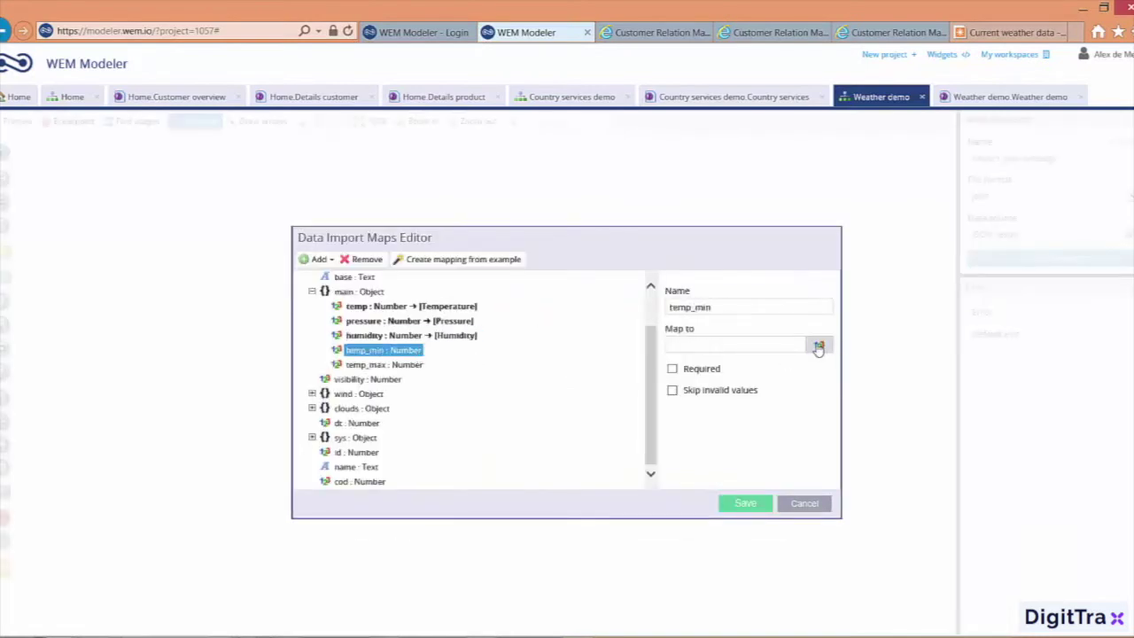
left_click(818, 345)
double_click(544, 370)
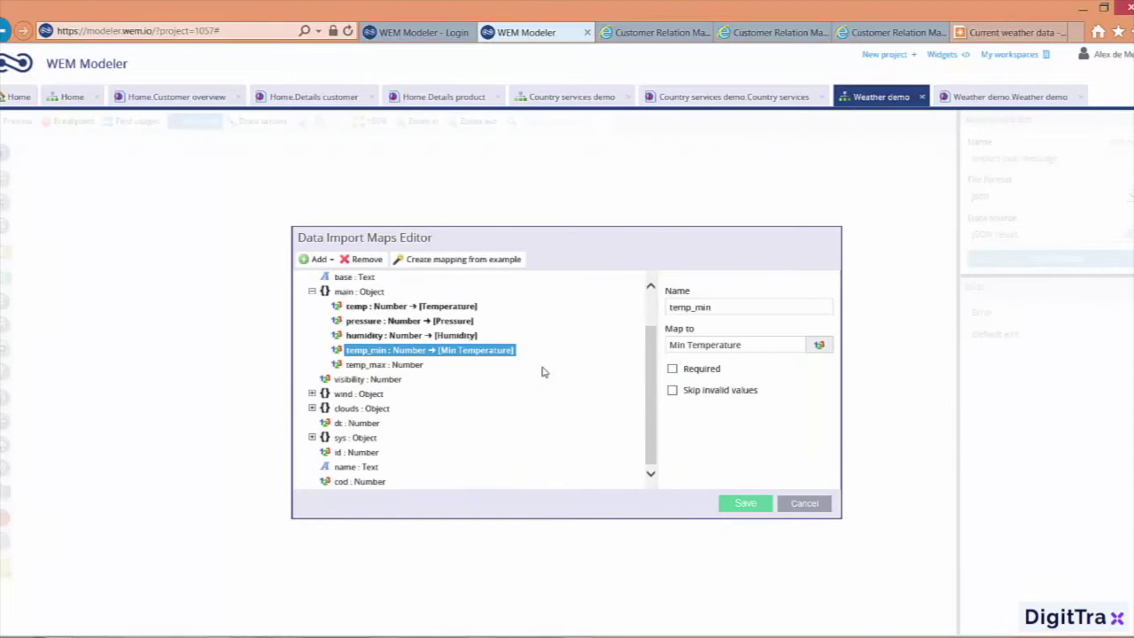
left_click(436, 368)
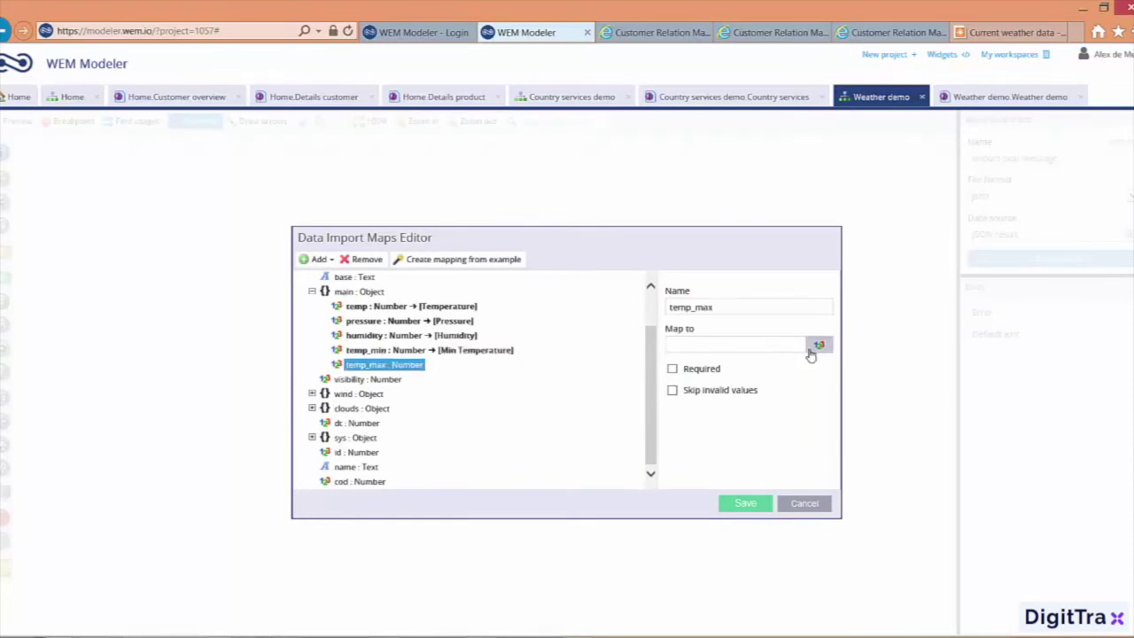
left_click(815, 346)
double_click(560, 348)
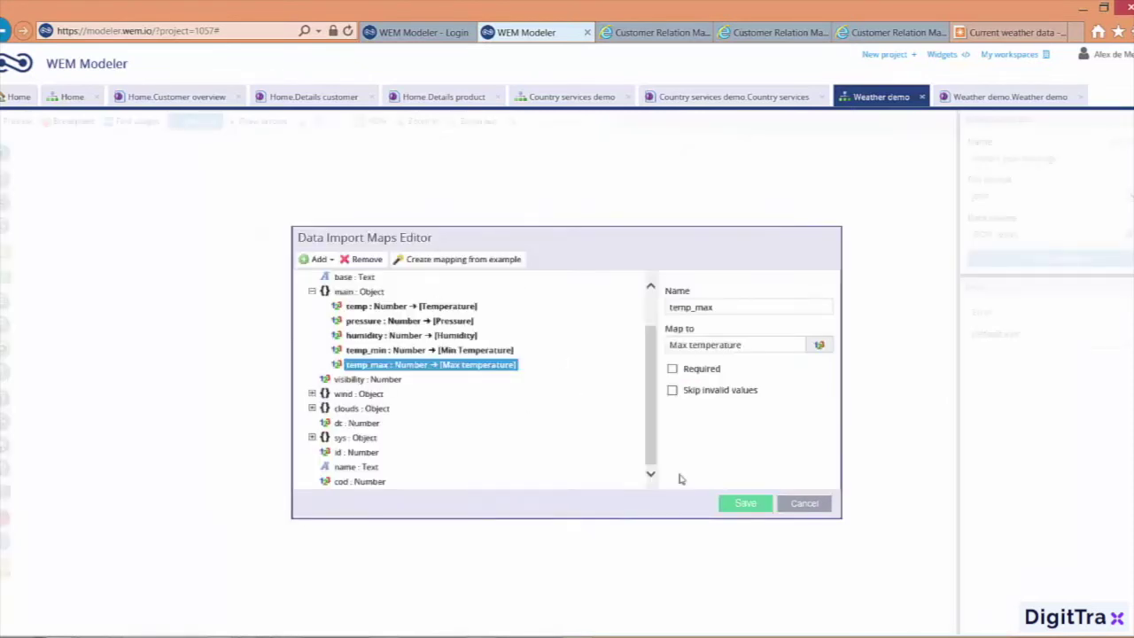
left_click(746, 503)
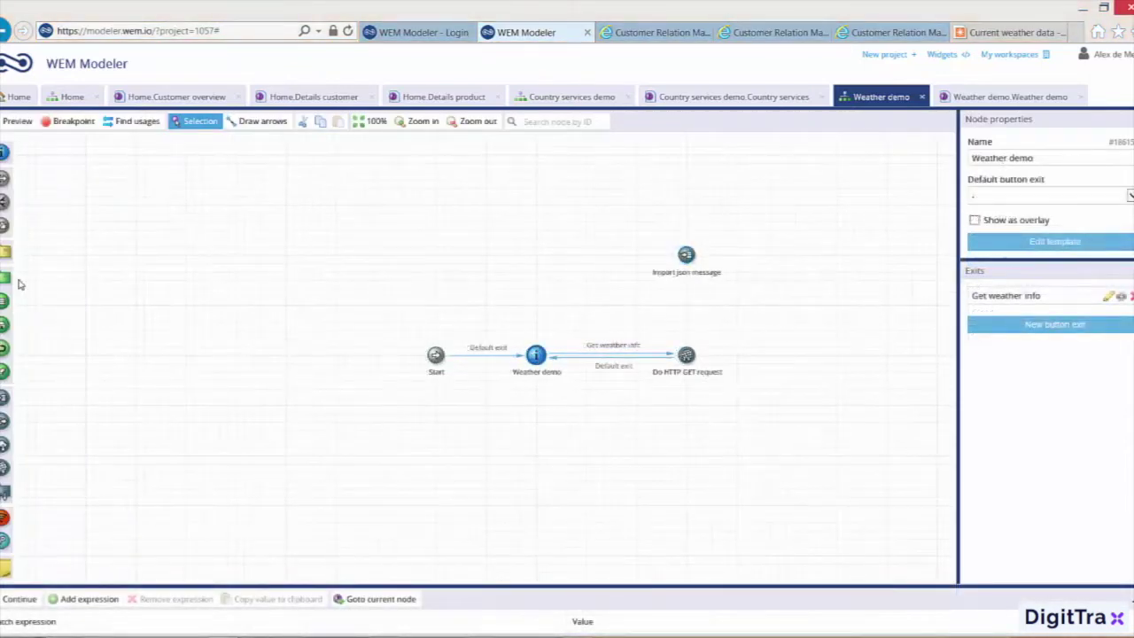
Add an Add row node for Weather info, fed by Do HTTP GET request's Default exit.
left_click_drag(4, 302, 690, 308)
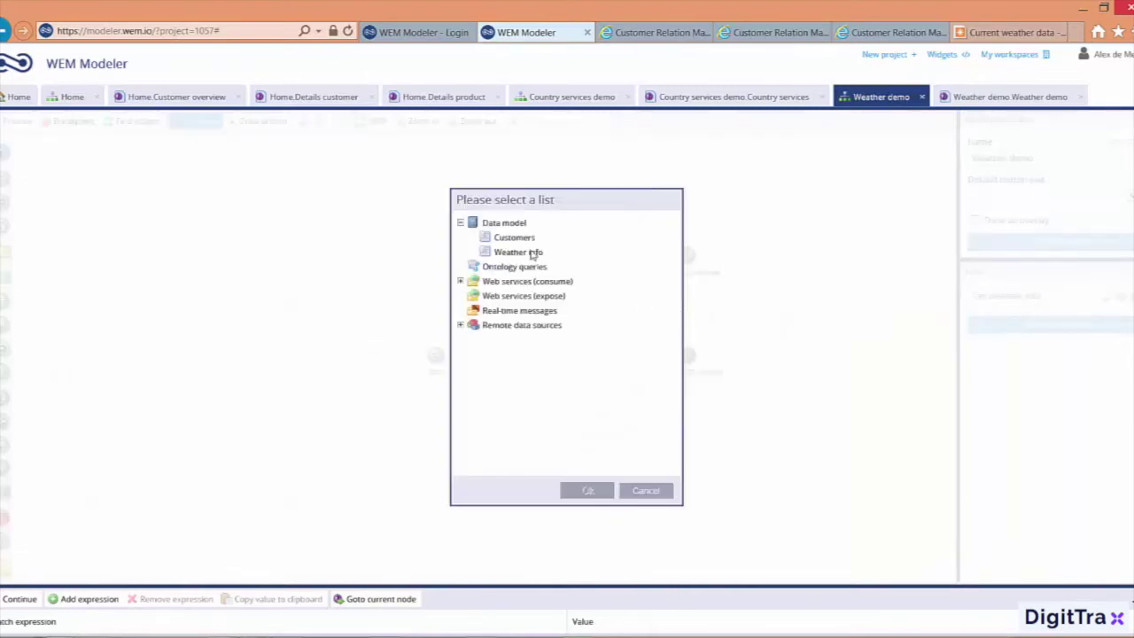
left_click(531, 252)
left_click(599, 488)
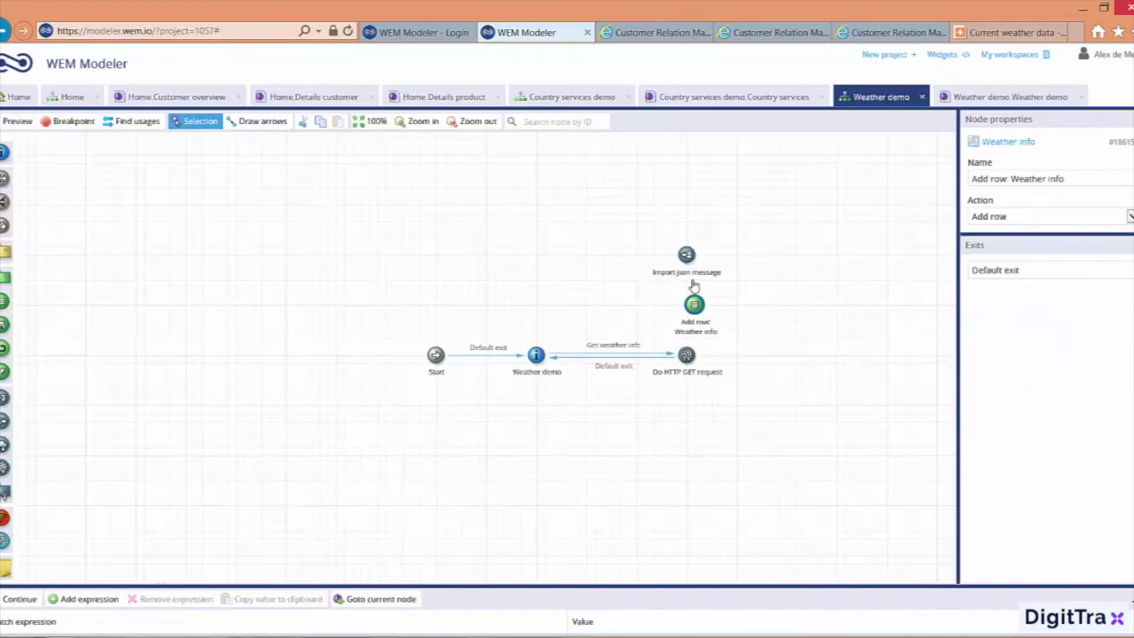
left_click_drag(686, 254, 687, 154)
left_click_drag(695, 305, 686, 255)
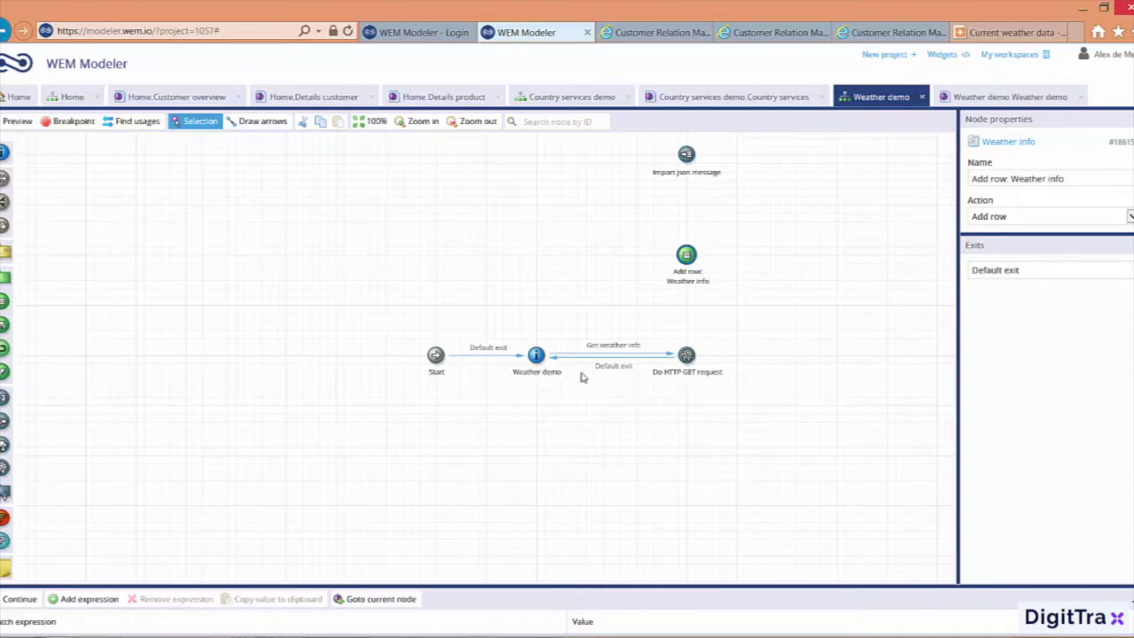
left_click_drag(689, 356, 692, 283)
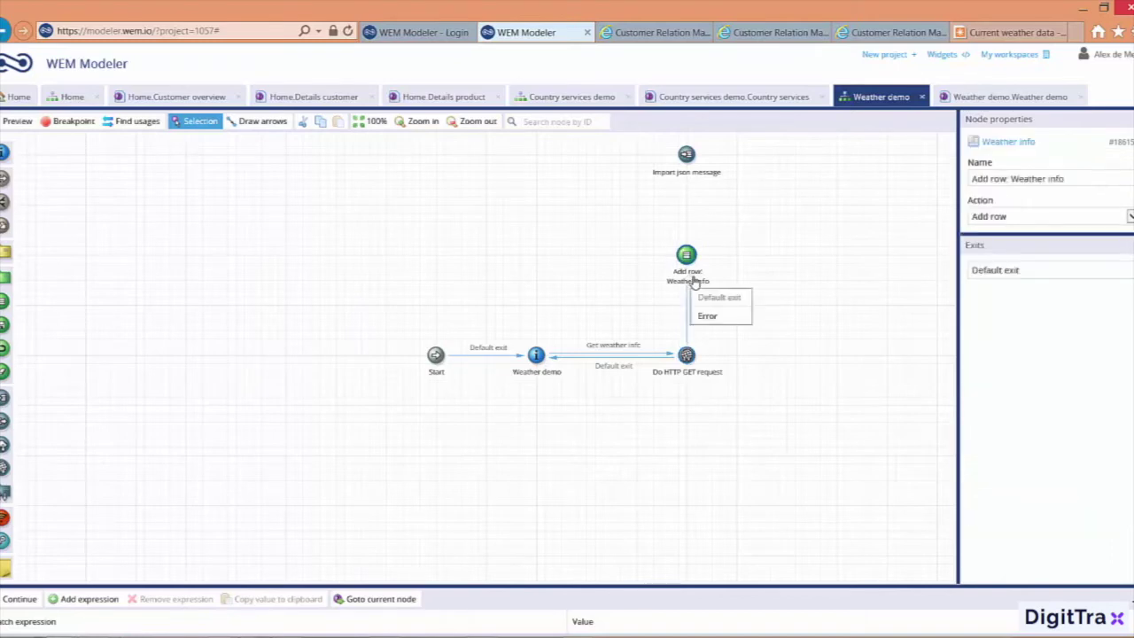
left_click(703, 296)
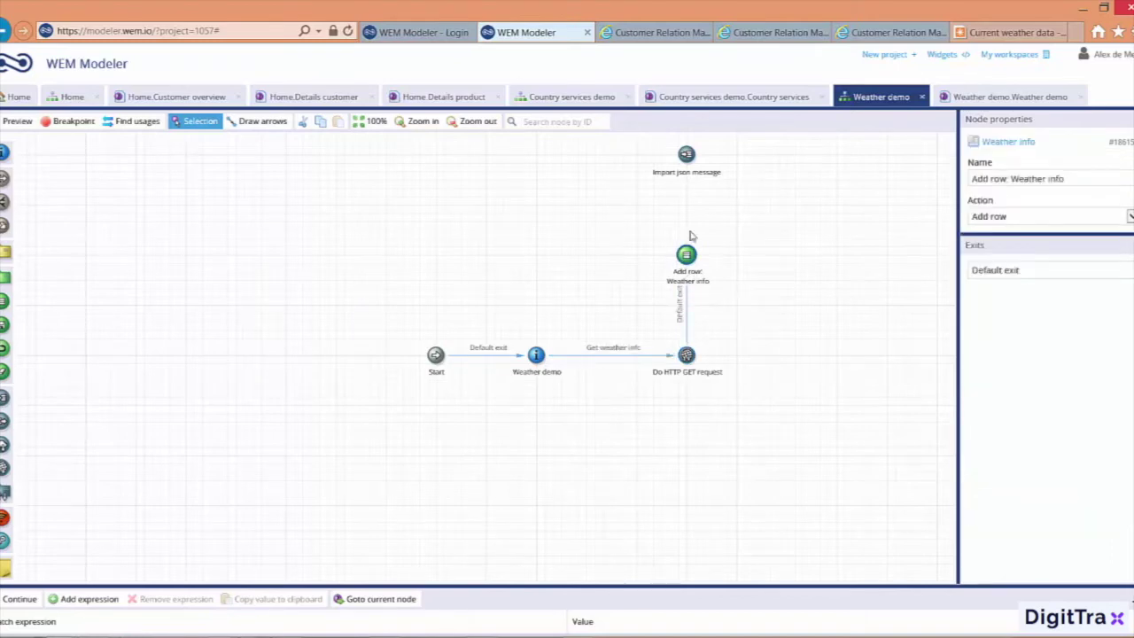
Add a Weather info.City assignment whose advanced expression takes the City field.
mouse_move(777, 255)
left_mouse_down()
mouse_move(764, 336)
mouse_move(797, 331)
mouse_move(681, 354)
left_mouse_up()
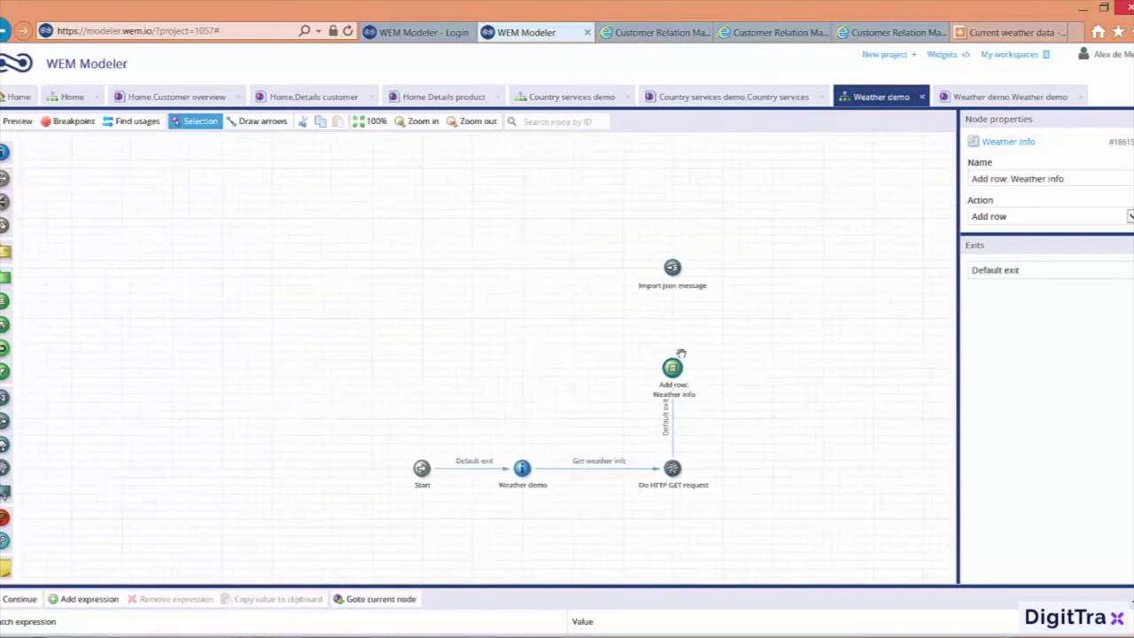
left_click_drag(4, 279, 673, 324)
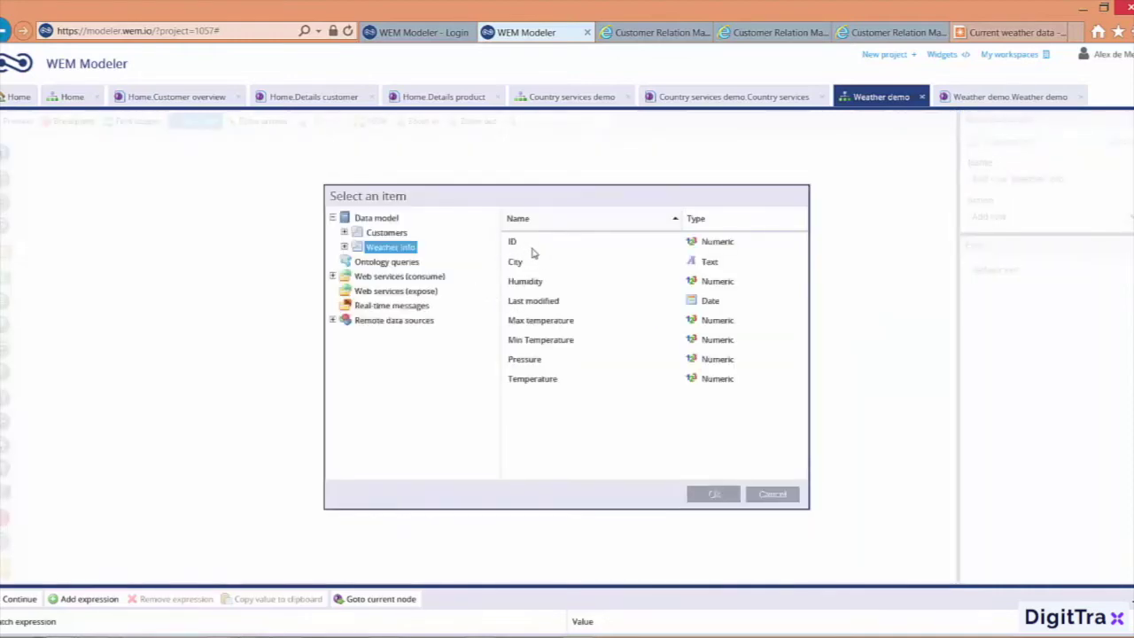
double_click(527, 263)
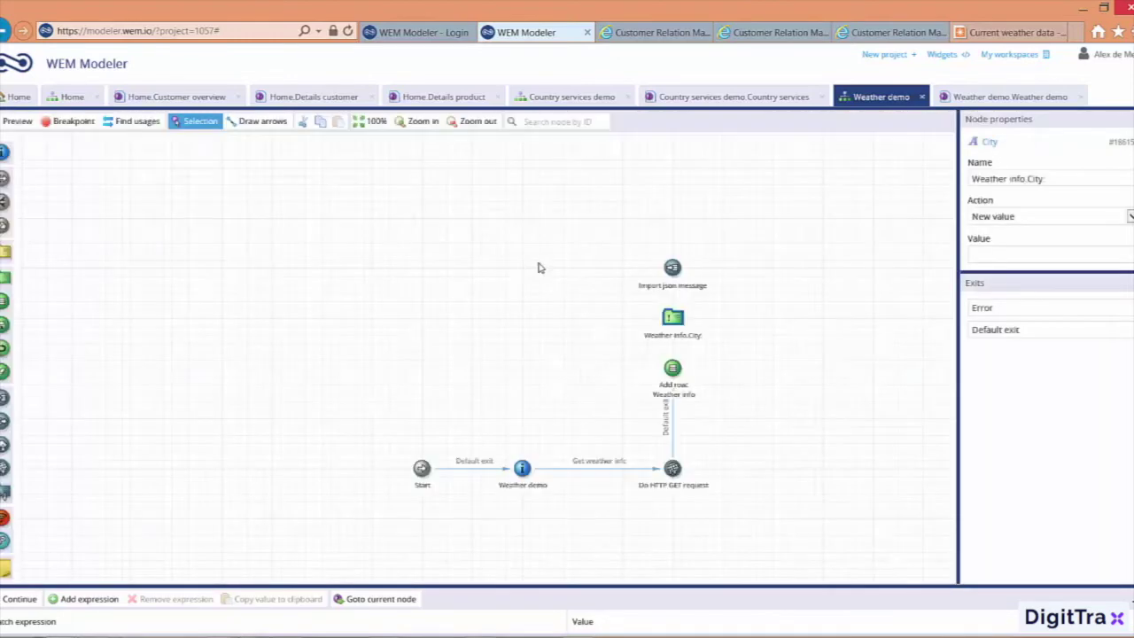
left_click(1055, 219)
left_click(1043, 235)
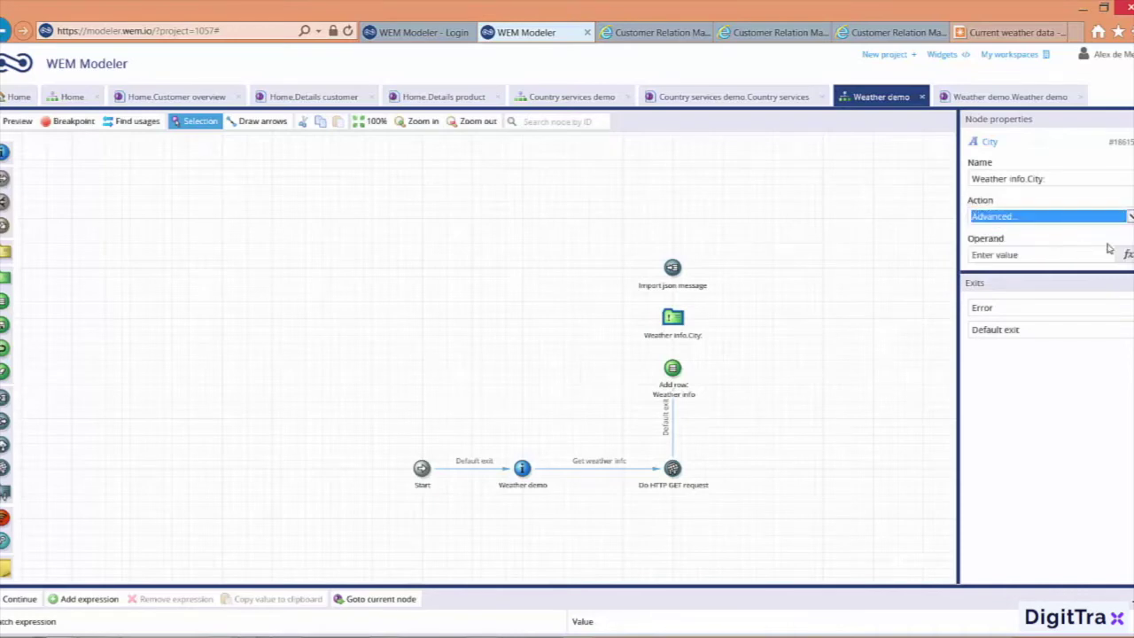
left_click(1126, 255)
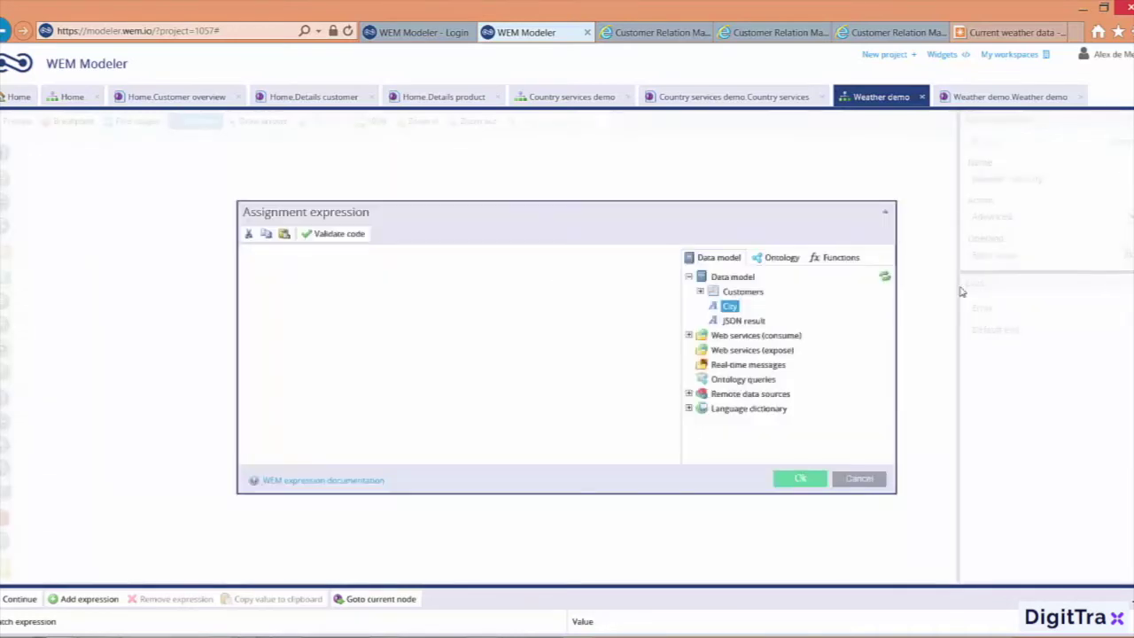
double_click(728, 307)
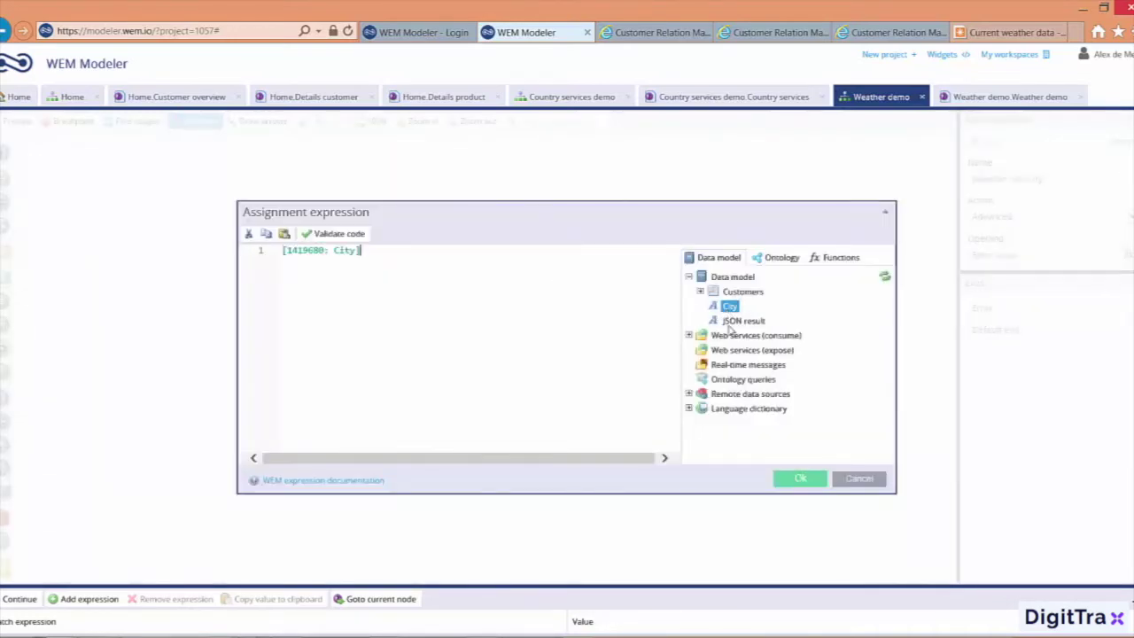
left_click(796, 476)
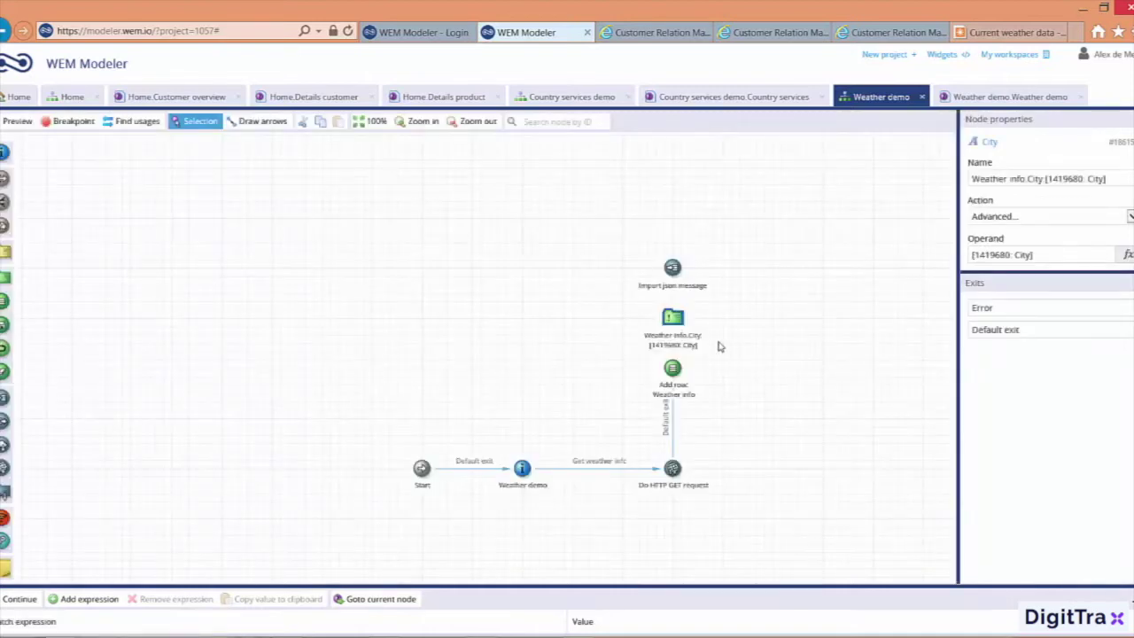
left_click(673, 367)
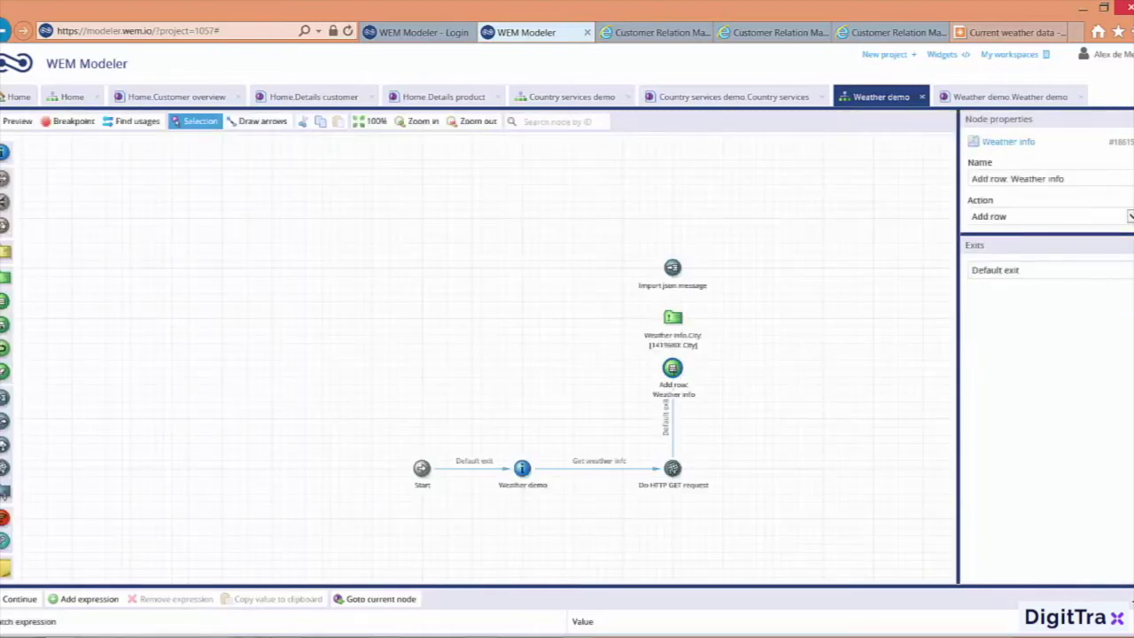
left_click(673, 320)
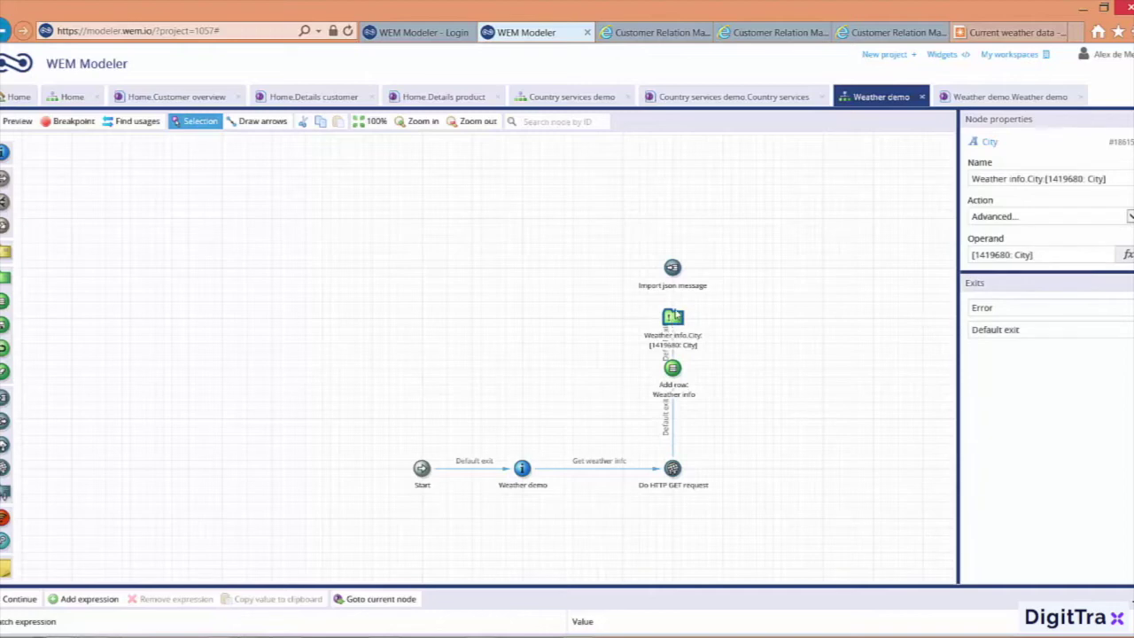
Chain Import json message into a Save all database list changes node and back to Weather demo via default exits.
left_click_drag(672, 268, 683, 295)
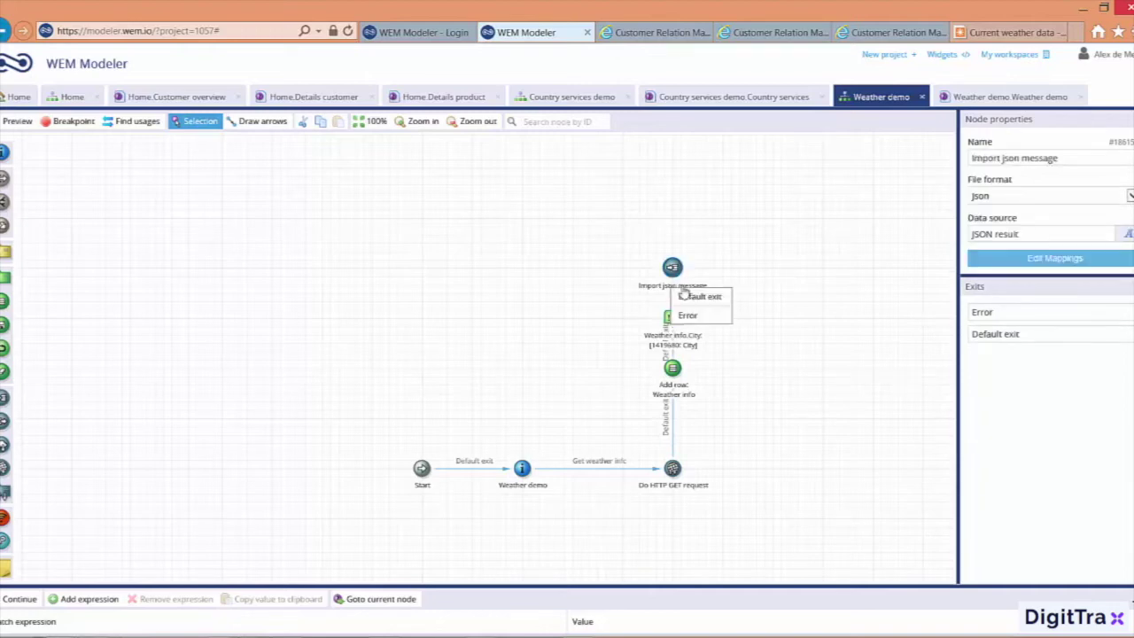
left_click(688, 299)
left_click_drag(6, 301, 521, 266)
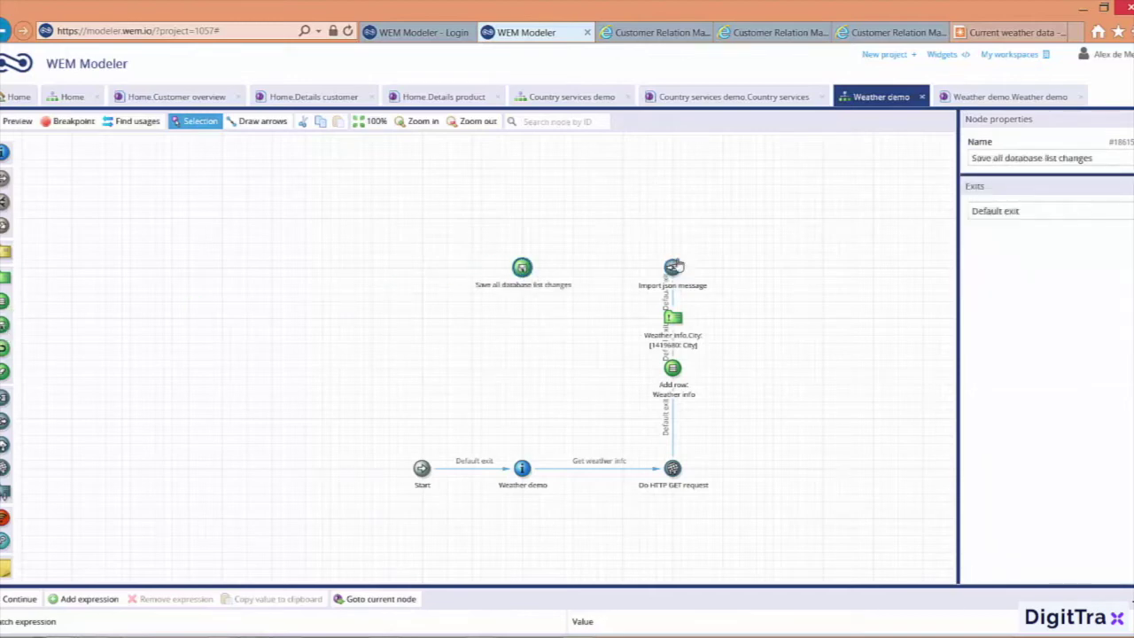
left_click_drag(673, 266, 520, 469)
left_click(528, 297)
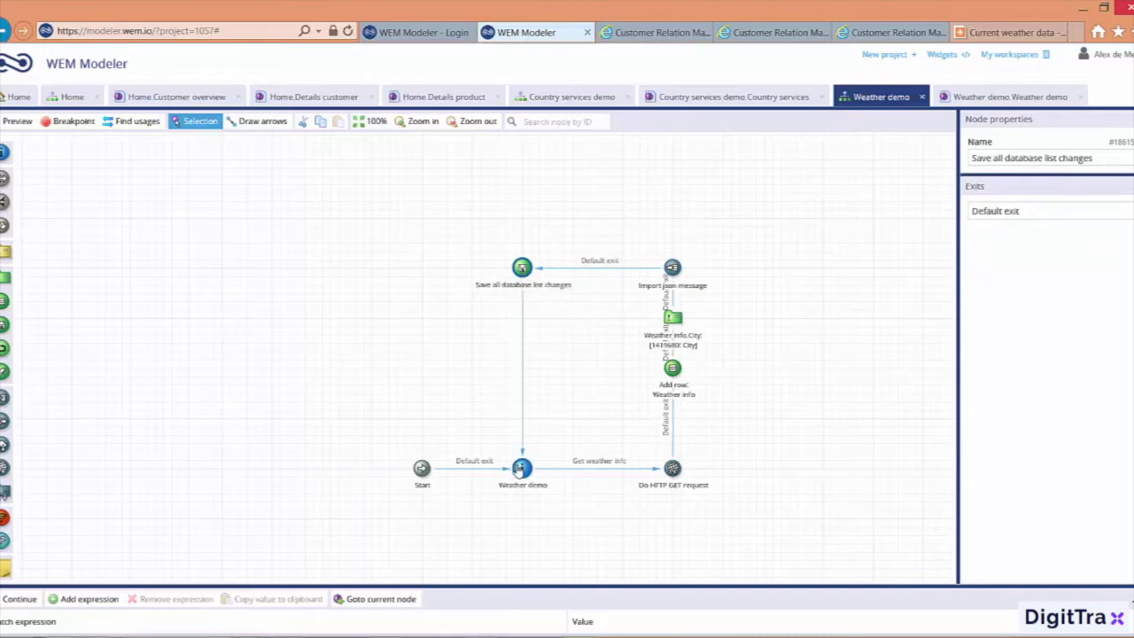
left_click(522, 469)
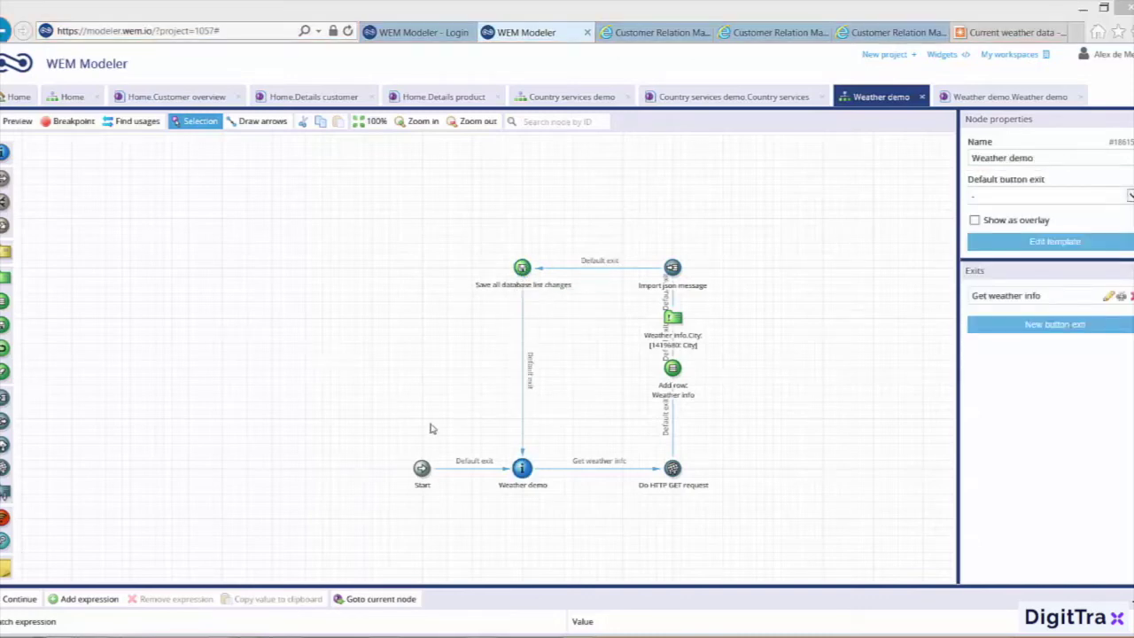
Insert a new titled panel below the Result panel on the Weather demo page.
double_click(521, 469)
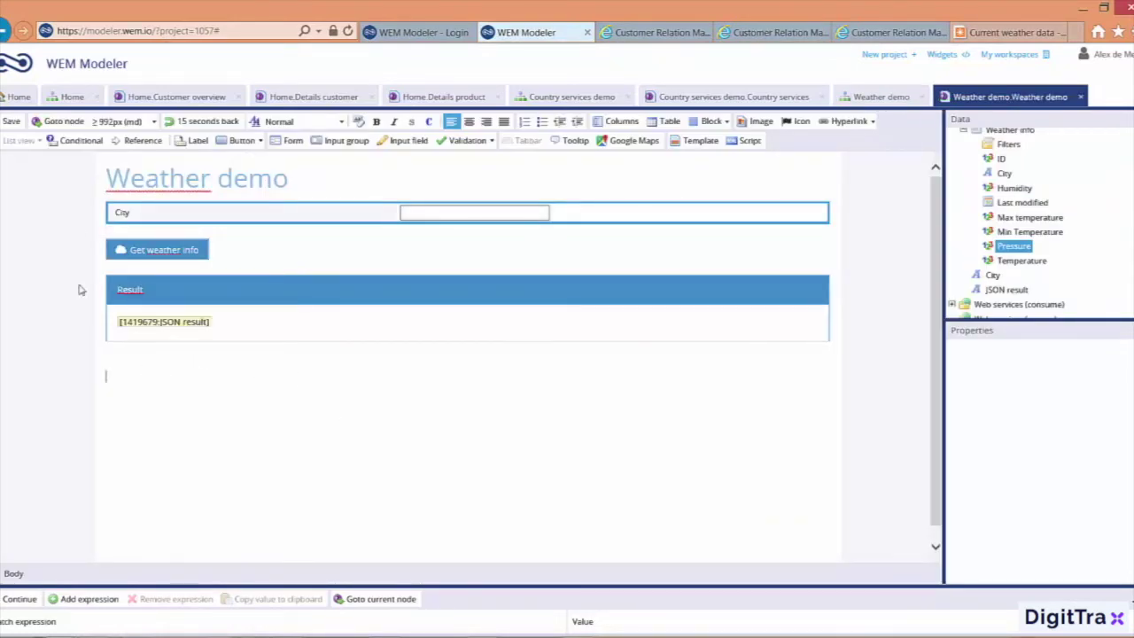
left_click(709, 123)
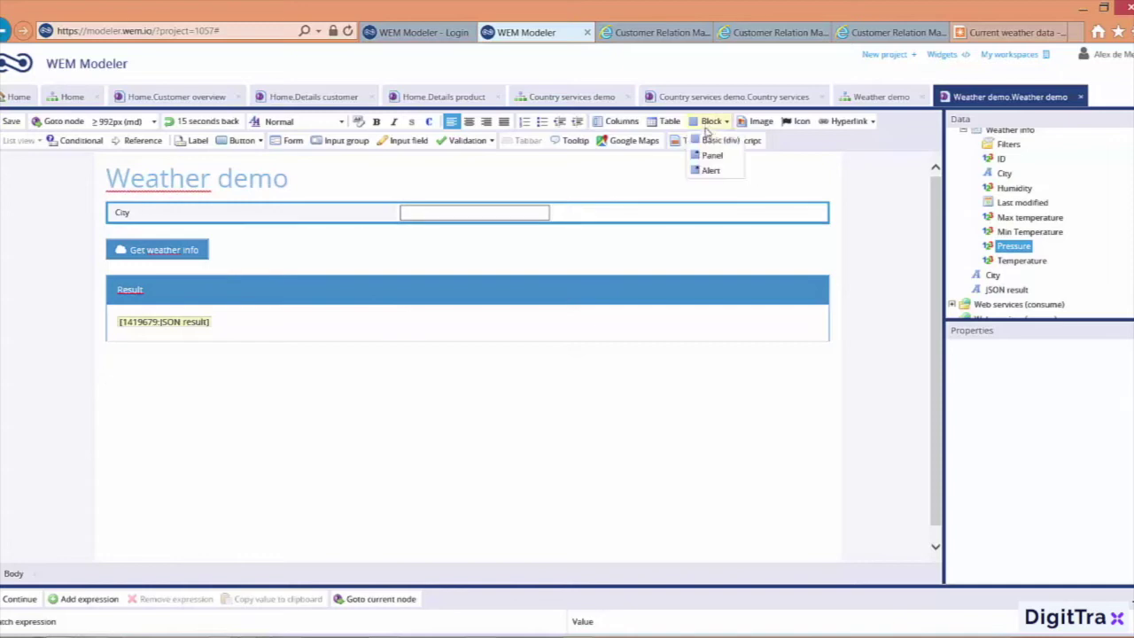
left_click(712, 155)
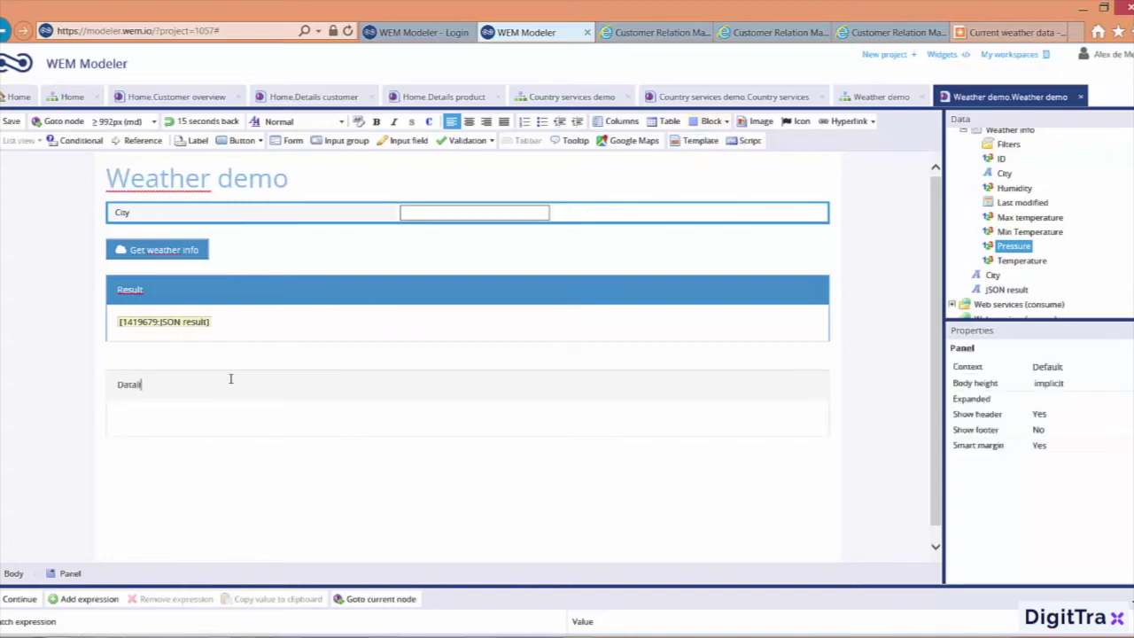
type("ter")
left_click(195, 418)
Place a Weather info data grid inside the new panel.
left_click(1127, 140)
left_click(979, 167)
left_click(19, 140)
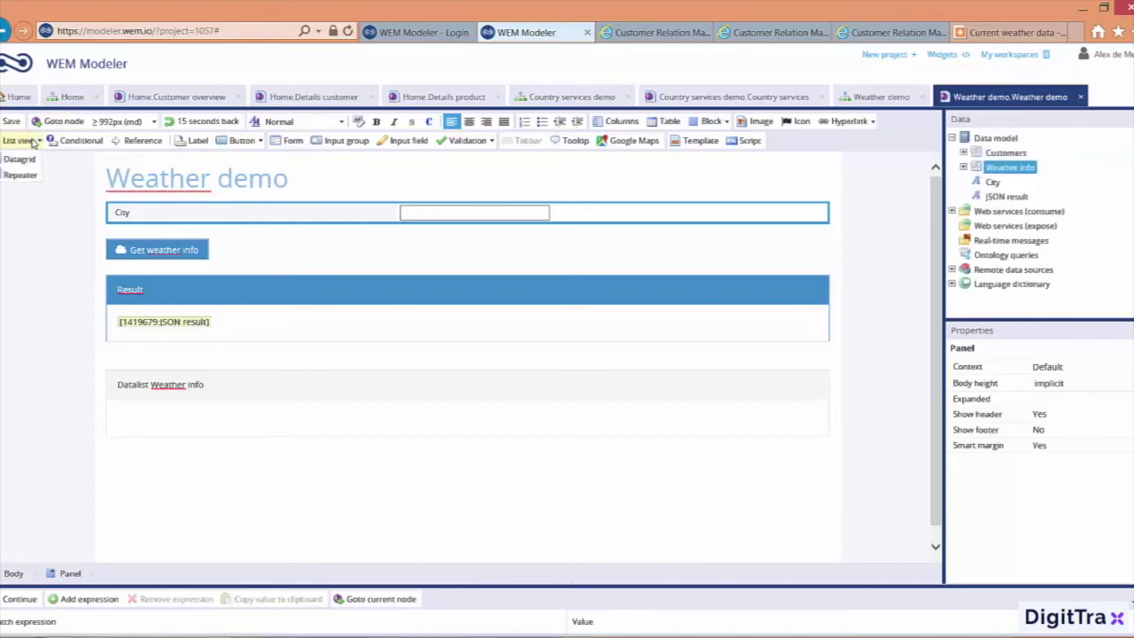
left_click(20, 160)
left_click(231, 424)
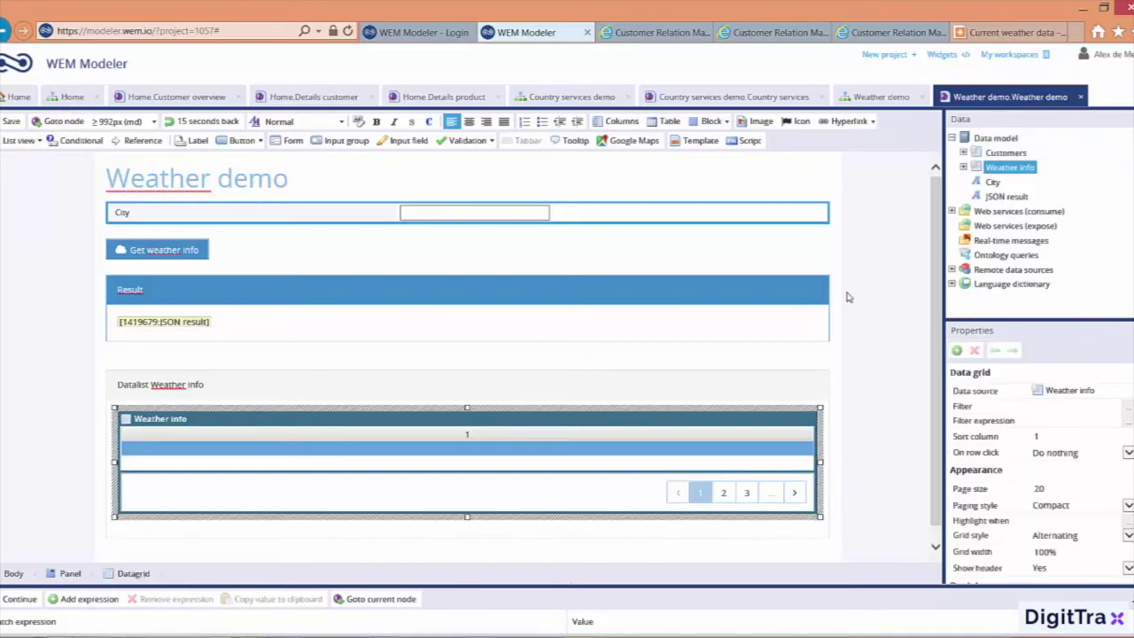
Add City, Temperature, Min Temperature, Max temperature and Humidity columns to the grid and save.
left_click(965, 166)
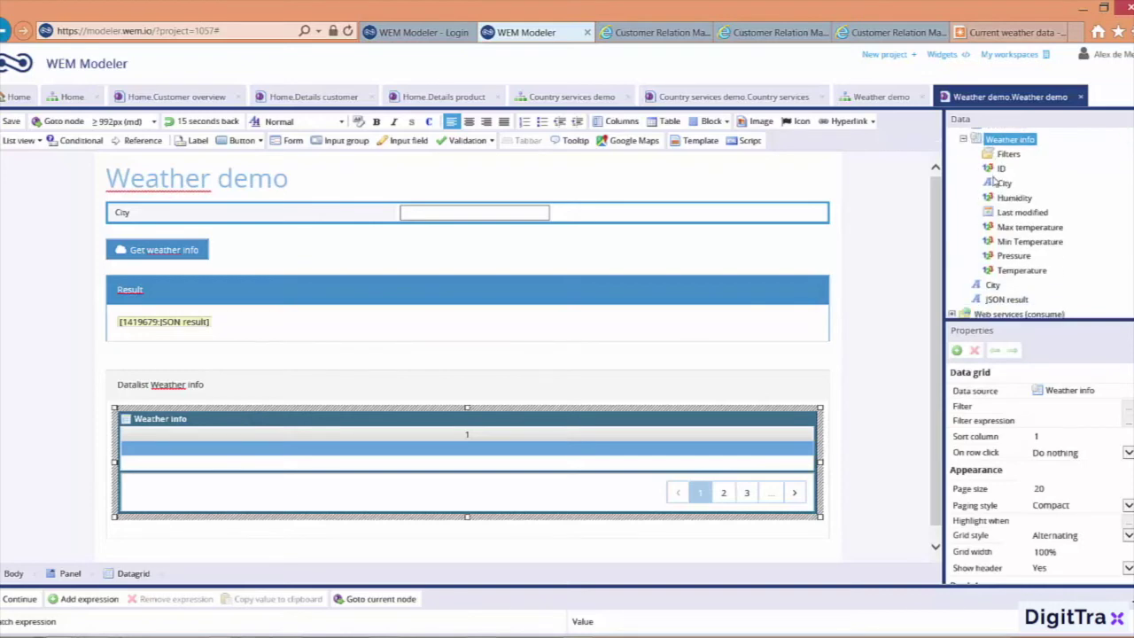
double_click(1004, 183)
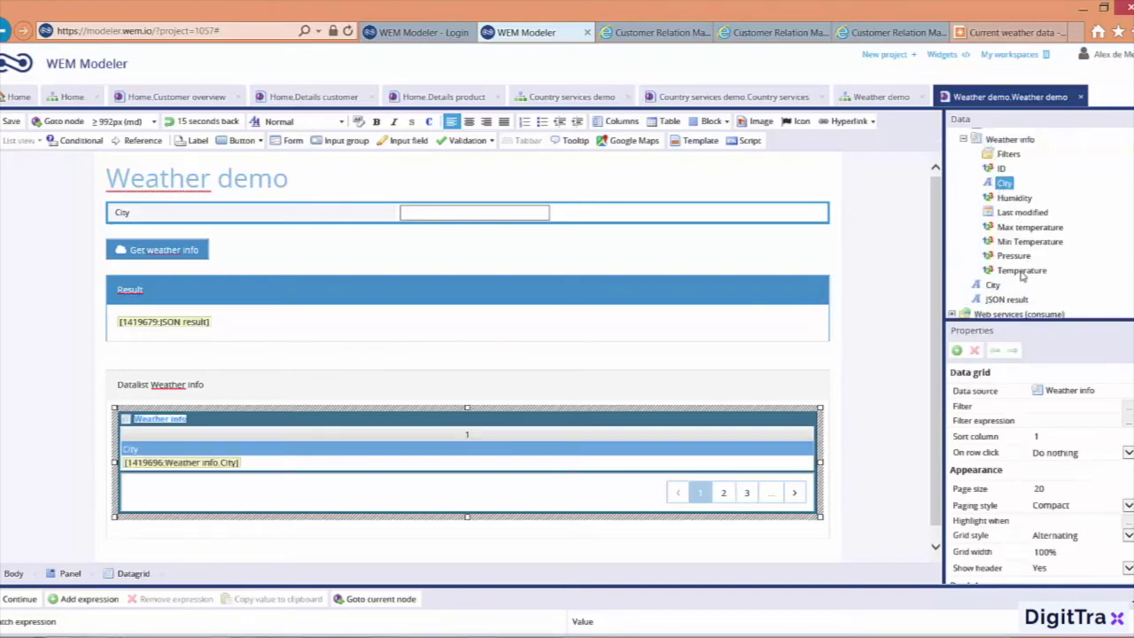
left_click(1021, 269)
double_click(1021, 266)
double_click(1023, 227)
double_click(1015, 197)
double_click(1010, 255)
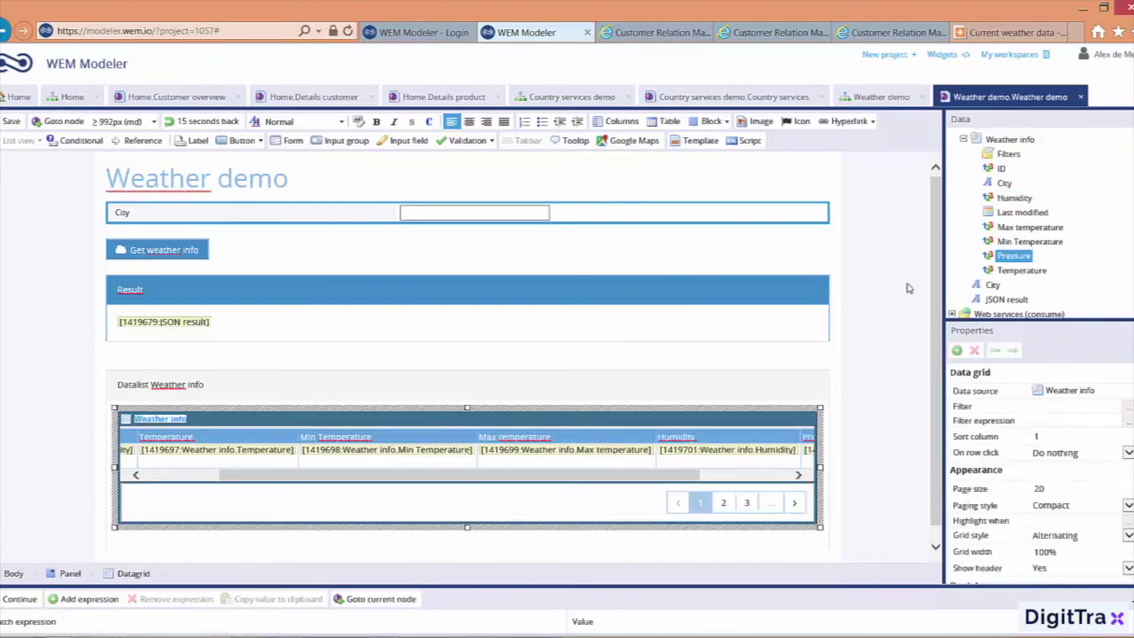
left_click(11, 121)
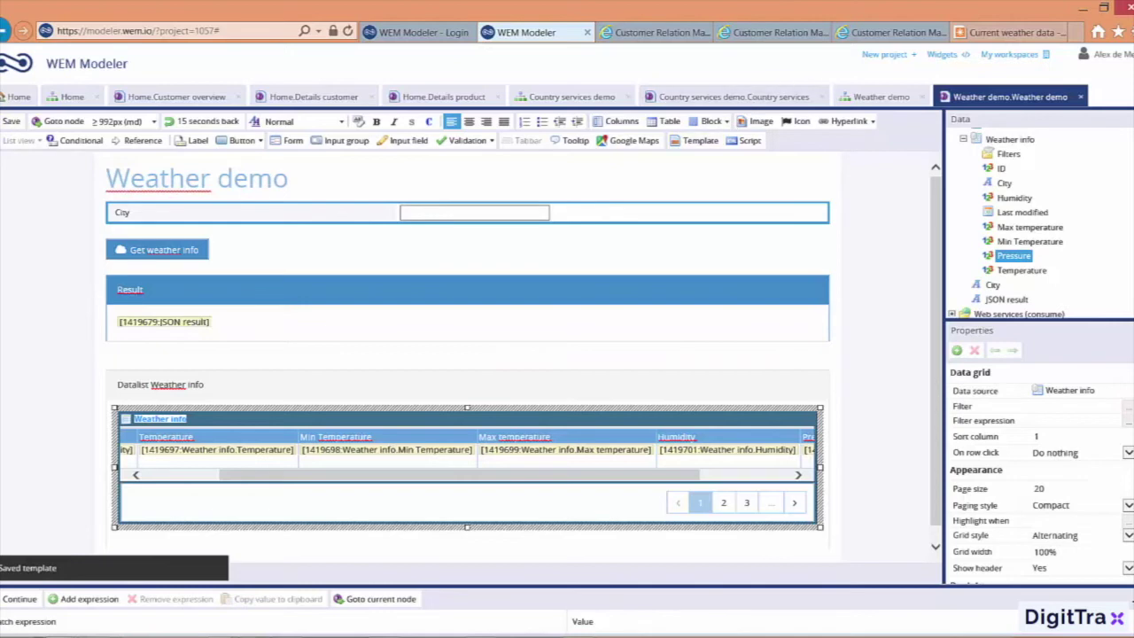
left_click(877, 97)
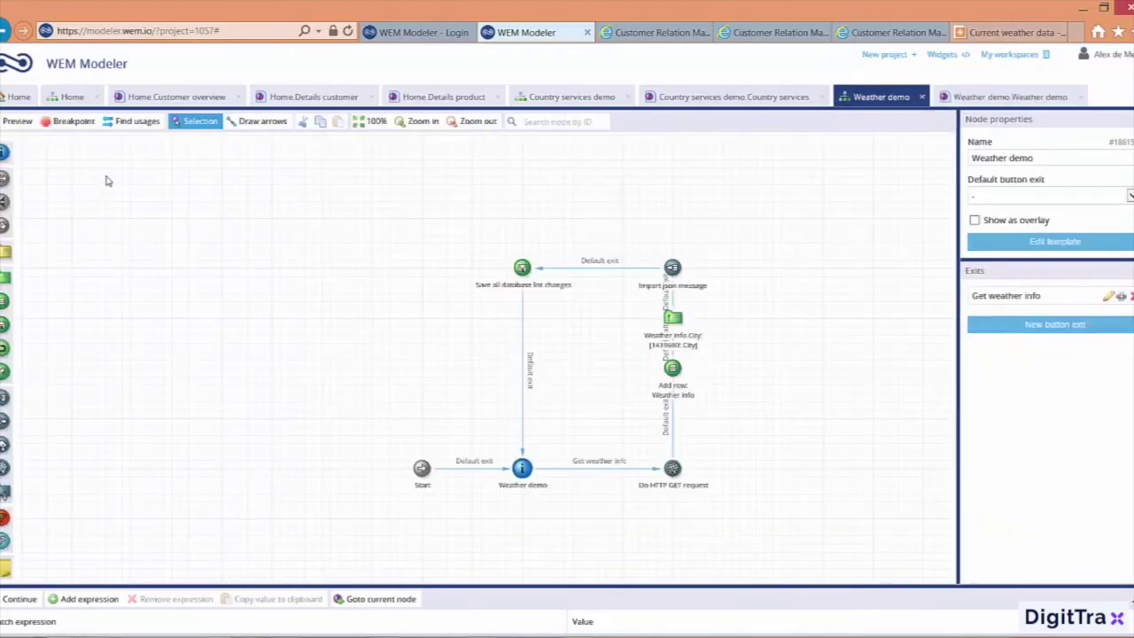
Preview the app and fetch the weather for Amsterdam.
left_click(18, 121)
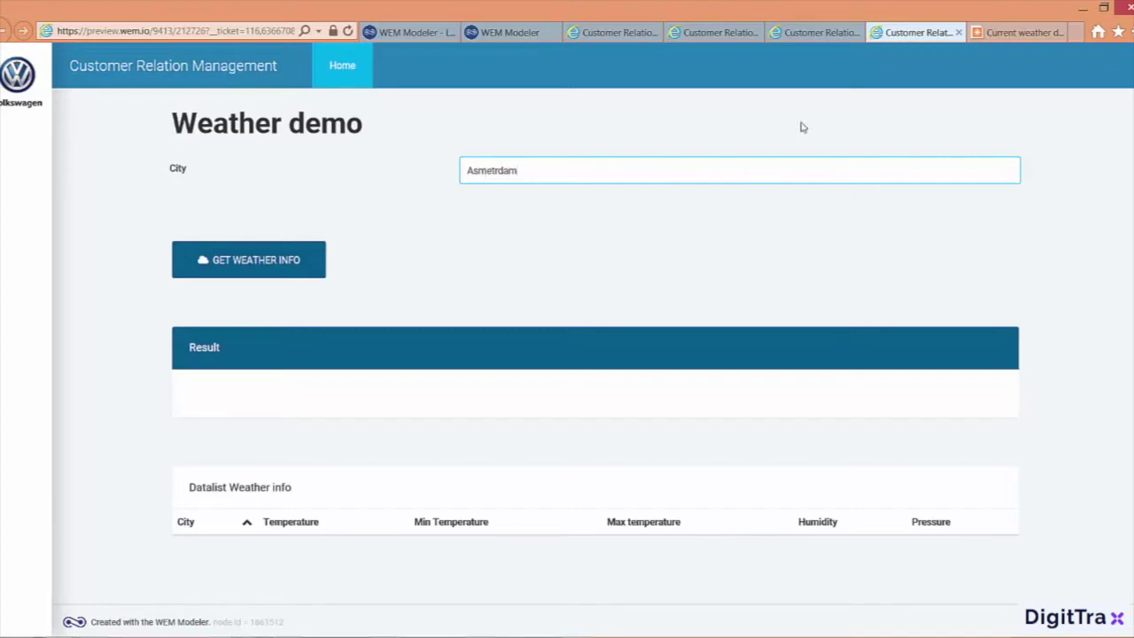
key("BackSpace")
key("BackSpace")
key("BackSpace")
key("BackSpace")
type("msterdam")
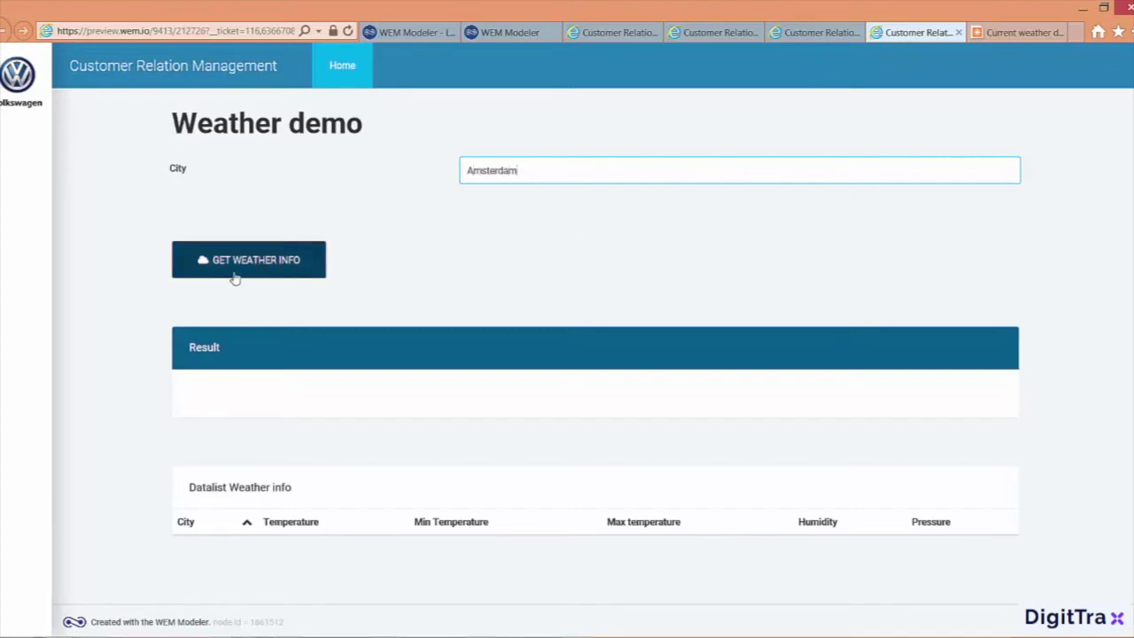
left_click(237, 272)
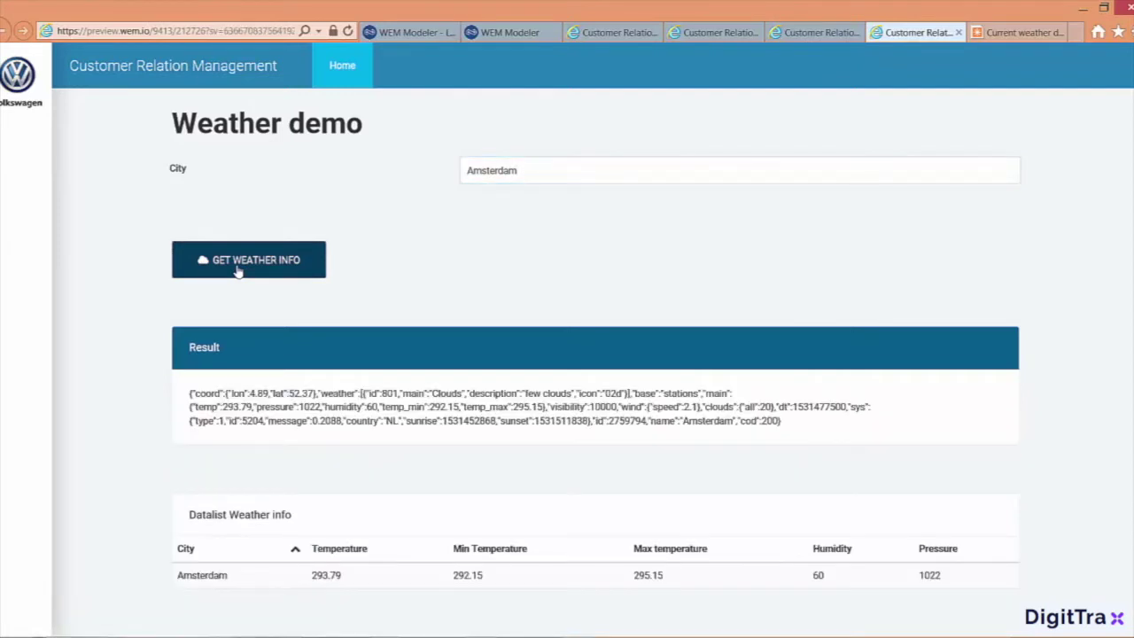
scroll(237, 272, "down", 1)
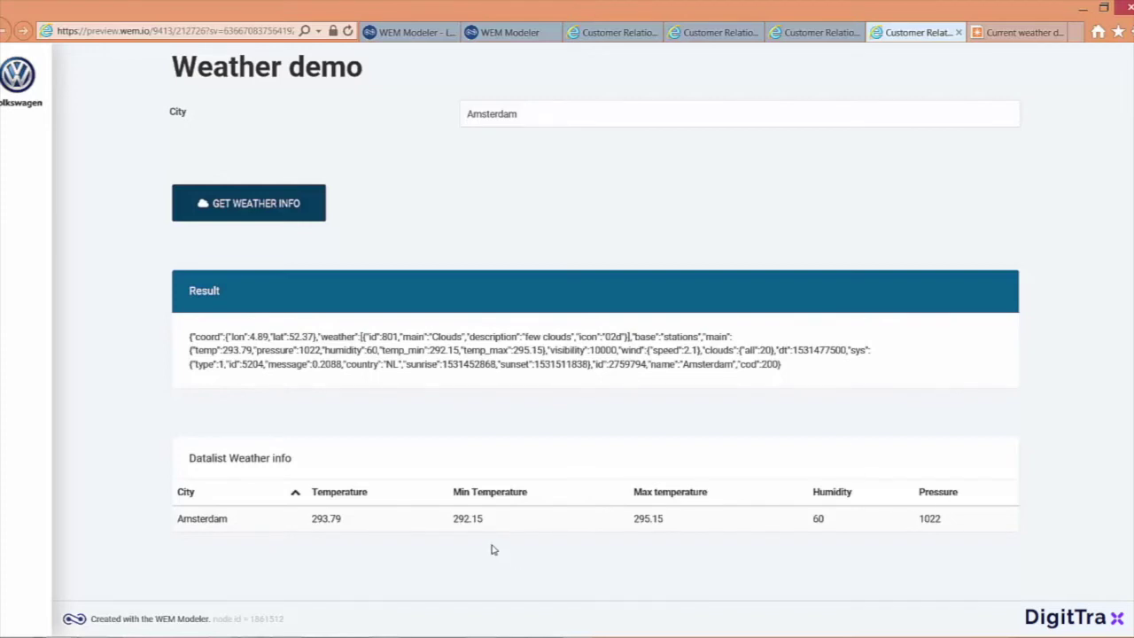
Replace the city with Elst, fetch its weather, and return to the modeler.
double_click(524, 122)
type("Elst")
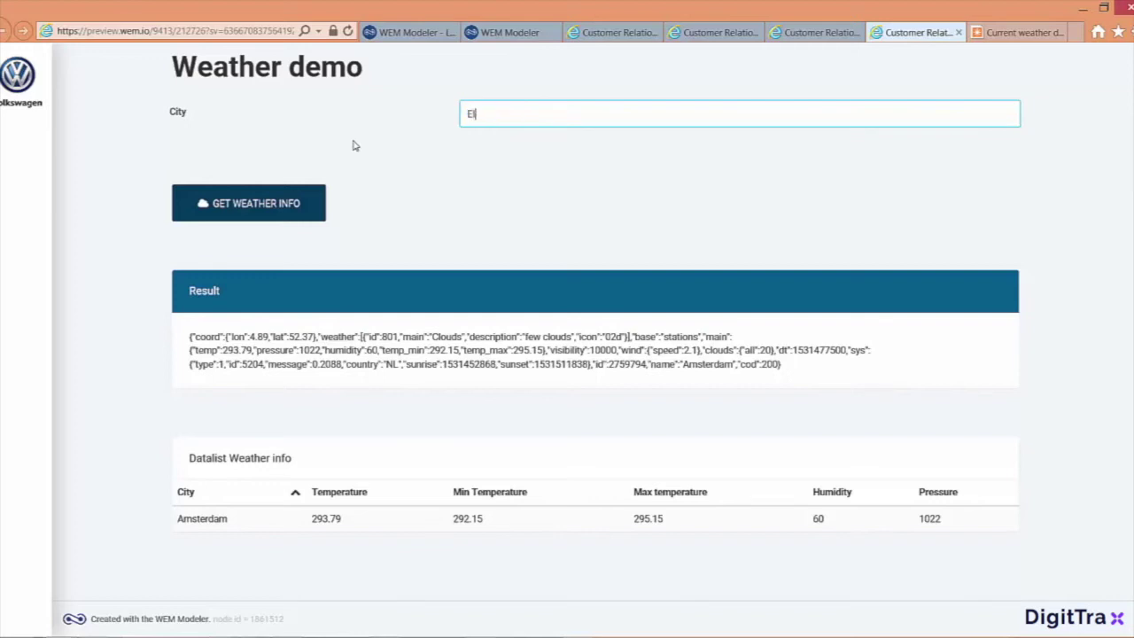
left_click(246, 211)
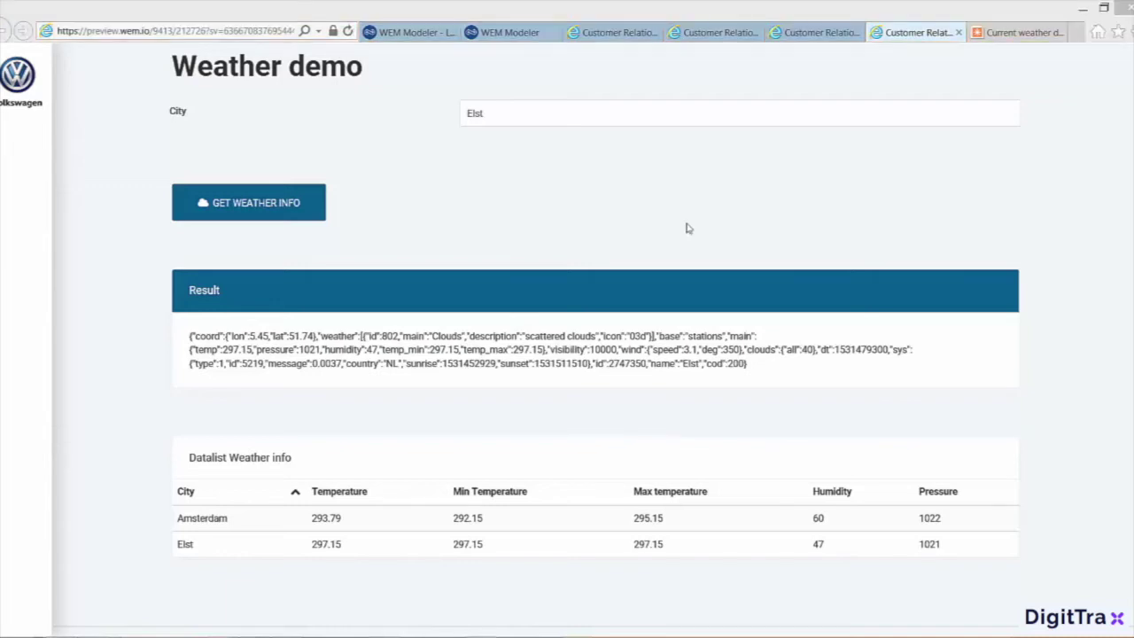
left_click(521, 33)
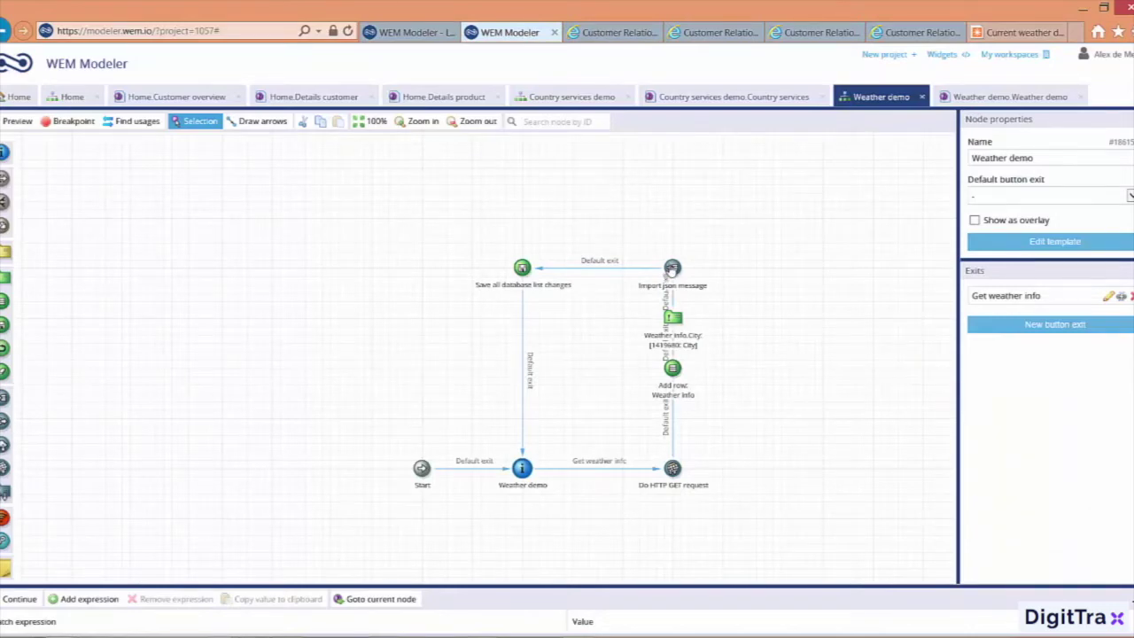
left_click(285, 637)
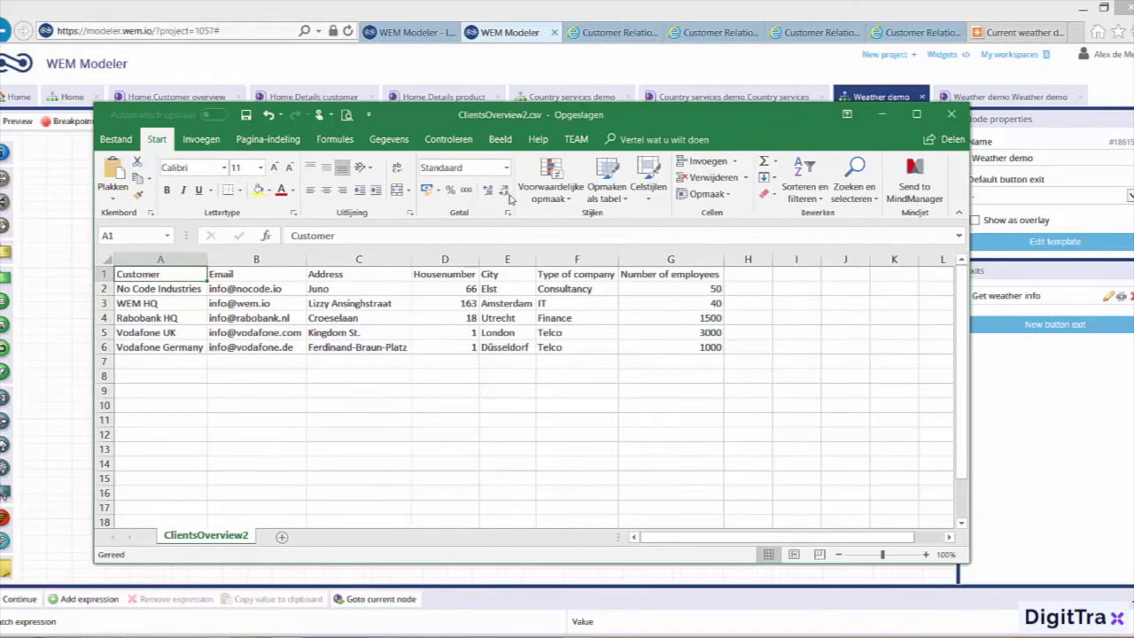
left_click_drag(475, 116, 1133, 40)
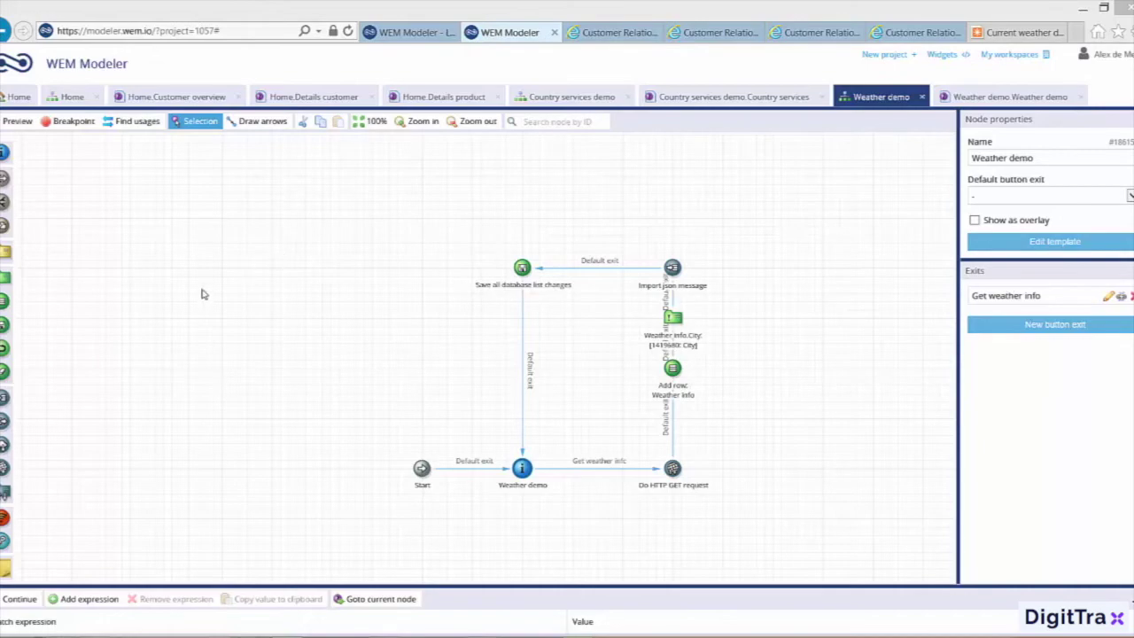
Check the Customer overview page in the live preview, then return to its editor.
left_click(156, 99)
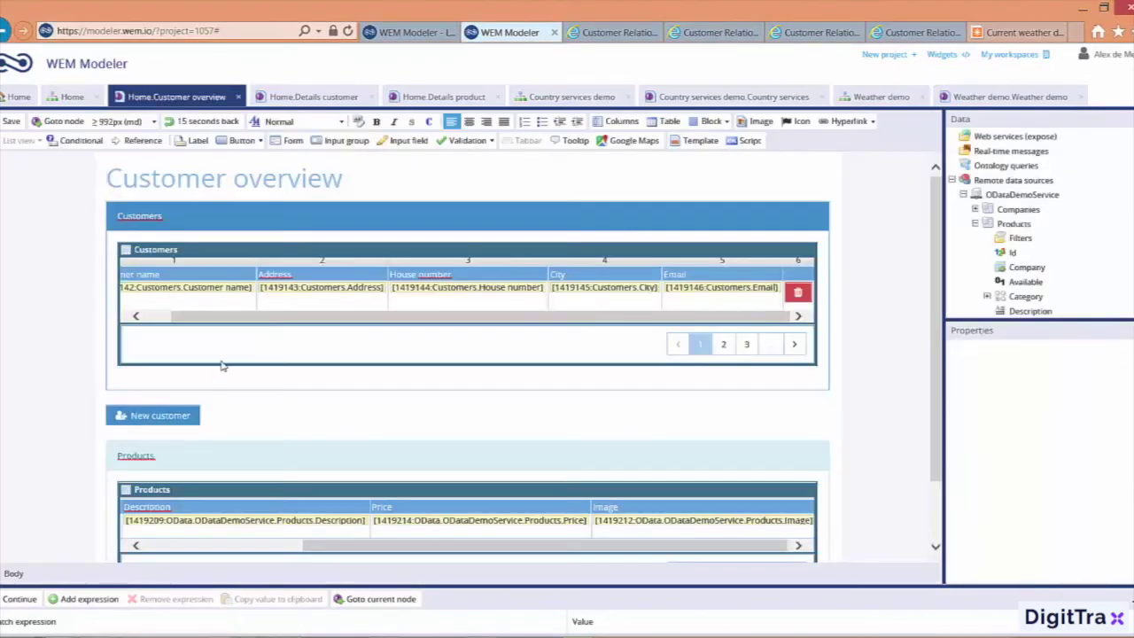
left_click(620, 32)
scroll(476, 299, "up", 2)
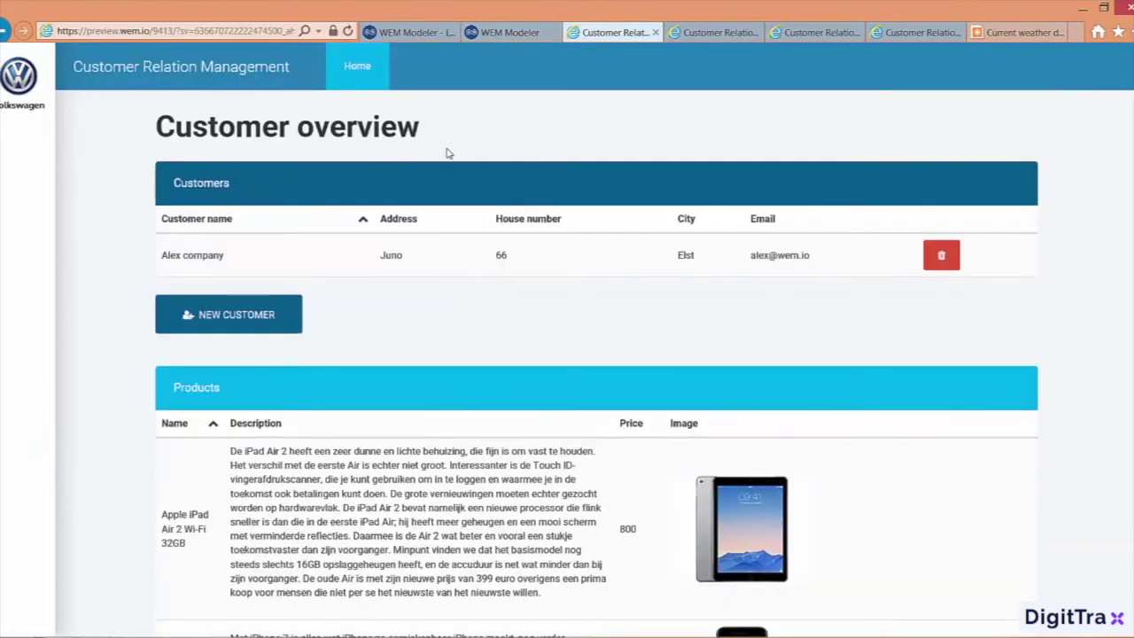
left_click(509, 32)
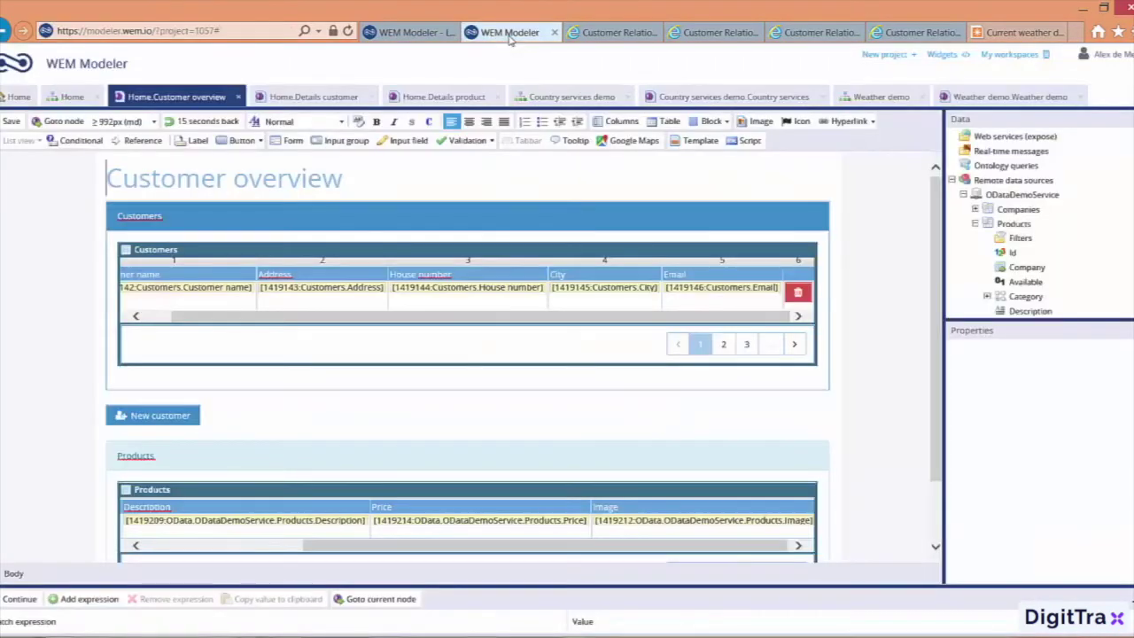
Create a new file field named Importfile in the project's Data model.
left_click(17, 96)
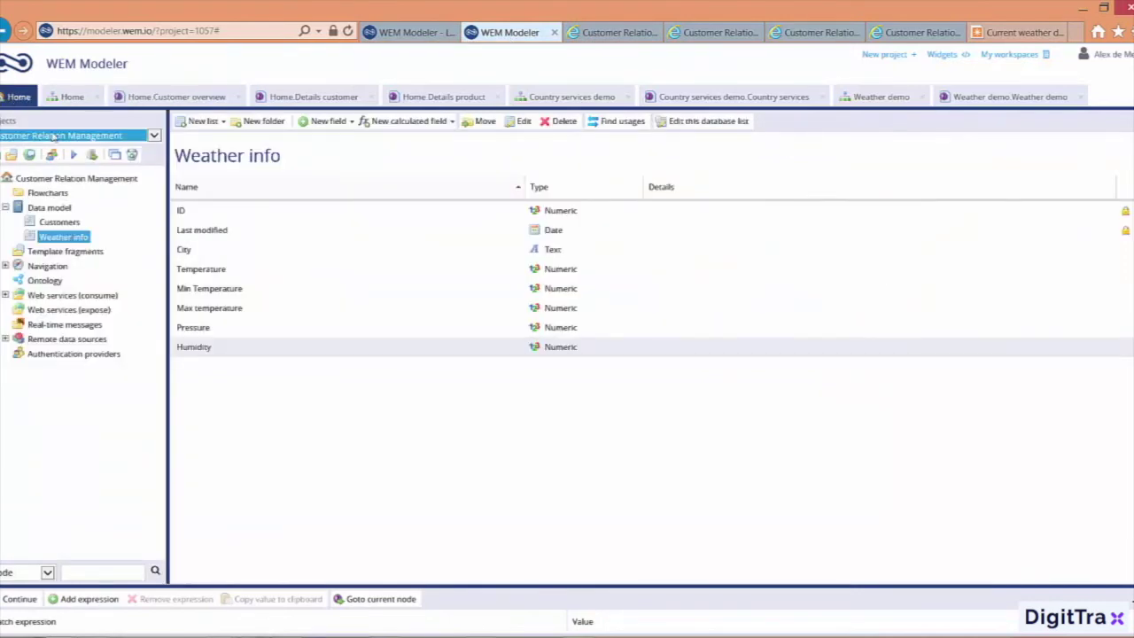
left_click(50, 209)
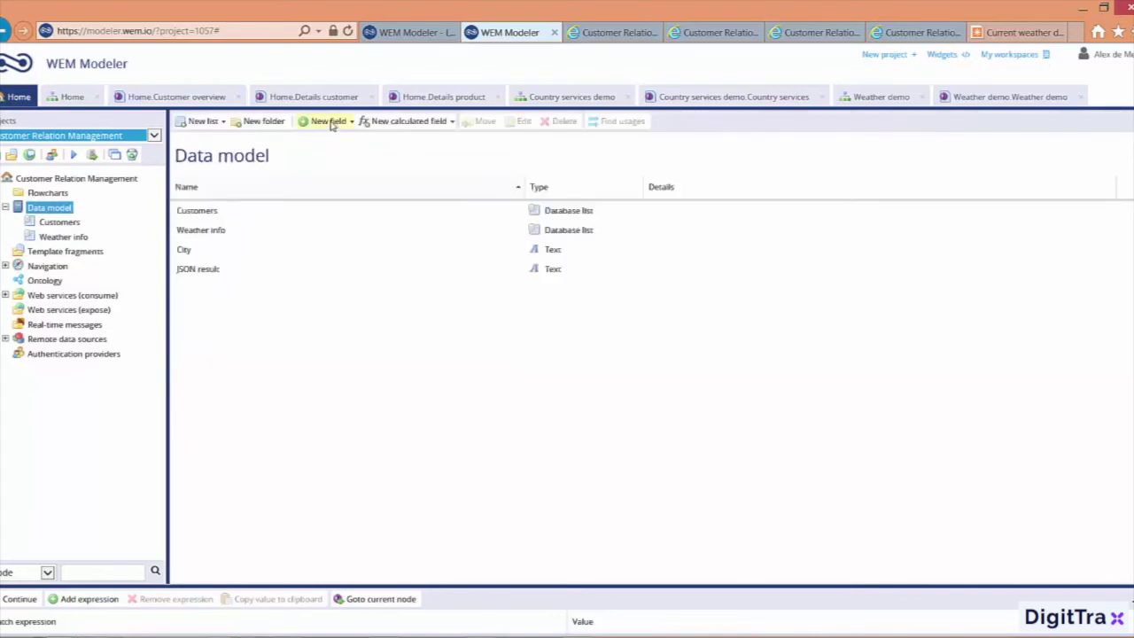
left_click(329, 122)
left_click(336, 244)
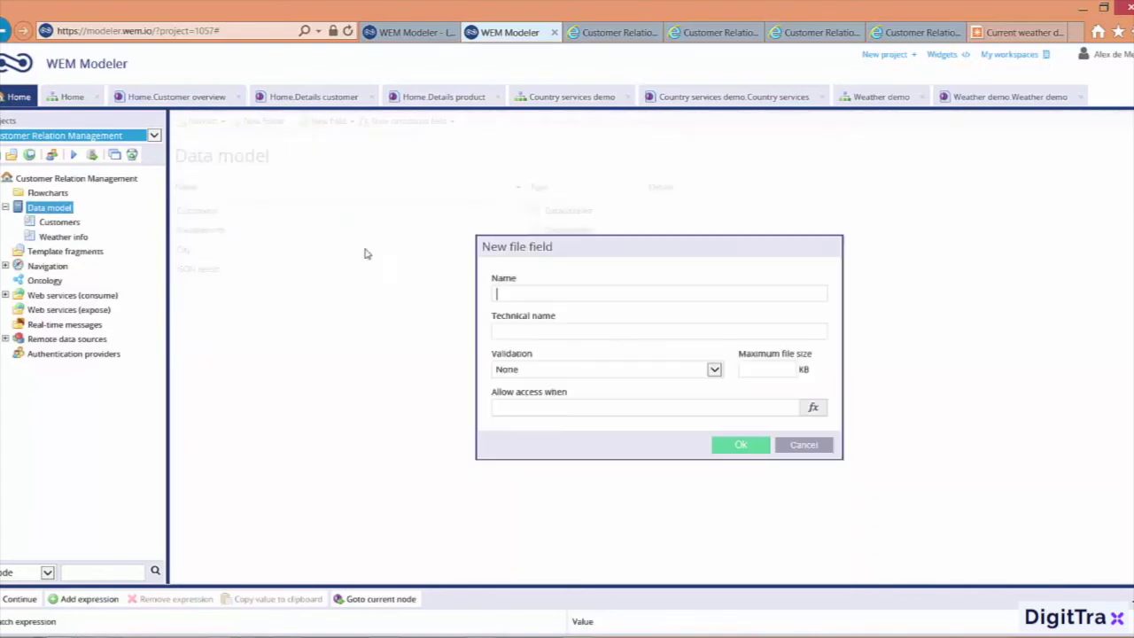
type("I")
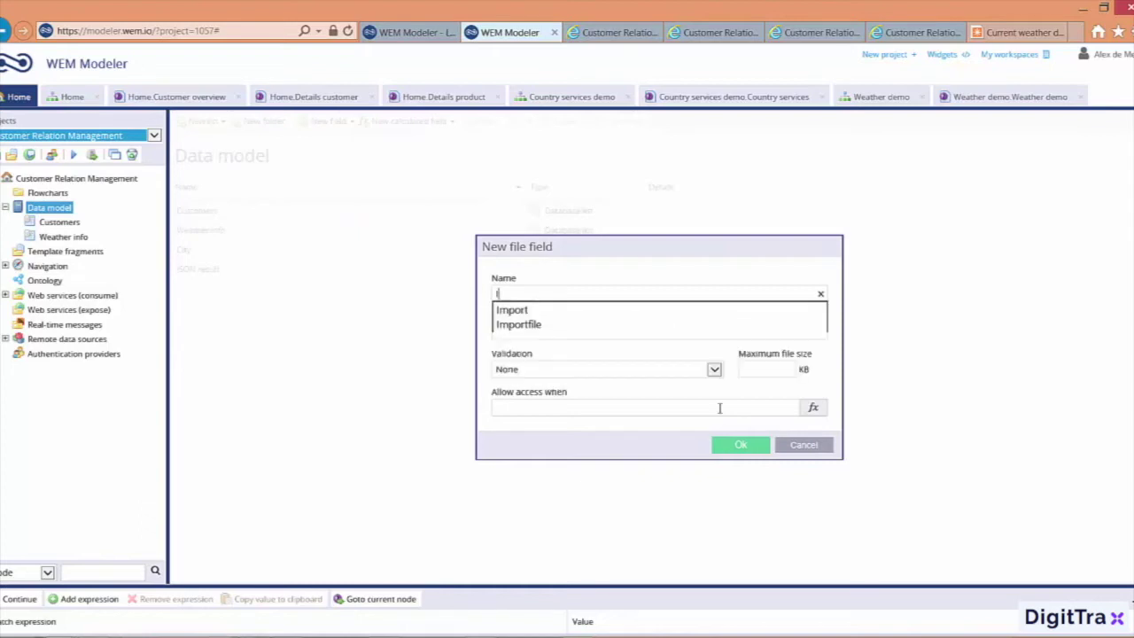
type("mportfile")
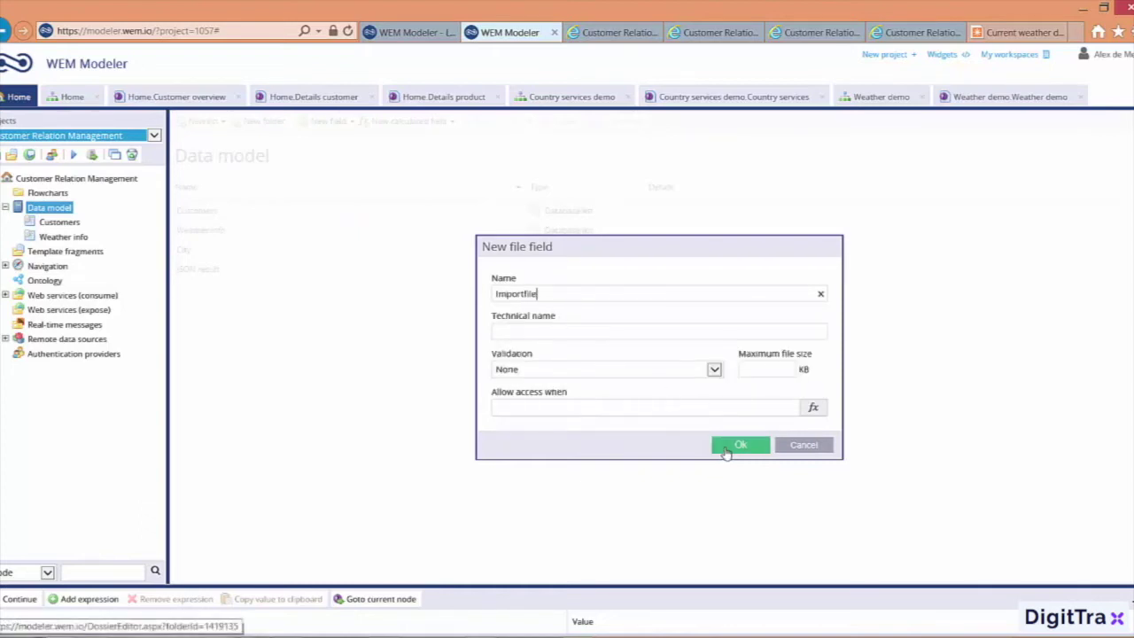
left_click(725, 445)
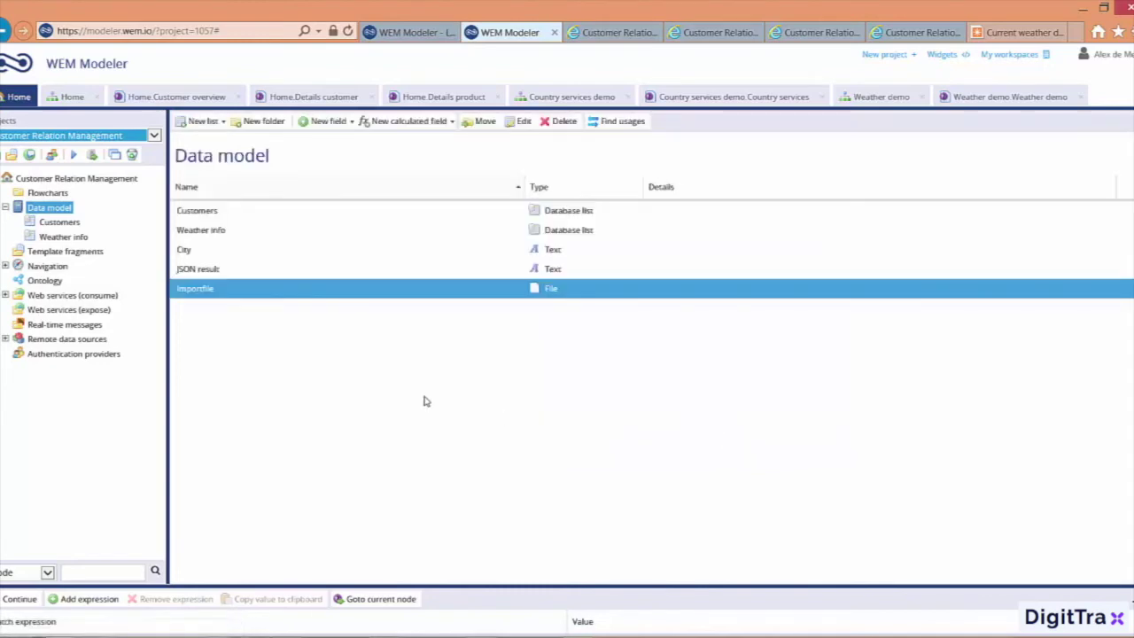
left_click(189, 99)
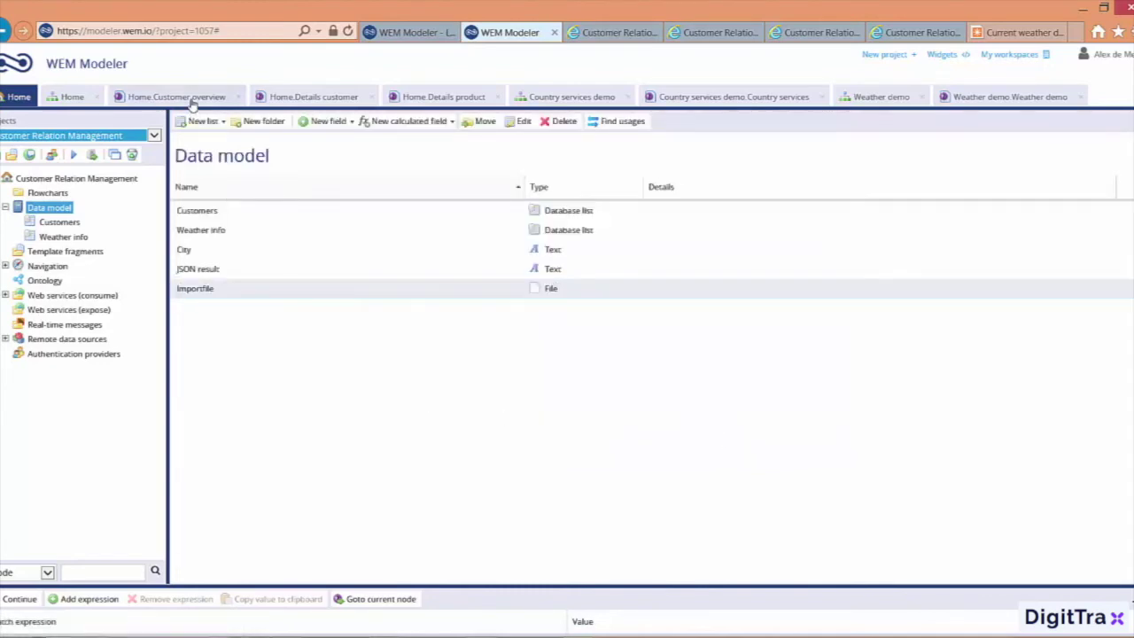
Insert a panel below the Customer overview heading, titled Import, with Success context.
left_click(468, 182)
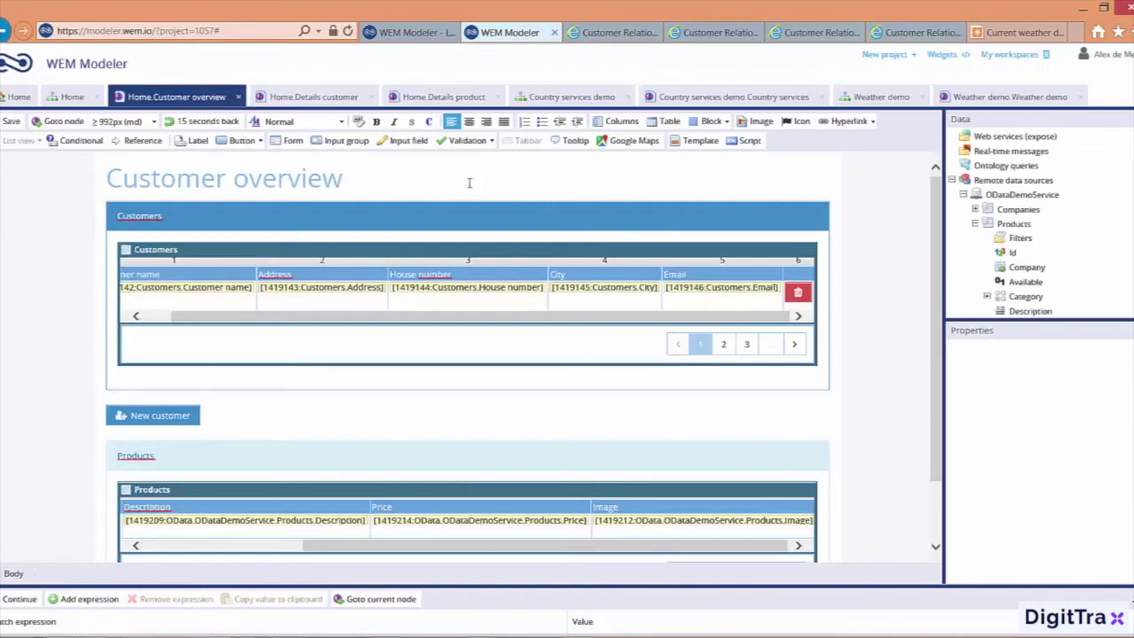
key("Return")
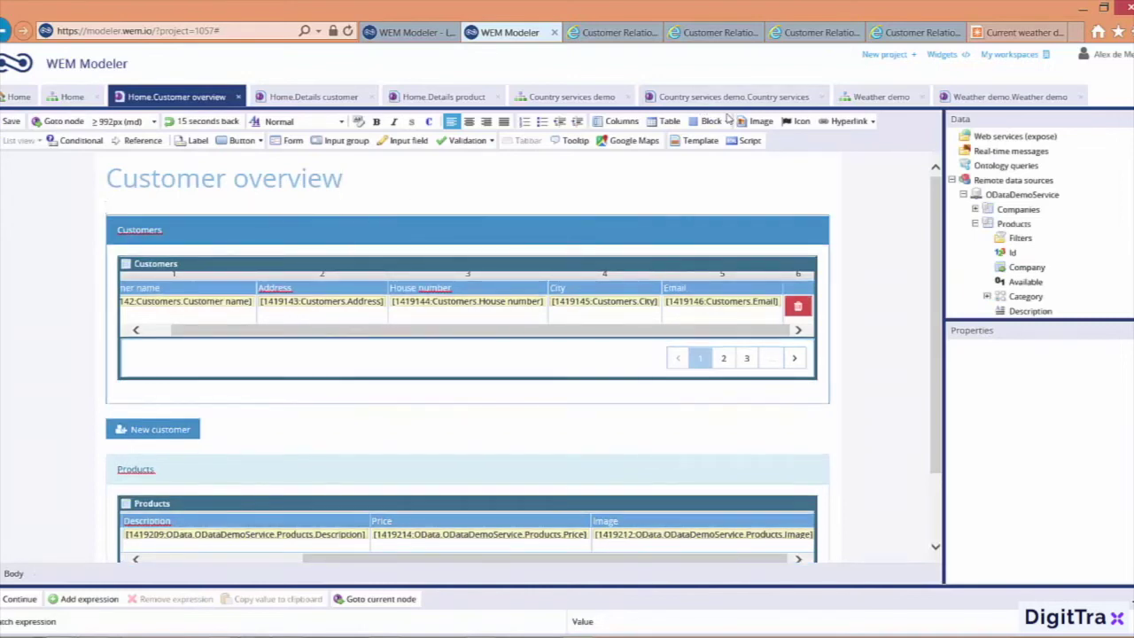
left_click(712, 124)
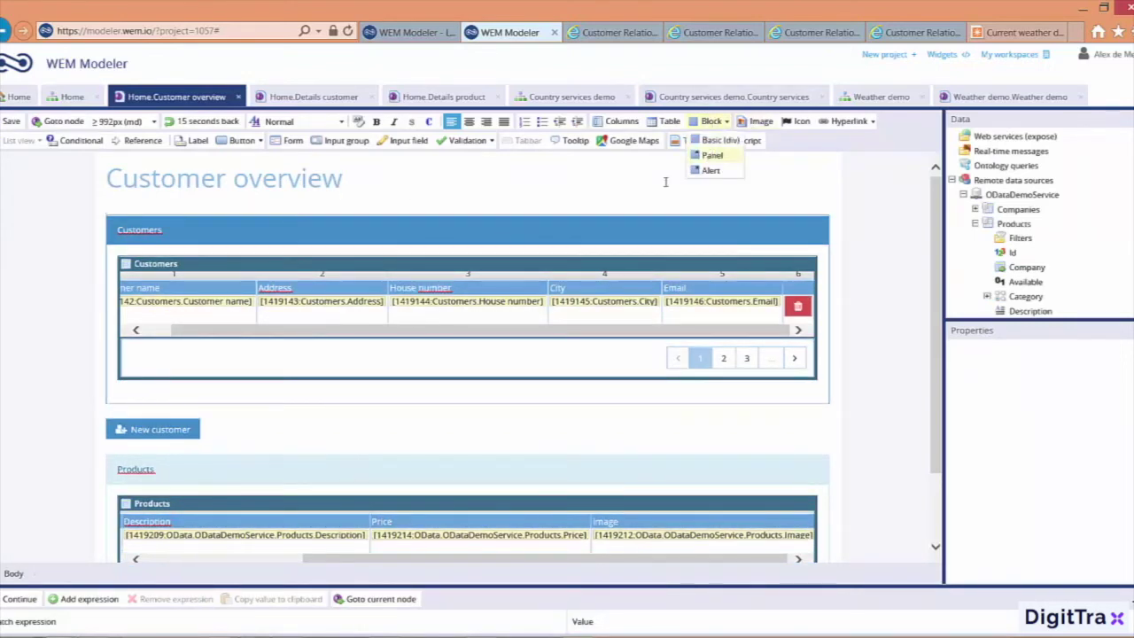
left_click(712, 156)
type("Import")
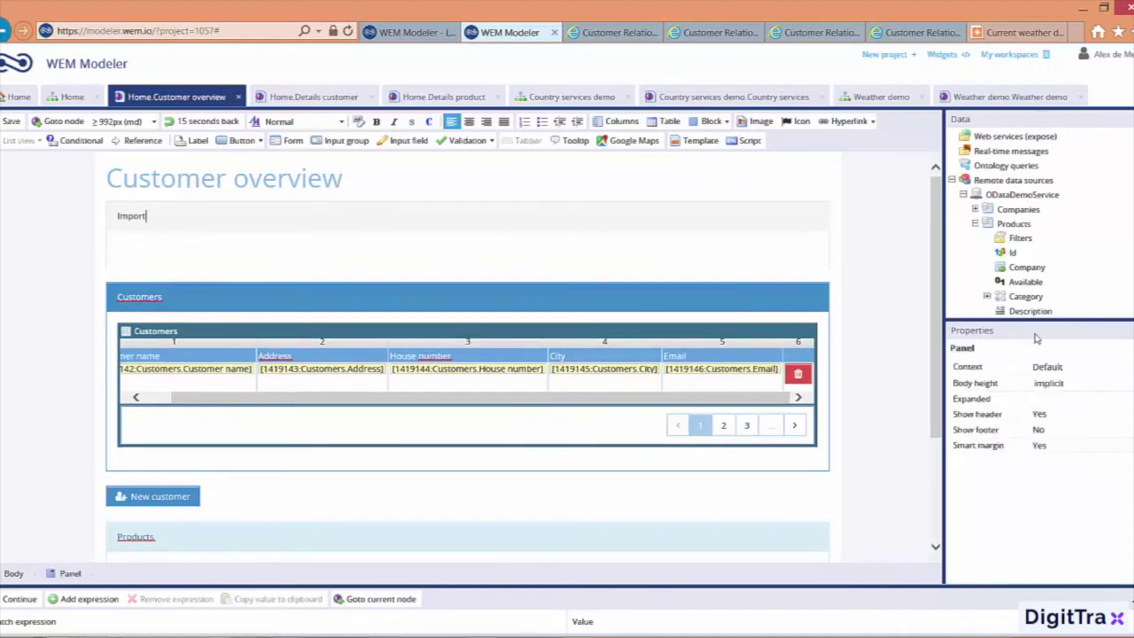
left_click(1072, 365)
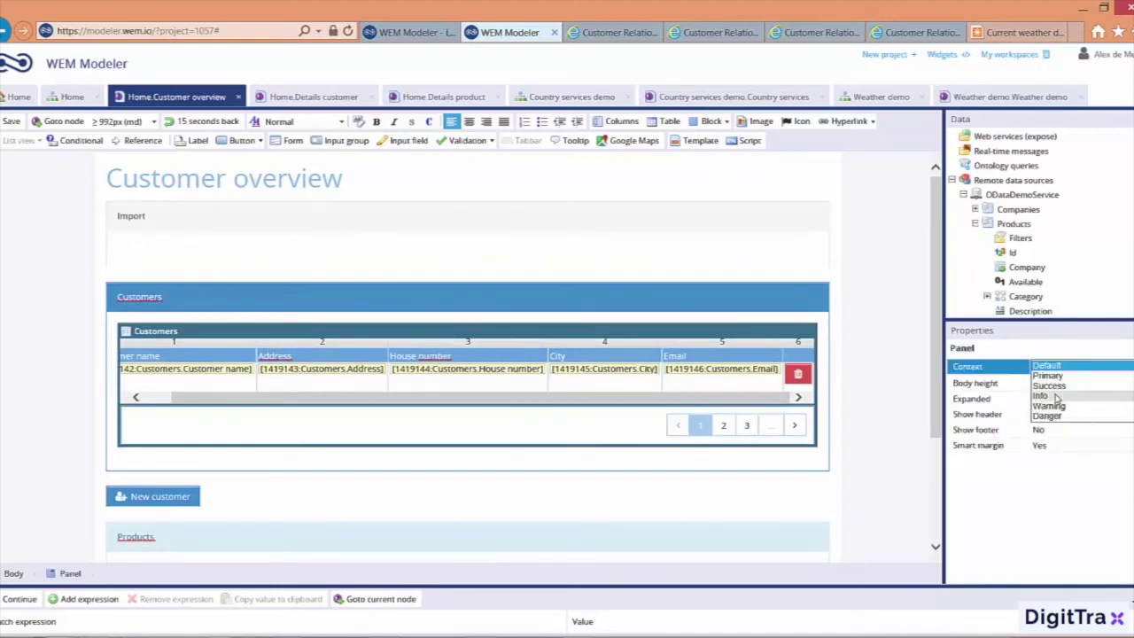
left_click(1049, 386)
left_click(215, 236)
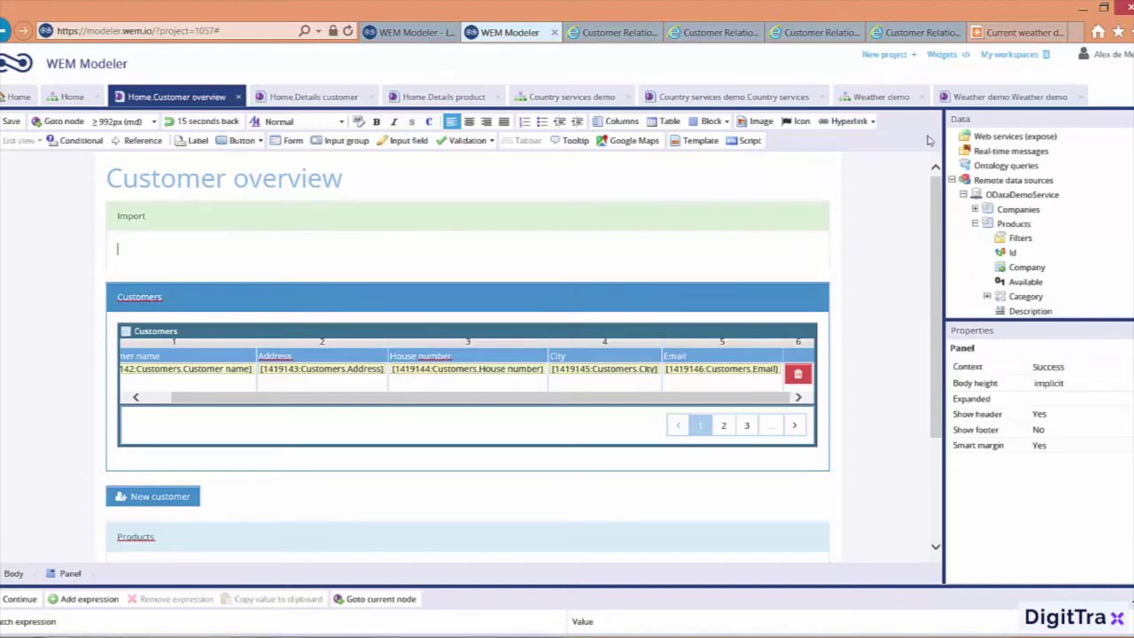
Add a form with the Importfile upload field to the Import panel, plus an empty line below.
scroll(1128, 217, "up", 1)
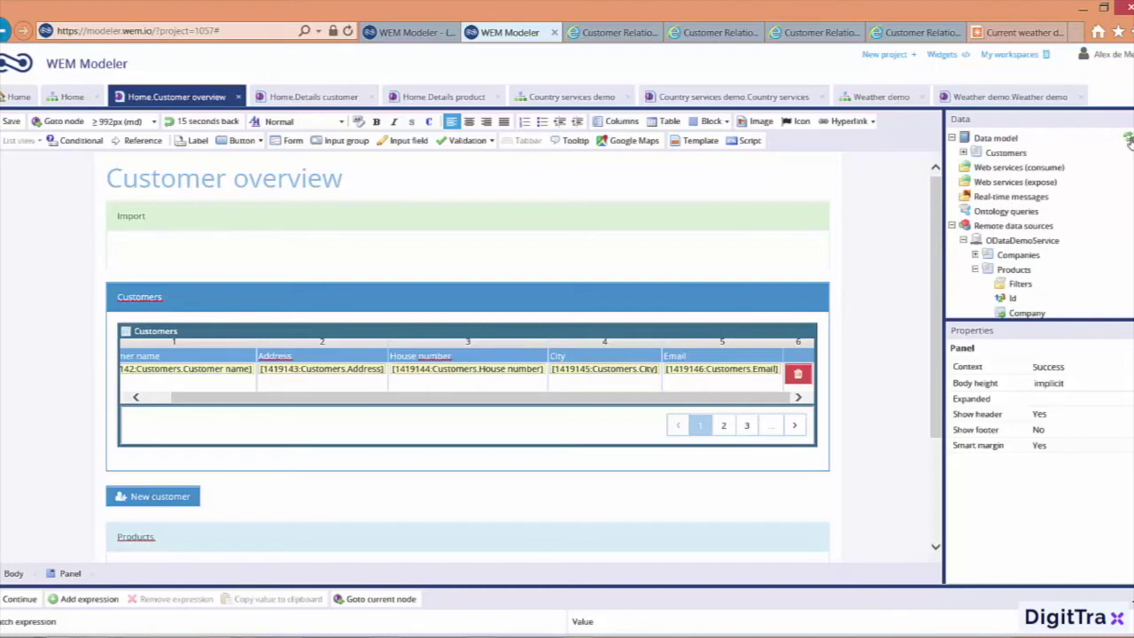
left_click(1010, 197)
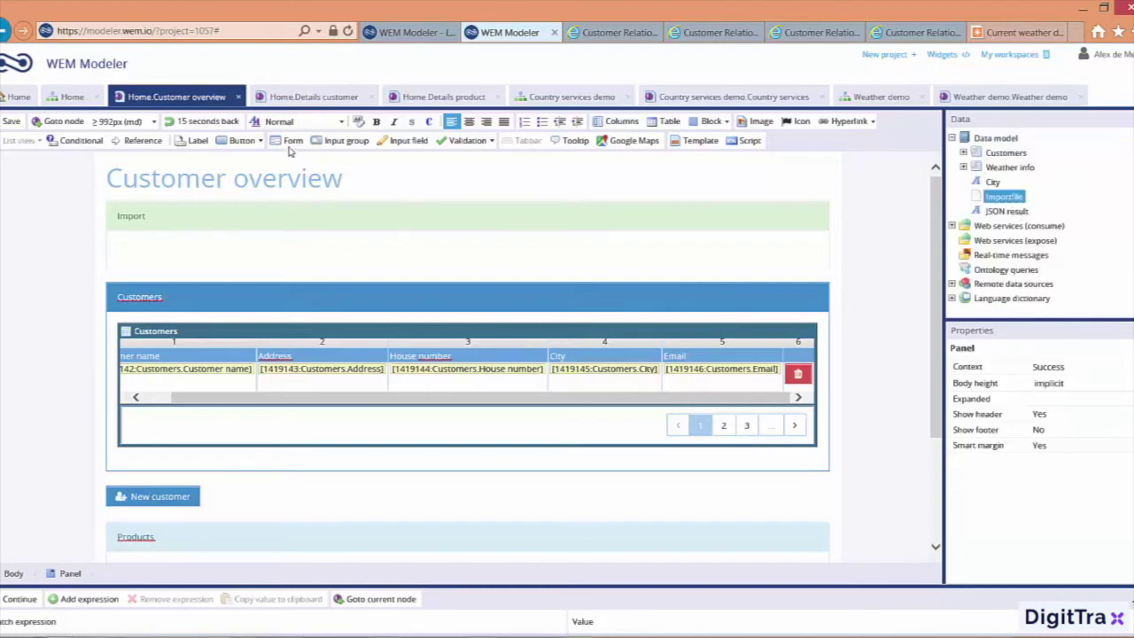
left_click(289, 147)
left_click(228, 250)
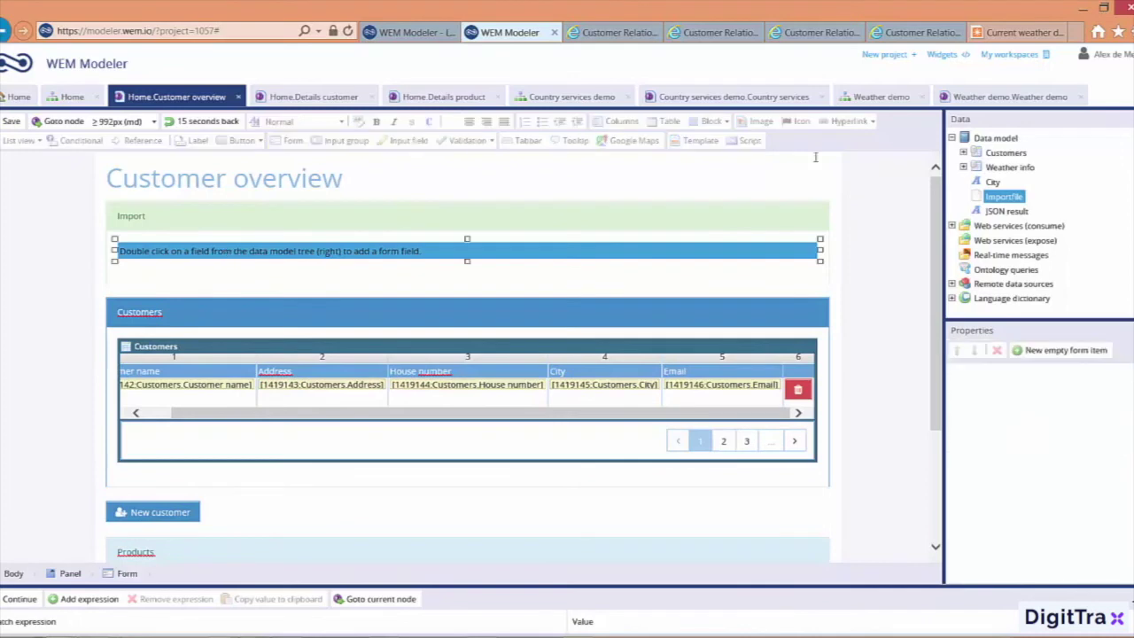
double_click(992, 197)
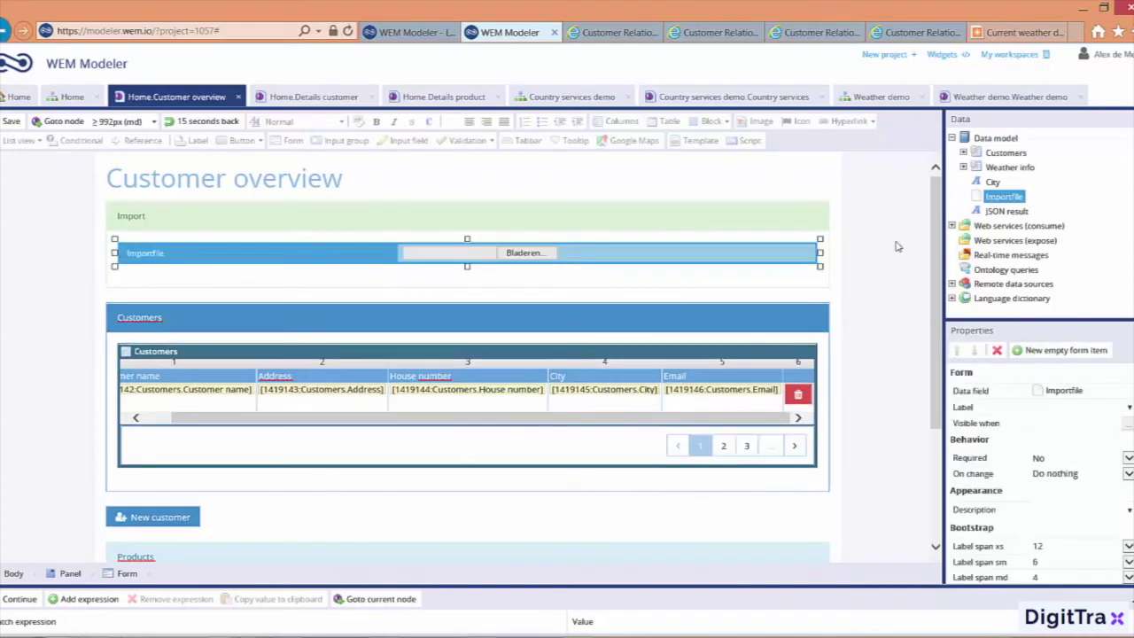
left_click(204, 298)
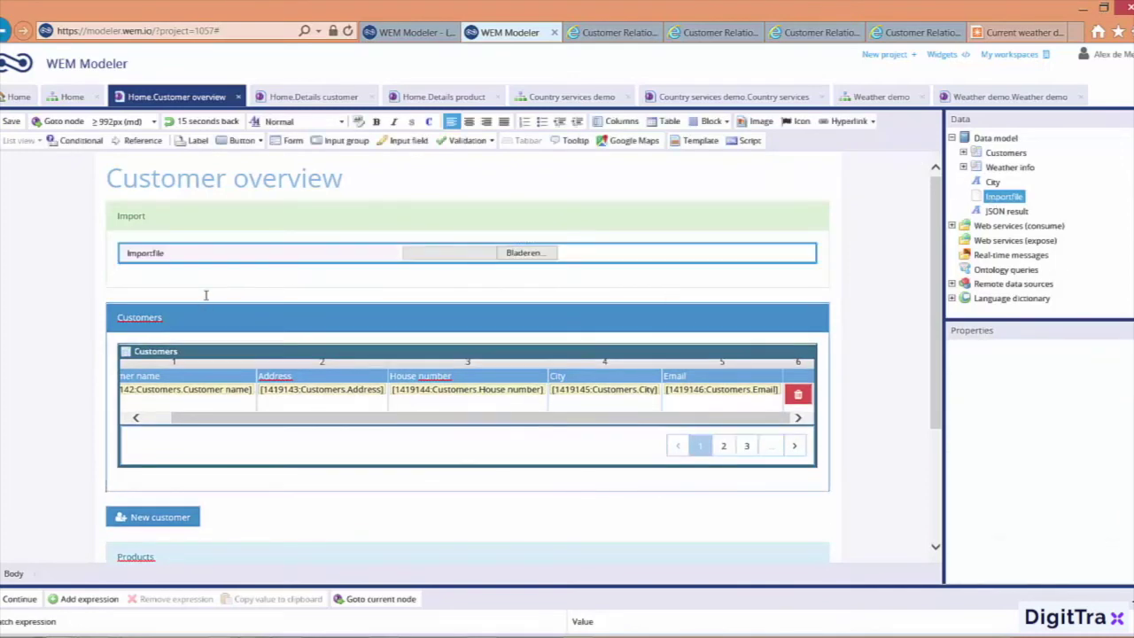
key("Return")
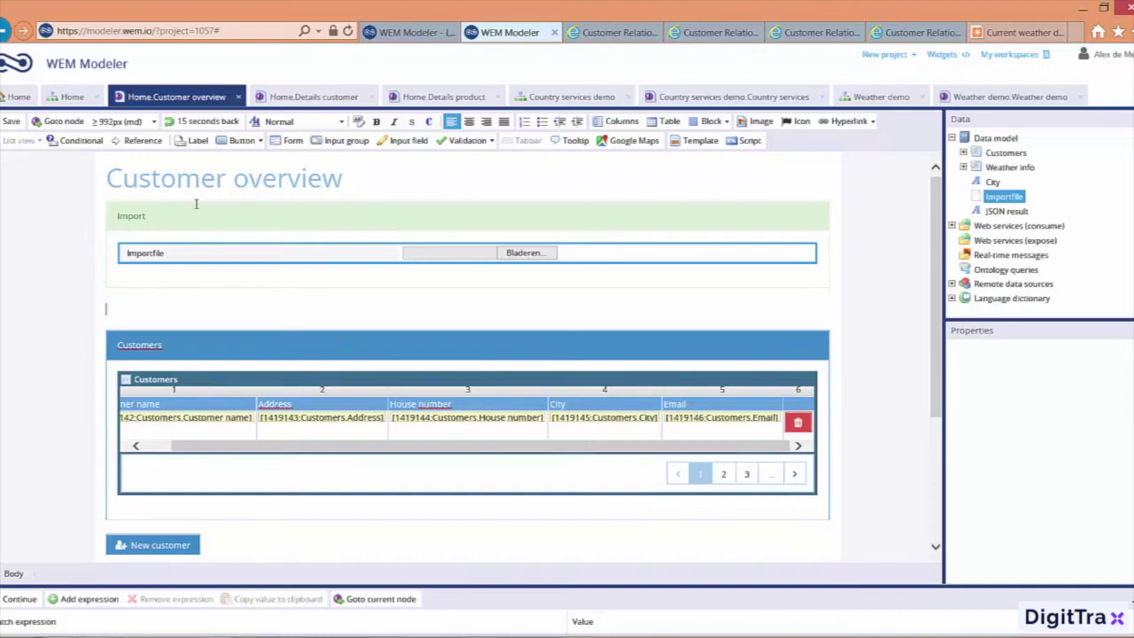
left_click(252, 142)
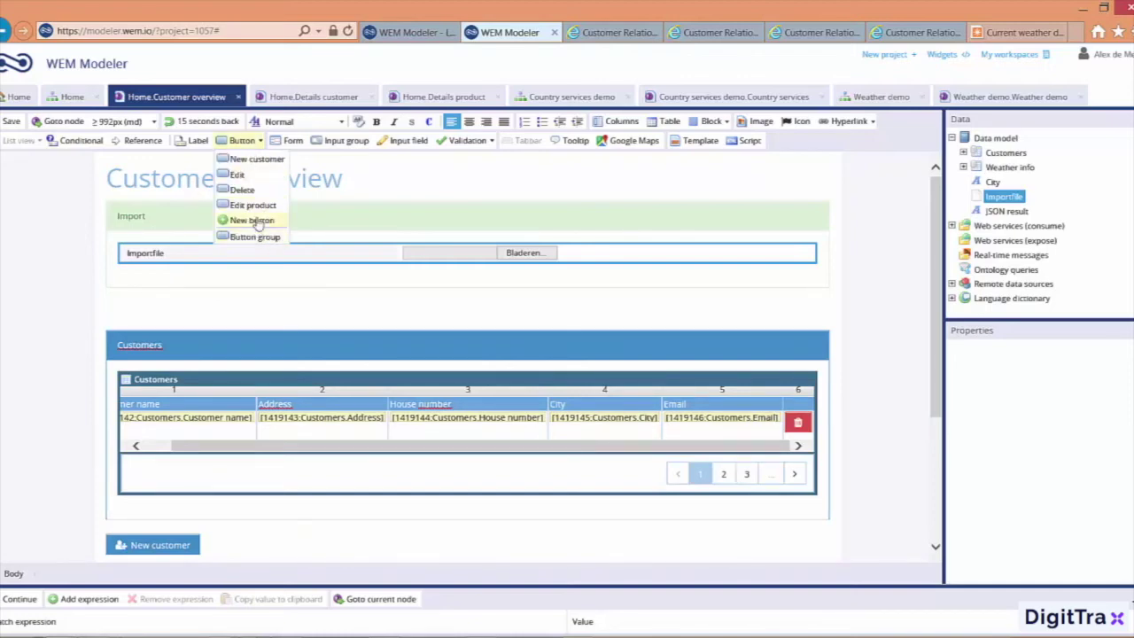
Create a new button named Import data and set its context to Primary.
left_click(253, 221)
type("Import data")
left_click(587, 422)
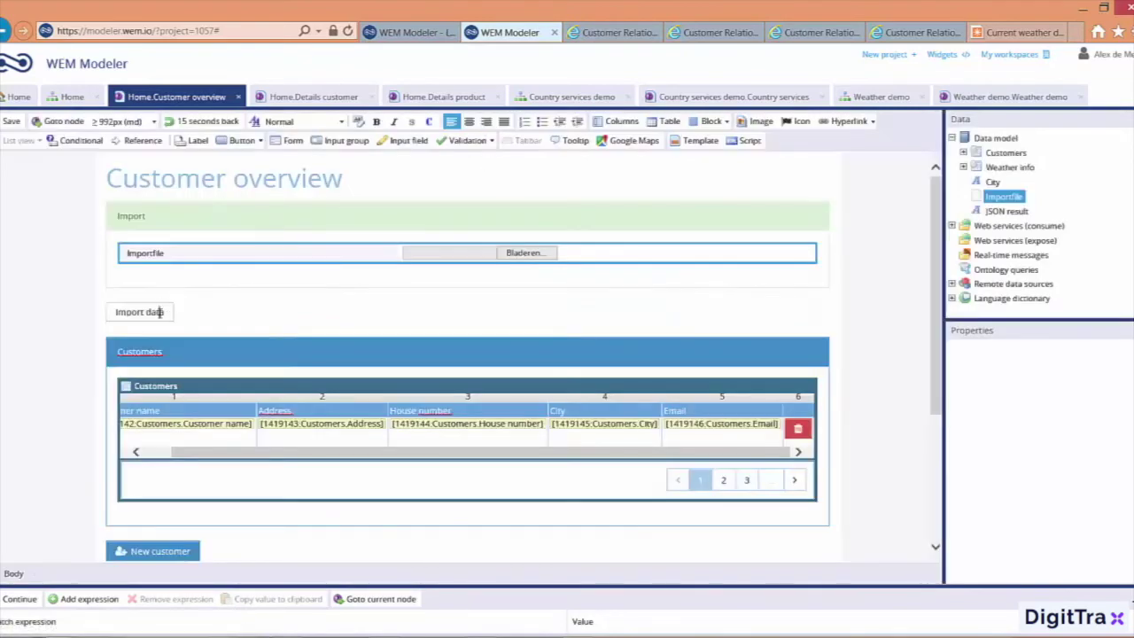
left_click(161, 311)
left_click(1081, 446)
left_click(1119, 445)
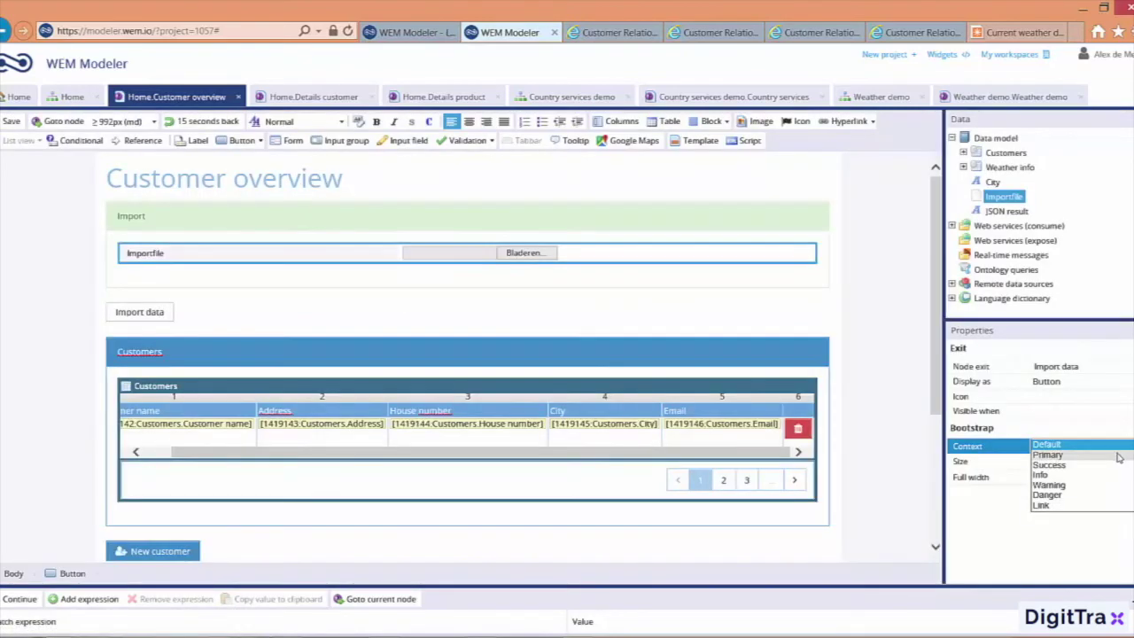
left_click(1047, 455)
Give the Import data button the fa-upload icon and save the page.
left_click(1045, 396)
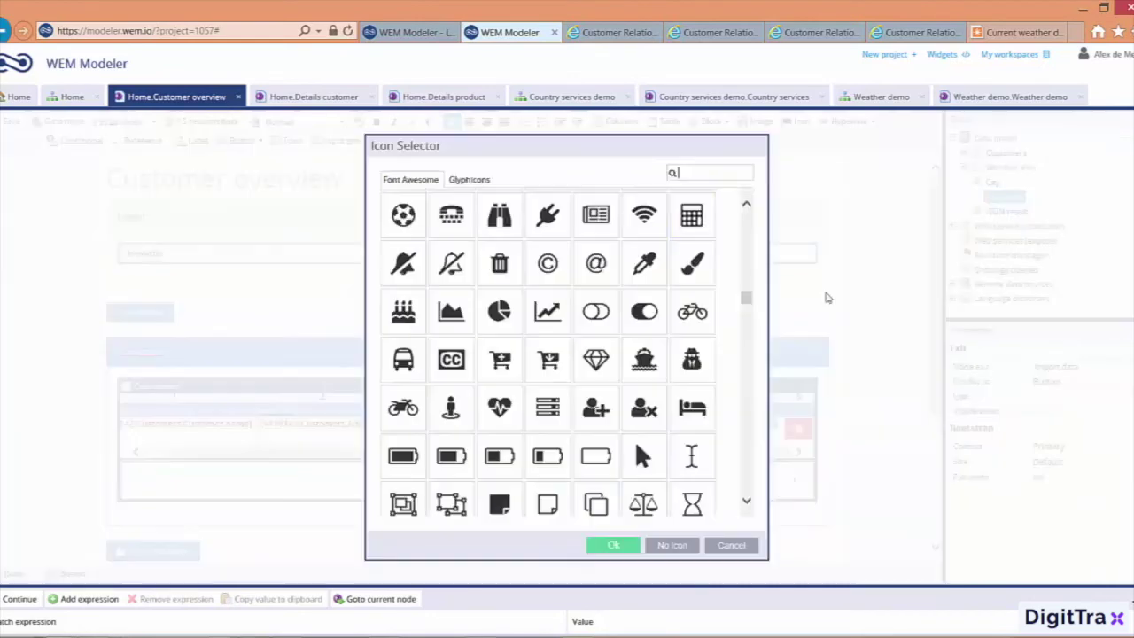
type("impo")
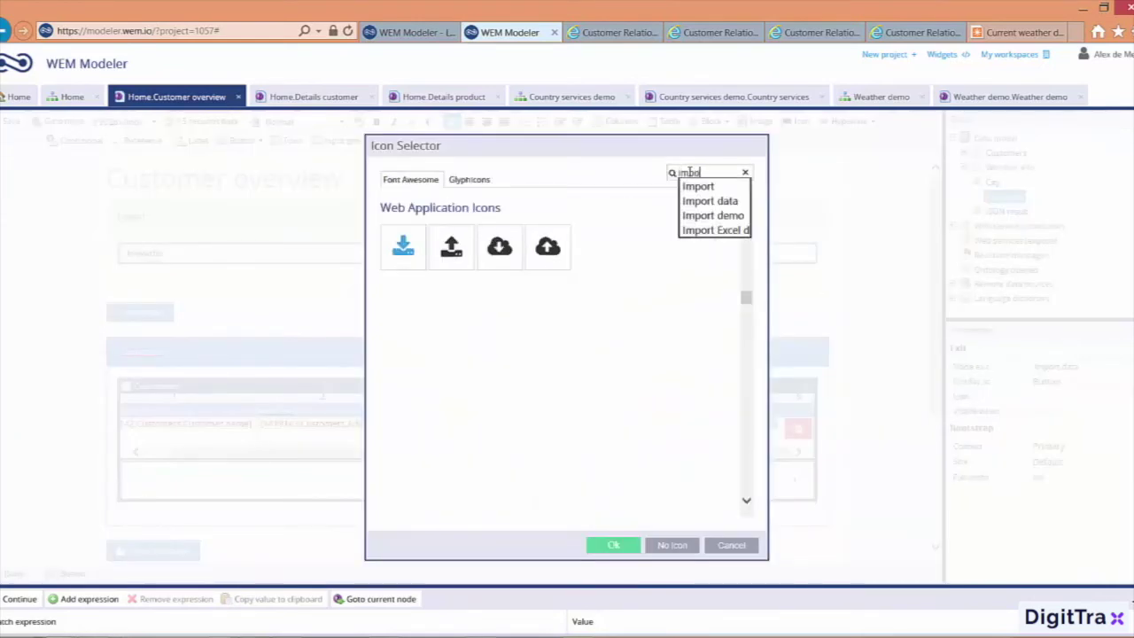
double_click(447, 250)
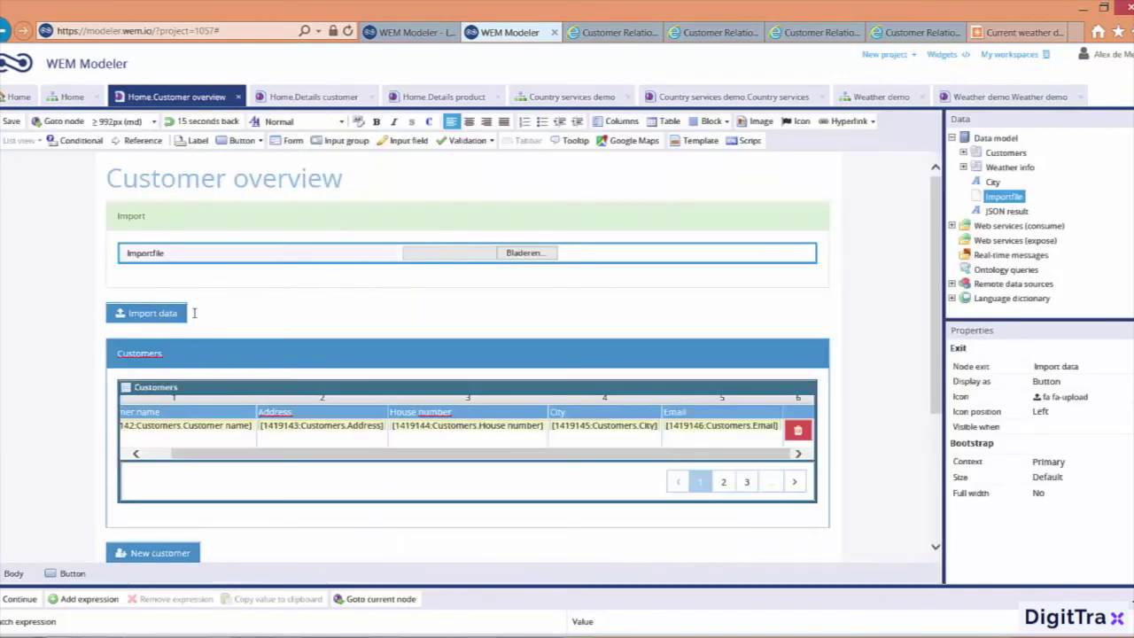
left_click(13, 120)
Reload the preview to confirm the green Import panel with Importfile field and Import data button.
left_click(614, 33)
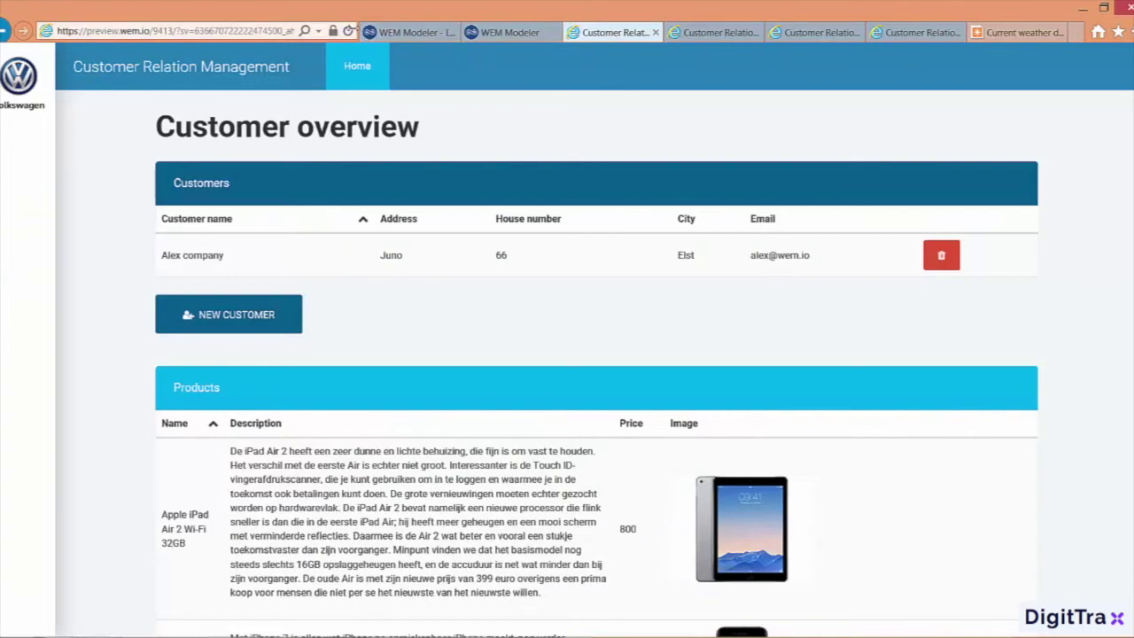
left_click(348, 32)
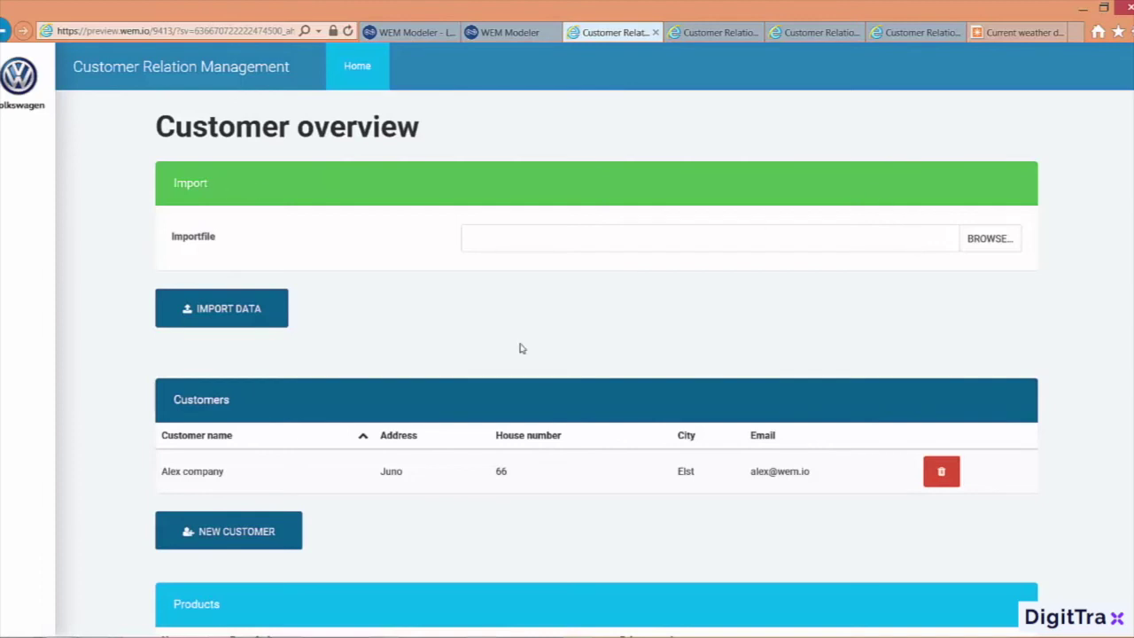
left_click(499, 33)
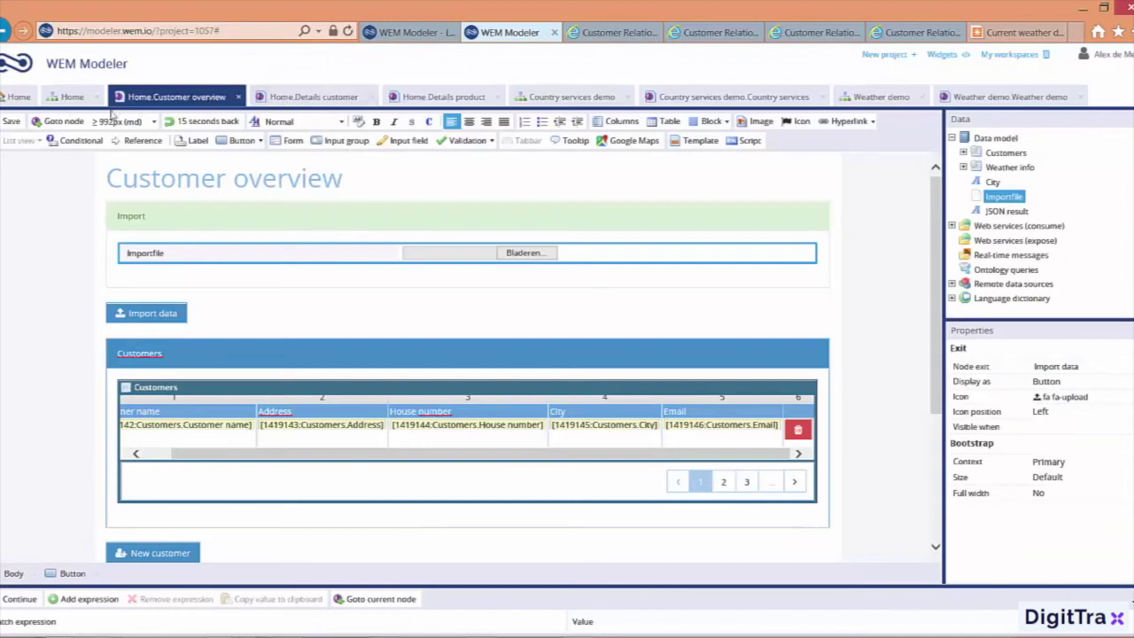
Add an Import data node to the Home flow: source Importfile, target list Customers, and open its mappings.
left_click(69, 99)
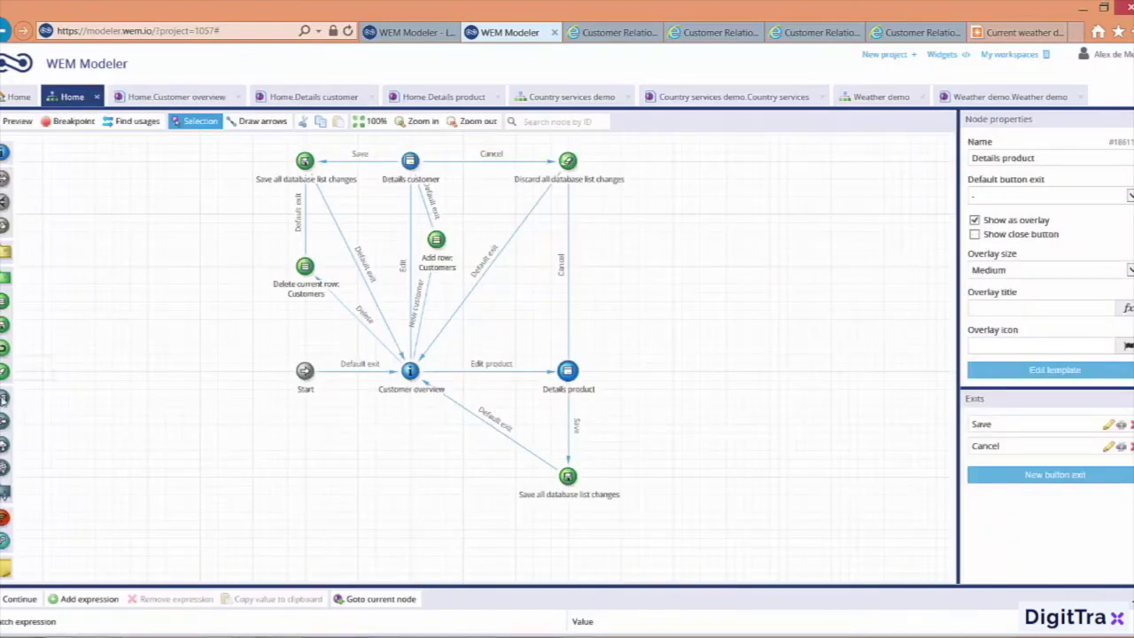
left_click_drag(3, 399, 411, 479)
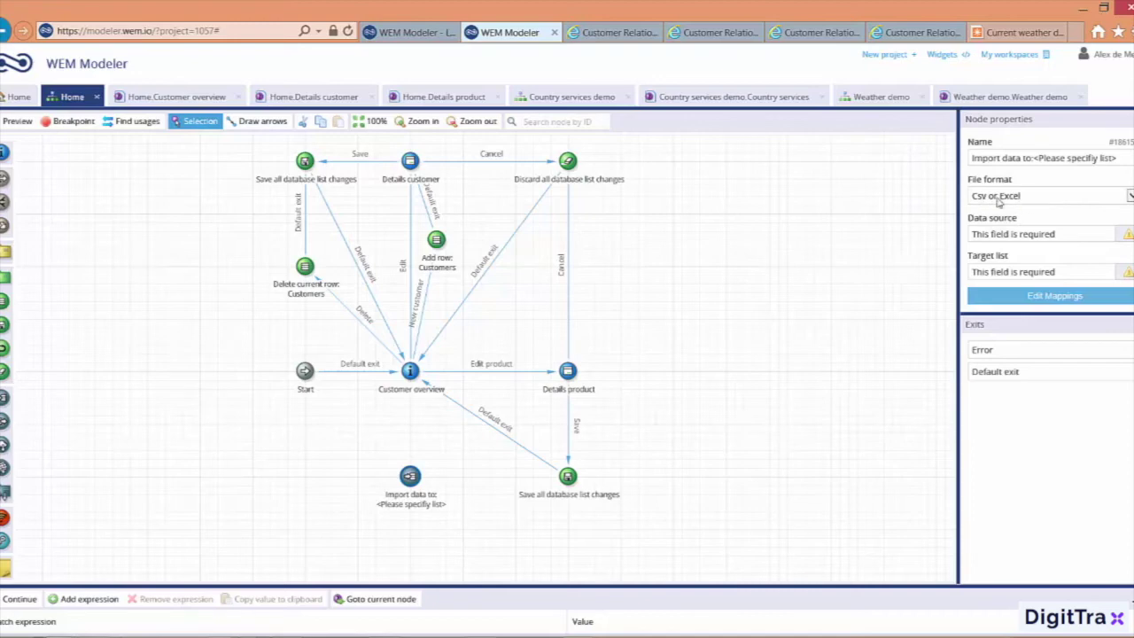
left_click(1126, 237)
left_click(535, 311)
double_click(534, 312)
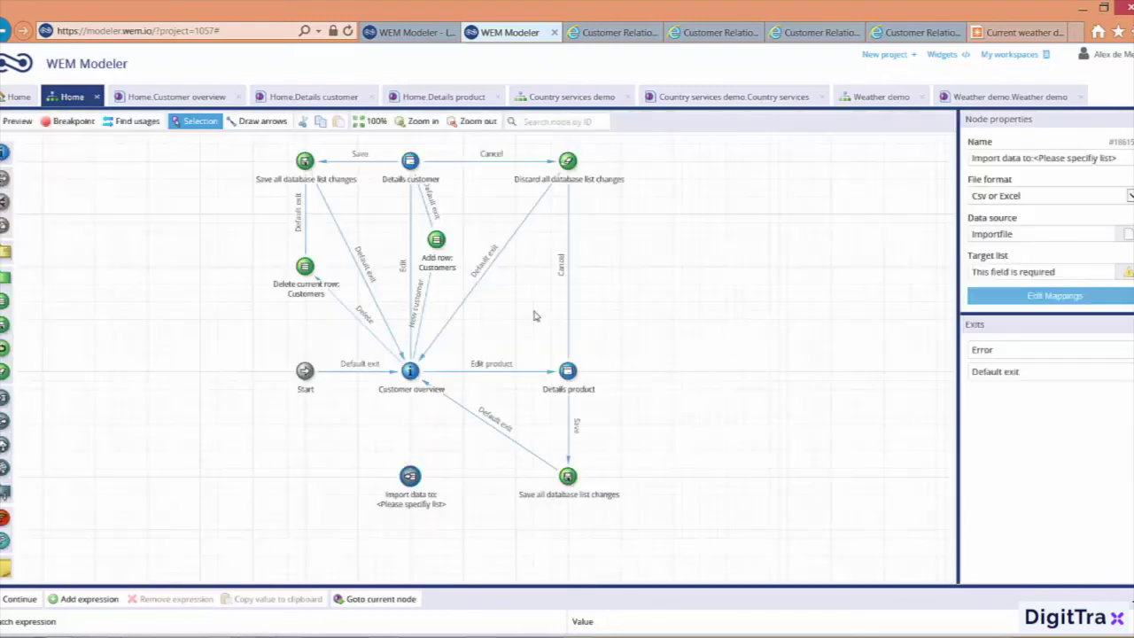
left_click(1124, 275)
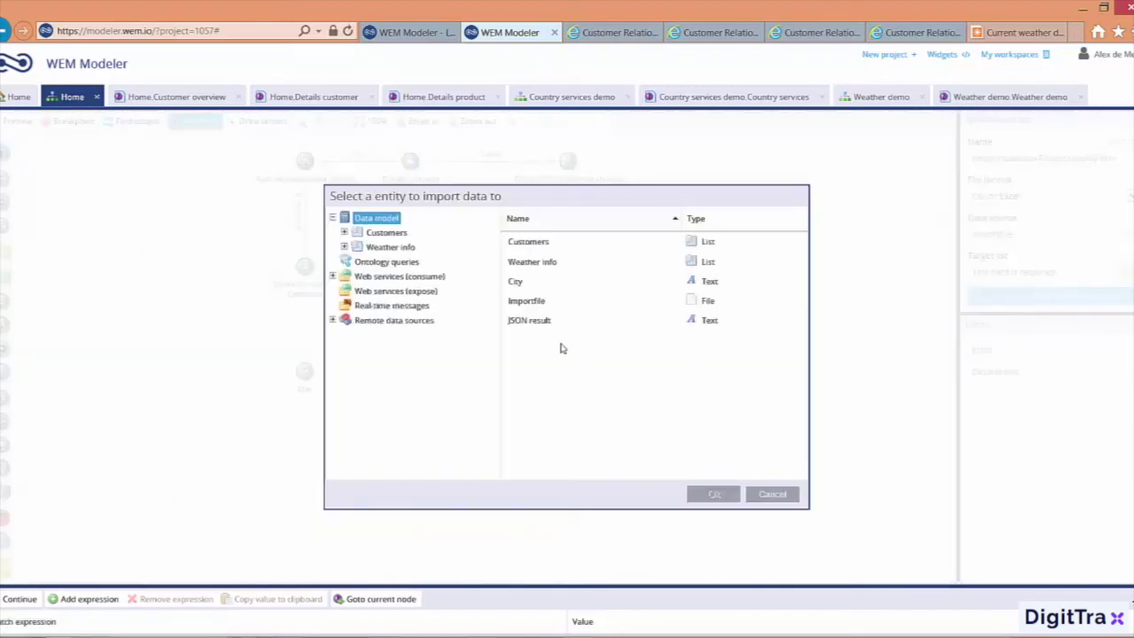
left_click(386, 232)
left_click(711, 493)
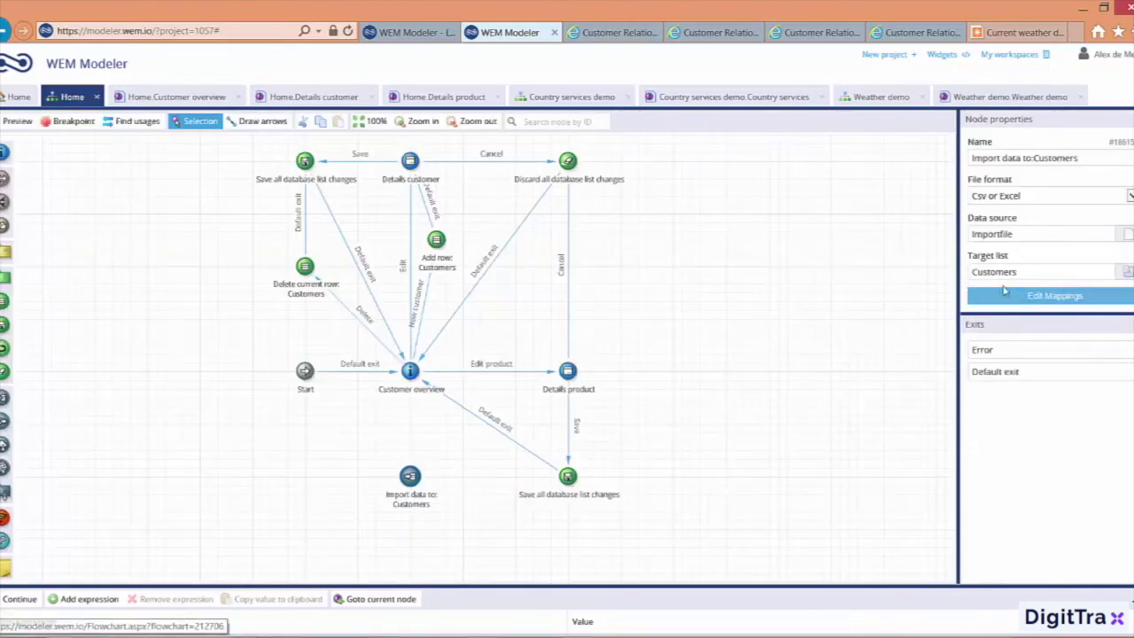
left_click(1010, 299)
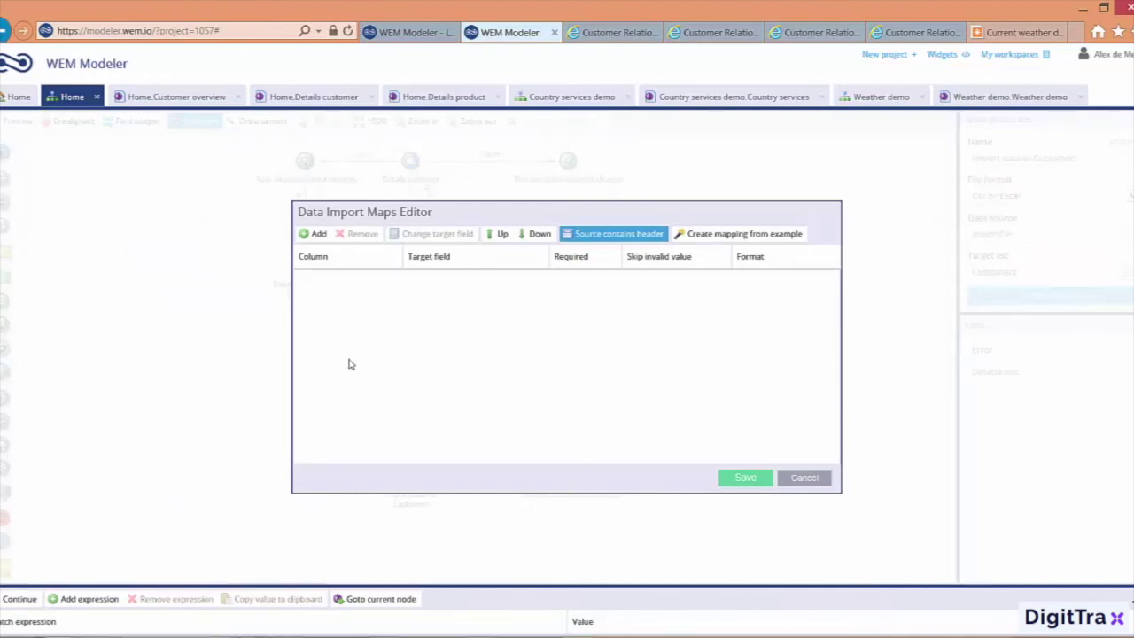
Create the mapping from example file ClientsOverview2.csv uploaded from the desktop.
left_click(717, 242)
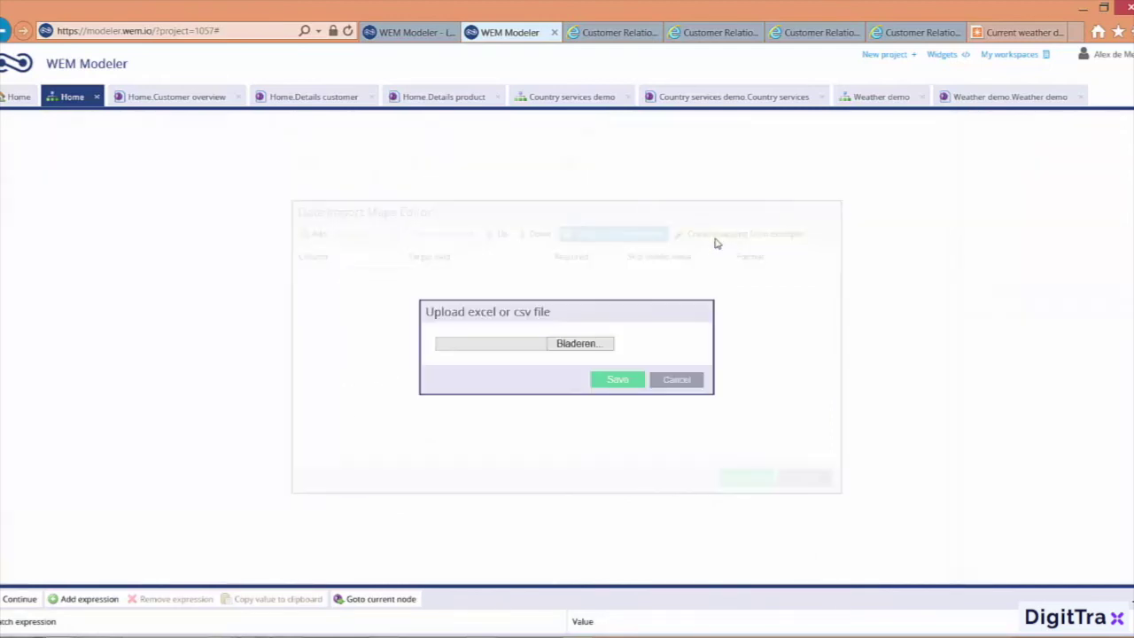
left_click(576, 345)
left_click(85, 190)
scroll(265, 203, "down", 3)
scroll(329, 218, "down", 10)
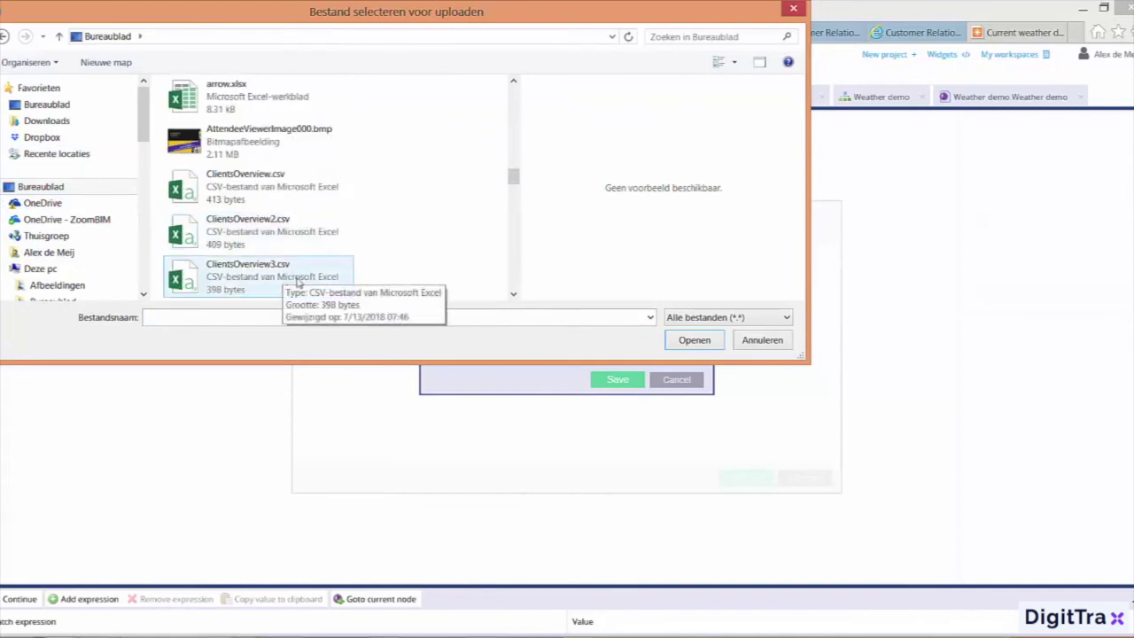
scroll(293, 281, "down", 1)
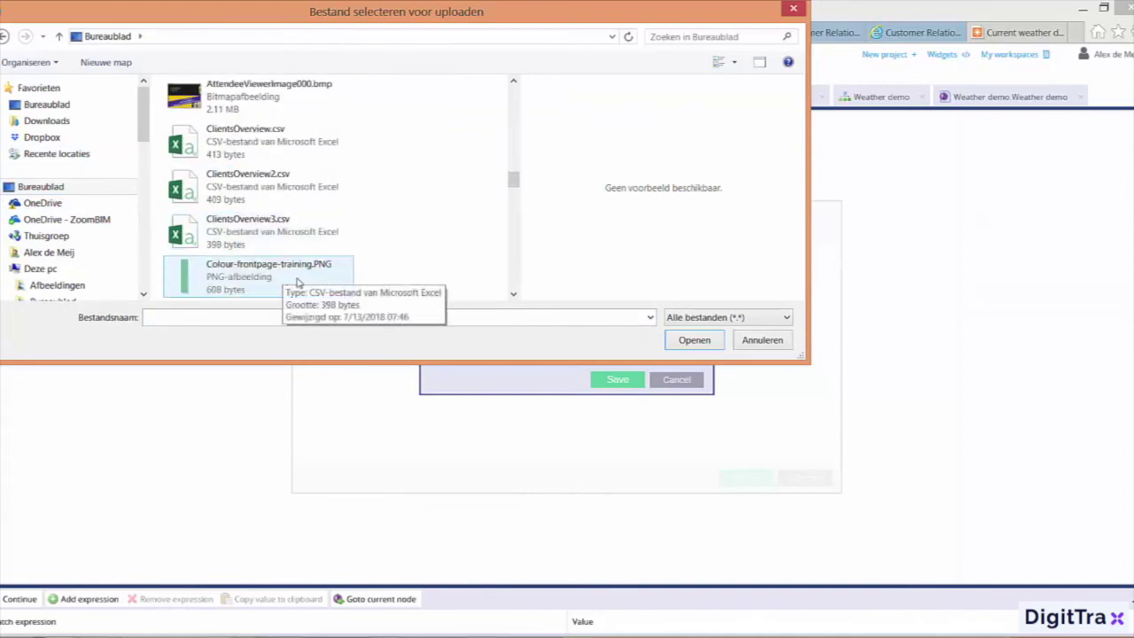
double_click(270, 204)
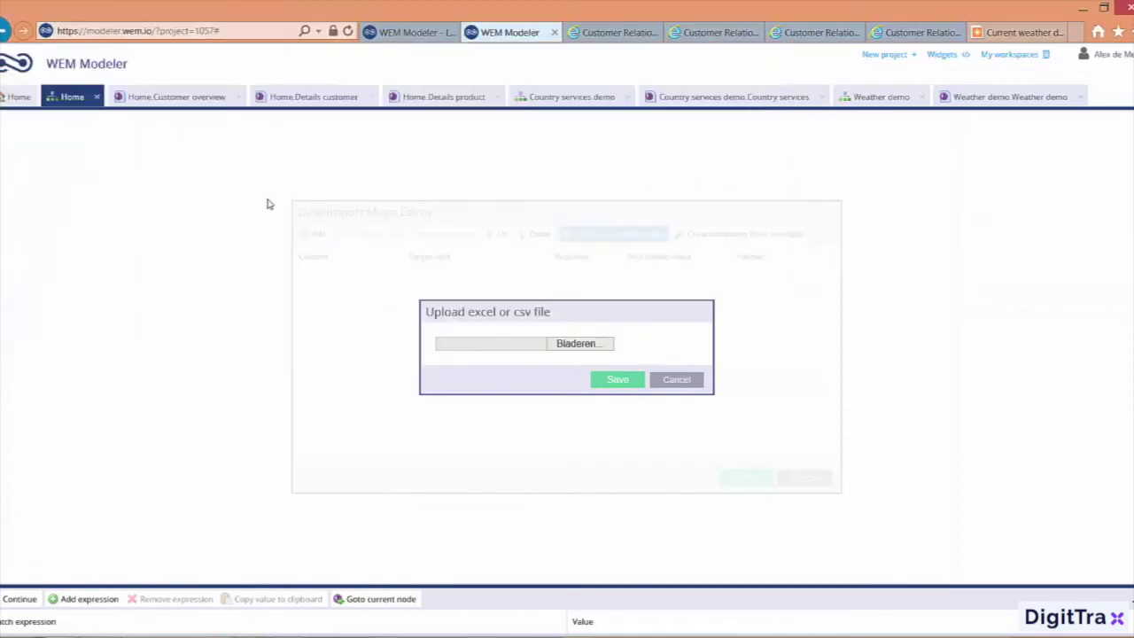
left_click(620, 382)
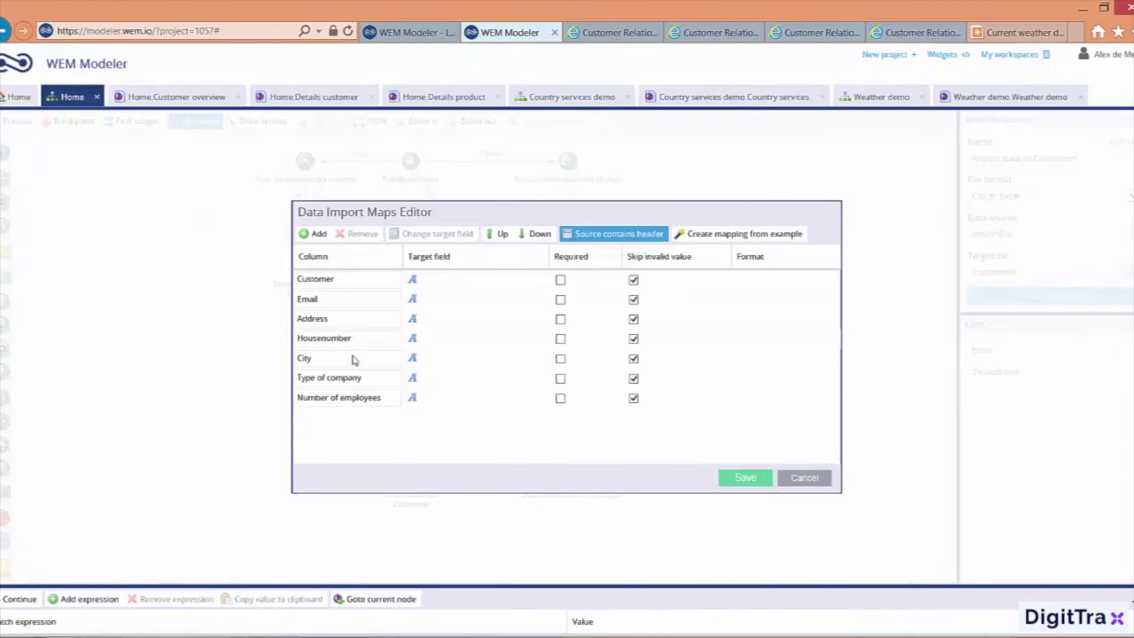
Map Customer, Email, Address, Housenumber and City to the matching Customers fields and save.
double_click(427, 282)
left_click(552, 306)
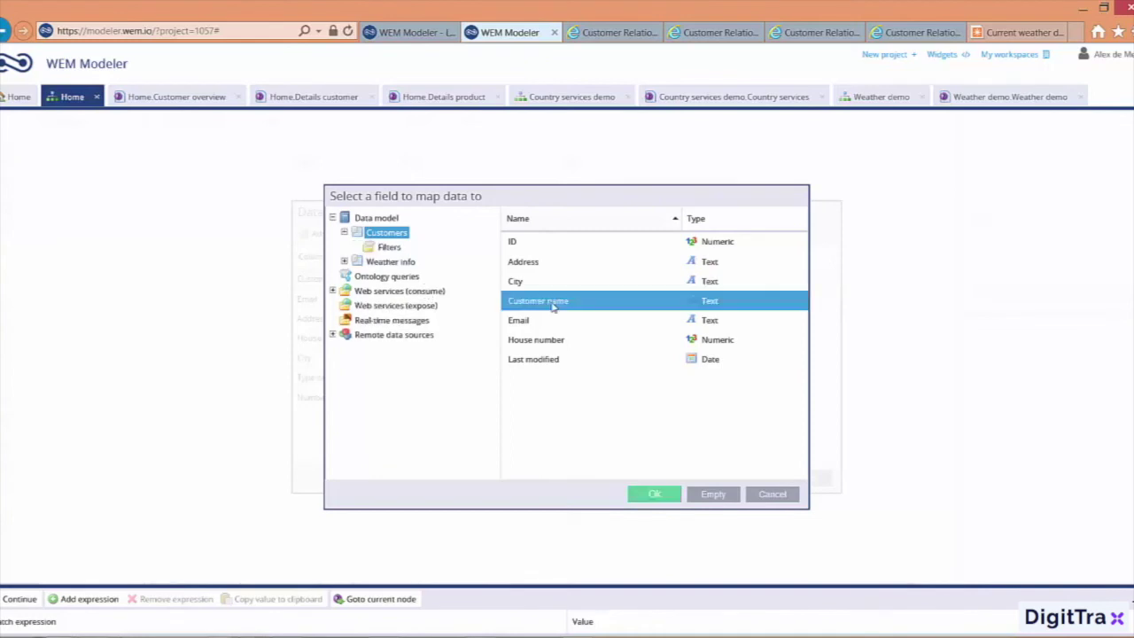
double_click(552, 305)
double_click(450, 301)
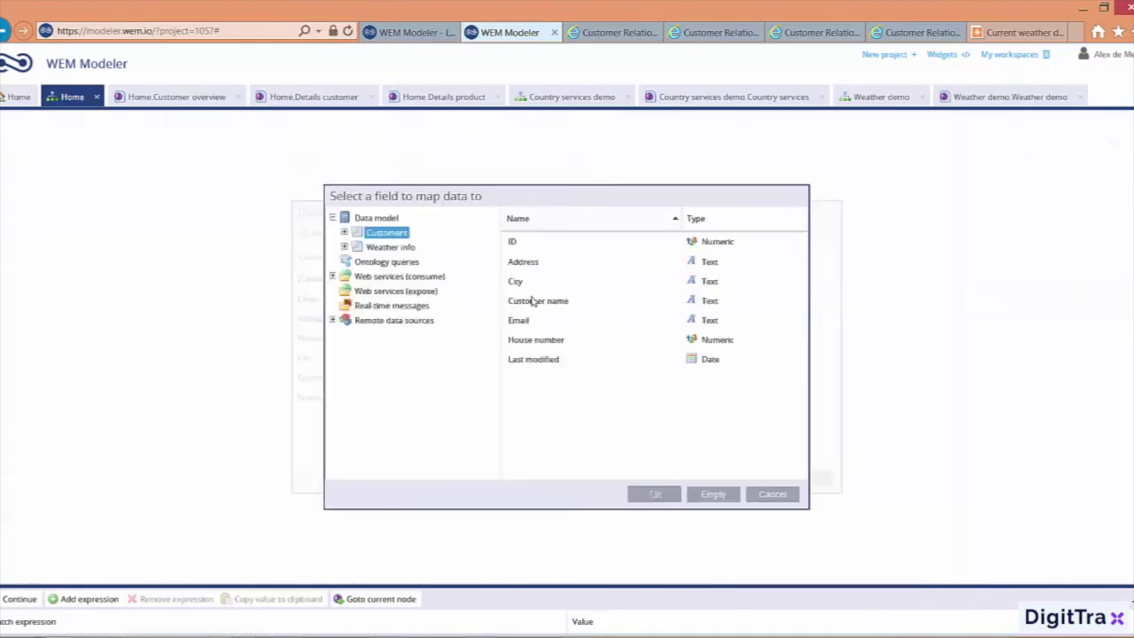
double_click(541, 319)
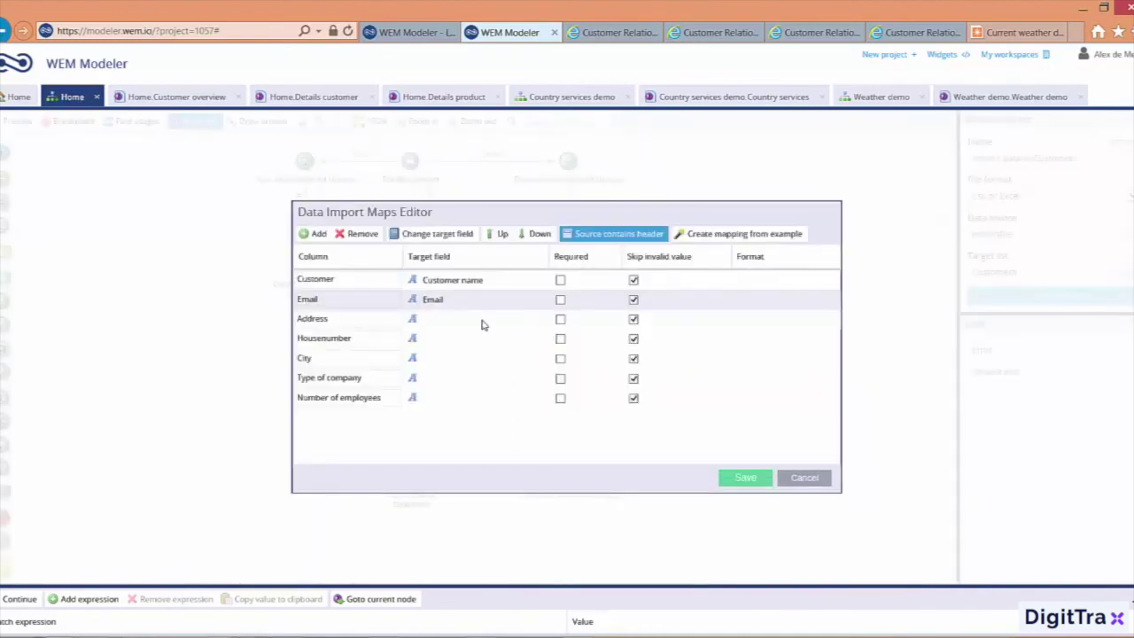
double_click(483, 325)
double_click(531, 265)
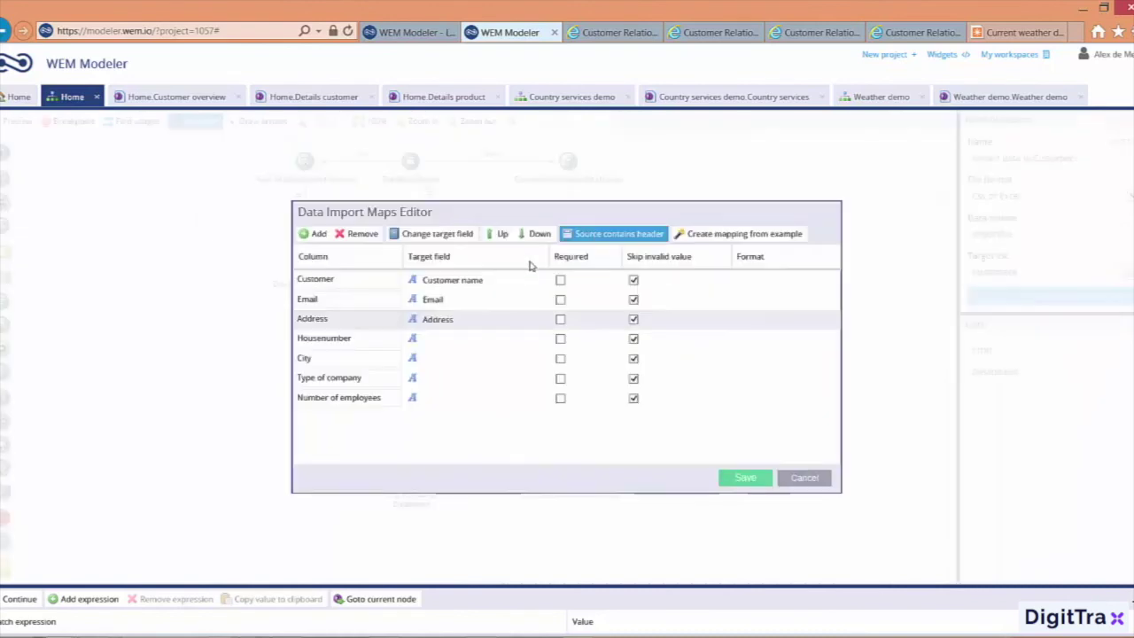
double_click(436, 338)
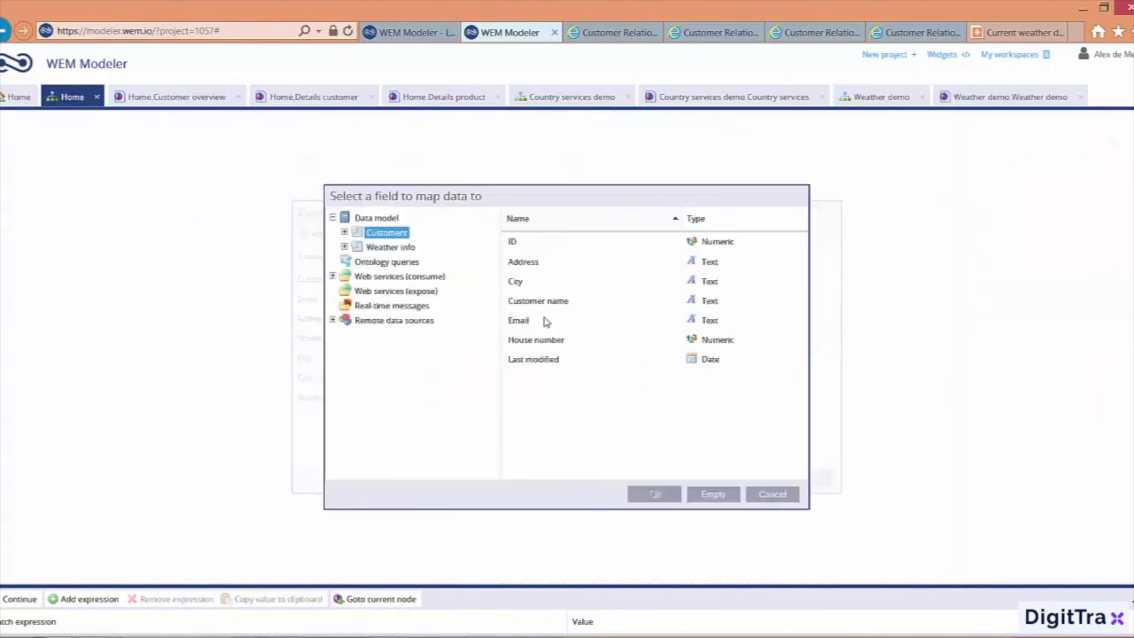
double_click(544, 341)
double_click(462, 365)
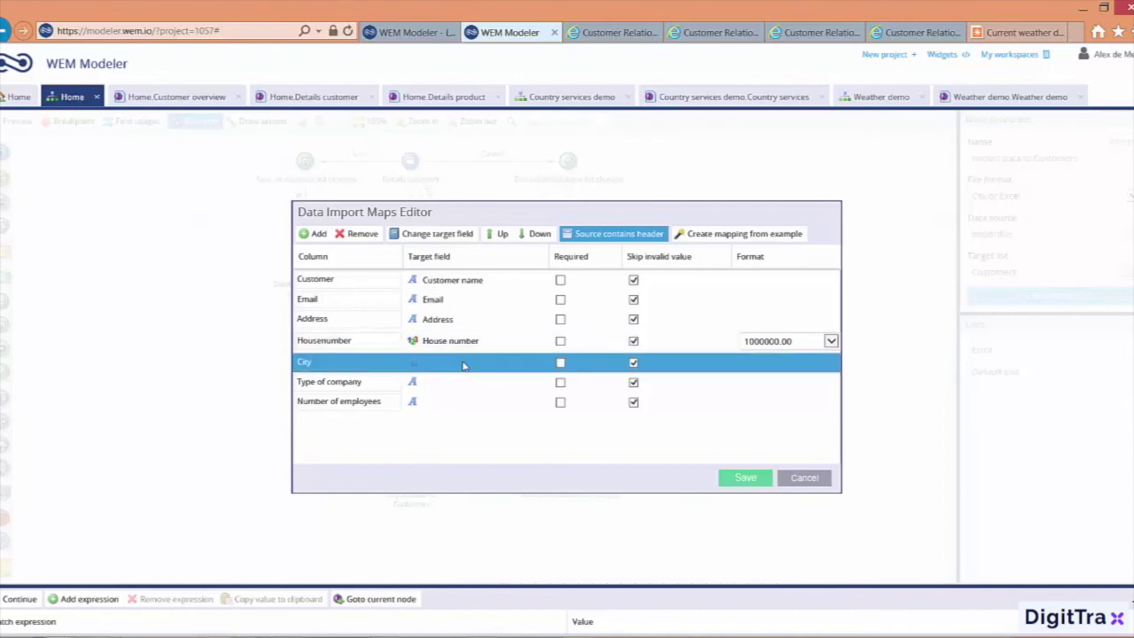
double_click(528, 284)
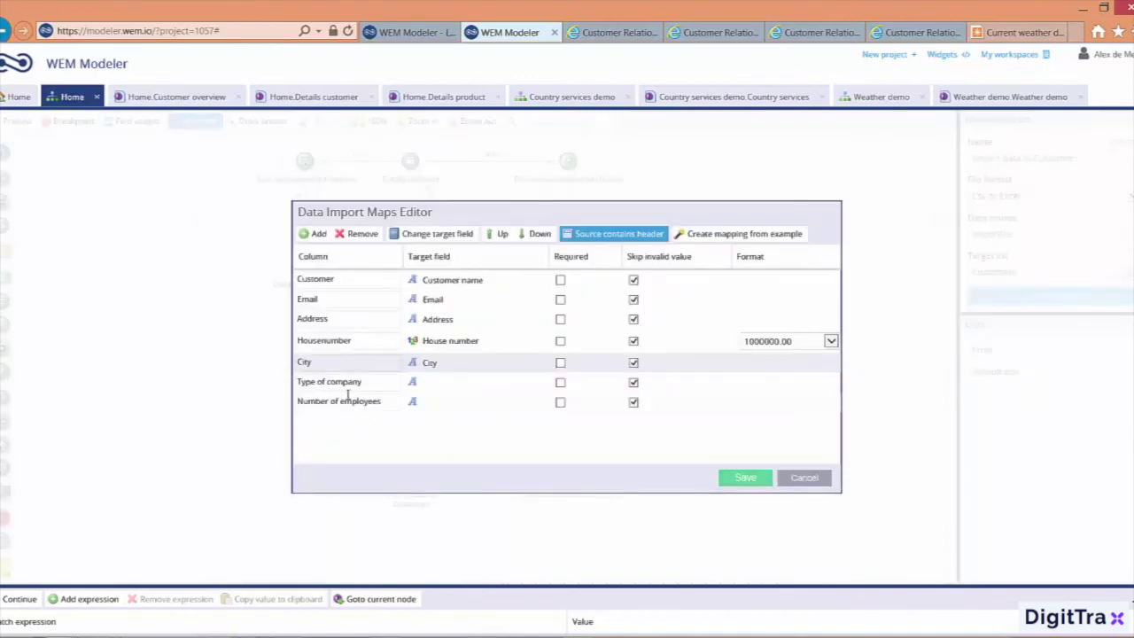
left_click(744, 478)
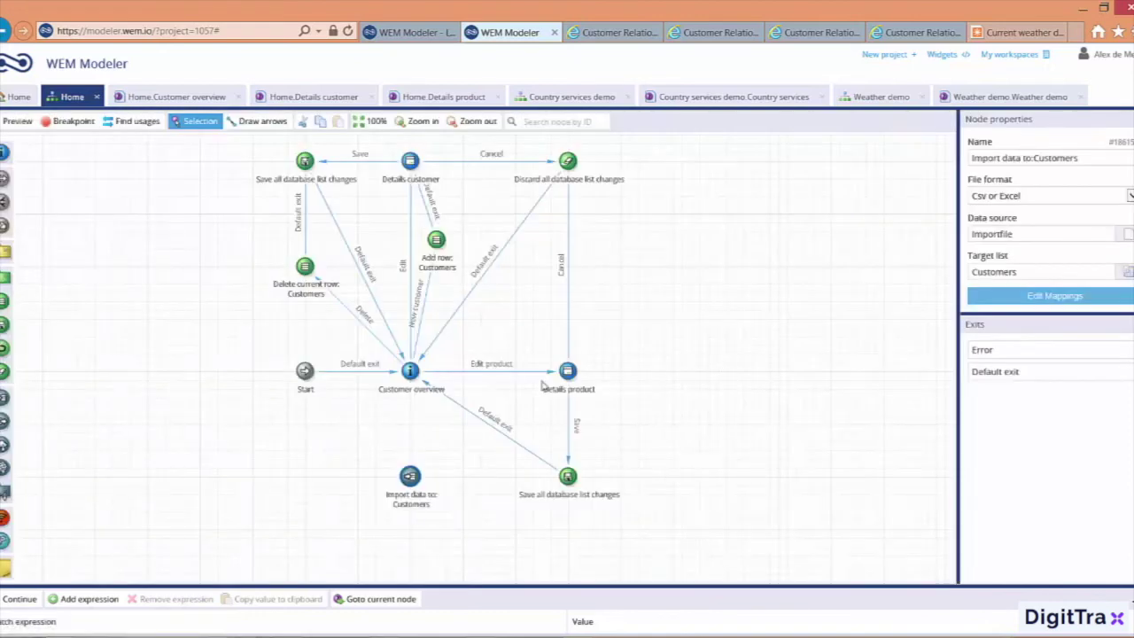
Link Customer overview's Import data exit to the import node, then its default exit to Save all database list changes.
left_click(410, 372)
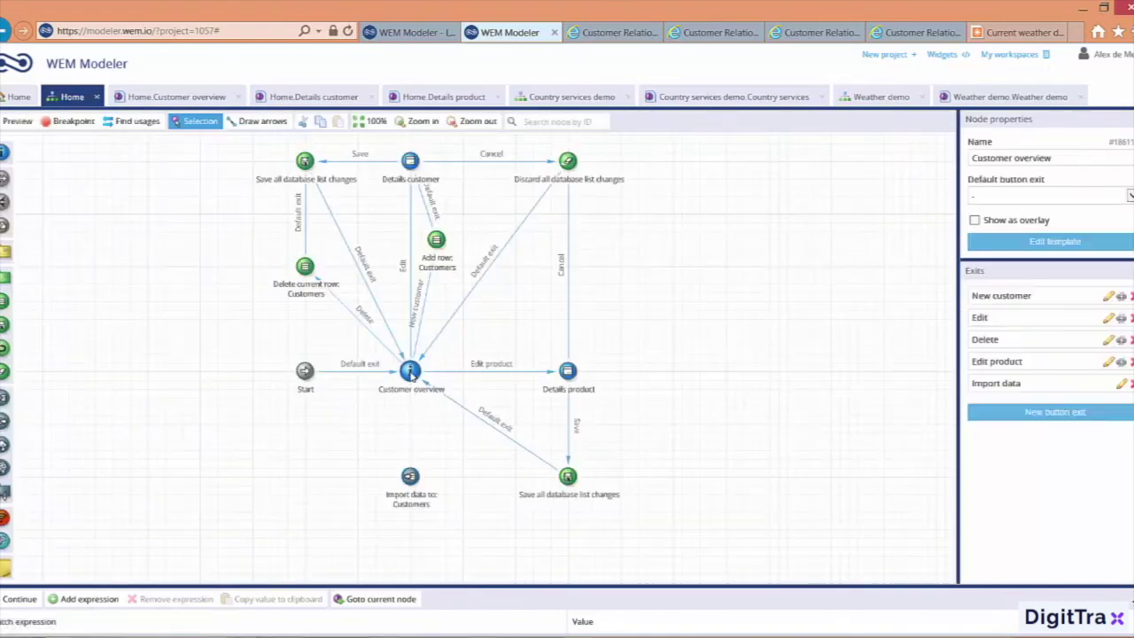
right_click(412, 485)
left_click(441, 553)
left_click_drag(446, 477, 574, 501)
left_click(593, 516)
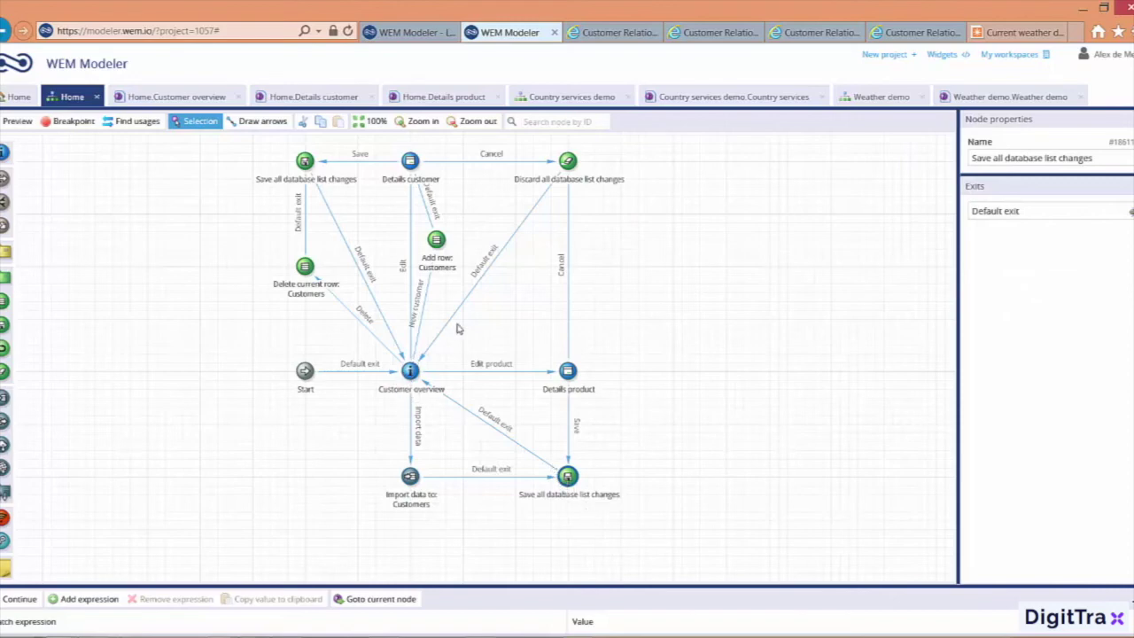
left_click(593, 32)
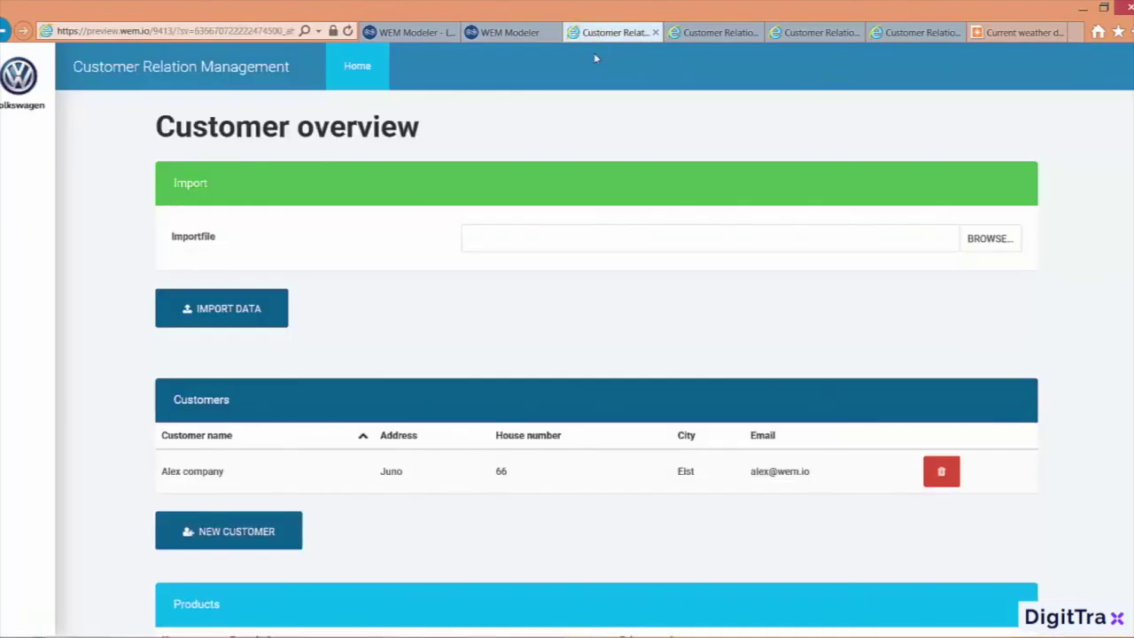
Attach ClientsOverview2.csv from the desktop in the Importfile field and import the data.
scroll(413, 372, "down", 1)
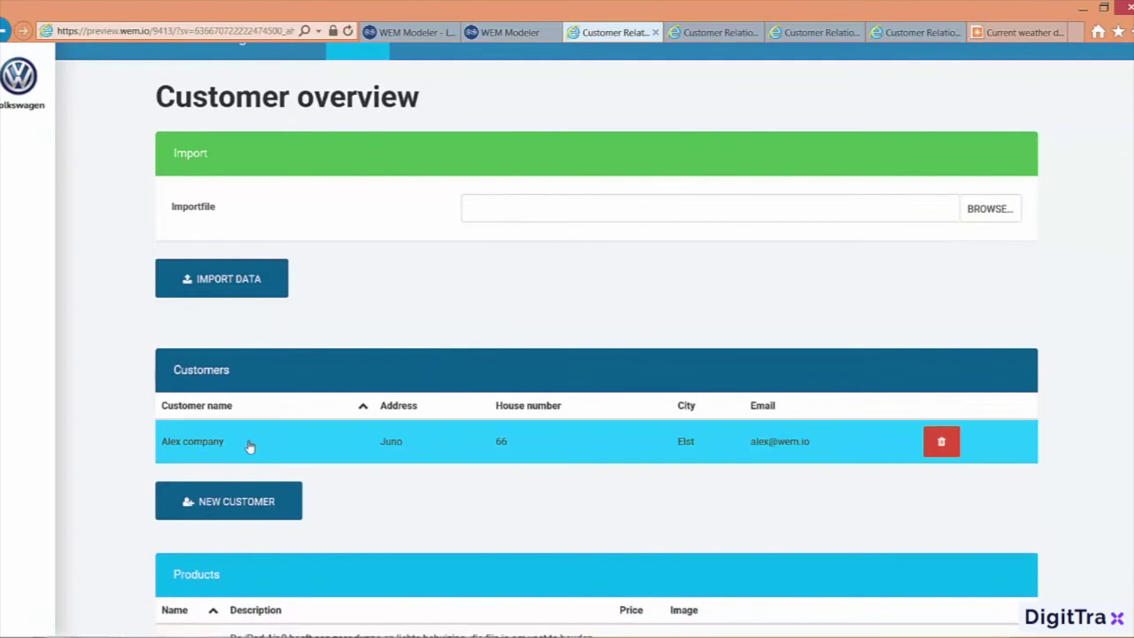
left_click(985, 209)
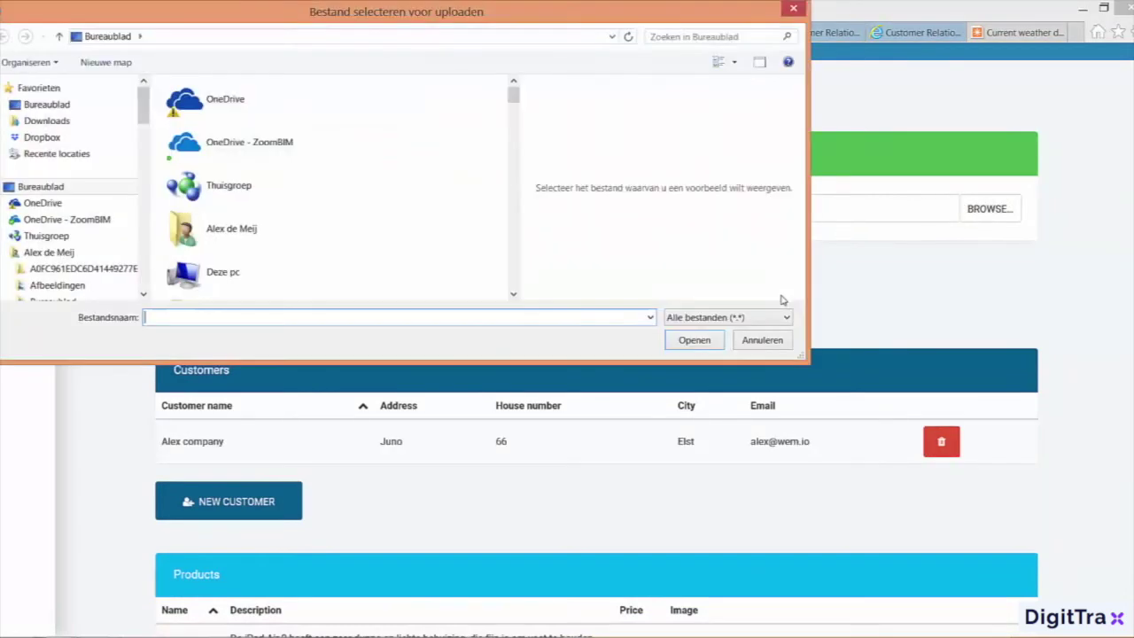
left_click(341, 184)
scroll(347, 185, "down", 5)
scroll(349, 187, "down", 10)
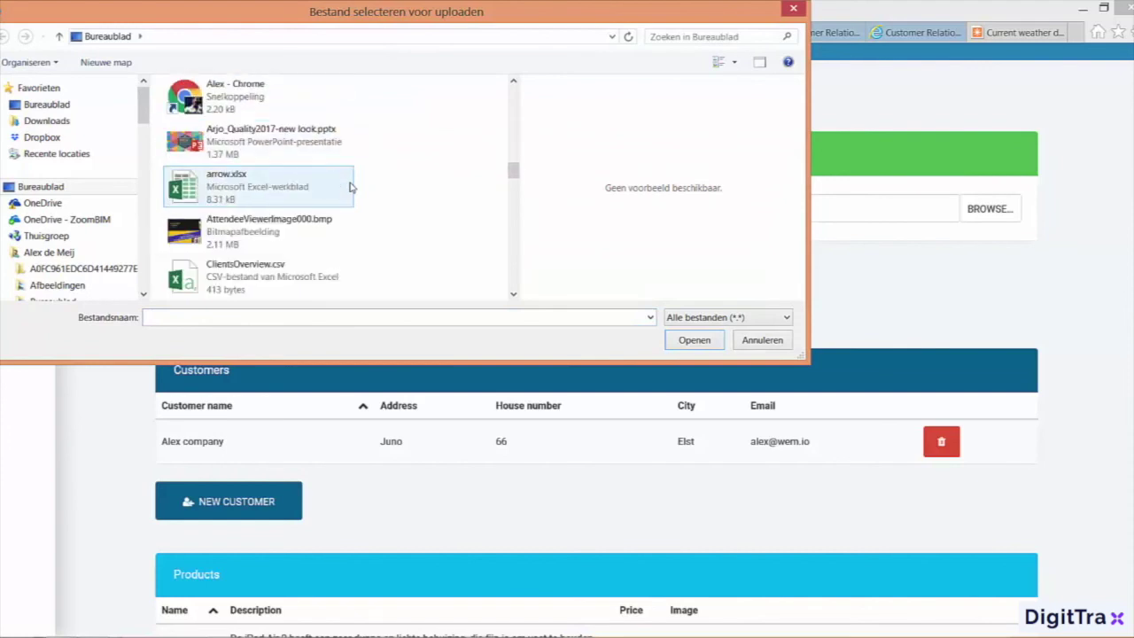
scroll(333, 251, "down", 3)
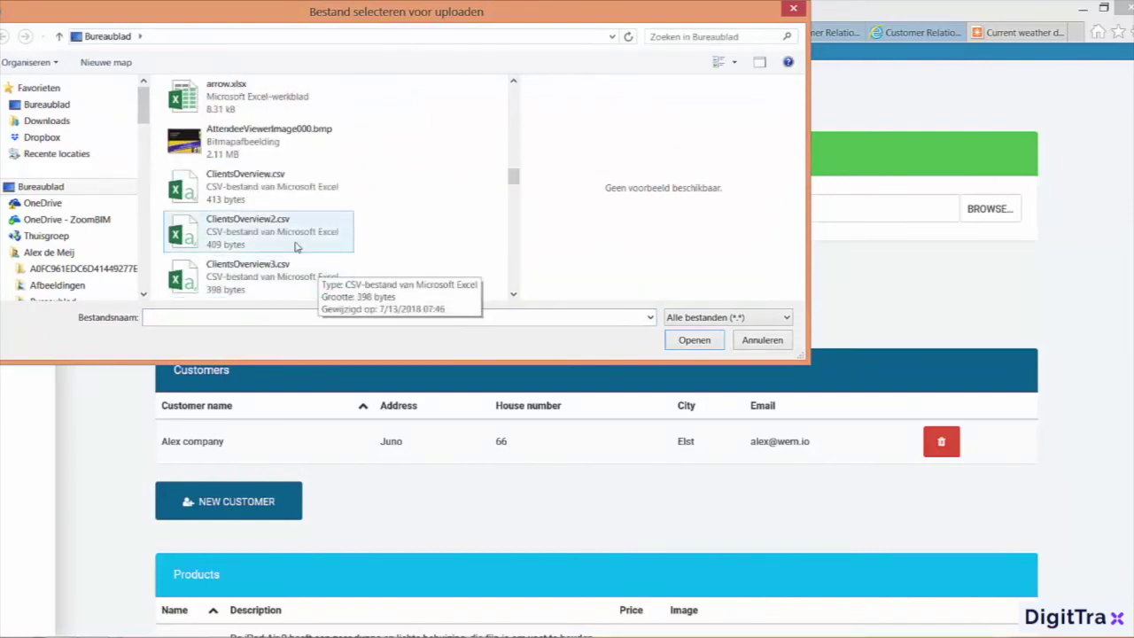
double_click(295, 244)
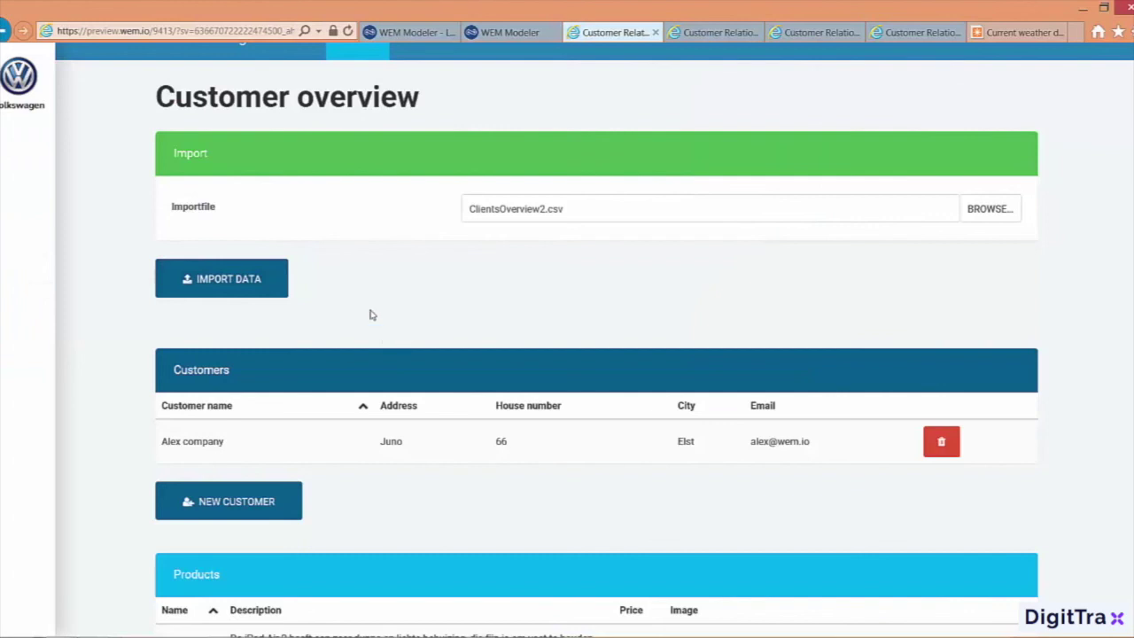
left_click(250, 279)
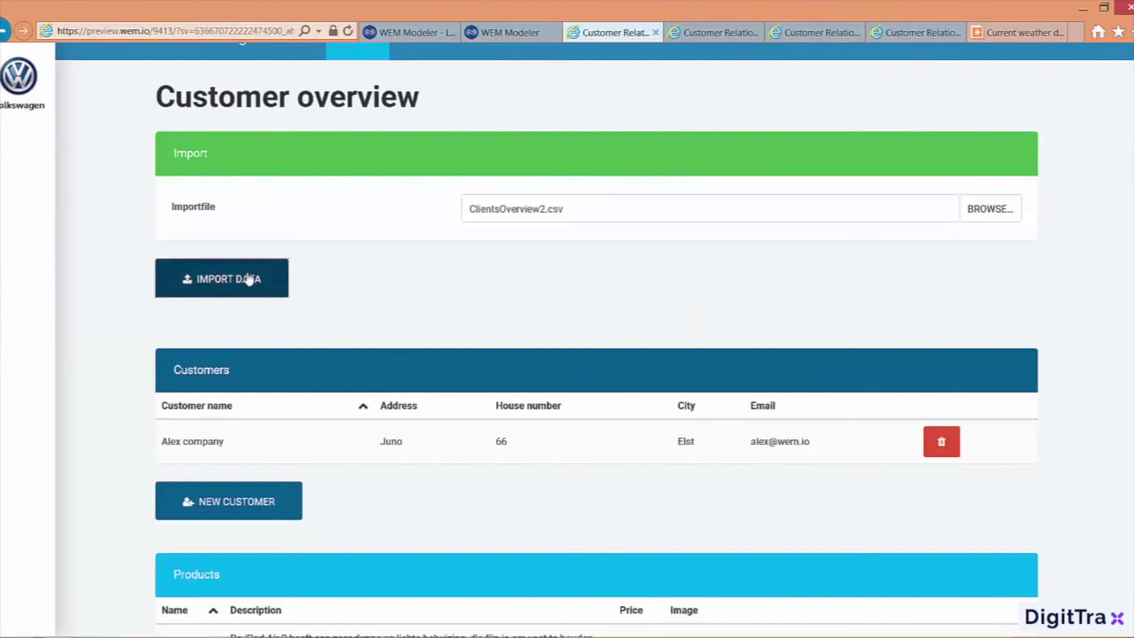
Inspect the imported WEM HQ customer's details, then close them without changes.
scroll(399, 316, "down", 3)
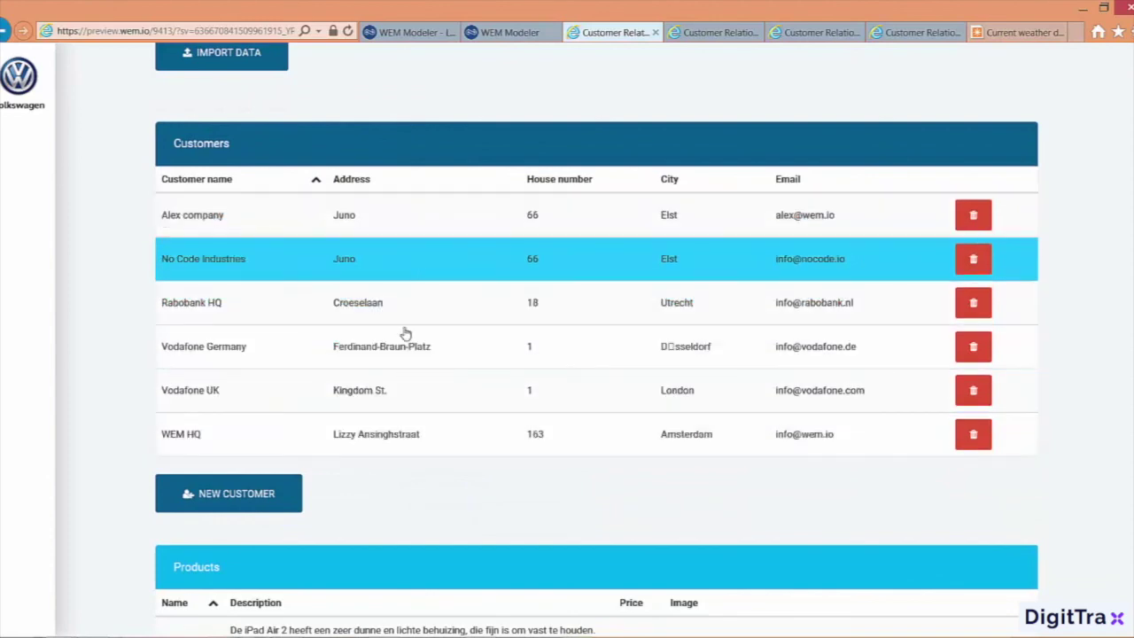
left_click(403, 443)
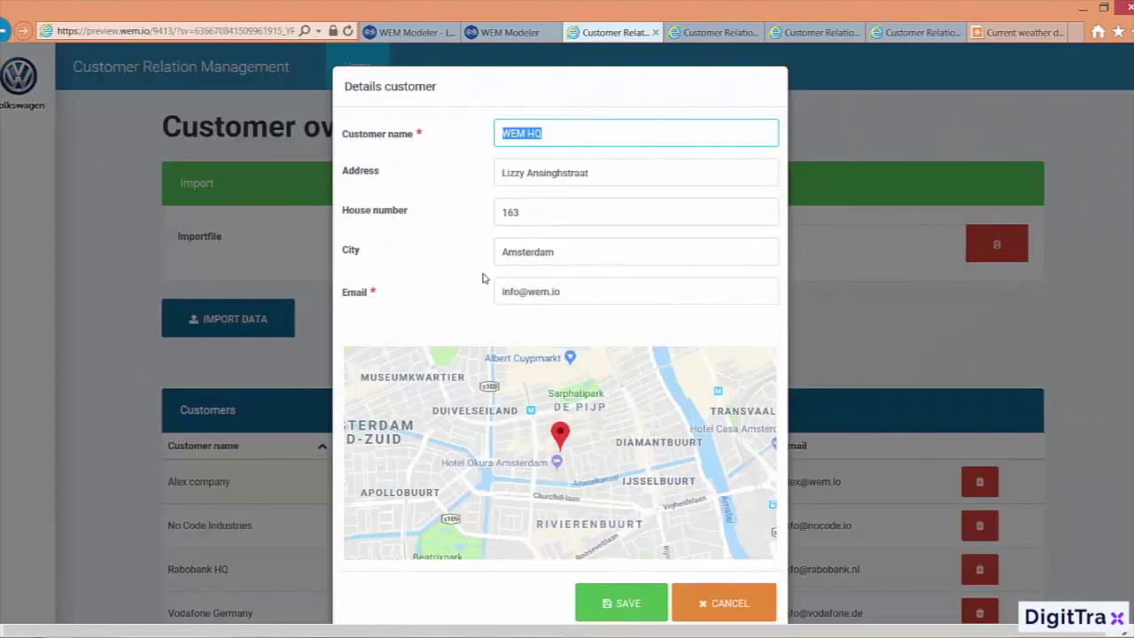
left_click(709, 611)
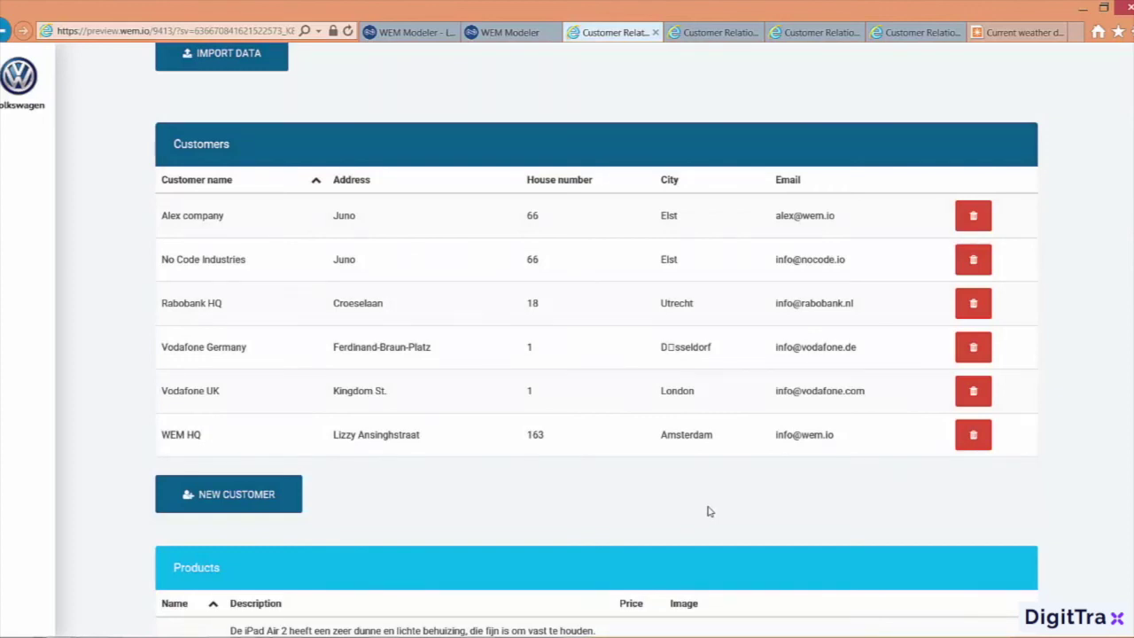
scroll(708, 511, "up", 3)
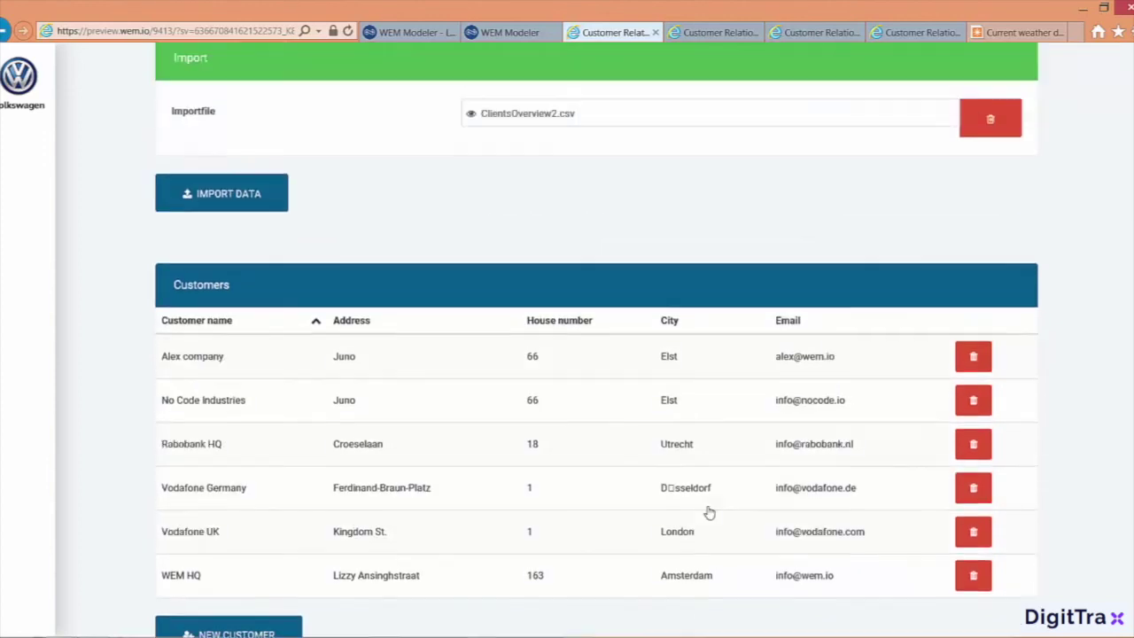